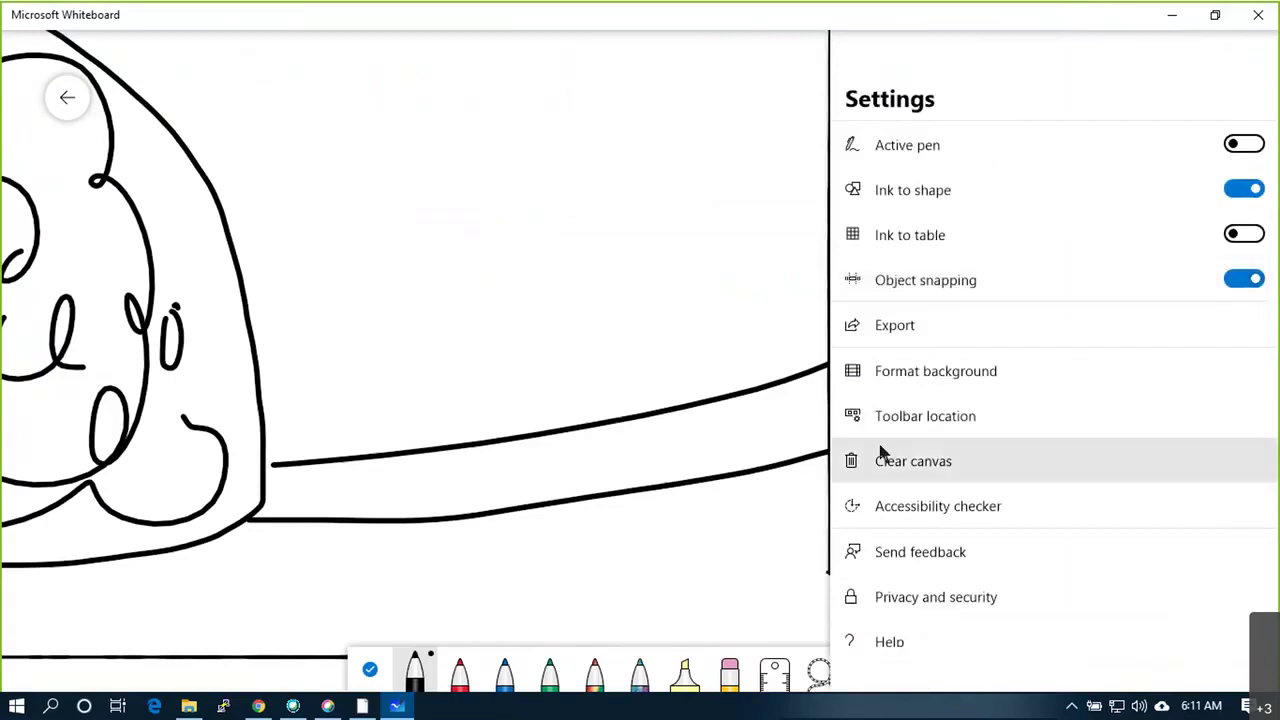
# Add the title text "VPC Peering!" near the upper middle of the blank canvas
pyautogui.scroll(-5, 529, 322)
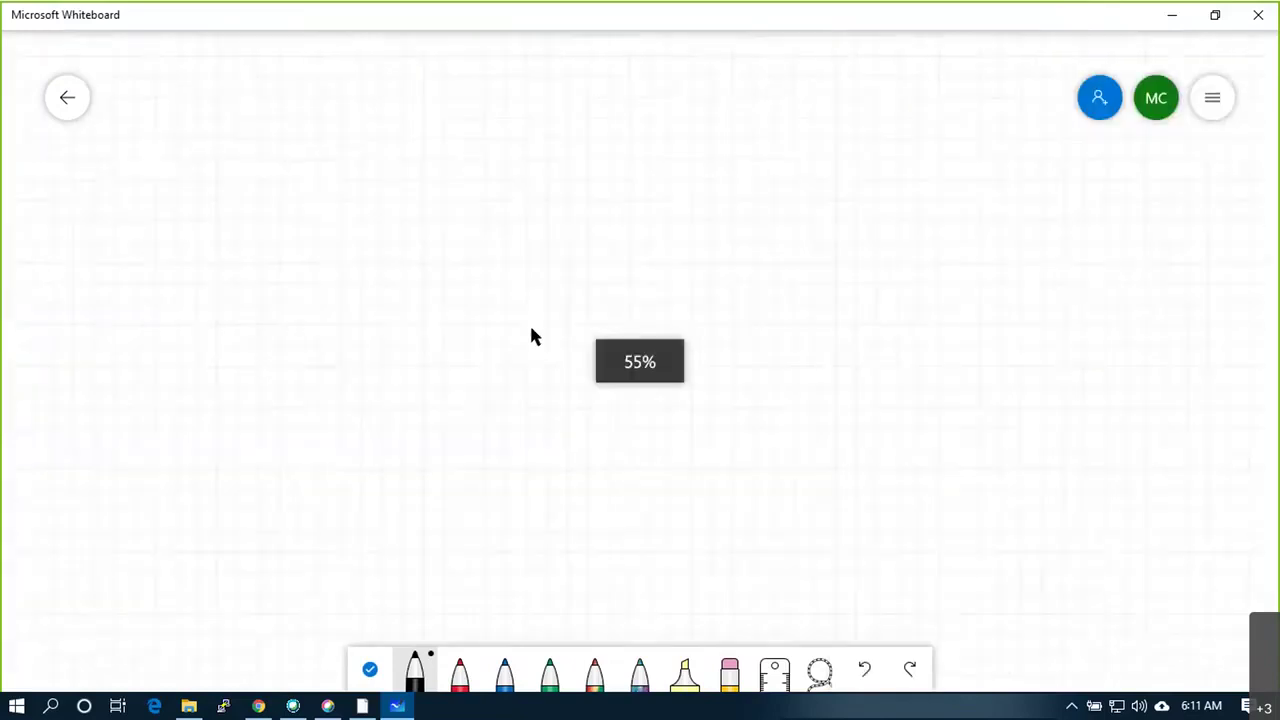
pyautogui.scroll(1, 514, 300)
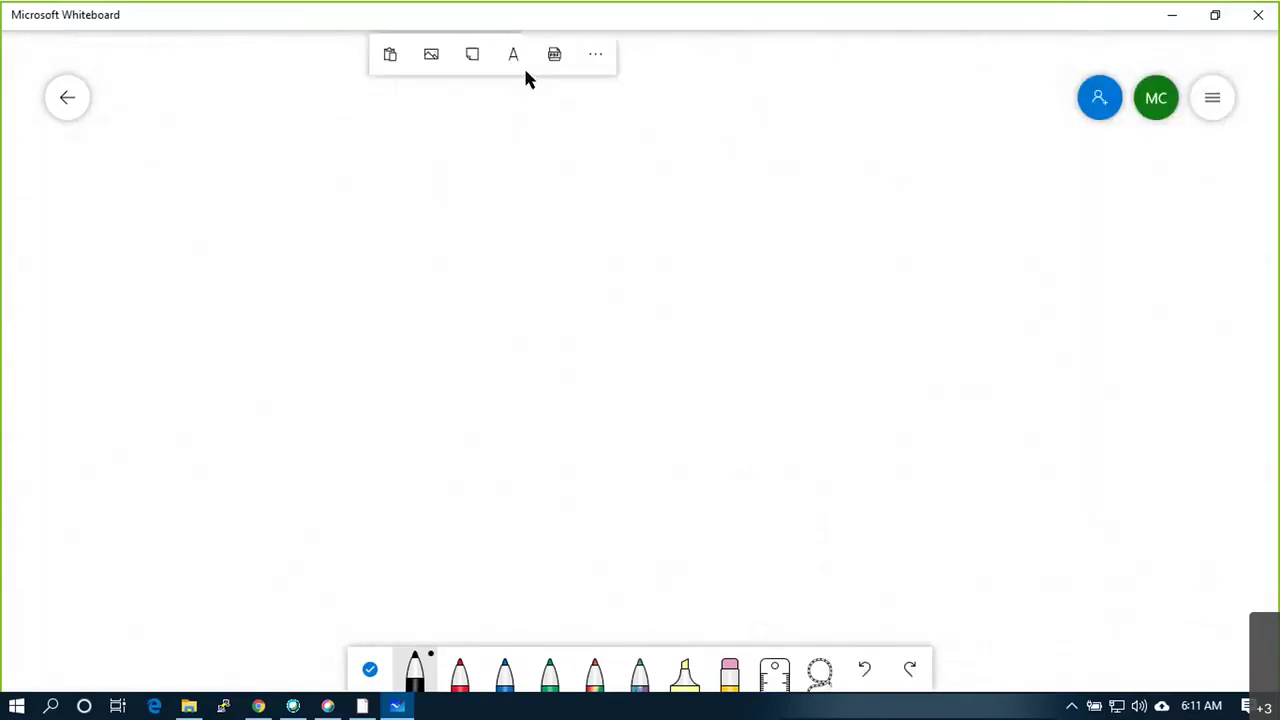
pyautogui.click(524, 56)
pyautogui.write('VPC Peering!')
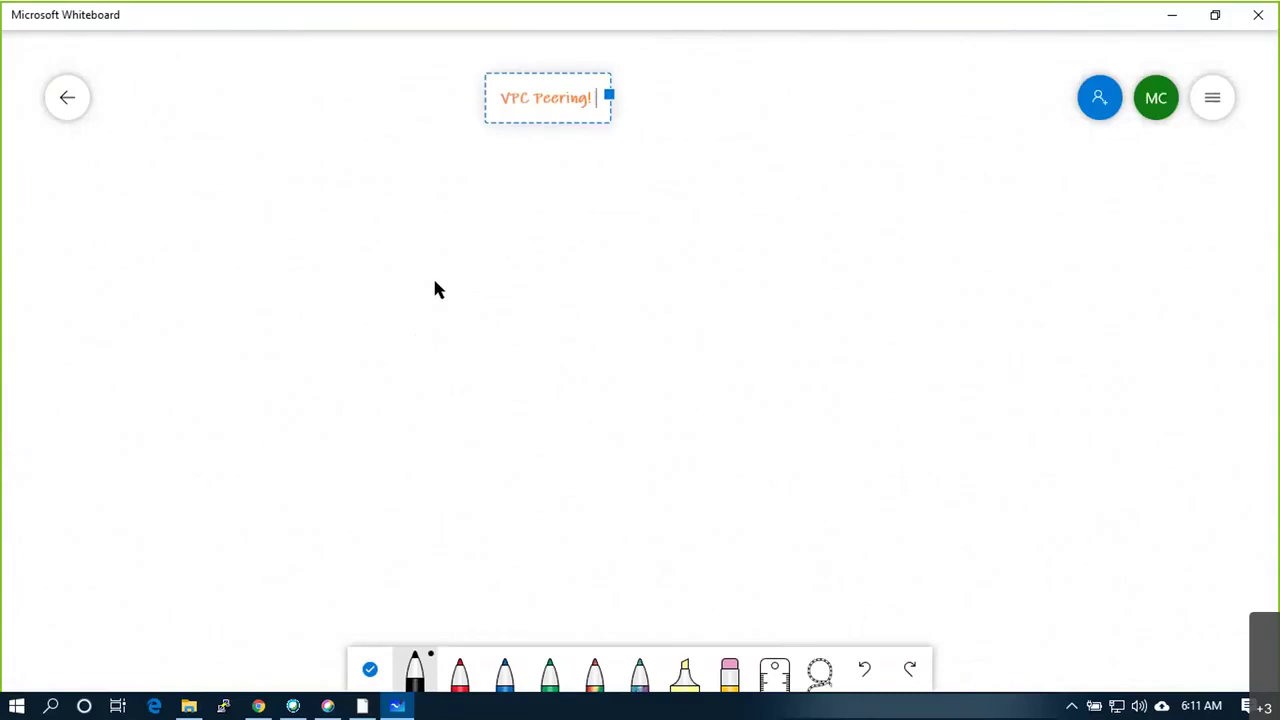
# Set the black pen to the second-thickest size and draw a large wide rectangle below the title
pyautogui.click(415, 672)
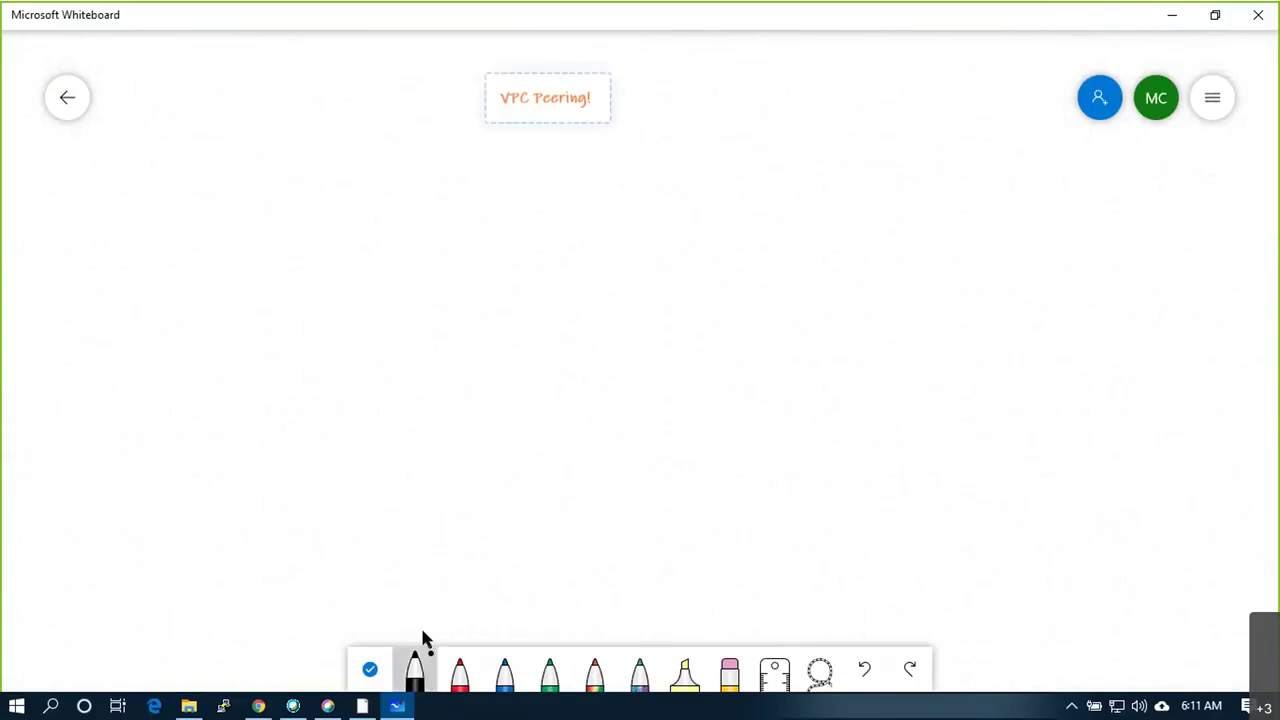
pyautogui.click(459, 579)
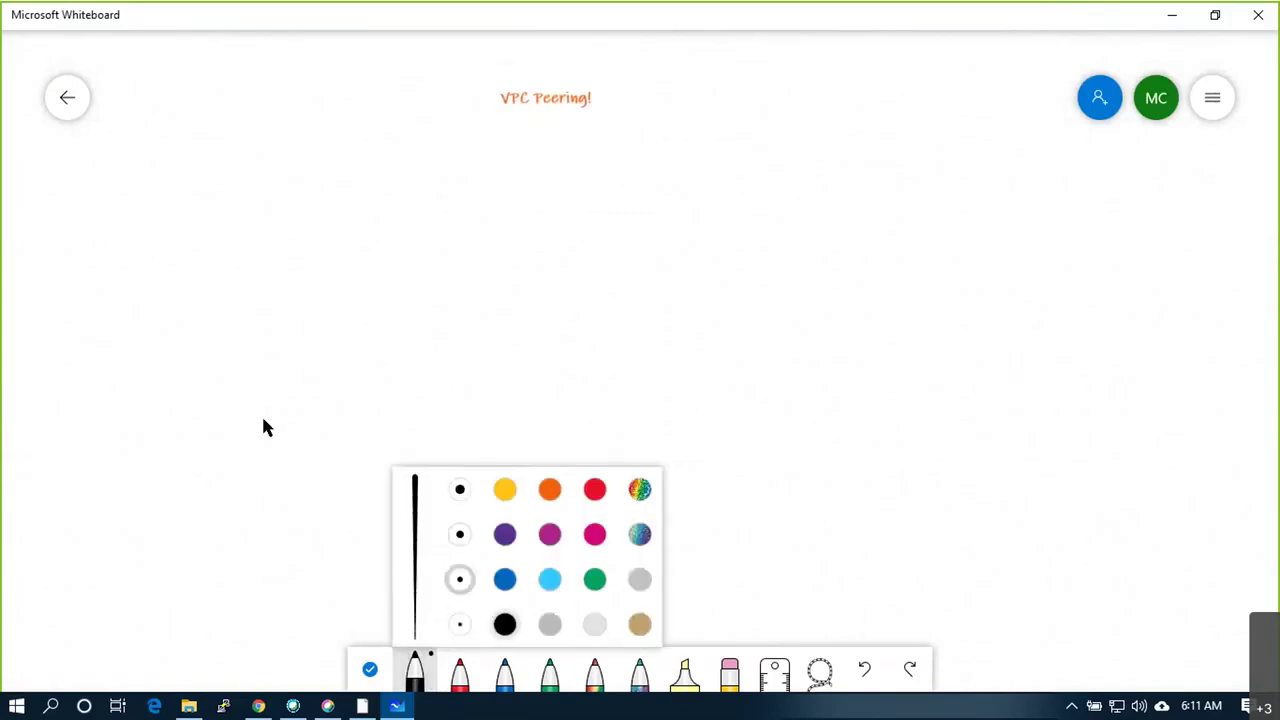
pyautogui.click(459, 534)
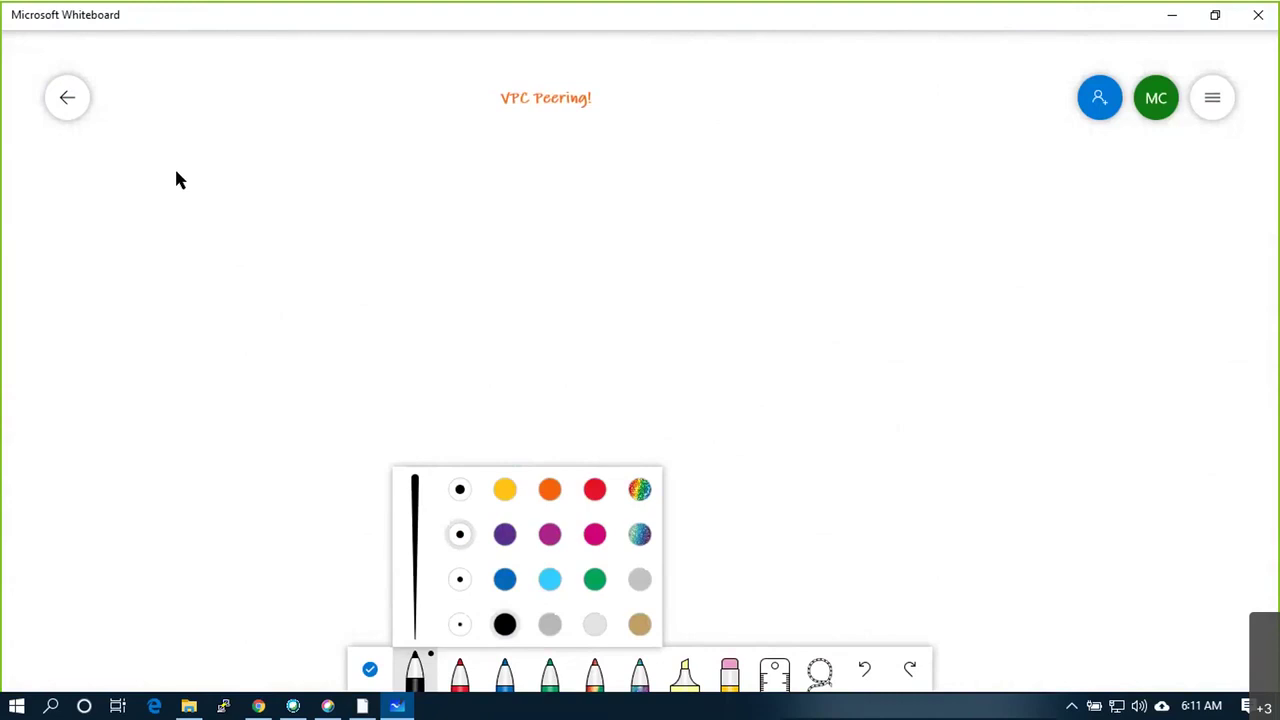
pyautogui.moveTo(190, 152)
pyautogui.mouseDown()
pyautogui.moveTo(209, 516)
pyautogui.moveTo(843, 512)
pyautogui.mouseUp()
pyautogui.moveTo(920, 520)
pyautogui.mouseDown()
pyautogui.moveTo(940, 149)
pyautogui.moveTo(200, 155)
pyautogui.mouseUp()
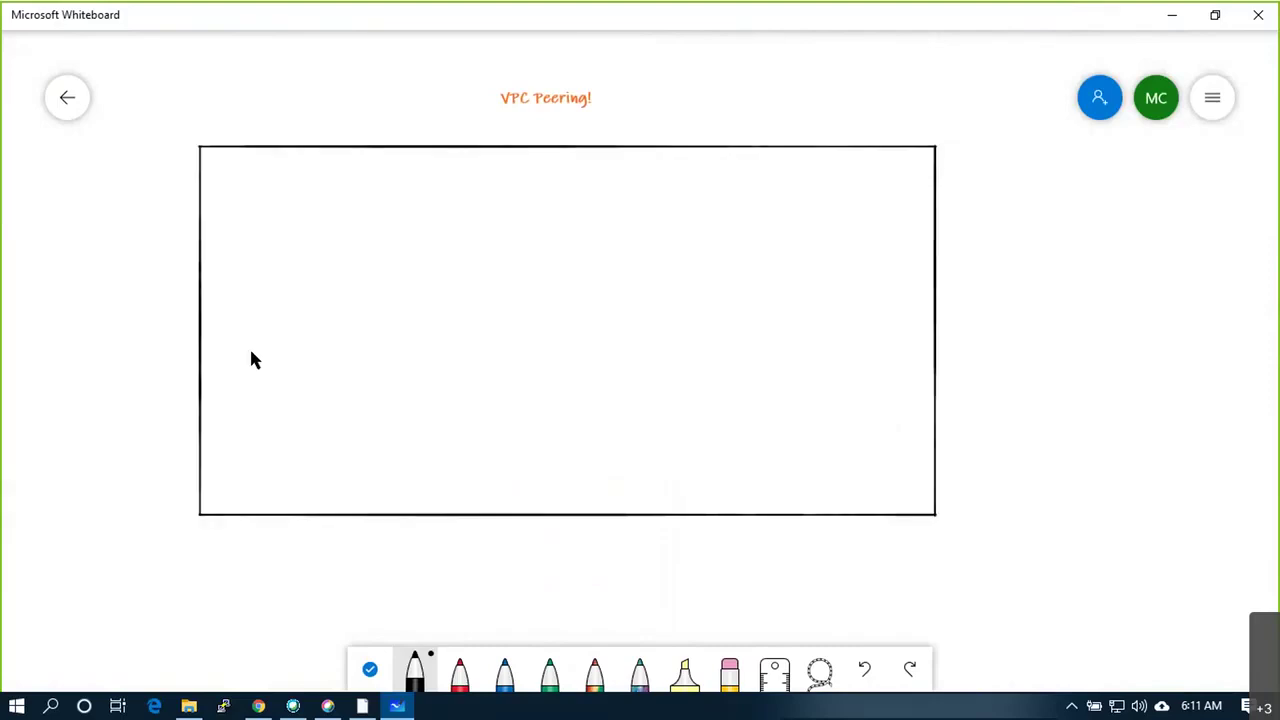
# Draw three tall rectangles side by side inside the large rectangle with the black pen
pyautogui.click(415, 672)
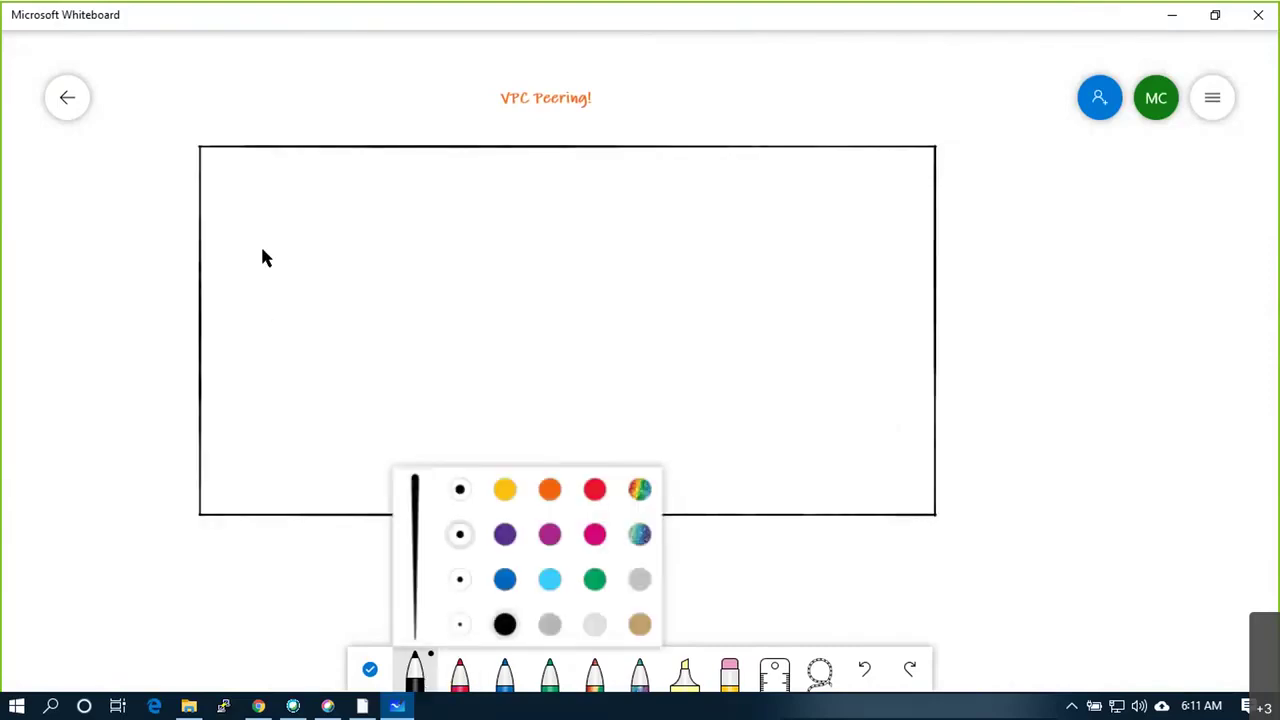
pyautogui.moveTo(250, 177)
pyautogui.mouseDown()
pyautogui.moveTo(257, 477)
pyautogui.moveTo(394, 482)
pyautogui.moveTo(406, 189)
pyautogui.moveTo(252, 180)
pyautogui.mouseUp()
pyautogui.moveTo(482, 184)
pyautogui.mouseDown()
pyautogui.moveTo(489, 474)
pyautogui.moveTo(617, 477)
pyautogui.moveTo(628, 194)
pyautogui.moveTo(486, 180)
pyautogui.mouseUp()
pyautogui.moveTo(708, 182)
pyautogui.mouseDown()
pyautogui.moveTo(701, 413)
pyautogui.moveTo(755, 470)
pyautogui.moveTo(866, 455)
pyautogui.moveTo(860, 184)
pyautogui.moveTo(749, 176)
pyautogui.mouseUp()
# Add the text label "US-EAST-1" just beneath the large rectangle
pyautogui.rightClick(392, 541)
pyautogui.click(409, 484)
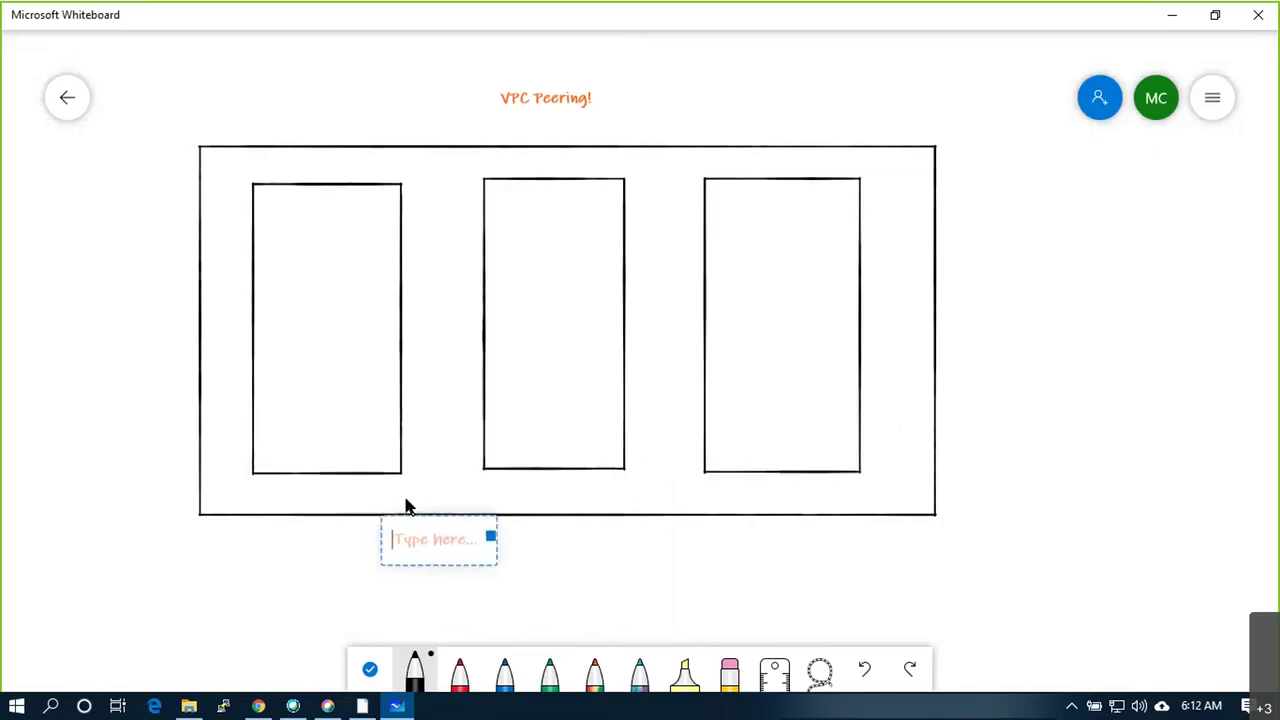
pyautogui.write('E')
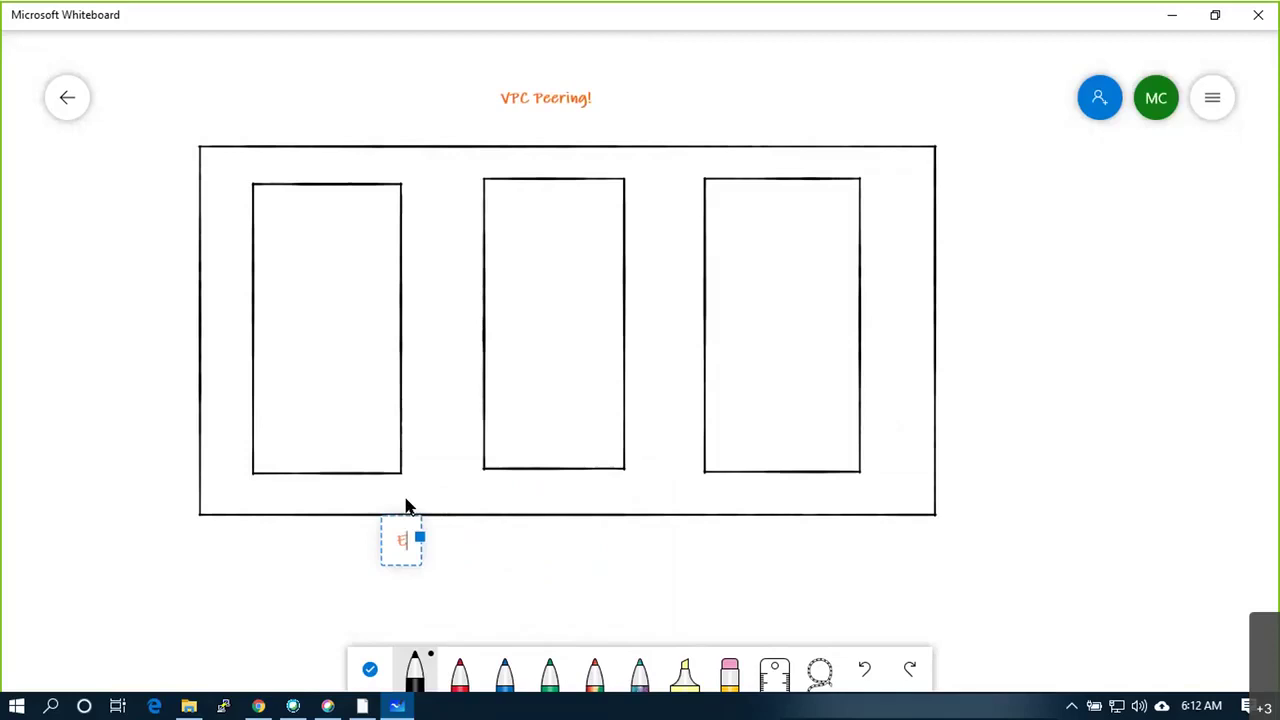
pyautogui.press('BackSpace')
pyautogui.write('US-EAST-1')
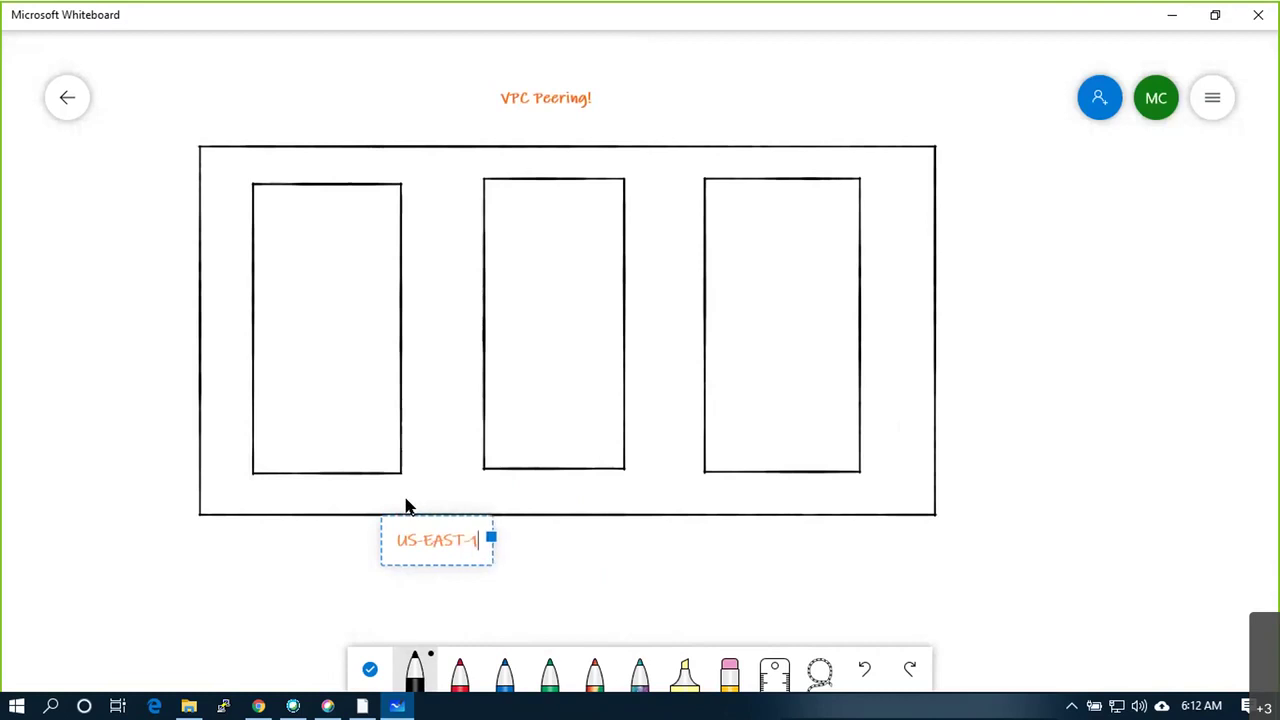
pyautogui.click(504, 529)
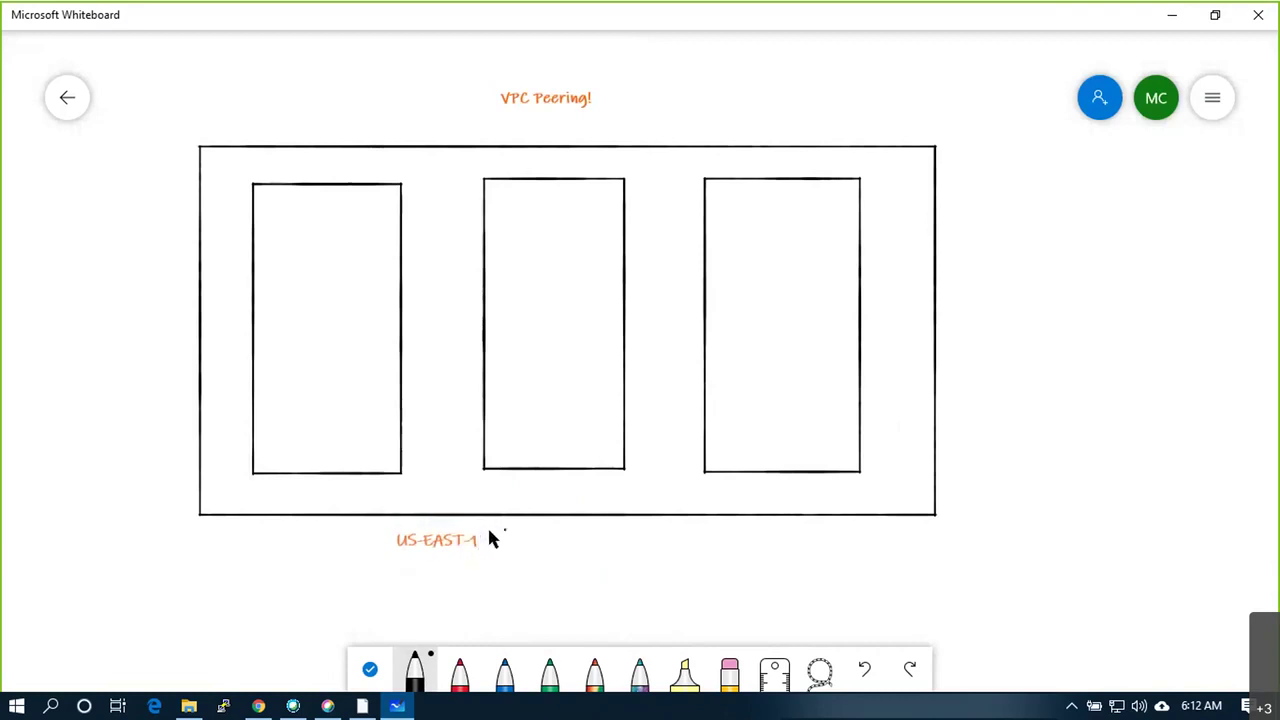
# Label the three inner rectangles VPC1, VPC2 and VPC3 with text beneath each one
pyautogui.rightClick(279, 490)
pyautogui.click(297, 437)
pyautogui.write('VPC1')
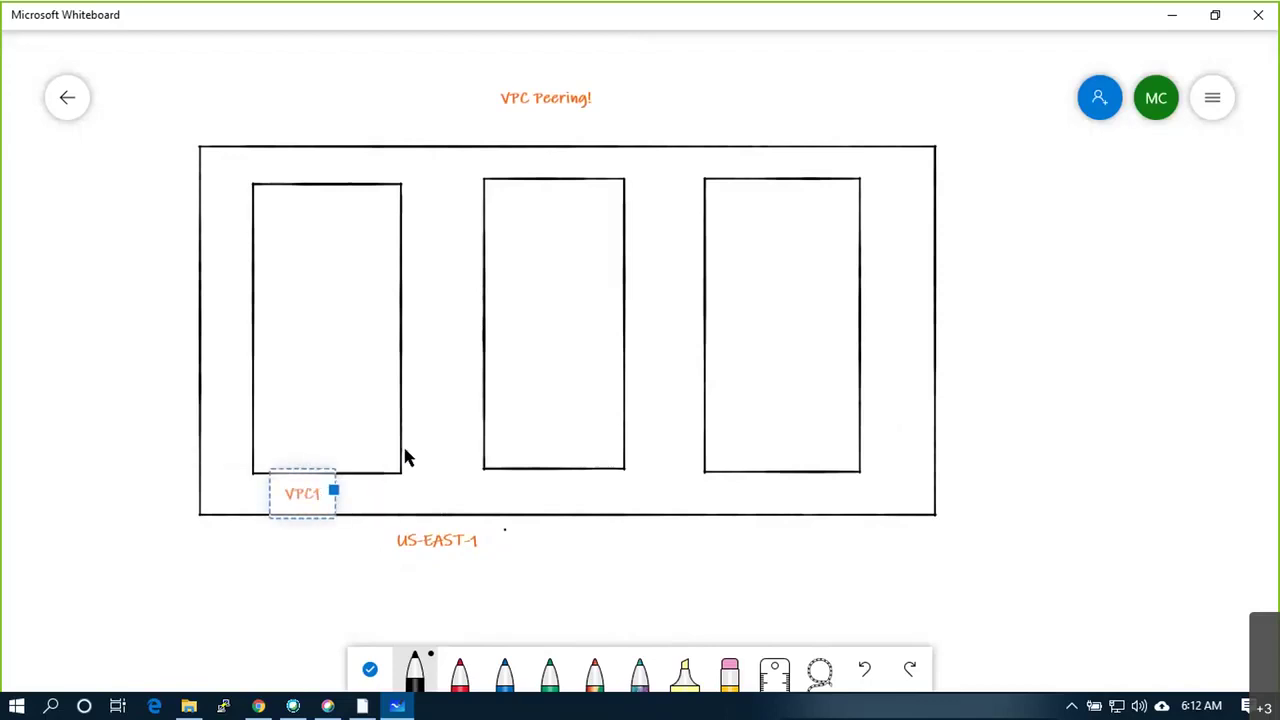
pyautogui.rightClick(506, 497)
pyautogui.click(526, 440)
pyautogui.write('VP2')
pyautogui.press('BackSpace')
pyautogui.write('C2')
pyautogui.rightClick(768, 480)
pyautogui.click(792, 440)
pyautogui.write('VPC3')
pyautogui.click(701, 546)
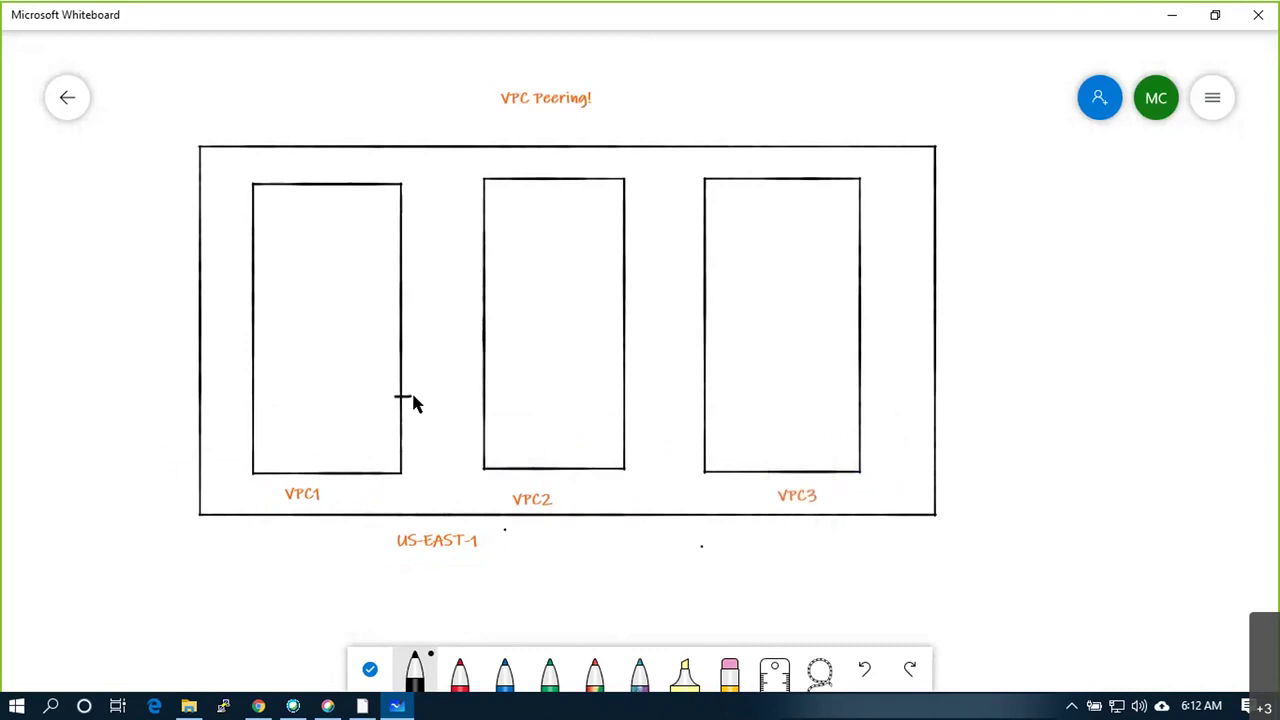
# Draw a connecting line from VPC1 beneath VPC2 to VPC3, and a small square inside both VPC1 and VPC3
pyautogui.moveTo(482, 497)
pyautogui.mouseDown()
pyautogui.moveTo(627, 497)
pyautogui.moveTo(654, 420)
pyautogui.moveTo(705, 424)
pyautogui.mouseUp()
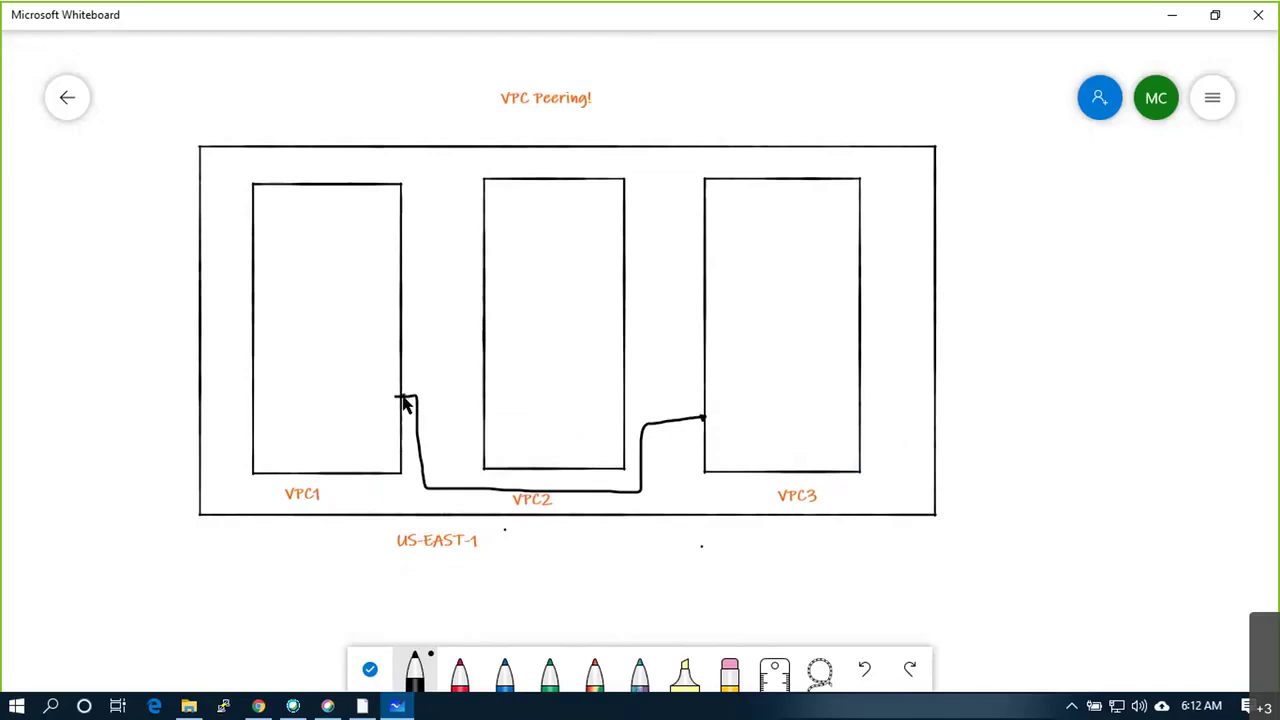
pyautogui.moveTo(301, 368)
pyautogui.mouseDown()
pyautogui.moveTo(302, 400)
pyautogui.moveTo(332, 374)
pyautogui.moveTo(303, 370)
pyautogui.mouseUp()
pyautogui.moveTo(779, 244)
pyautogui.mouseDown()
pyautogui.moveTo(797, 223)
pyautogui.moveTo(774, 220)
pyautogui.mouseUp()
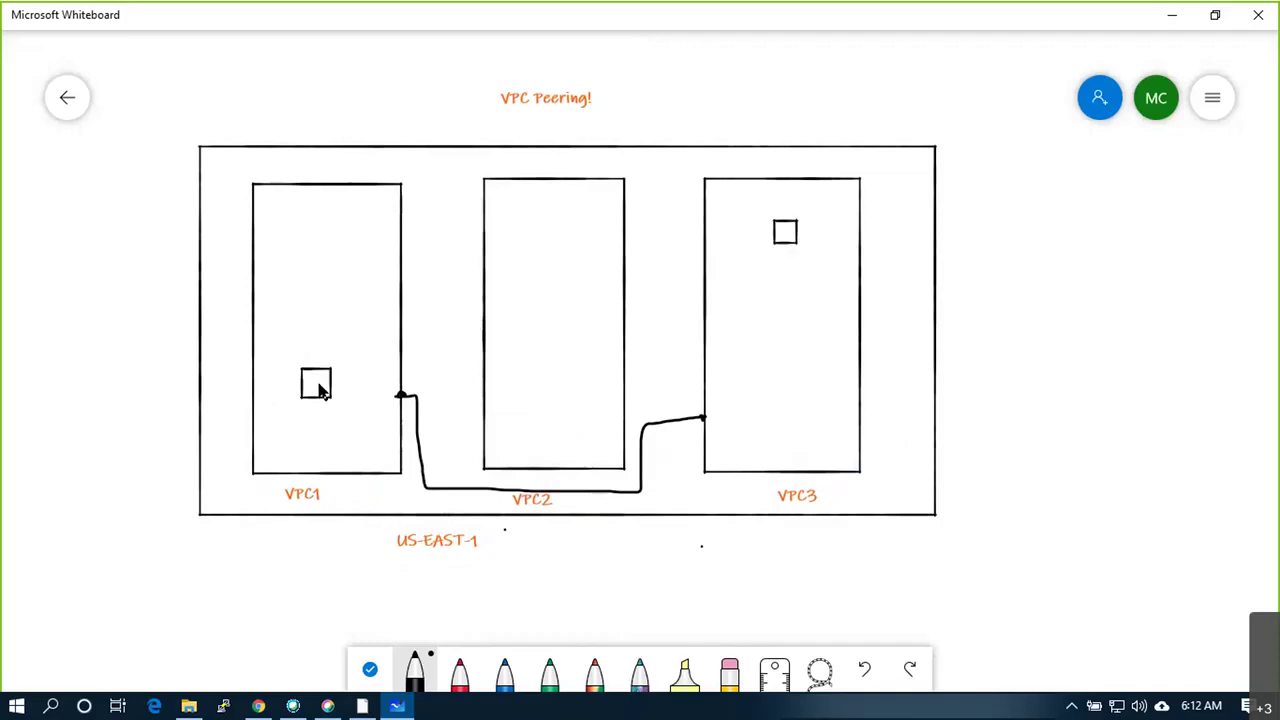
# Add check marks to the squares in VPC1 and VPC3, and draw a box and check mark around the US-EAST-1 label
pyautogui.moveTo(309, 377); pyautogui.dragTo(343, 351)
pyautogui.moveTo(789, 231); pyautogui.dragTo(817, 213)
pyautogui.moveTo(383, 524)
pyautogui.mouseDown()
pyautogui.moveTo(385, 562)
pyautogui.moveTo(485, 564)
pyautogui.moveTo(487, 522)
pyautogui.moveTo(384, 522)
pyautogui.mouseUp()
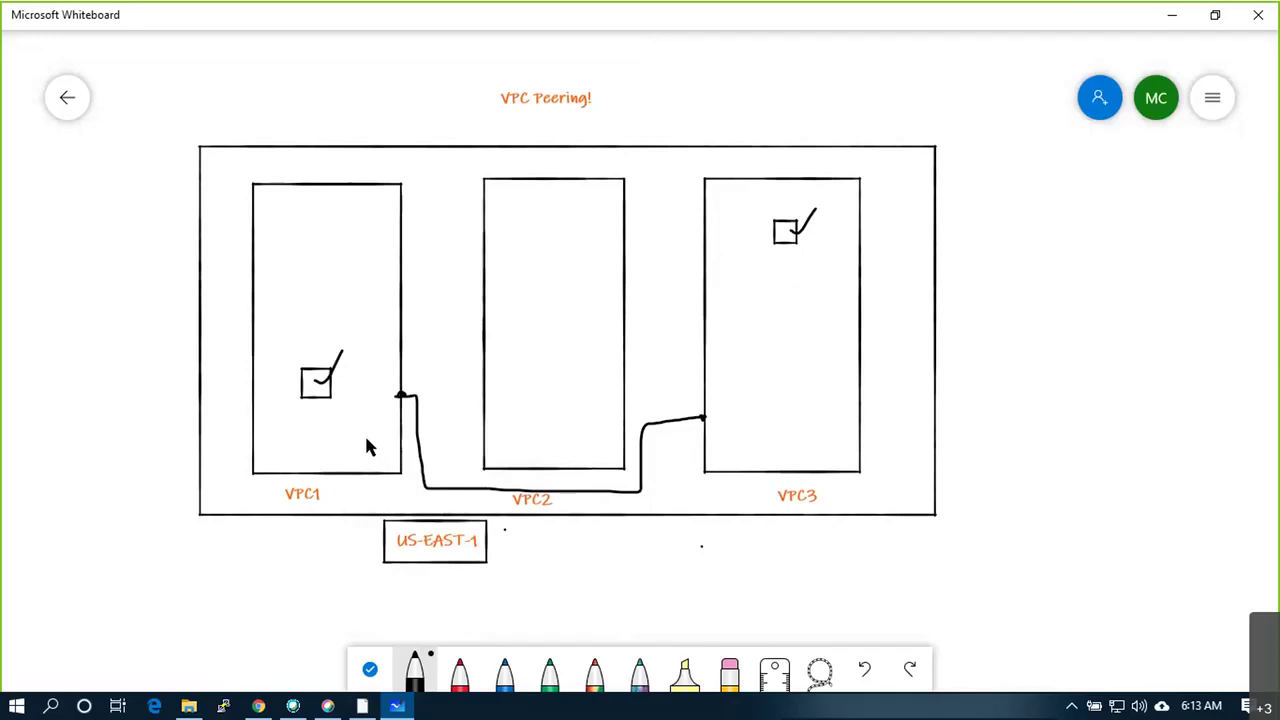
pyautogui.moveTo(366, 546); pyautogui.dragTo(398, 532)
# Draw an arrow pointing up to the VPC1-VPC3 connecting line and label it "Inter VPC Peering"
pyautogui.moveTo(633, 492)
pyautogui.mouseDown()
pyautogui.moveTo(637, 546)
pyautogui.moveTo(631, 491)
pyautogui.moveTo(638, 500)
pyautogui.mouseUp()
pyautogui.rightClick(635, 577)
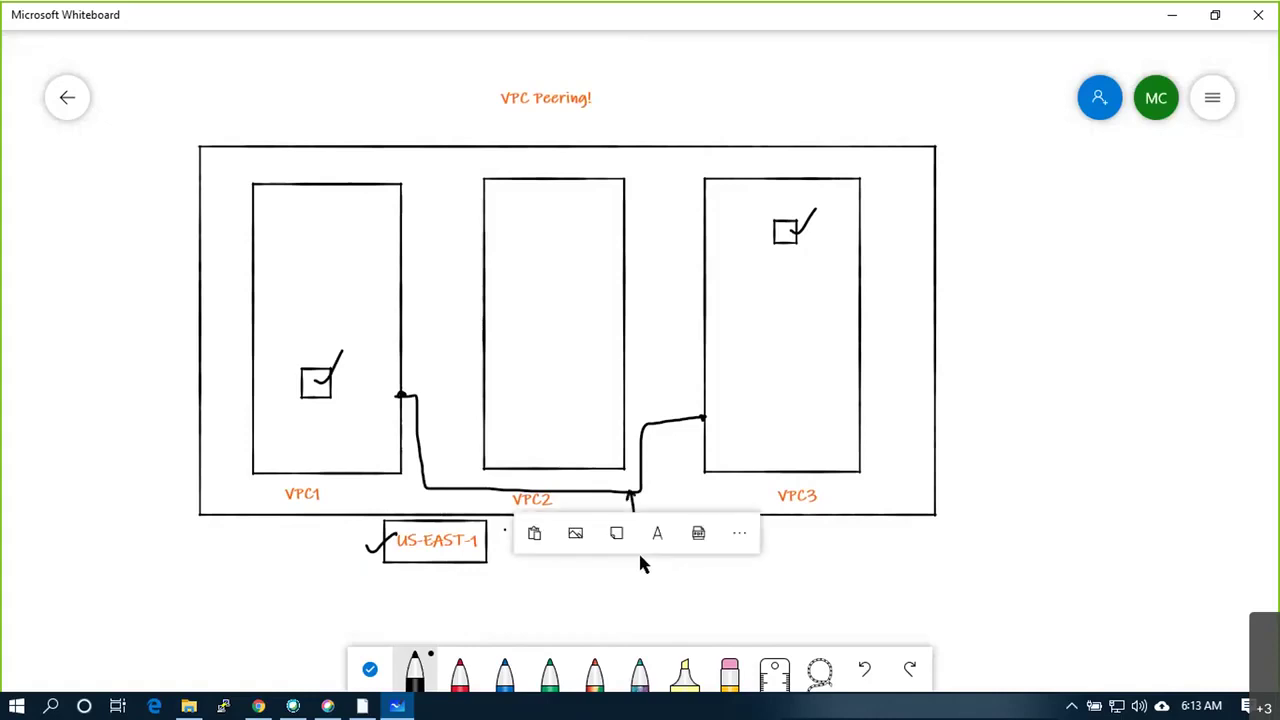
pyautogui.click(651, 532)
pyautogui.write('Inter')
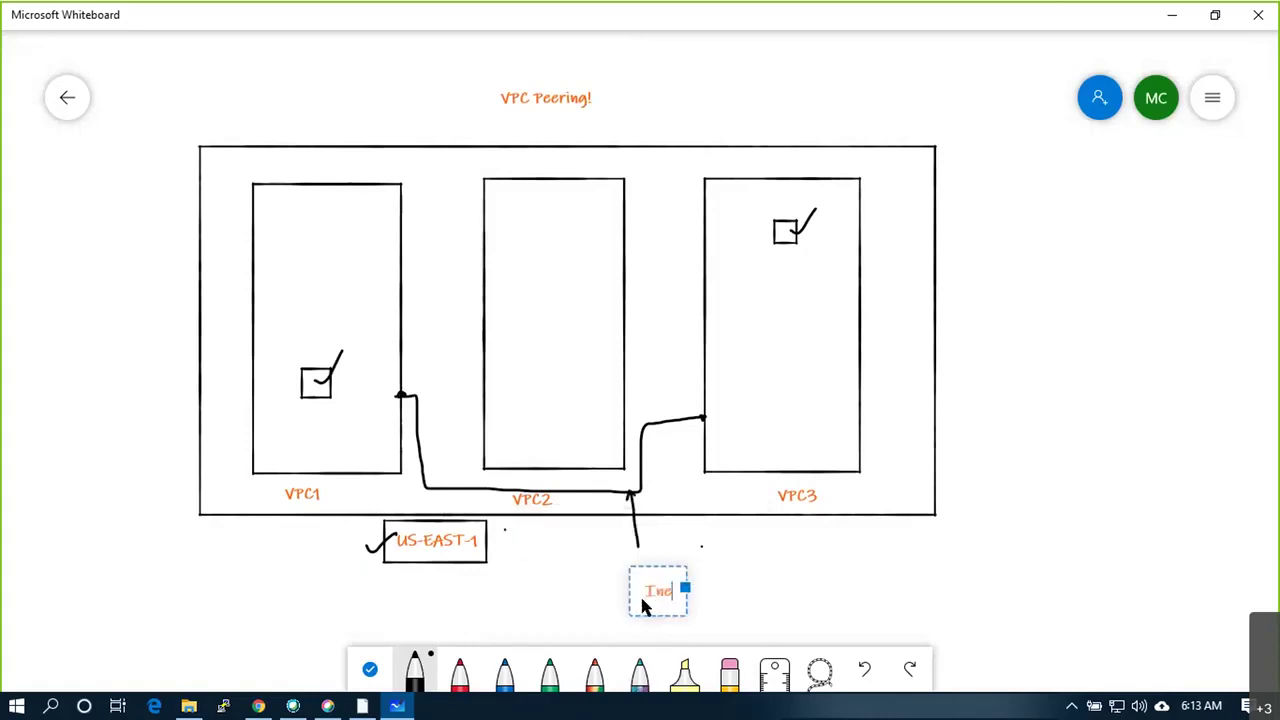
pyautogui.write(' VPC Peering')
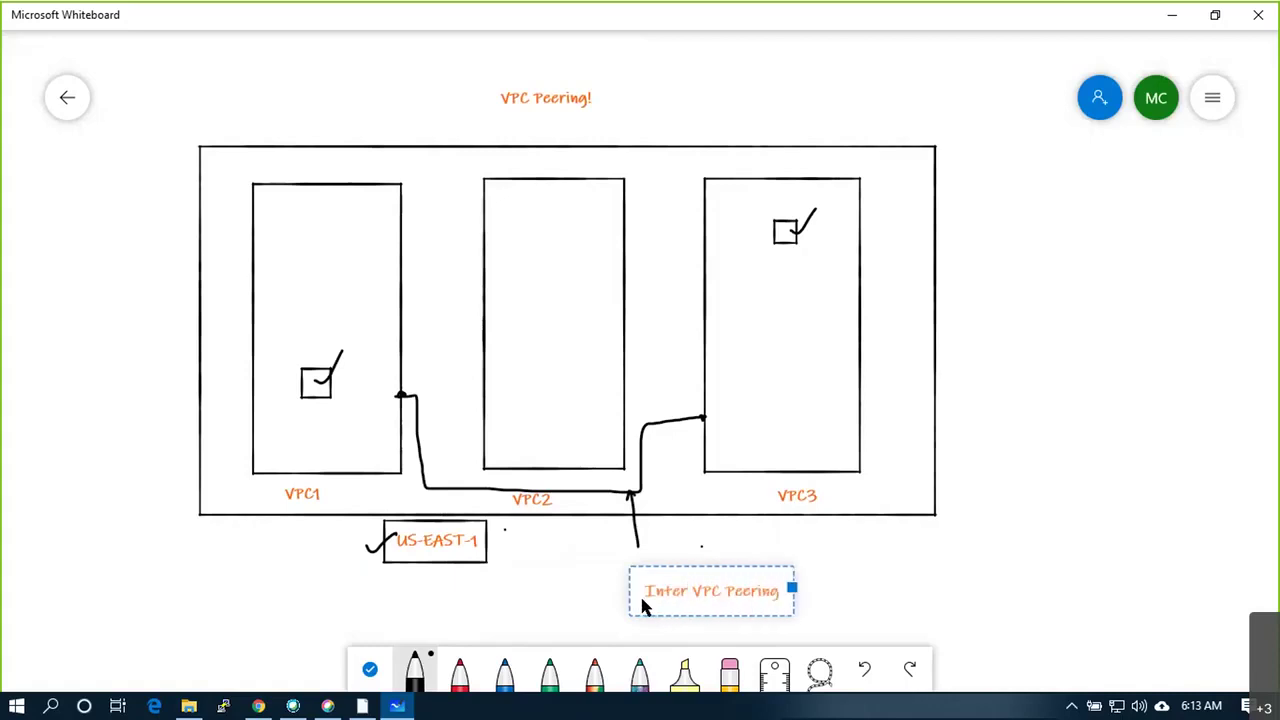
pyautogui.click(794, 623)
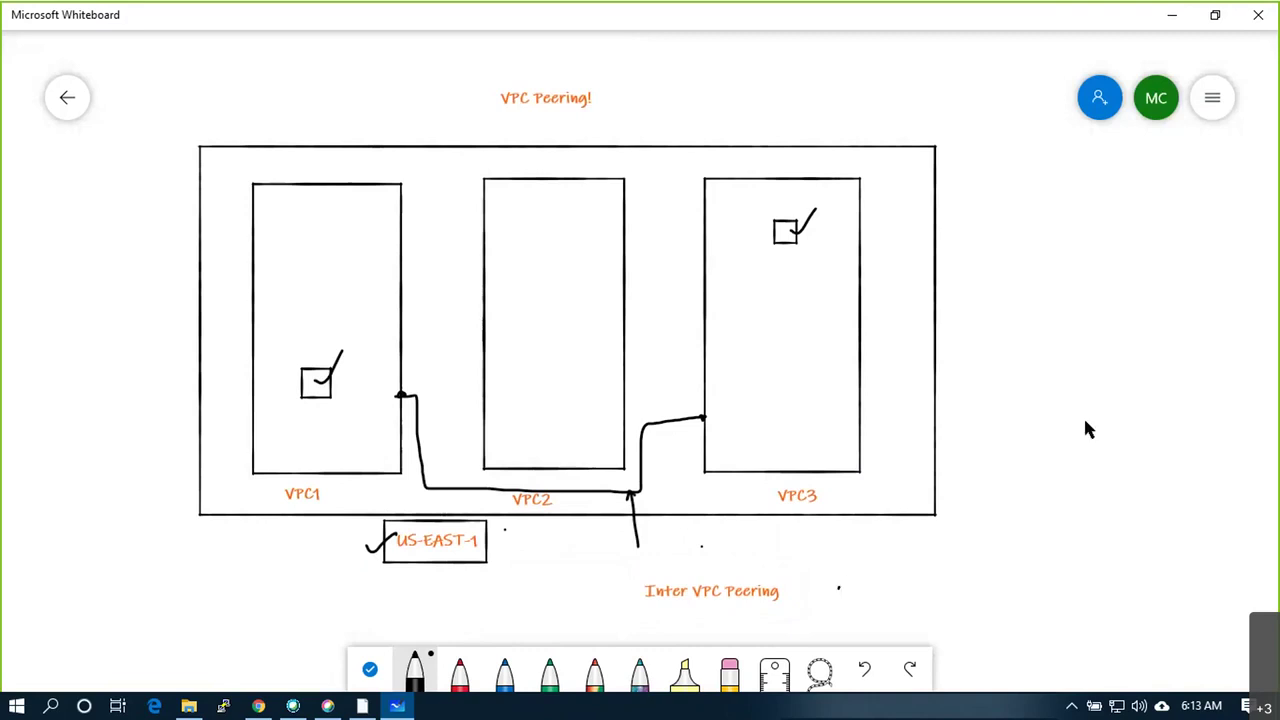
# Draw a second tall region rectangle to the right of the US-EAST-1 rectangle
pyautogui.keyDown('ctrl'); pyautogui.scroll(-2, 1105, 421); pyautogui.keyUp('ctrl')
pyautogui.keyDown('ctrl'); pyautogui.scroll(1, 1092, 444); pyautogui.keyUp('ctrl')
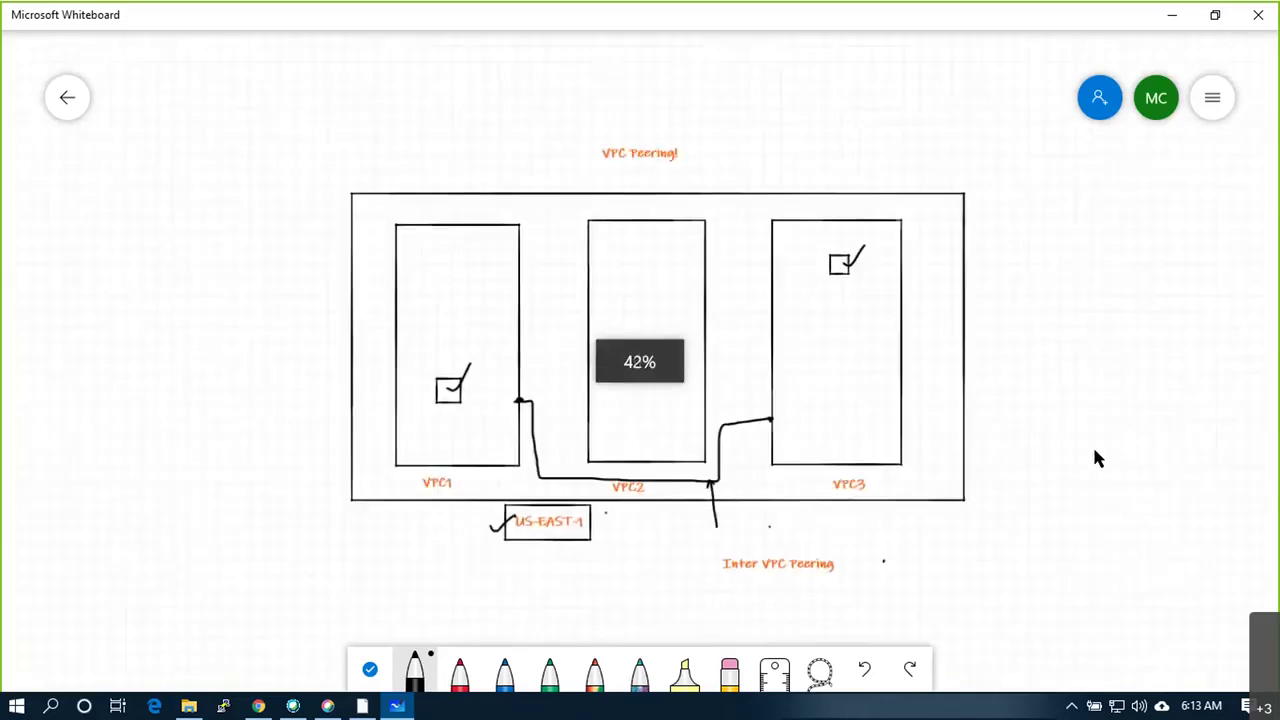
pyautogui.keyDown('ctrl'); pyautogui.scroll(3, 1096, 452); pyautogui.keyUp('ctrl')
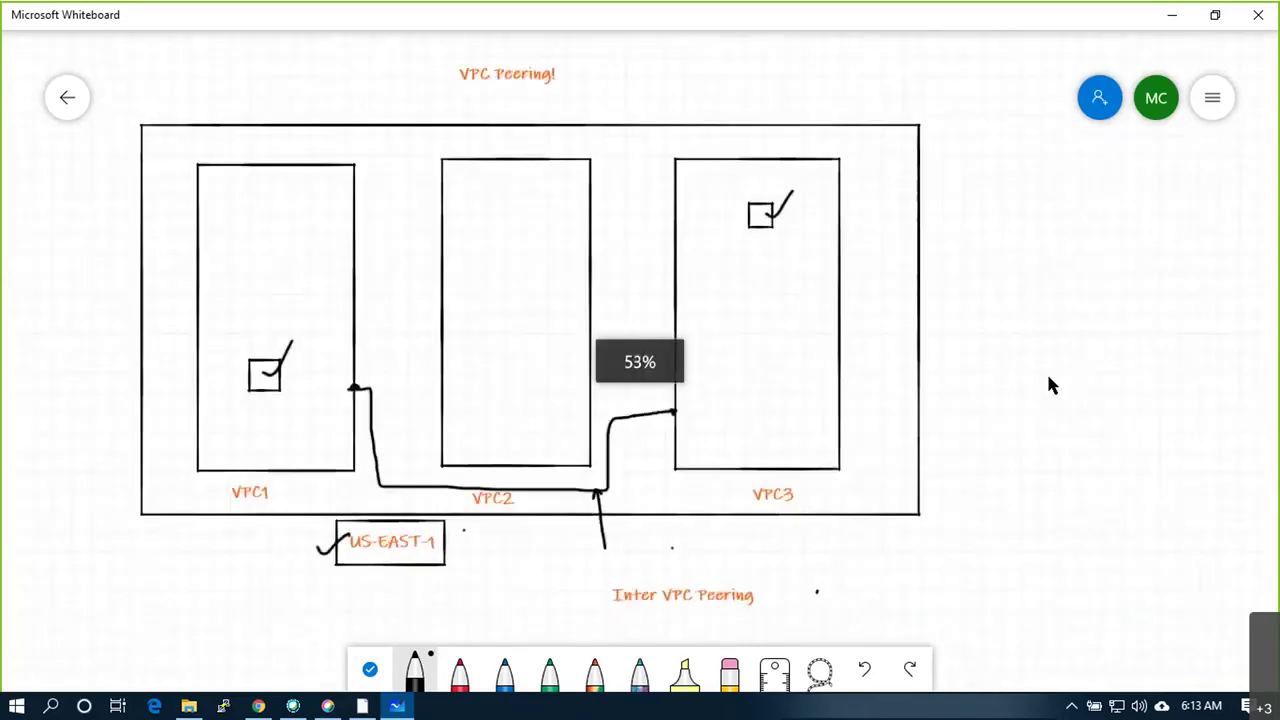
pyautogui.moveTo(1010, 128); pyautogui.dragTo(1012, 425)
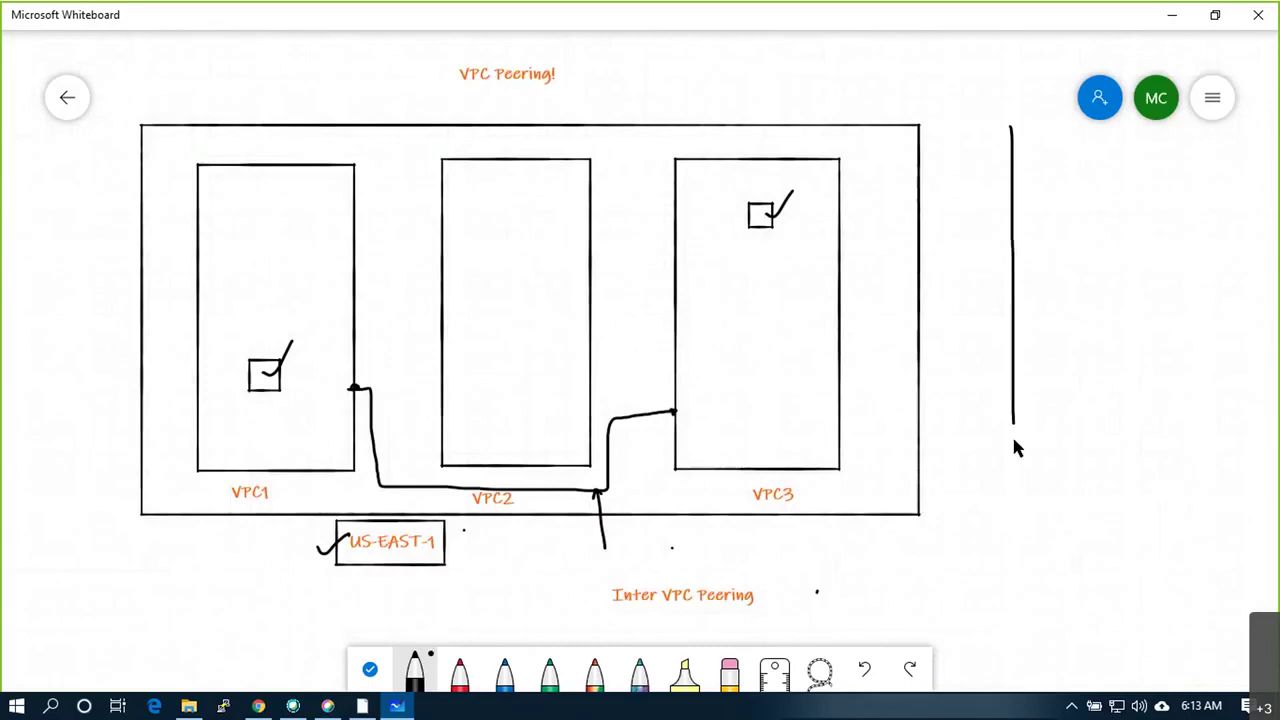
pyautogui.moveTo(1013, 517)
pyautogui.mouseDown()
pyautogui.moveTo(1237, 522)
pyautogui.moveTo(1257, 278)
pyautogui.moveTo(1258, 130)
pyautogui.moveTo(1016, 132)
pyautogui.mouseUp()
# Place an empty text box beneath the new region rectangle
pyautogui.rightClick(1087, 565)
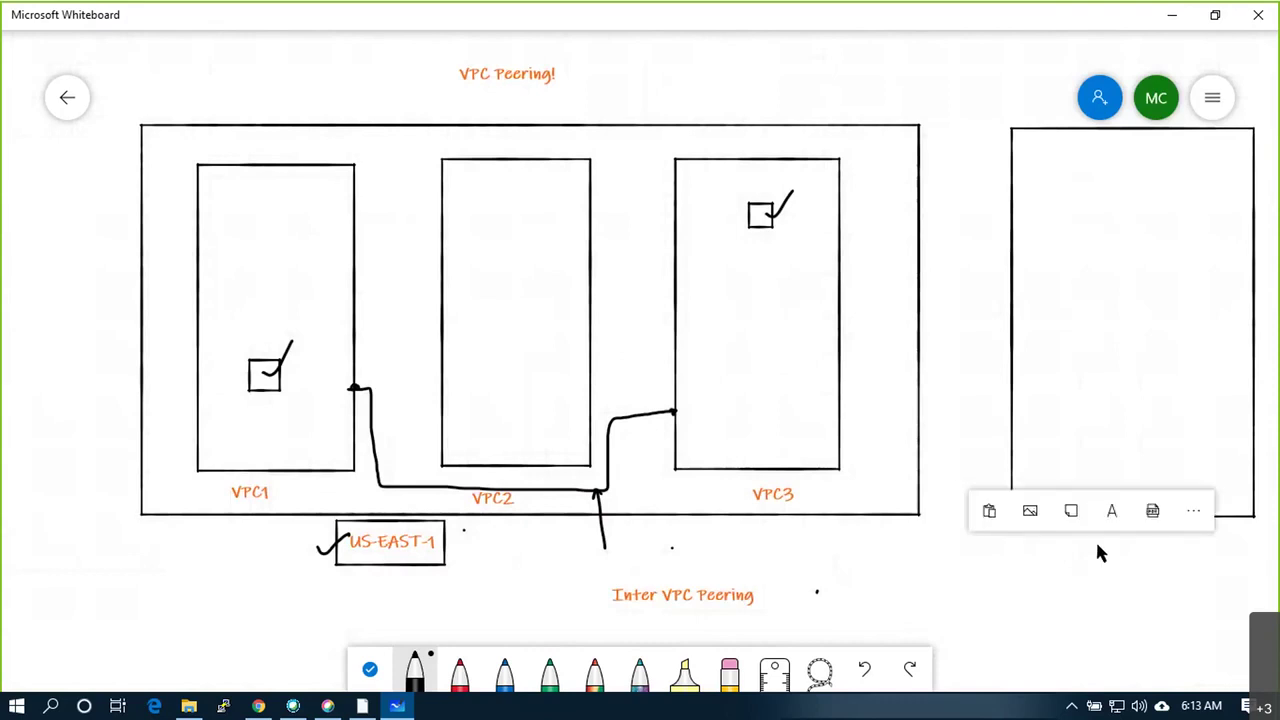
pyautogui.click(1110, 513)
pyautogui.rightClick(1078, 528)
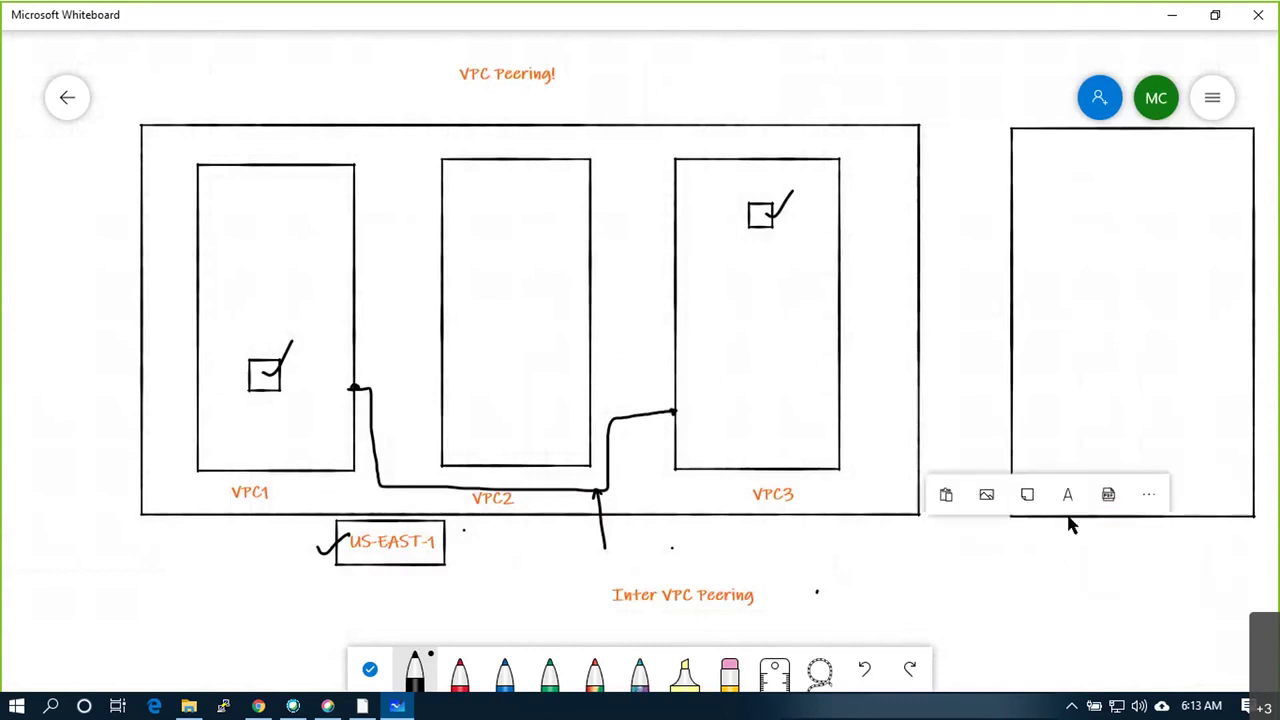
pyautogui.click(1076, 486)
# Switch to Chrome and open the list of regions in the AWS Management Console to look up the region codes
pyautogui.hotkey('alt', 'Tab')
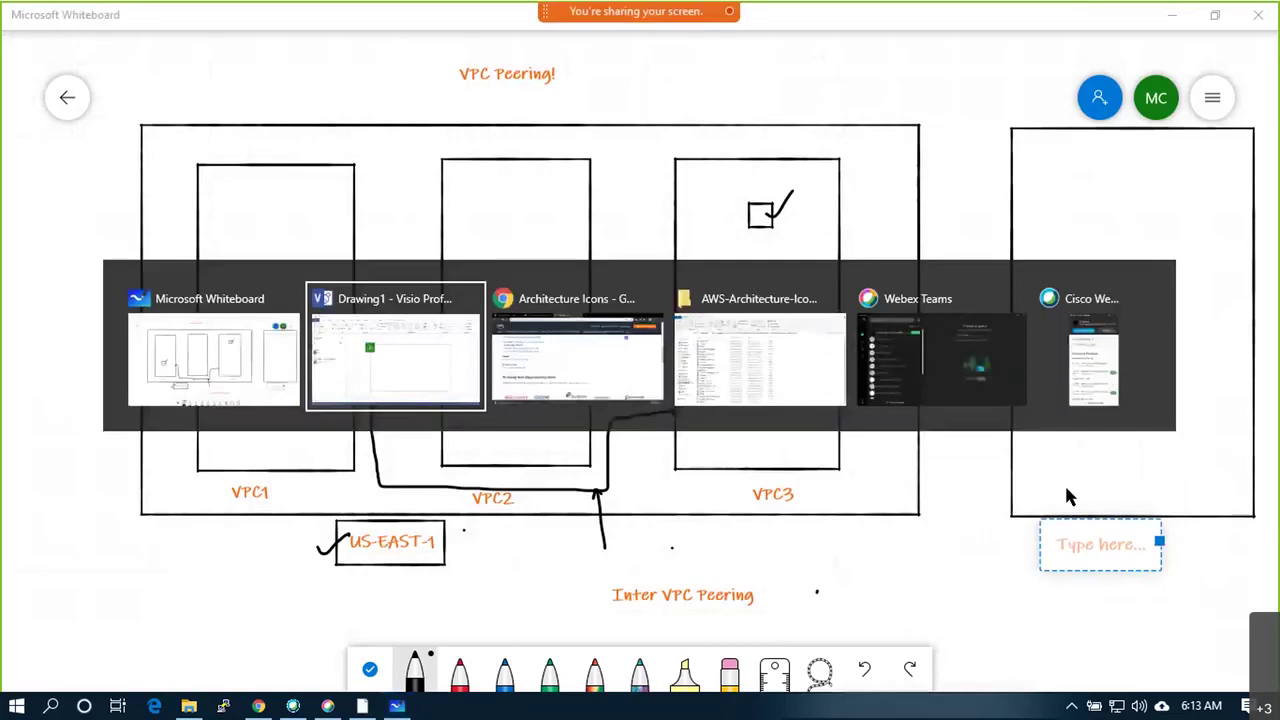
pyautogui.hotkey('alt', 'Tab')
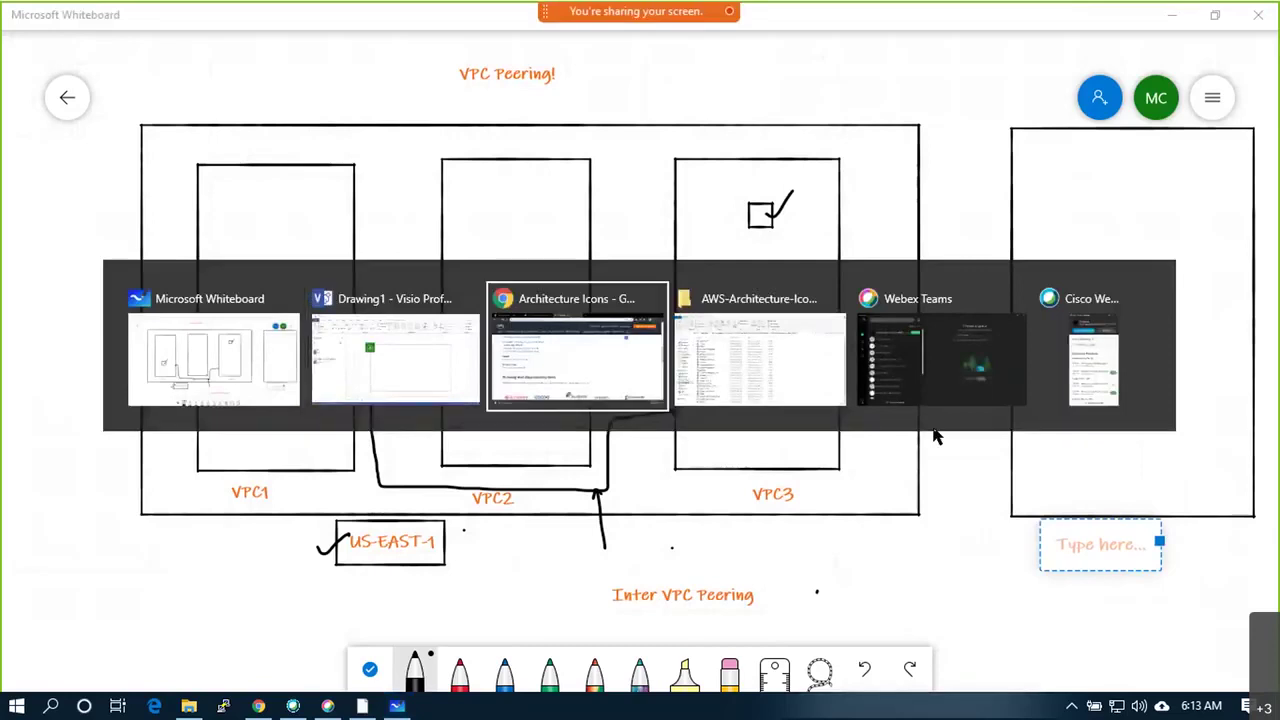
pyautogui.scroll(10, 371, 220)
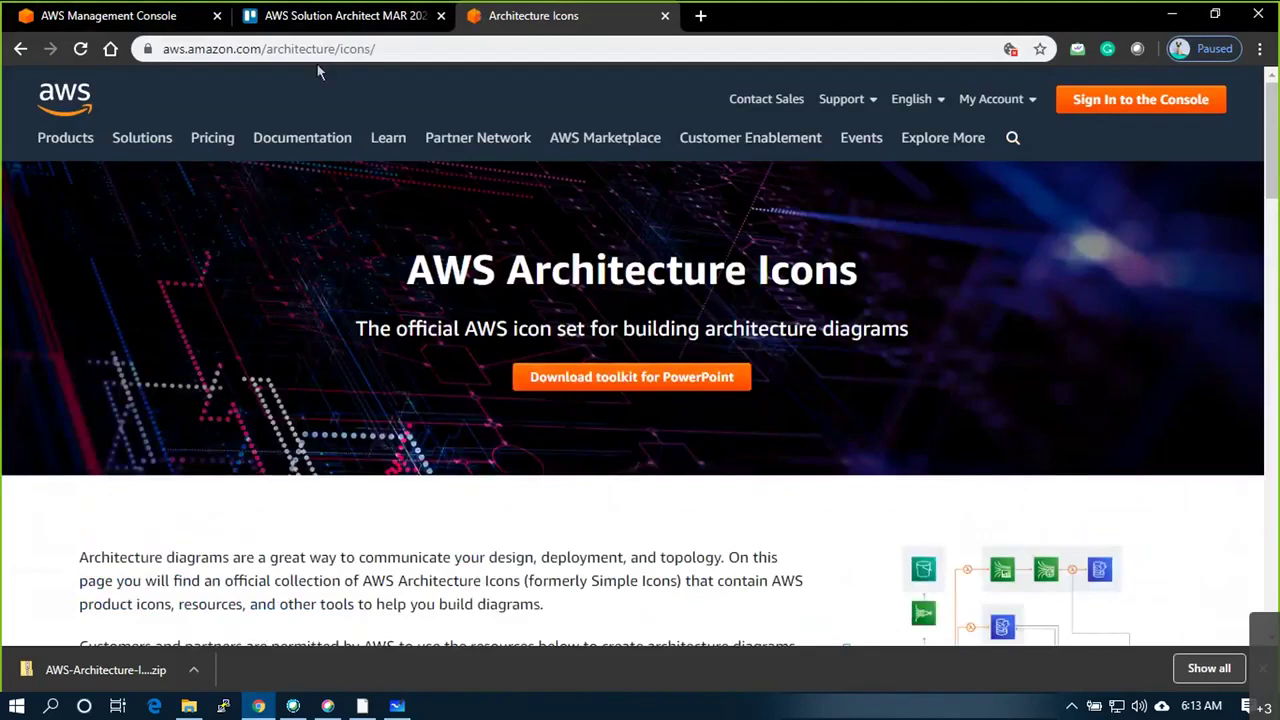
pyautogui.click(80, 15)
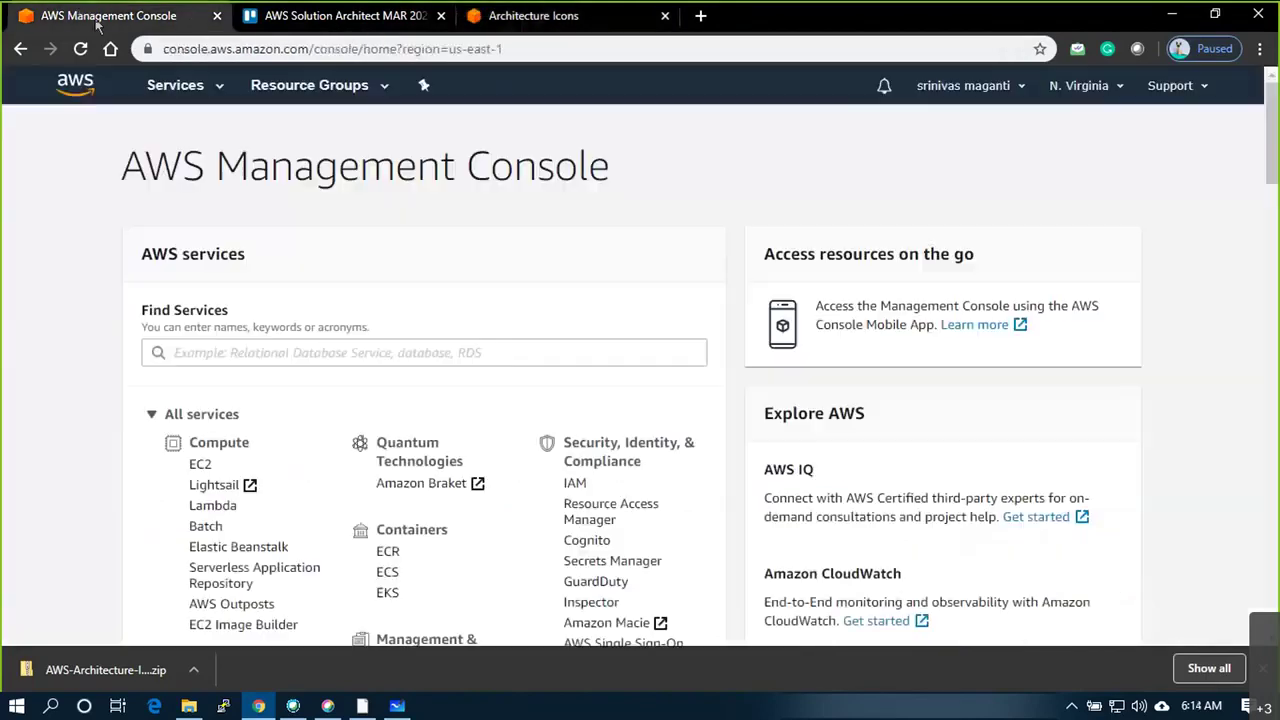
pyautogui.click(1078, 88)
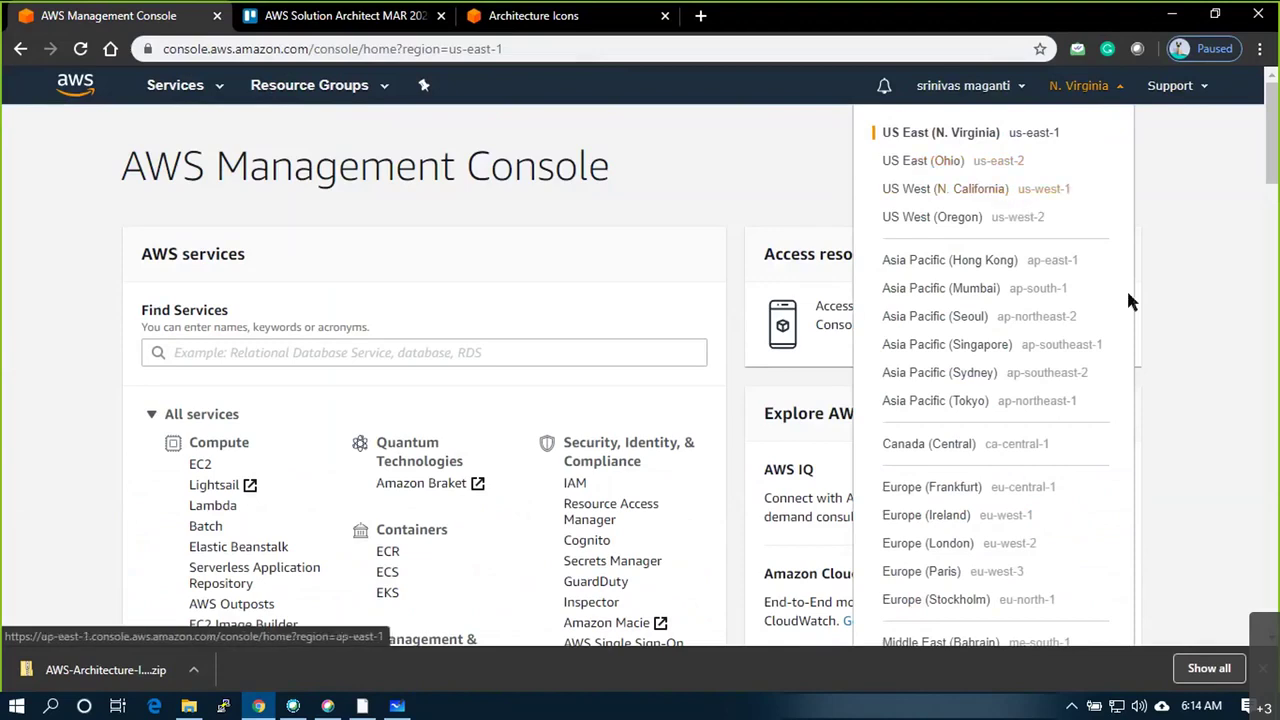
# Switch back to Microsoft Whiteboard and enter "US-WEST-1" as the label of the second region
pyautogui.hotkey('alt', 'Tab')
pyautogui.write('US-')
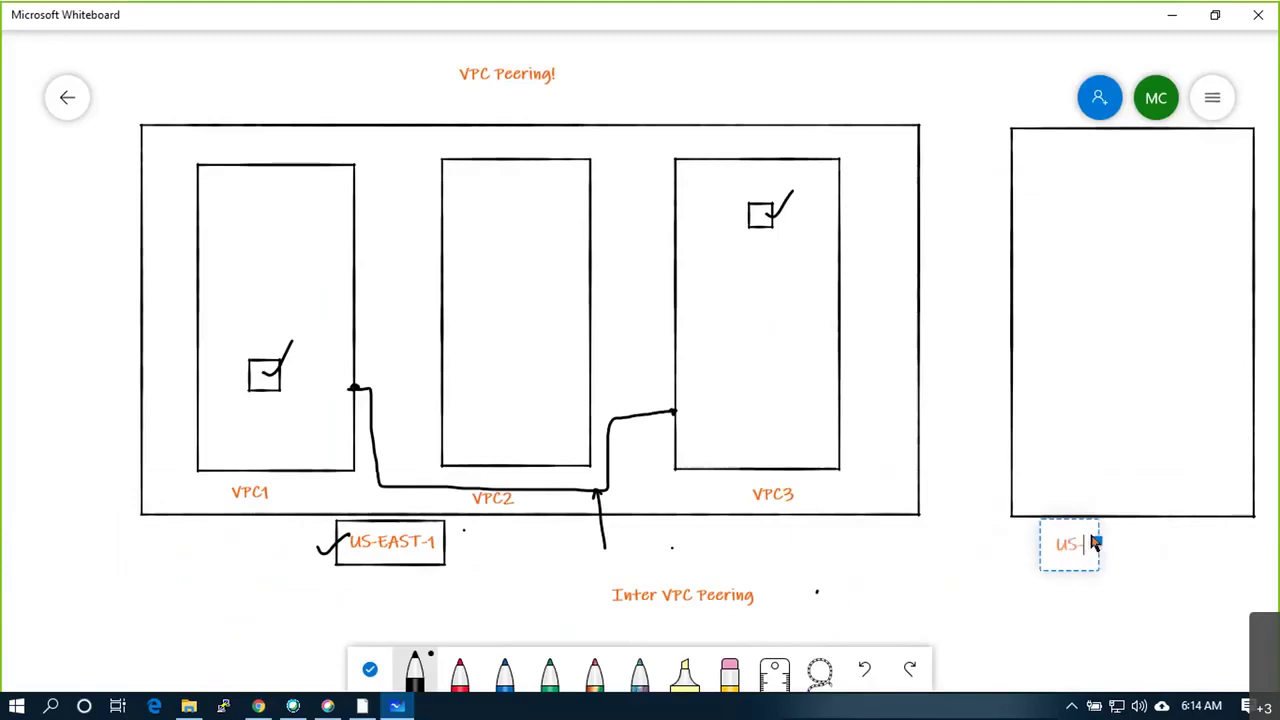
pyautogui.write('WEST-1')
pyautogui.click(1068, 580)
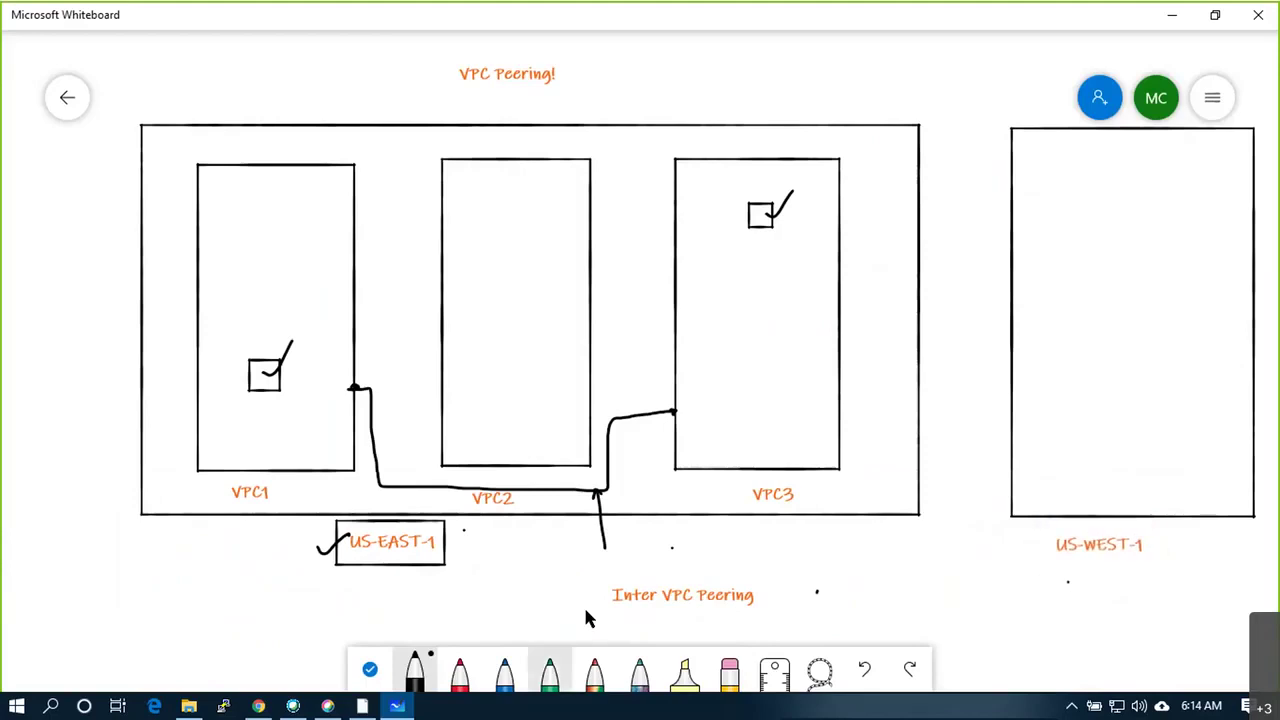
# Draw a rectangle inside US-WEST-1, a smaller rectangle within it, and a small square inside that one
pyautogui.moveTo(1076, 190); pyautogui.dragTo(1073, 457)
pyautogui.moveTo(1160, 447)
pyautogui.mouseDown()
pyautogui.moveTo(1223, 323)
pyautogui.moveTo(1228, 196)
pyautogui.moveTo(1045, 184)
pyautogui.mouseUp()
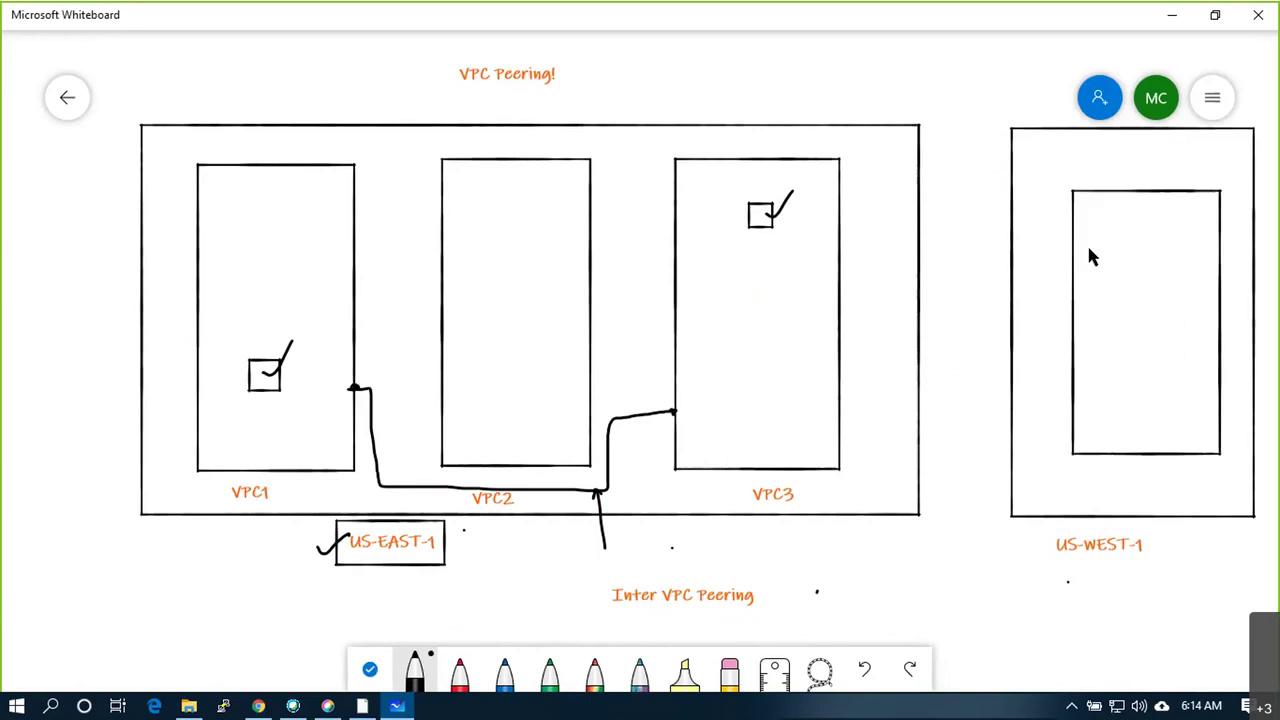
pyautogui.moveTo(1109, 243)
pyautogui.mouseDown()
pyautogui.moveTo(1108, 330)
pyautogui.moveTo(1137, 410)
pyautogui.moveTo(1196, 368)
pyautogui.moveTo(1195, 251)
pyautogui.moveTo(1114, 244)
pyautogui.mouseUp()
pyautogui.moveTo(1145, 308)
pyautogui.mouseDown()
pyautogui.moveTo(1145, 333)
pyautogui.moveTo(1176, 344)
pyautogui.moveTo(1180, 310)
pyautogui.moveTo(1146, 308)
pyautogui.mouseUp()
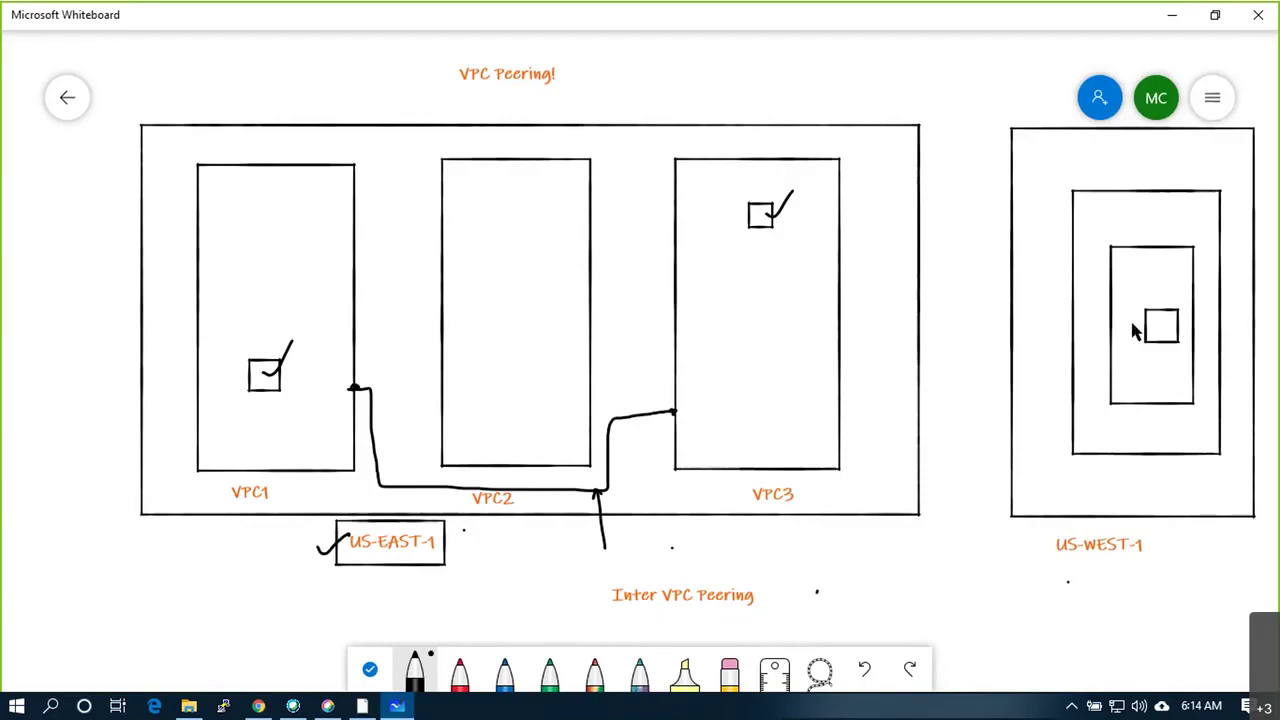
# Mark the innermost square in US-WEST-1 with a dot and draw a small circle on the upper edge of the surrounding VPC rectangle
pyautogui.click(1160, 322)
pyautogui.moveTo(1134, 192)
pyautogui.mouseDown()
pyautogui.moveTo(1157, 189)
pyautogui.moveTo(1136, 193)
pyautogui.mouseUp()
pyautogui.moveTo(990, 604)
pyautogui.mouseDown()
pyautogui.moveTo(991, 166)
pyautogui.moveTo(1044, 118)
pyautogui.moveTo(1174, 196)
pyautogui.moveTo(1206, 277)
pyautogui.moveTo(1184, 324)
pyautogui.moveTo(1165, 321)
pyautogui.mouseUp()
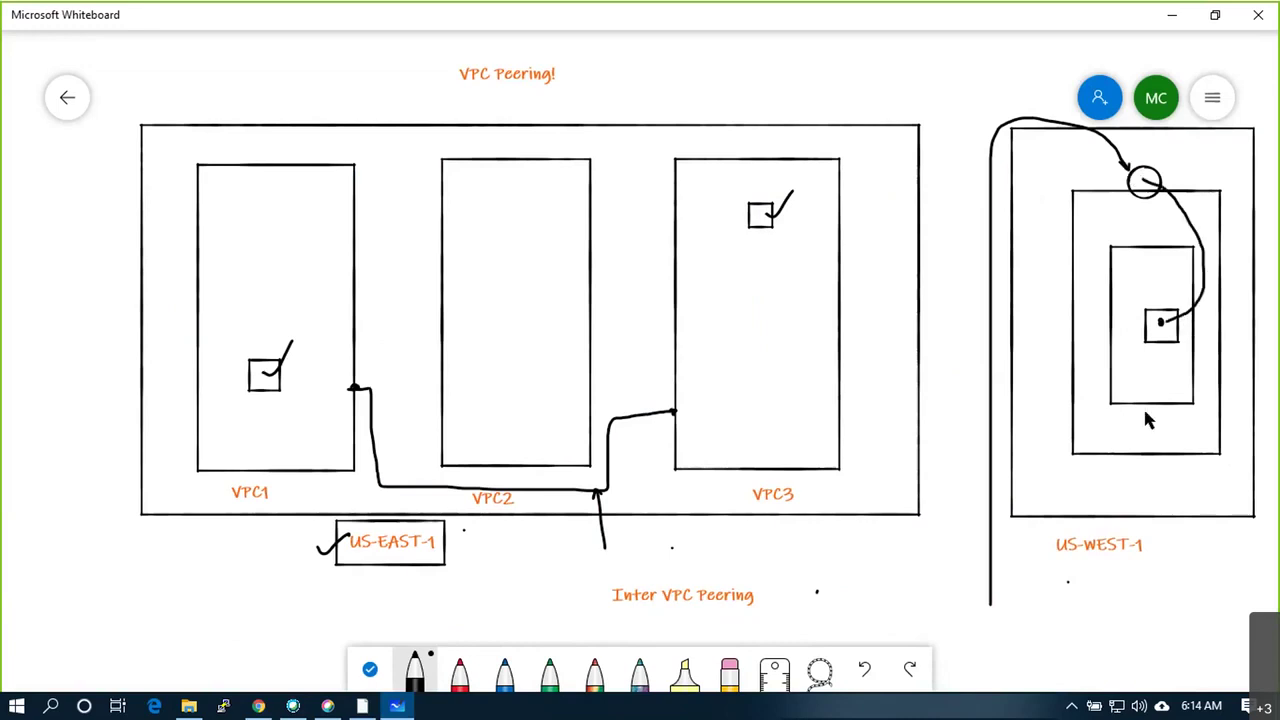
pyautogui.hotkey('ctrl', 'z')
pyautogui.hotkey('ctrl', 'z')
pyautogui.hotkey('ctrl', 'z')
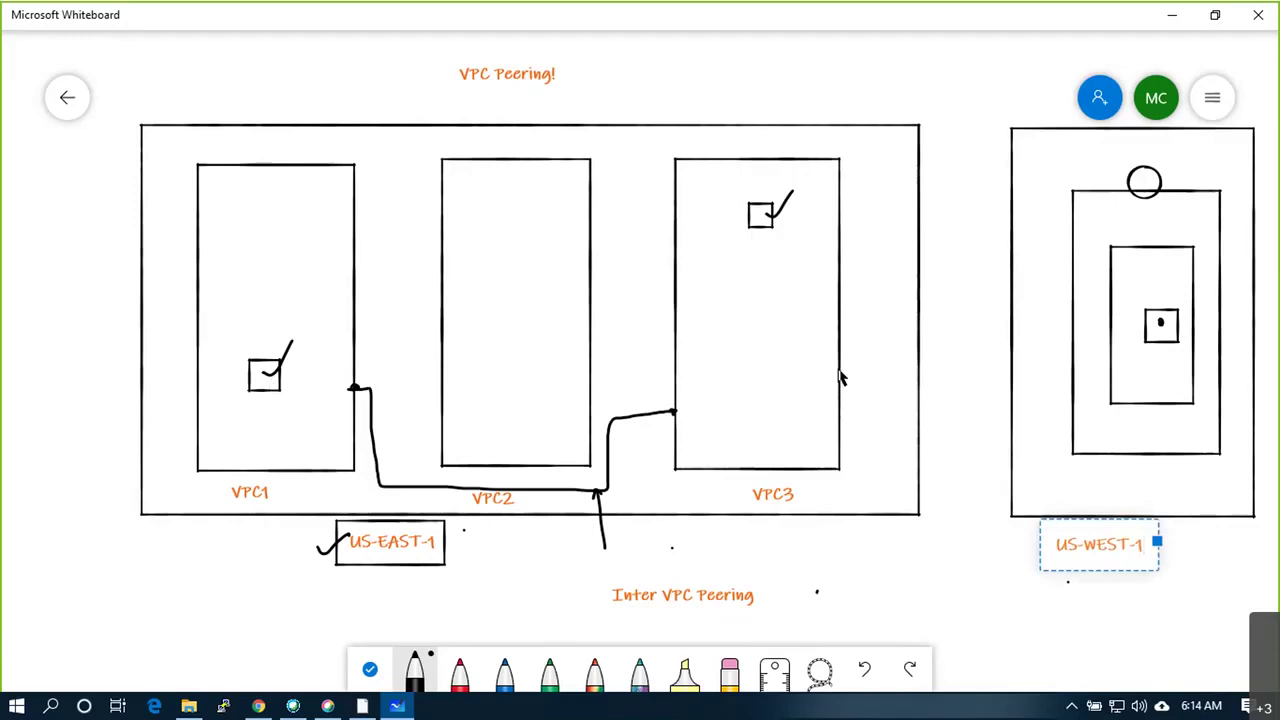
# Draw a small box on VPC3's edge and another on the US-WEST-1 VPC's facing edge, and connect them with a line
pyautogui.moveTo(836, 355); pyautogui.dragTo(836, 368)
pyautogui.moveTo(843, 368); pyautogui.dragTo(840, 362)
pyautogui.moveTo(1067, 324)
pyautogui.mouseDown()
pyautogui.moveTo(1076, 346)
pyautogui.moveTo(1067, 322)
pyautogui.mouseUp()
pyautogui.moveTo(840, 365); pyautogui.dragTo(1072, 330)
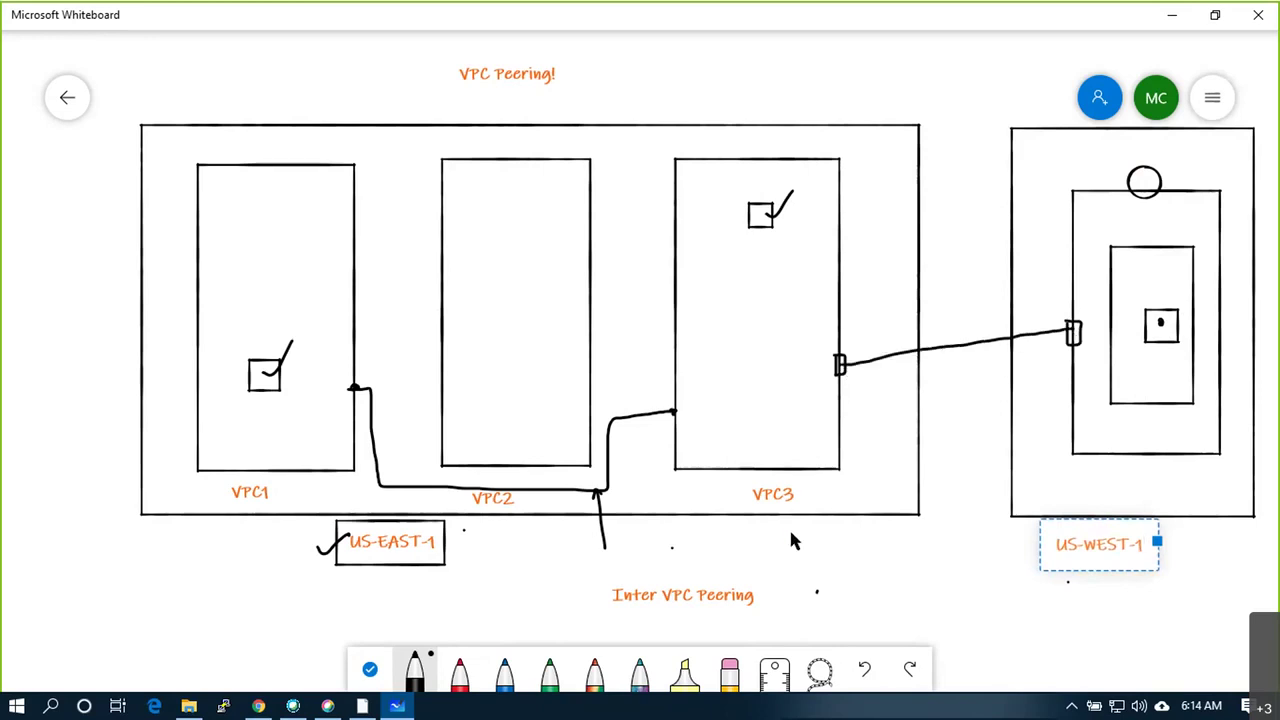
# Add a check mark beside the US-EAST-1 label and handwrite "vpc" beneath the VPC rectangle in US-WEST-1
pyautogui.moveTo(455, 557); pyautogui.dragTo(483, 542)
pyautogui.moveTo(1108, 471); pyautogui.dragTo(1143, 484)
pyautogui.click(1083, 328)
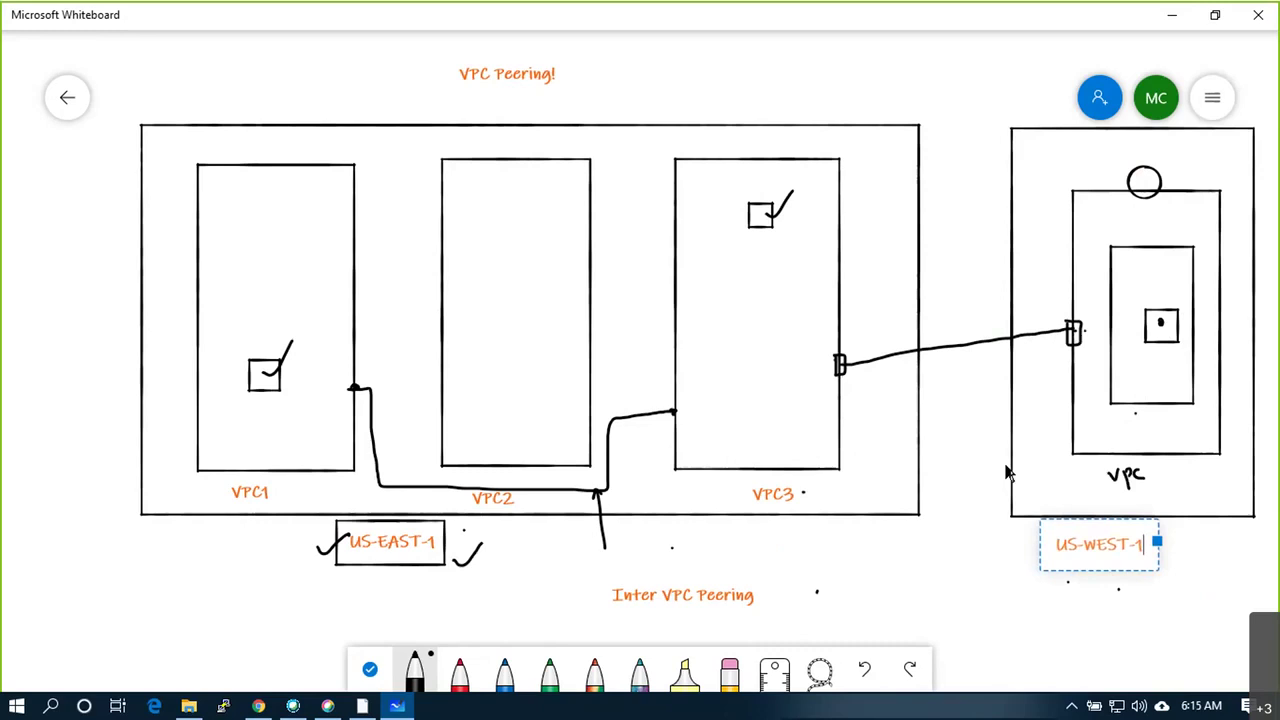
# Add a two-line text label "Intra VPC Peering" over the line connecting VPC3 to the US-WEST-1 VPC
pyautogui.rightClick(941, 292)
pyautogui.click(958, 256)
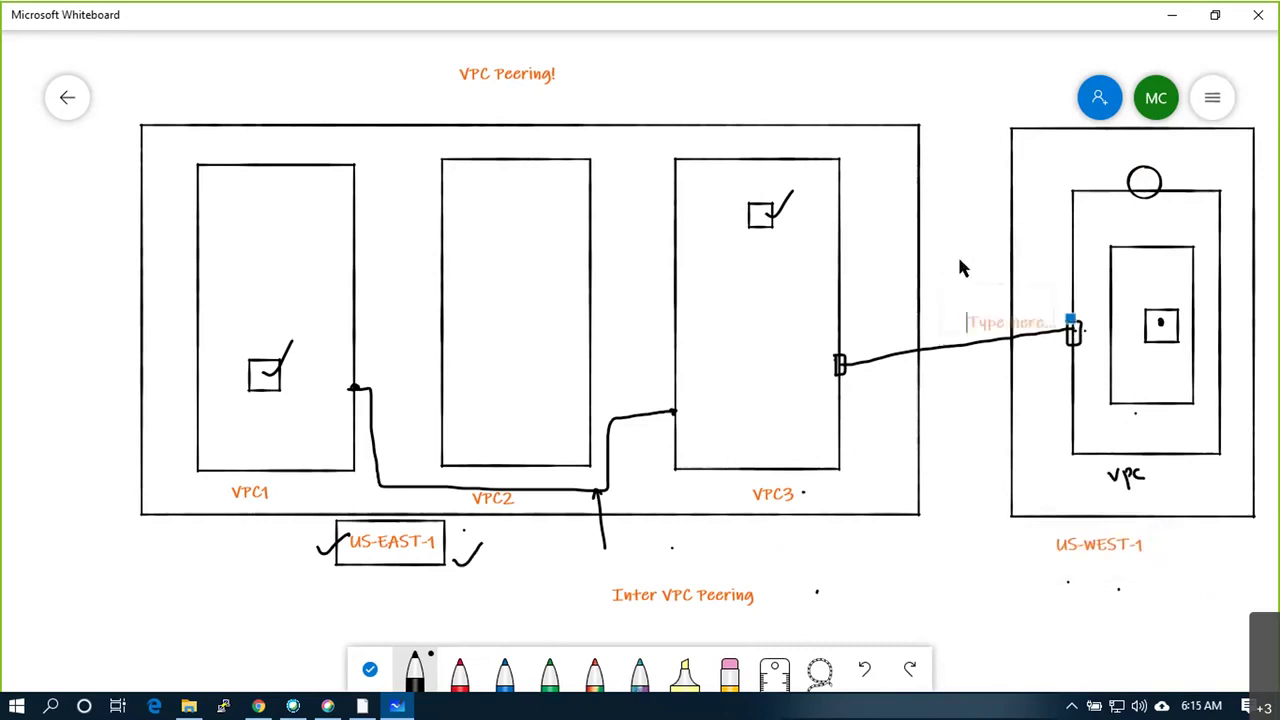
pyautogui.write('Intra')
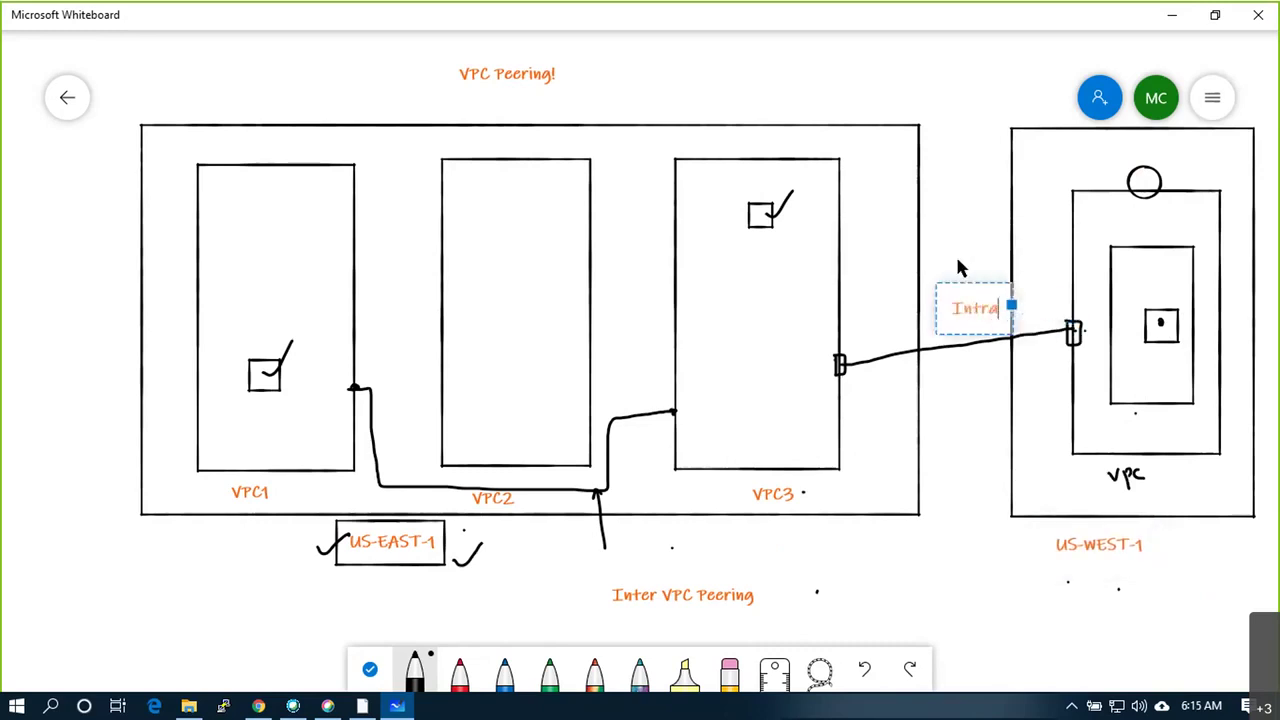
pyautogui.write(' VPC')
pyautogui.press('Return')
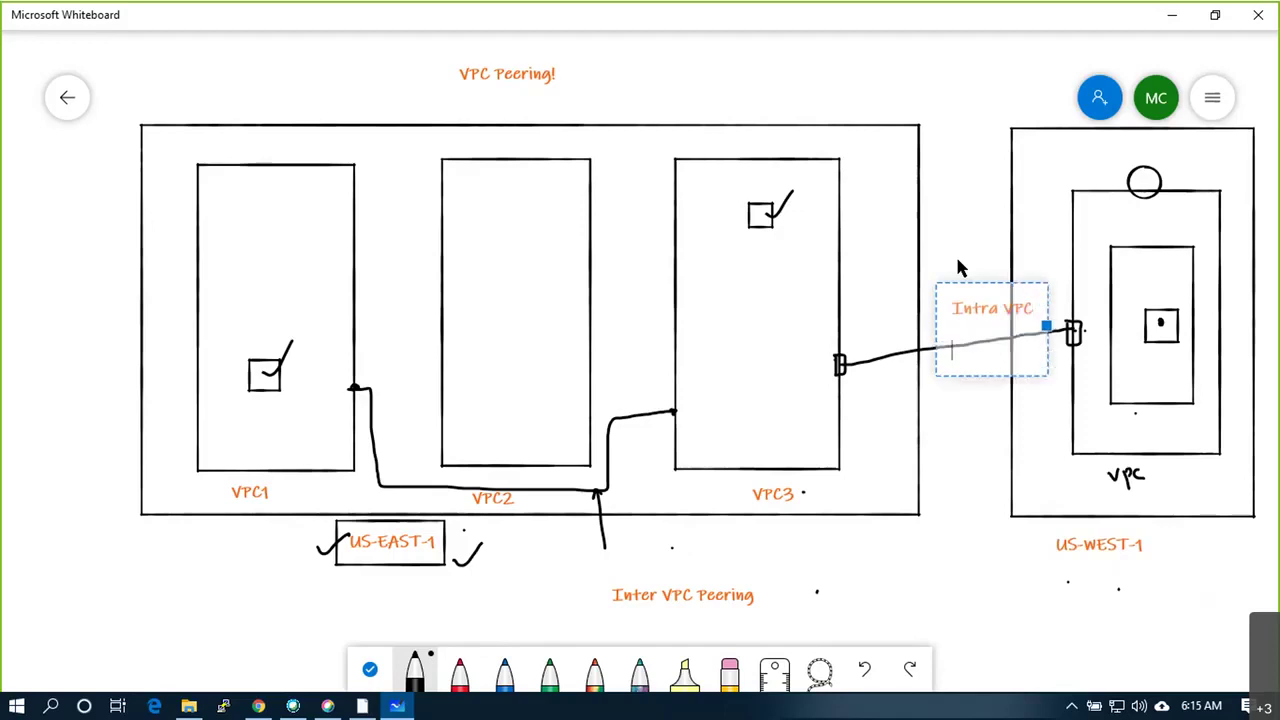
pyautogui.write('Peering')
pyautogui.click(945, 411)
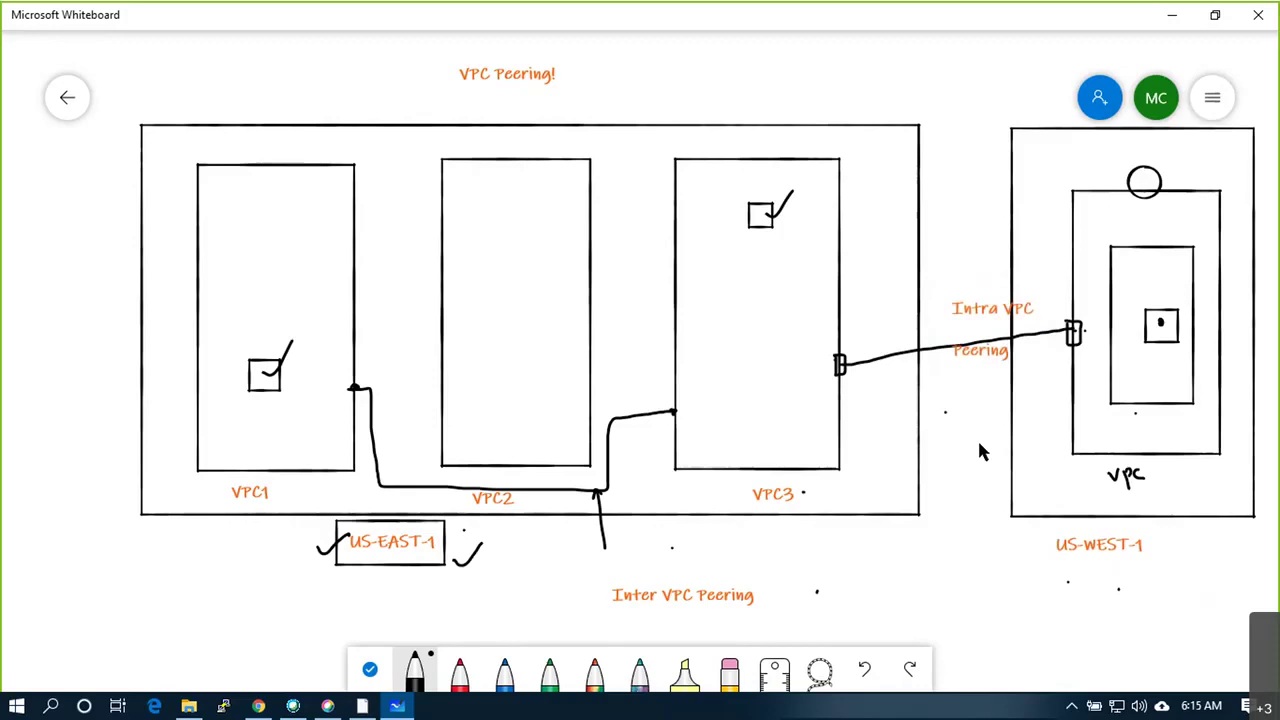
# Draw a large rectangle enclosing VPC3 and the US-WEST-1 region, and put a check mark at its upper corner
pyautogui.moveTo(630, 63)
pyautogui.mouseDown()
pyautogui.moveTo(640, 623)
pyautogui.moveTo(773, 637)
pyautogui.mouseUp()
pyautogui.moveTo(1000, 677); pyautogui.dragTo(1218, 677)
pyautogui.moveTo(625, 60)
pyautogui.mouseDown()
pyautogui.moveTo(1183, 65)
pyautogui.moveTo(1268, 80)
pyautogui.moveTo(1272, 364)
pyautogui.moveTo(1241, 668)
pyautogui.mouseUp()
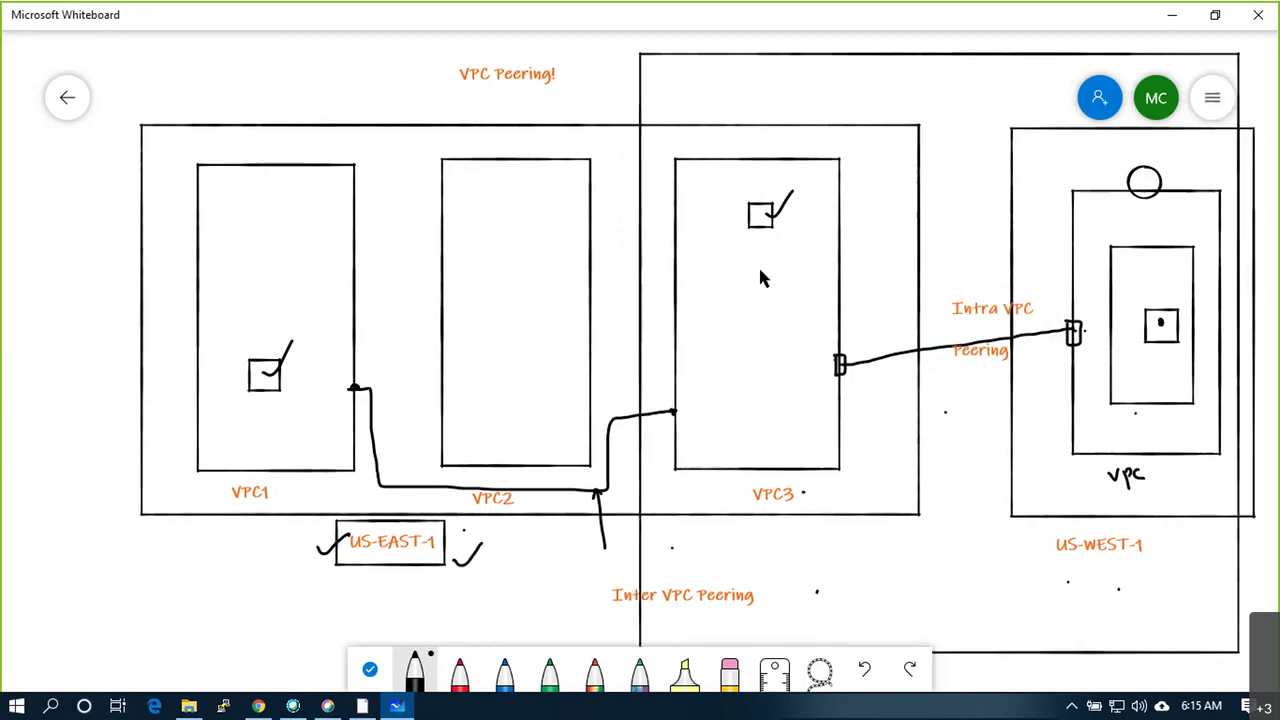
pyautogui.moveTo(627, 57); pyautogui.dragTo(655, 33)
pyautogui.click(810, 268)
pyautogui.scroll(-3, 1106, 316)
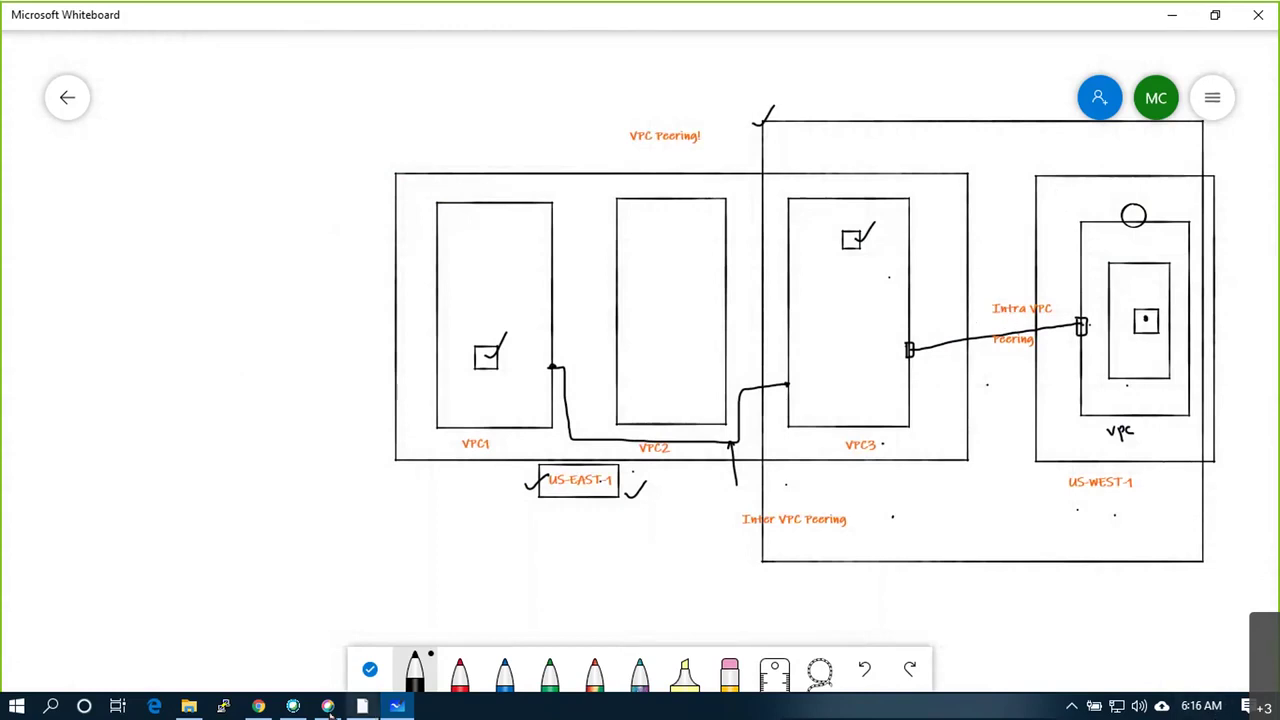
# Switch to Chrome, find the VPC service in the AWS console and open the list of your VPCs
pyautogui.click(256, 706)
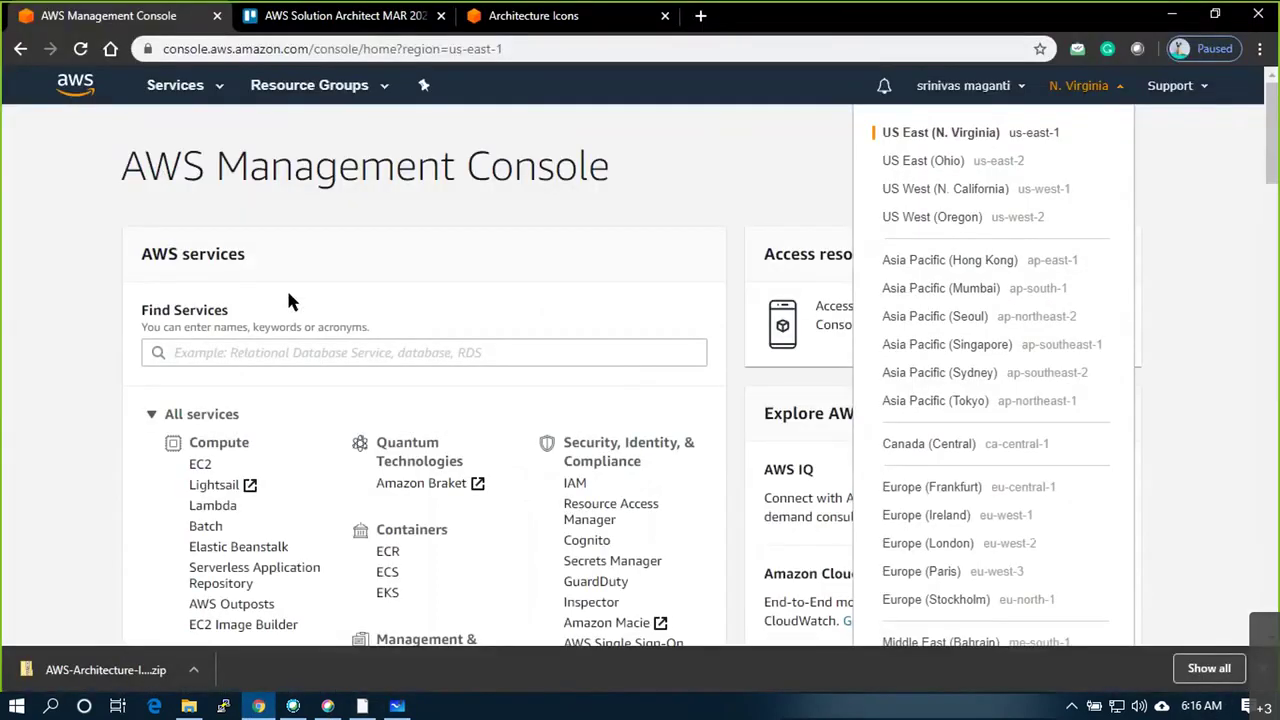
pyautogui.click(176, 90)
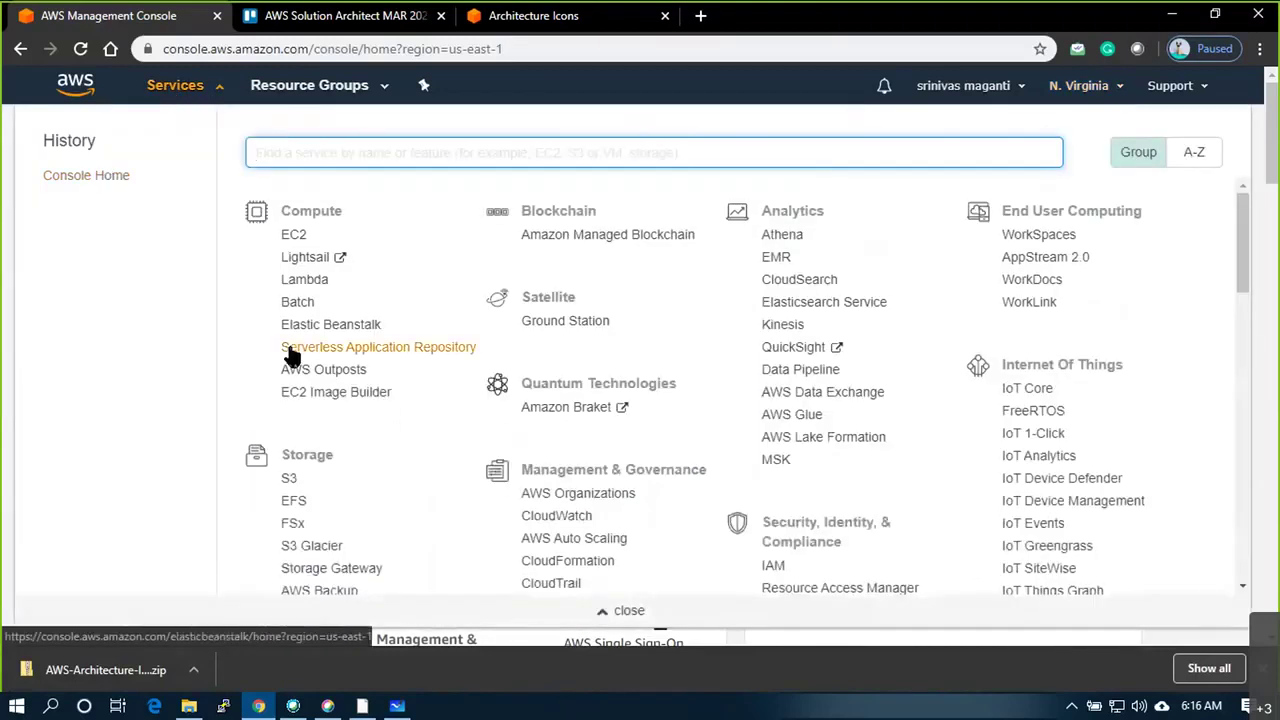
pyautogui.write('vpc')
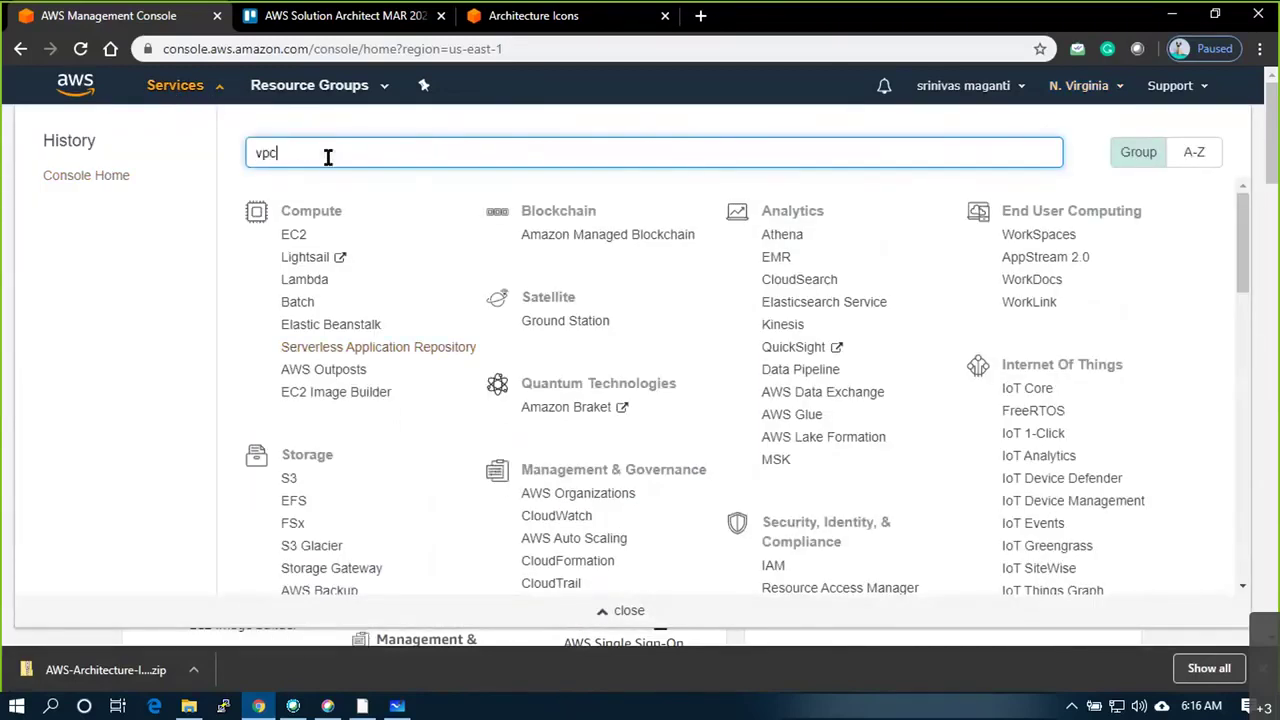
pyautogui.click(320, 188)
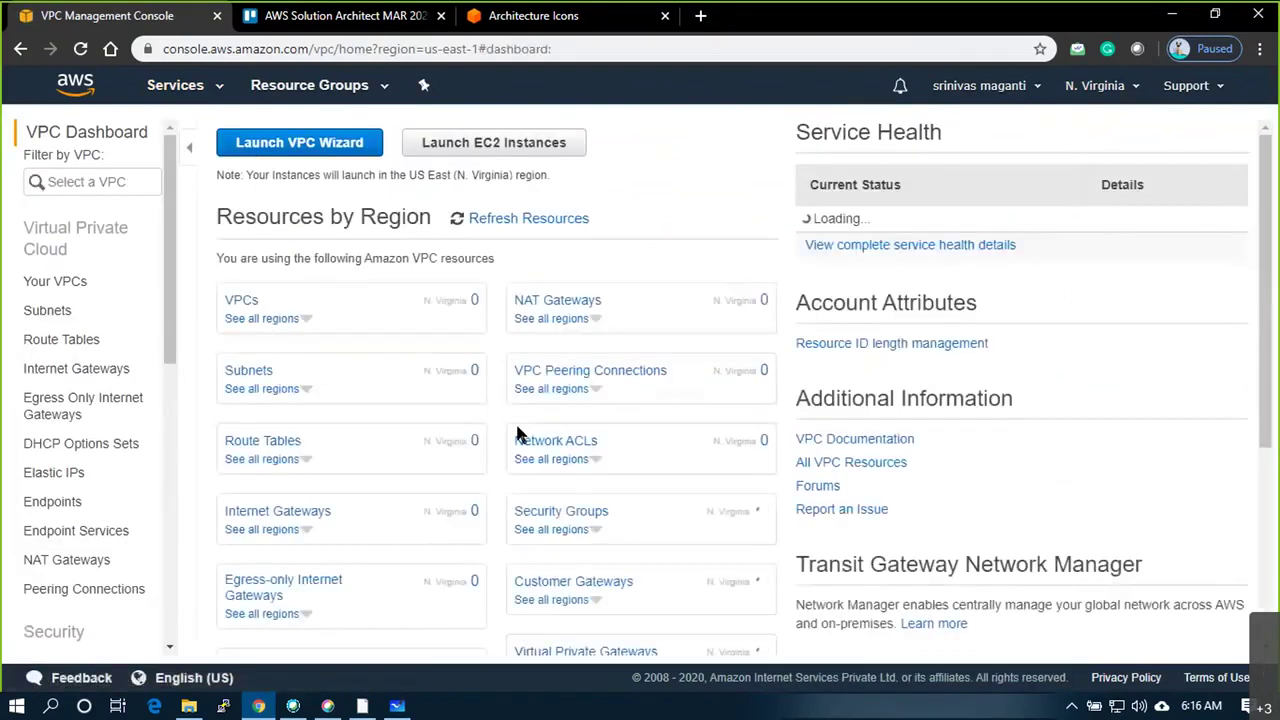
pyautogui.click(51, 285)
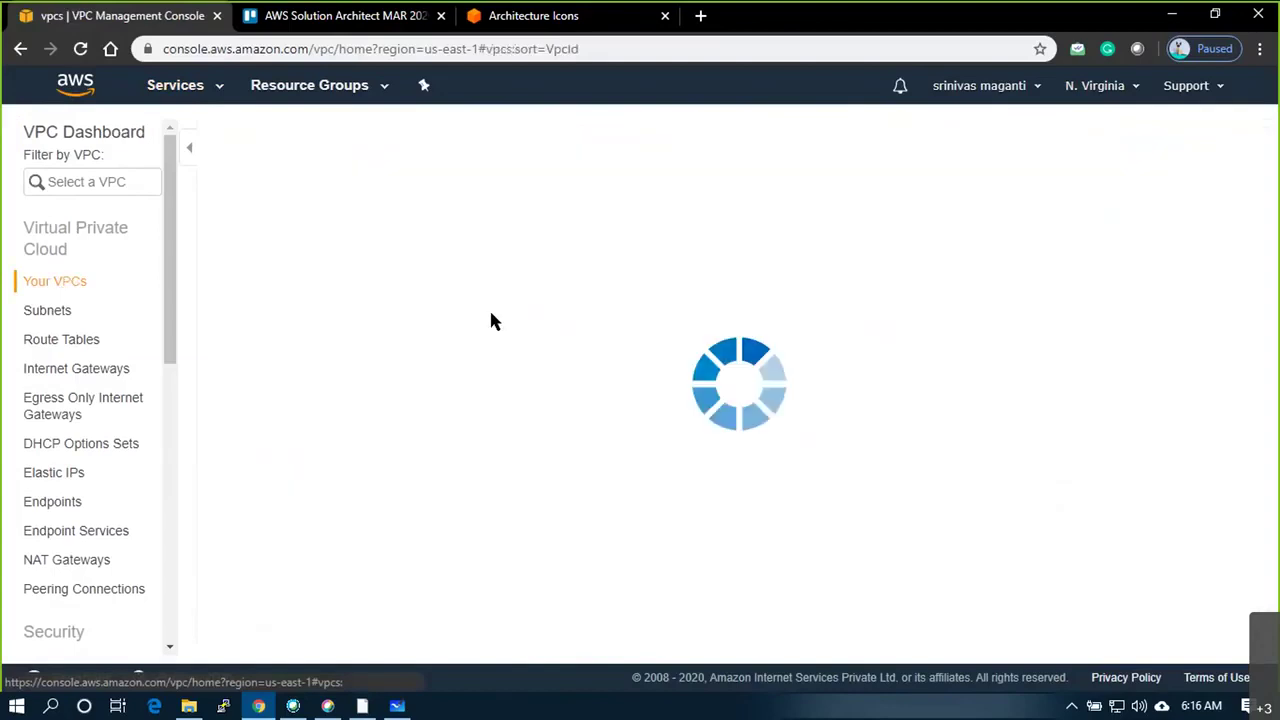
# Start creating a VPC with the name tag EUSVPC1 and the IPv4 CIDR block 10.1.0.0/16
pyautogui.click(722, 297)
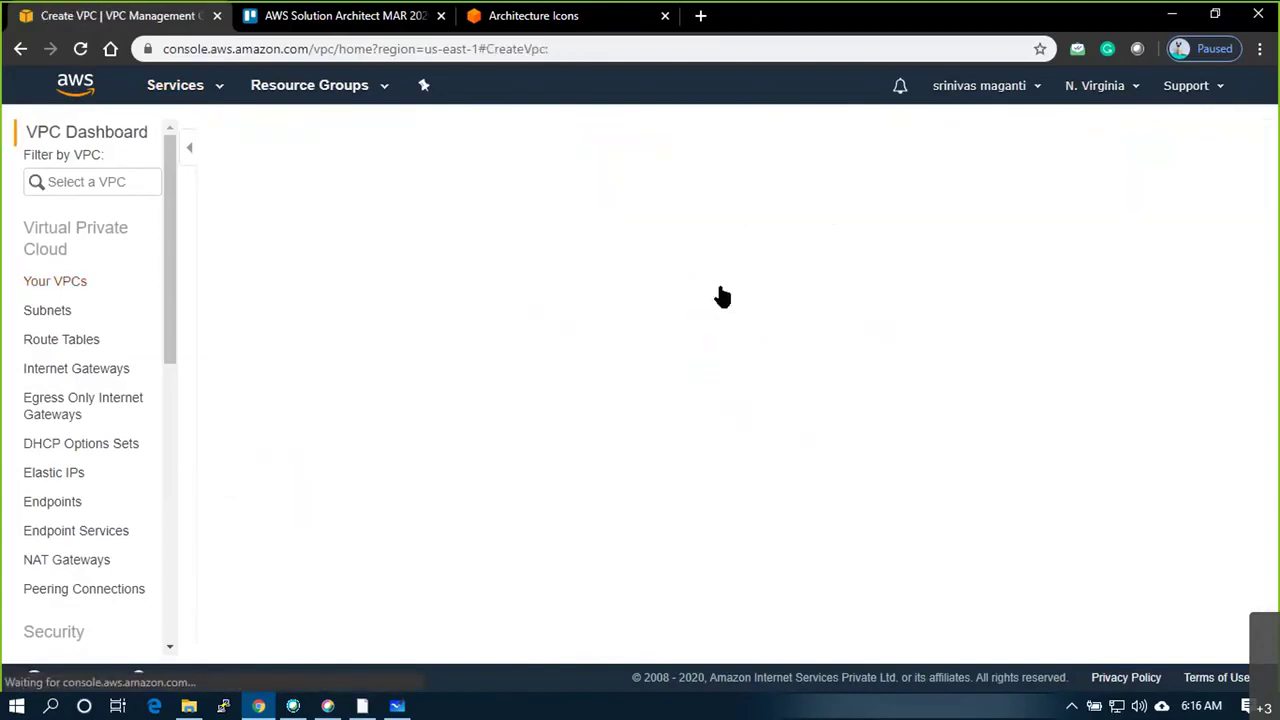
pyautogui.click(500, 281)
pyautogui.write('EUSVPC1')
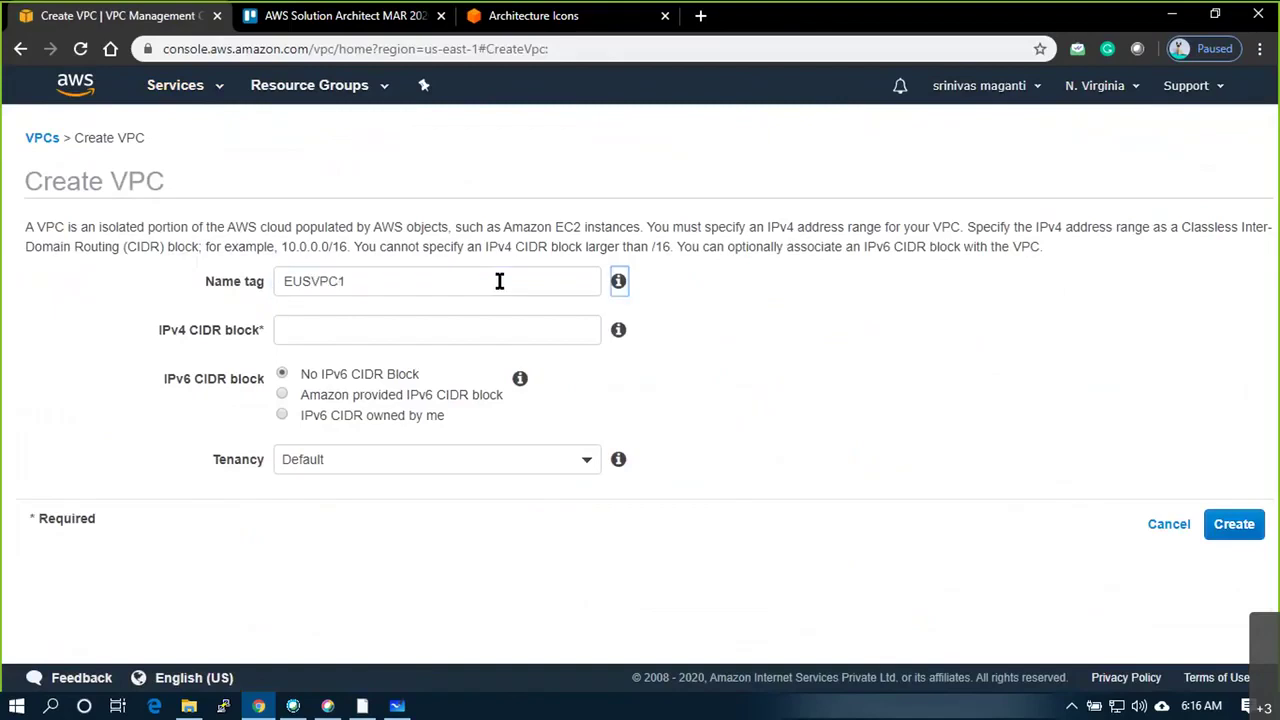
pyautogui.press('Tab')
pyautogui.write('10.1.0.0/16')
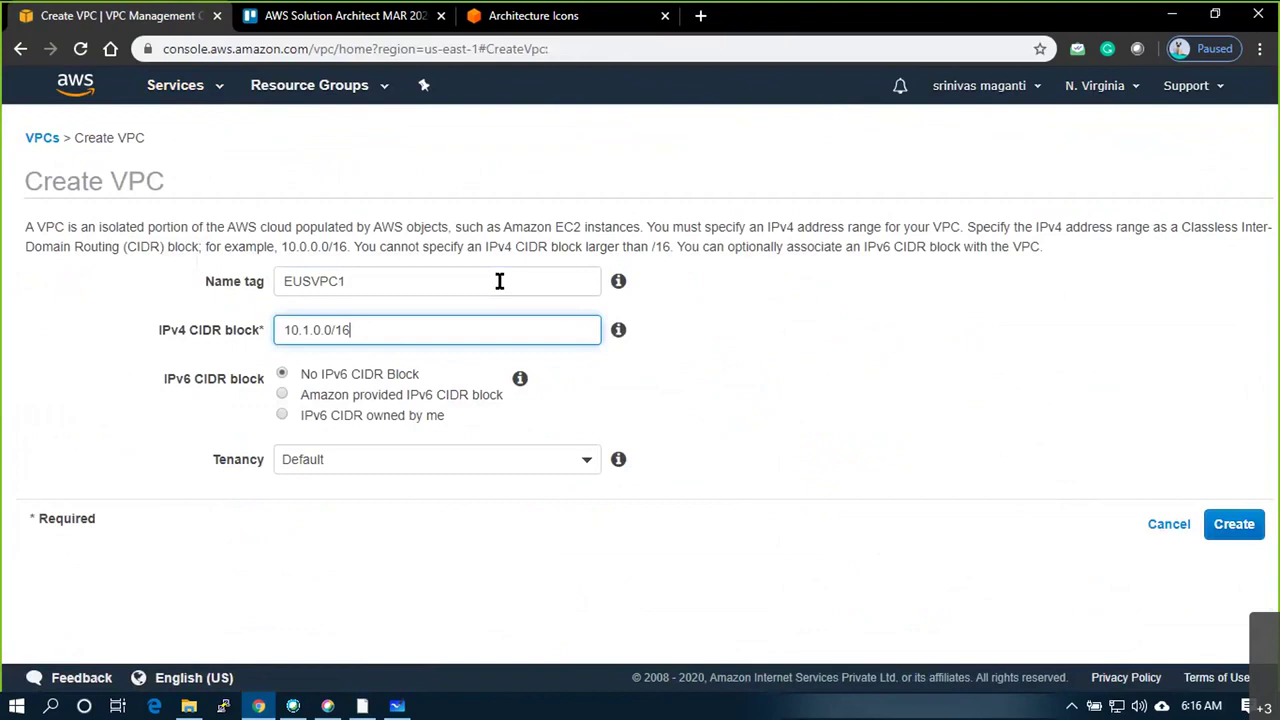
# Switch to the Drawing1 diagram in Visio
pyautogui.click(399, 707)
pyautogui.click(362, 707)
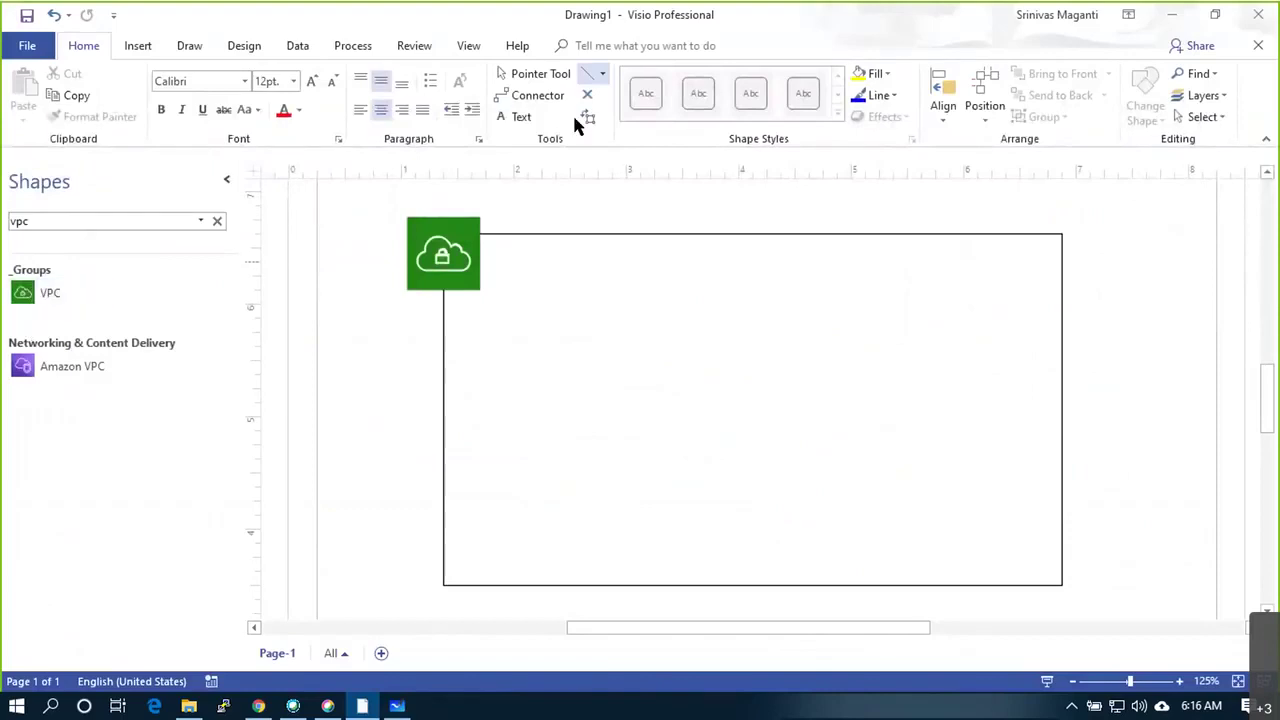
# Draw an L-shaped connector inside the VPC rectangle and shift its upper end slightly inward
pyautogui.click(535, 96)
pyautogui.moveTo(514, 262); pyautogui.dragTo(718, 549)
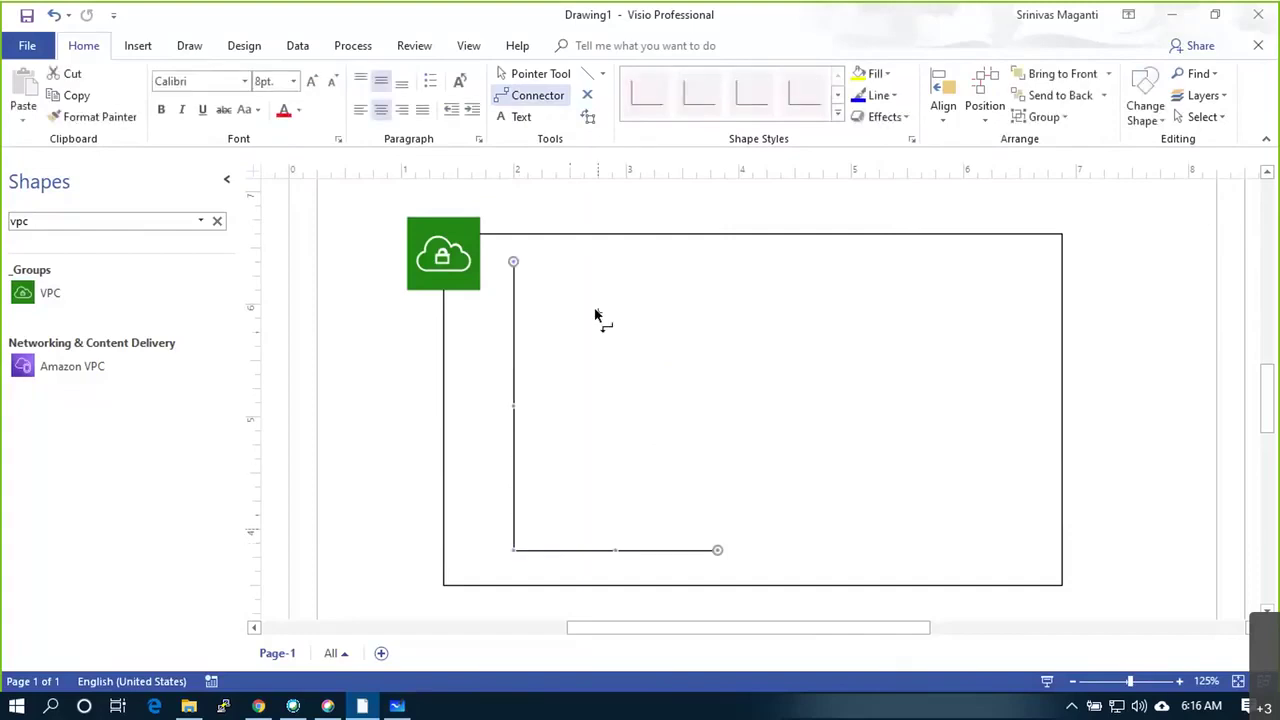
pyautogui.moveTo(517, 262); pyautogui.dragTo(528, 262)
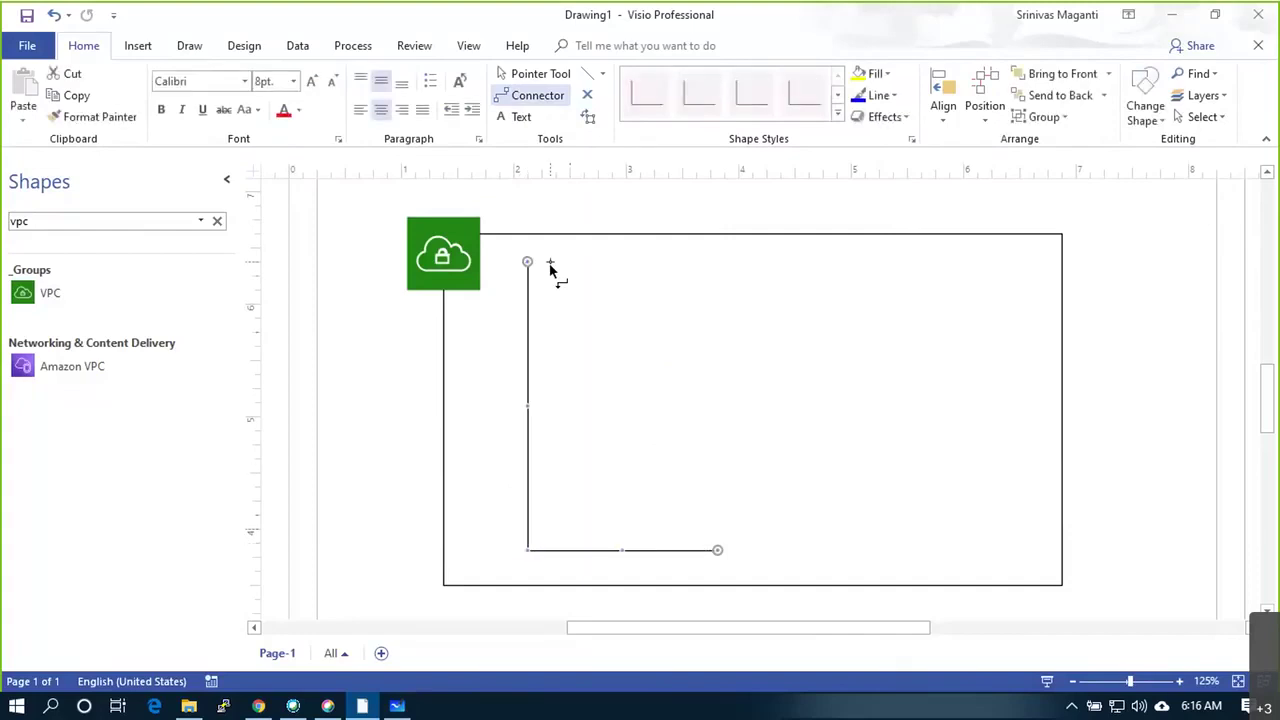
pyautogui.click(518, 76)
pyautogui.click(593, 76)
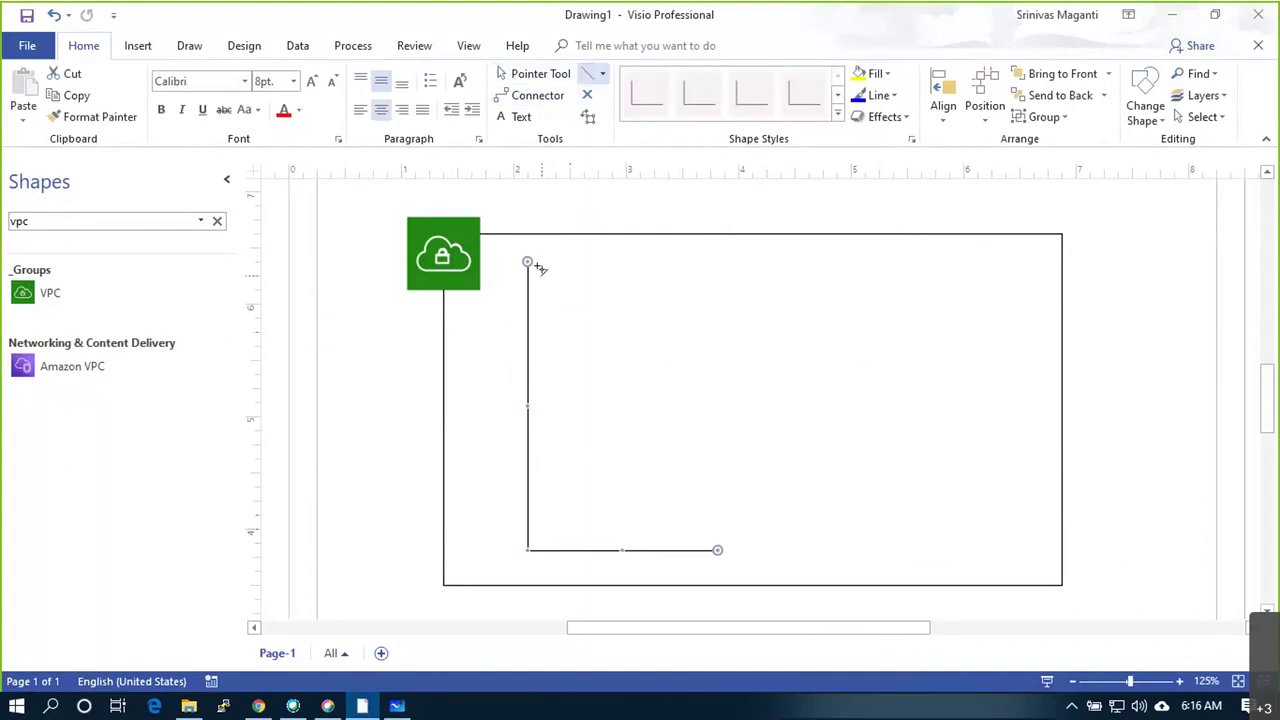
pyautogui.moveTo(528, 262); pyautogui.dragTo(731, 500)
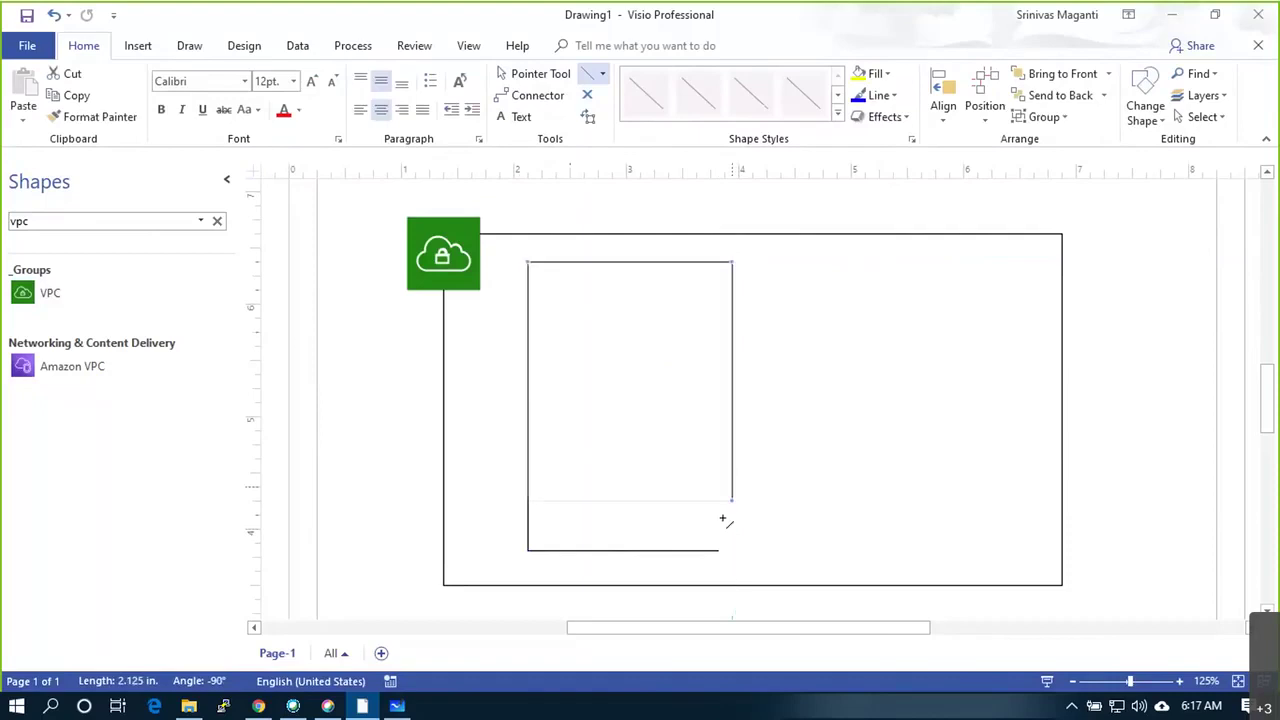
pyautogui.hotkey('ctrl', 'z')
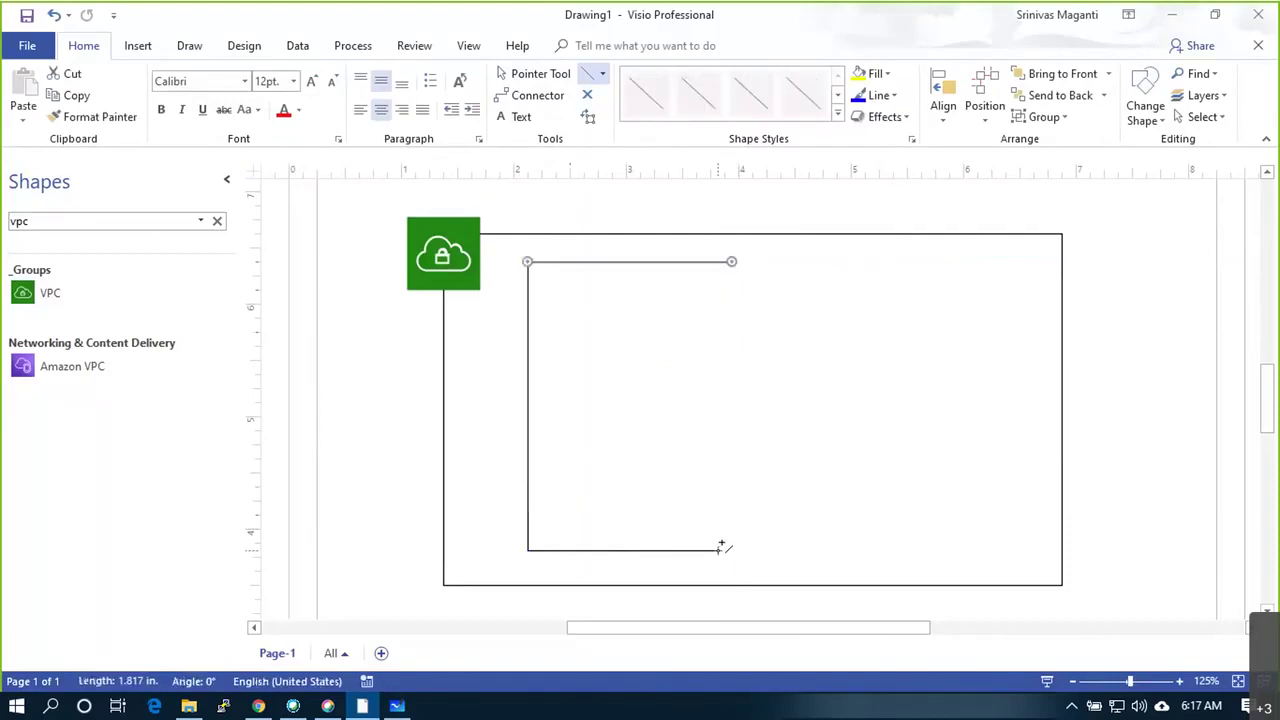
pyautogui.hotkey('ctrl', 'z')
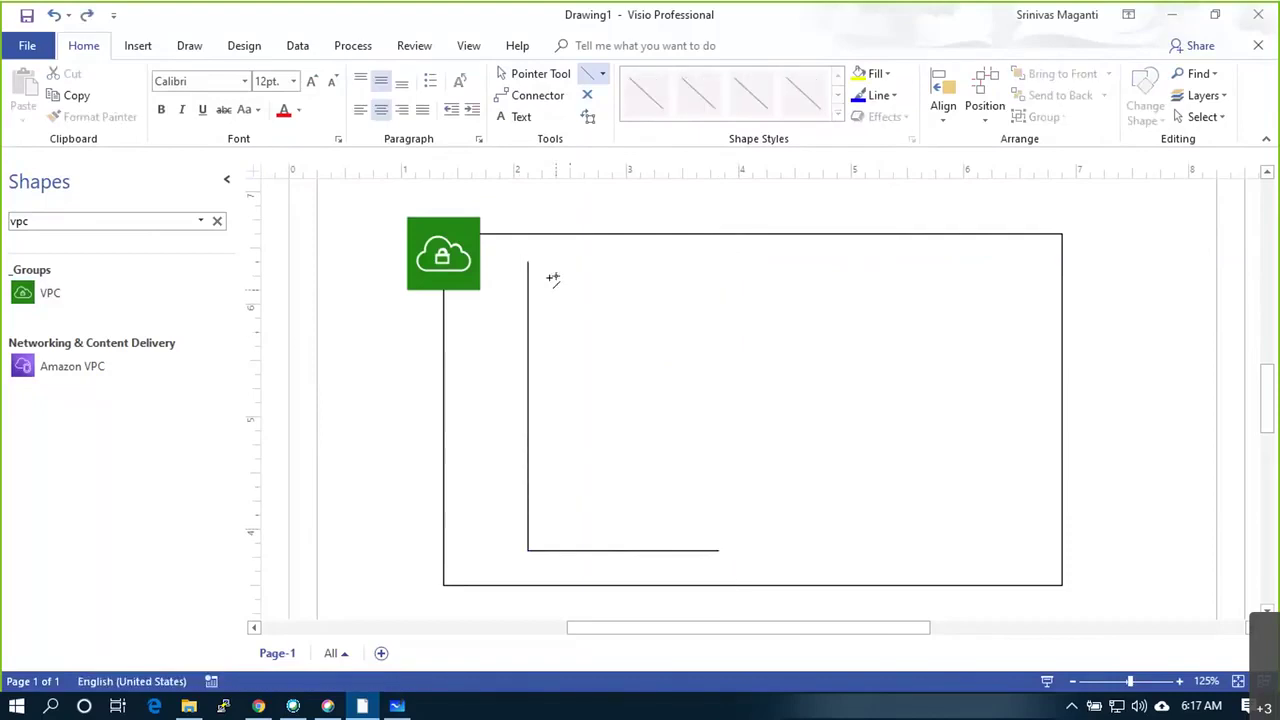
# Close the L-shape into a box with a horizontal line about 1.625 in long and a line down to the connector's free end
pyautogui.moveTo(528, 262); pyautogui.dragTo(712, 265)
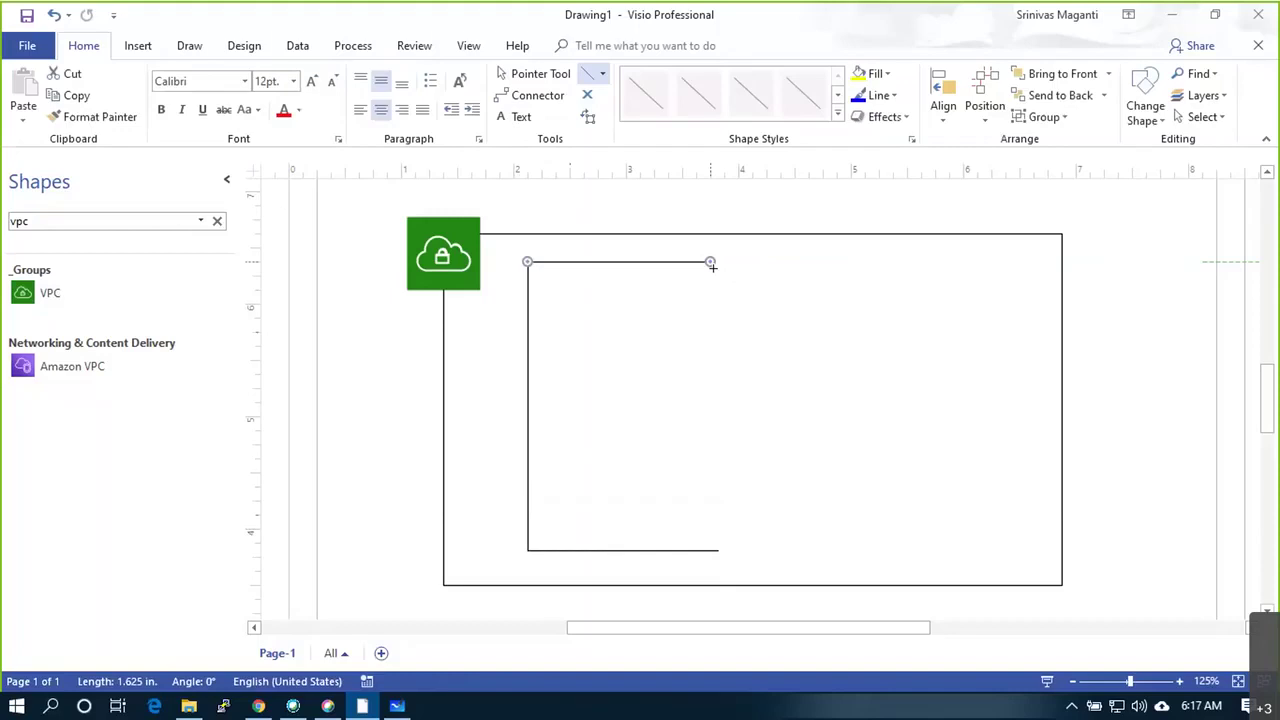
pyautogui.moveTo(711, 264); pyautogui.dragTo(712, 409)
pyautogui.hotkey('ctrl', 'z')
pyautogui.moveTo(710, 272); pyautogui.dragTo(711, 556)
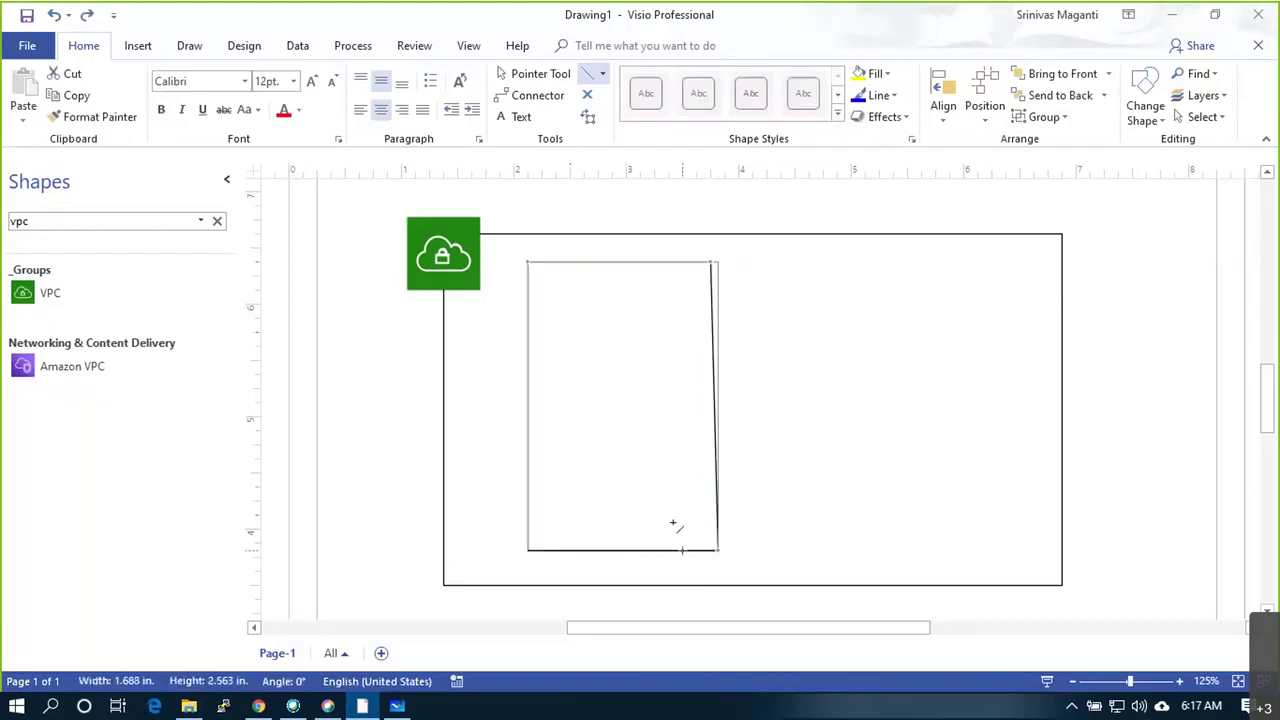
pyautogui.click(767, 387)
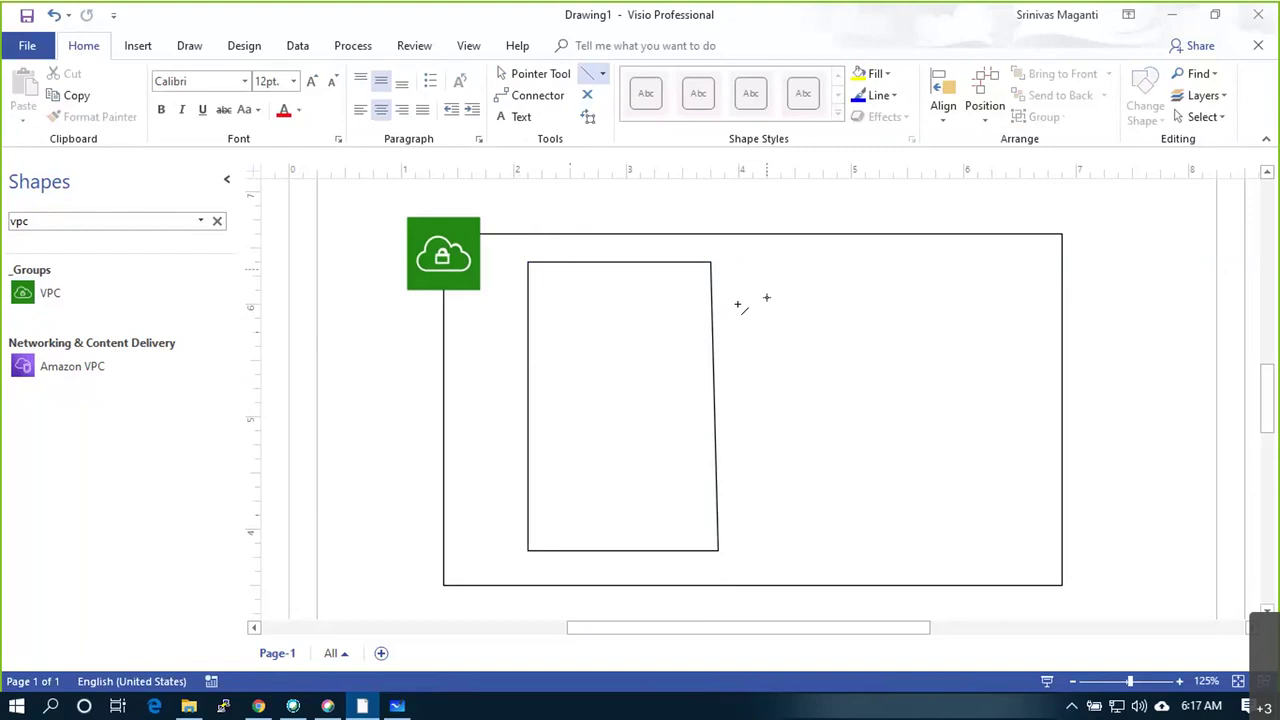
pyautogui.moveTo(794, 262)
pyautogui.mouseDown()
pyautogui.moveTo(803, 477)
pyautogui.moveTo(808, 386)
pyautogui.mouseUp()
pyautogui.press('Delete')
pyautogui.hotkey('ctrl', 'z')
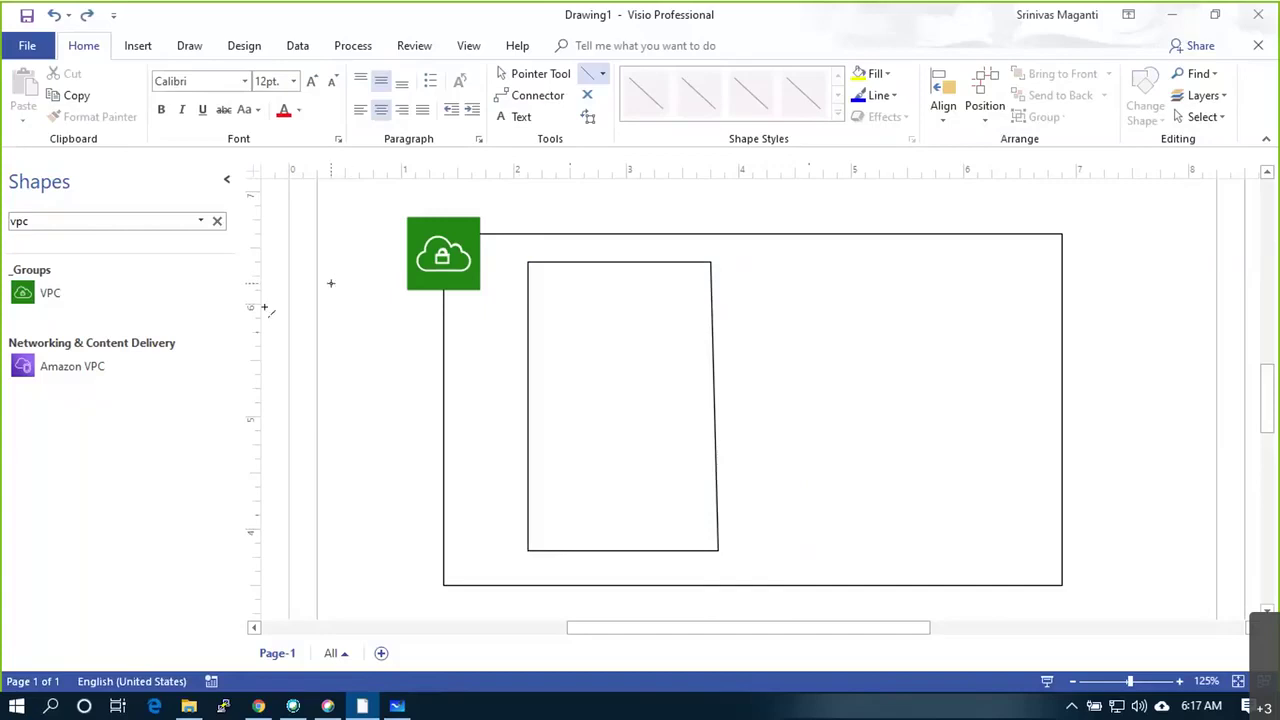
# Clear the shape search and search the stencils for "vm" and "ec2"
pyautogui.click(217, 222)
pyautogui.scroll(-4, 165, 465)
pyautogui.scroll(-1, 165, 465)
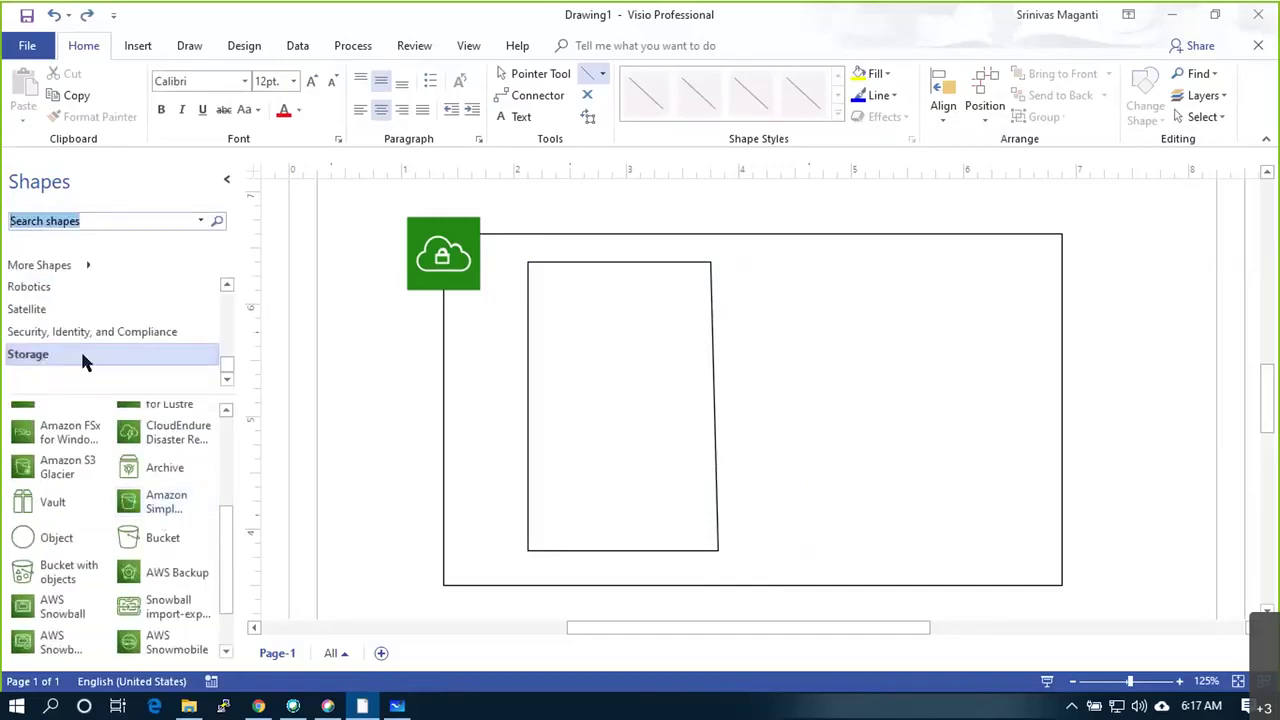
pyautogui.click(113, 221)
pyautogui.press('BackSpace')
pyautogui.press('BackSpace')
pyautogui.press('BackSpace')
pyautogui.press('BackSpace')
pyautogui.press('BackSpace')
pyautogui.press('BackSpace')
pyautogui.press('BackSpace')
pyautogui.press('BackSpace')
pyautogui.press('BackSpace')
pyautogui.press('BackSpace')
pyautogui.press('BackSpace')
pyautogui.press('BackSpace')
pyautogui.press('BackSpace')
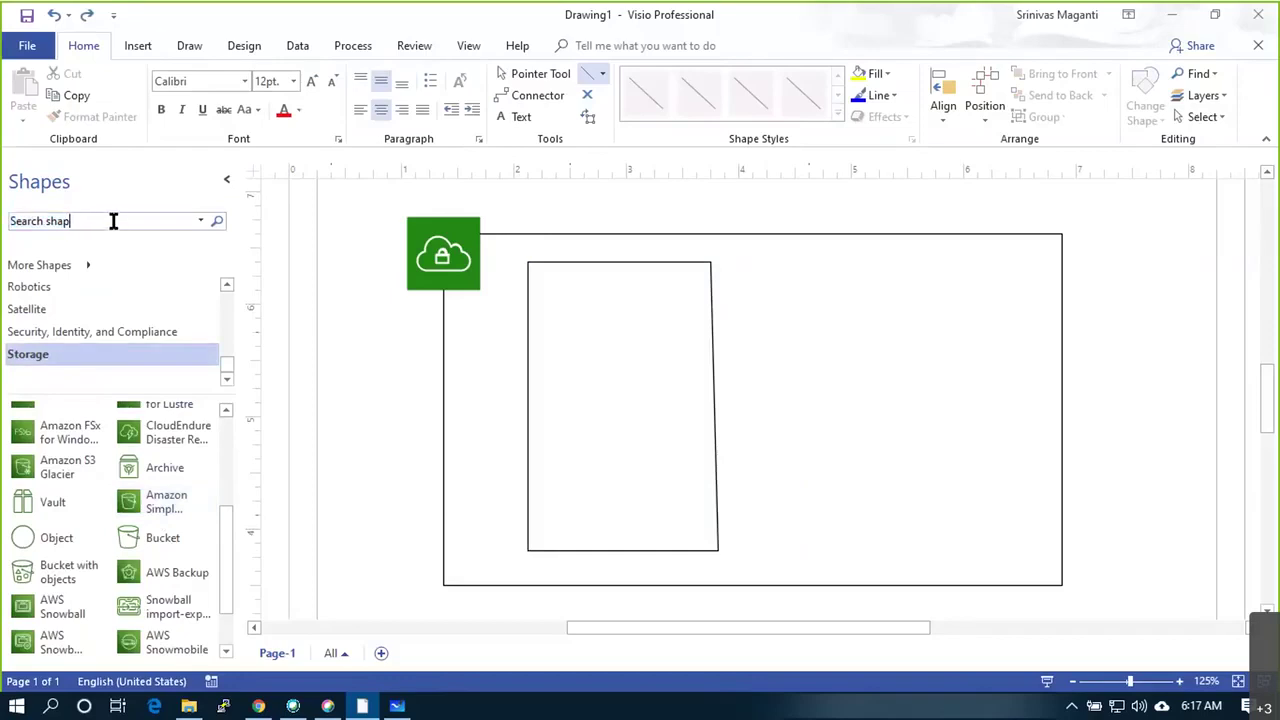
pyautogui.write('vm')
pyautogui.press('Return')
pyautogui.press('BackSpace')
pyautogui.write('ec2')
pyautogui.press('Return')
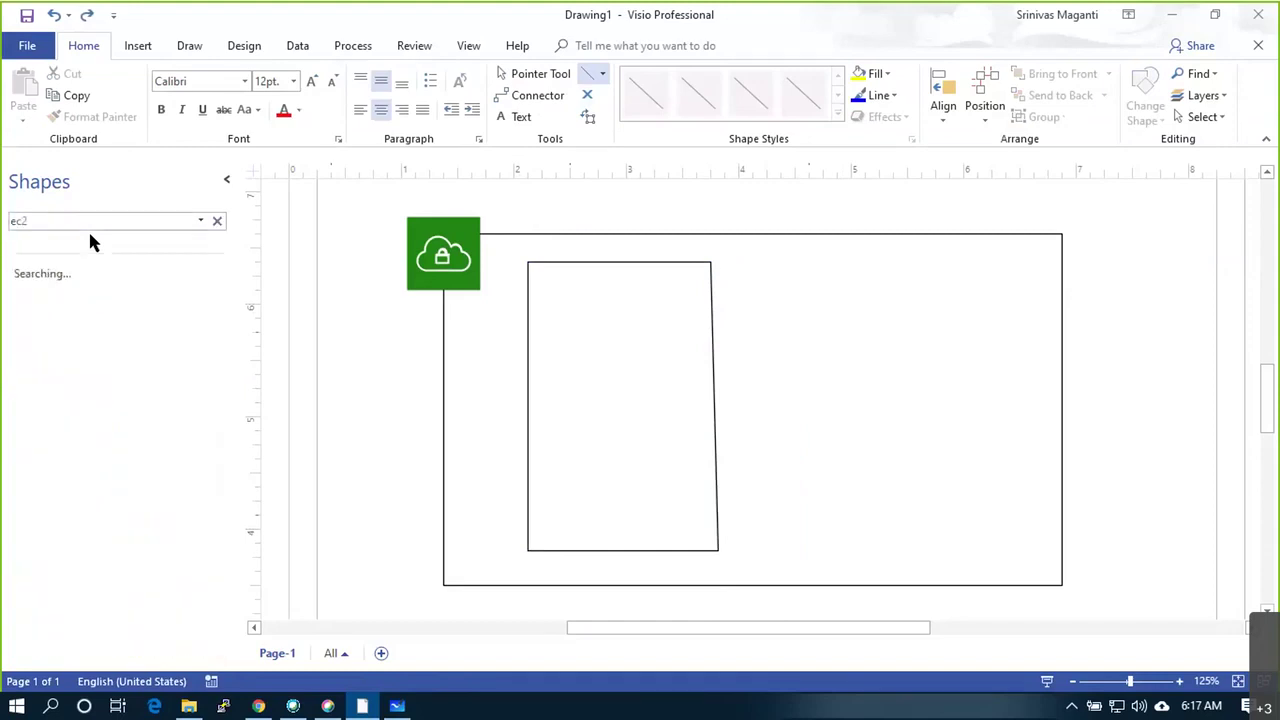
# Place two EC2 instance contents shapes, one above the other, in the inner box and draw a line between them
pyautogui.moveTo(75, 292); pyautogui.dragTo(571, 318)
pyautogui.moveTo(63, 312); pyautogui.dragTo(579, 466)
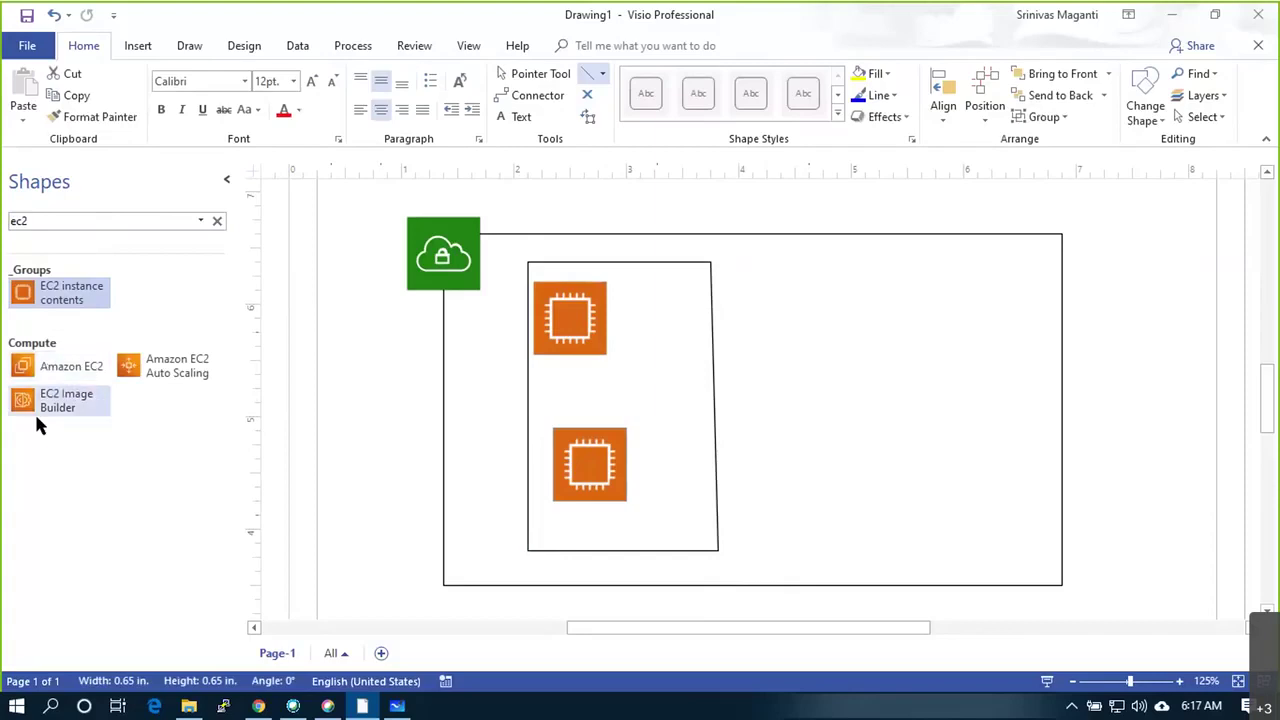
pyautogui.moveTo(27, 402); pyautogui.dragTo(541, 387)
pyautogui.moveTo(608, 322)
pyautogui.mouseDown()
pyautogui.moveTo(646, 326)
pyautogui.moveTo(651, 449)
pyautogui.moveTo(614, 456)
pyautogui.mouseUp()
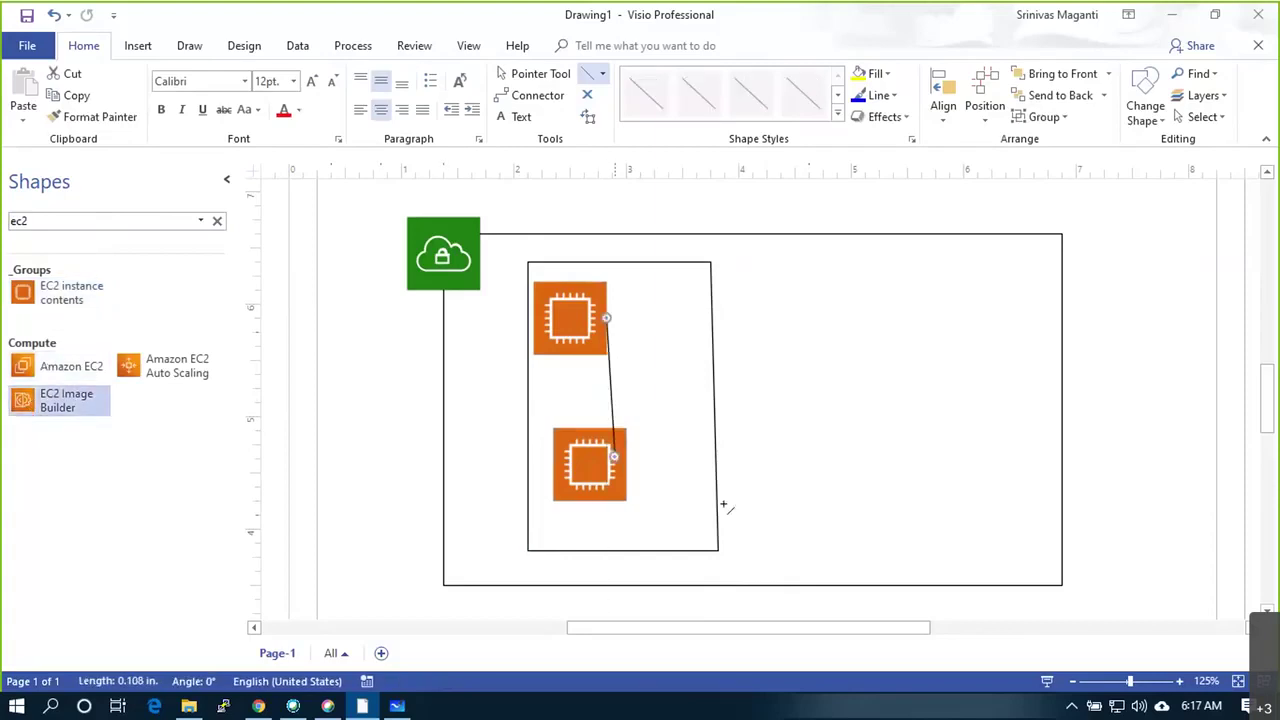
# Undo everything drawn on the page, including the VPC icon and its rectangle
pyautogui.hotkey('ctrl', 'z')
pyautogui.hotkey('ctrl', 'z')
pyautogui.hotkey('ctrl', 'z')
pyautogui.hotkey('ctrl', 'z')
pyautogui.hotkey('ctrl', 'z')
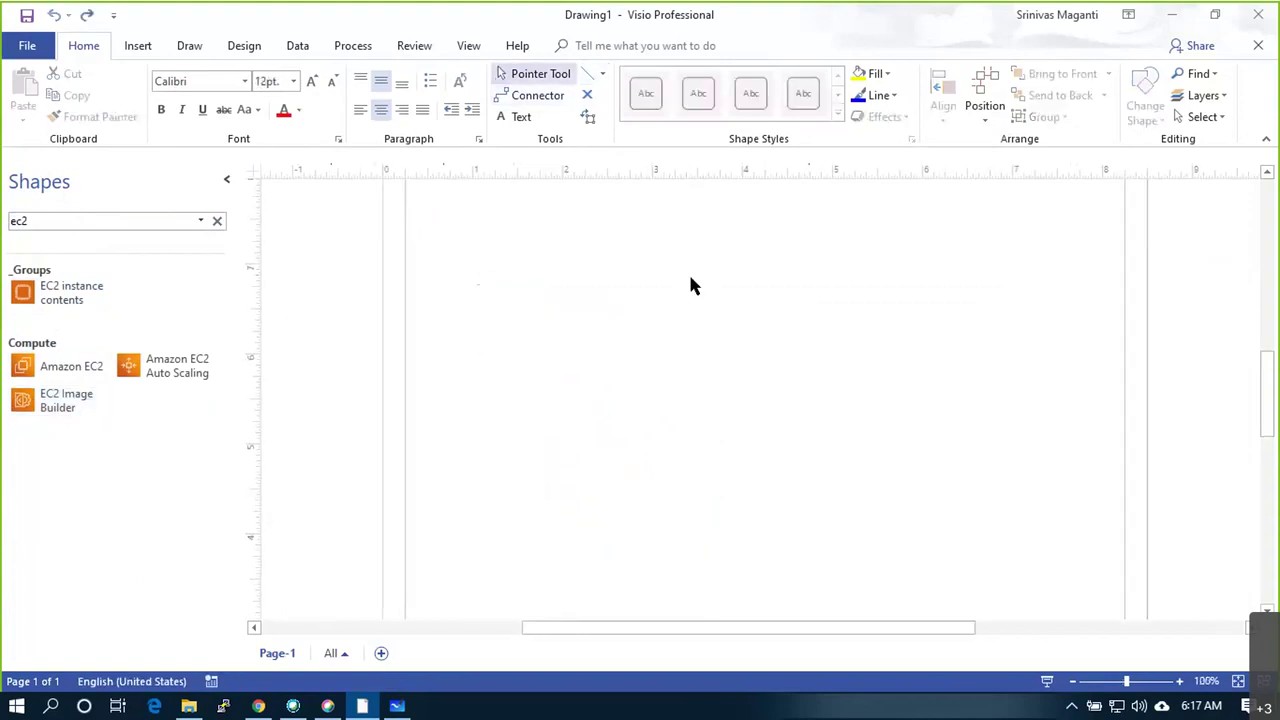
# Switch to the whiteboard and sketch subnet boxes inside VPC3 and around the small square in the US-WEST-1 VPC
pyautogui.click(1172, 14)
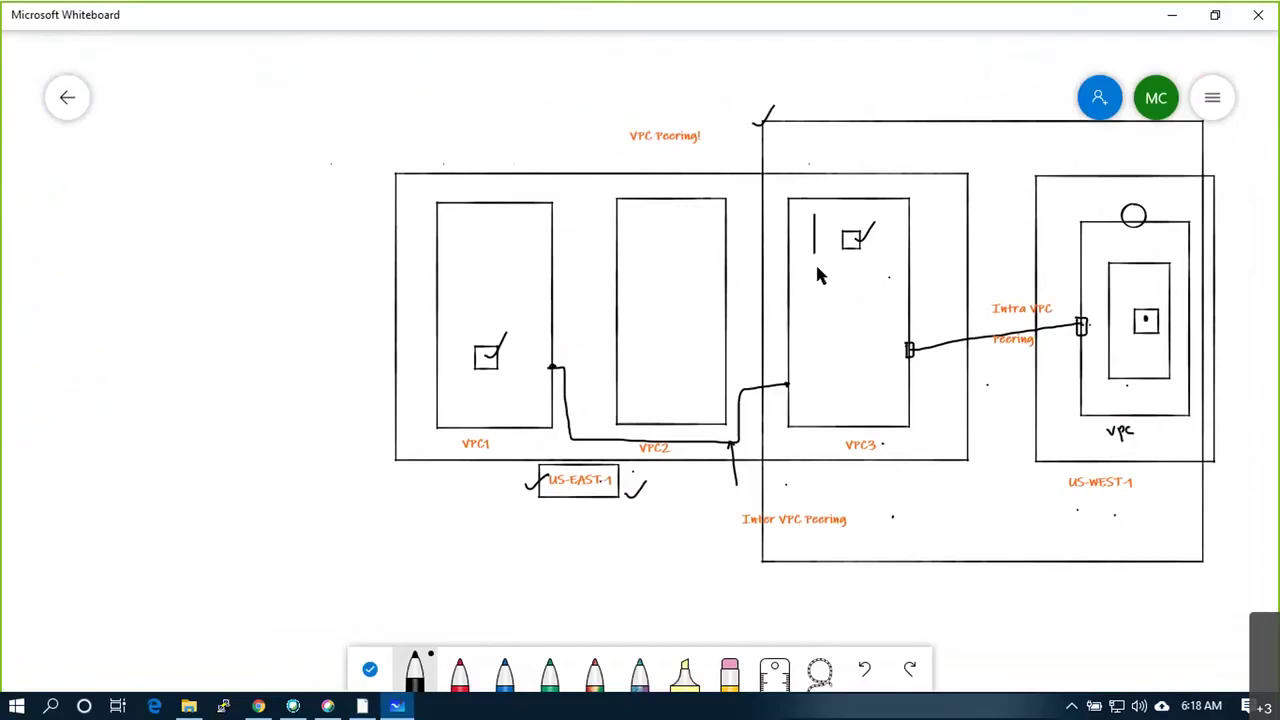
pyautogui.moveTo(889, 268)
pyautogui.mouseDown()
pyautogui.moveTo(894, 213)
pyautogui.moveTo(783, 210)
pyautogui.mouseUp()
pyautogui.moveTo(877, 330)
pyautogui.mouseDown()
pyautogui.moveTo(827, 319)
pyautogui.moveTo(856, 310)
pyautogui.moveTo(876, 247)
pyautogui.mouseUp()
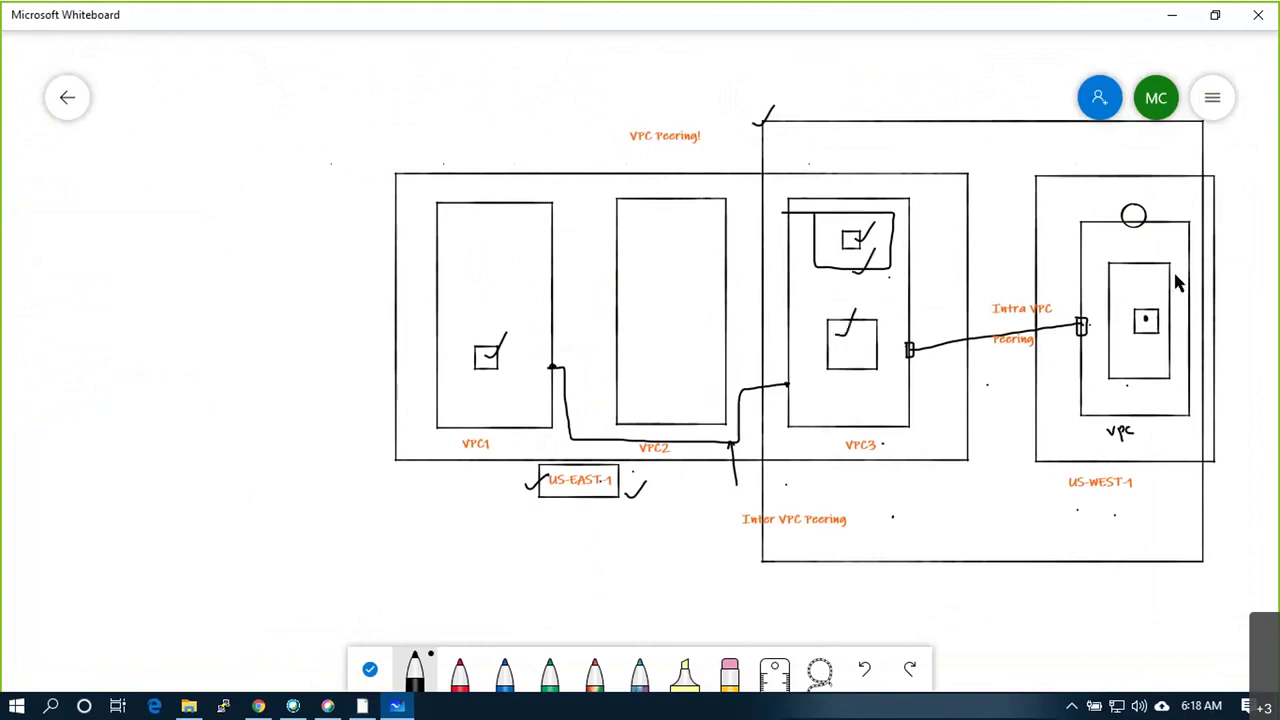
pyautogui.moveTo(1124, 304)
pyautogui.mouseDown()
pyautogui.moveTo(1124, 342)
pyautogui.moveTo(1166, 342)
pyautogui.moveTo(1166, 298)
pyautogui.moveTo(1122, 296)
pyautogui.mouseUp()
# Draw arrows to VPC3 and the US-WEST-1 VPC, labelling them by hand "10.1" and "192.16"
pyautogui.moveTo(888, 430); pyautogui.dragTo(905, 505)
pyautogui.click(899, 502)
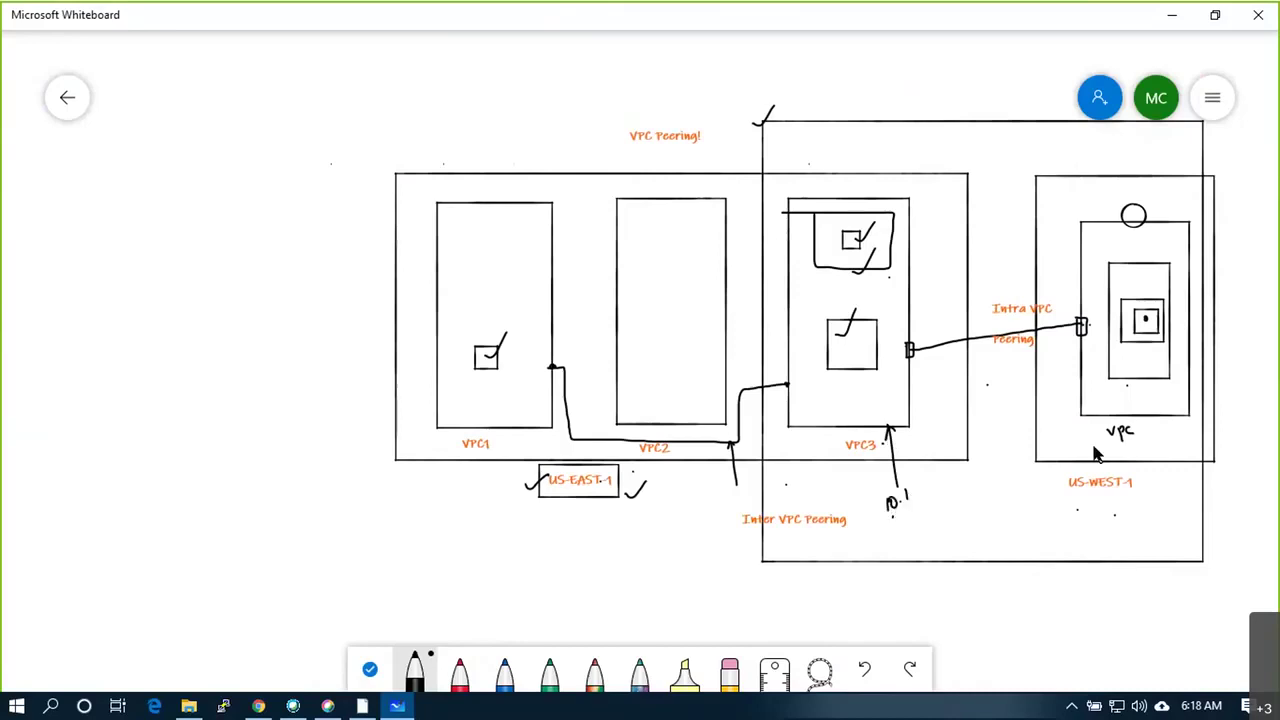
pyautogui.moveTo(1163, 421)
pyautogui.mouseDown()
pyautogui.moveTo(1152, 512)
pyautogui.moveTo(1114, 537)
pyautogui.moveTo(1149, 534)
pyautogui.mouseUp()
pyautogui.click(1144, 533)
pyautogui.moveTo(1153, 522); pyautogui.dragTo(1155, 526)
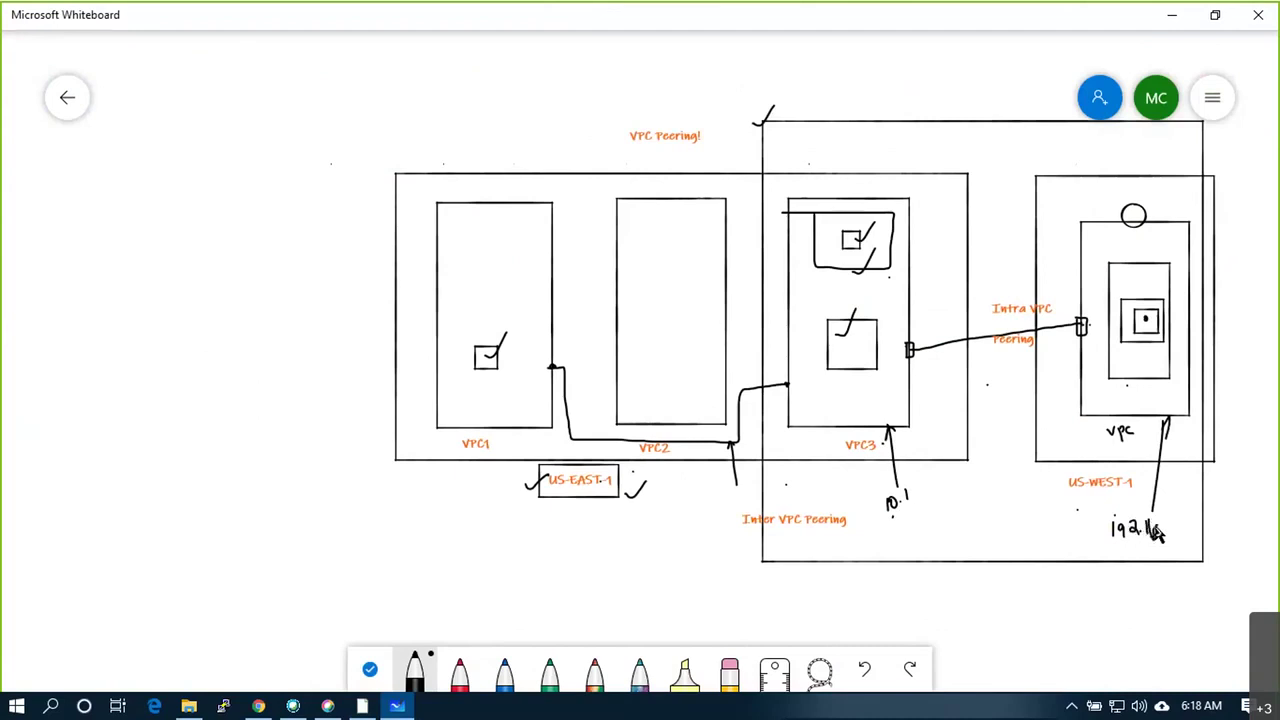
# Switch to the AWS console in Chrome and create the VPC EUSVPC1 with IPv4 CIDR block 10.1.0.0/16
pyautogui.click(258, 707)
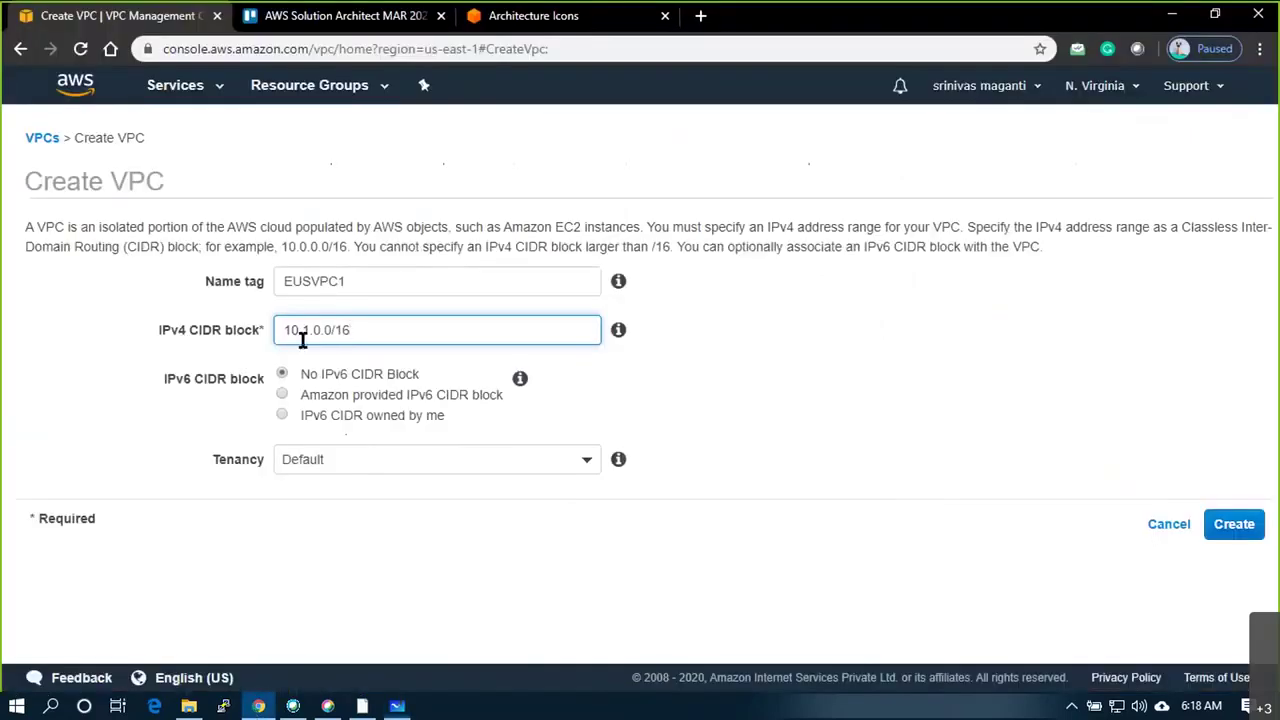
pyautogui.click(1232, 527)
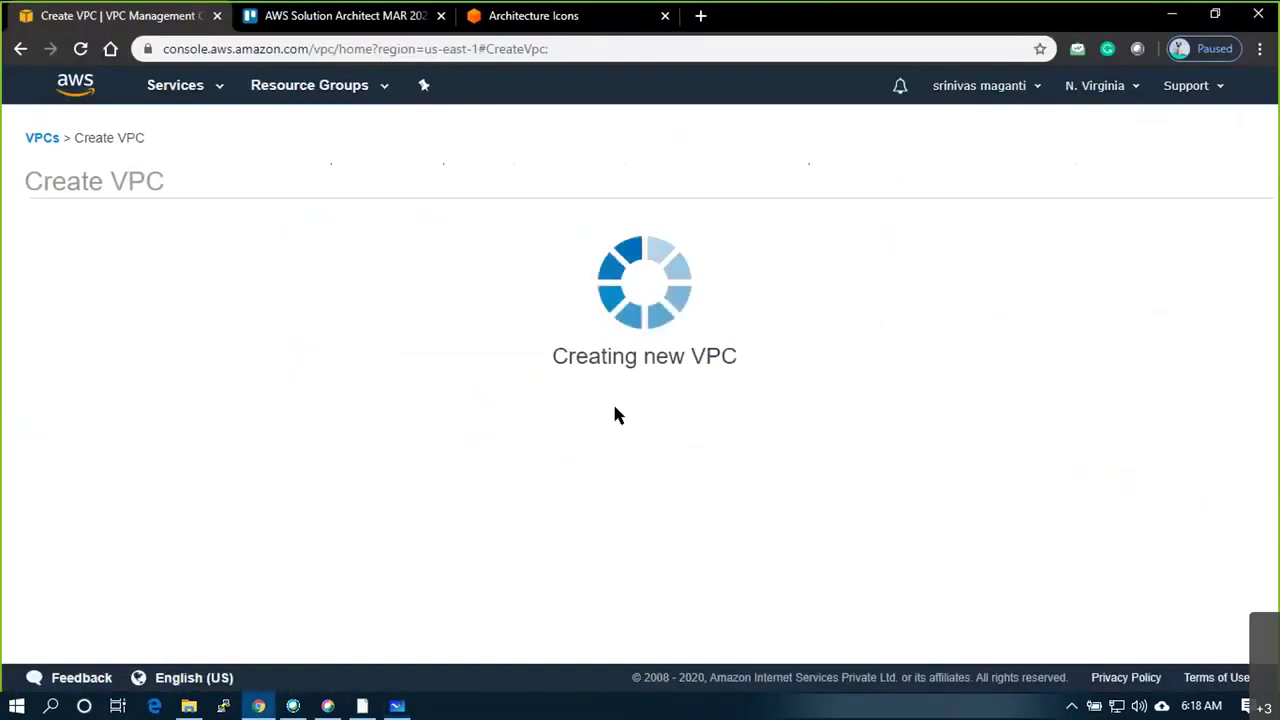
pyautogui.click(877, 360)
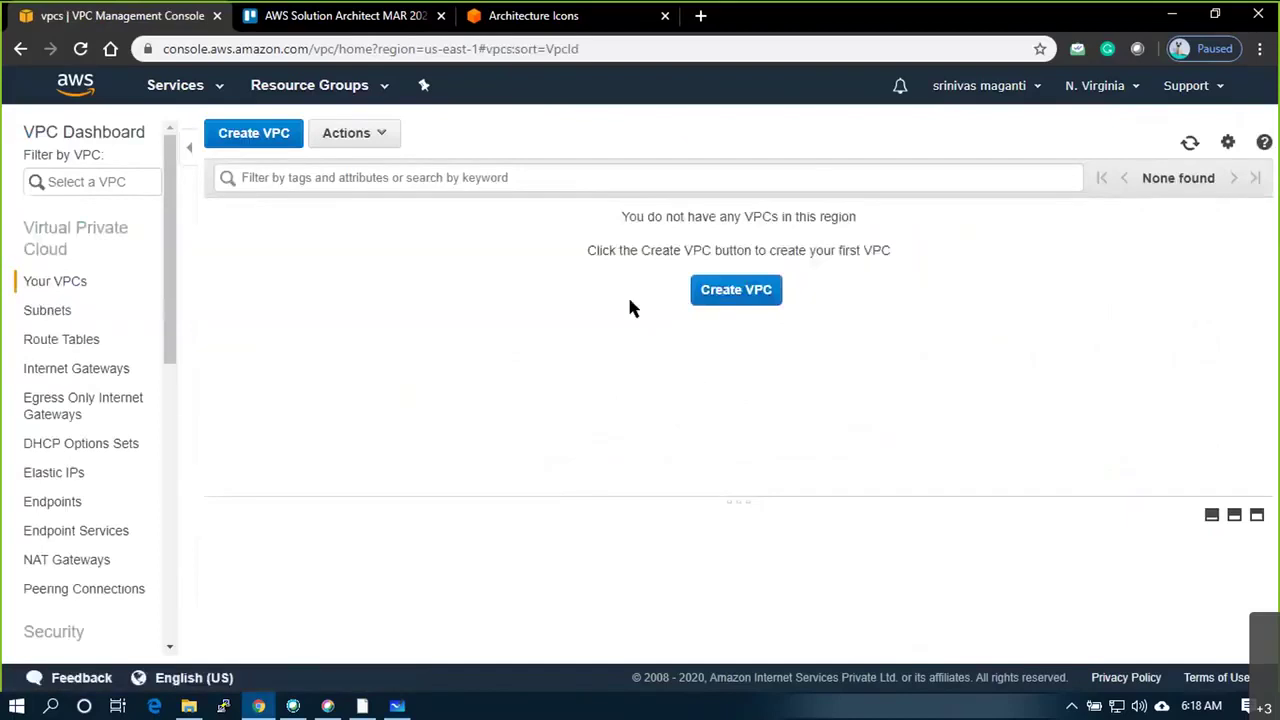
# Enable DNS hostnames for EUSVPC1, save the setting and return to the VPC list
pyautogui.rightClick(362, 262)
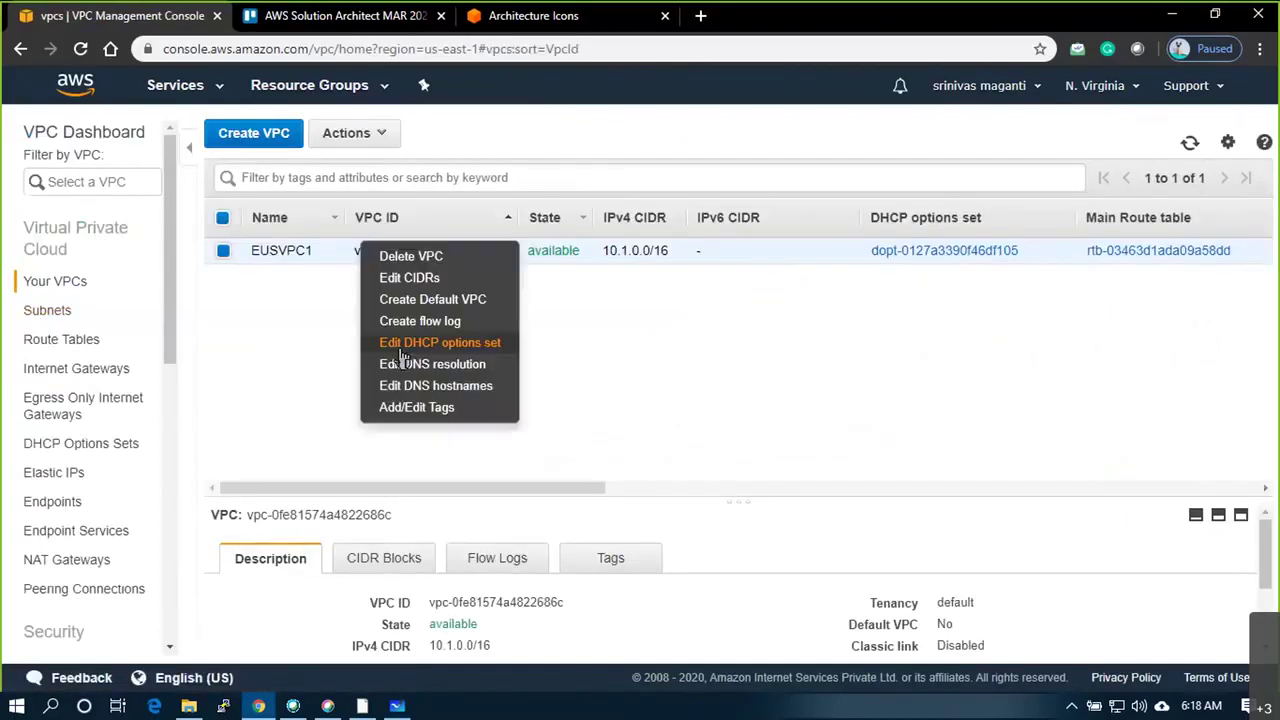
pyautogui.click(430, 385)
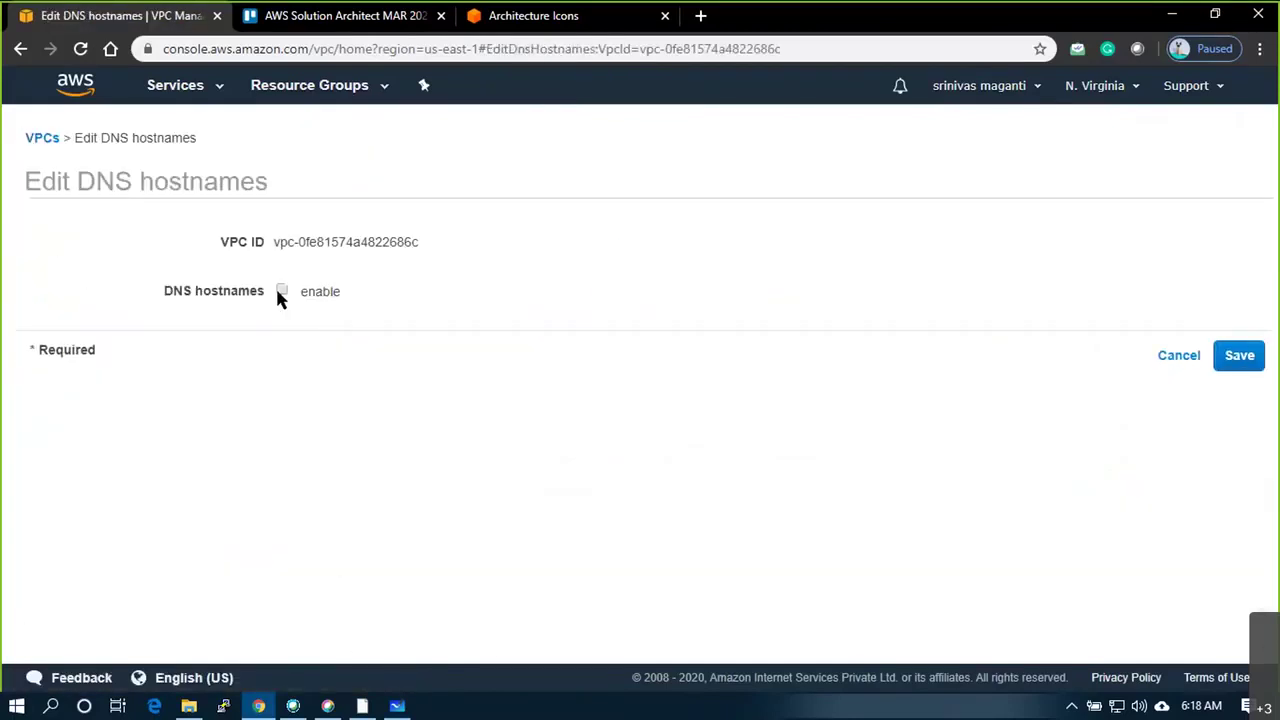
pyautogui.click(1228, 362)
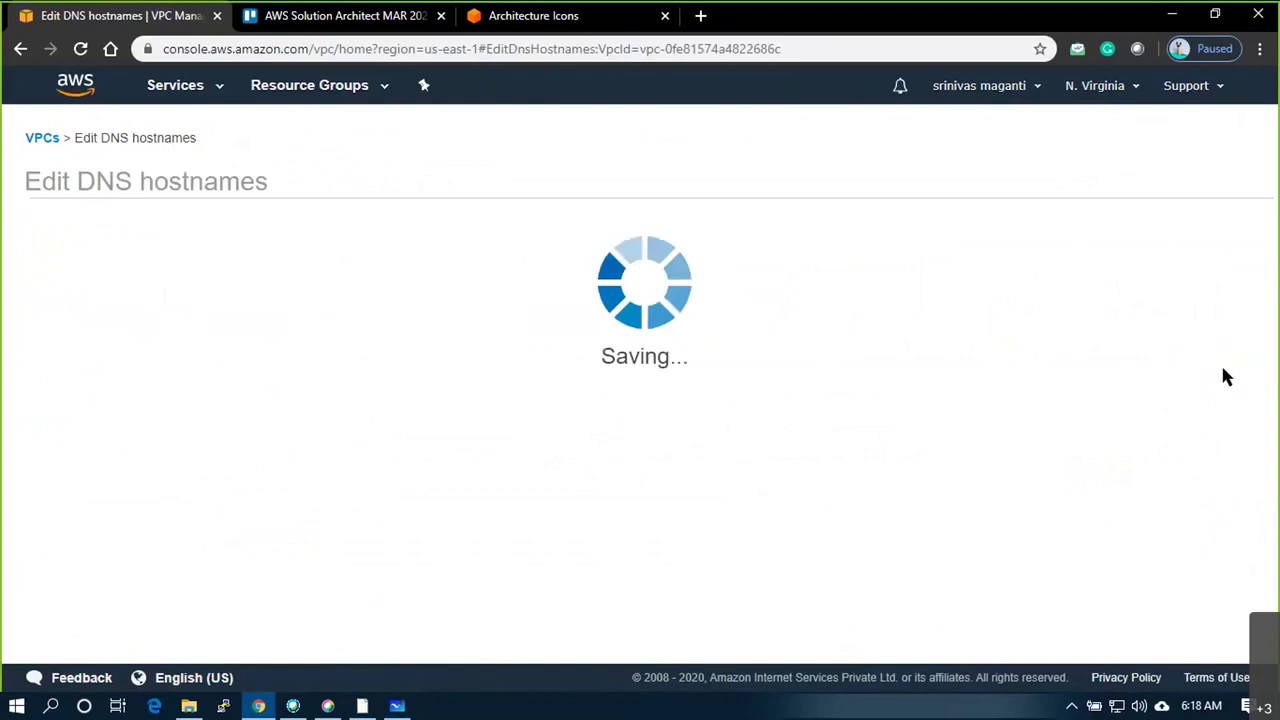
pyautogui.click(40, 140)
# Start a new subnet named EUS_SUB1 in EUSVPC1, leaving the availability zone at No preference
pyautogui.click(47, 310)
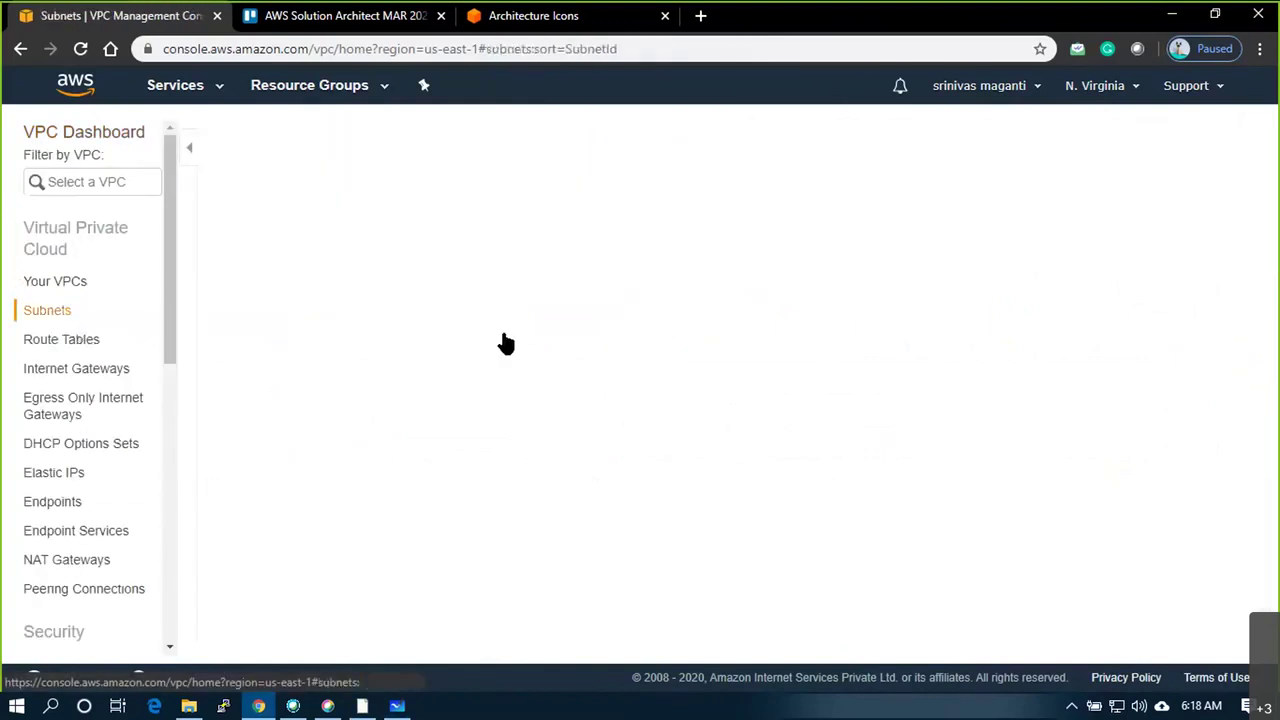
pyautogui.click(250, 140)
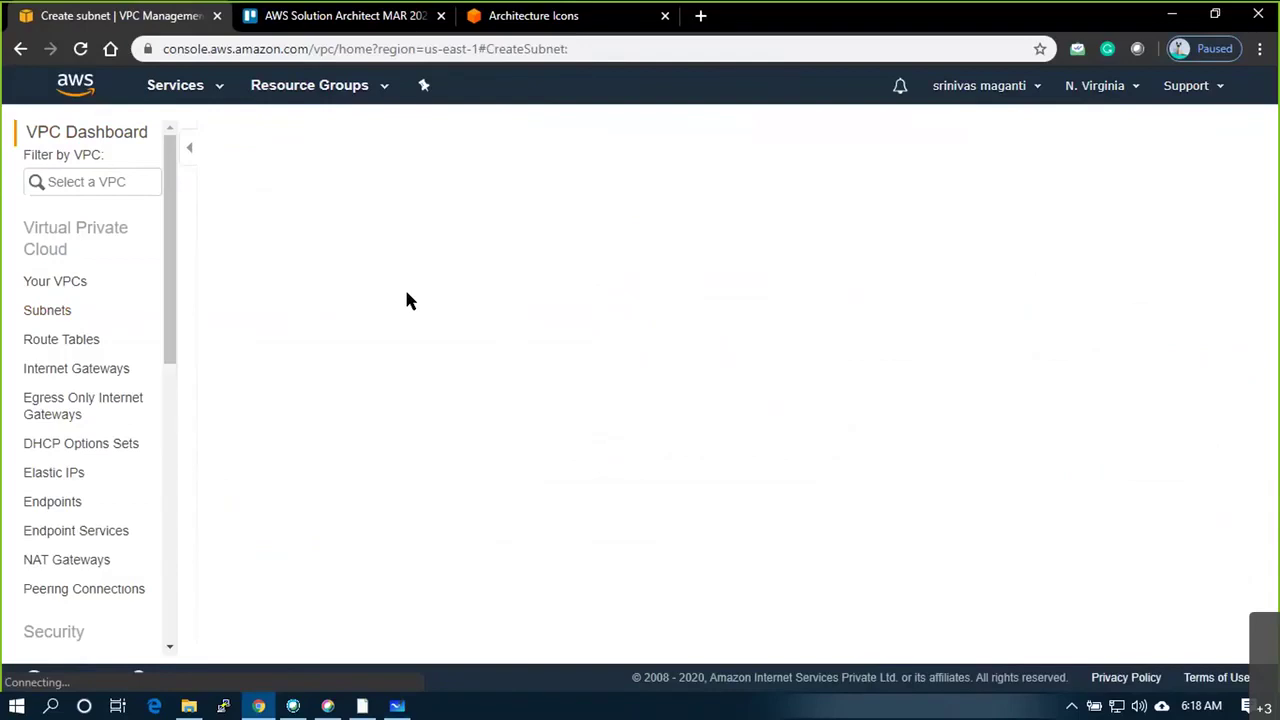
pyautogui.click(468, 280)
pyautogui.write('EUS')
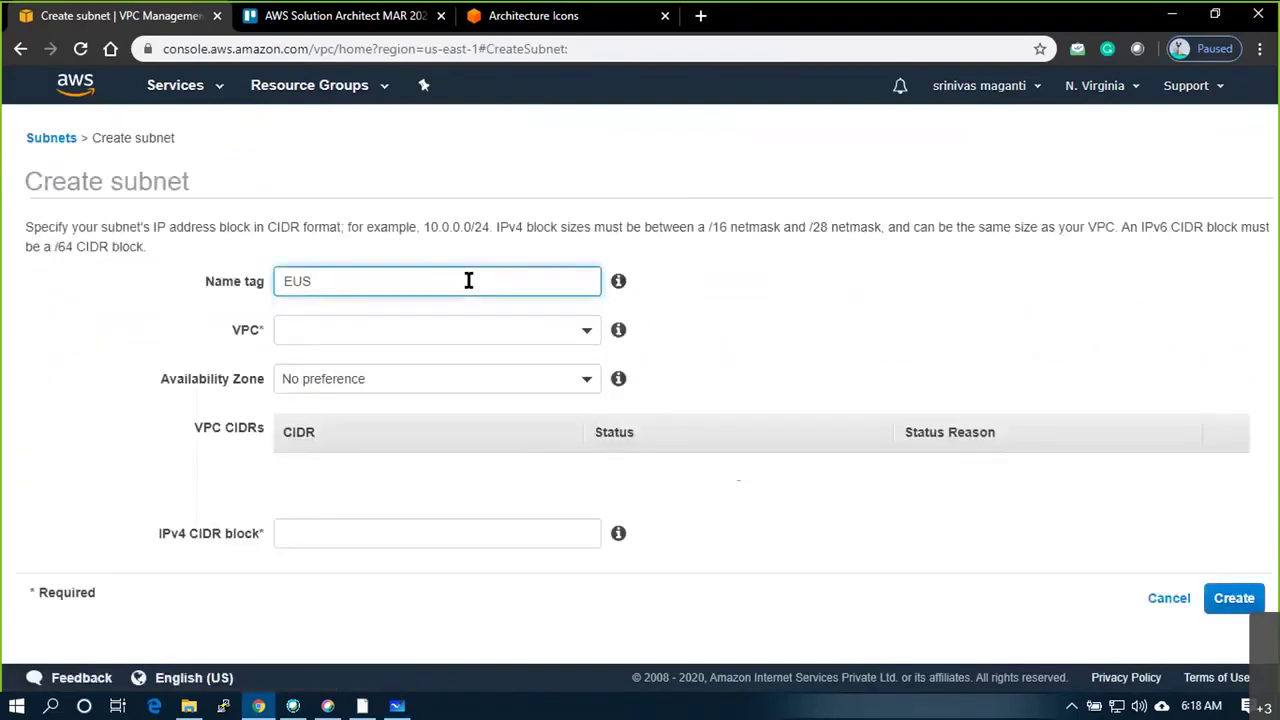
pyautogui.write('_SUB1')
pyautogui.press('Tab')
pyautogui.press('Down')
pyautogui.press('Return')
pyautogui.press('Tab')
pyautogui.press('Down')
# Set the subnet's IPv4 CIDR block to 10.1.1.0/24 and create it, without adding a second subnet
pyautogui.click(370, 525)
pyautogui.write('10.1.1.0/24')
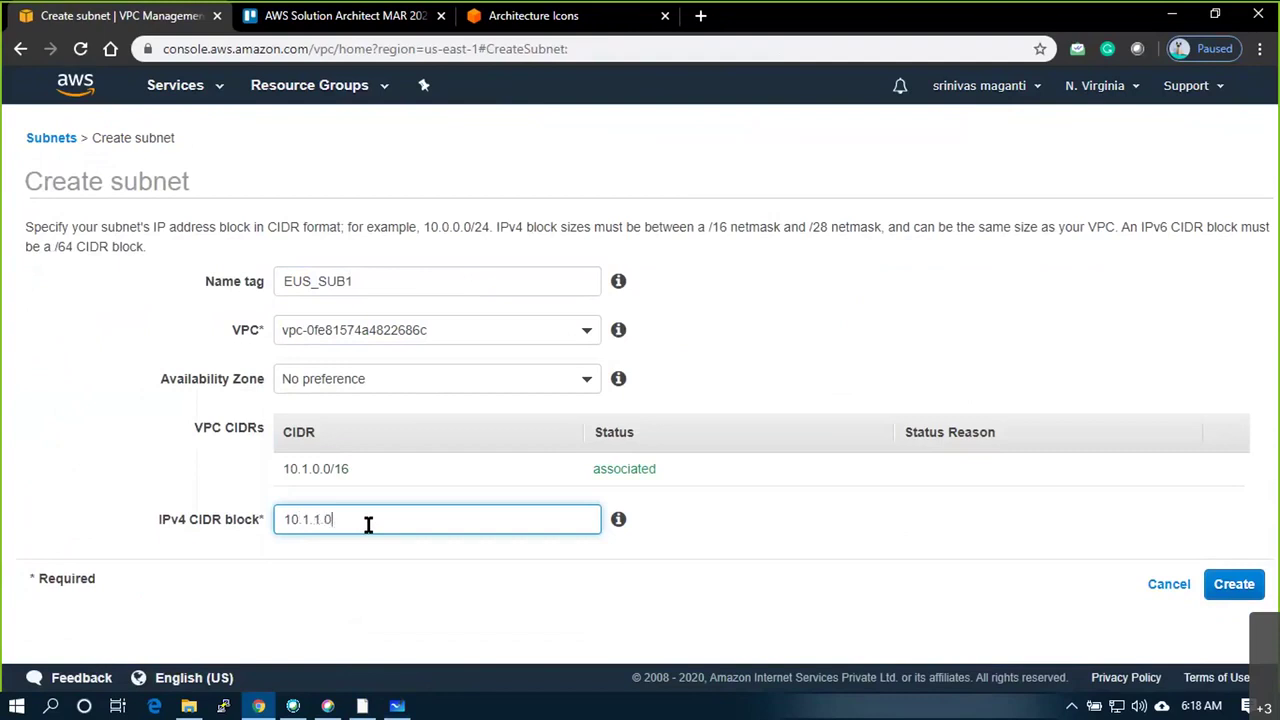
pyautogui.click(1234, 588)
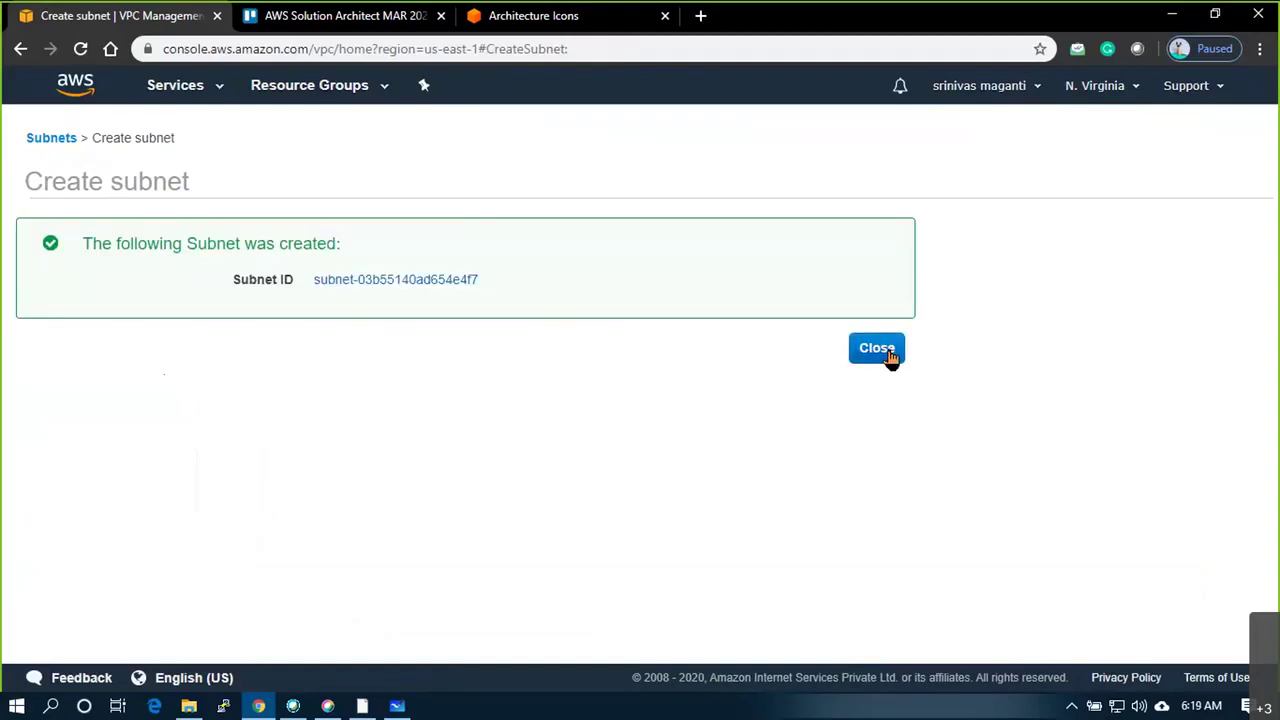
pyautogui.click(889, 357)
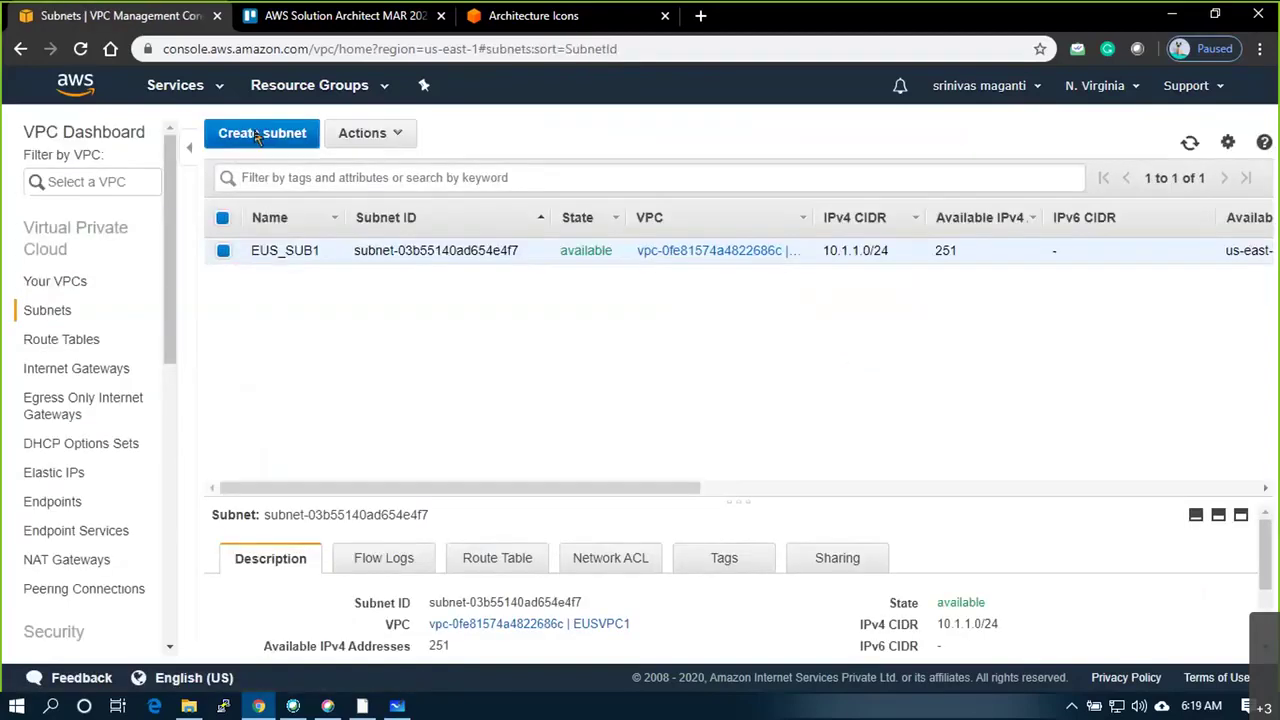
pyautogui.click(258, 137)
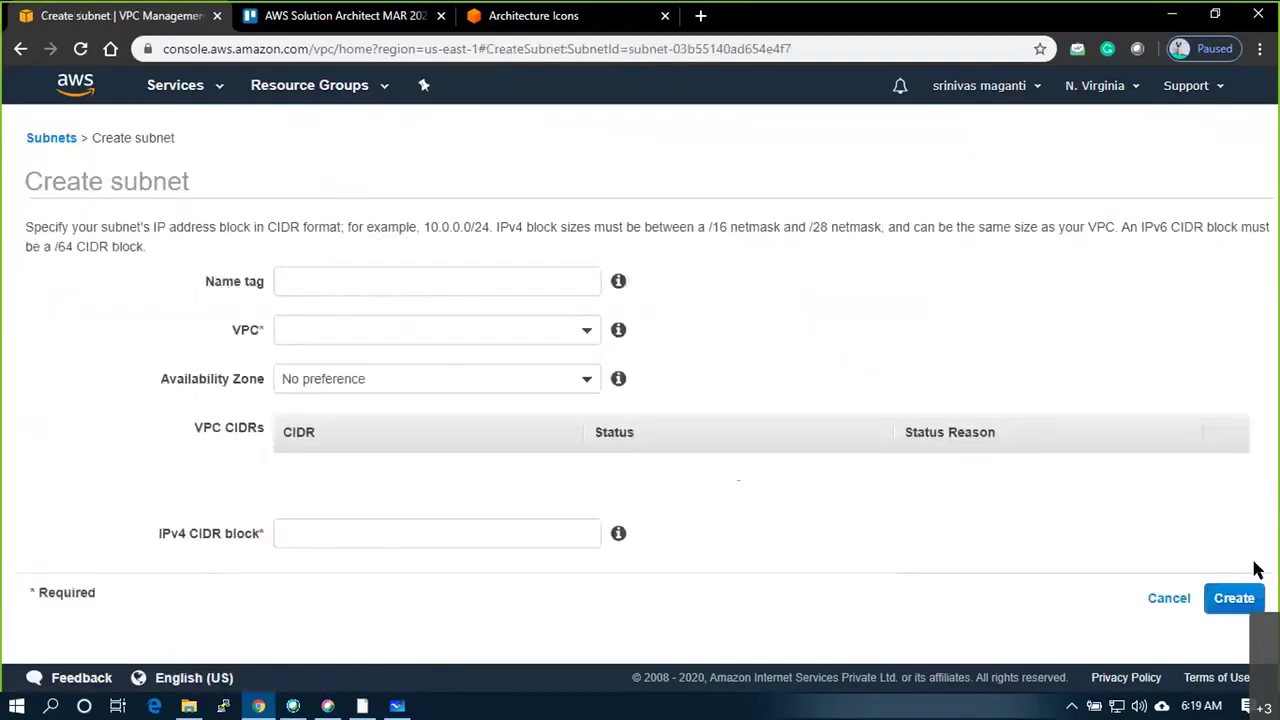
pyautogui.click(1179, 601)
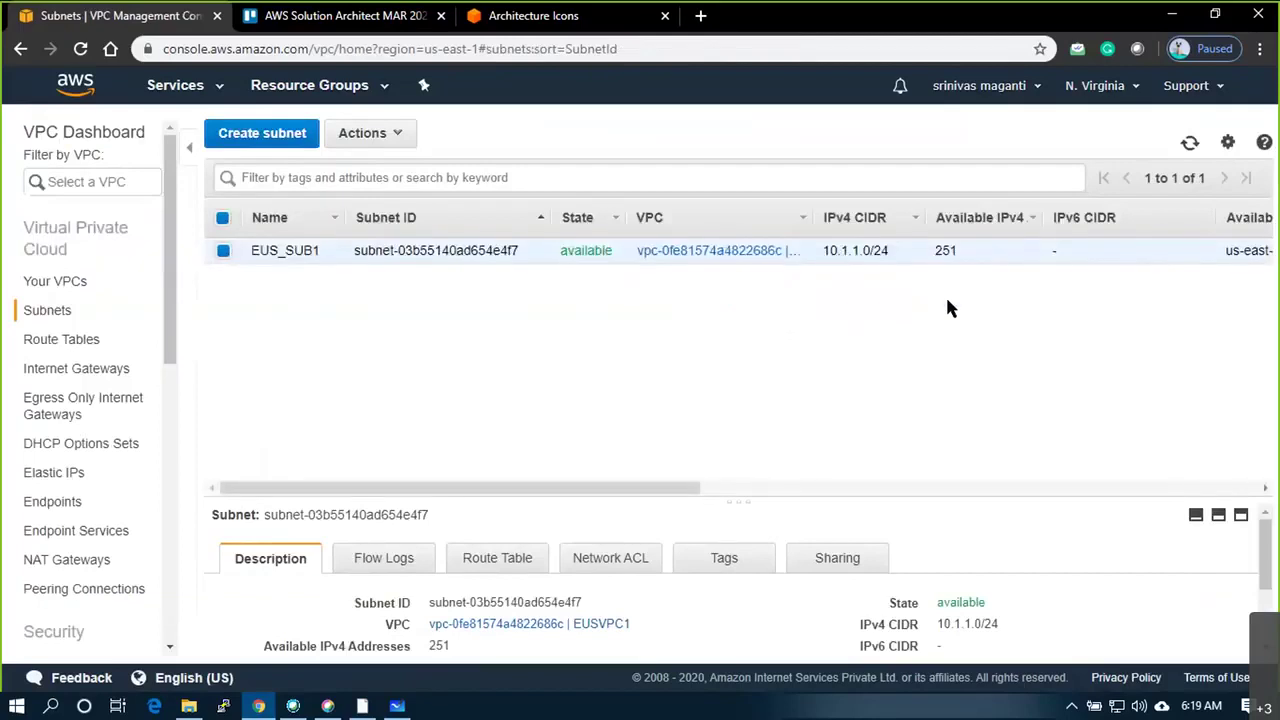
# Create an internet gateway with the name tag EUSIG1
pyautogui.click(110, 370)
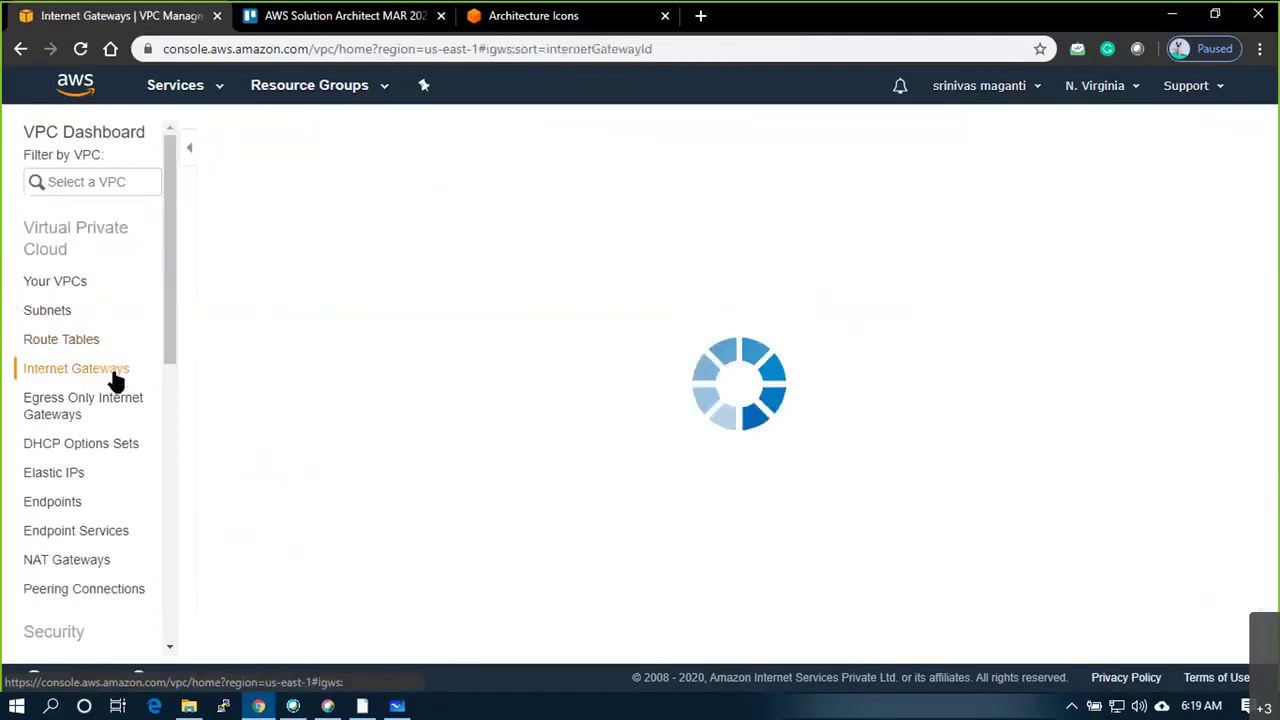
pyautogui.click(727, 300)
pyautogui.click(348, 264)
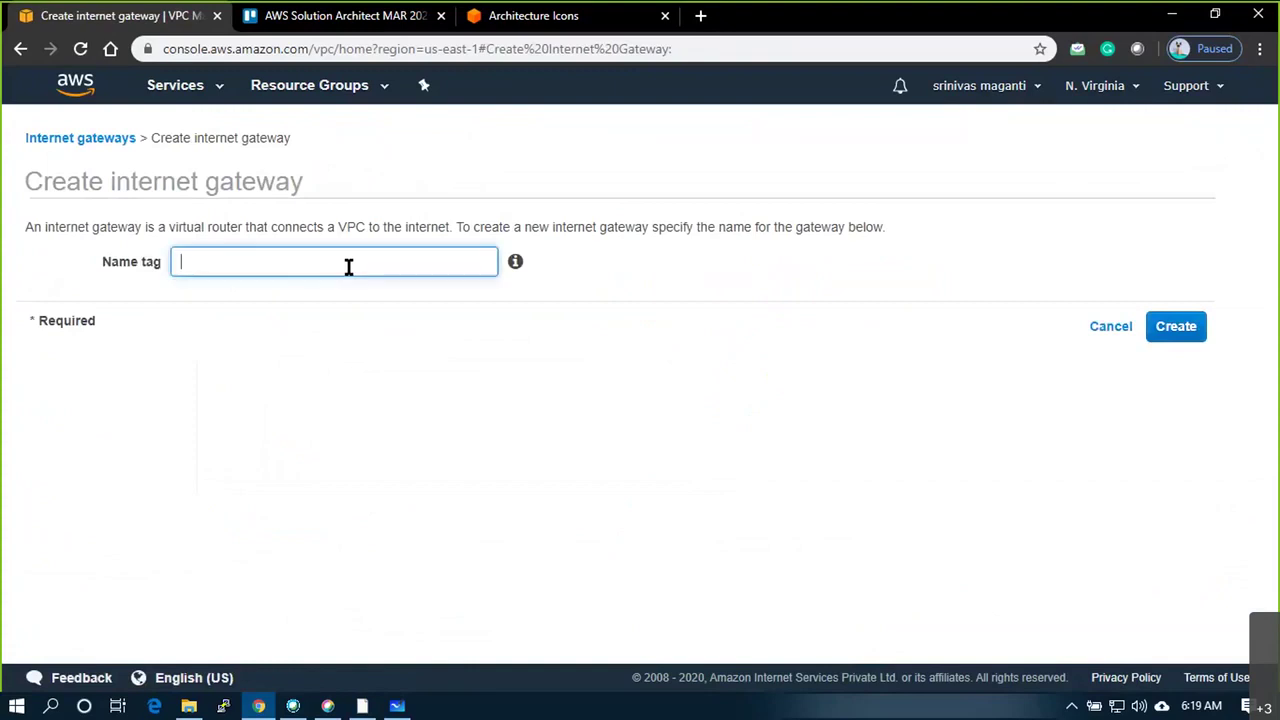
pyautogui.write('EUSIG1')
pyautogui.click(1200, 334)
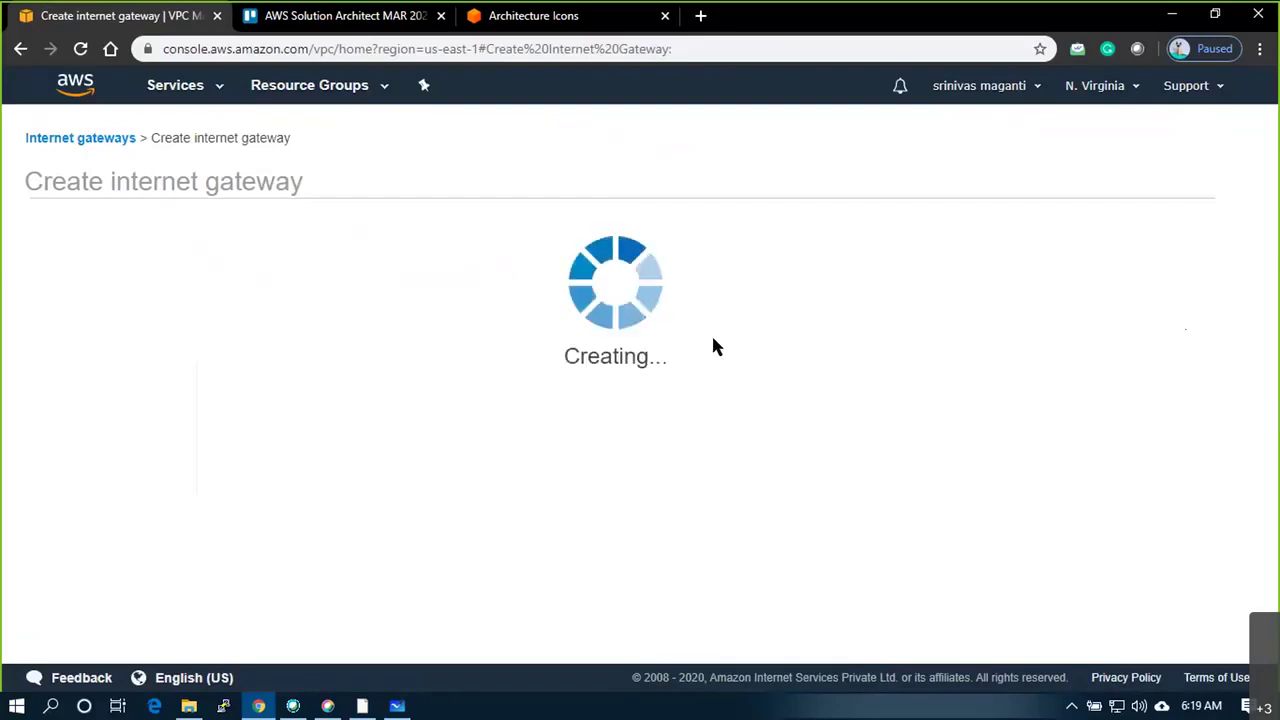
pyautogui.click(863, 350)
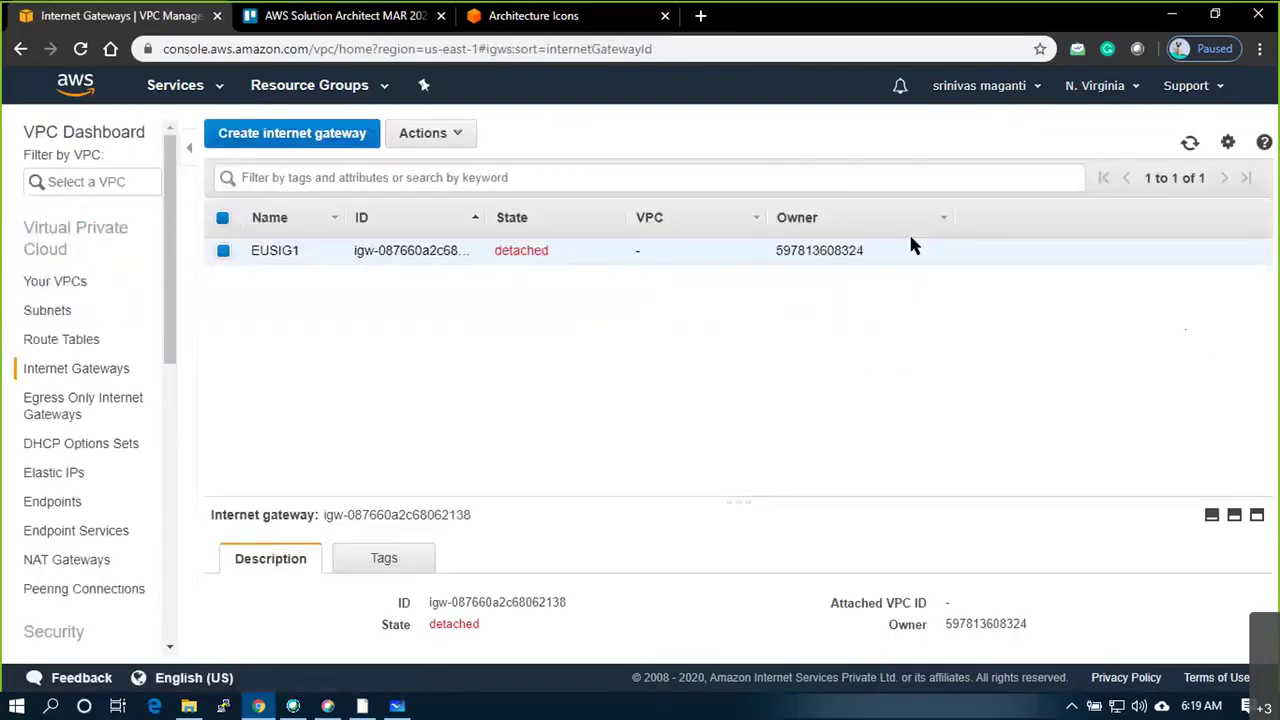
# Attach the internet gateway EUSIG1 to EUSVPC1
pyautogui.rightClick(381, 254)
pyautogui.click(420, 279)
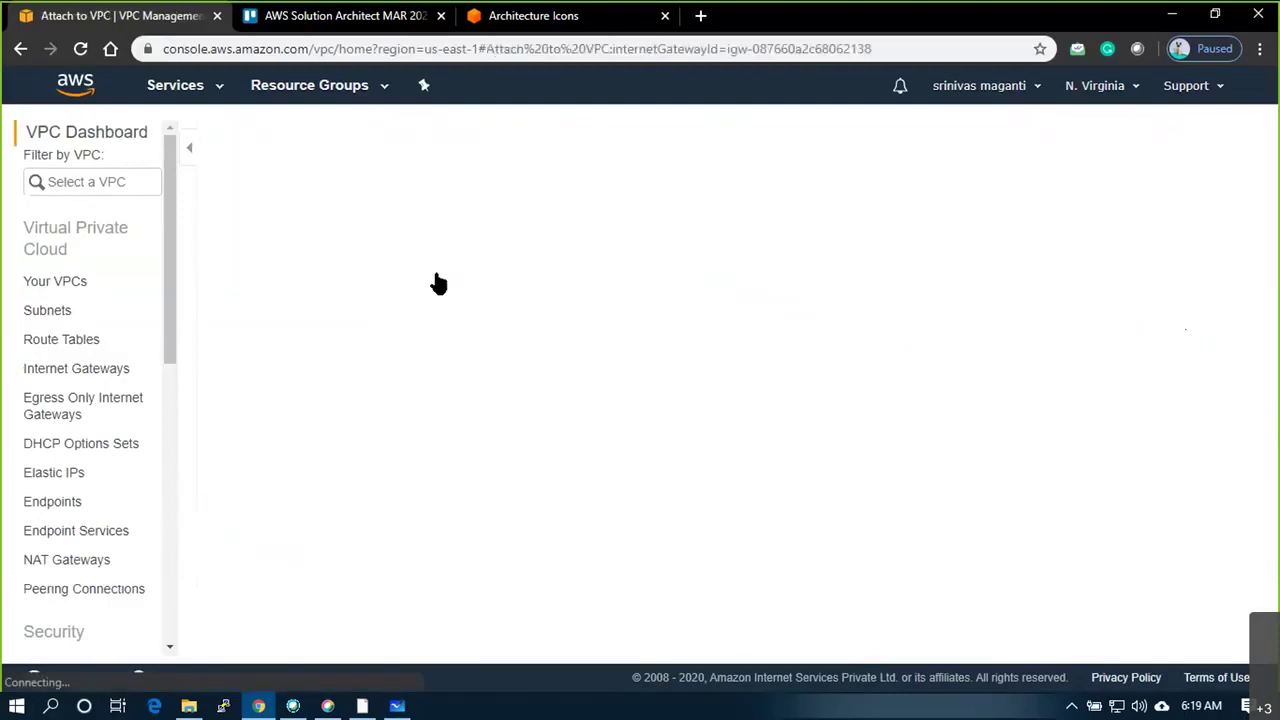
pyautogui.click(423, 268)
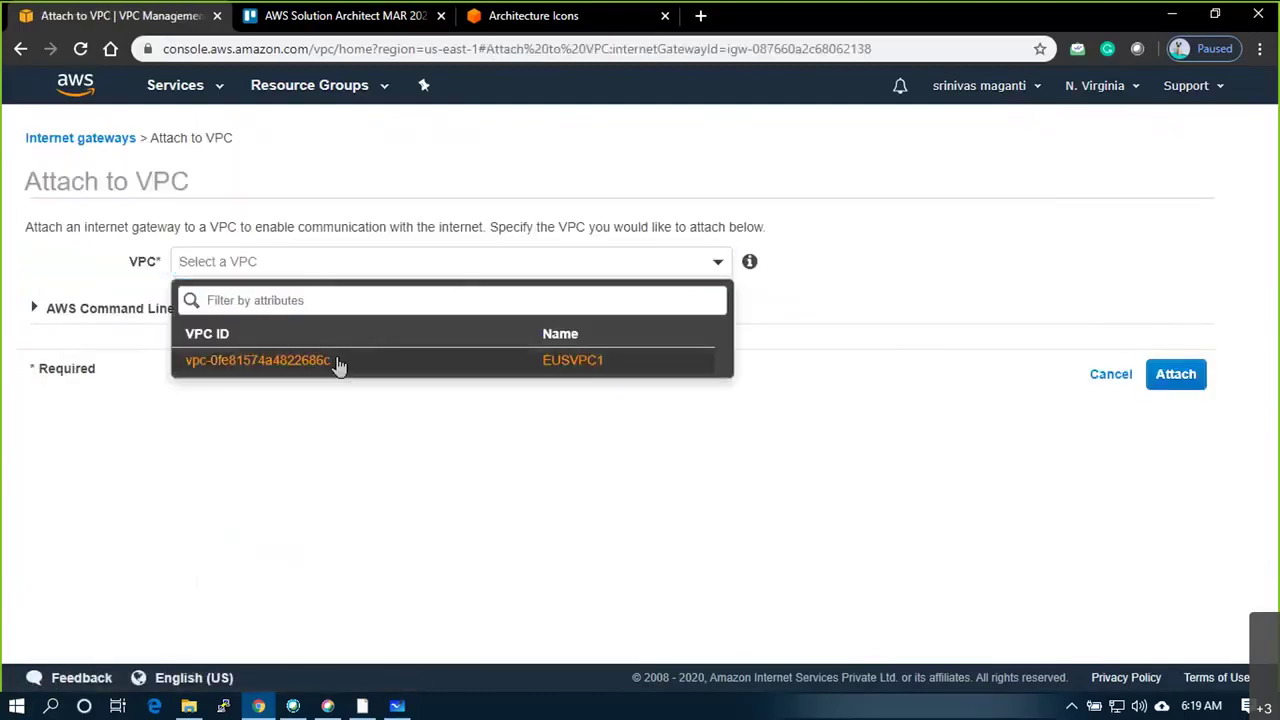
pyautogui.click(343, 362)
pyautogui.click(1165, 380)
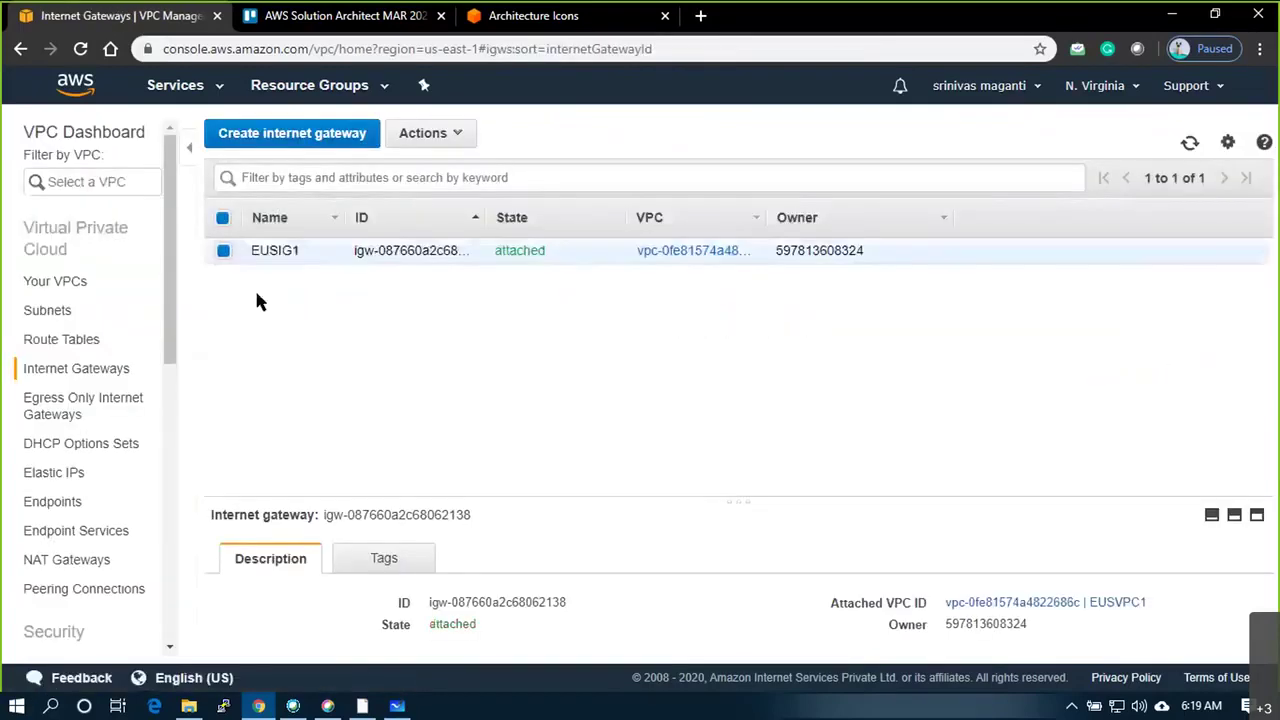
# Create a route table named EUSRT1 in EUSVPC1
pyautogui.click(100, 342)
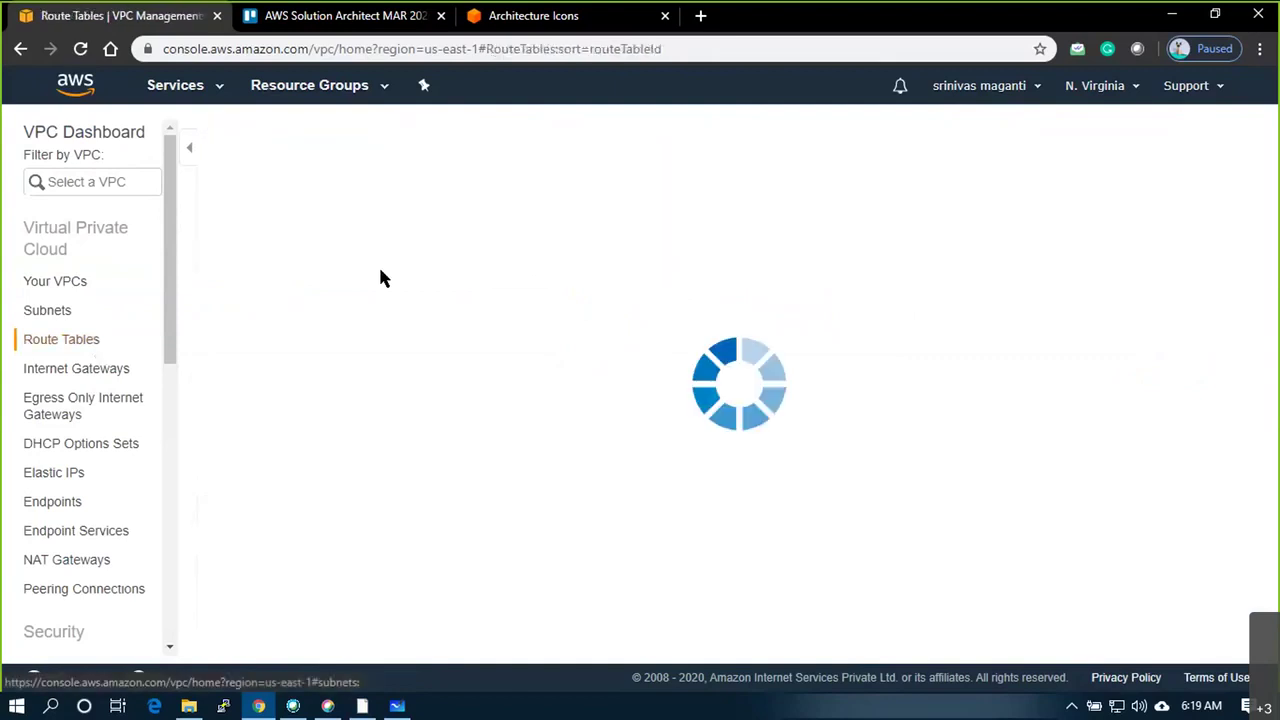
pyautogui.click(270, 140)
pyautogui.click(454, 259)
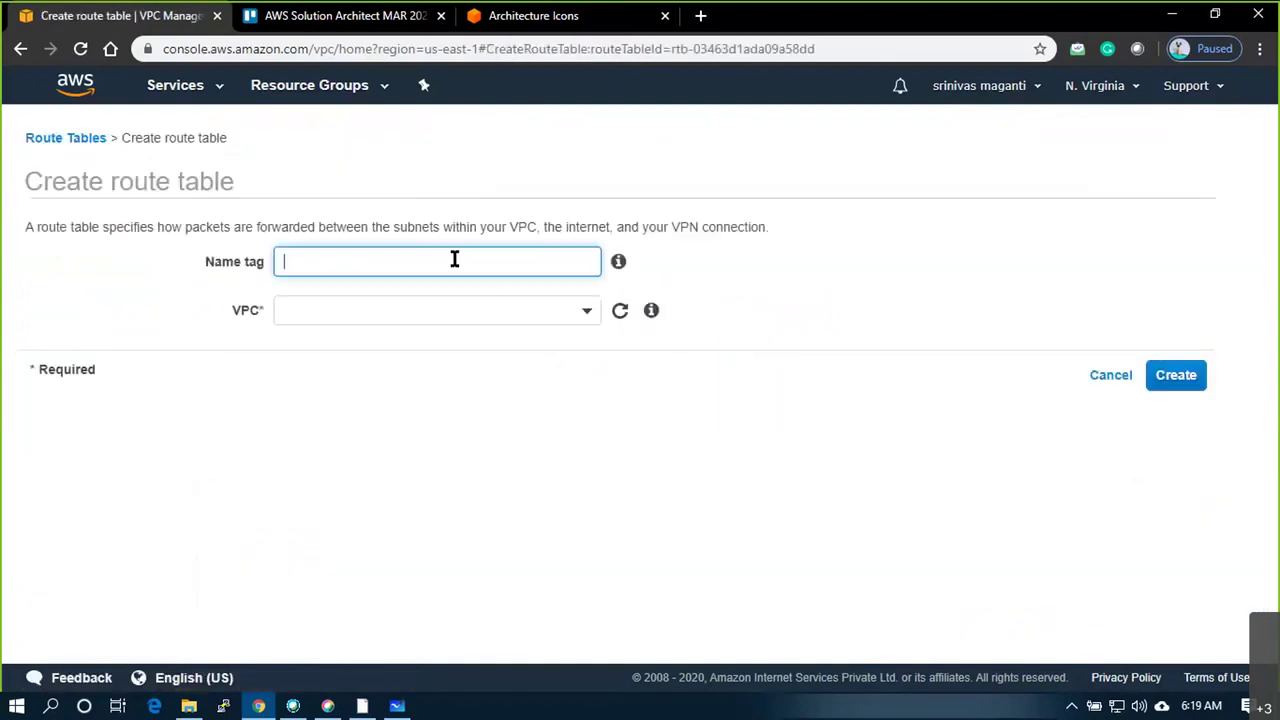
pyautogui.write('EUSRT1')
pyautogui.press('Tab')
pyautogui.press('Tab')
pyautogui.press('Down')
pyautogui.press('Return')
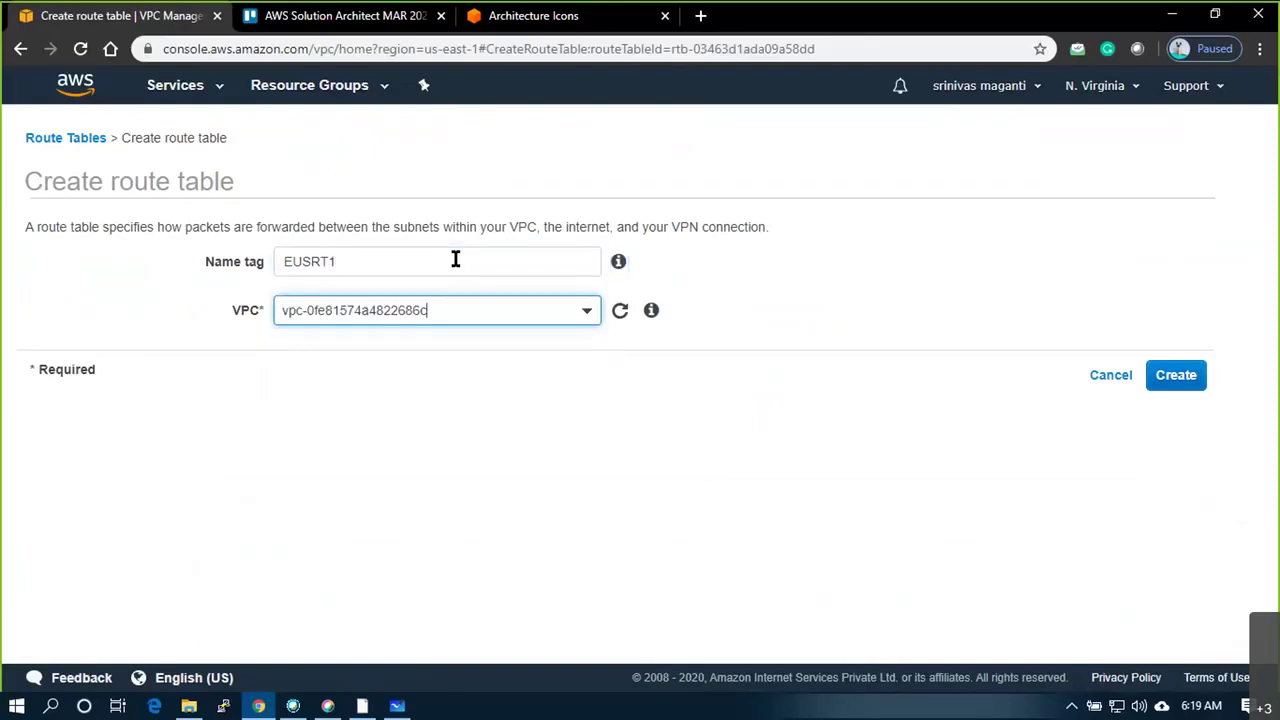
pyautogui.click(1180, 375)
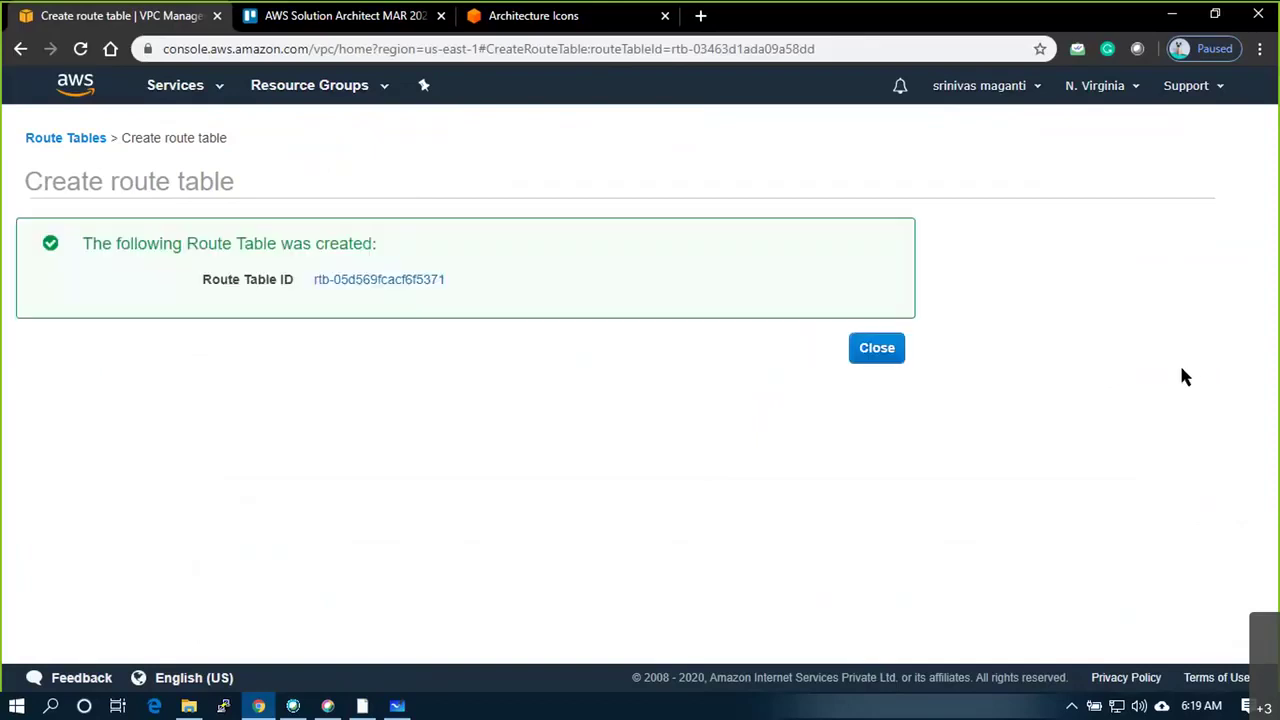
pyautogui.click(882, 361)
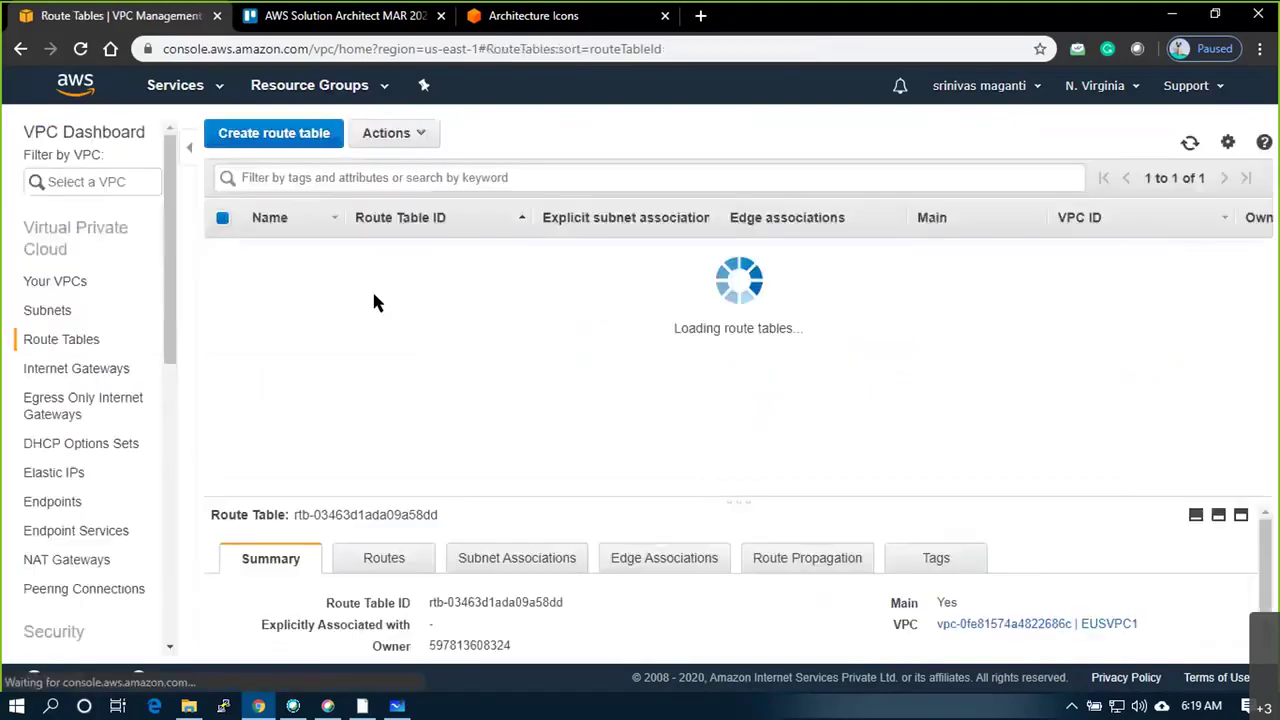
# Add a route for destination 0.0.0.0/0 targeting the internet gateway EUSIG1 to route table EUSRT1 and save it
pyautogui.click(290, 277)
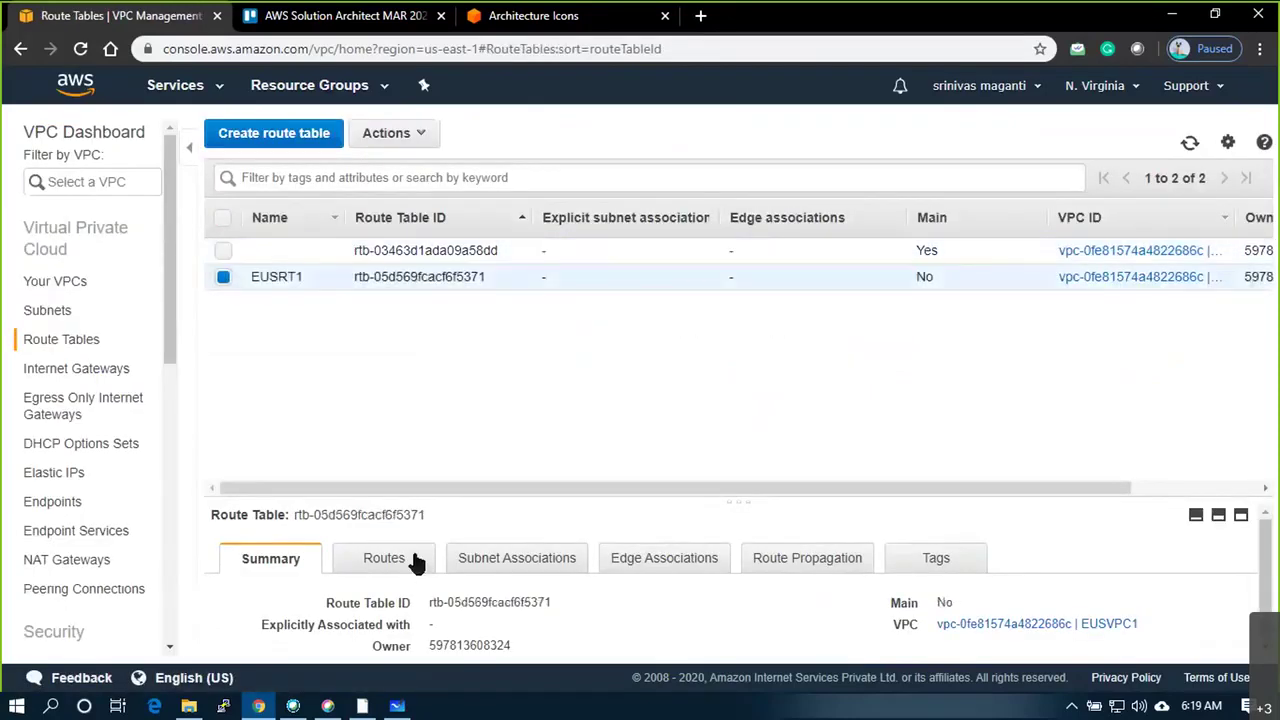
pyautogui.click(405, 559)
pyautogui.click(276, 607)
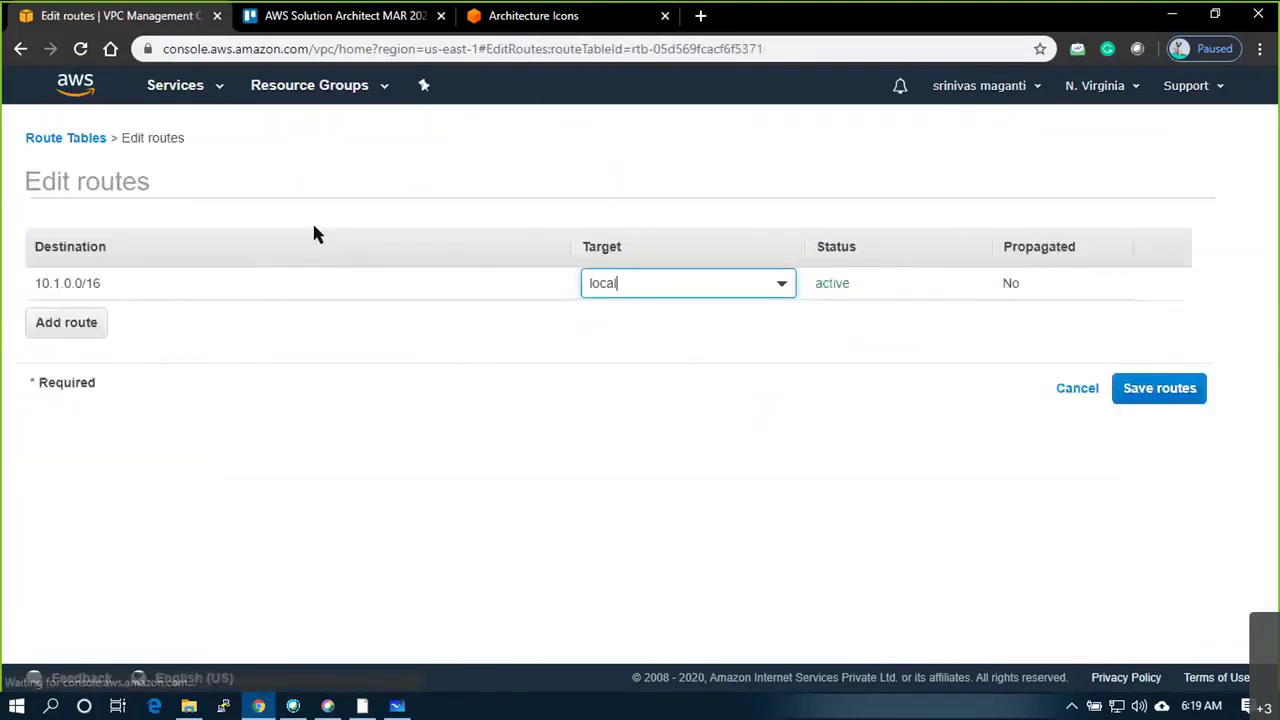
pyautogui.click(80, 323)
pyautogui.write('0')
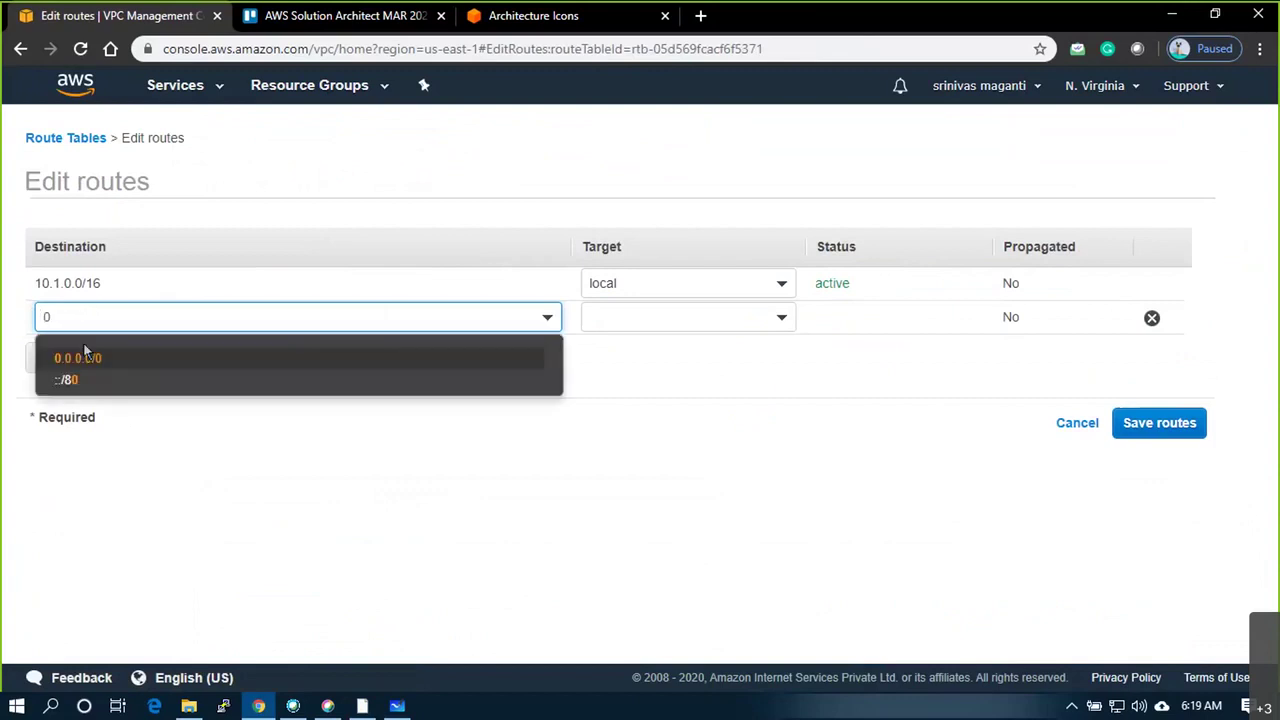
pyautogui.click(86, 368)
pyautogui.click(634, 316)
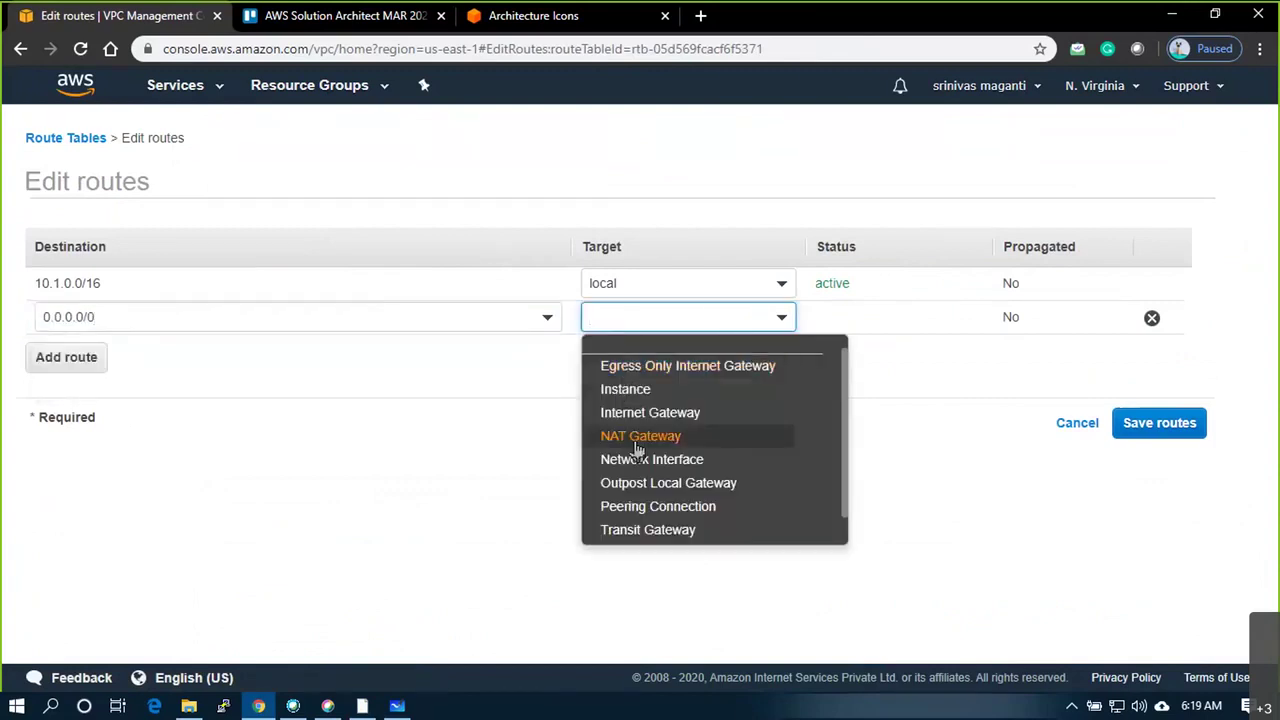
pyautogui.click(648, 410)
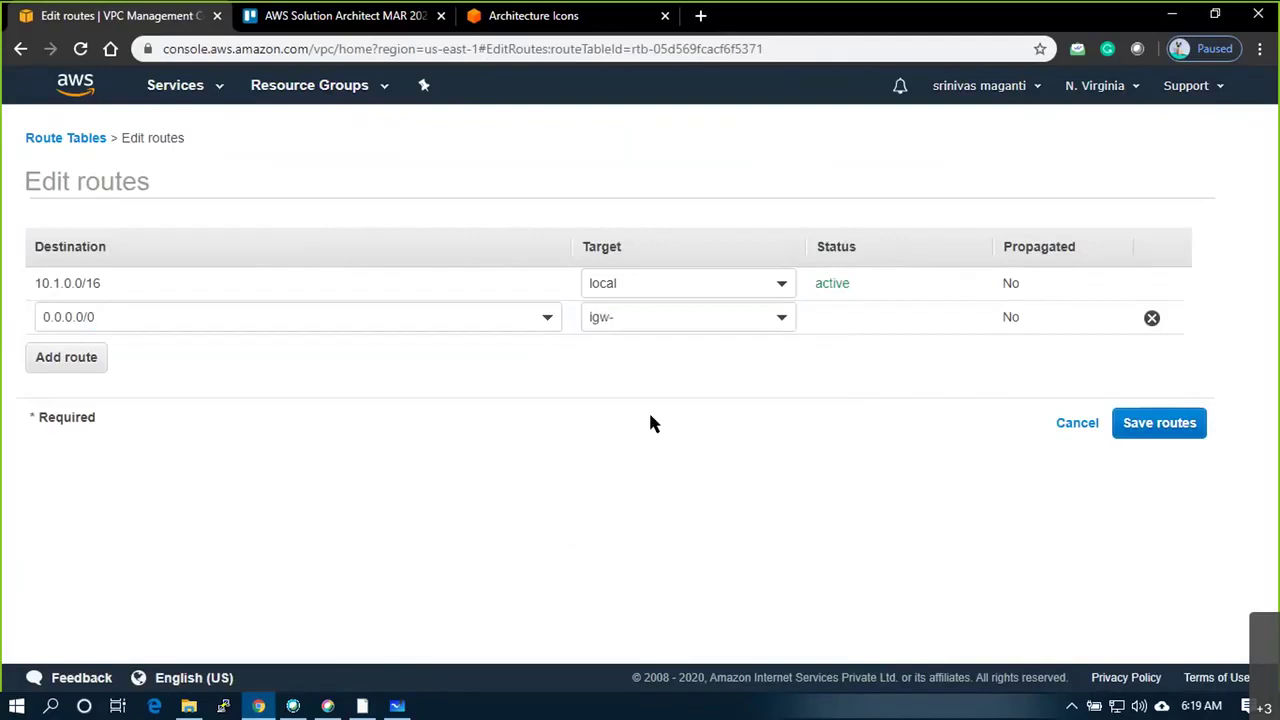
pyautogui.click(683, 371)
pyautogui.click(1140, 423)
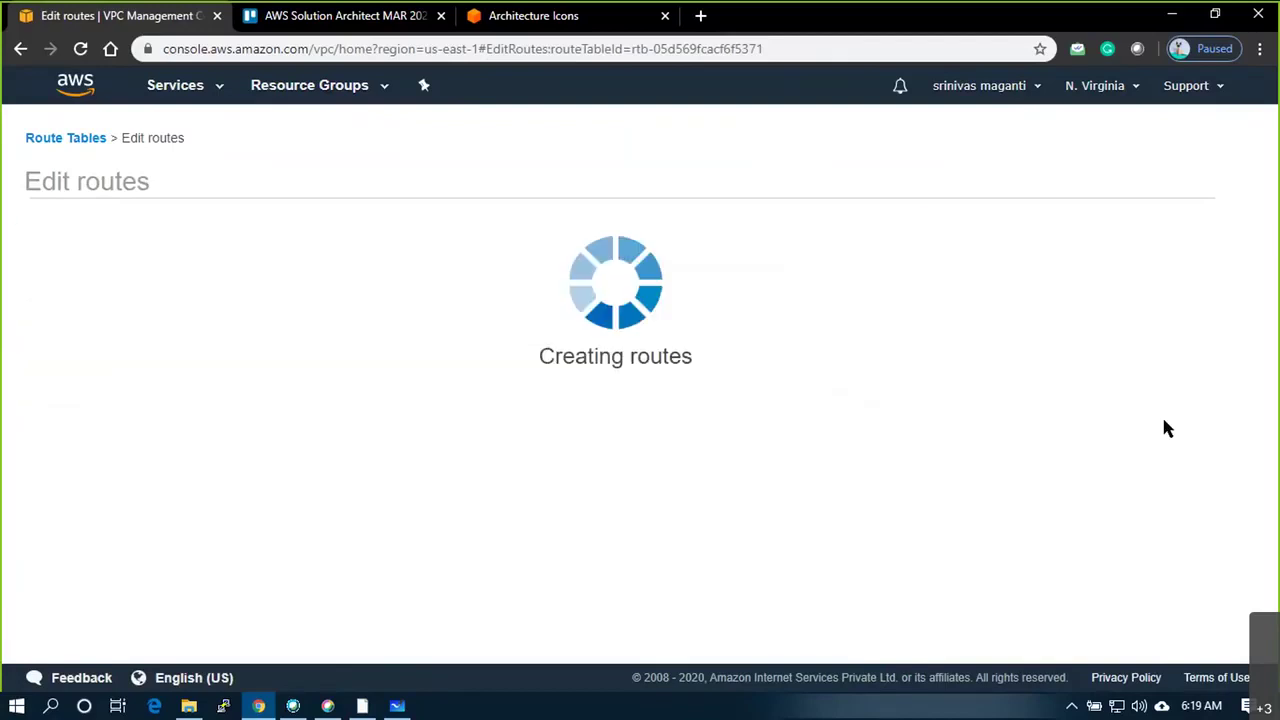
pyautogui.click(838, 298)
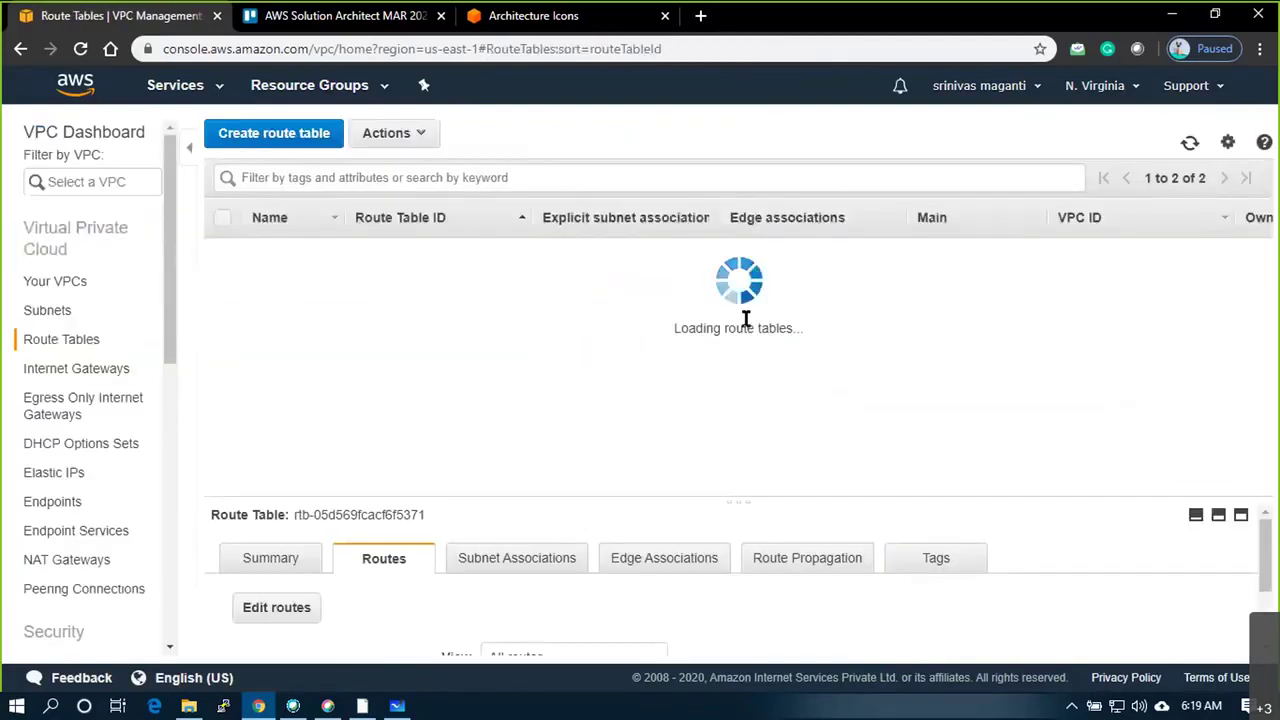
# Associate the subnet EUS_SUB1 with route table EUSRT1
pyautogui.click(472, 560)
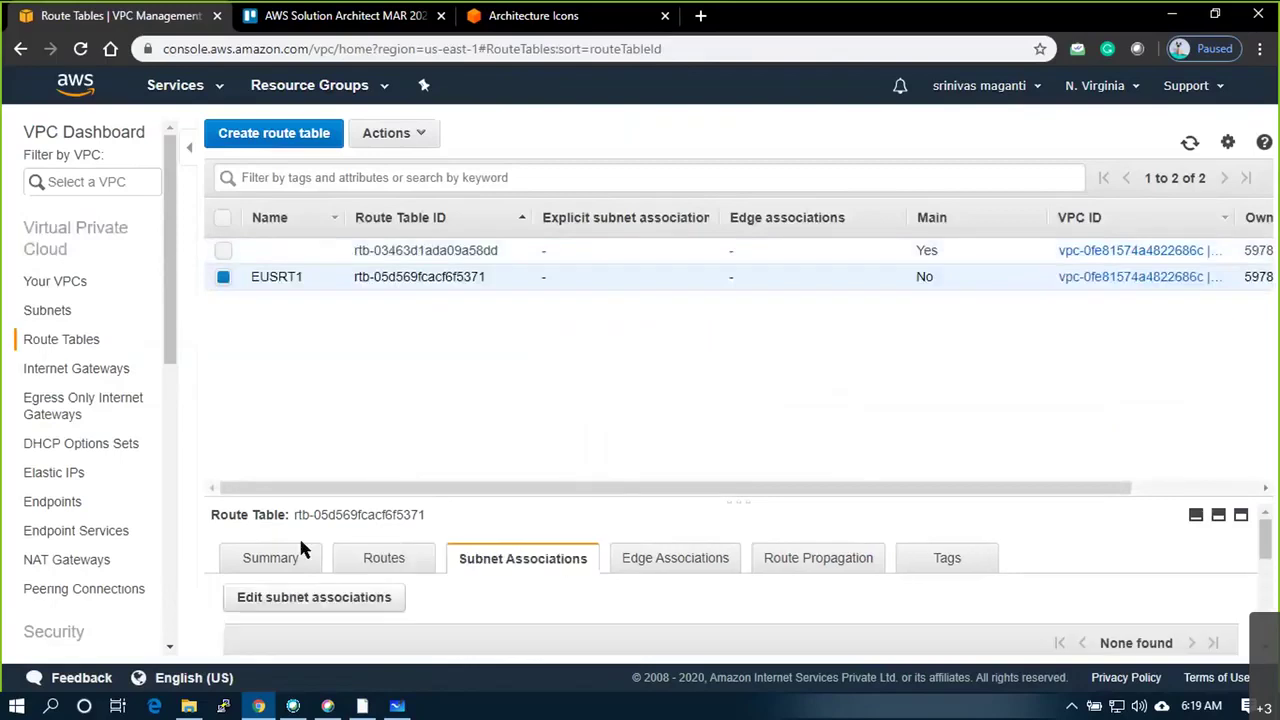
pyautogui.click(304, 597)
pyautogui.click(312, 444)
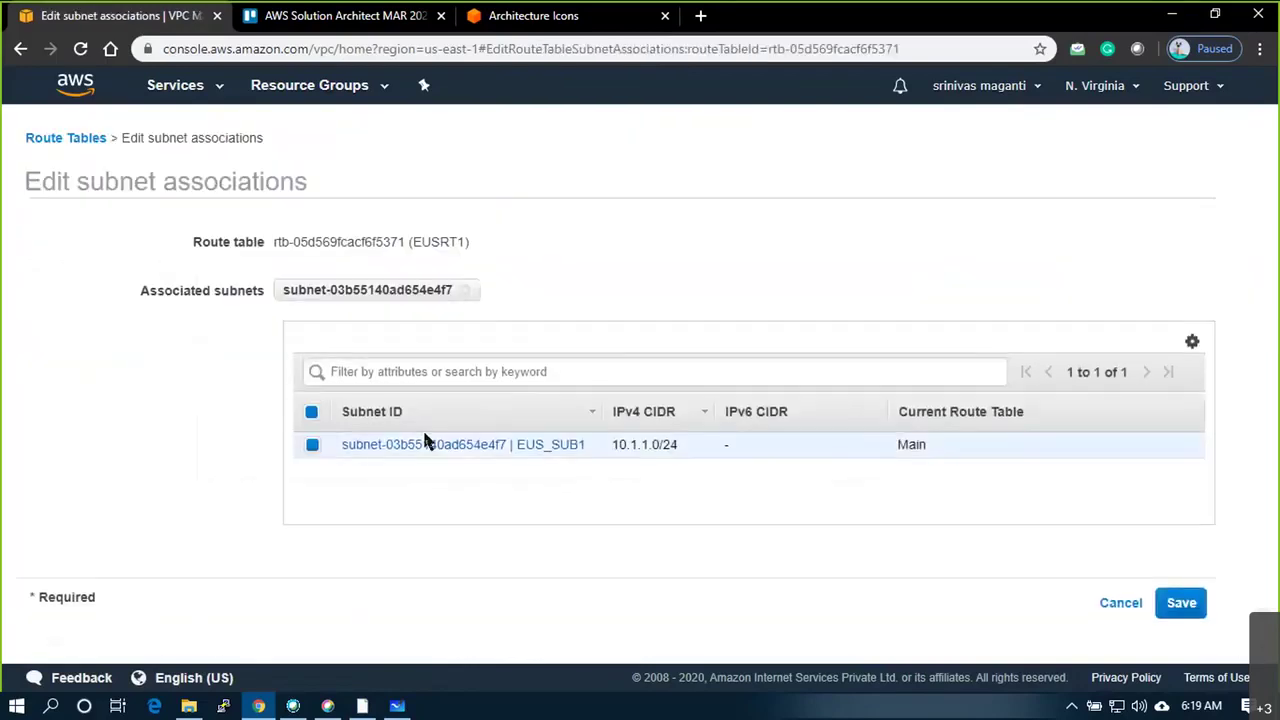
pyautogui.click(1178, 603)
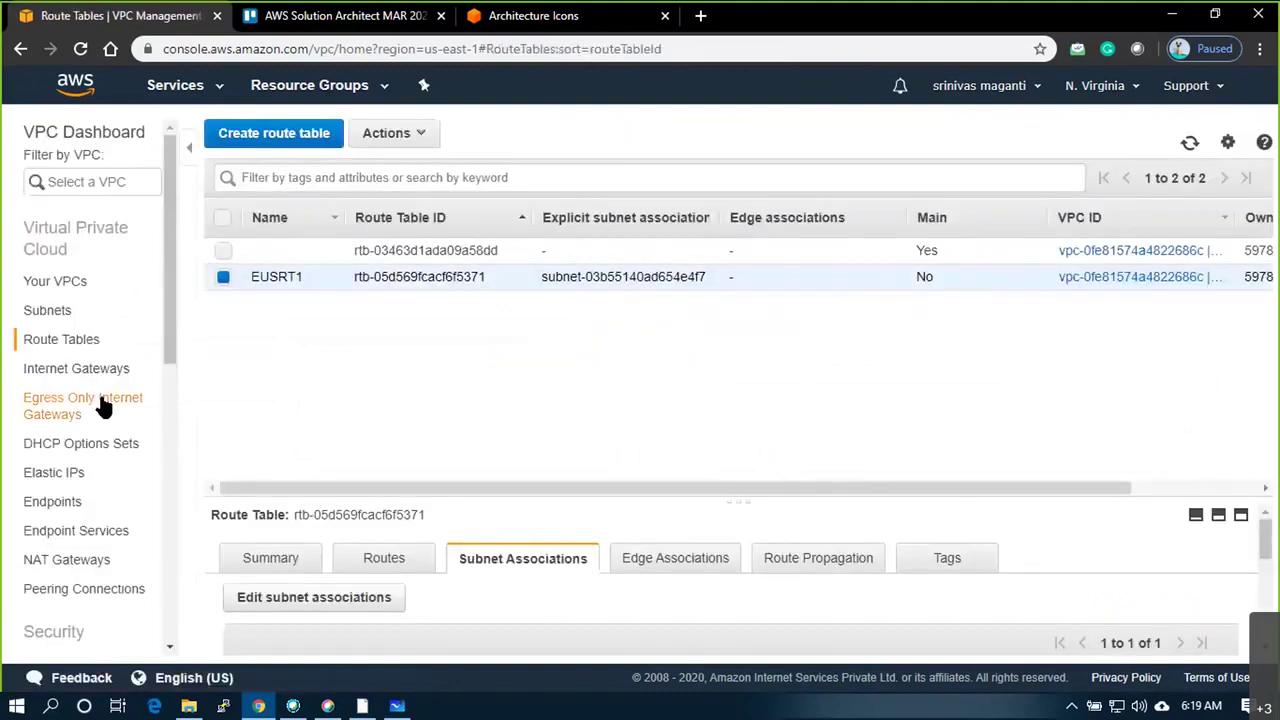
# Create a security group named EUSSG1 with the description "allow deny ports" in EUSVPC1
pyautogui.scroll(-3, 71, 543)
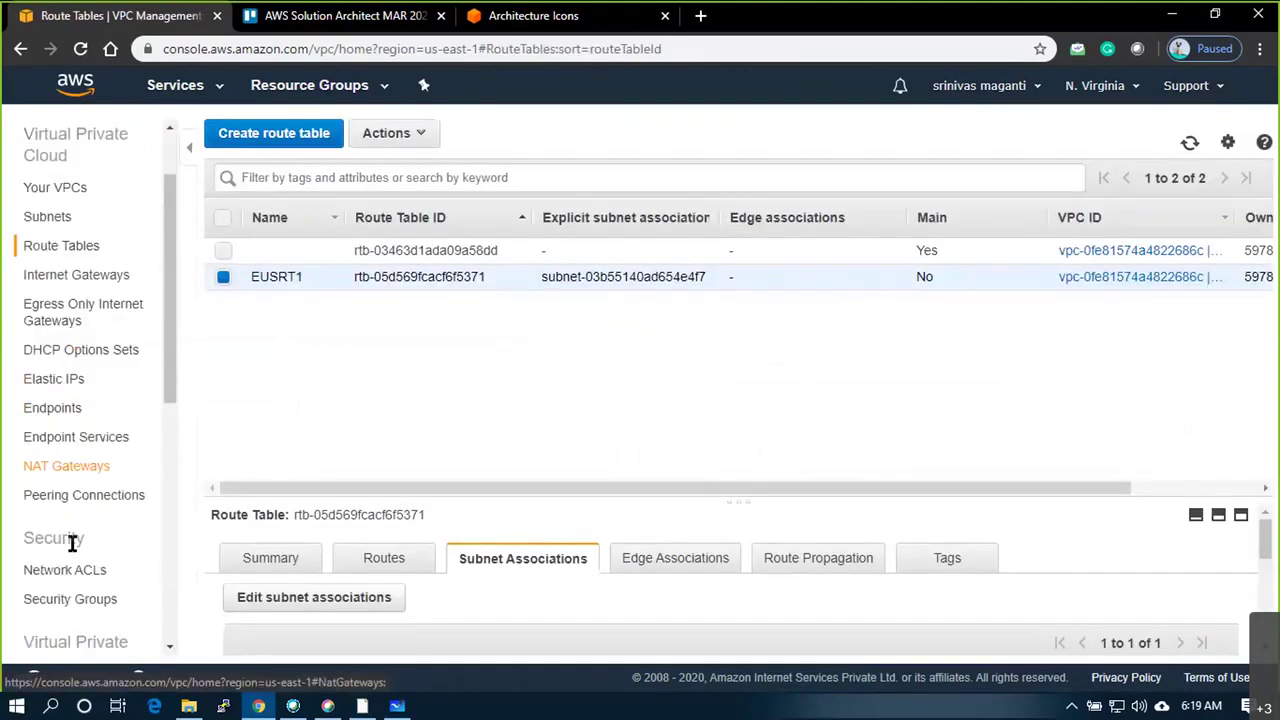
pyautogui.click(78, 510)
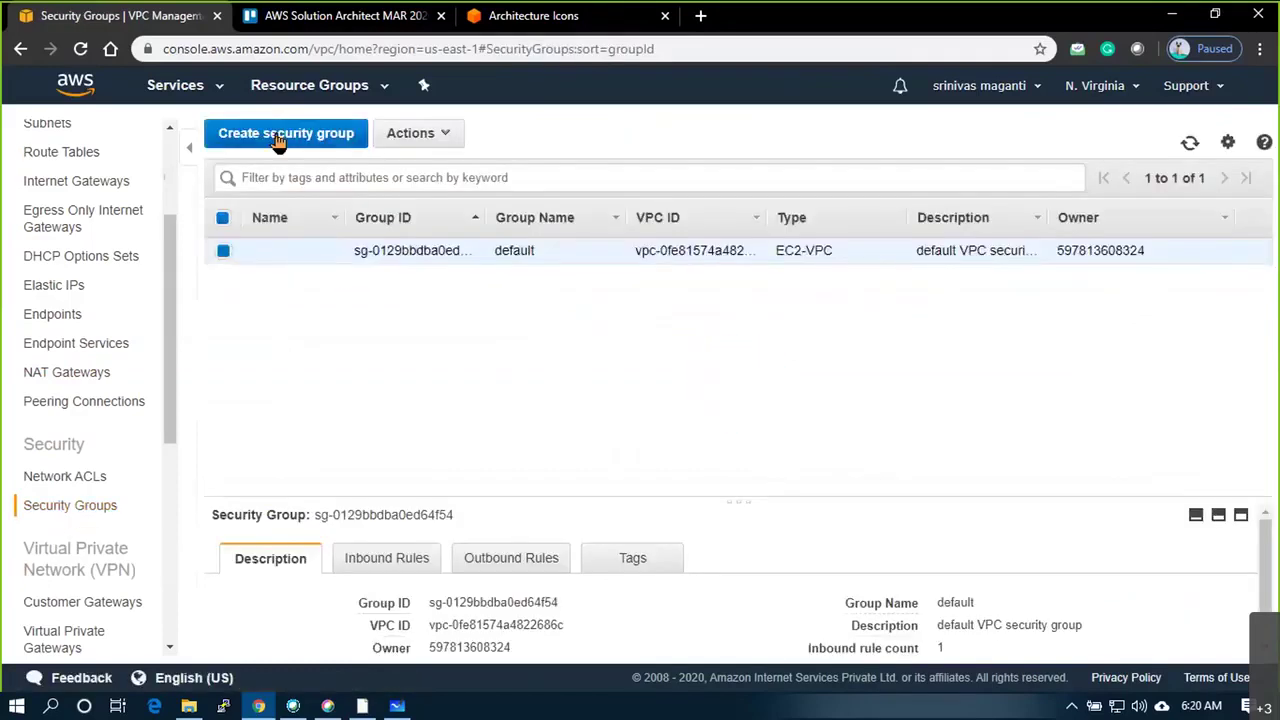
pyautogui.click(278, 136)
pyautogui.click(395, 265)
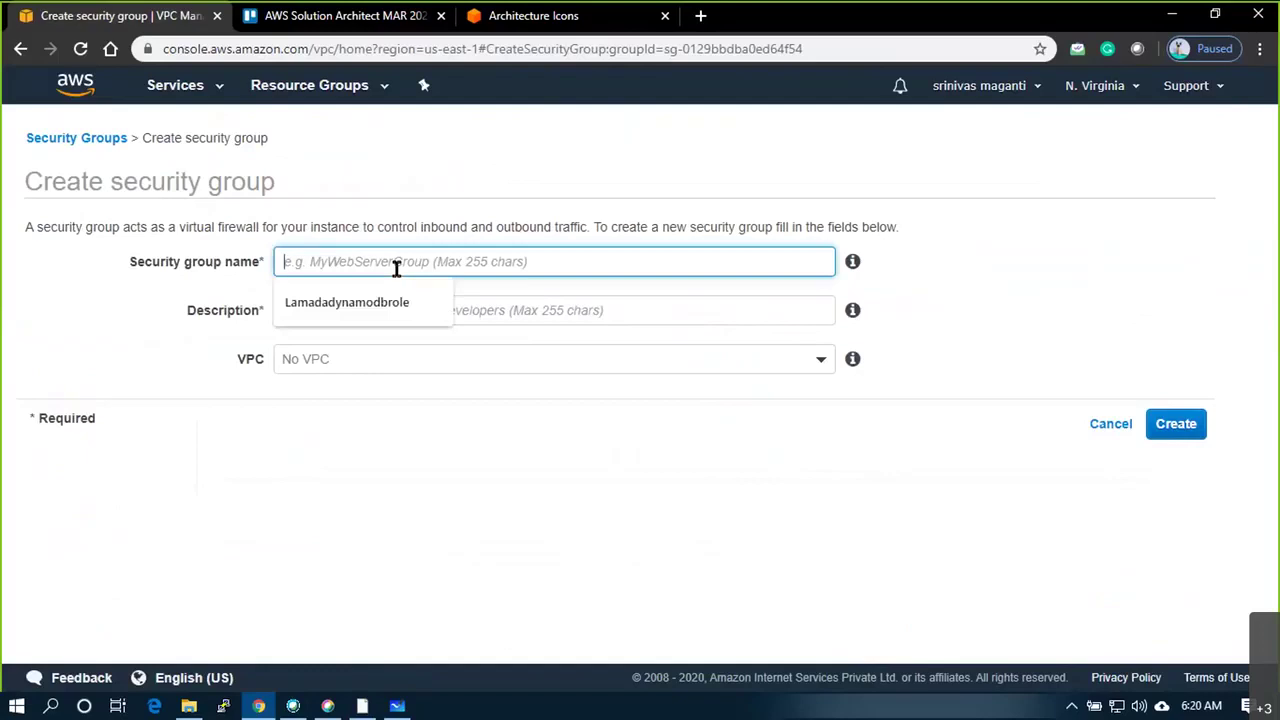
pyautogui.write('EUSSG1')
pyautogui.press('Tab')
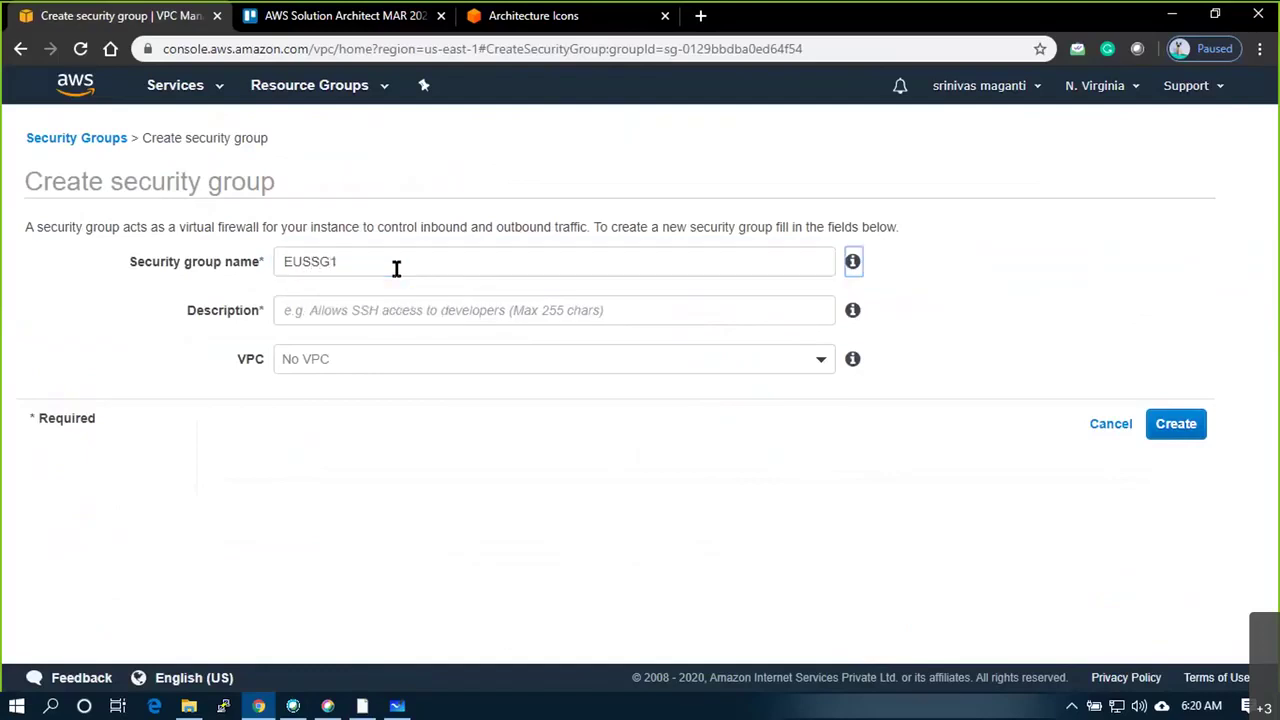
pyautogui.write('allow de')
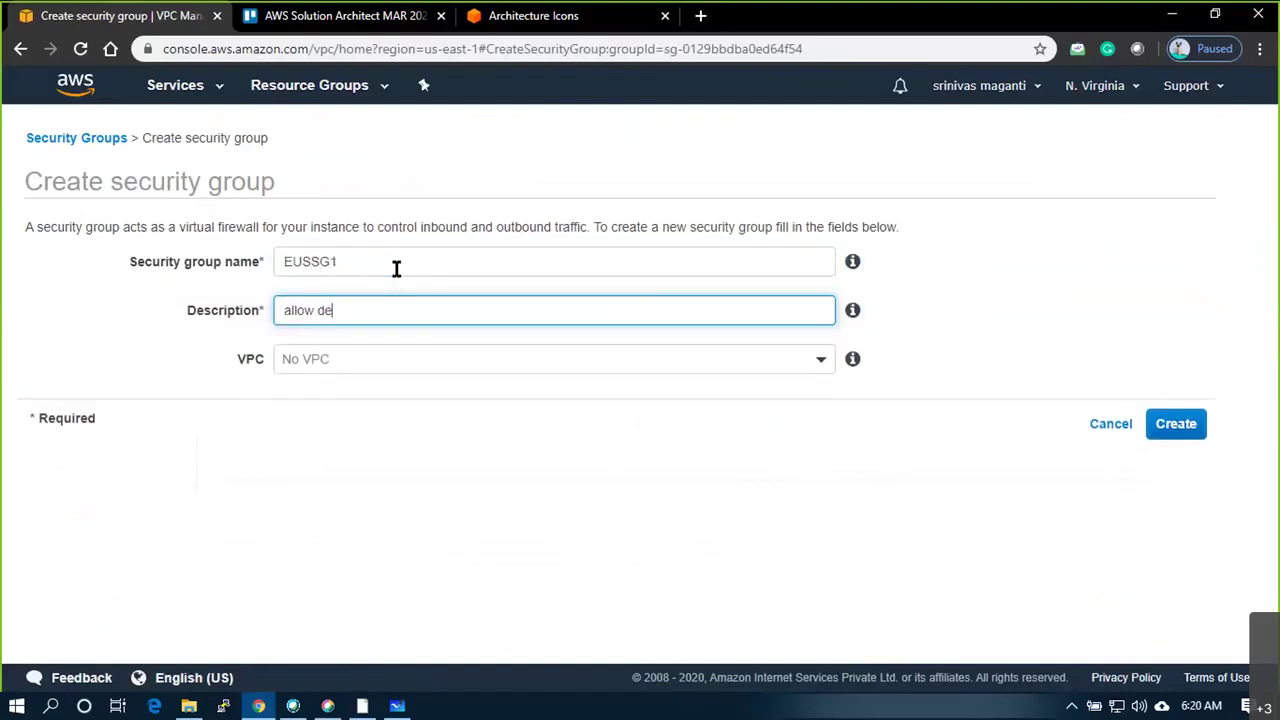
pyautogui.write('ny ports')
pyautogui.press('Tab')
pyautogui.press('Down')
pyautogui.press('Return')
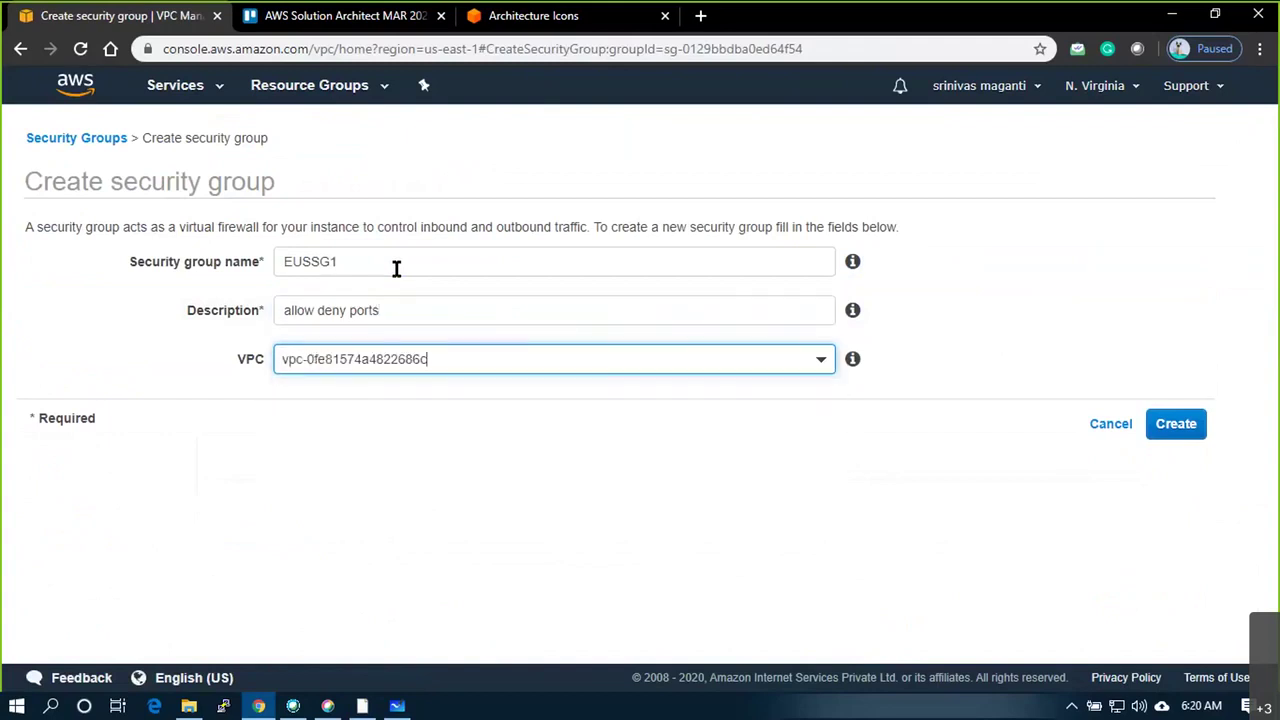
pyautogui.click(1175, 424)
pyautogui.click(887, 350)
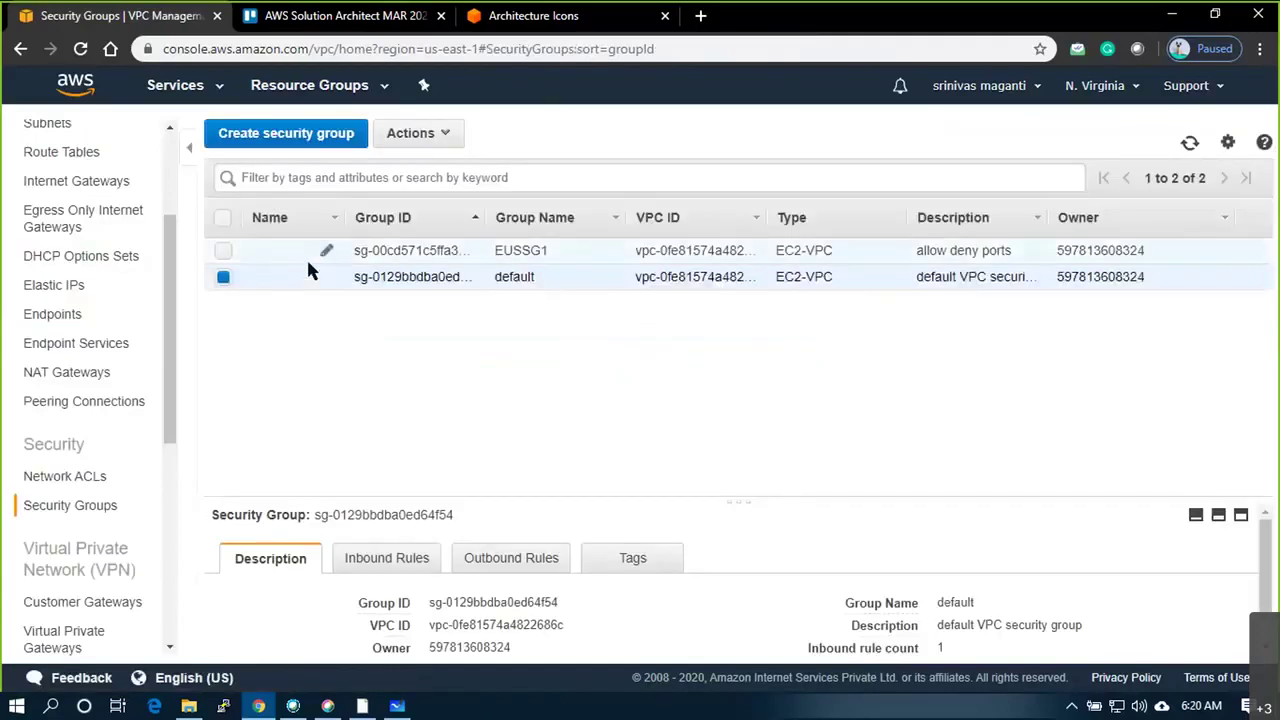
# Set the name tag of security group EUSSG1 to EUS_SG1
pyautogui.click(309, 251)
pyautogui.click(323, 250)
pyautogui.write('EUS_SG1')
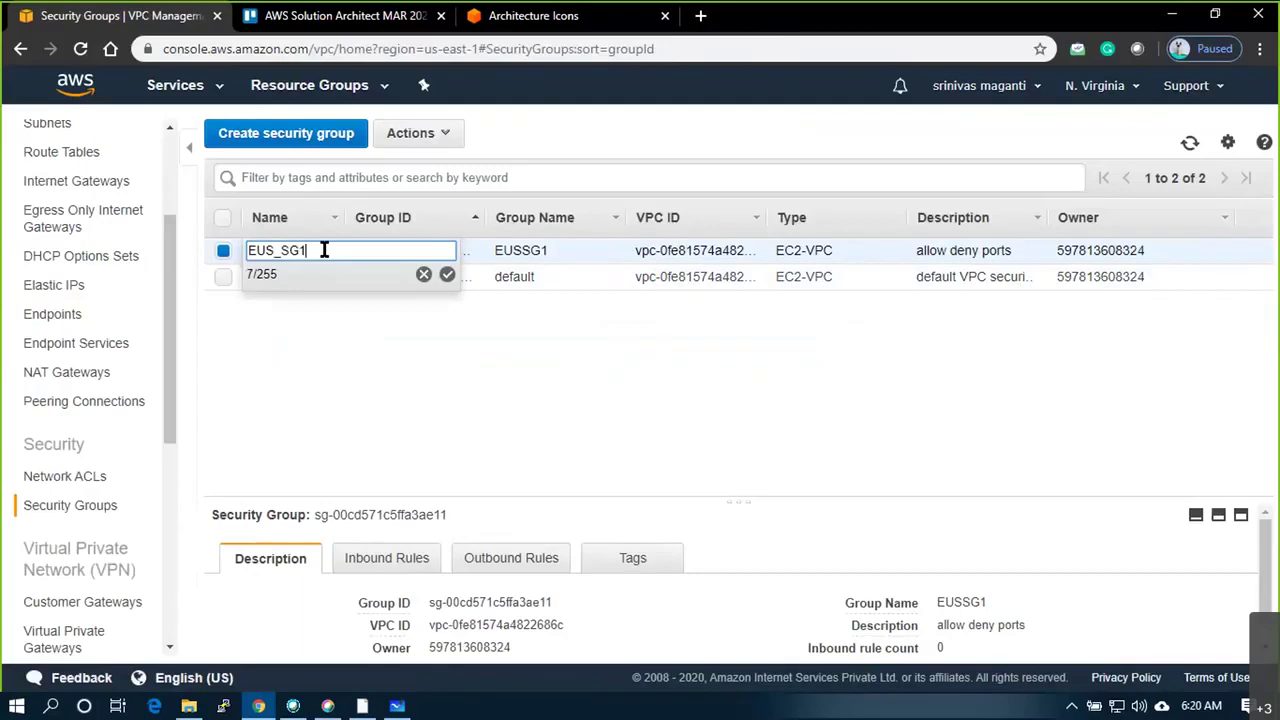
pyautogui.press('Return')
# Add an inbound rule to EUS_SG1 allowing All ICMP - IPv4 from Anywhere
pyautogui.click(392, 560)
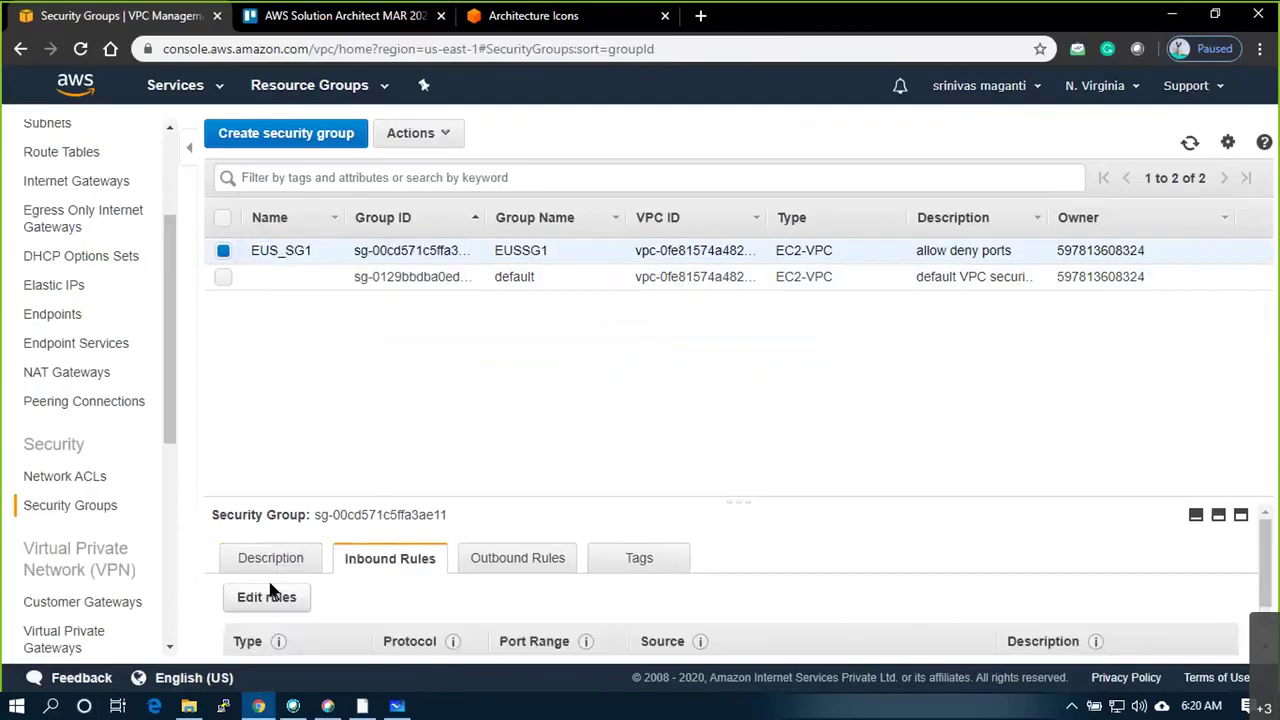
pyautogui.click(266, 596)
pyautogui.click(62, 357)
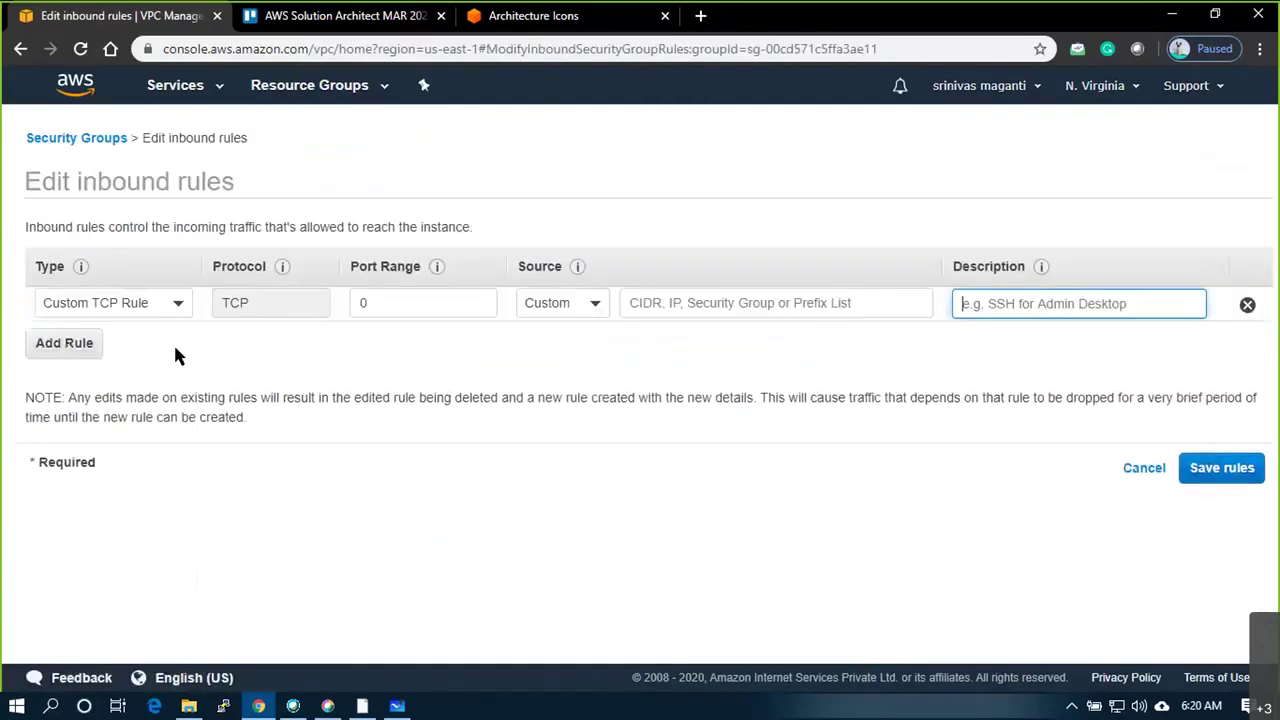
pyautogui.click(173, 304)
pyautogui.write('icmp')
pyautogui.click(80, 415)
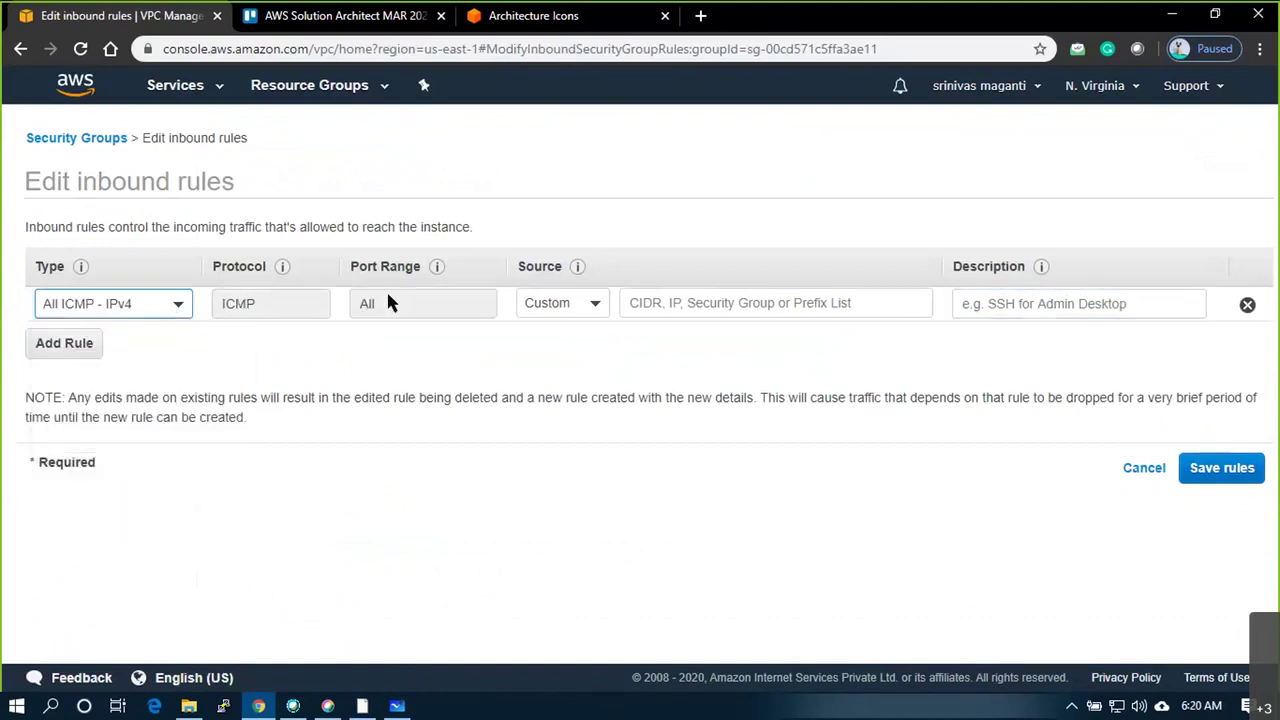
pyautogui.click(552, 305)
pyautogui.click(551, 364)
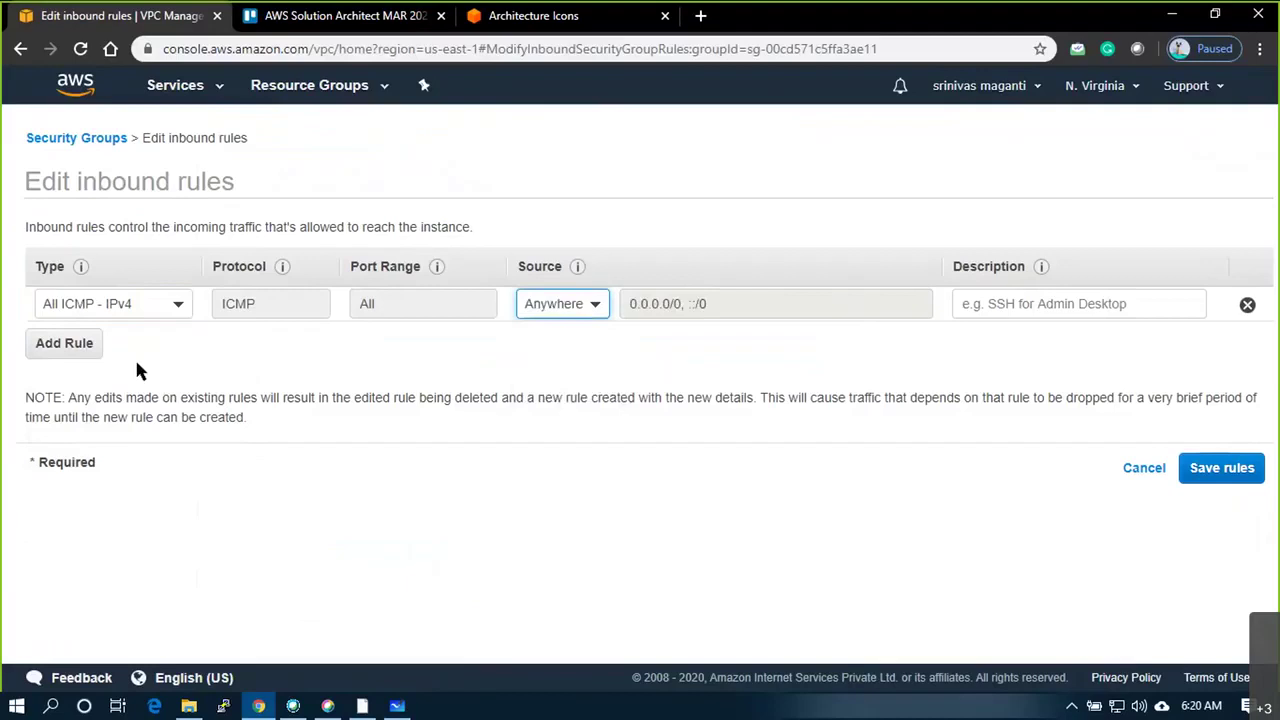
# Add an inbound SSH rule with My IP as the source to EUS_SG1 and save the rules
pyautogui.click(64, 343)
pyautogui.click(103, 338)
pyautogui.write('ssh')
pyautogui.click(62, 408)
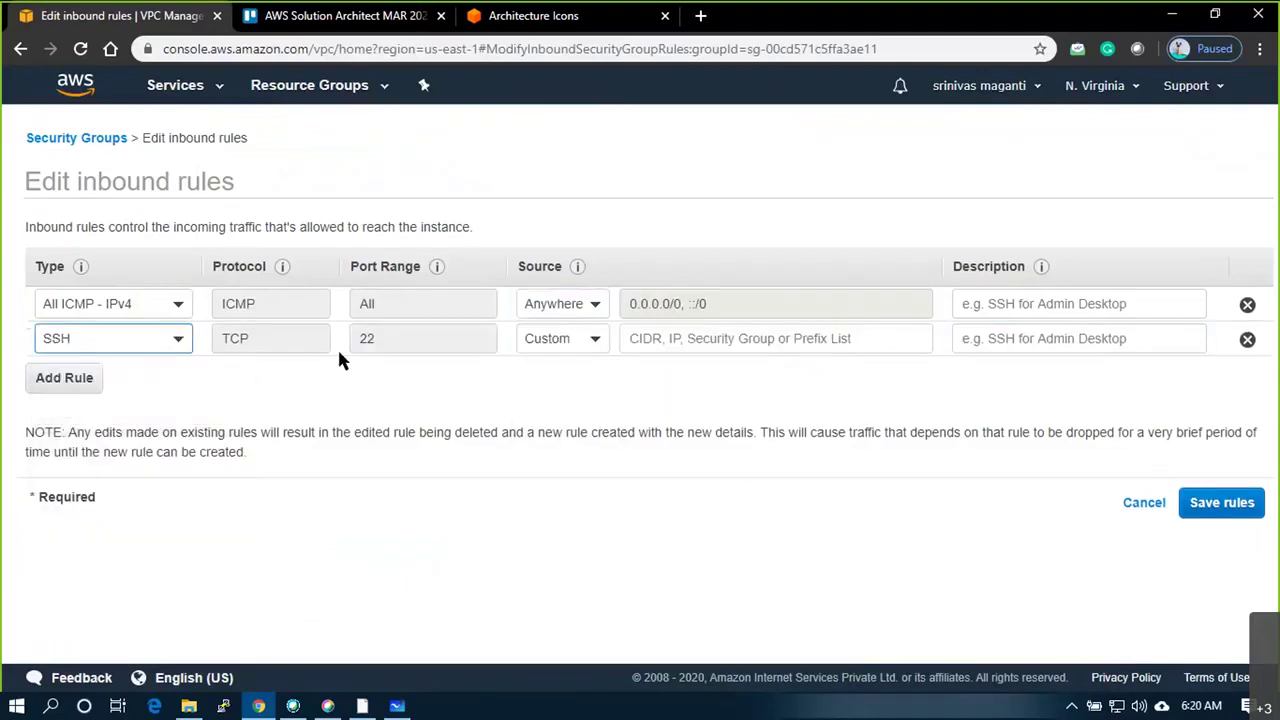
pyautogui.click(546, 343)
pyautogui.click(553, 426)
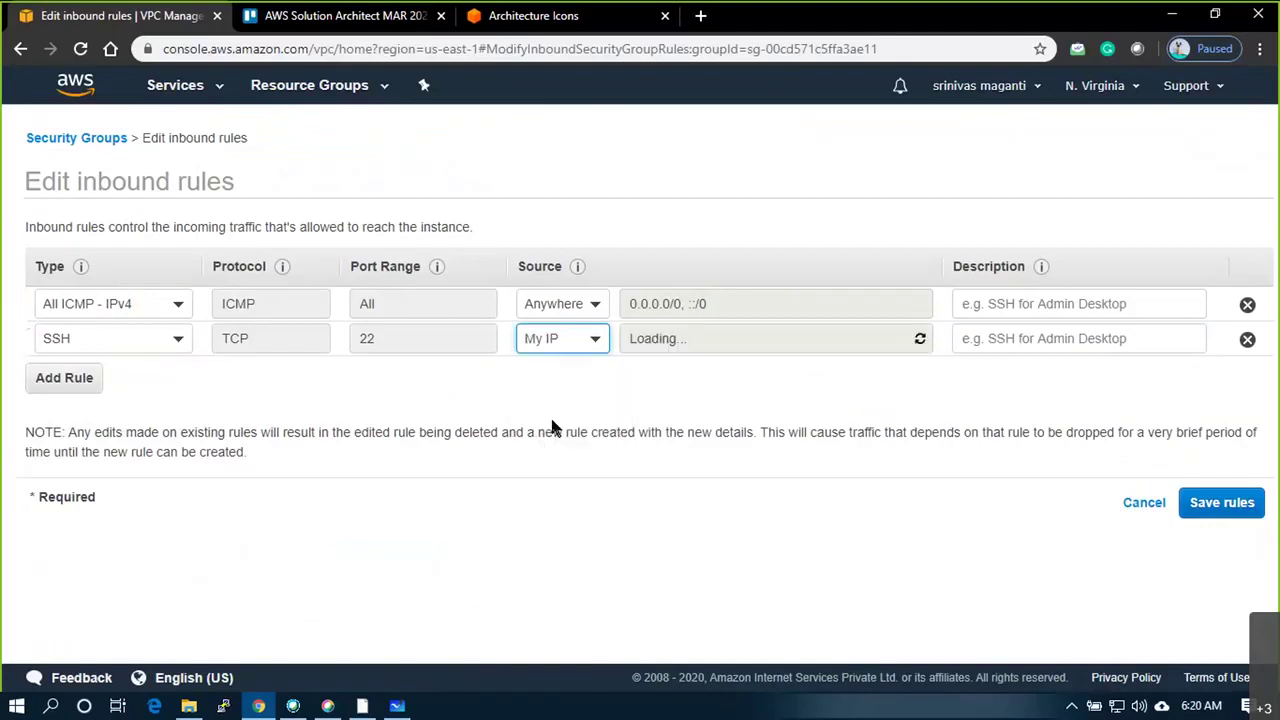
pyautogui.click(1200, 503)
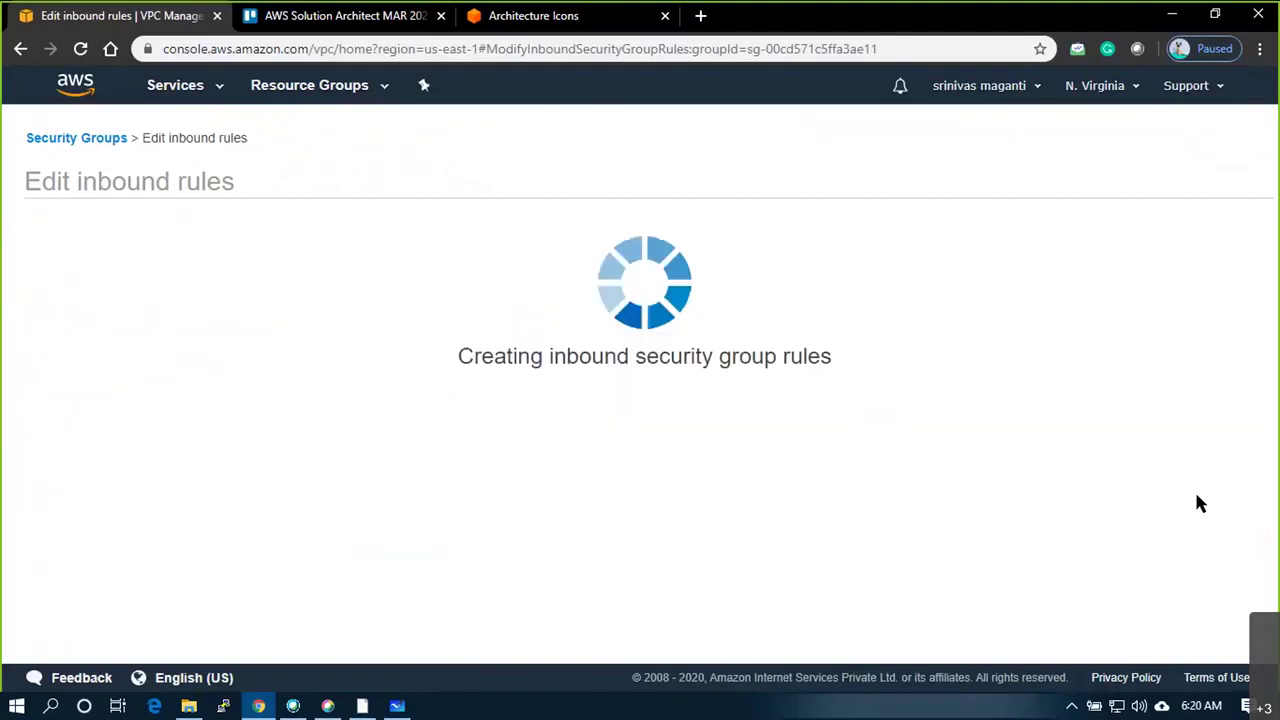
pyautogui.click(884, 300)
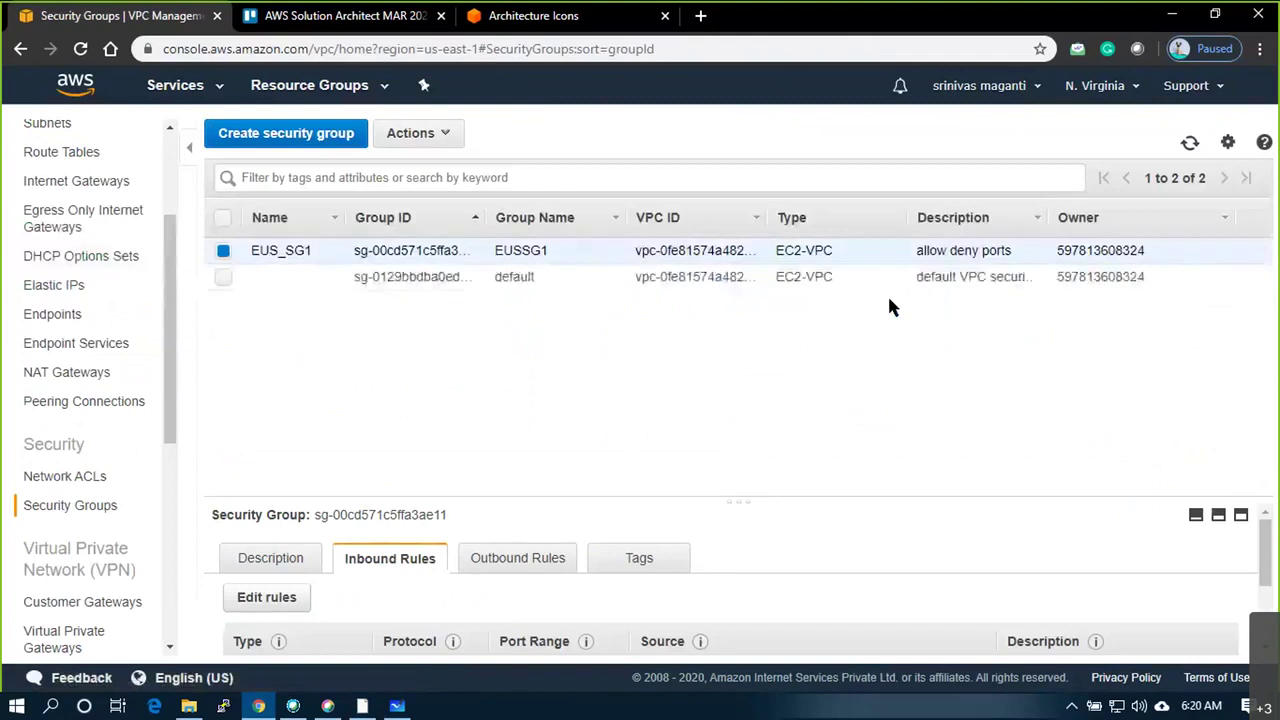
pyautogui.scroll(-3, 690, 526)
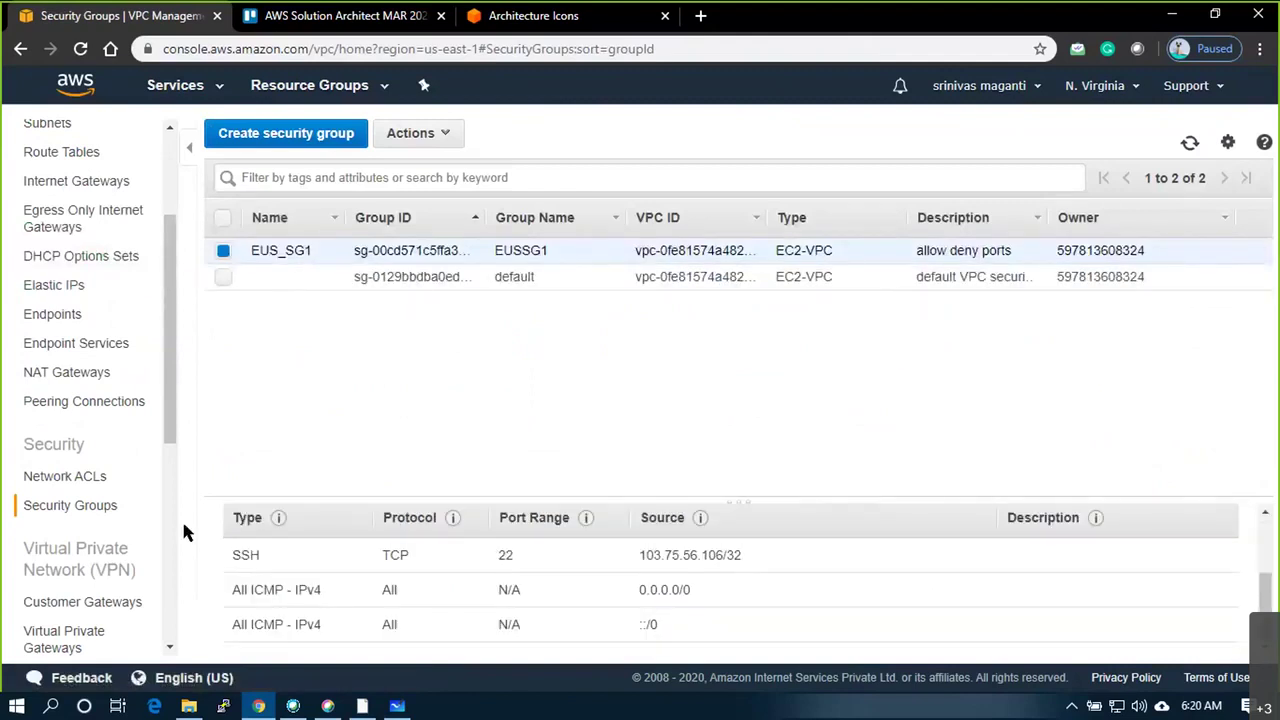
pyautogui.scroll(2, 120, 246)
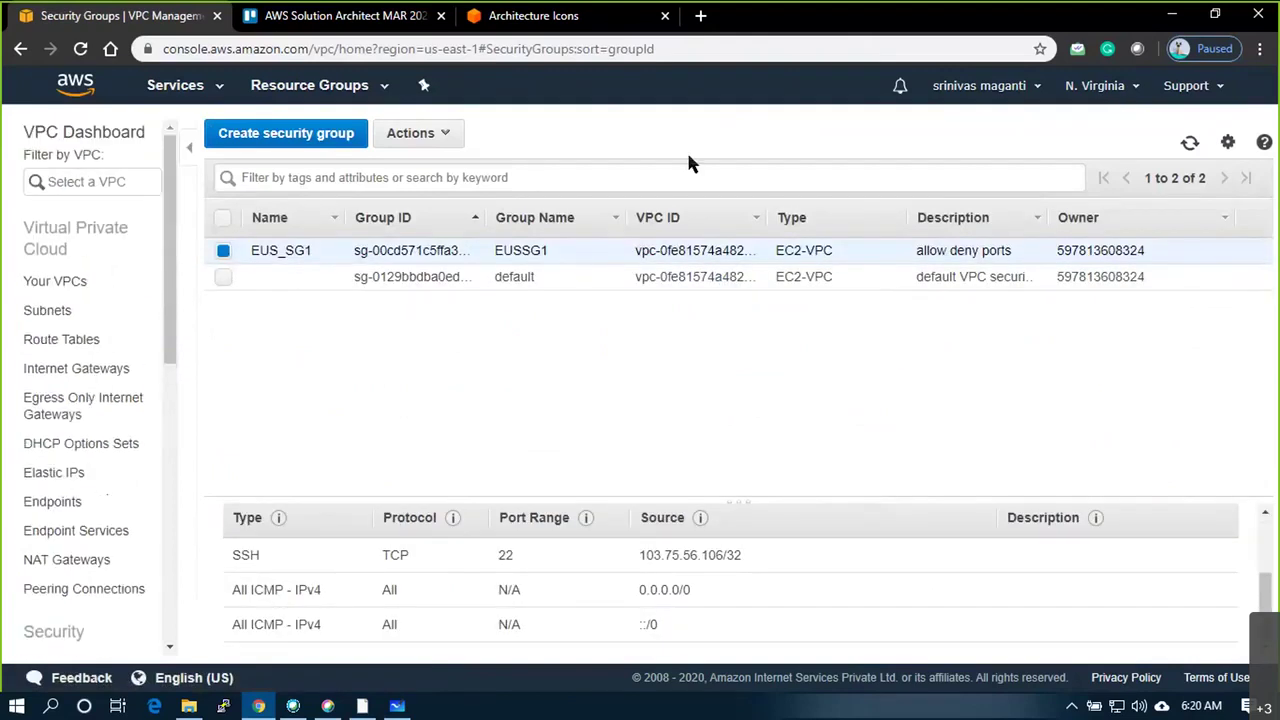
# Start launching an EC2 instance from the Amazon Linux AMI 2018.03.0 image
pyautogui.click(179, 103)
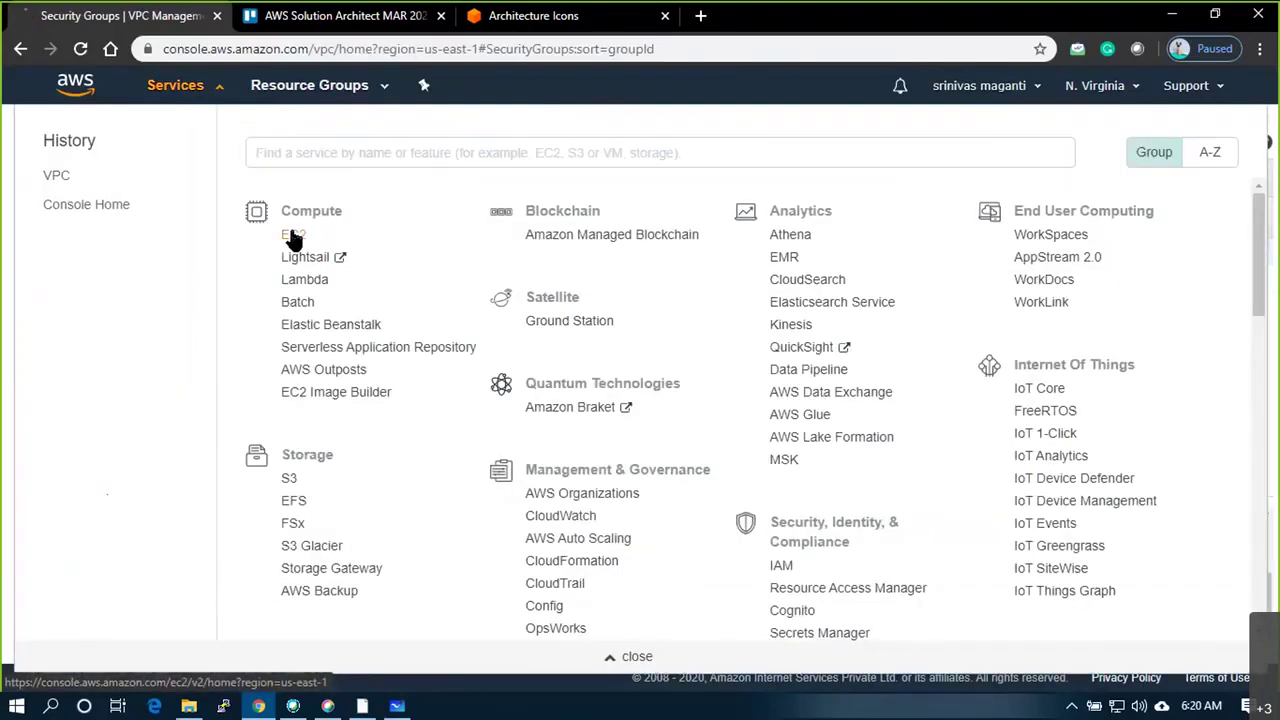
pyautogui.click(292, 236)
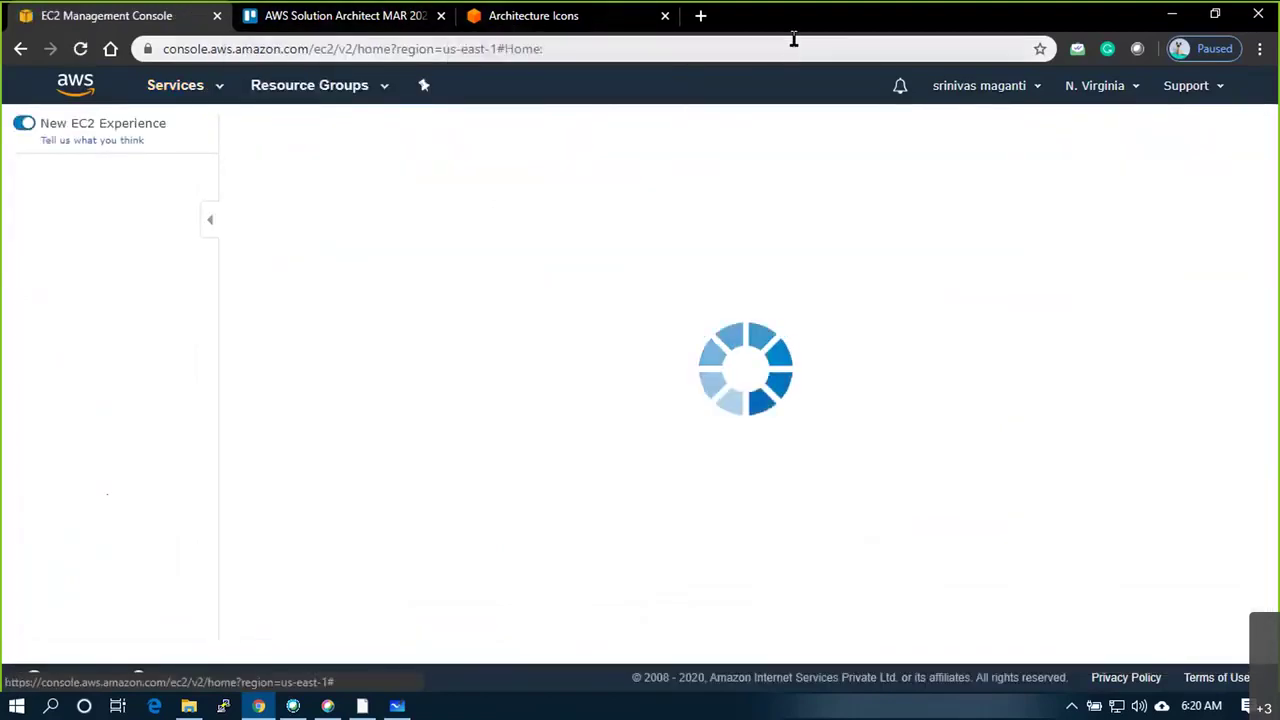
pyautogui.click(68, 344)
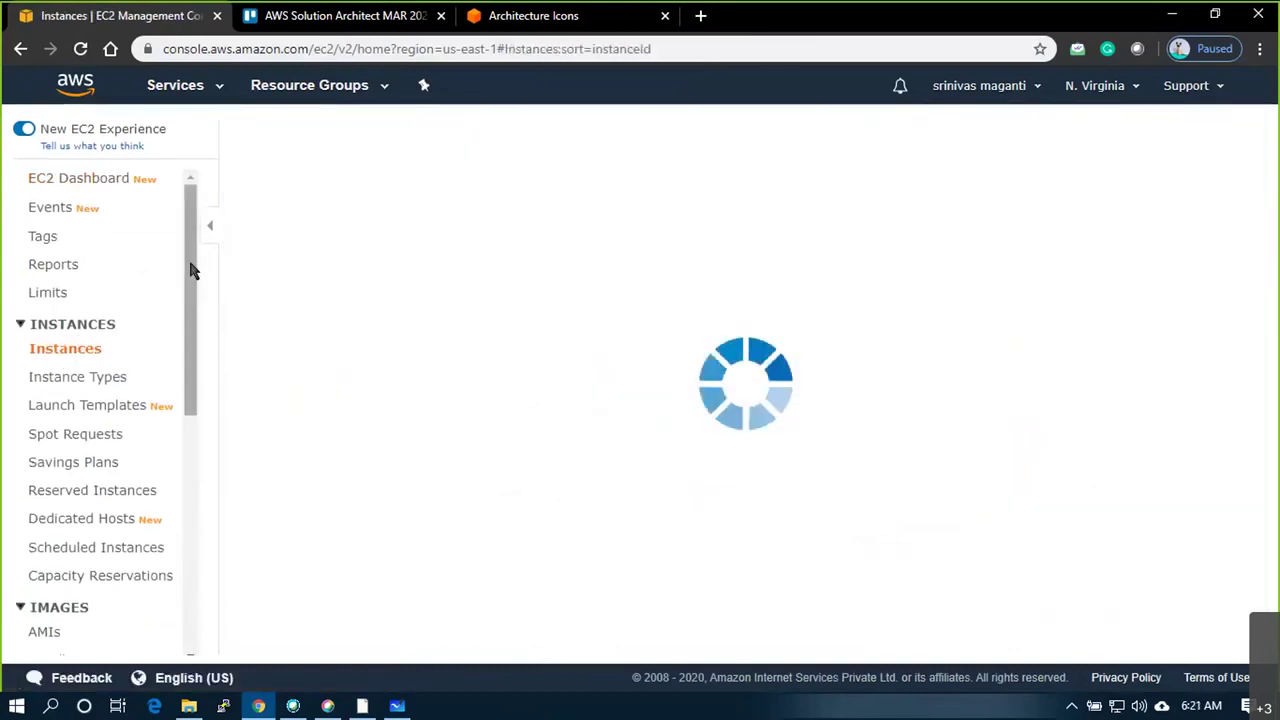
pyautogui.click(704, 326)
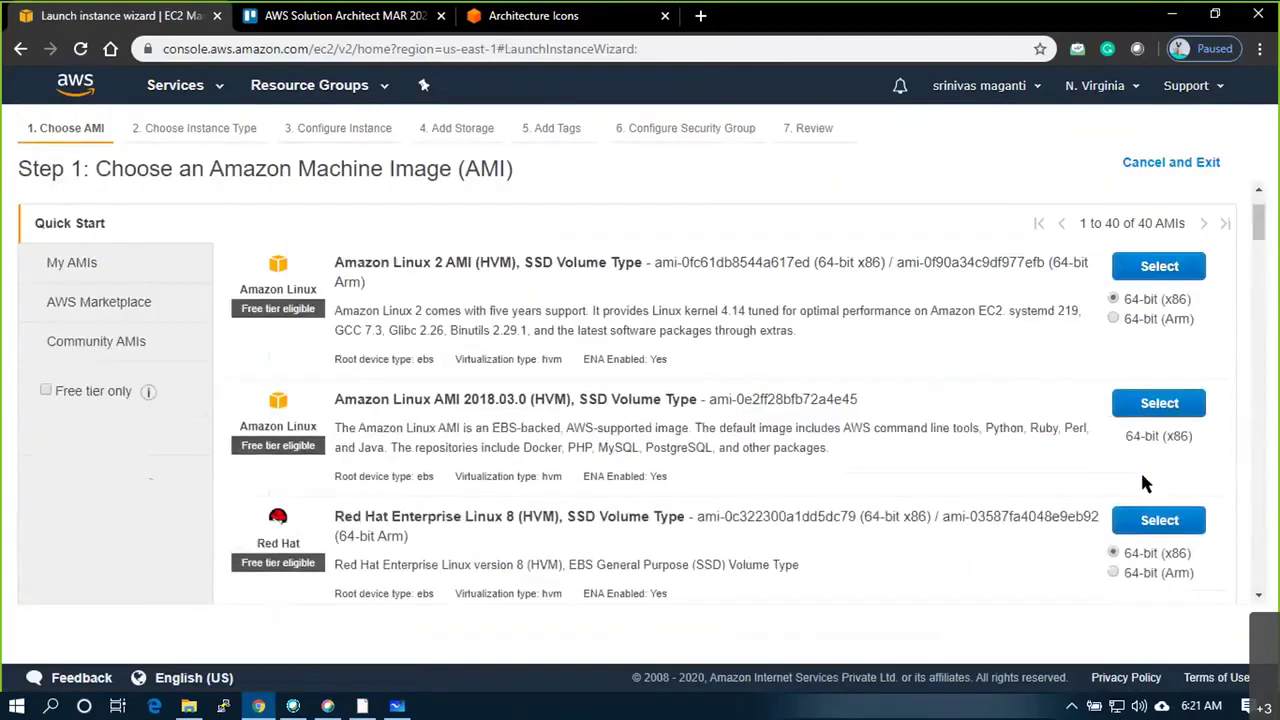
pyautogui.click(1152, 407)
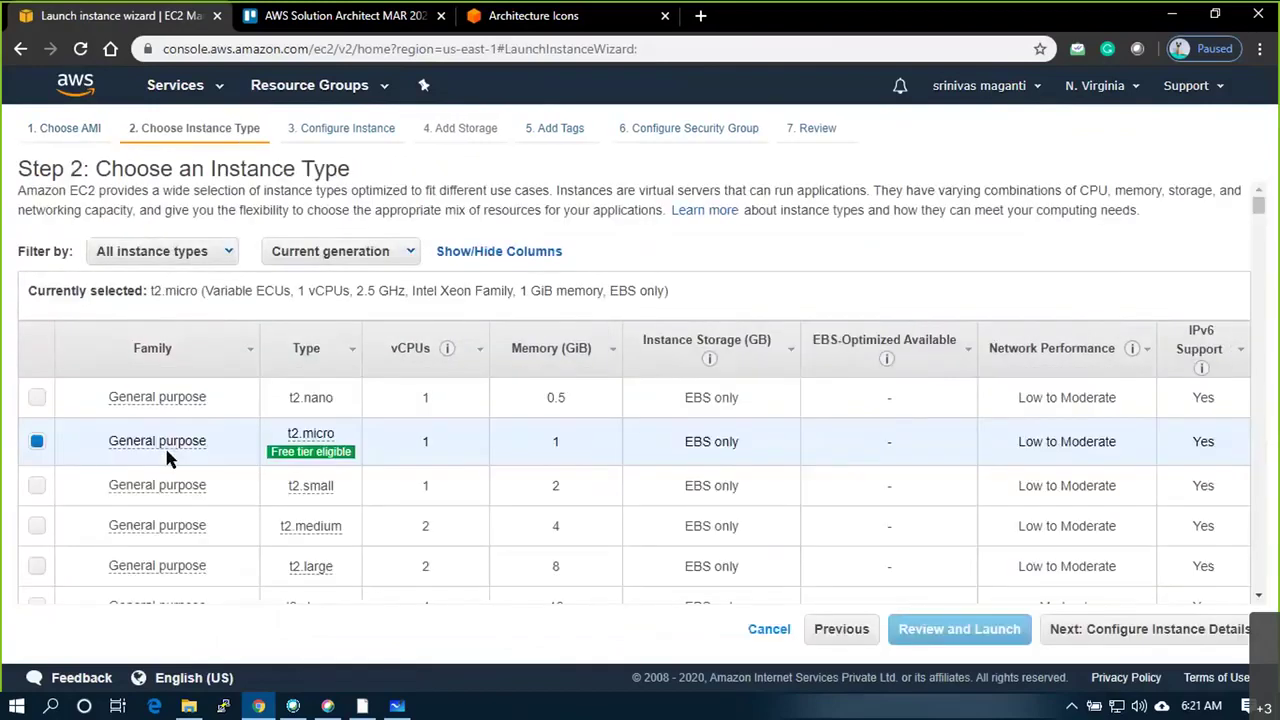
# Keep the t2.micro type and place the instance in EUSVPC1 on subnet EUS_SUB1 with Auto-assign Public IP enabled
pyautogui.click(1103, 636)
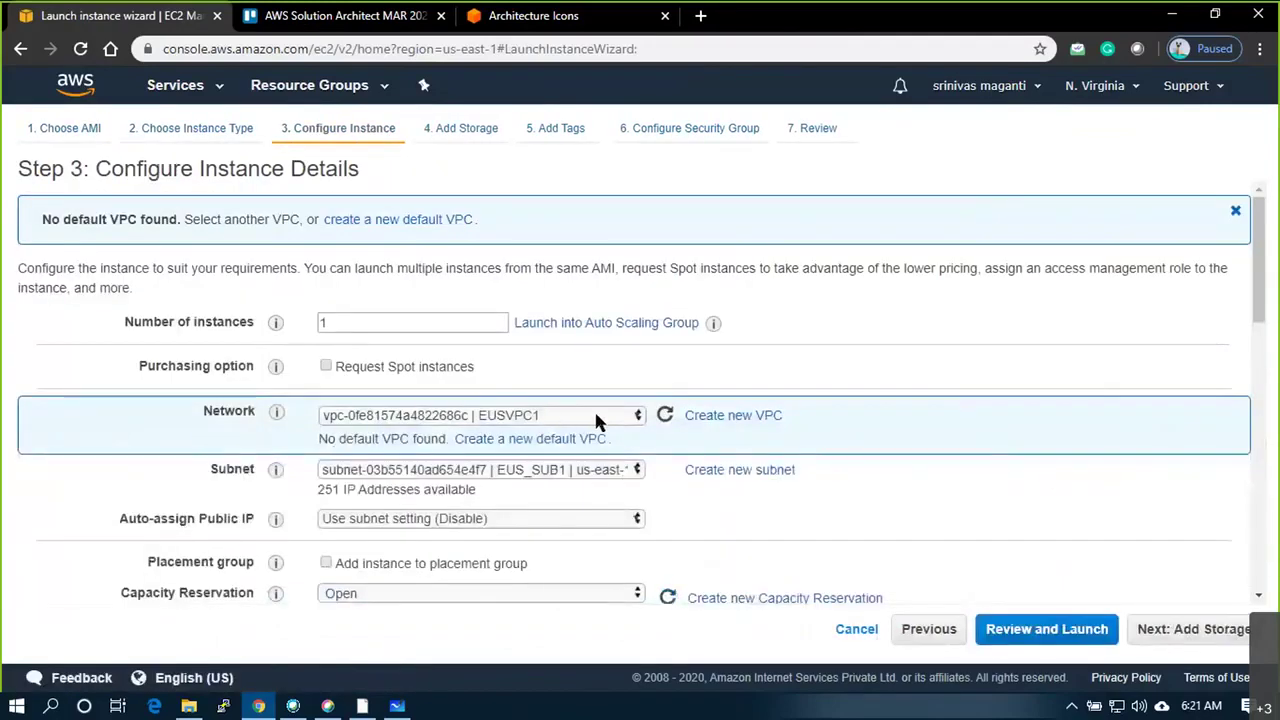
pyautogui.click(618, 413)
pyautogui.click(618, 432)
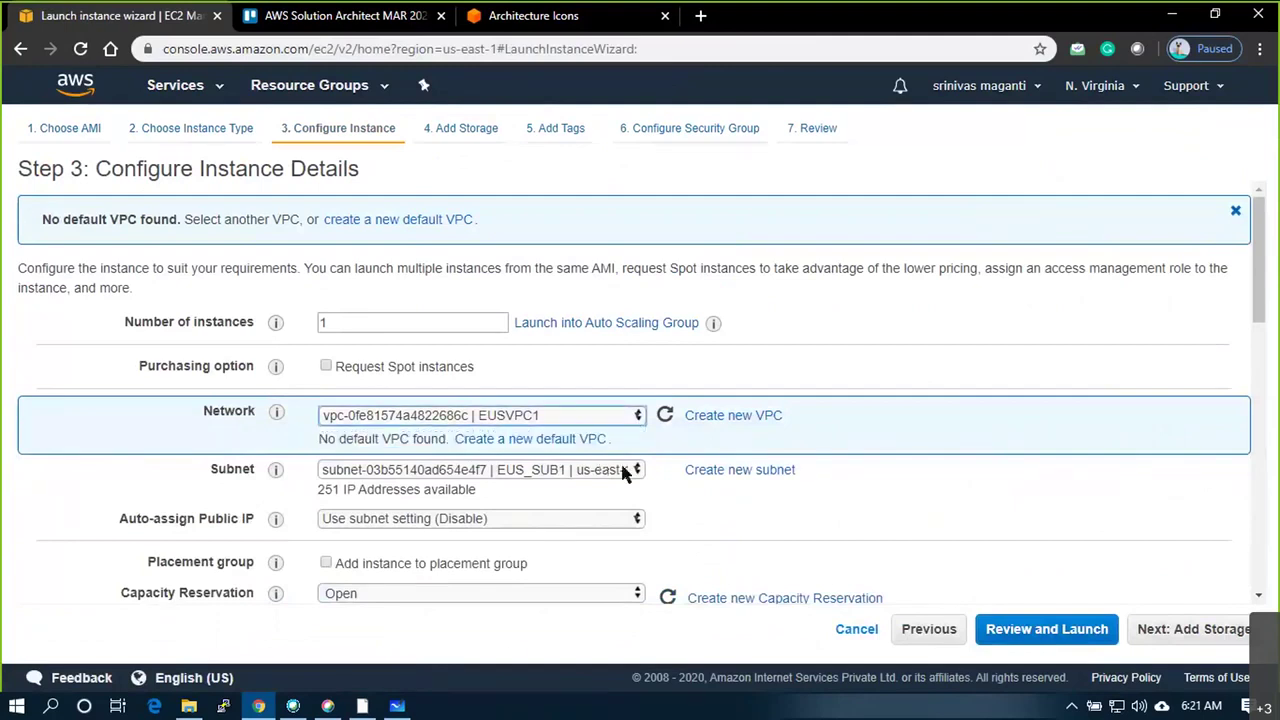
pyautogui.click(620, 466)
pyautogui.click(520, 488)
pyautogui.click(460, 518)
pyautogui.click(391, 554)
# Set the primary IP of network interface eth0 to 10.1.1.100 and continue to the storage settings
pyautogui.scroll(-4, 450, 466)
pyautogui.scroll(-3, 452, 466)
pyautogui.click(450, 487)
pyautogui.write('10.1.1.100')
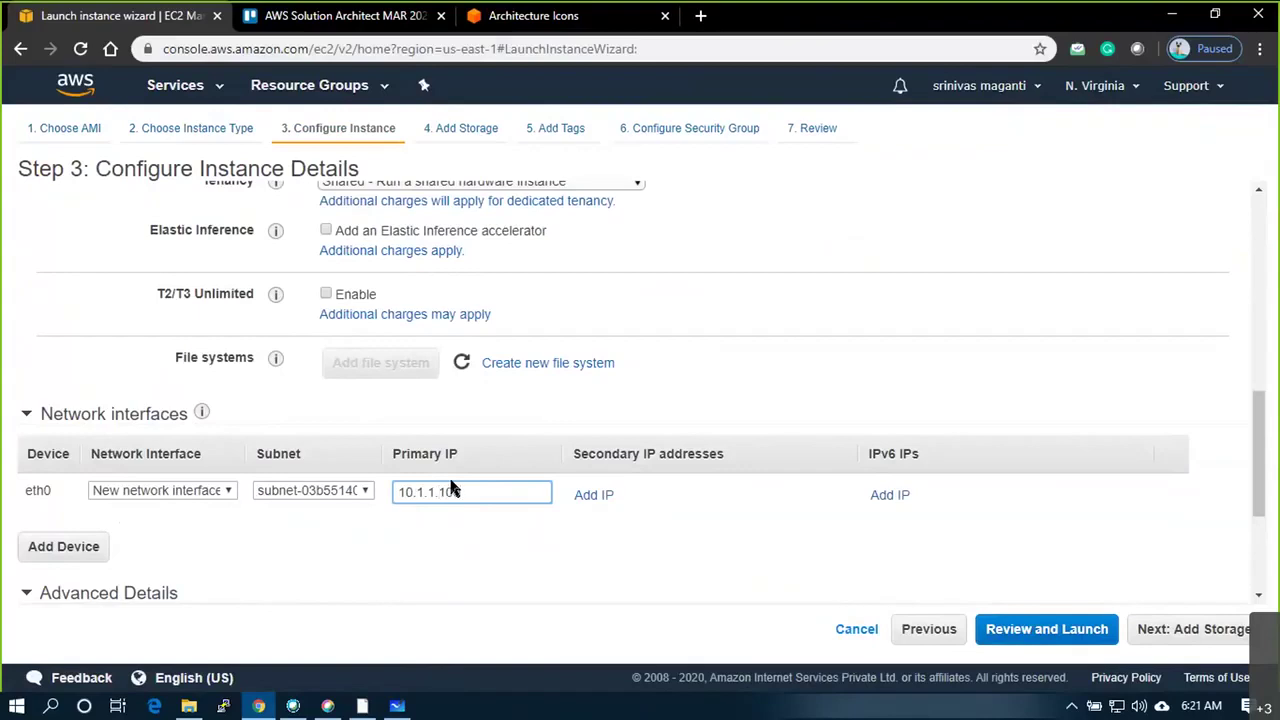
pyautogui.click(1145, 628)
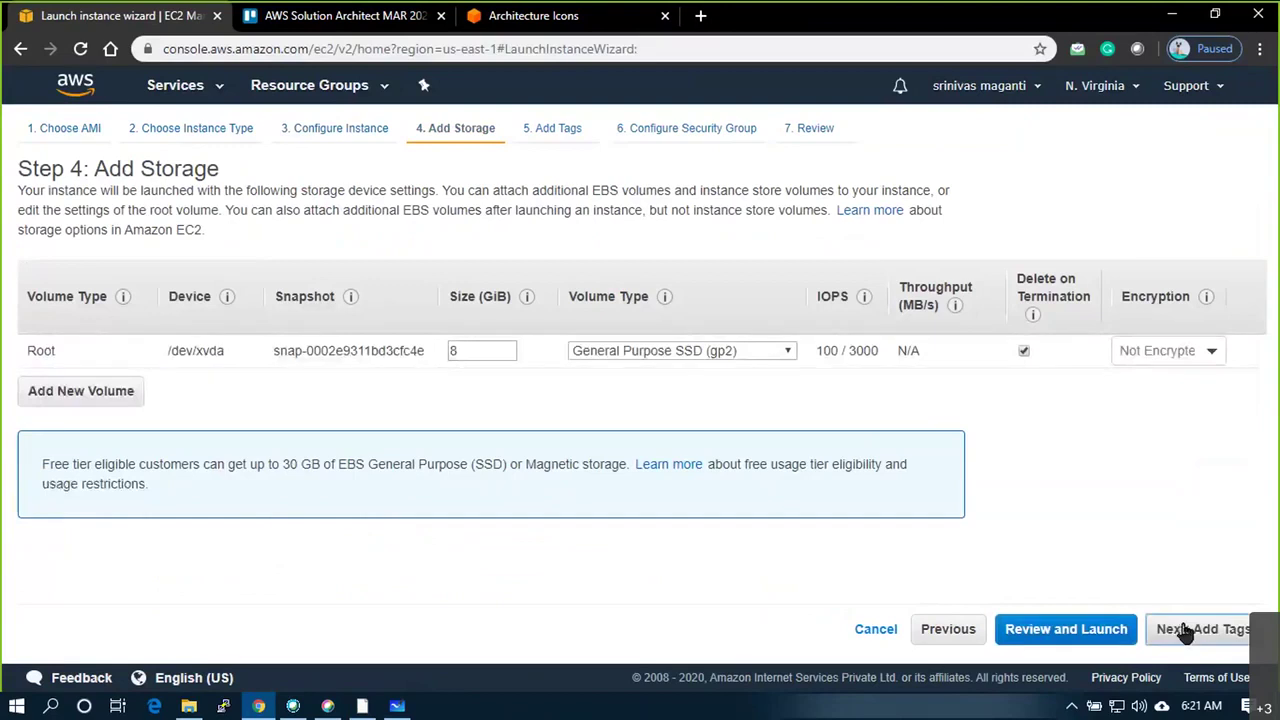
# Keep the default storage, add no tags, assign the existing security group EUSSG1 and proceed to the launch review
pyautogui.click(1188, 629)
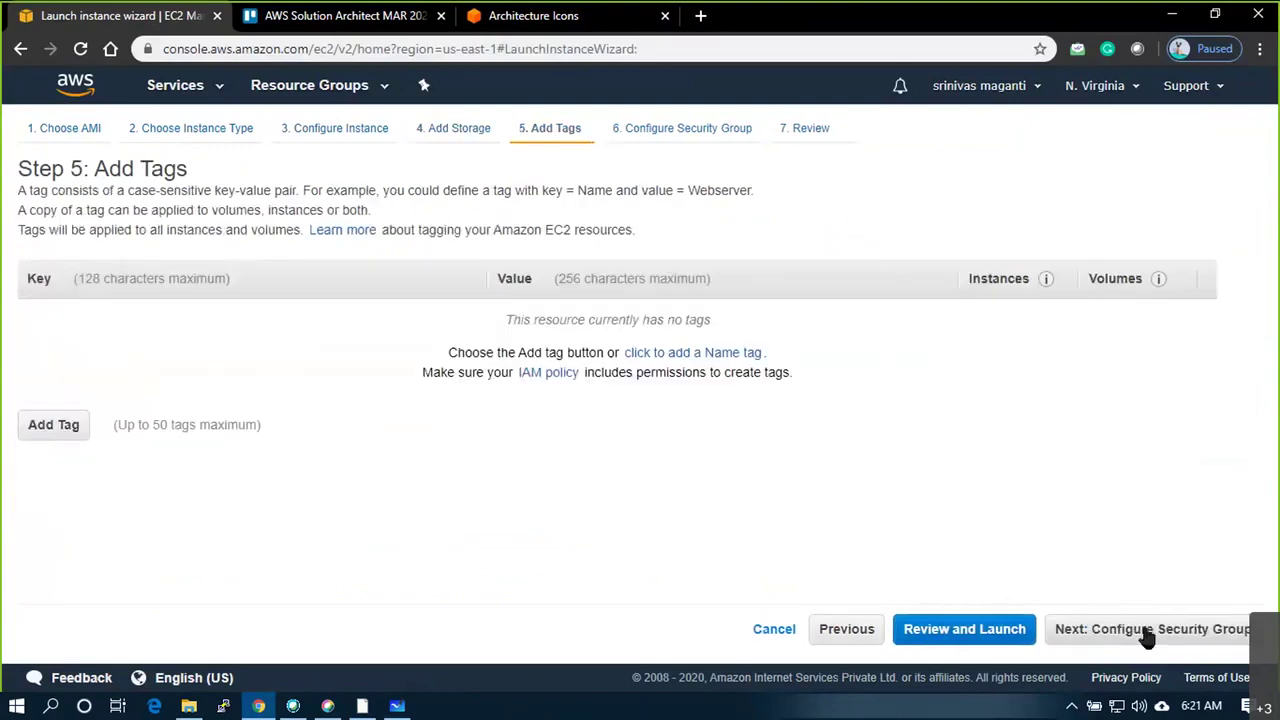
pyautogui.click(1100, 632)
pyautogui.click(303, 285)
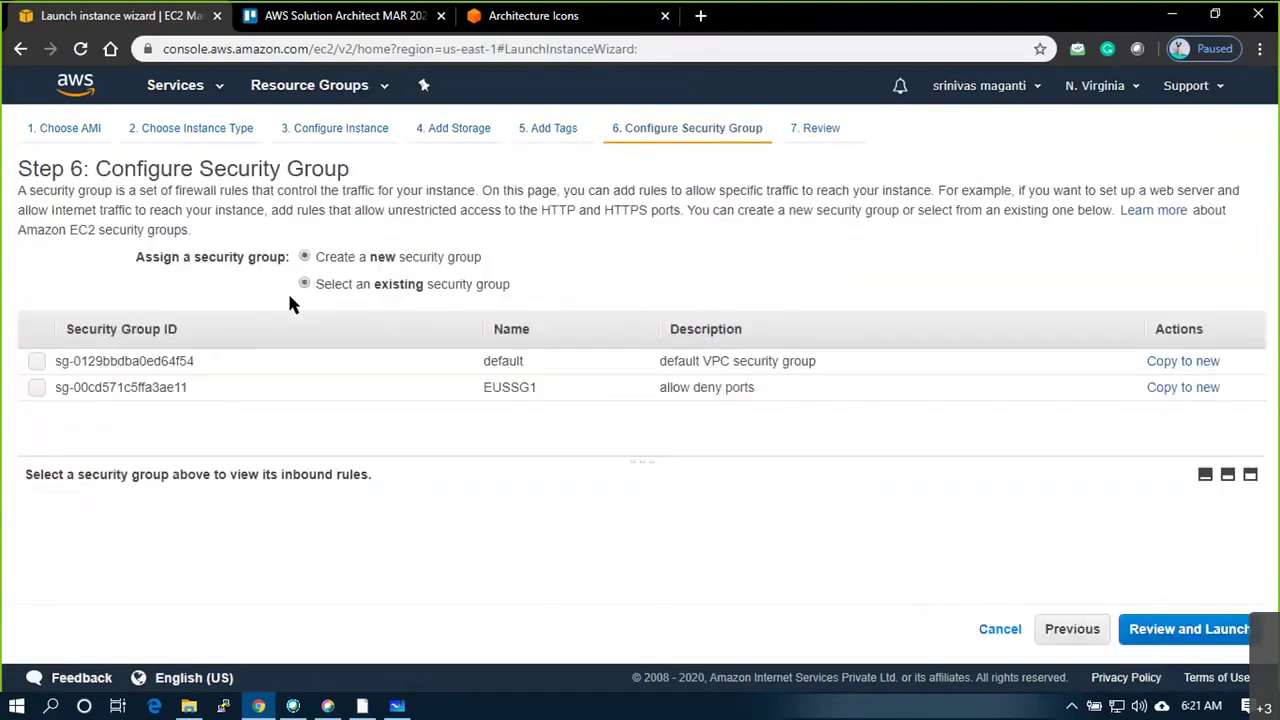
pyautogui.click(37, 388)
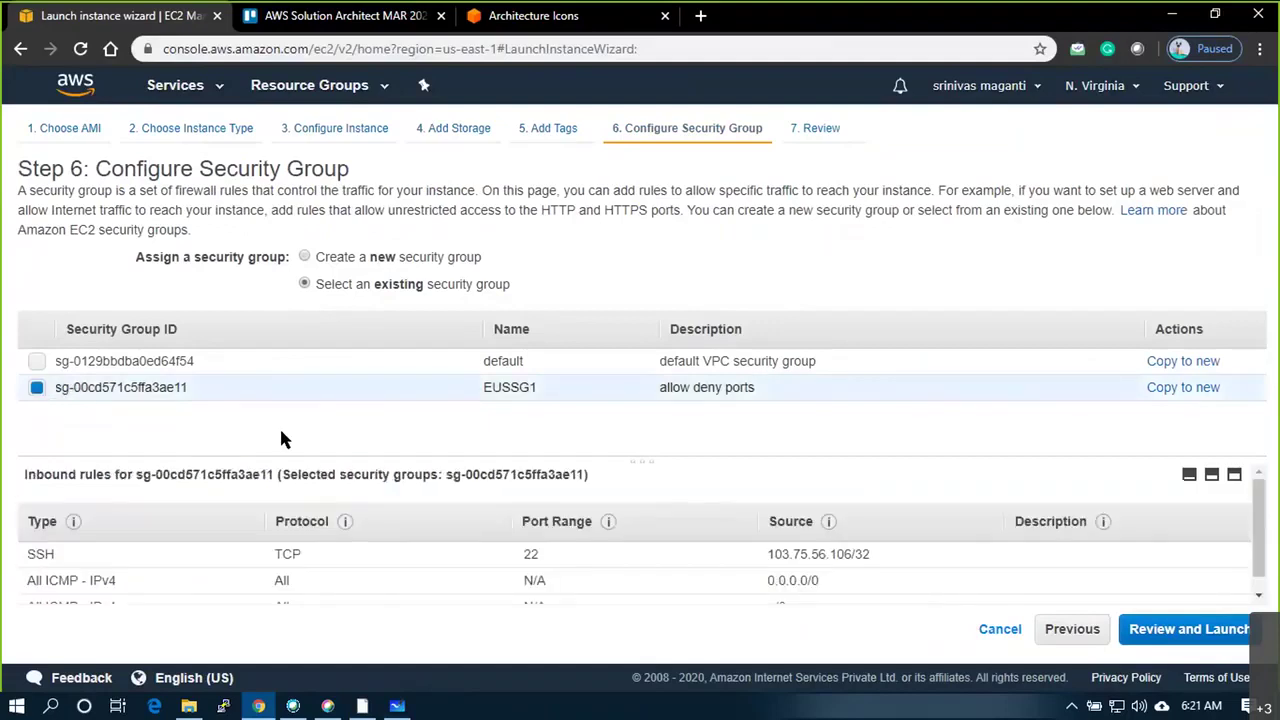
pyautogui.click(1188, 629)
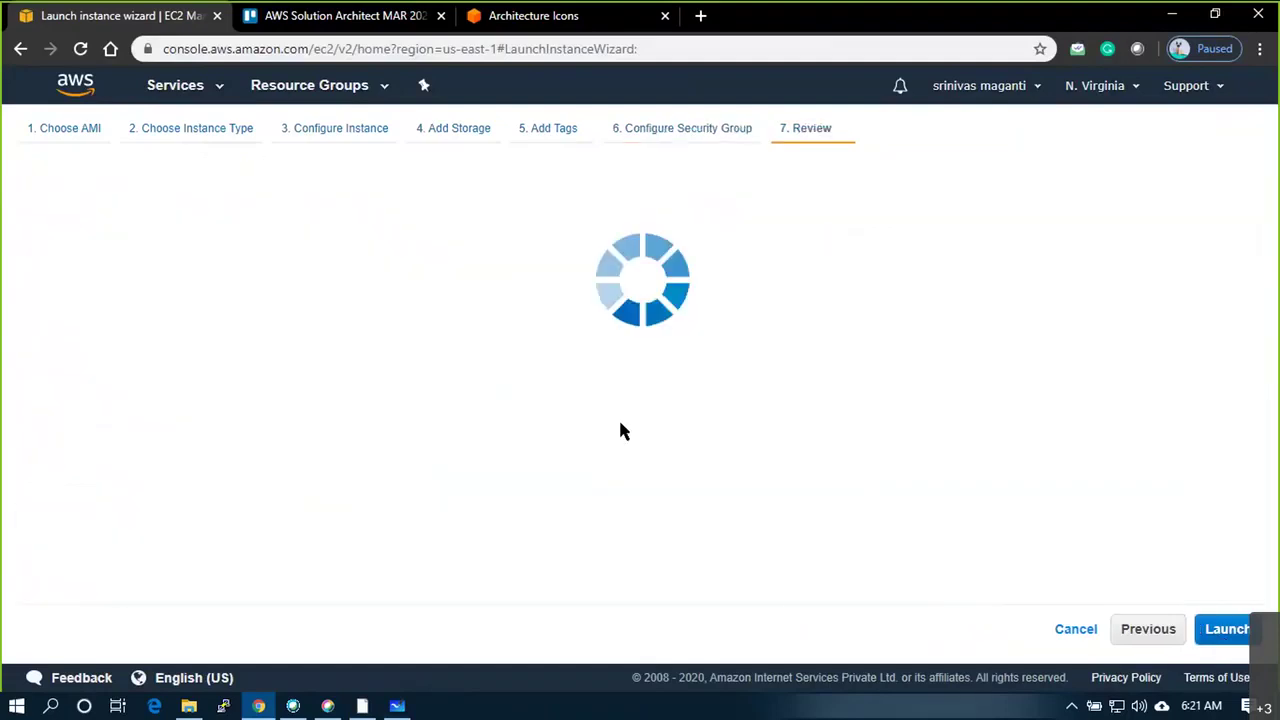
# Launch the instance with the existing key pair awsmar20 and show it in the unfiltered instances list
pyautogui.click(1222, 638)
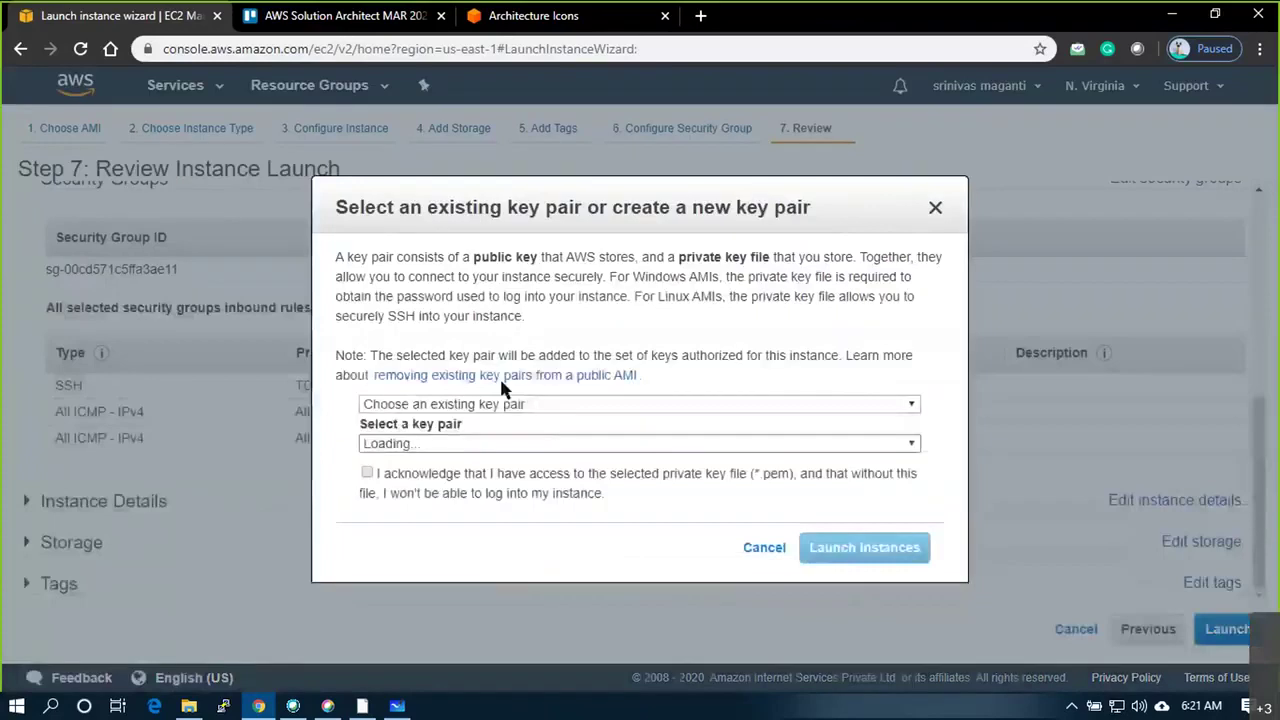
pyautogui.click(367, 473)
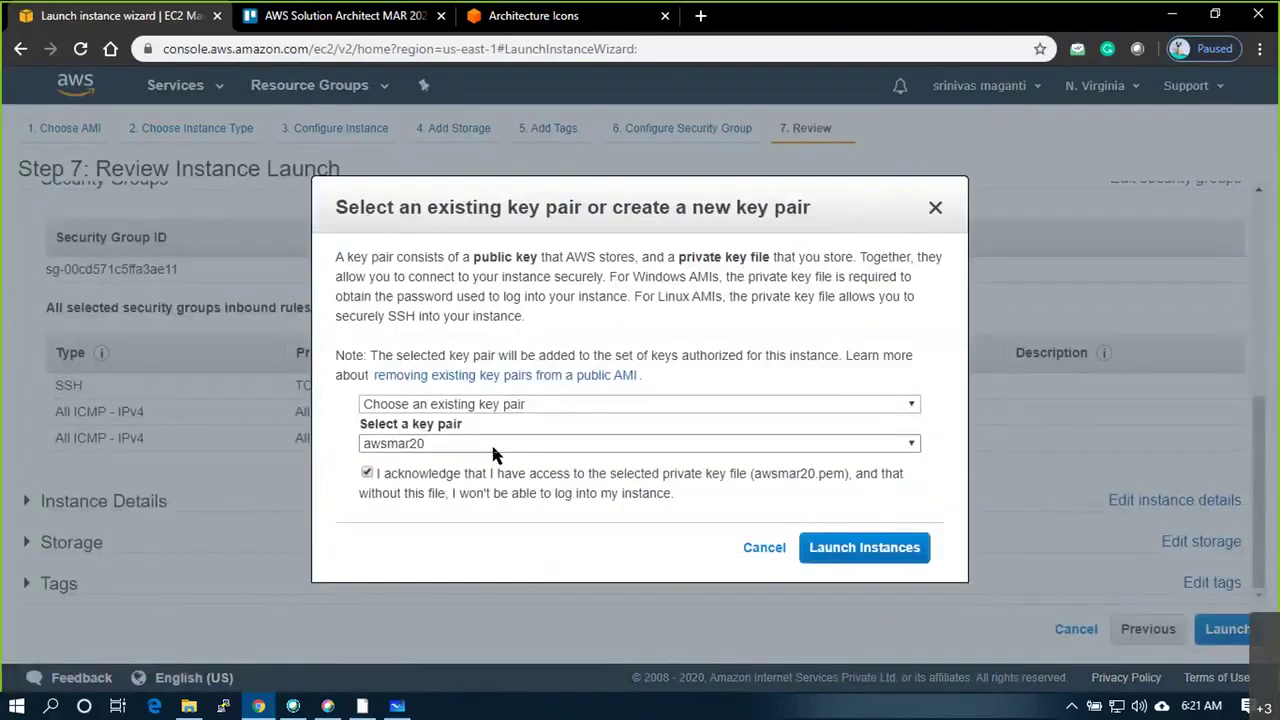
pyautogui.click(838, 552)
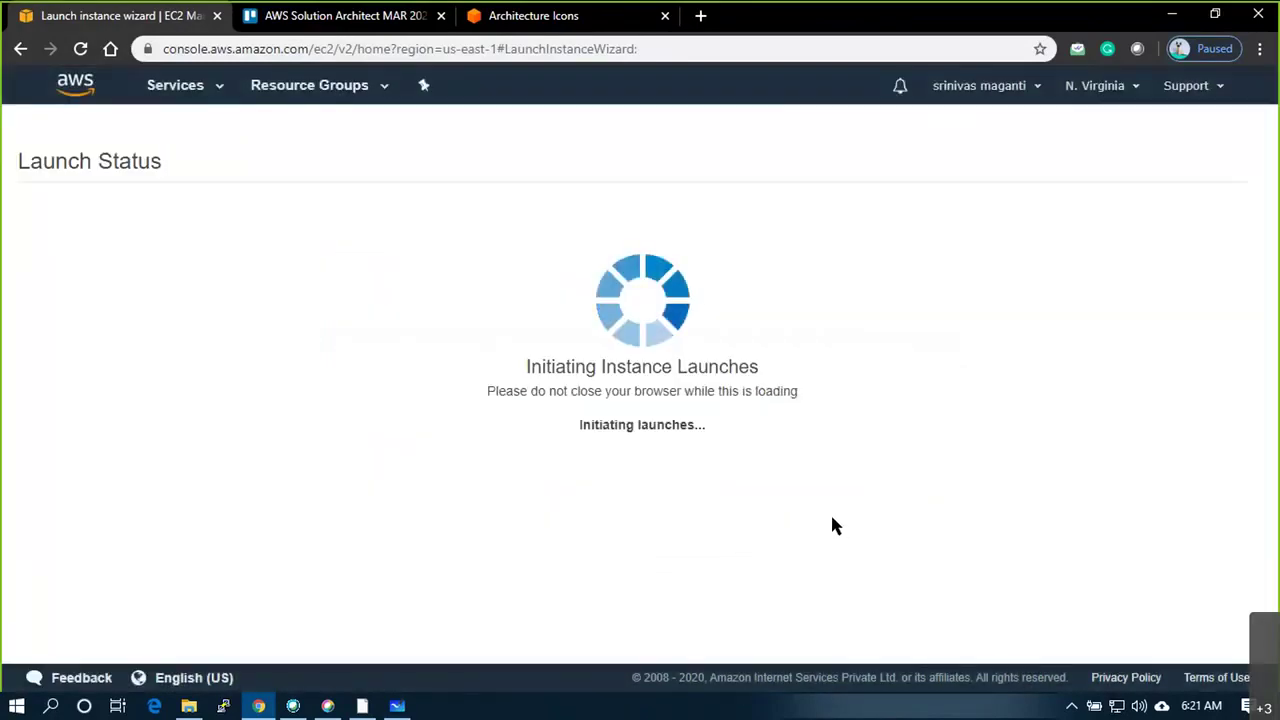
pyautogui.click(401, 268)
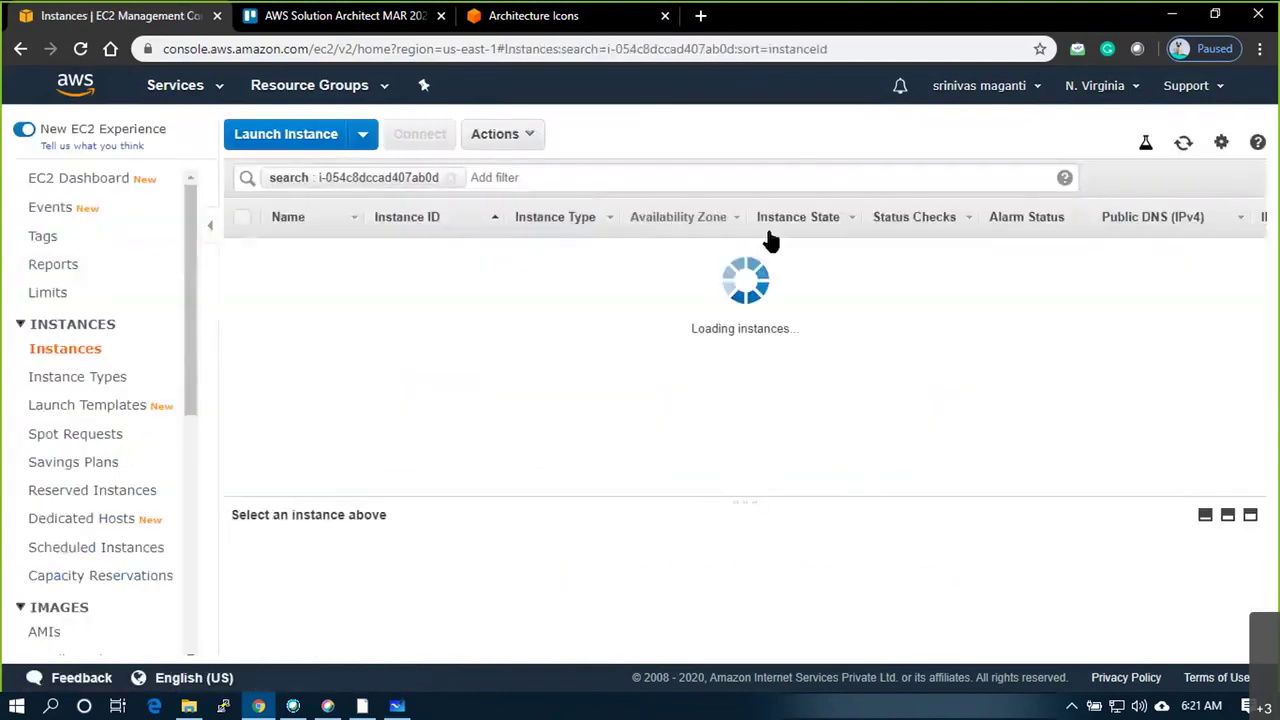
pyautogui.click(451, 177)
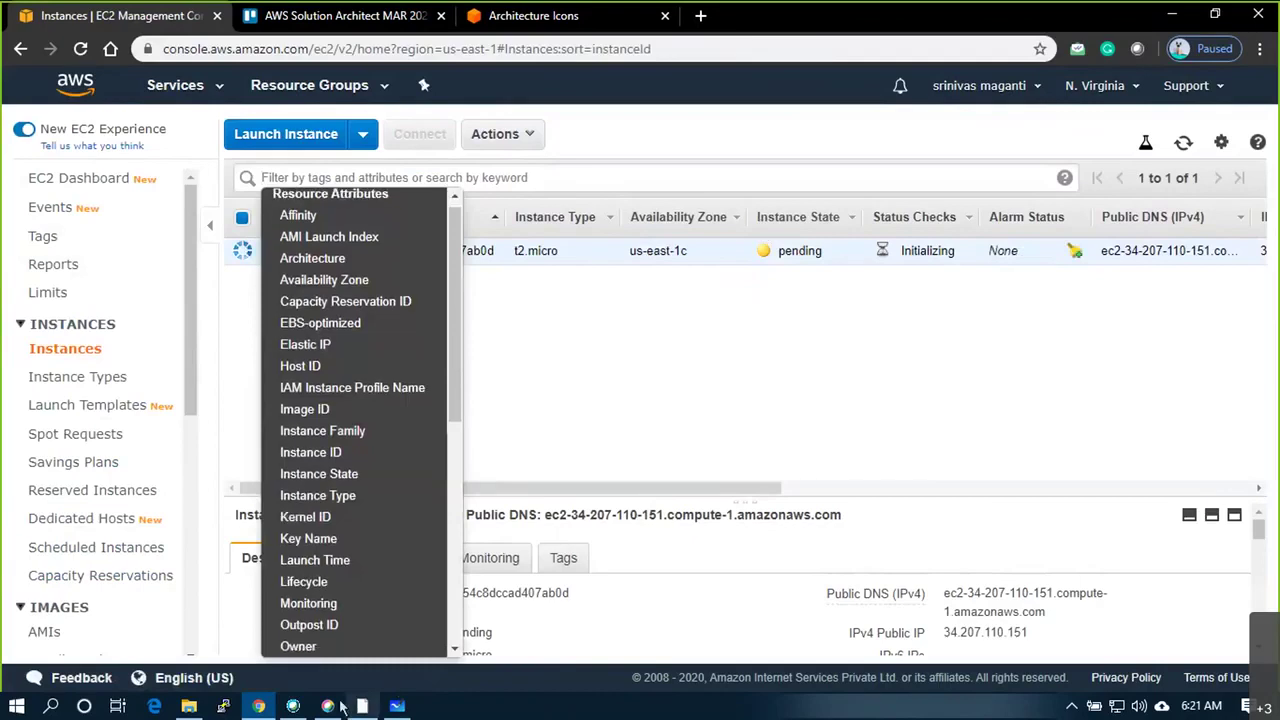
# Switch to Microsoft Whiteboard and draw check marks above VPC3 and above the US-WEST-1 region box
pyautogui.click(398, 707)
pyautogui.moveTo(843, 150); pyautogui.dragTo(866, 137)
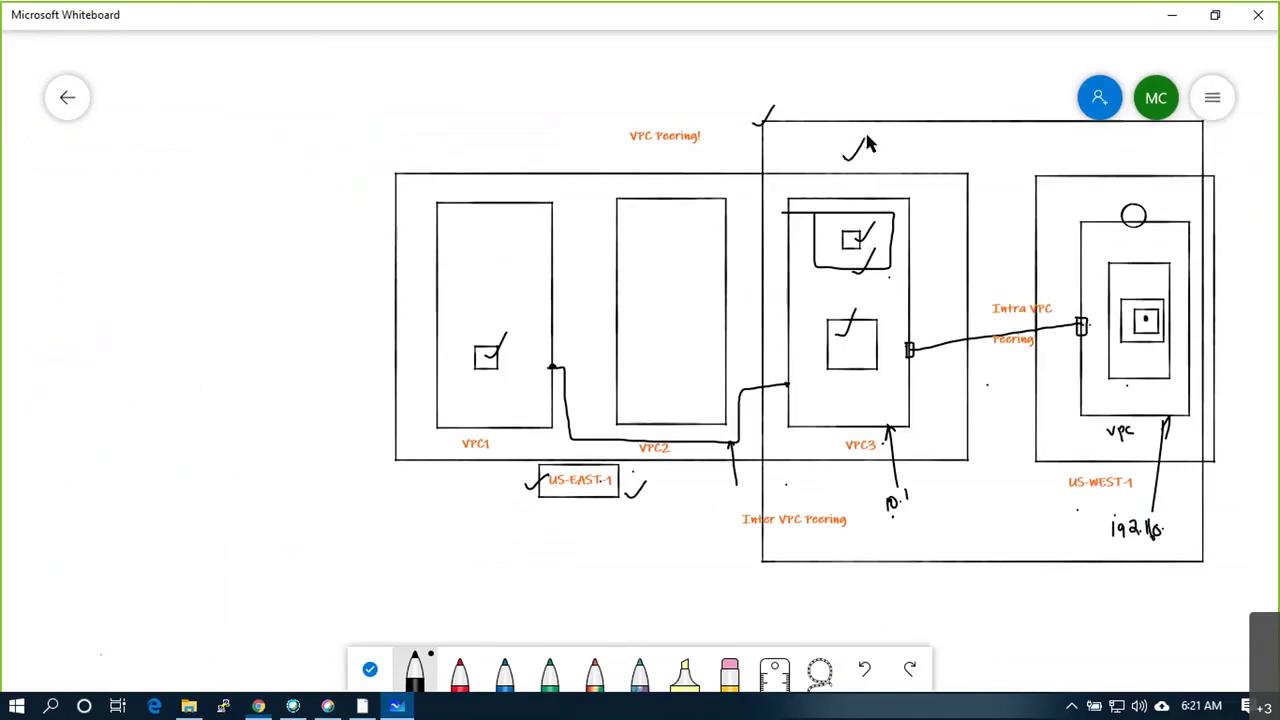
pyautogui.moveTo(1097, 157); pyautogui.dragTo(1146, 132)
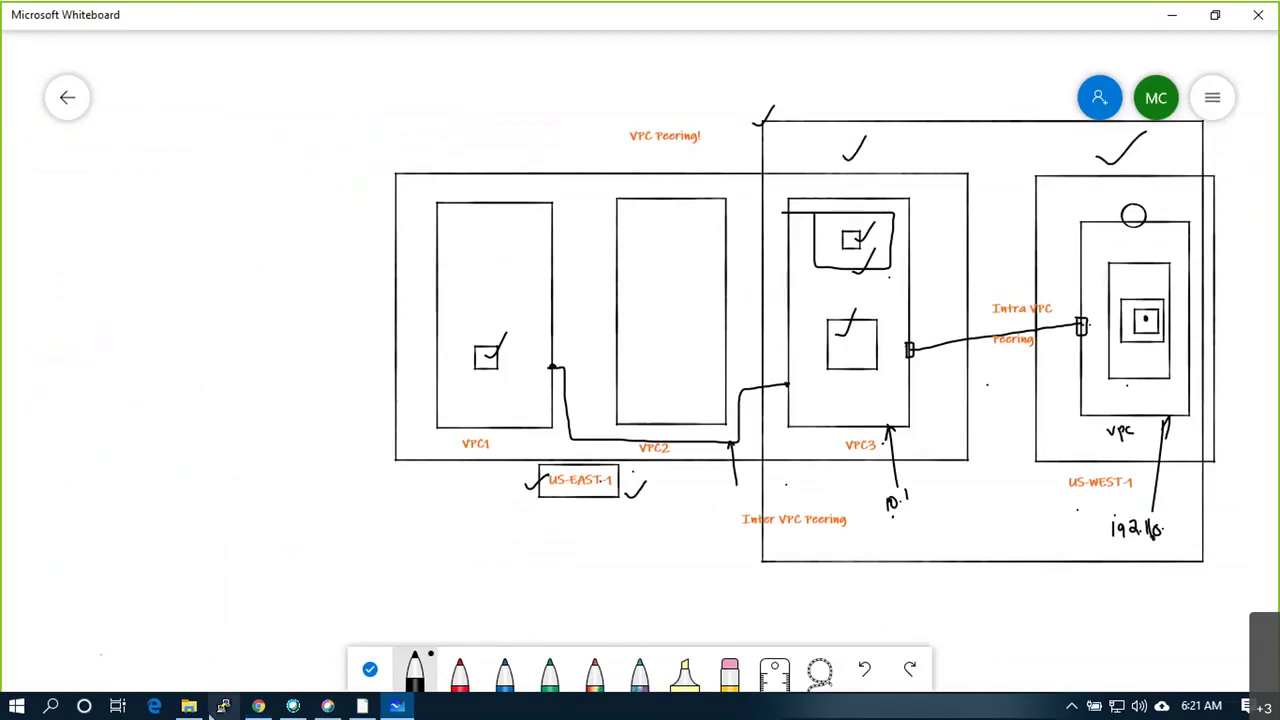
# Return to the AWS console in Chrome and open the US West (N. California) region in a separate tab
pyautogui.click(258, 706)
pyautogui.click(1136, 307)
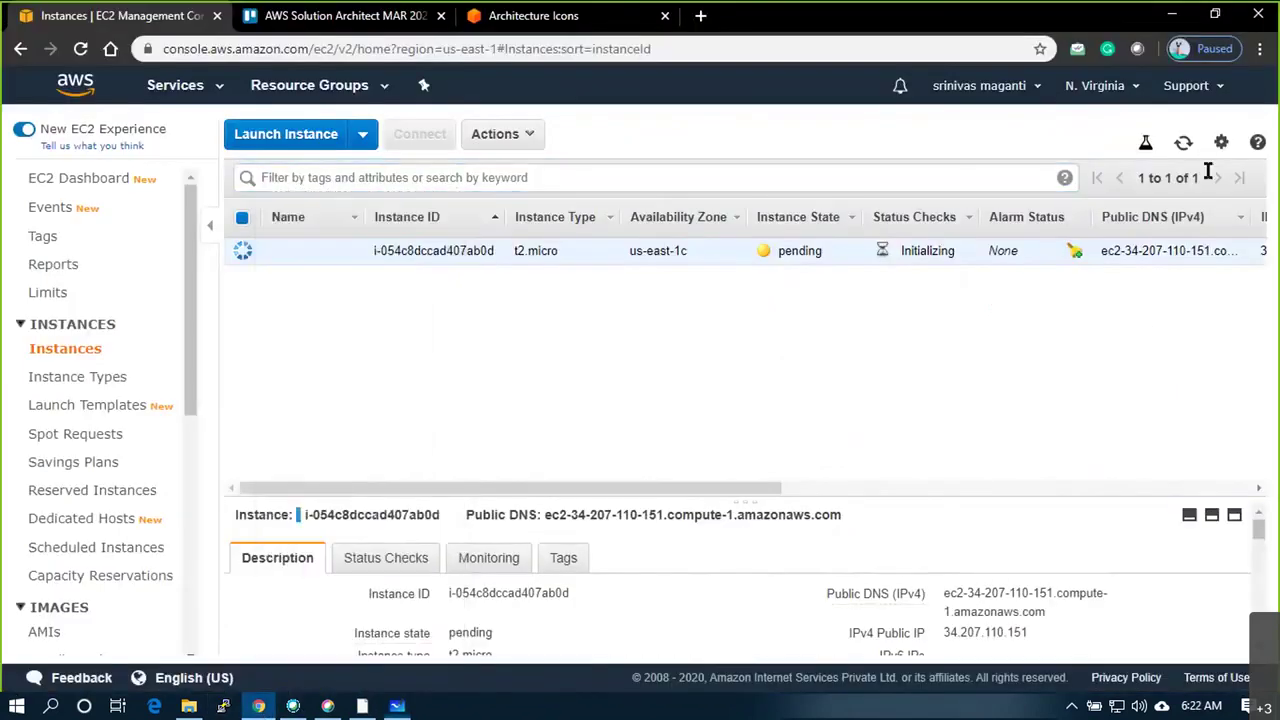
pyautogui.click(1130, 88)
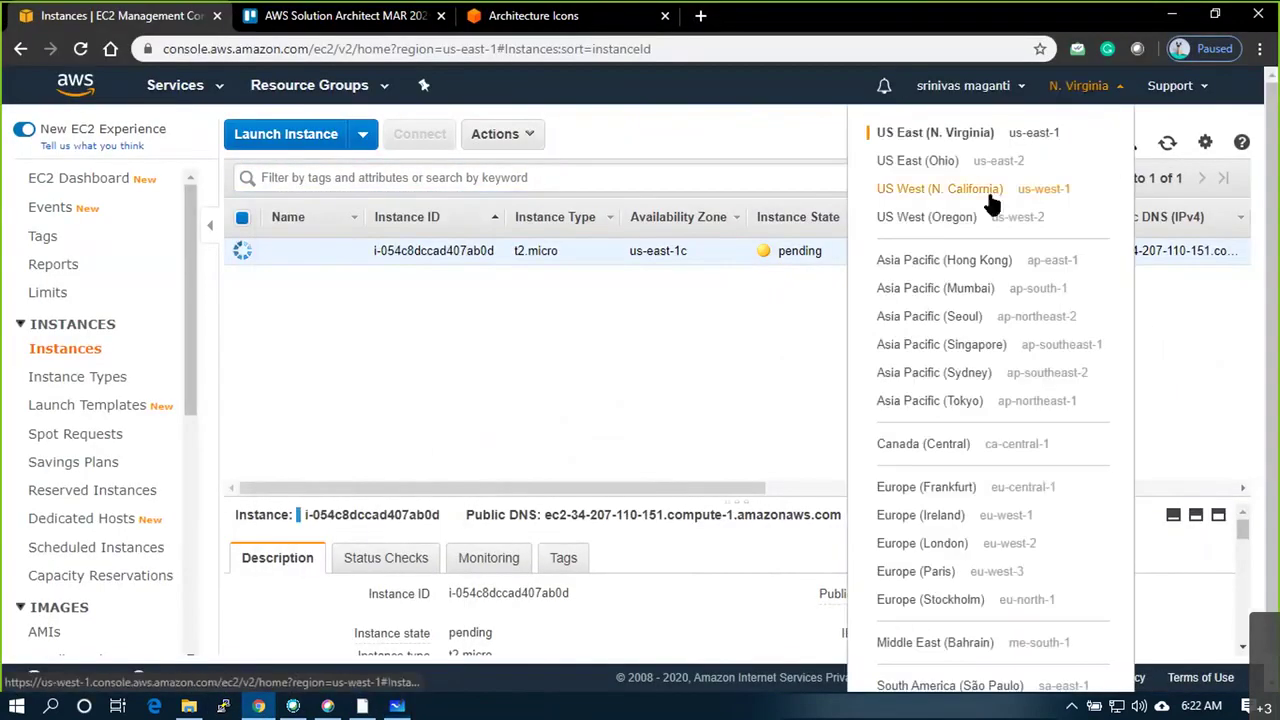
pyautogui.middleClick(917, 200)
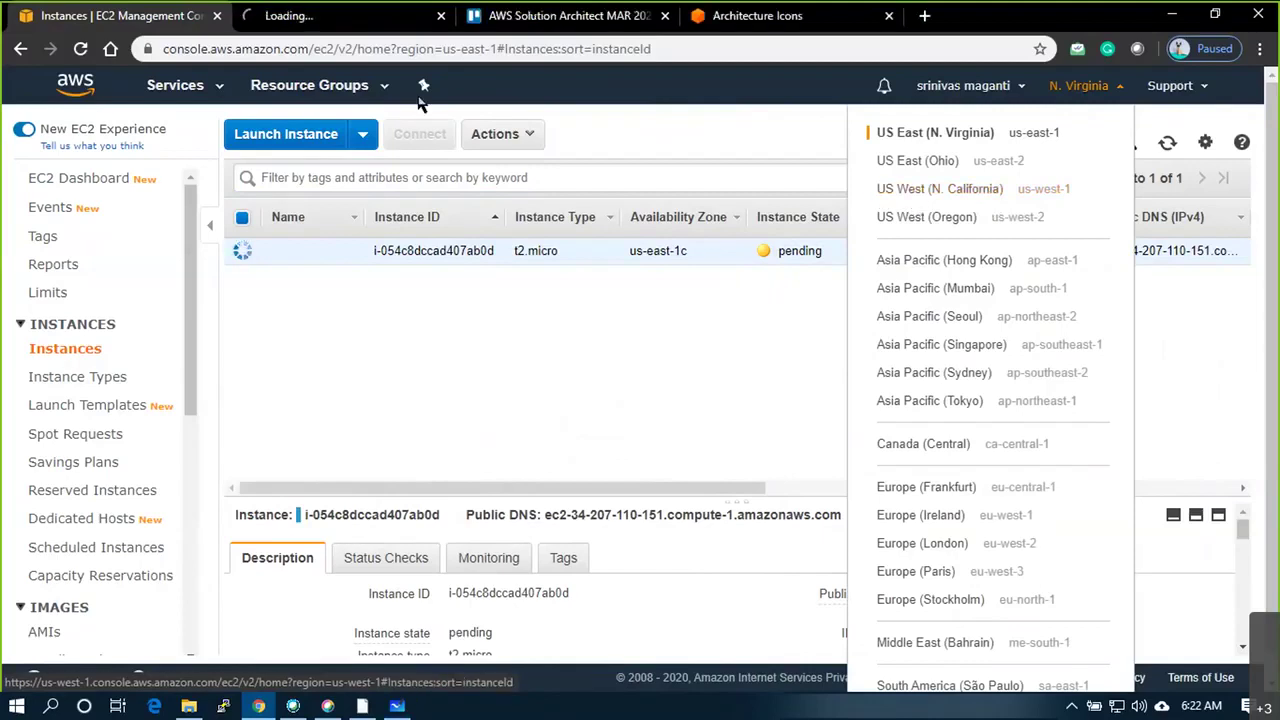
pyautogui.click(347, 24)
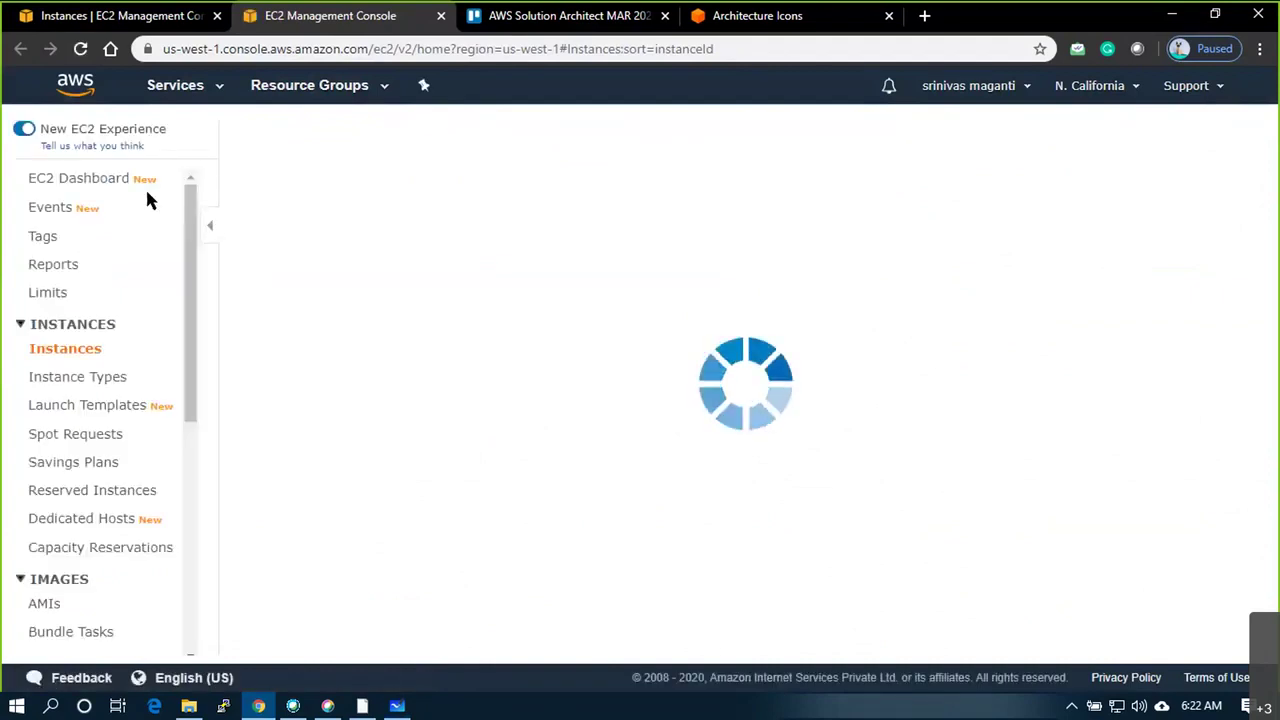
# Go to the VPC service in the N. California region and open its list of VPCs
pyautogui.click(215, 90)
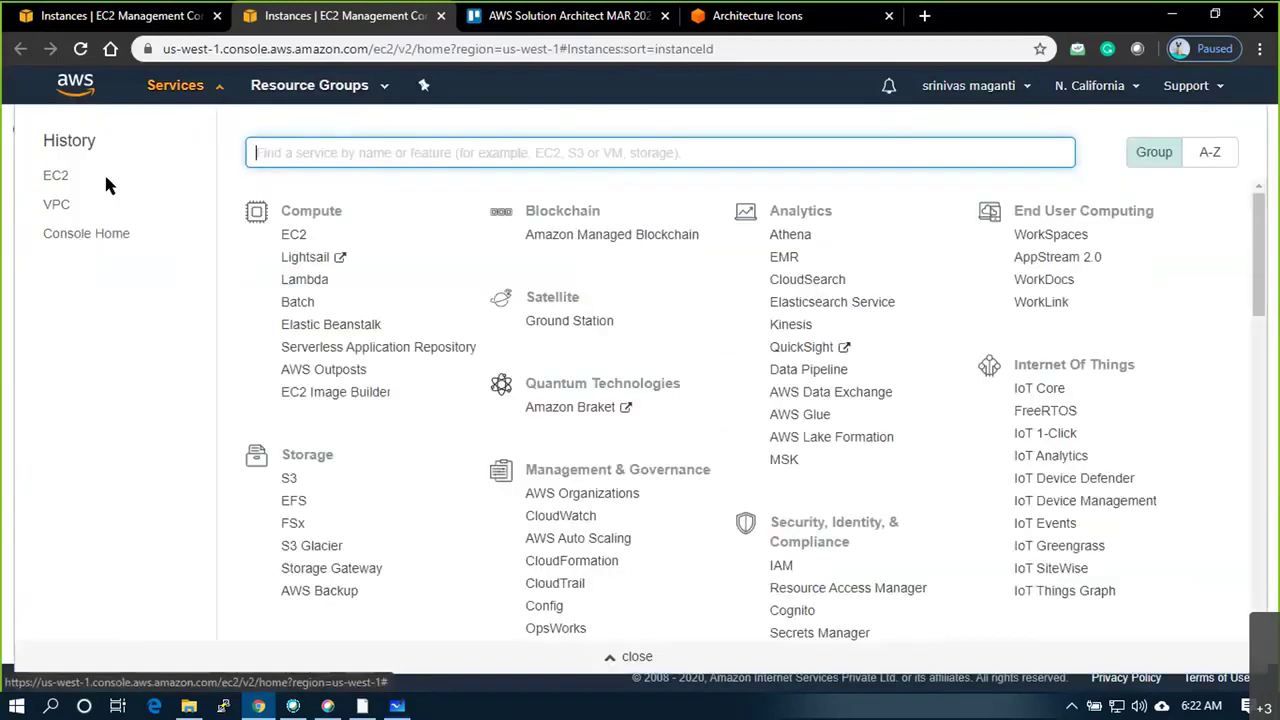
pyautogui.click(137, 205)
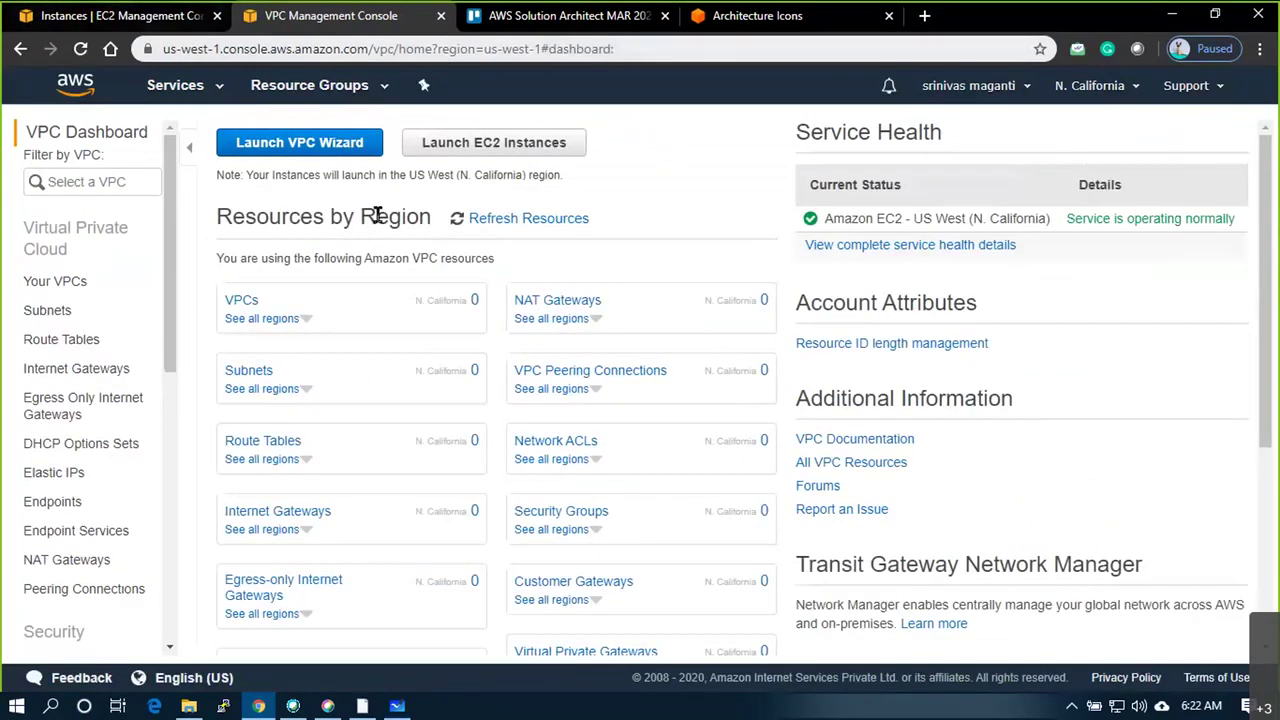
pyautogui.click(86, 286)
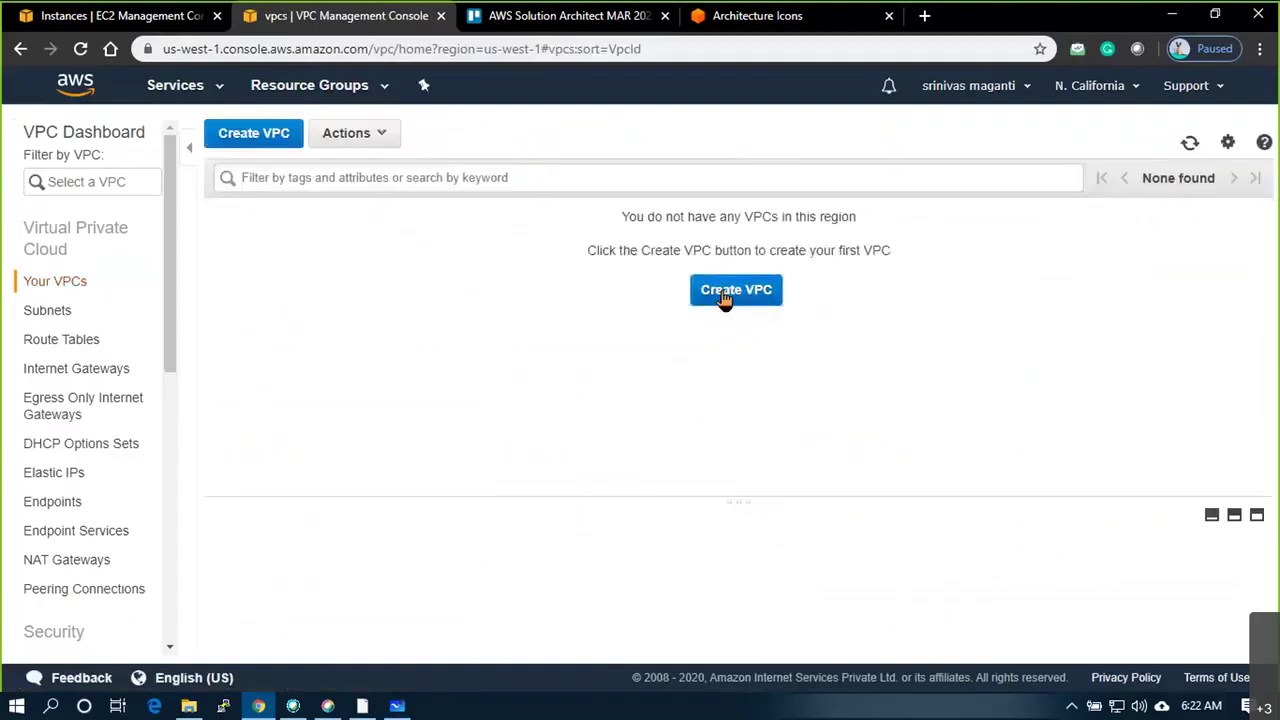
# Create a VPC named WUSVPC1 with IPv4 CIDR block 192.168.0.0/16, no IPv6 block and default tenancy
pyautogui.click(723, 294)
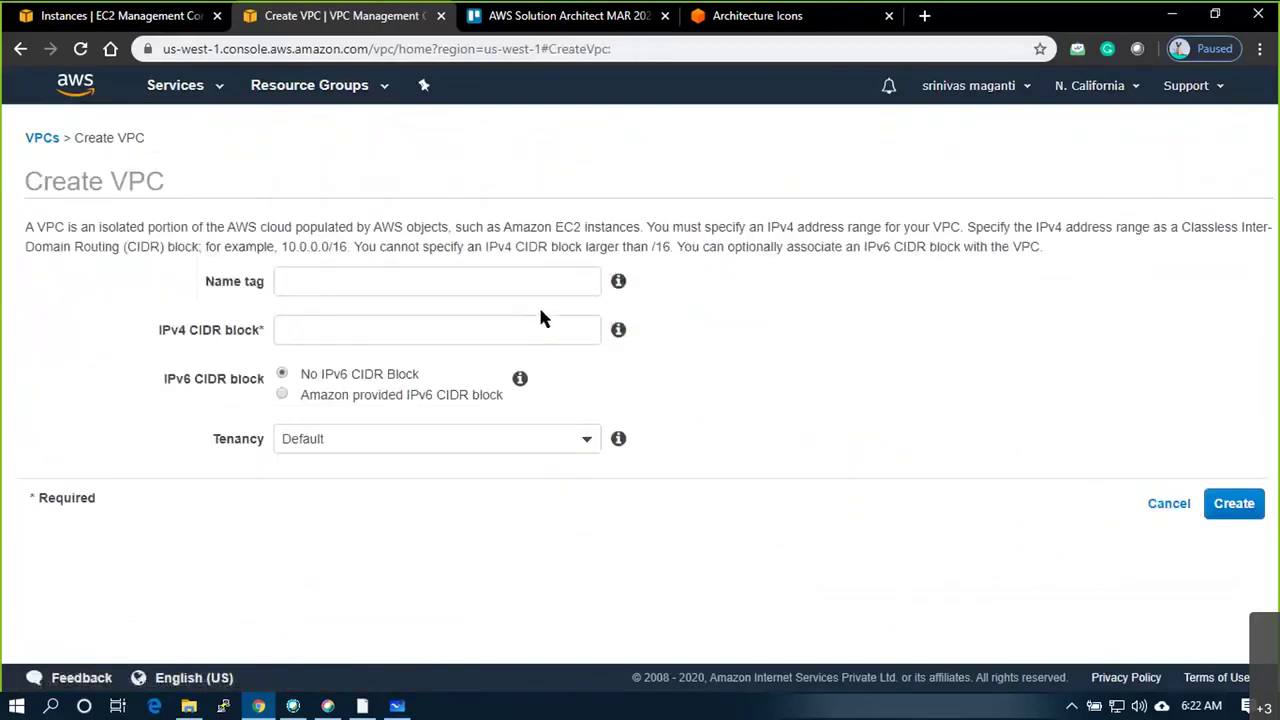
pyautogui.click(505, 285)
pyautogui.write('WUSVPC1')
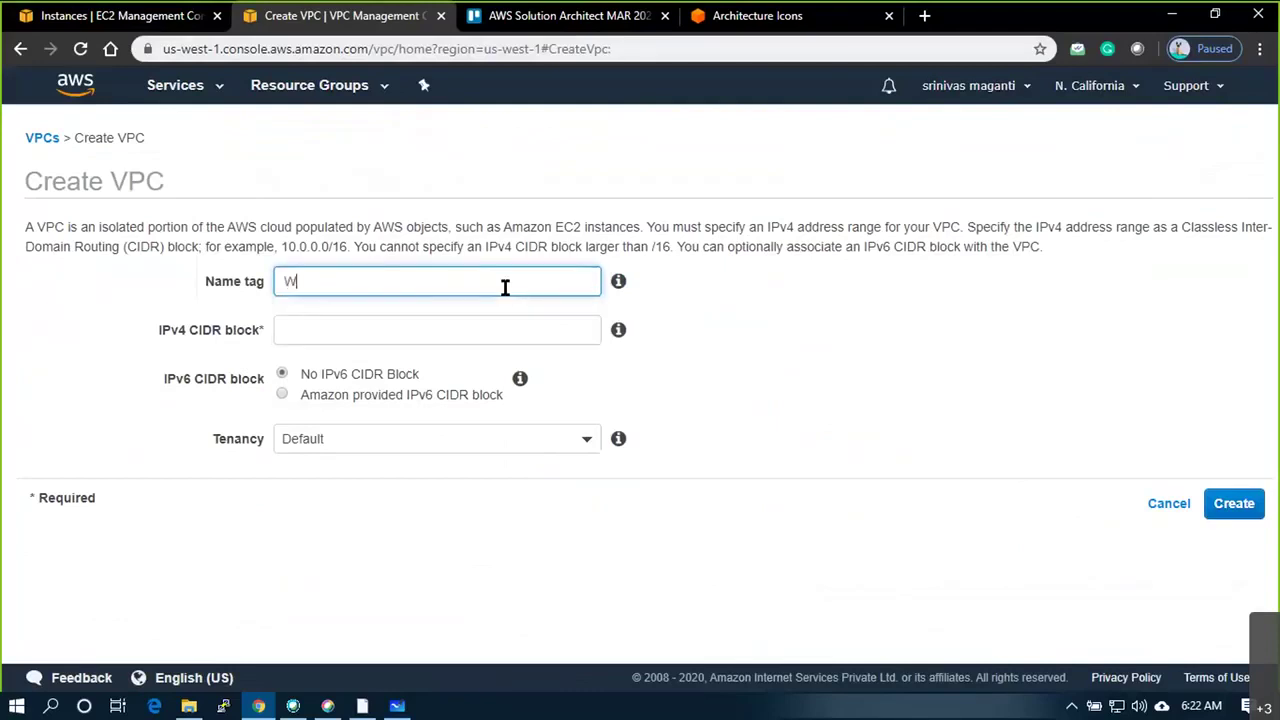
pyautogui.press('Tab')
pyautogui.press('Tab')
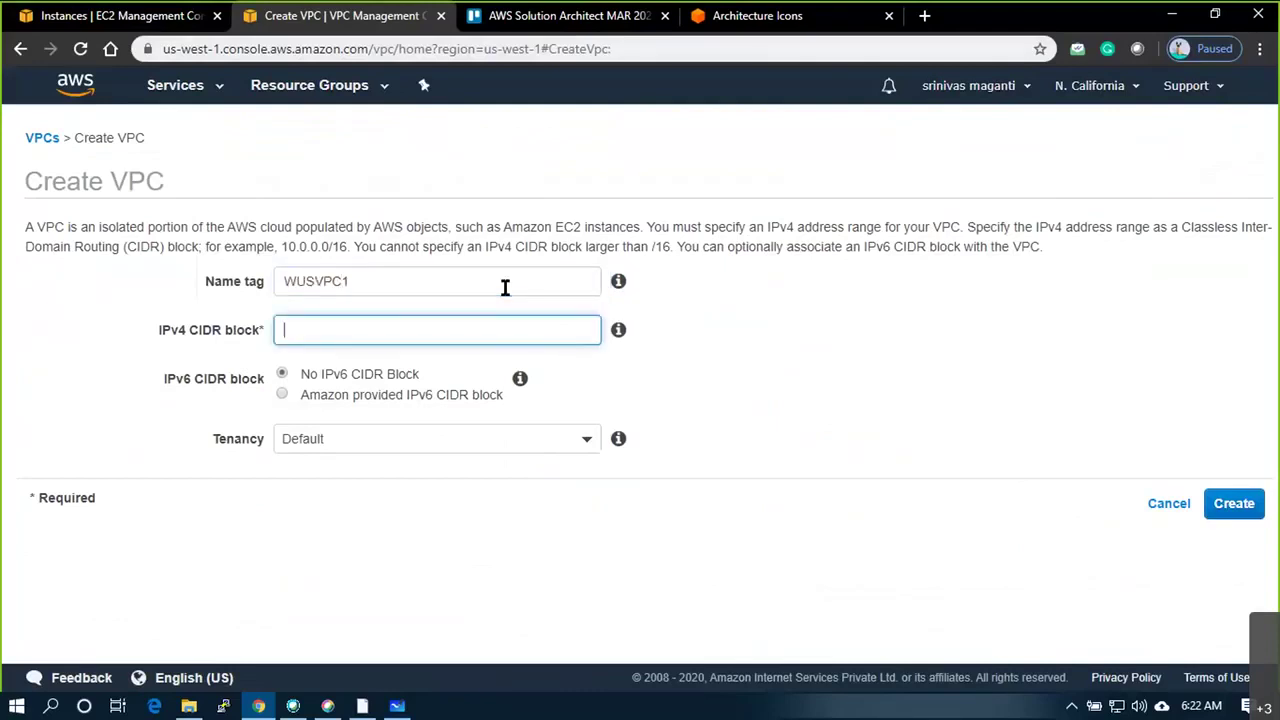
pyautogui.write('192.168.0.0/16')
pyautogui.press('Tab')
pyautogui.click(546, 441)
pyautogui.click(546, 470)
pyautogui.click(1232, 506)
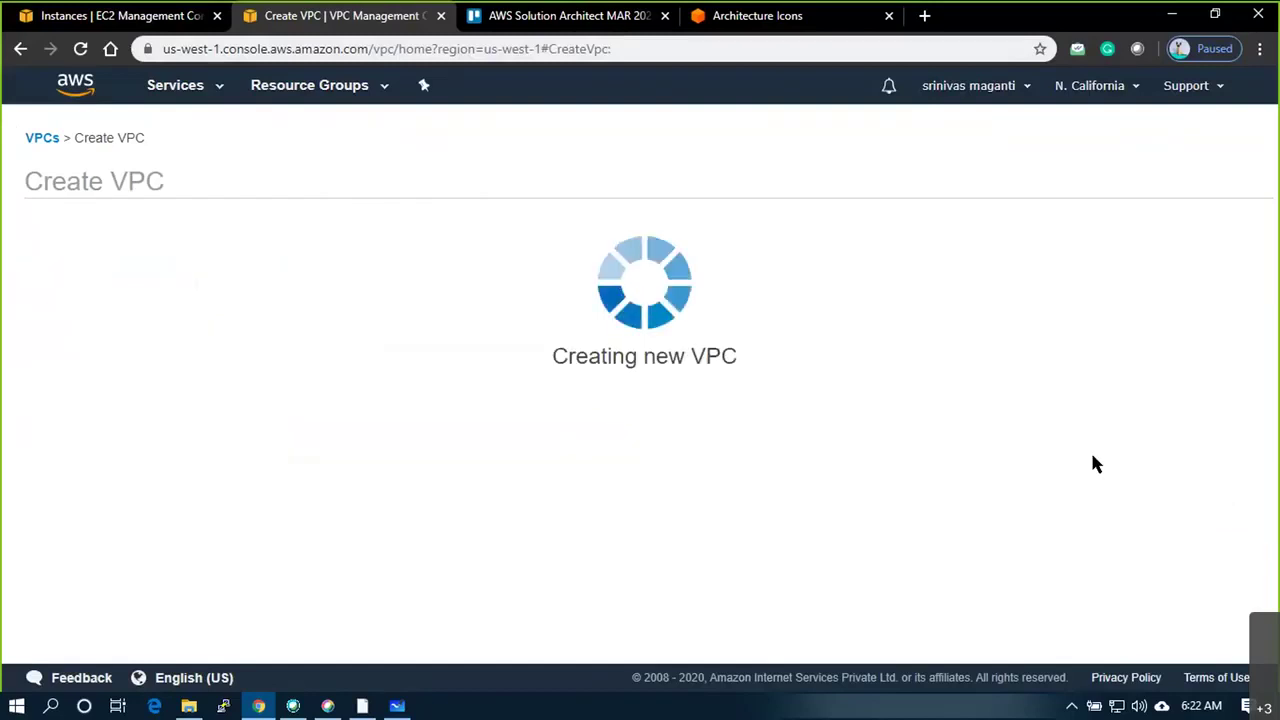
pyautogui.click(882, 355)
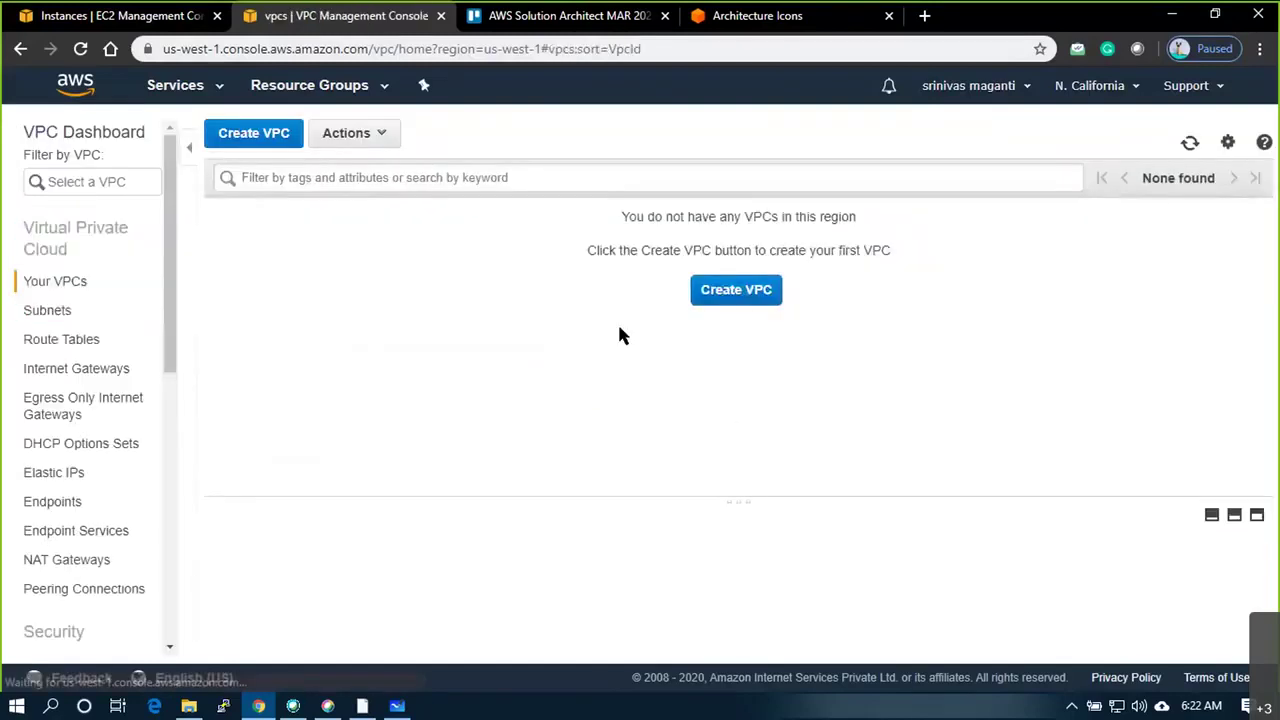
# Enable DNS hostnames for WUSVPC1 and save the setting
pyautogui.rightClick(514, 250)
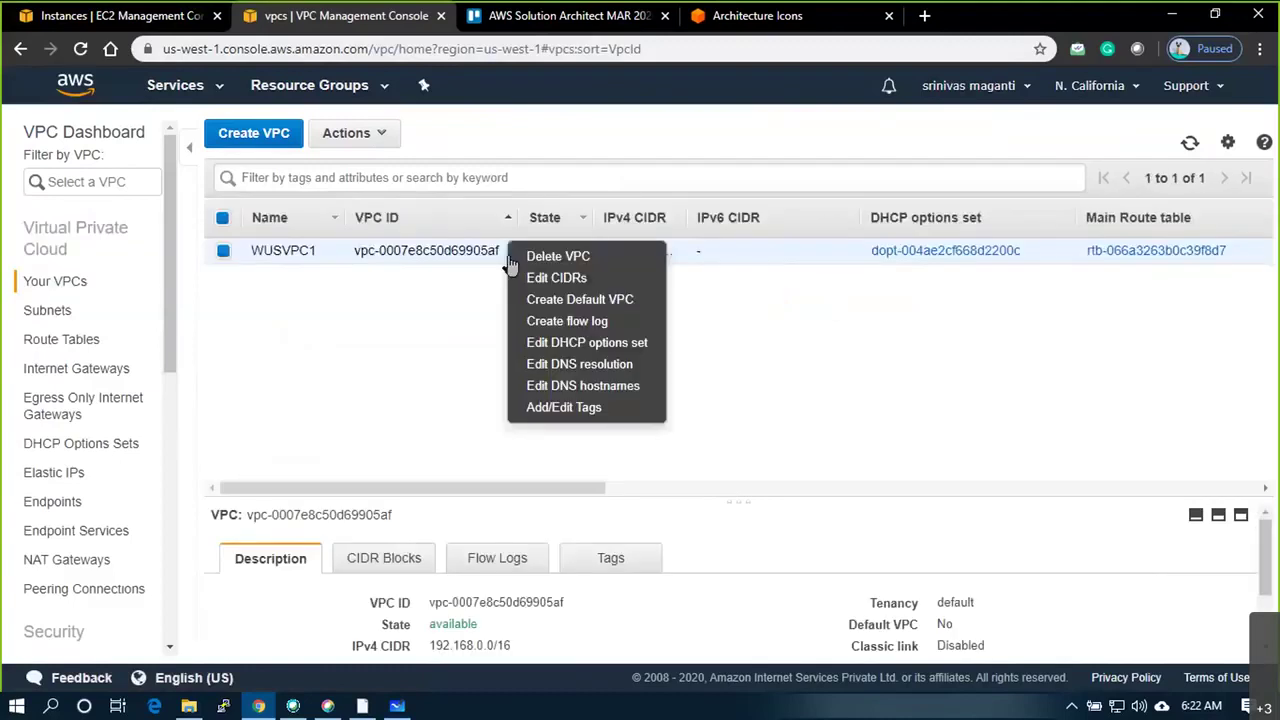
pyautogui.click(640, 386)
pyautogui.click(286, 289)
pyautogui.click(1232, 358)
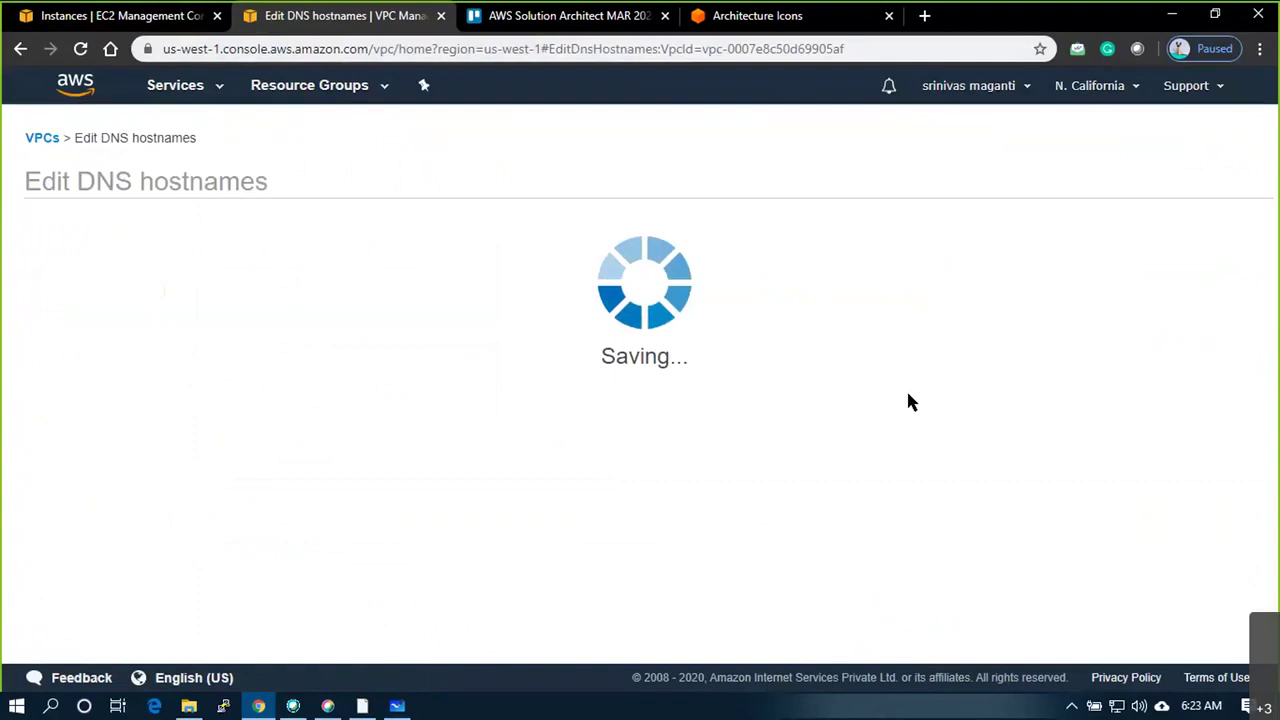
pyautogui.click(893, 300)
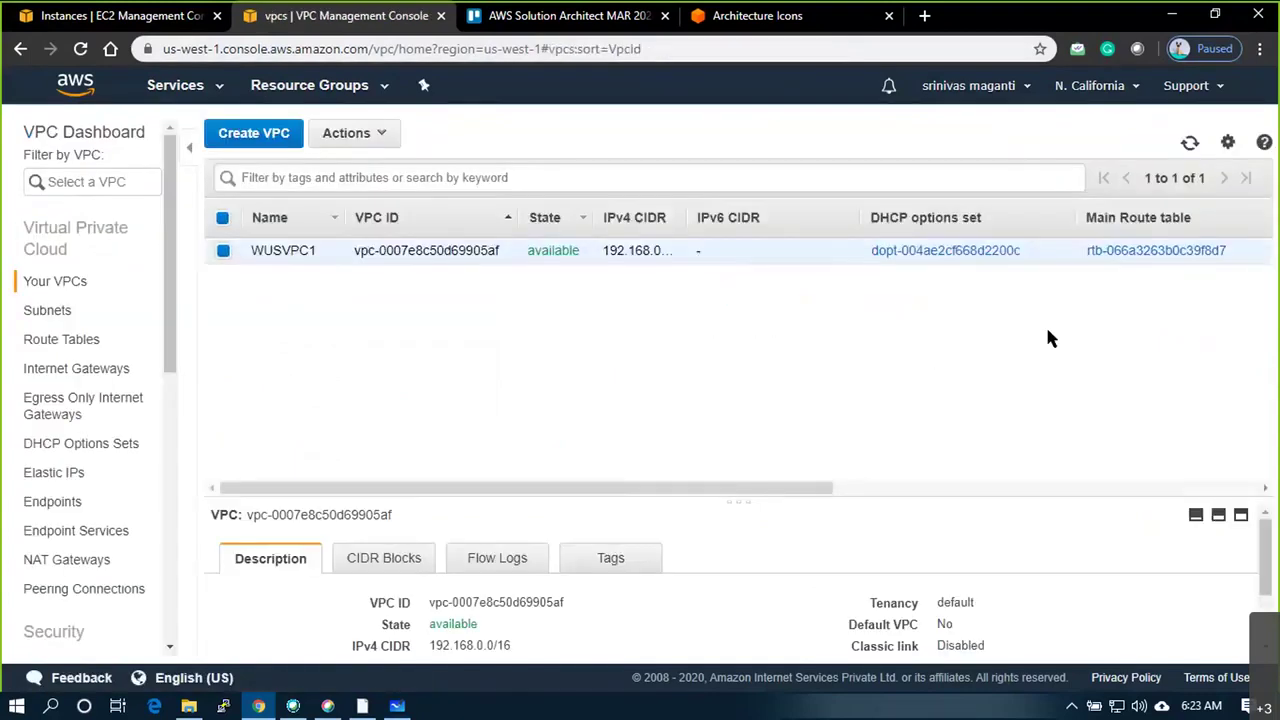
# Start a new subnet in the N. California region with the name tag WUS_SUB1, placed in the VPC WUSVPC1
pyautogui.click(40, 312)
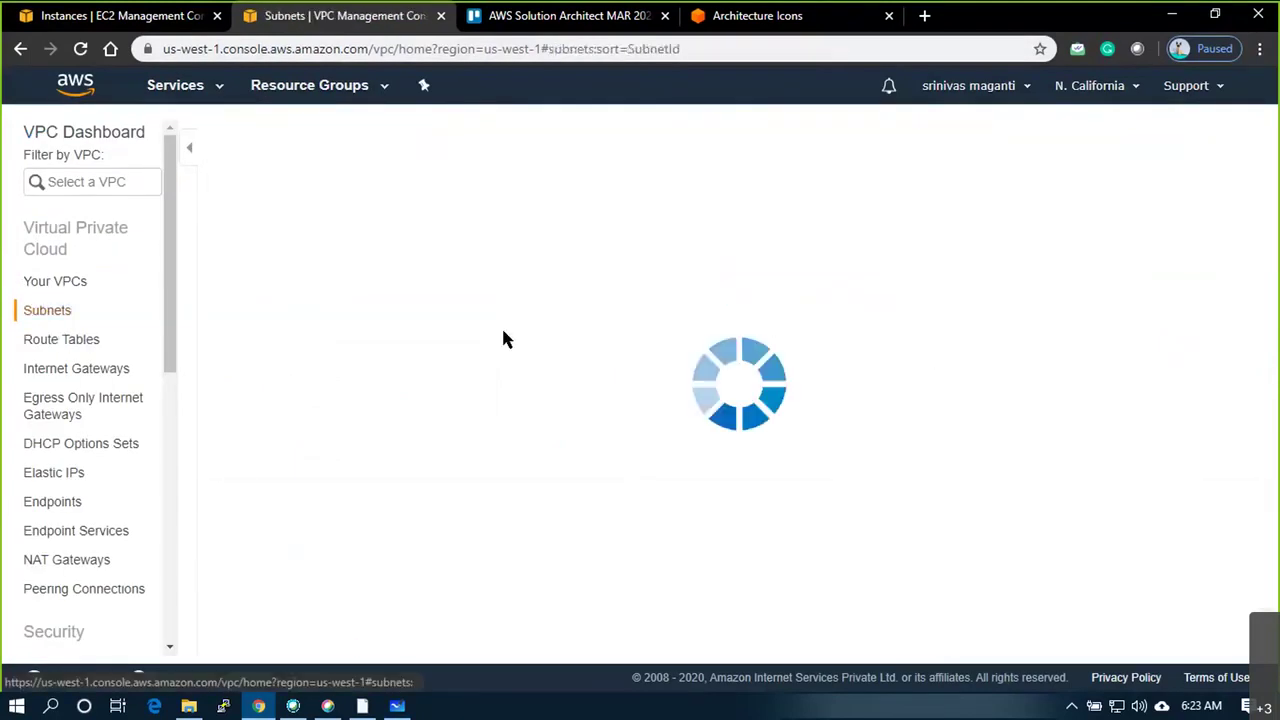
pyautogui.click(735, 292)
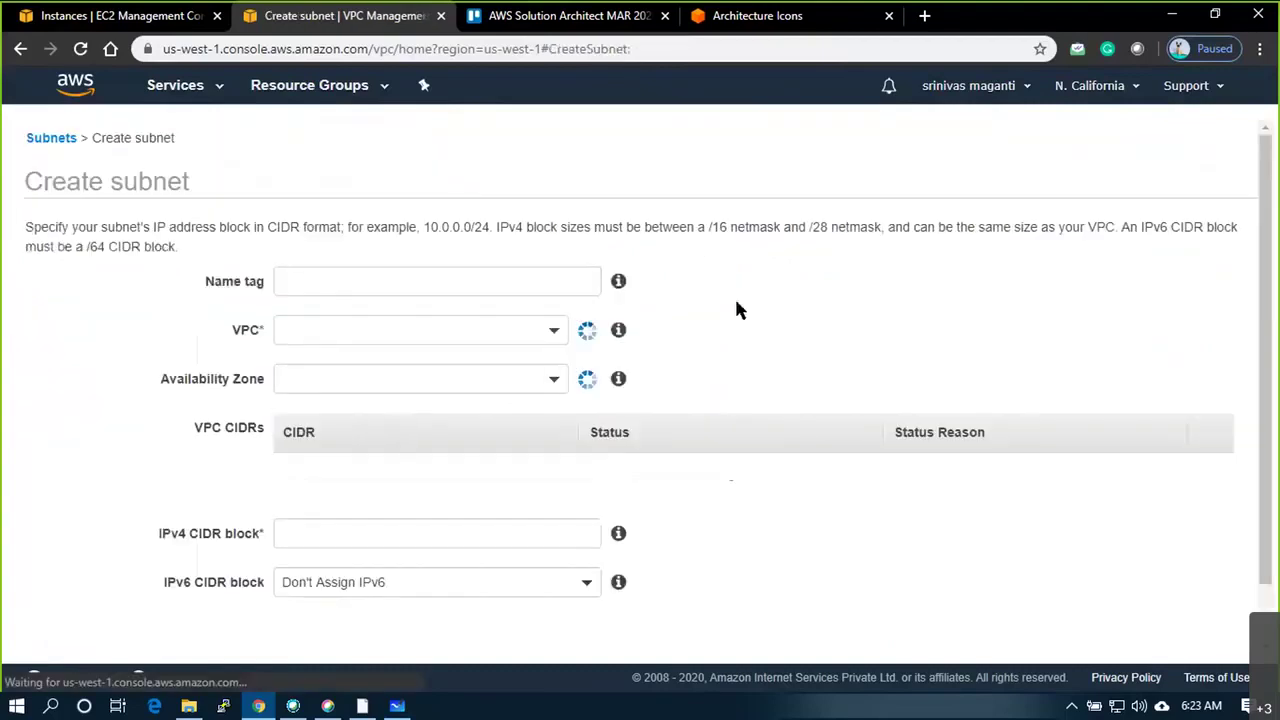
pyautogui.click(342, 283)
pyautogui.write('E')
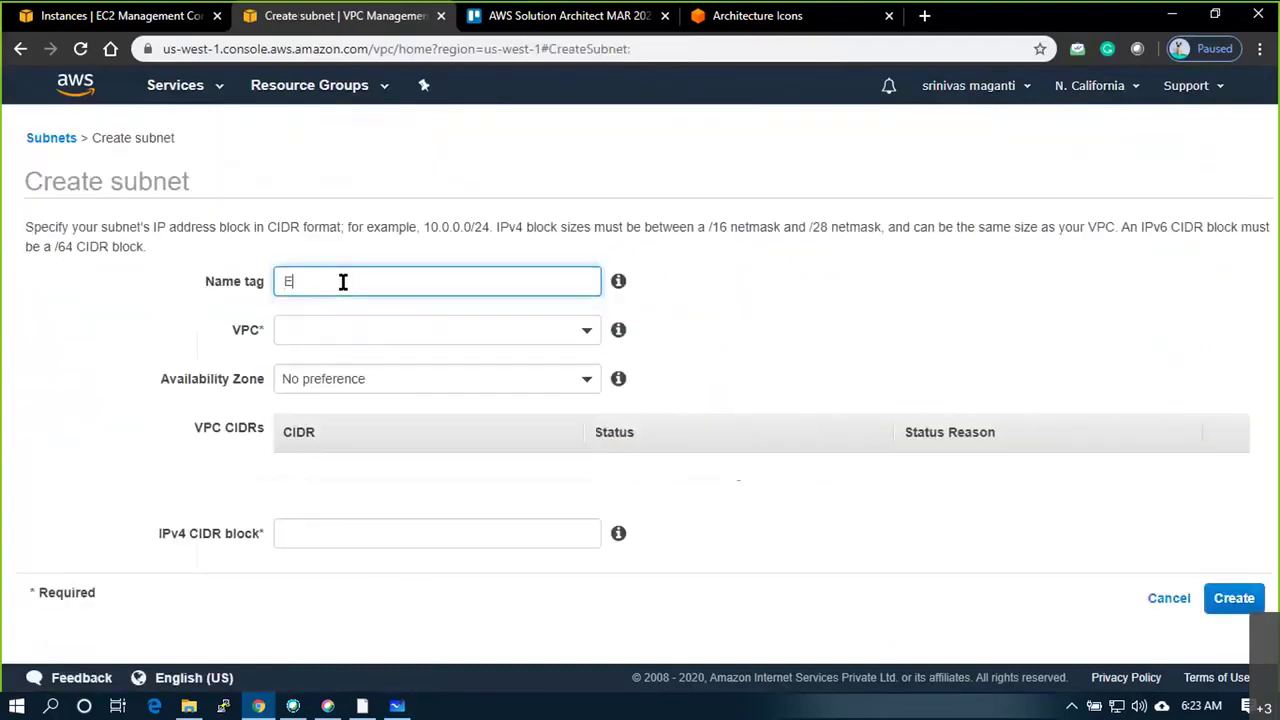
pyautogui.press('BackSpace')
pyautogui.write('WUS_SUB1')
pyautogui.press('Tab')
pyautogui.press('Tab')
pyautogui.press('Down')
pyautogui.press('Return')
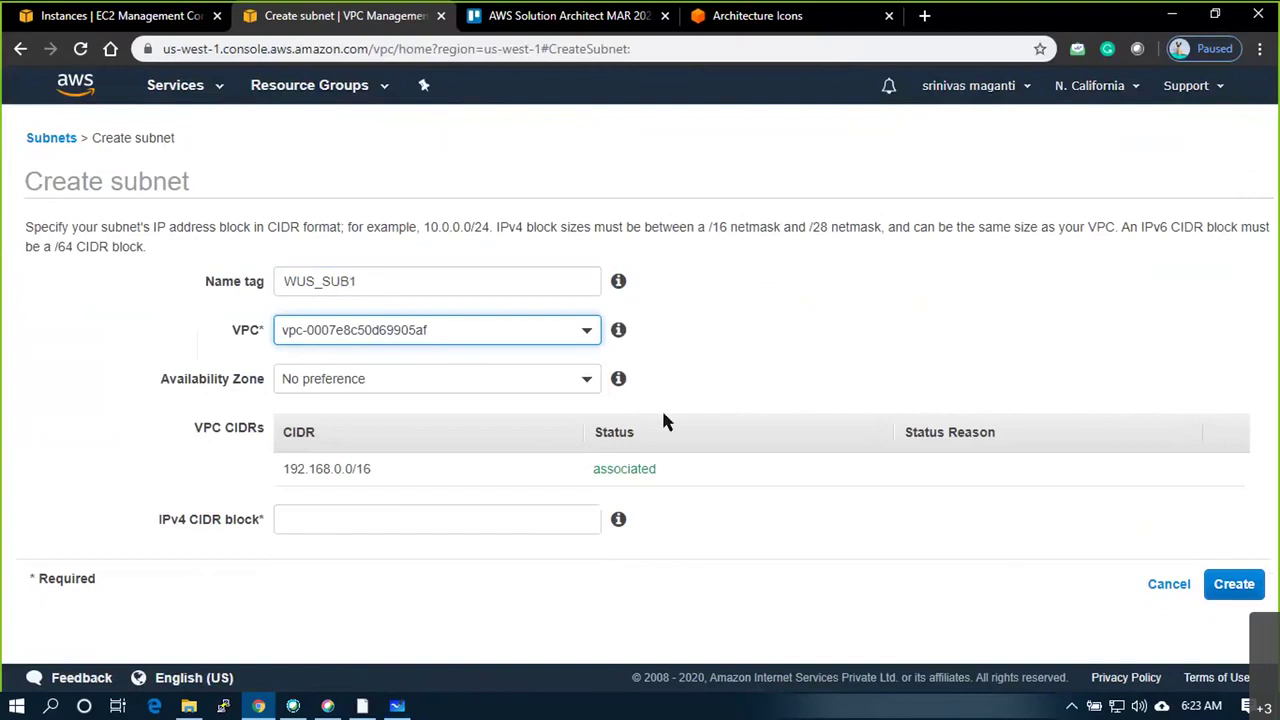
# Set the subnet's IPv4 CIDR block to 192.168.1.0/24, create the subnet and return to the subnet list
pyautogui.click(477, 519)
pyautogui.write('192.168.')
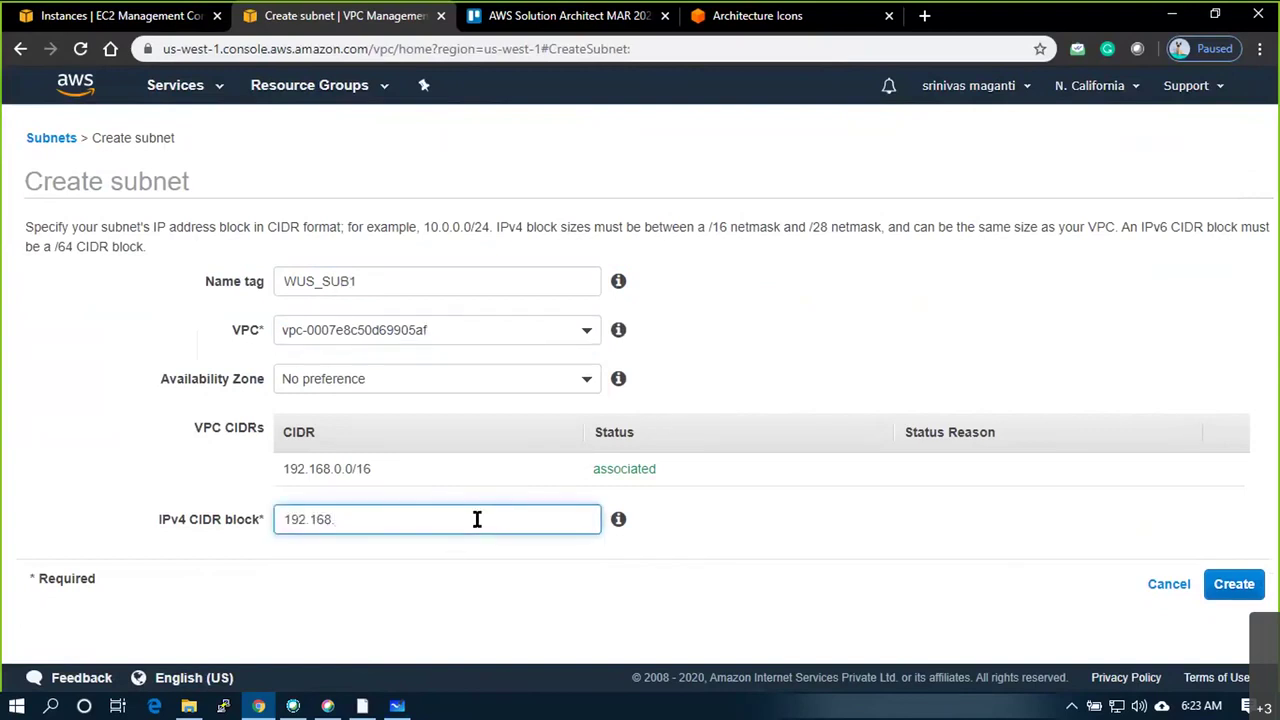
pyautogui.write('1.0/24')
pyautogui.click(1234, 584)
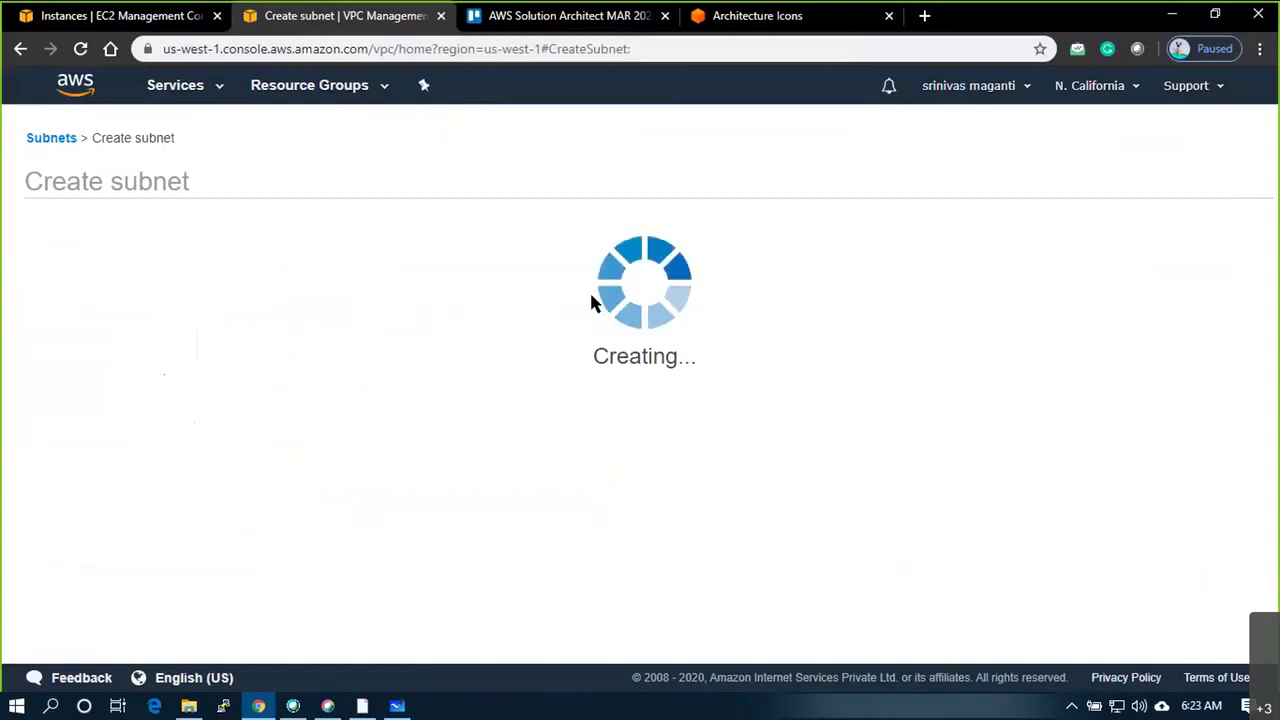
pyautogui.click(860, 352)
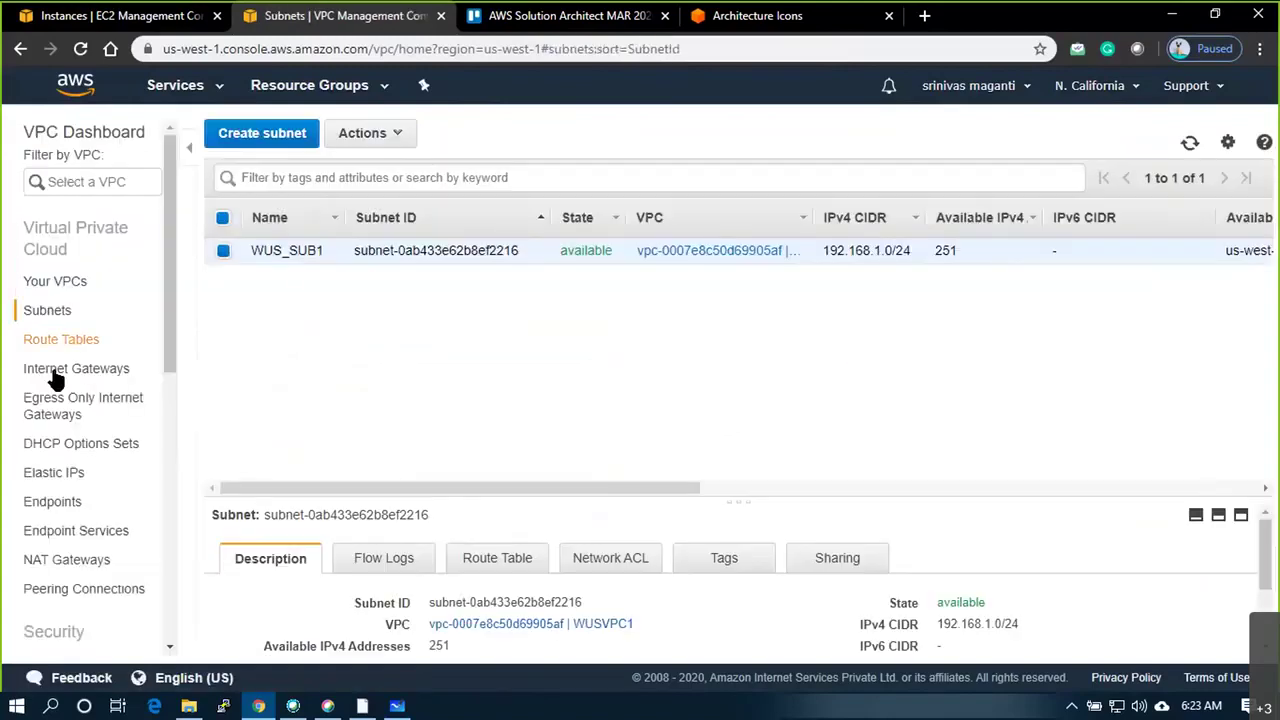
# Create an internet gateway with the name tag WUSIG1 and return to the list of internet gateways
pyautogui.click(80, 369)
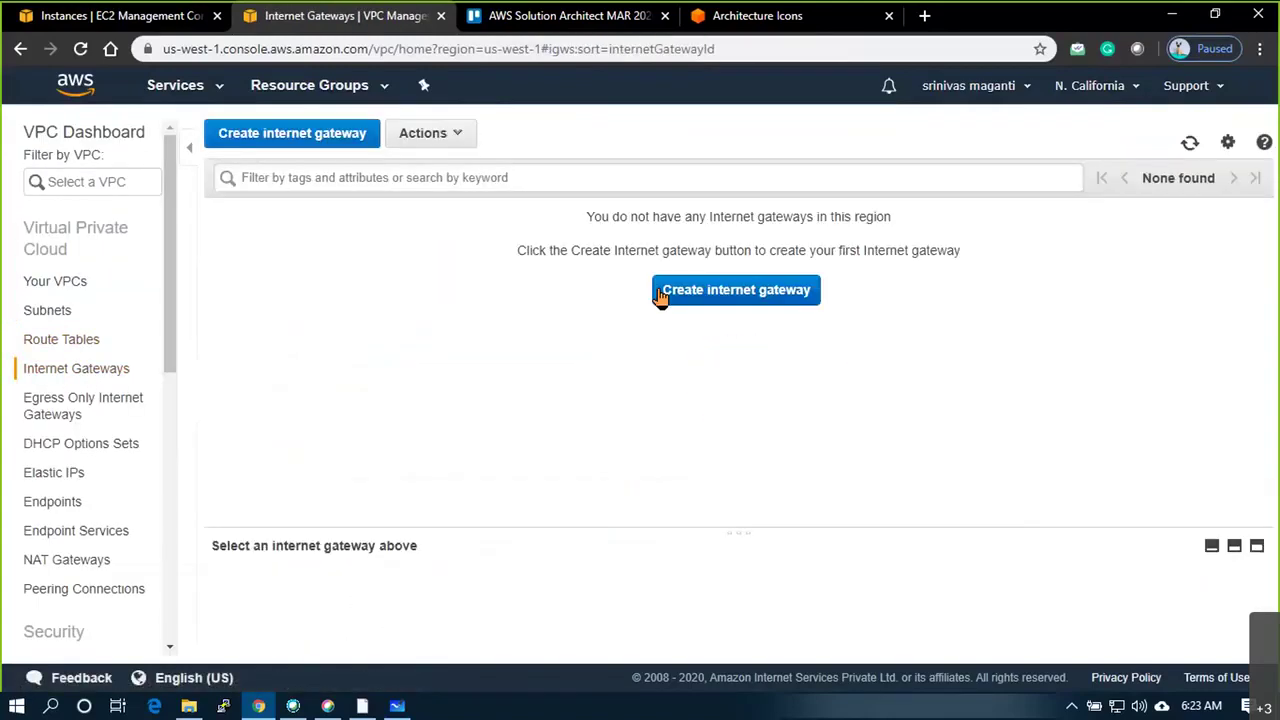
pyautogui.click(680, 290)
pyautogui.click(379, 260)
pyautogui.write('W')
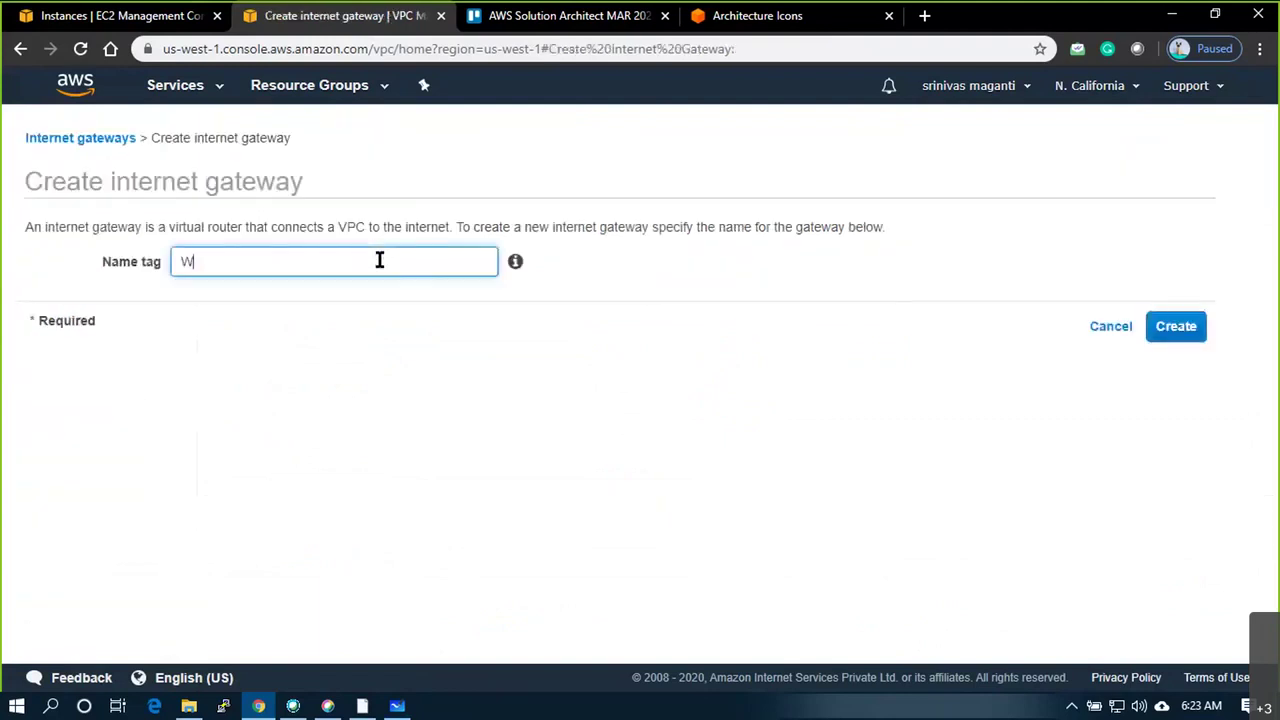
pyautogui.write('USIG1')
pyautogui.click(1176, 326)
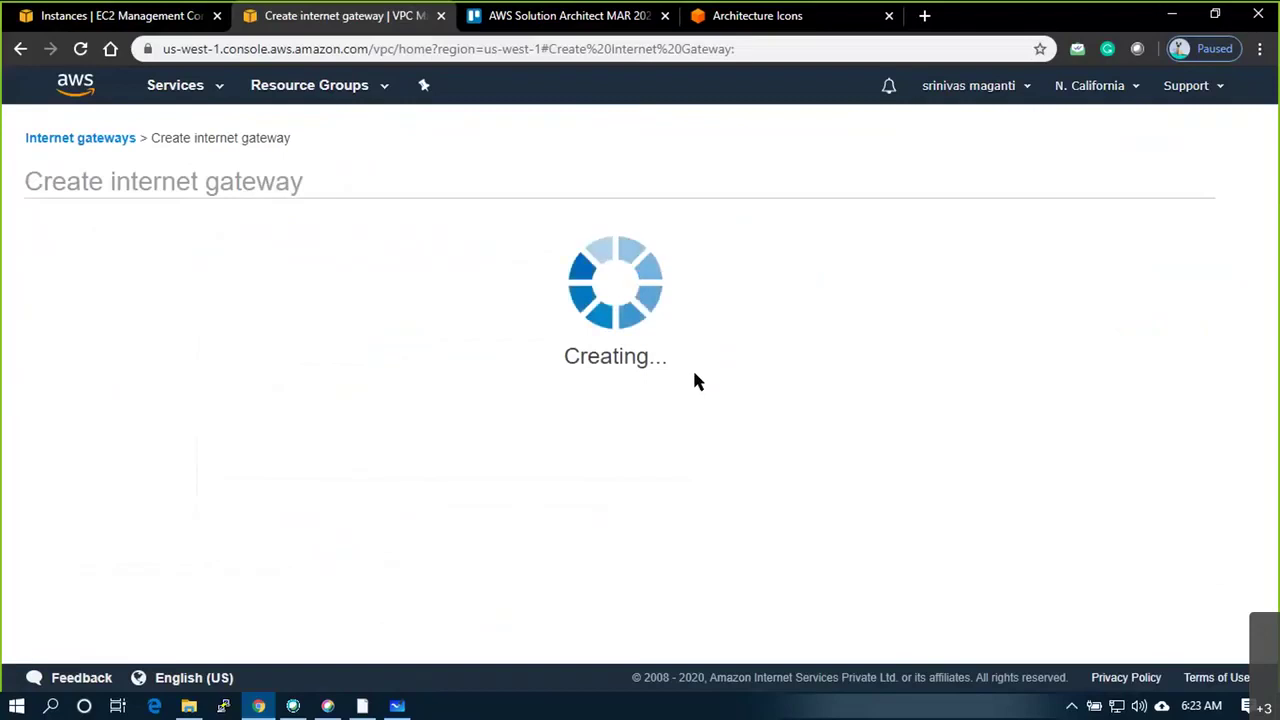
pyautogui.click(876, 350)
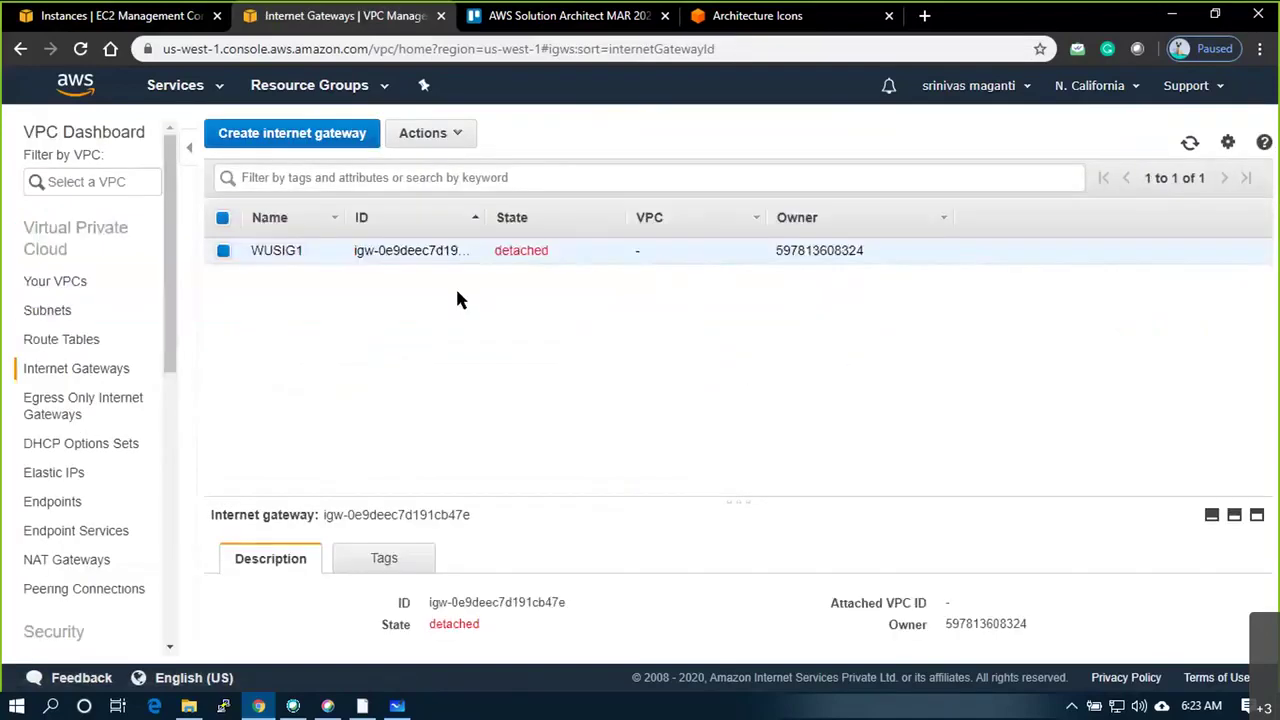
# Attach the internet gateway WUSIG1 to the VPC WUSVPC1
pyautogui.rightClick(452, 250)
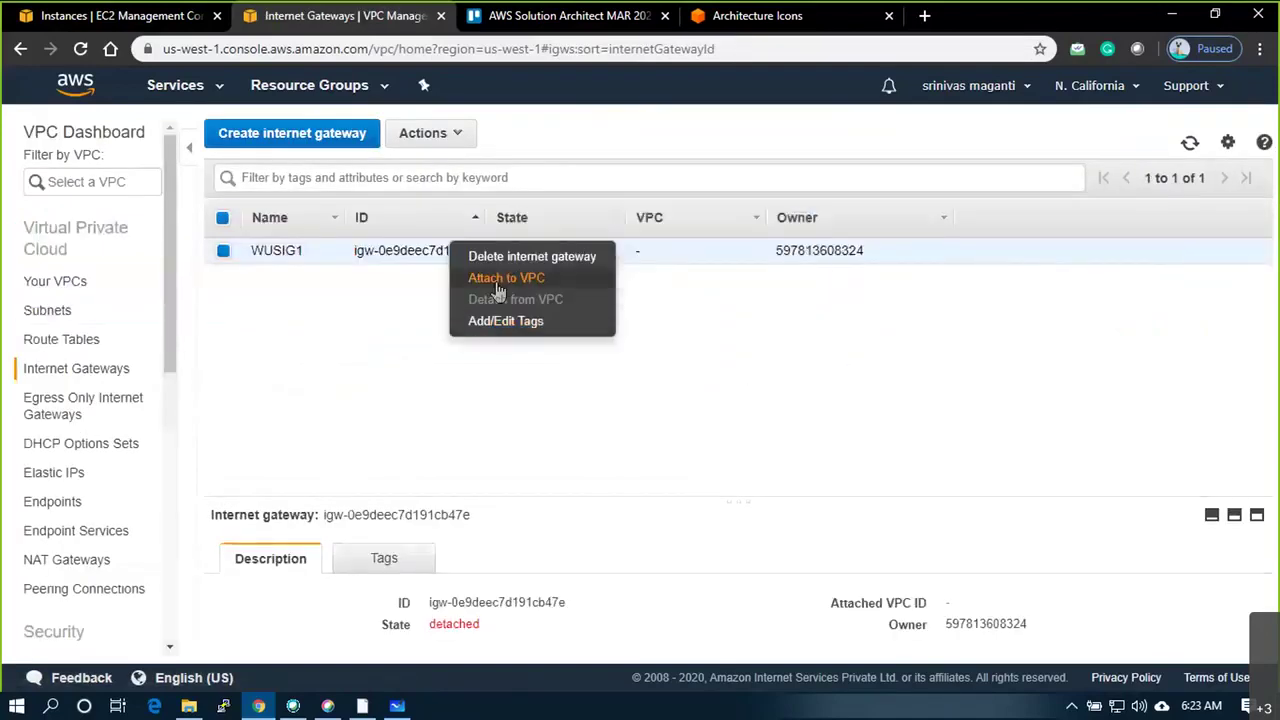
pyautogui.click(490, 278)
pyautogui.click(460, 262)
pyautogui.click(368, 366)
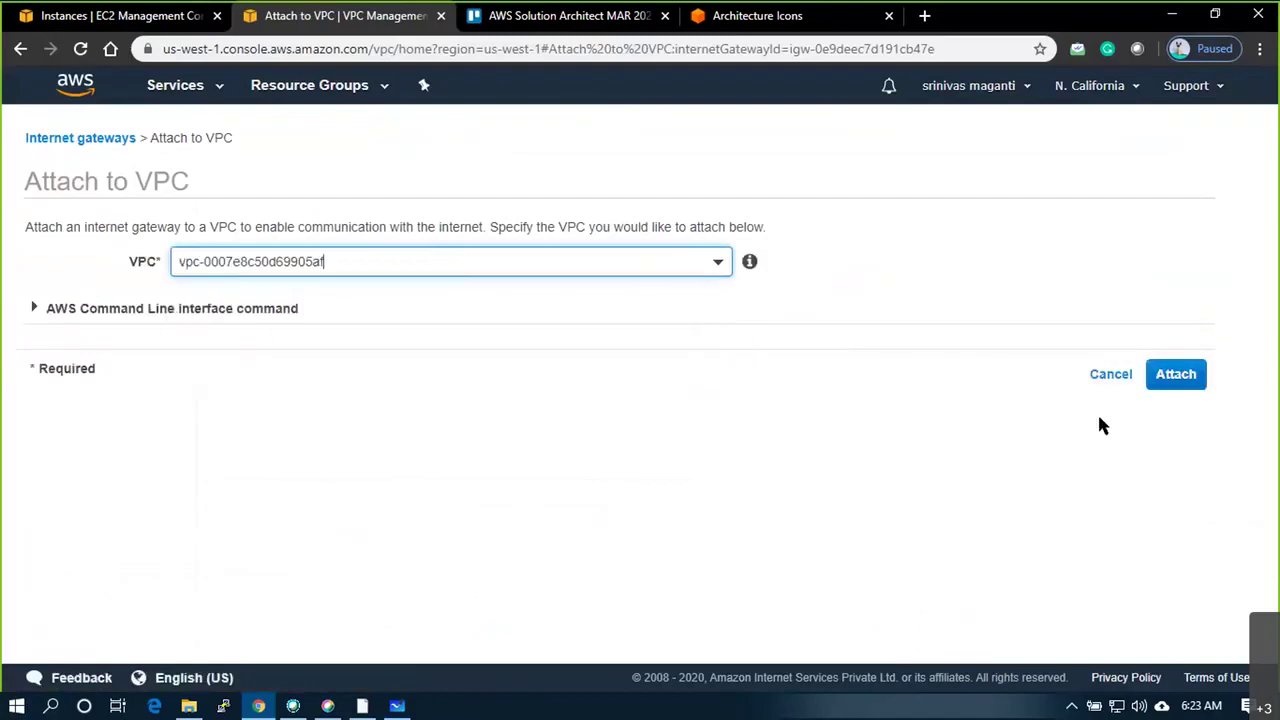
pyautogui.click(1200, 382)
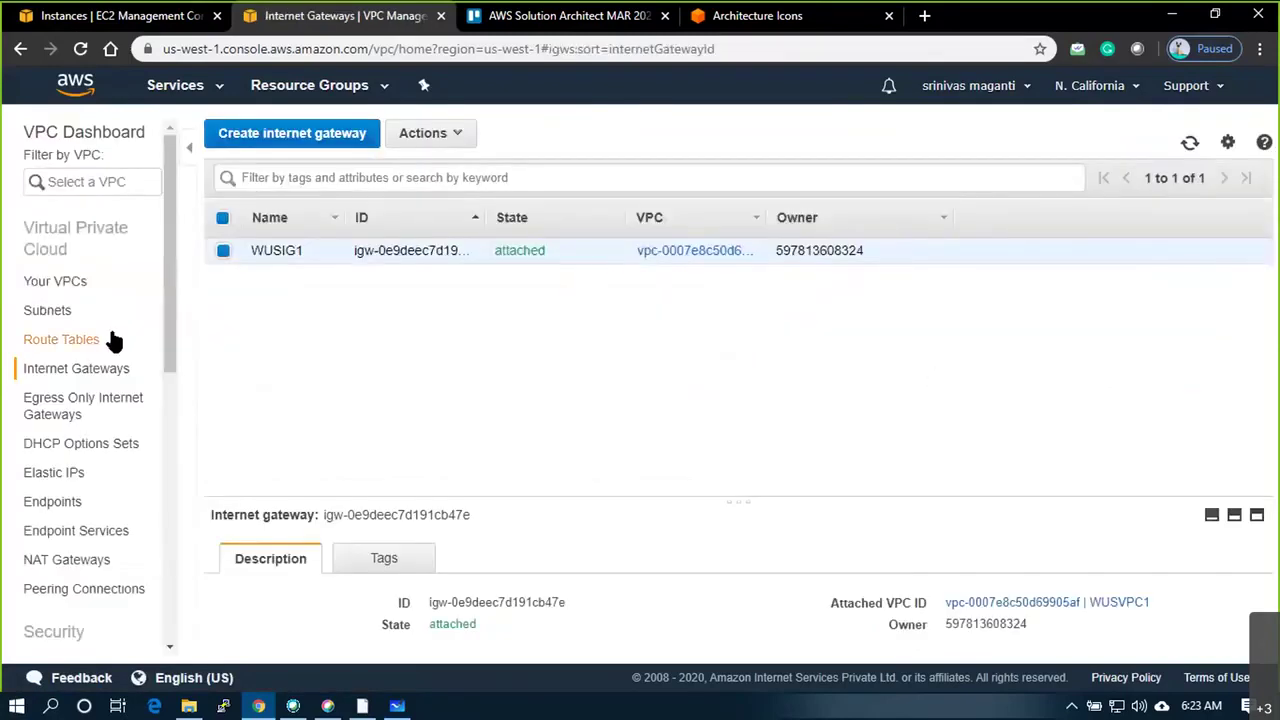
# Create a route table with the name tag WUSRT1 in the VPC WUSVPC1
pyautogui.click(111, 339)
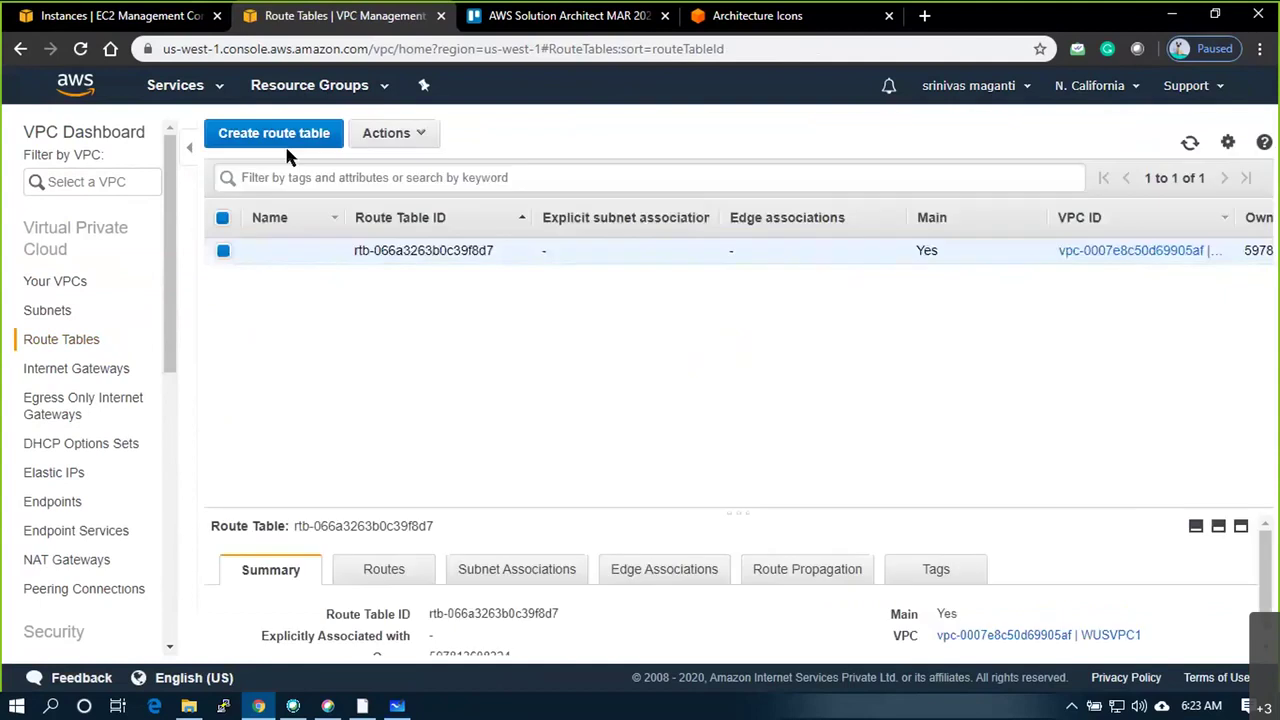
pyautogui.click(287, 150)
pyautogui.click(374, 261)
pyautogui.write('WUSRT1')
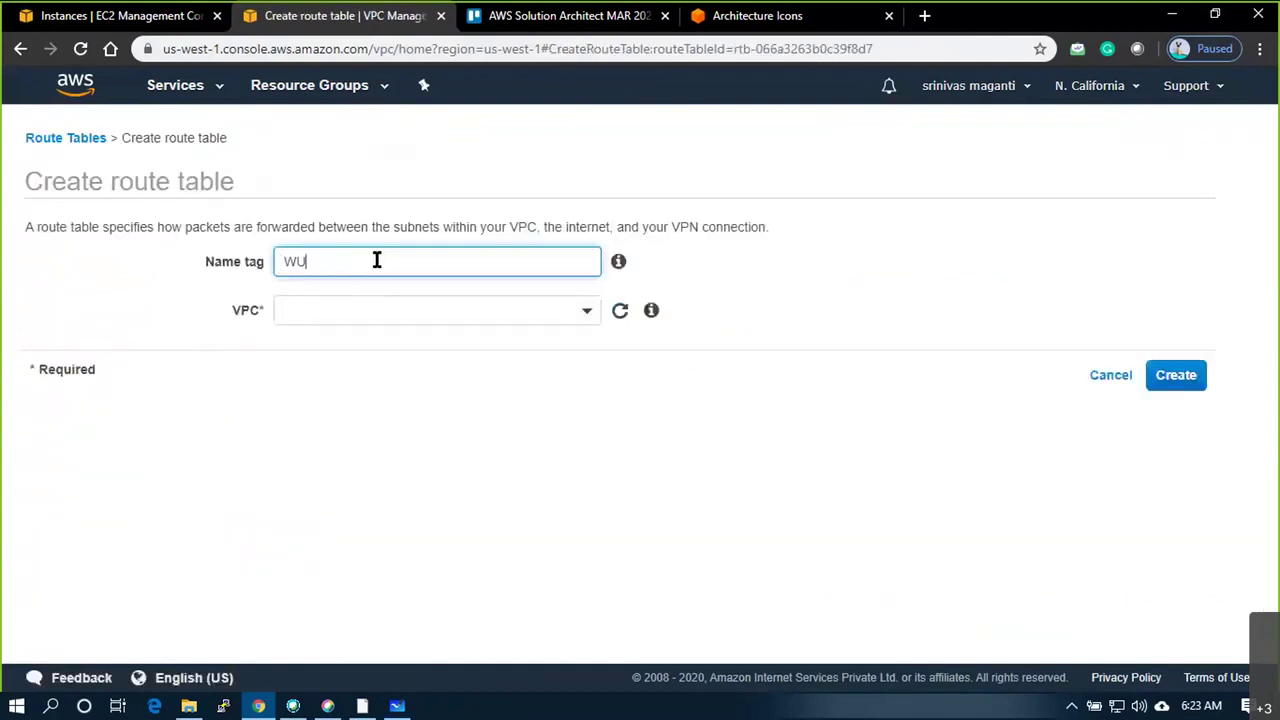
pyautogui.press('Tab')
pyautogui.press('Down')
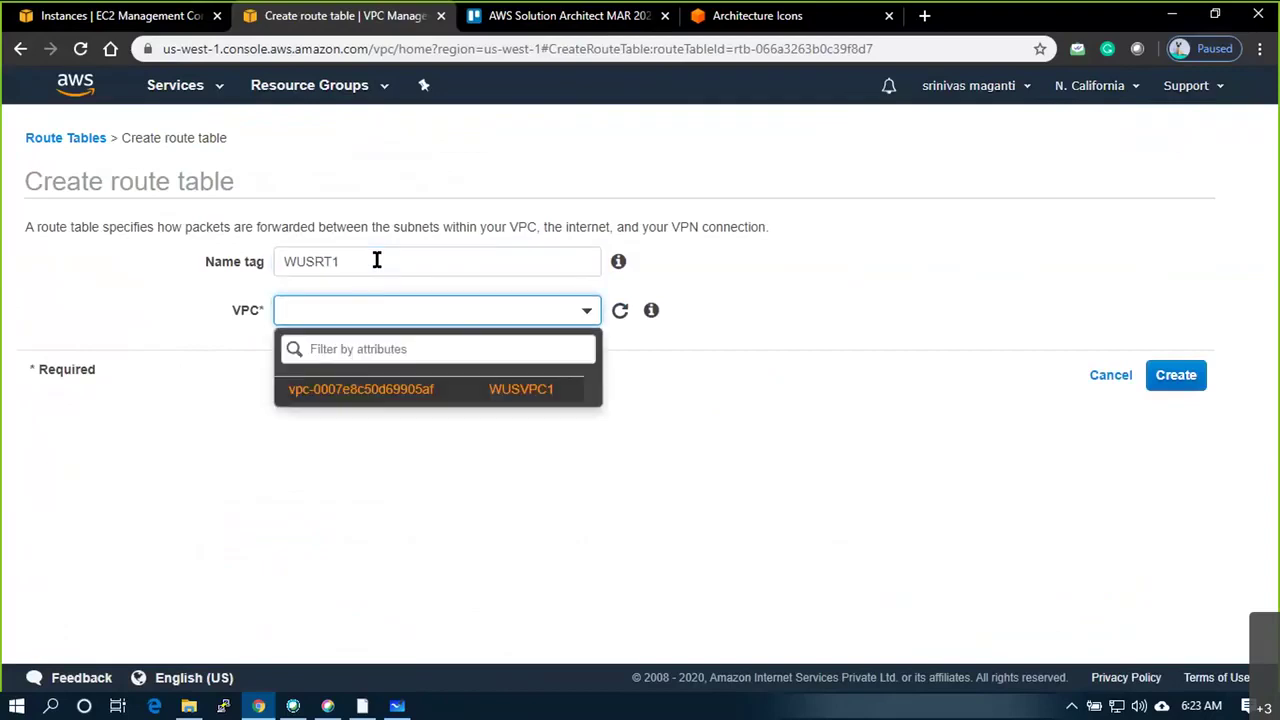
pyautogui.press('Return')
pyautogui.click(1185, 375)
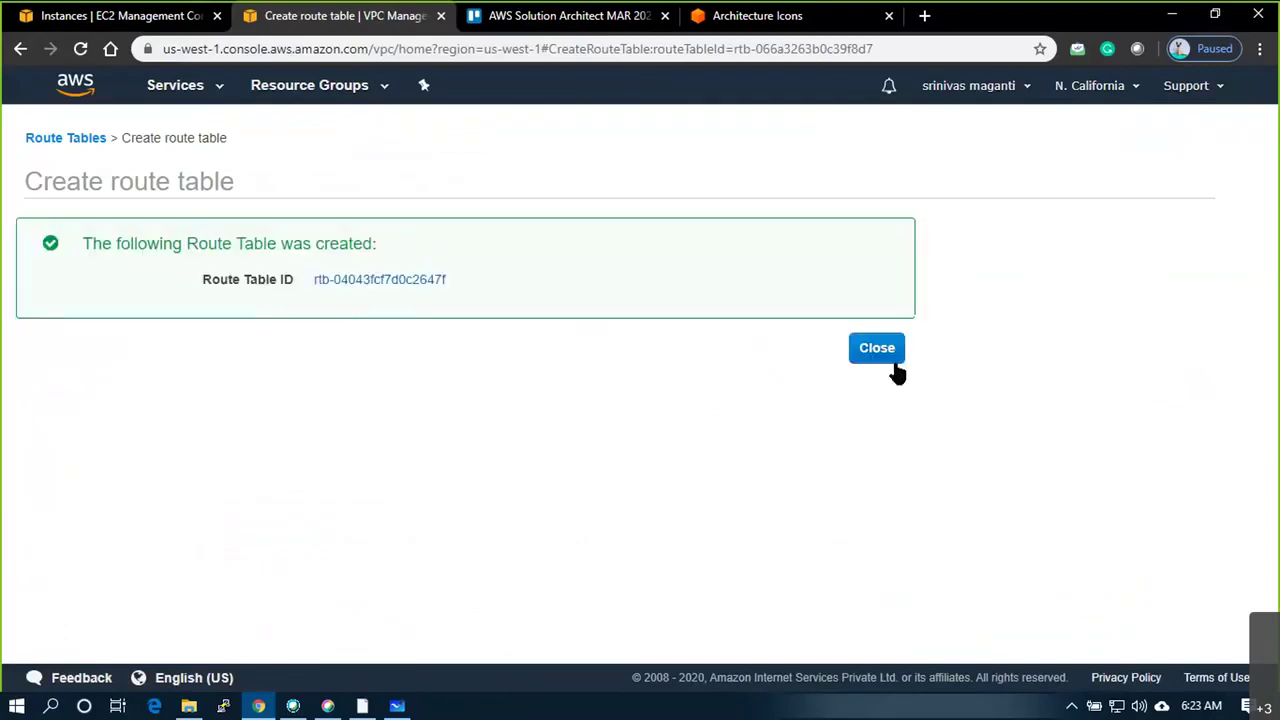
pyautogui.click(890, 358)
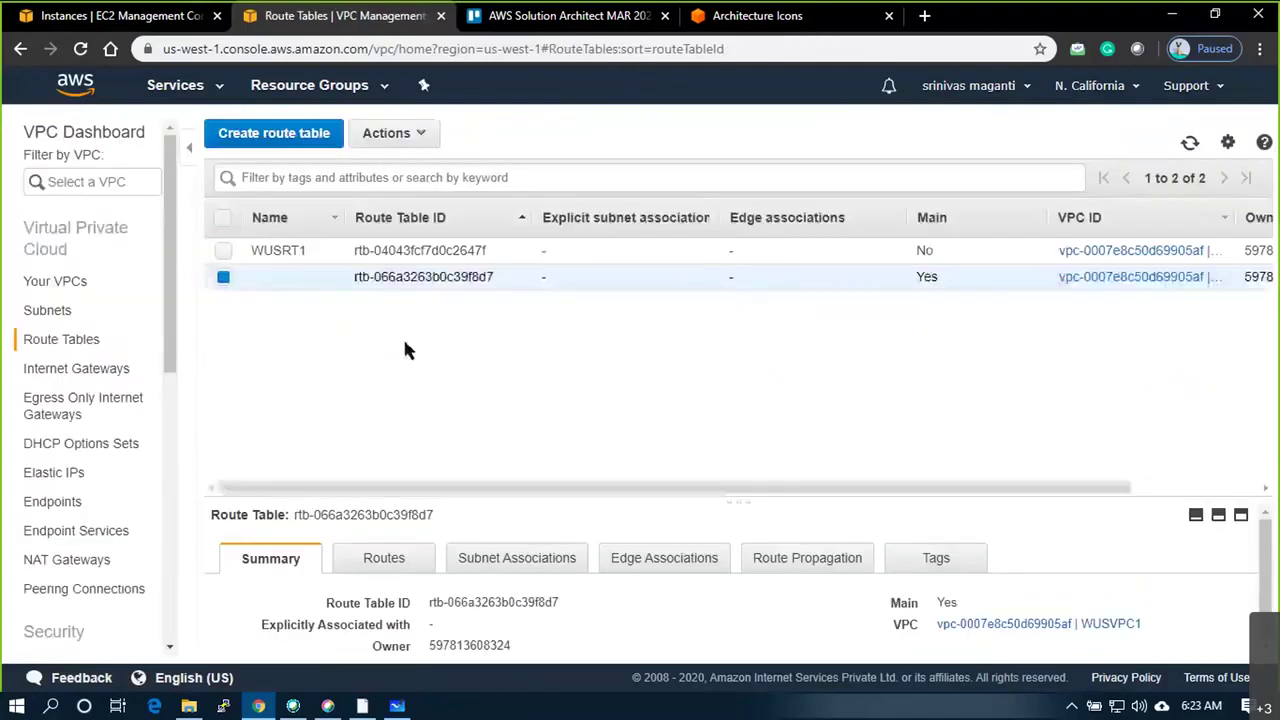
# Add a route to WUSRT1 with destination 0.0.0.0/0 targeting the WUSIG1 internet gateway, and save the routes
pyautogui.click(292, 251)
pyautogui.click(384, 558)
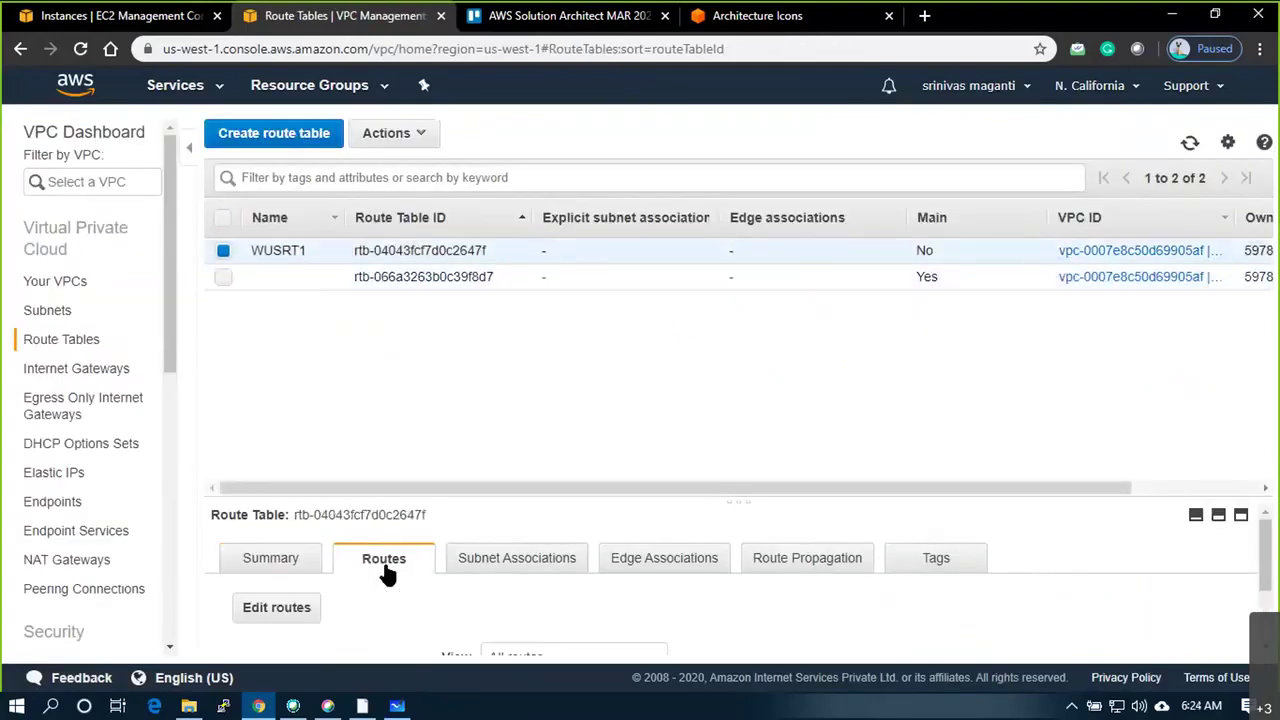
pyautogui.click(275, 609)
pyautogui.click(46, 331)
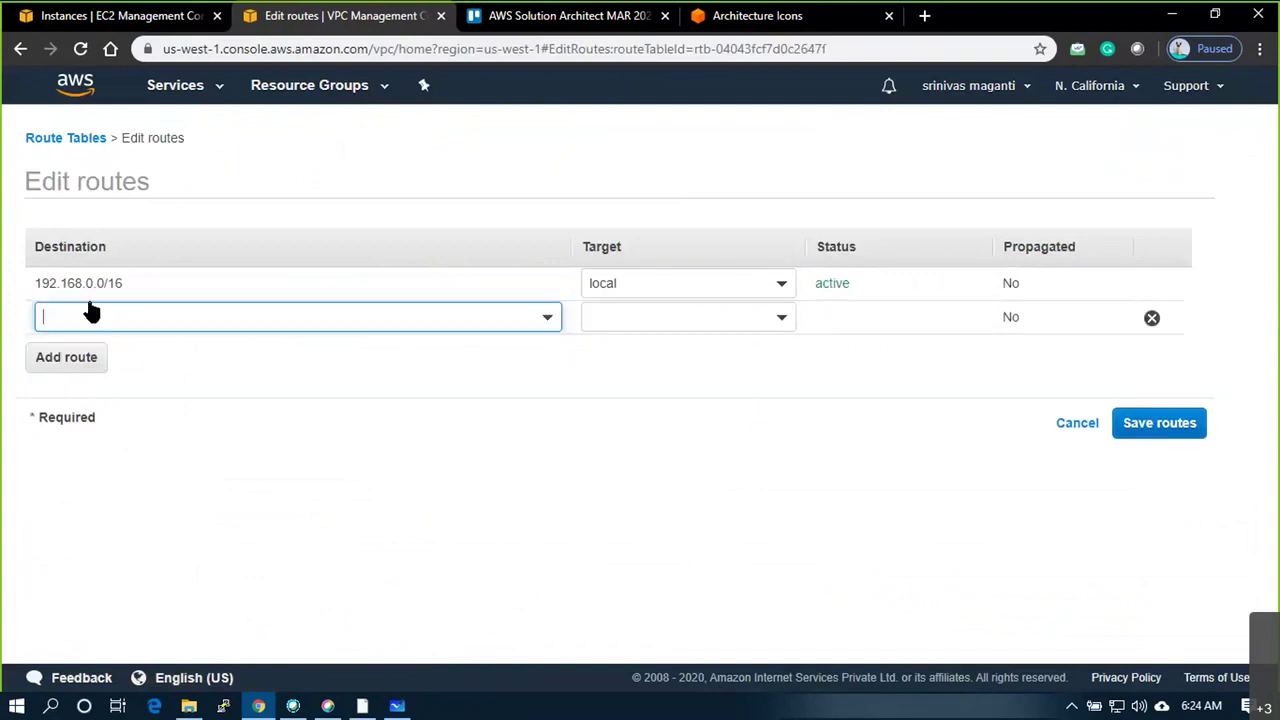
pyautogui.write('0')
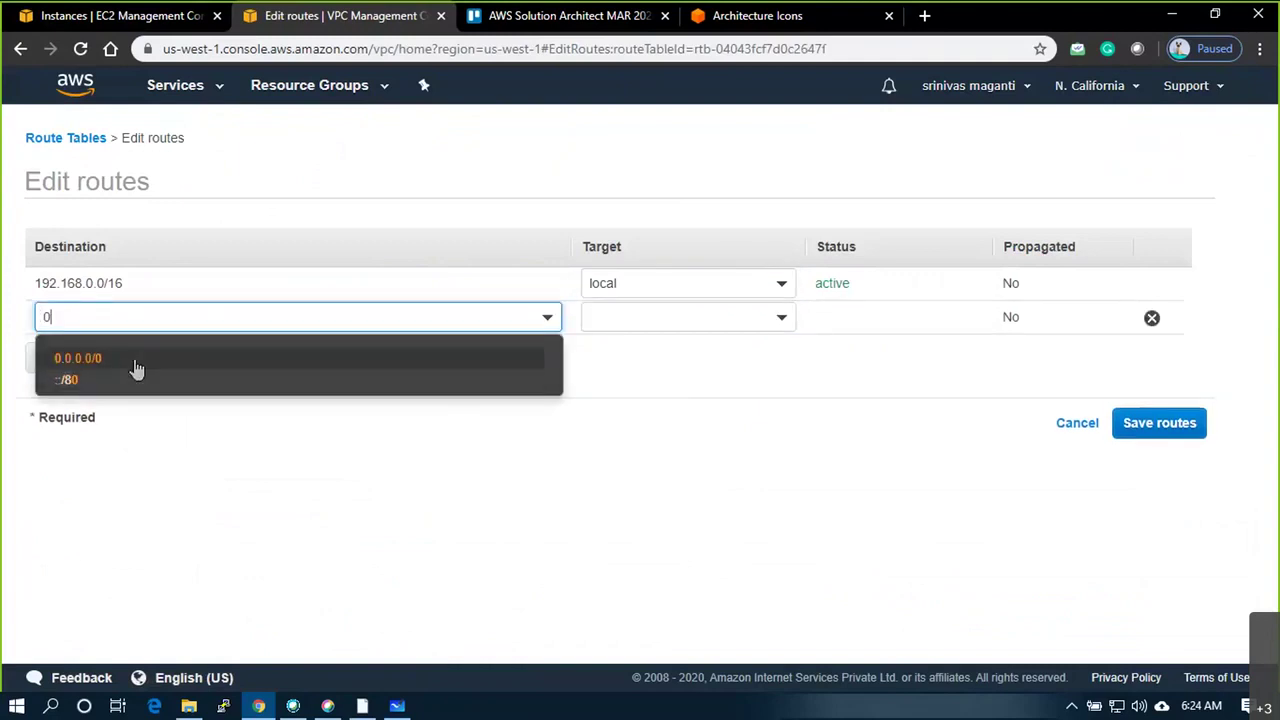
pyautogui.click(134, 364)
pyautogui.click(648, 317)
pyautogui.write('igw-')
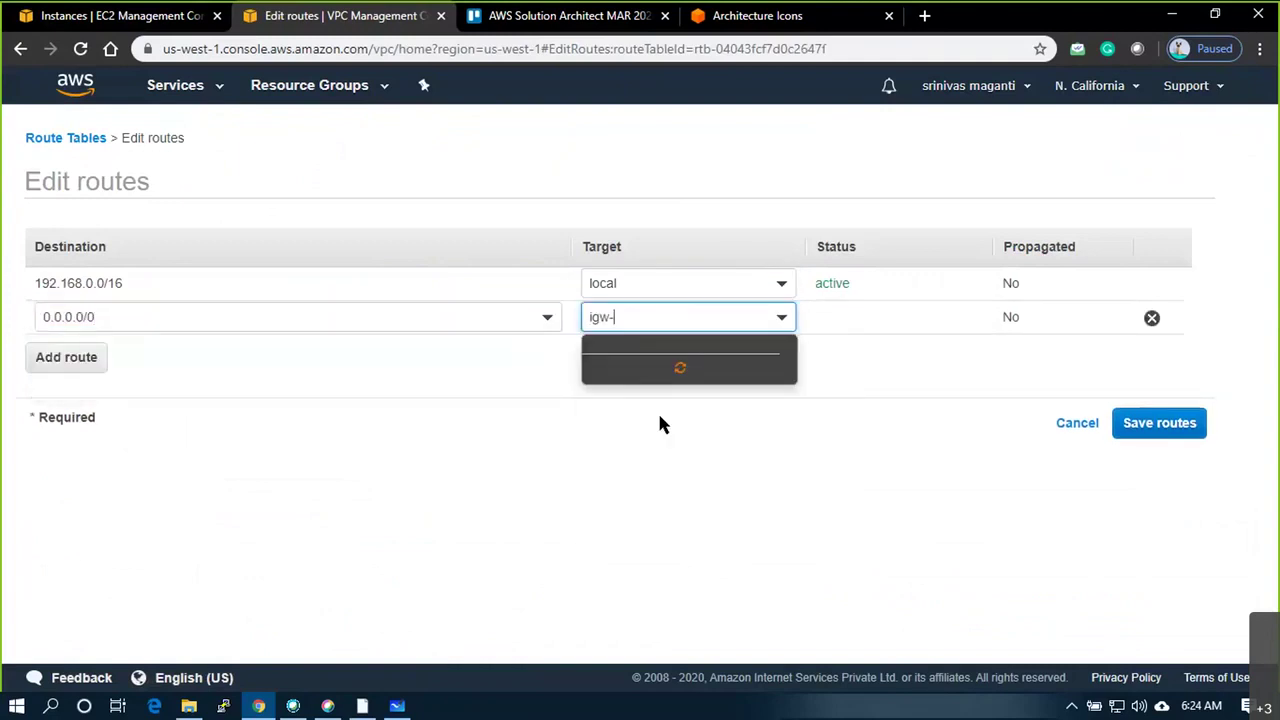
pyautogui.click(664, 372)
pyautogui.click(1146, 428)
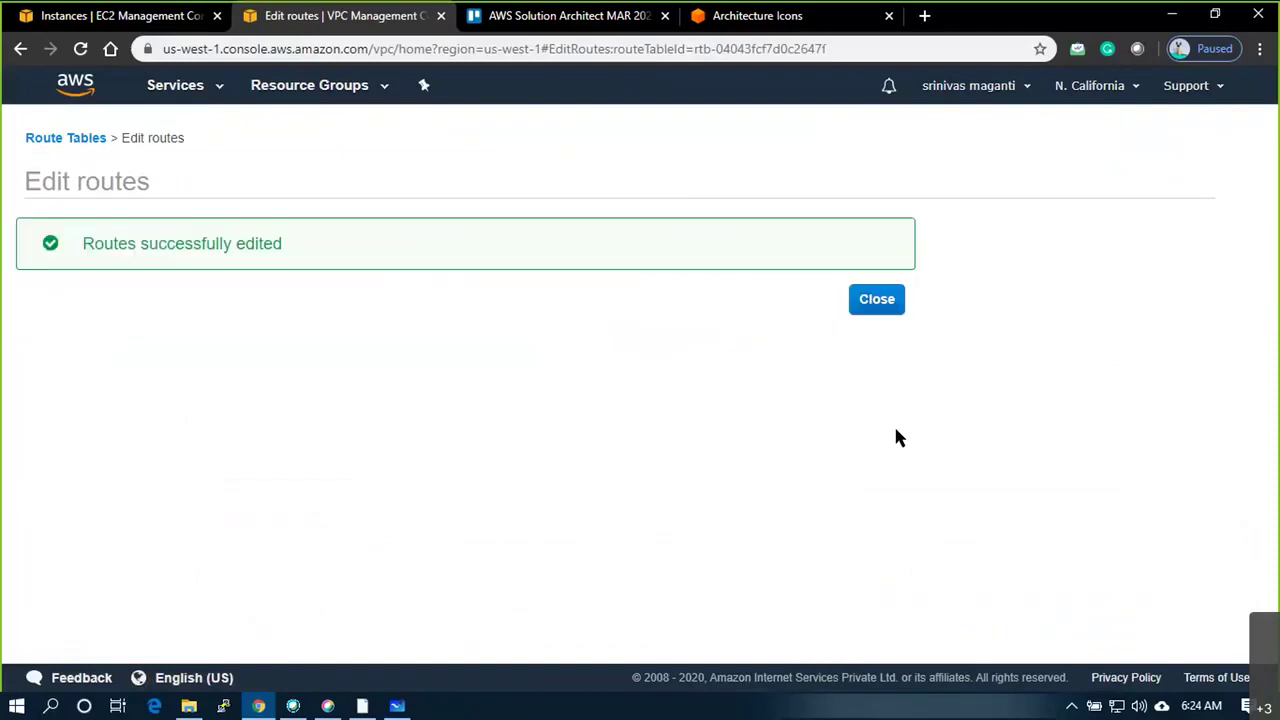
pyautogui.click(889, 307)
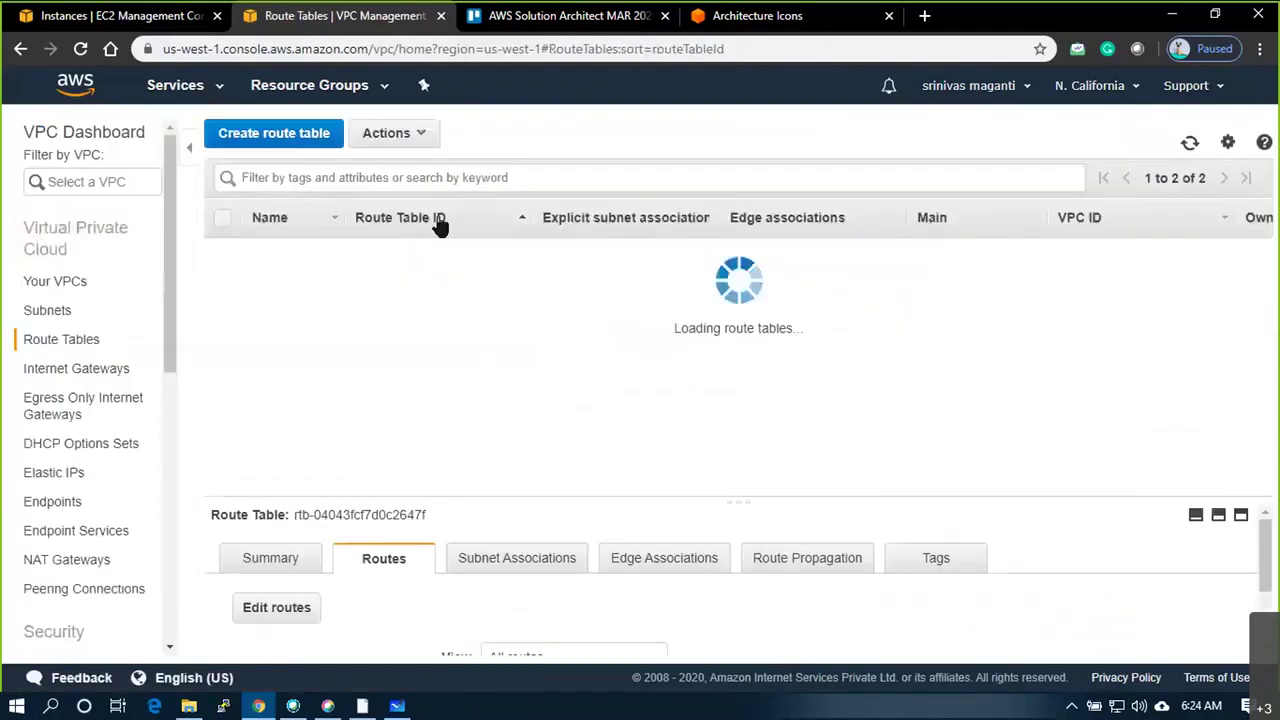
# Associate the subnet WUS_SUB1 with the route table WUSRT1 and save the association
pyautogui.click(493, 558)
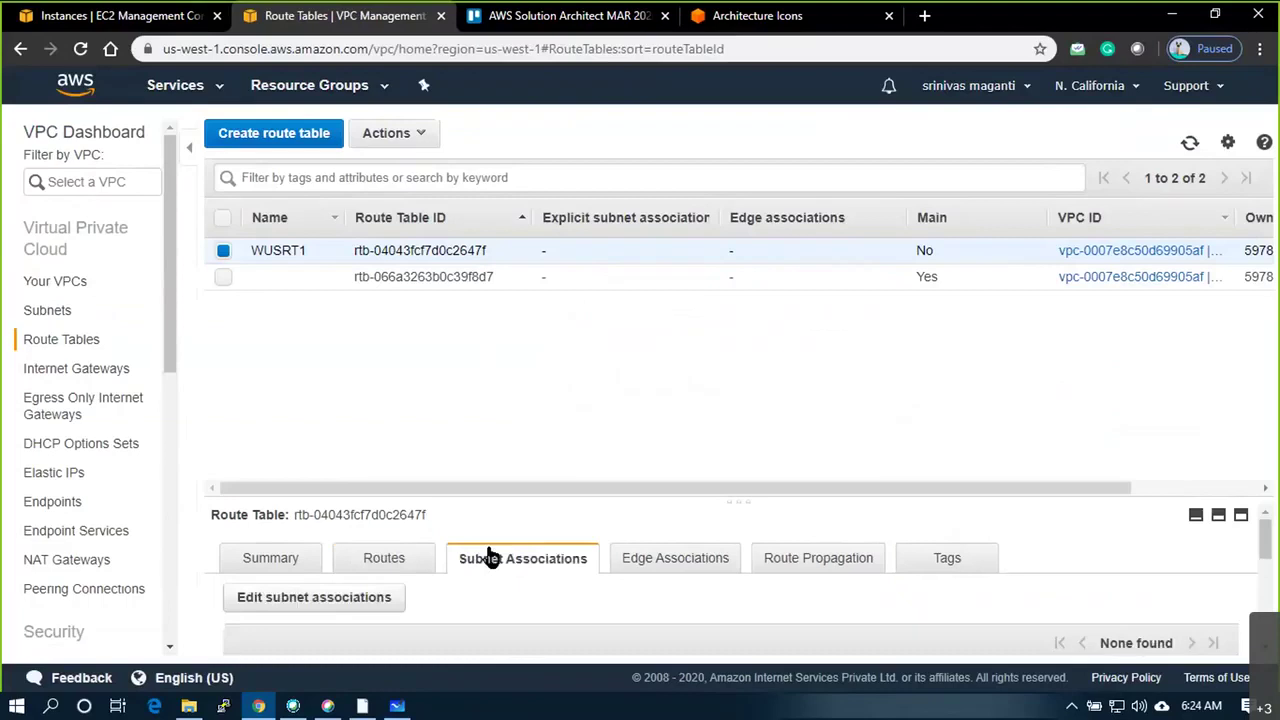
pyautogui.click(280, 608)
pyautogui.click(311, 438)
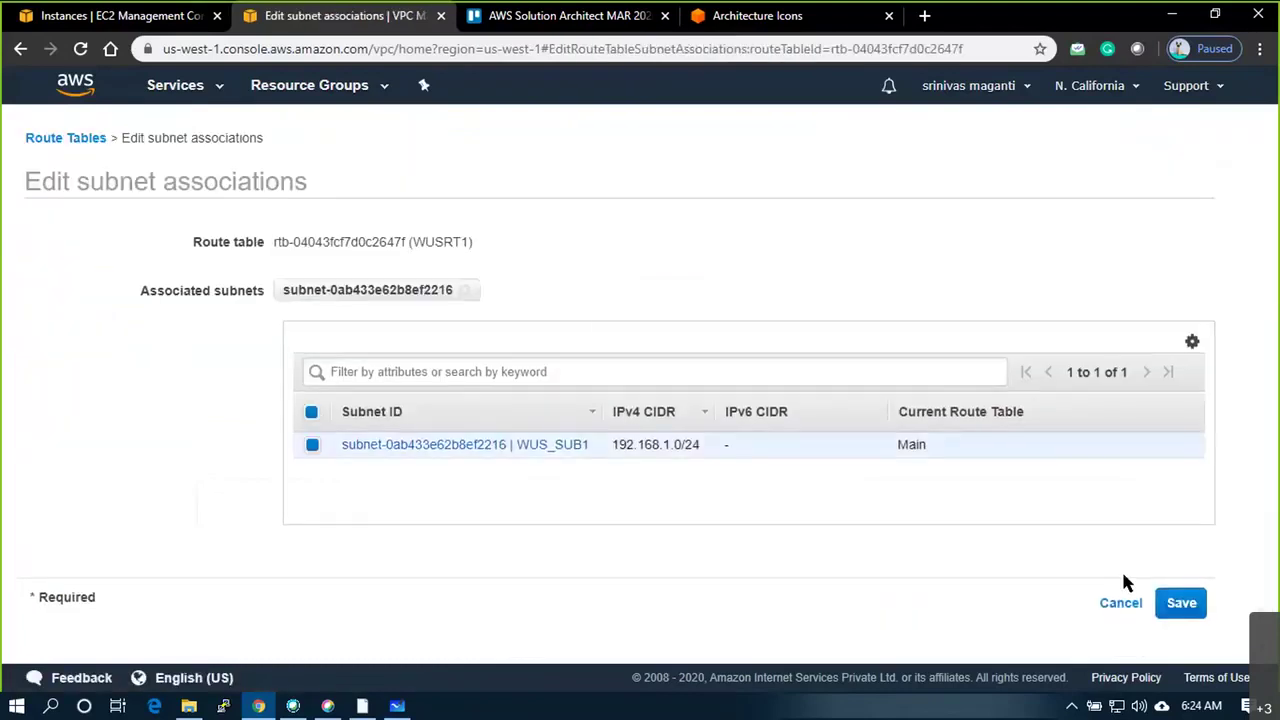
pyautogui.click(1190, 602)
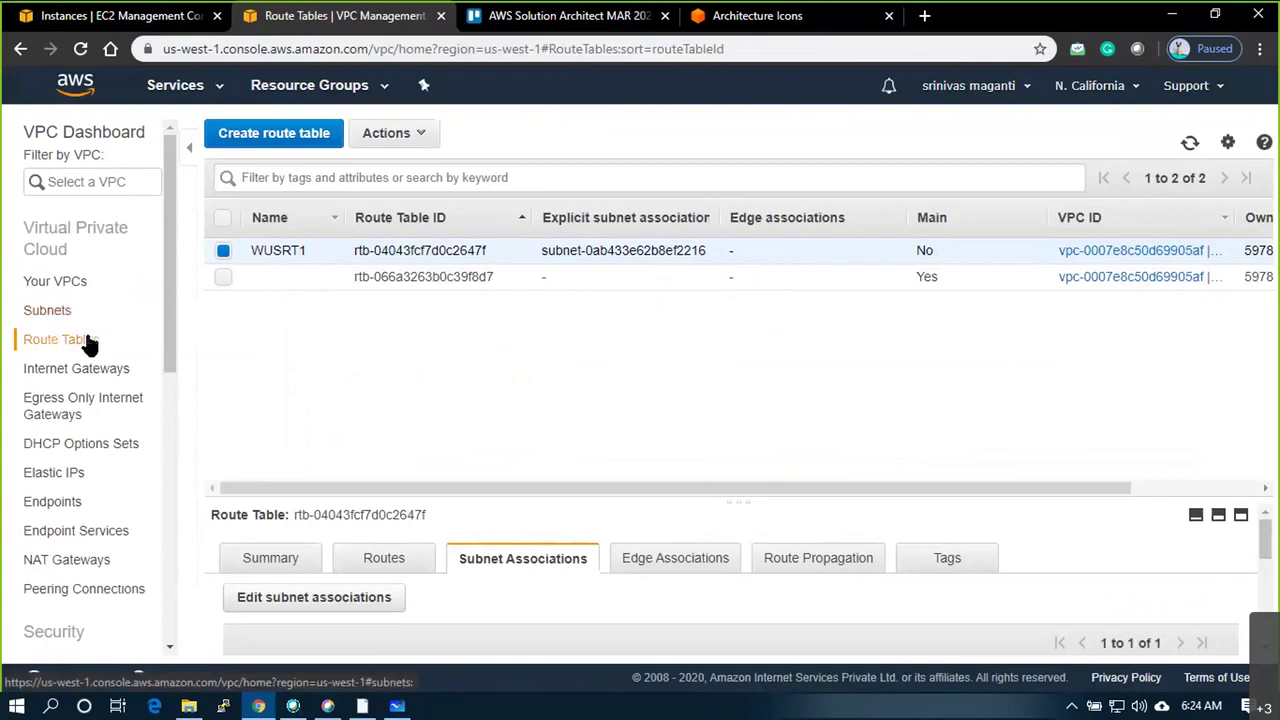
# Start a new security group named WUSSG1 with the description "allow deny ports"
pyautogui.scroll(-2, 84, 540)
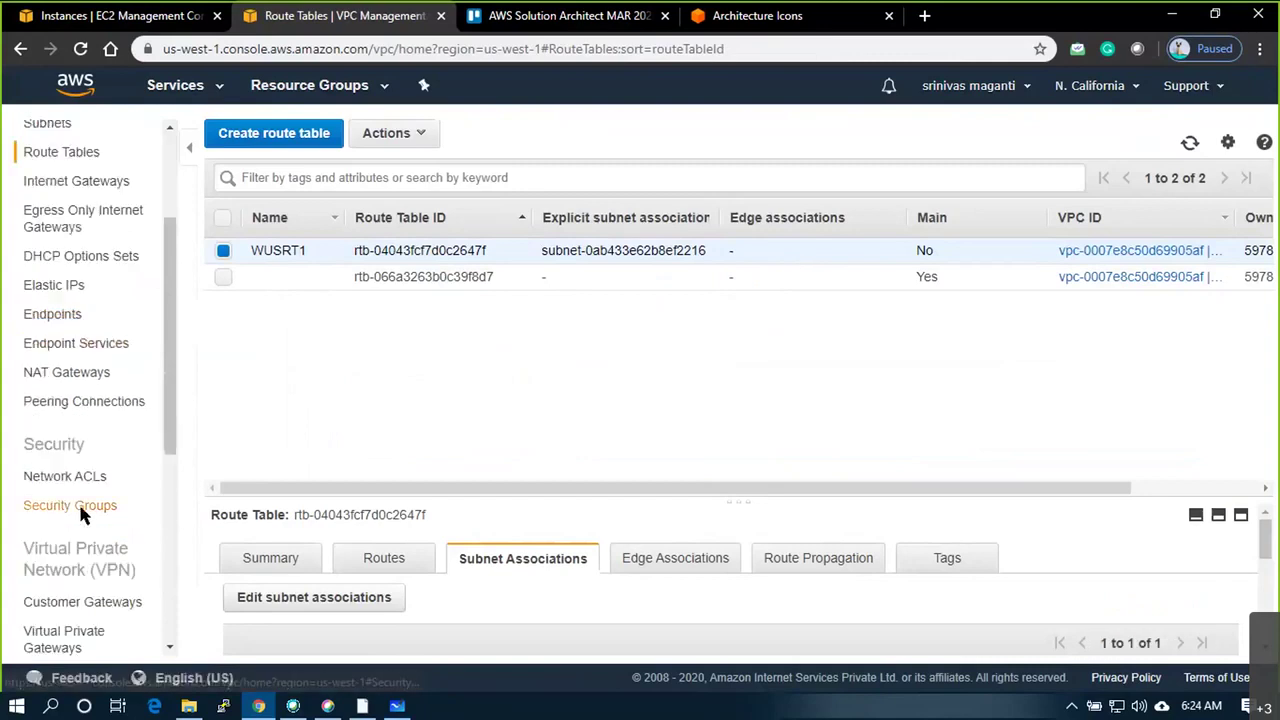
pyautogui.click(72, 505)
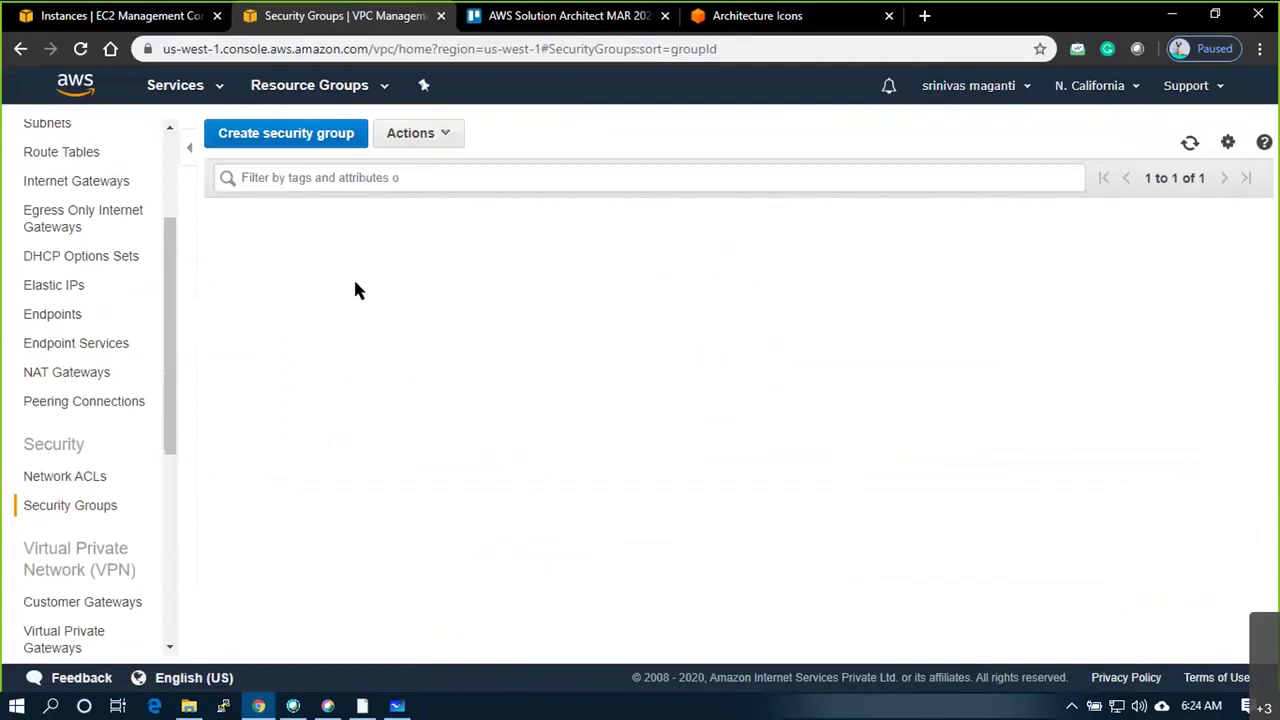
pyautogui.click(285, 133)
pyautogui.click(626, 268)
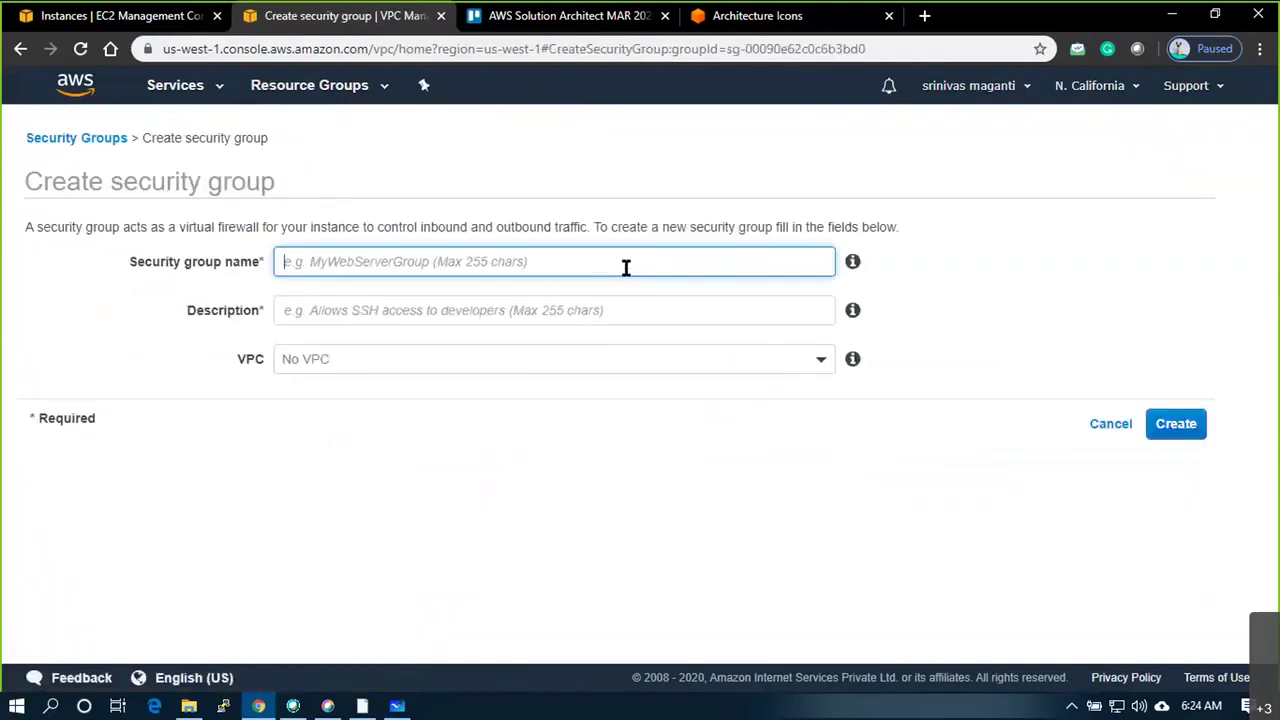
pyautogui.write('WUSSG')
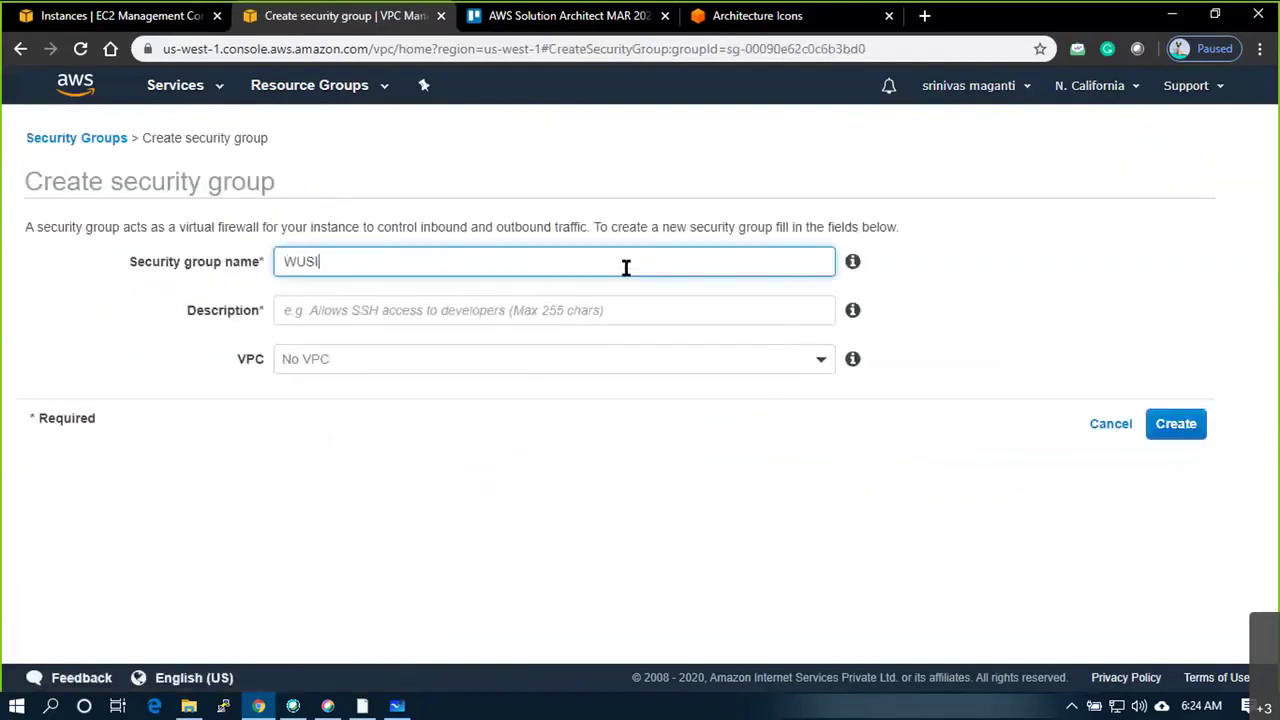
pyautogui.write('1')
pyautogui.press('Tab')
pyautogui.press('Tab')
pyautogui.write('allow denyp')
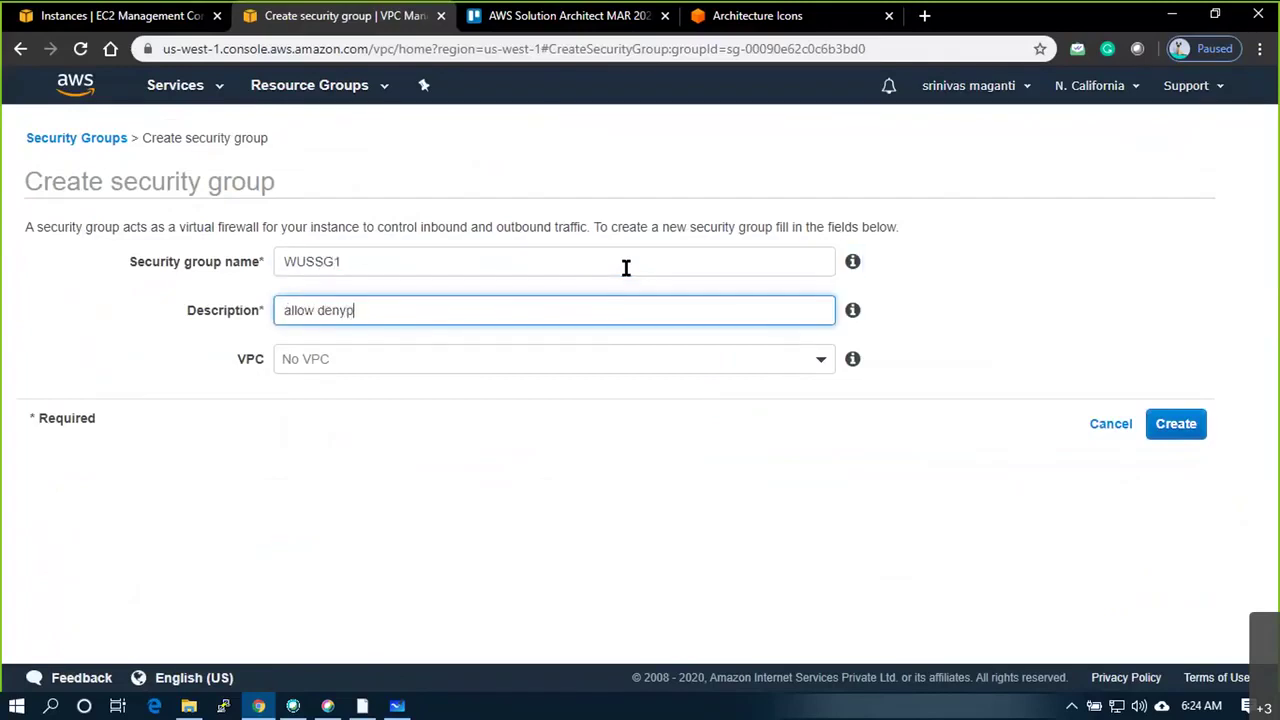
pyautogui.press('BackSpace')
pyautogui.write('ports')
pyautogui.press('Tab')
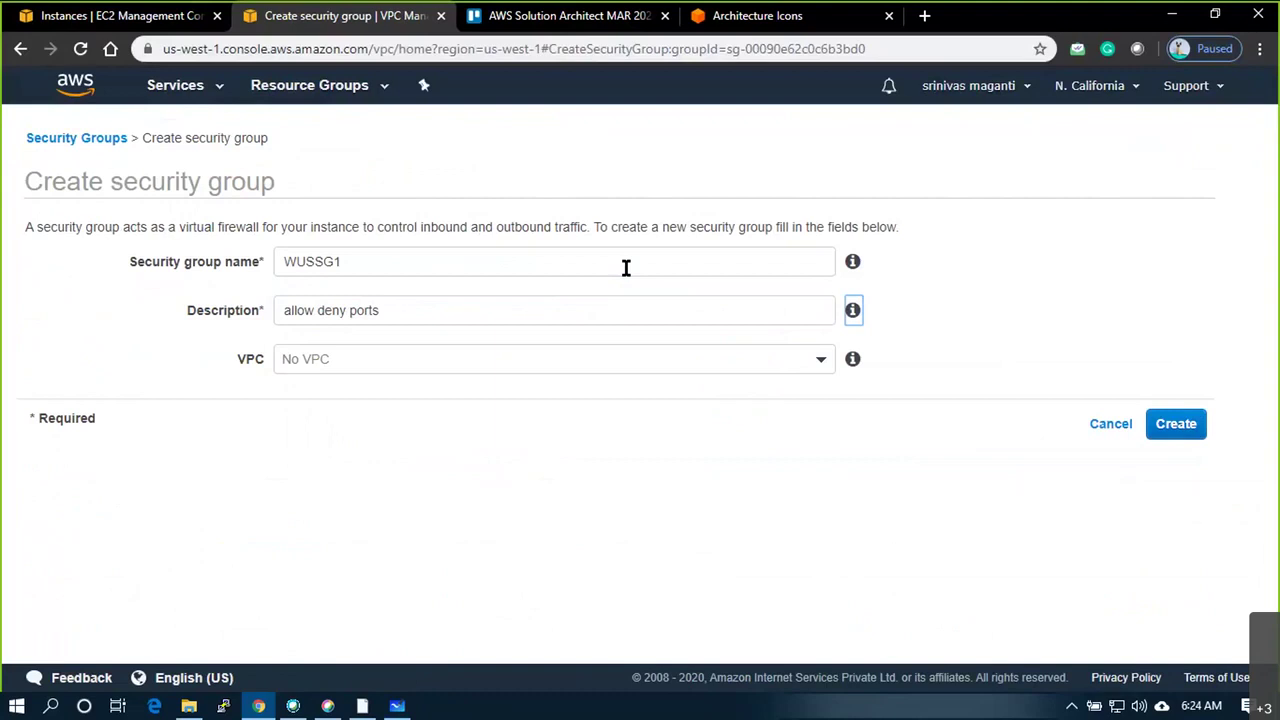
# Assign the security group to the VPC WUSVPC1 and create it
pyautogui.click(614, 360)
pyautogui.click(620, 457)
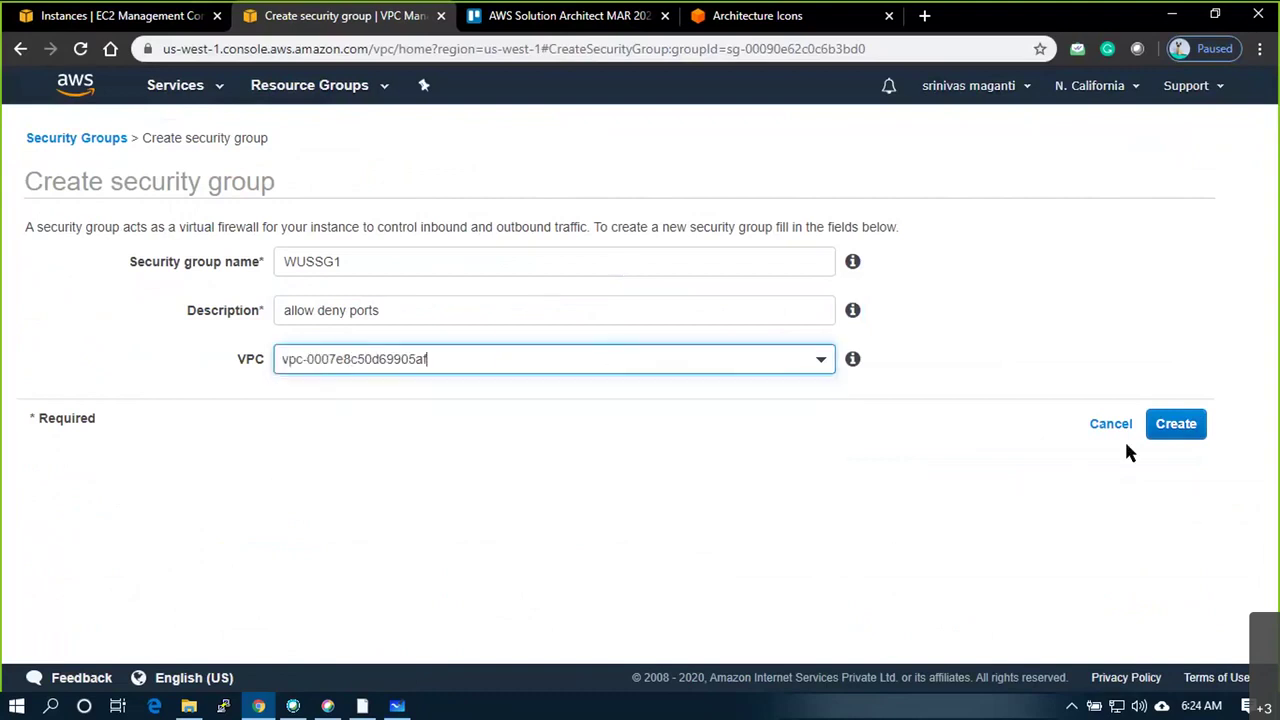
pyautogui.click(1163, 432)
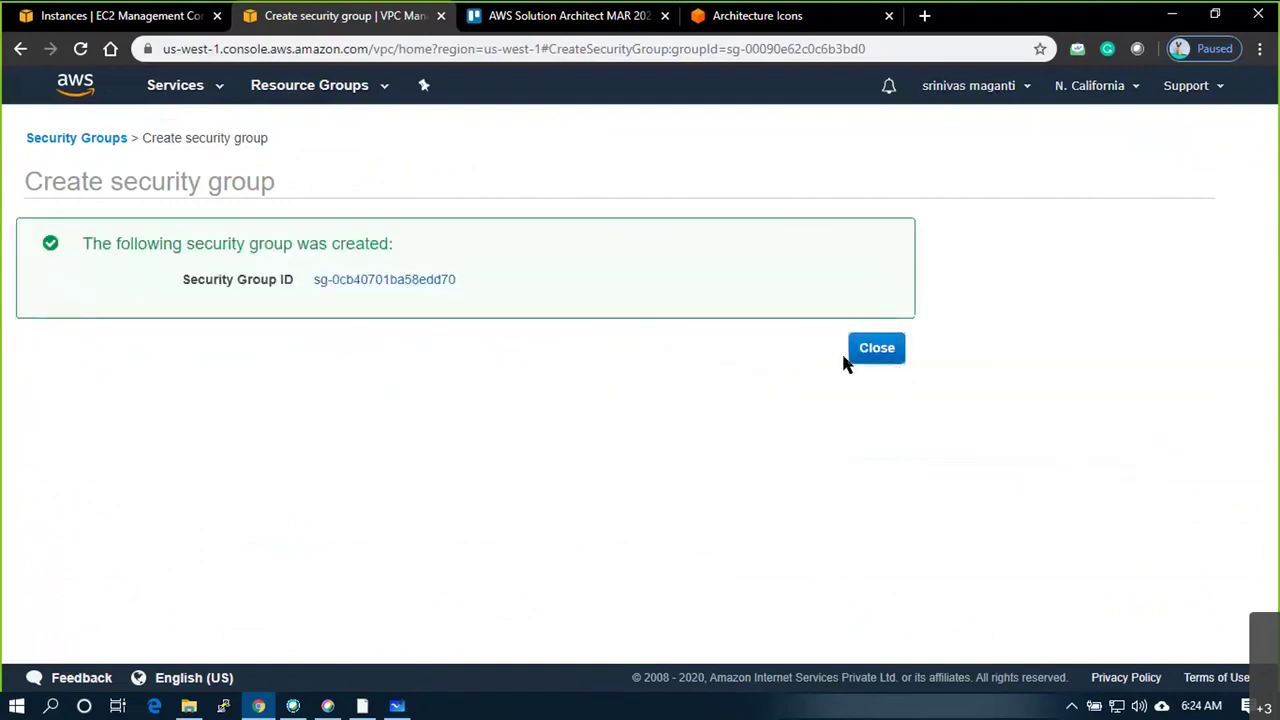
pyautogui.click(845, 358)
# Set the name tag of the WUSSG1 security group to WUS SG1
pyautogui.click(320, 281)
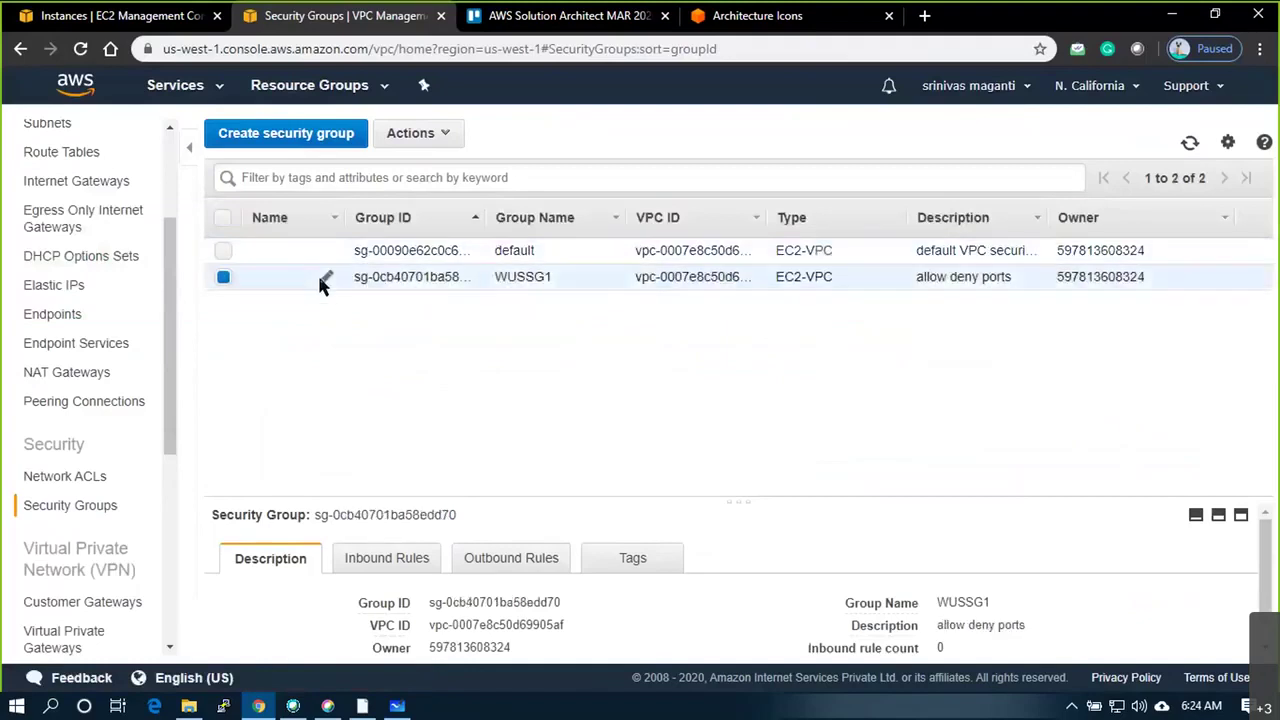
pyautogui.click(320, 277)
pyautogui.write('WUS SG1')
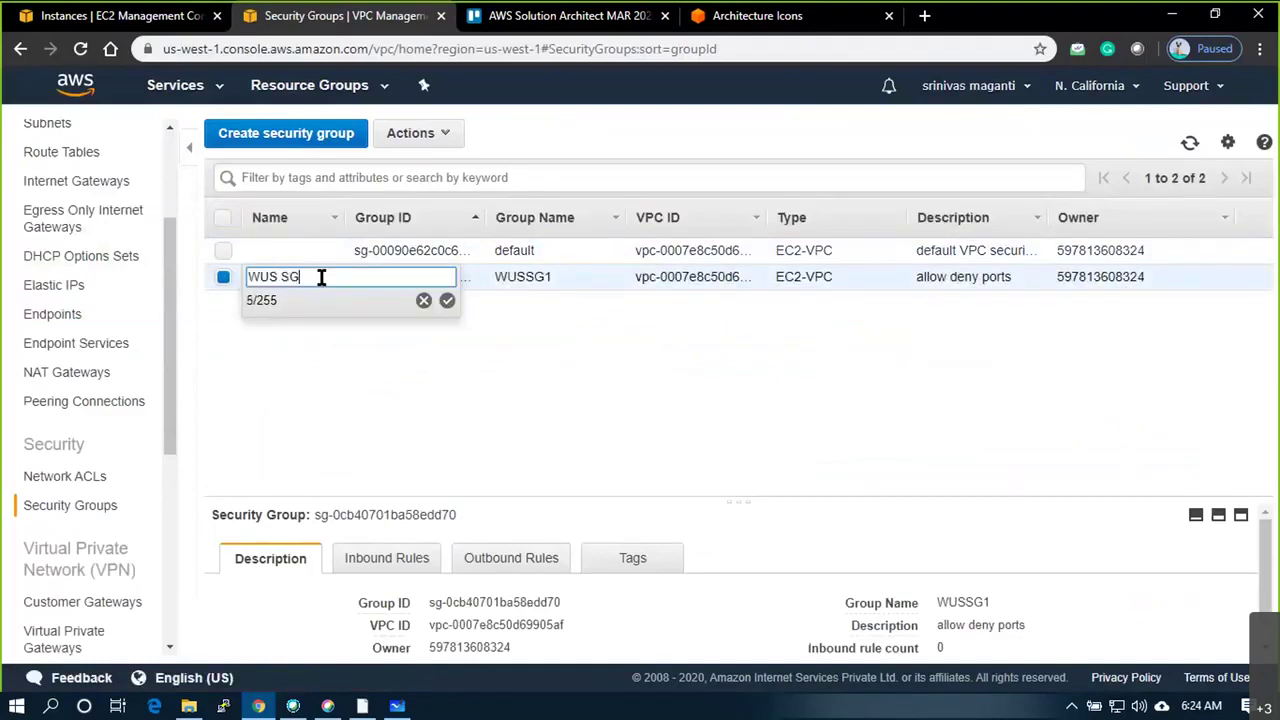
pyautogui.press('Return')
# Edit the inbound rules of the WUSSG1 security group and add a rule of type All ICMP - IPv4
pyautogui.click(395, 555)
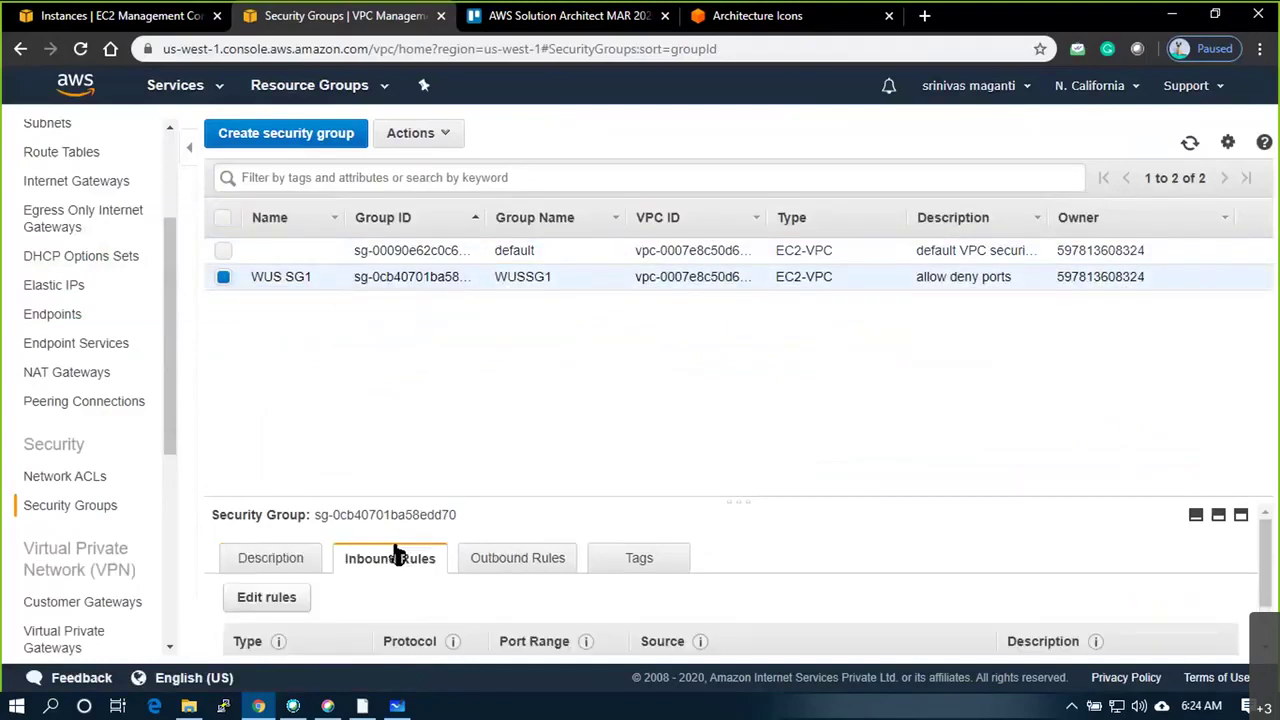
pyautogui.click(280, 606)
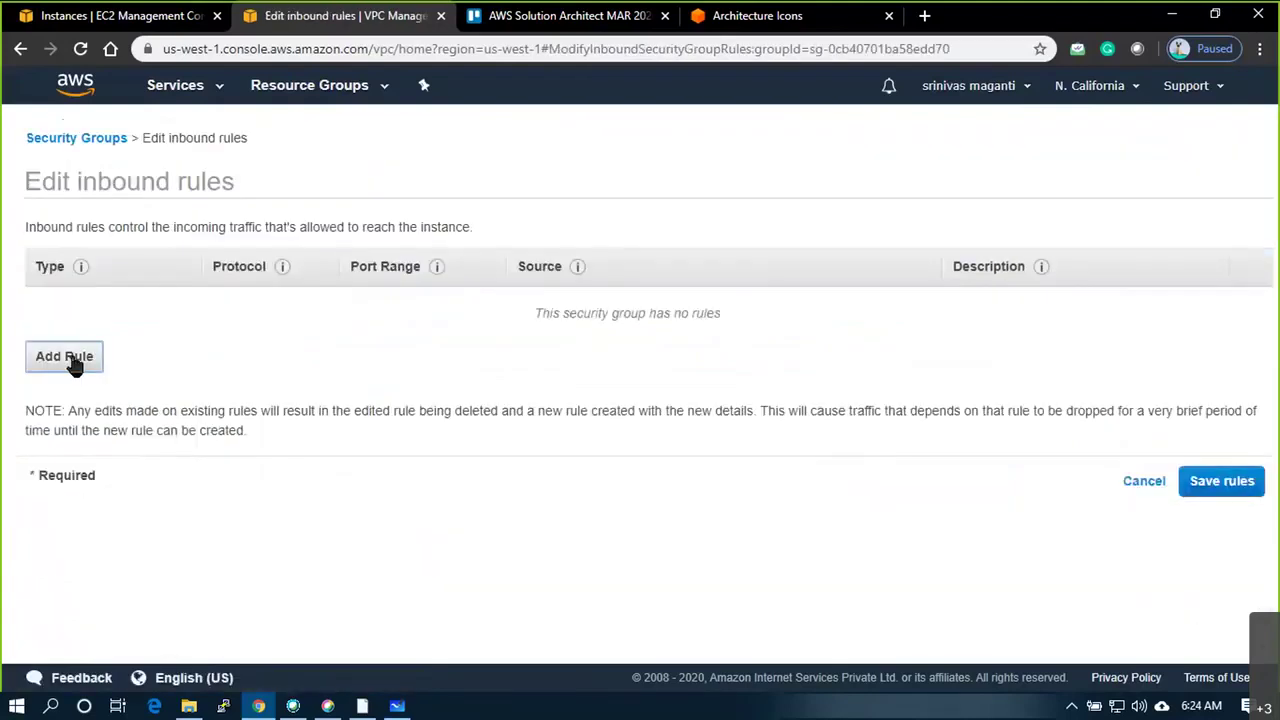
pyautogui.click(70, 358)
pyautogui.click(118, 305)
pyautogui.write('ICM')
pyautogui.click(118, 416)
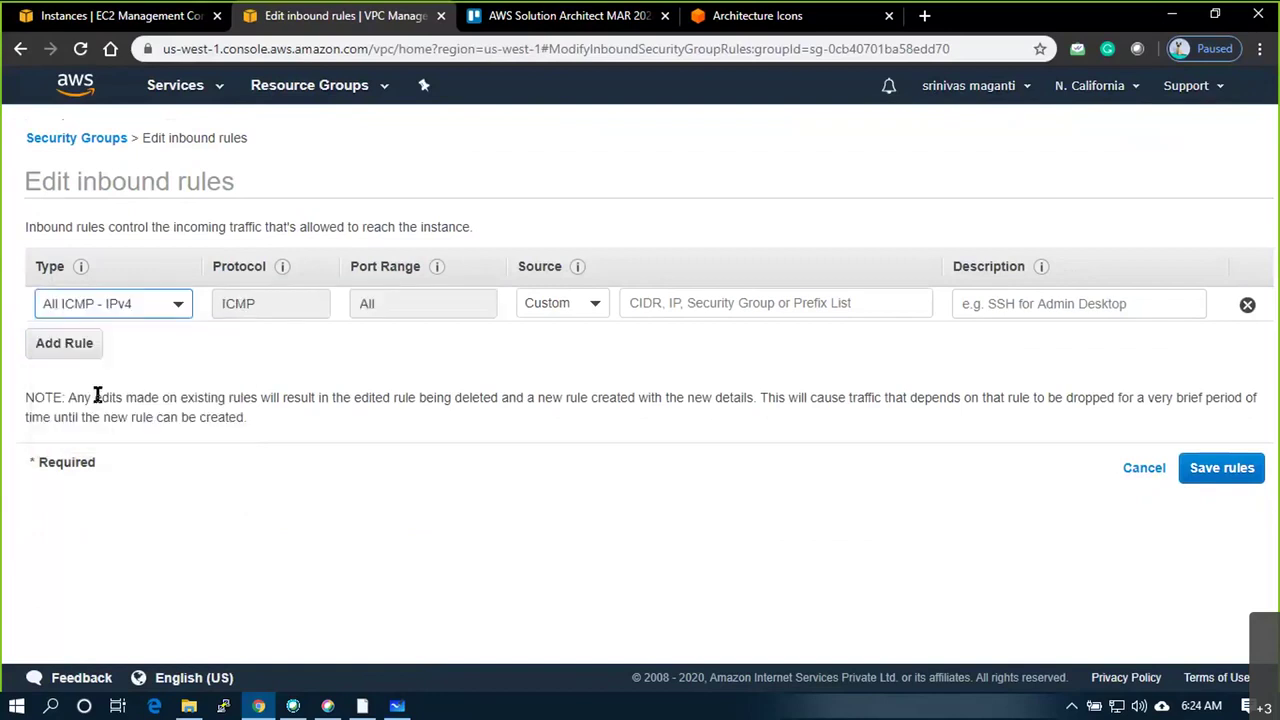
# Add a second inbound rule of type SSH
pyautogui.click(74, 352)
pyautogui.click(100, 345)
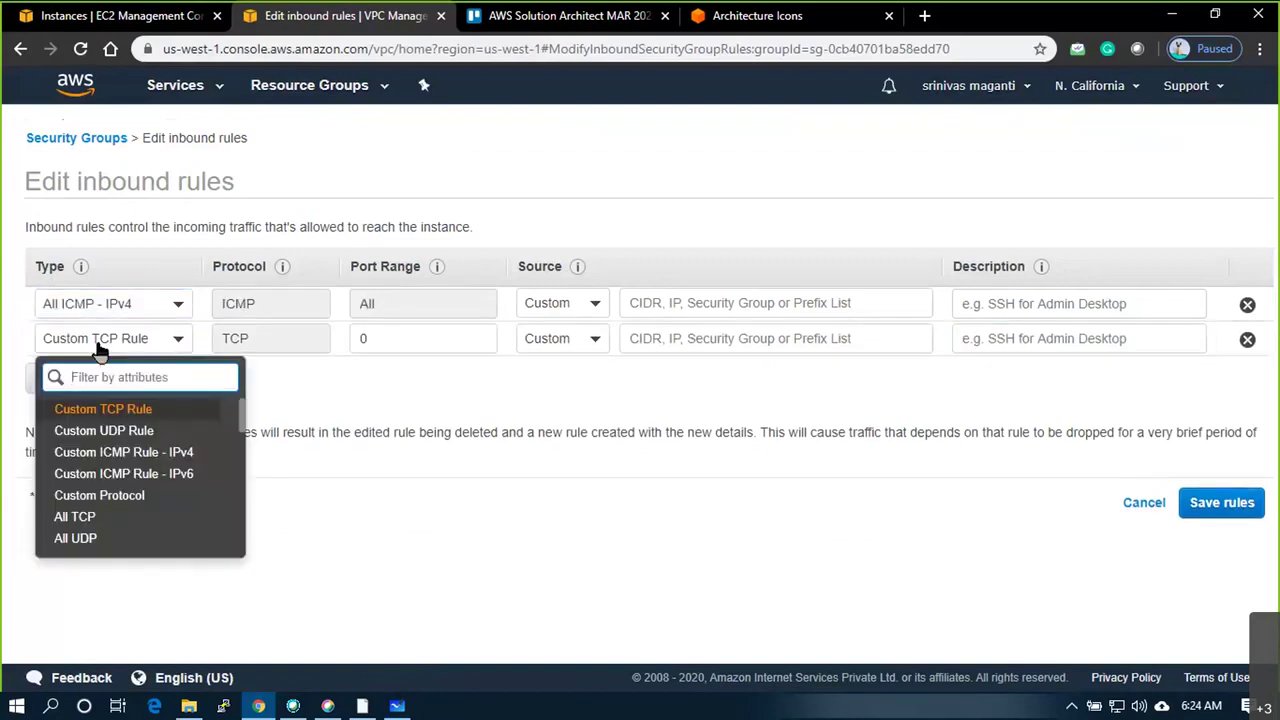
pyautogui.write('ssh')
pyautogui.click(94, 410)
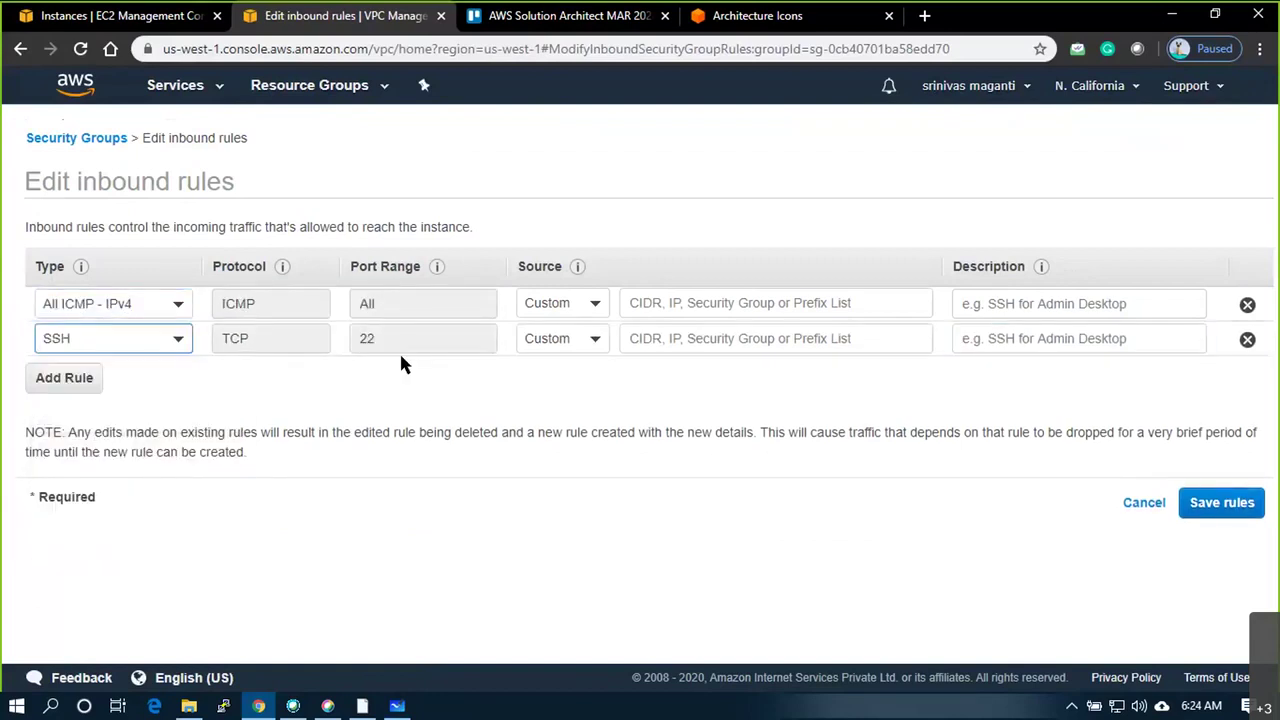
# Set the SSH rule's source to My IP and the ICMP rule's source to Anywhere, and save the rules
pyautogui.click(562, 338)
pyautogui.click(571, 423)
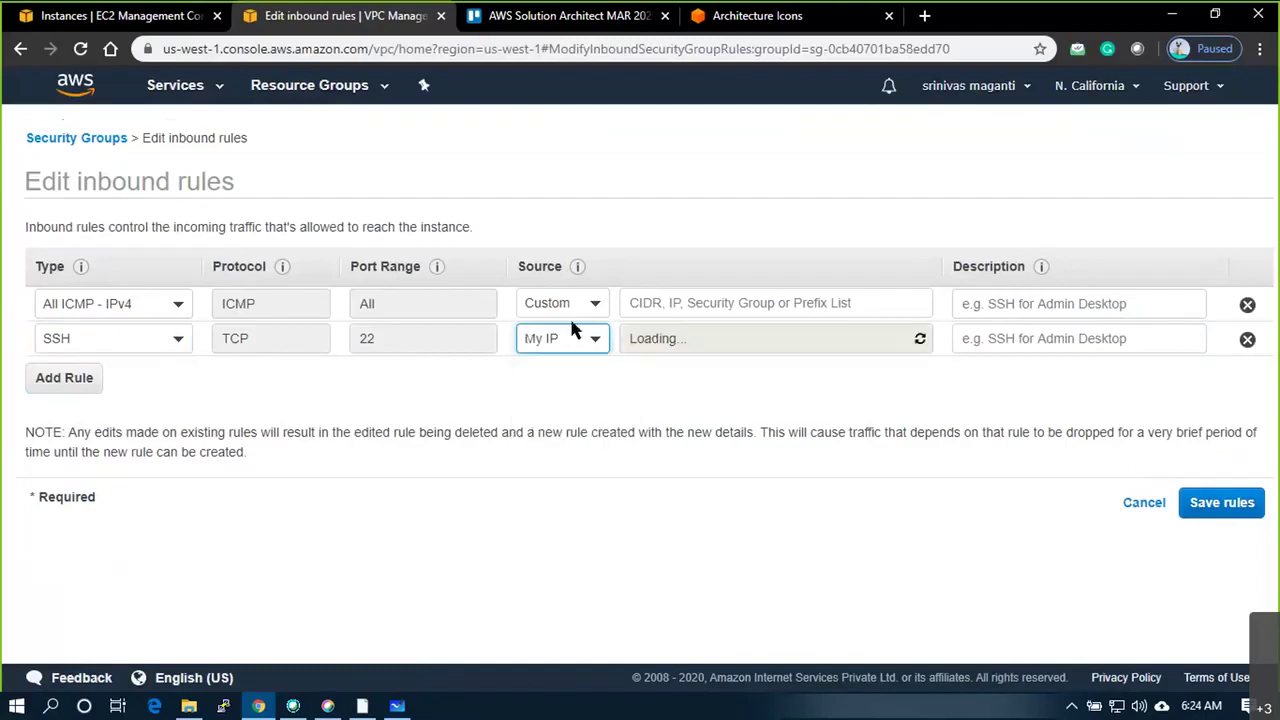
pyautogui.click(566, 305)
pyautogui.click(574, 370)
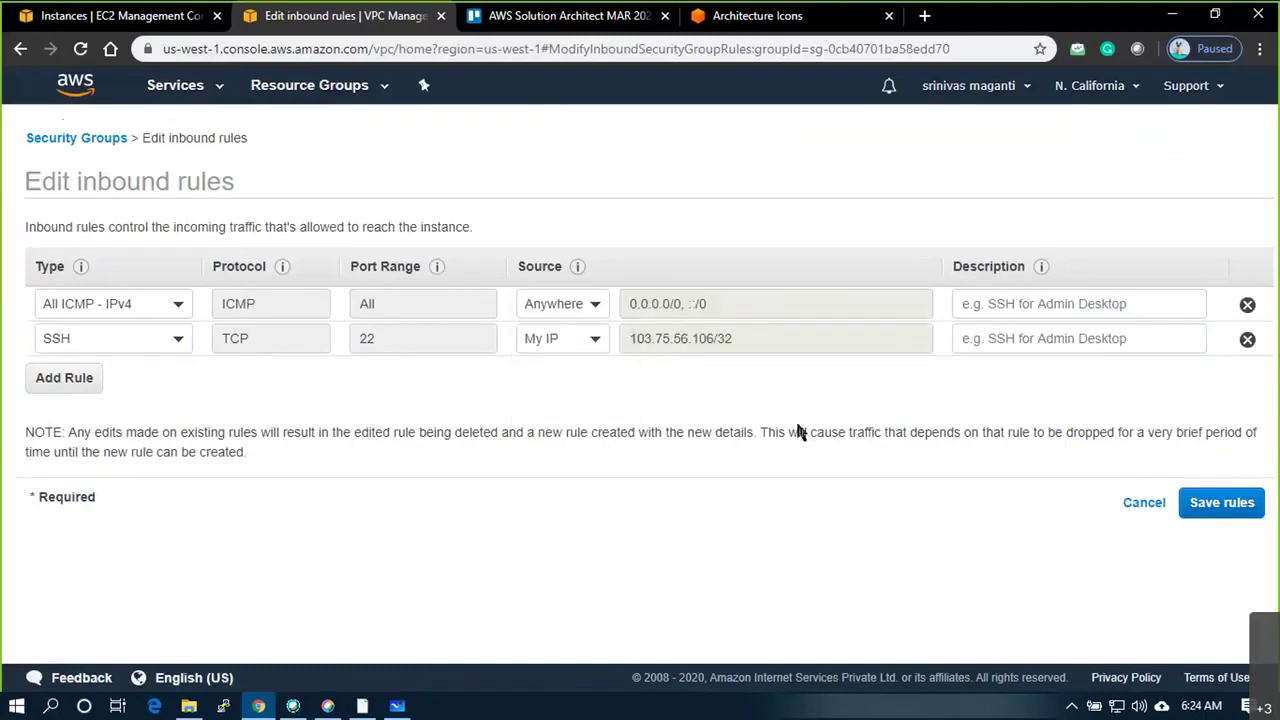
pyautogui.click(1212, 510)
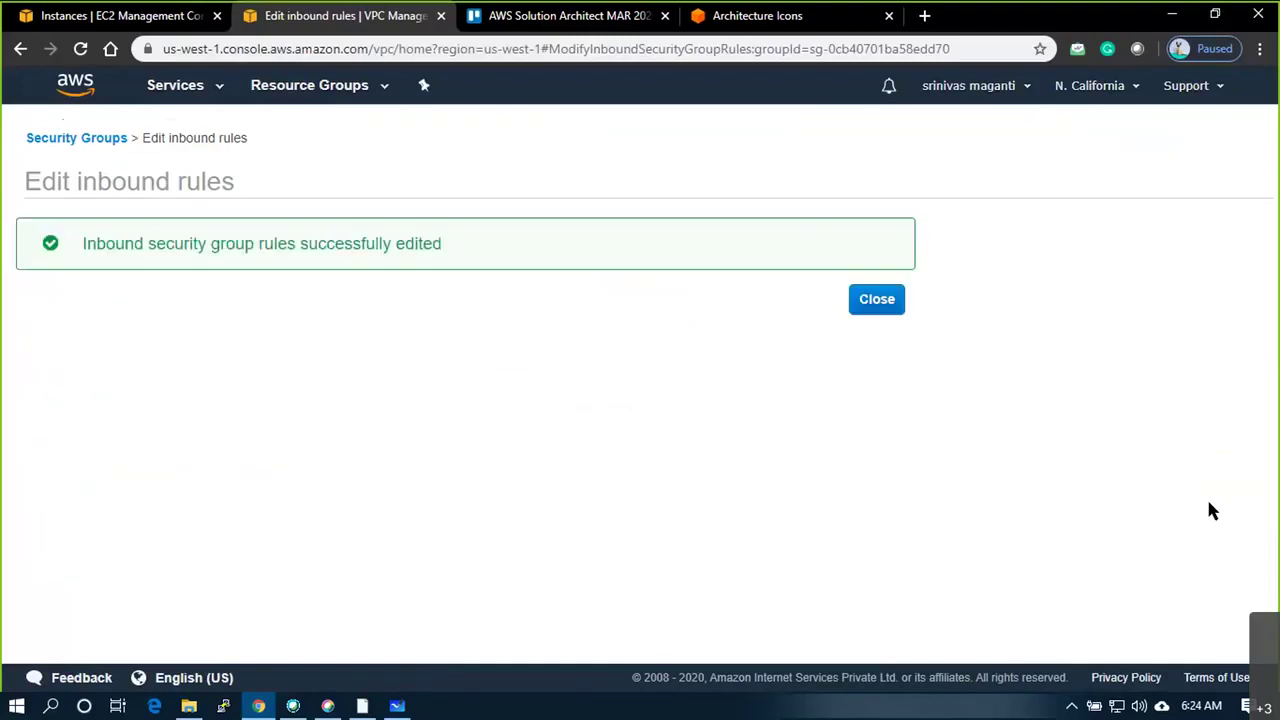
pyautogui.click(864, 316)
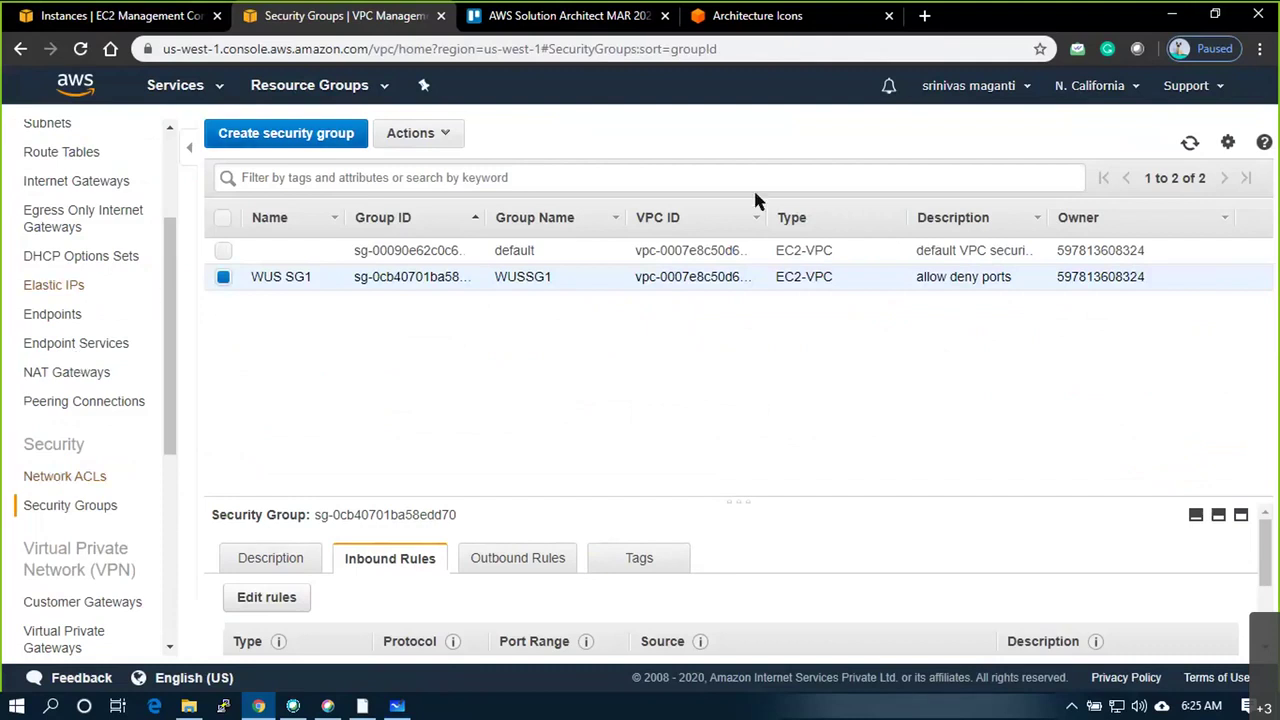
# Start launching an EC2 instance in N. California with Amazon Linux AMI 2018.03.0 and the t2.micro instance type
pyautogui.click(227, 93)
pyautogui.click(55, 204)
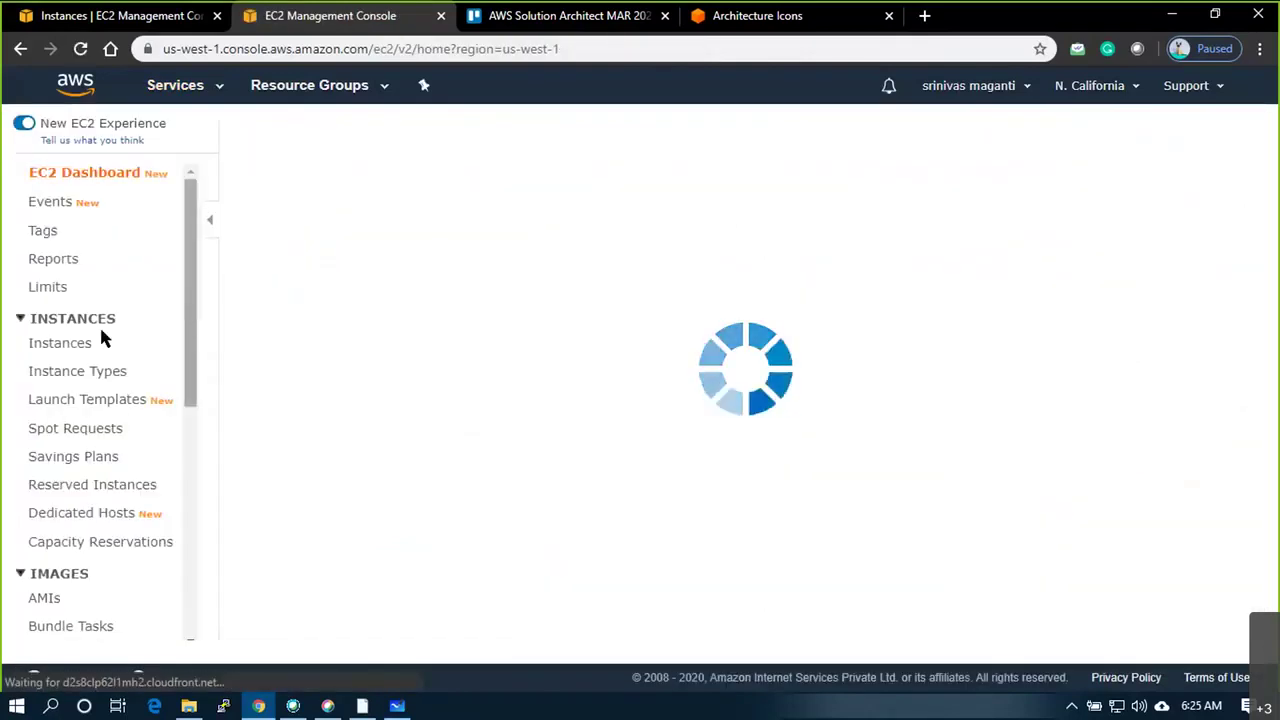
pyautogui.click(70, 345)
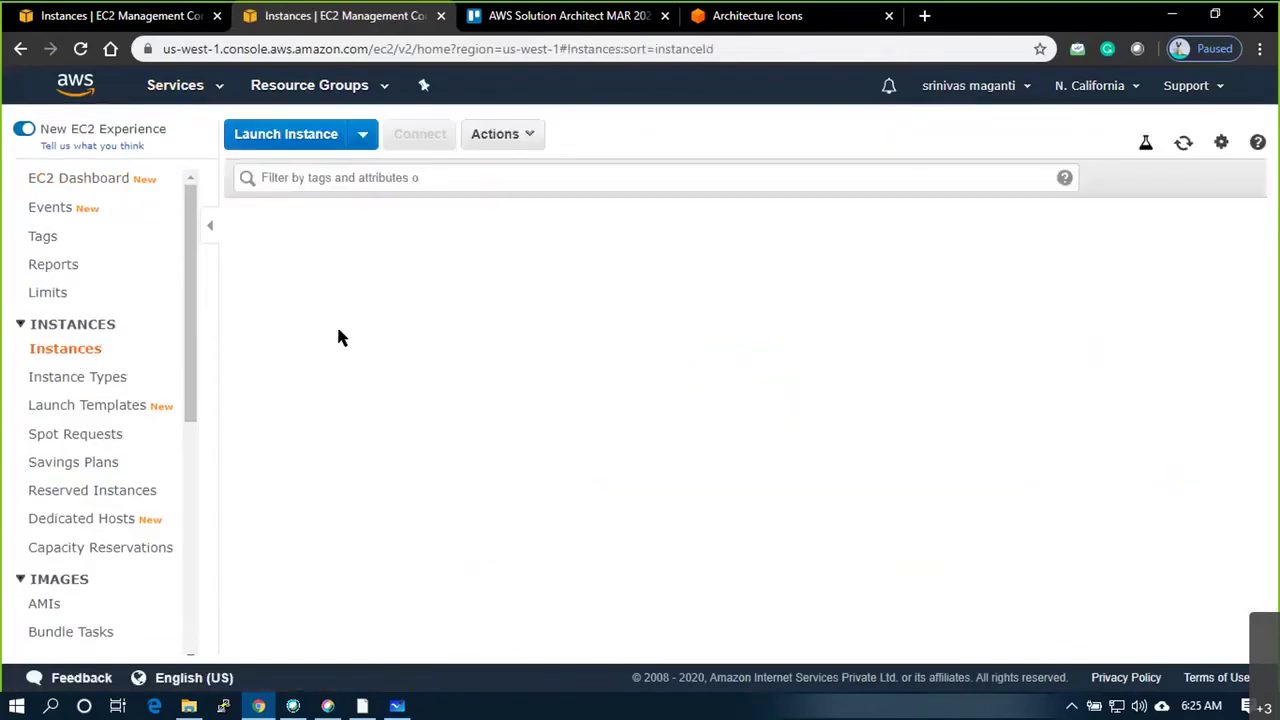
pyautogui.click(720, 333)
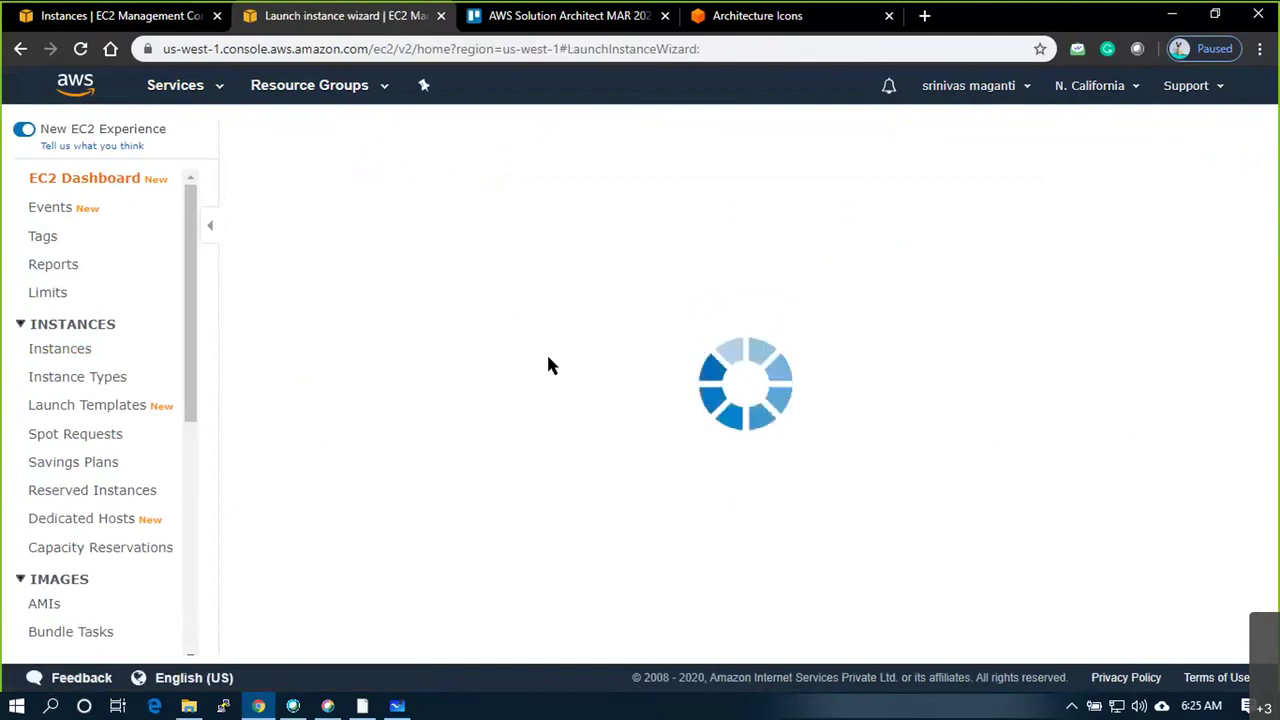
pyautogui.click(1135, 487)
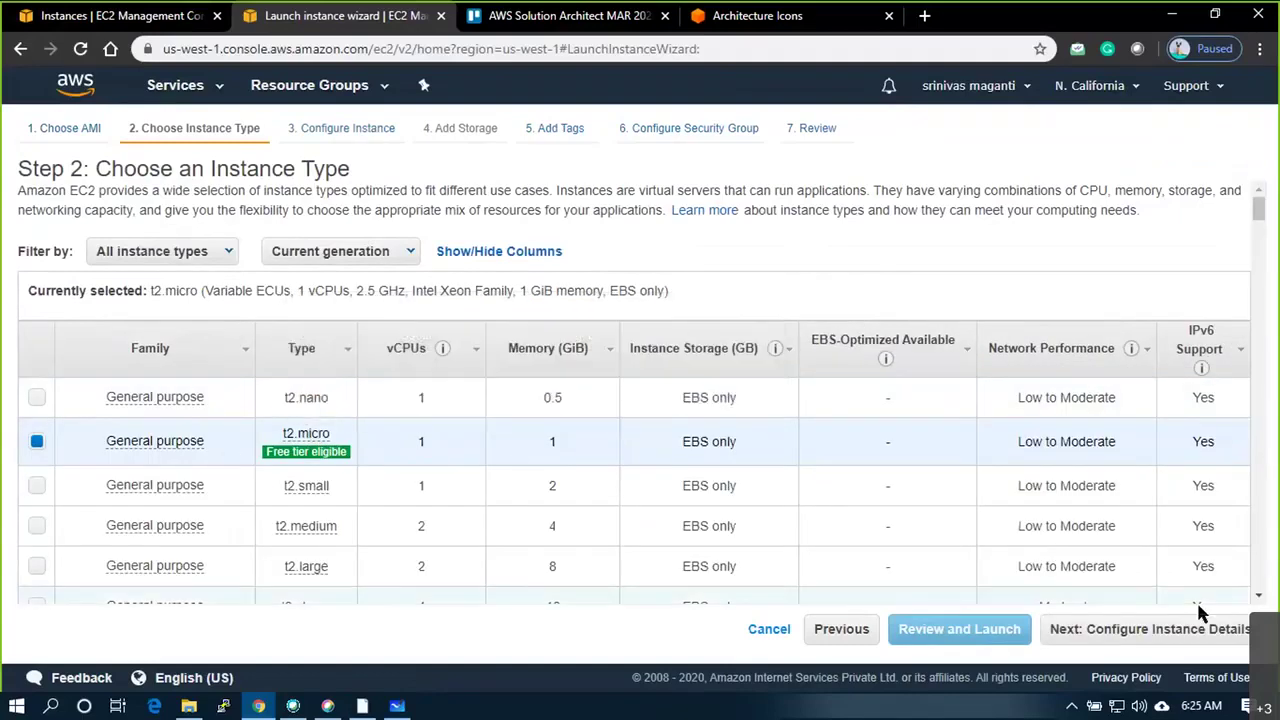
pyautogui.click(1195, 640)
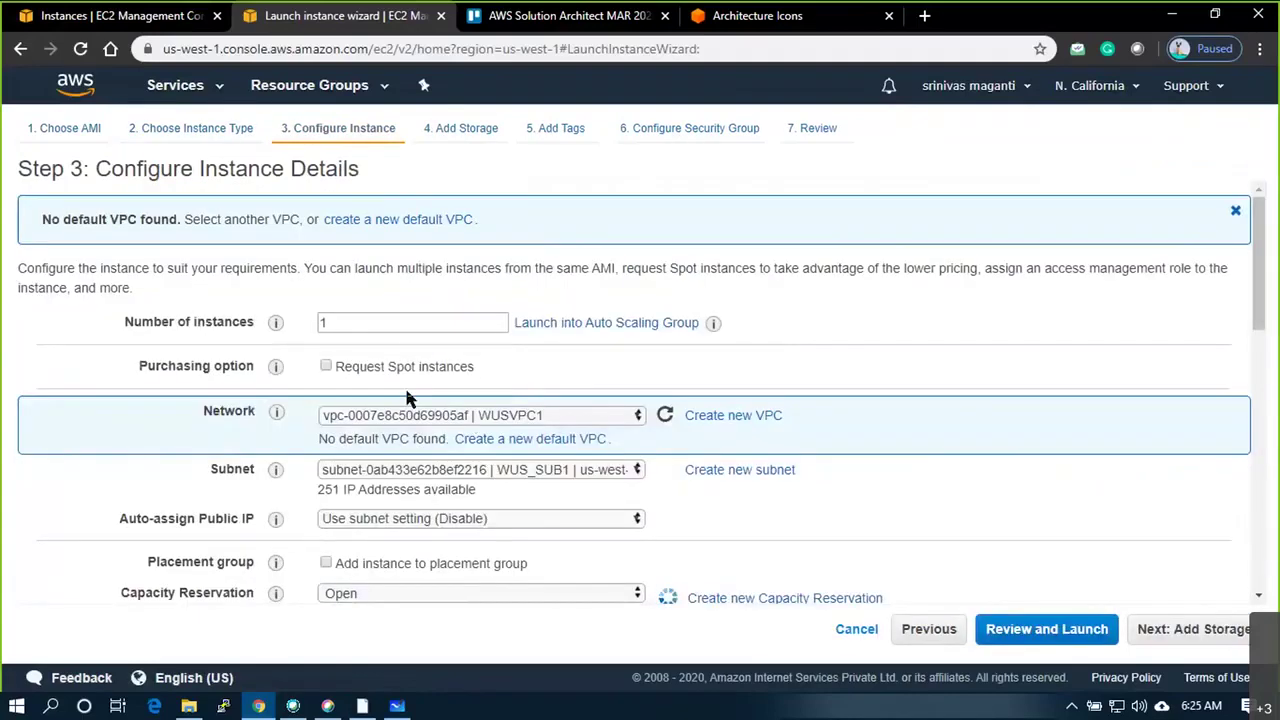
# Enable auto-assign public IP for the instance and set the eth0 primary IP to 192.168.1.100
pyautogui.click(491, 517)
pyautogui.click(380, 555)
pyautogui.scroll(-3, 410, 556)
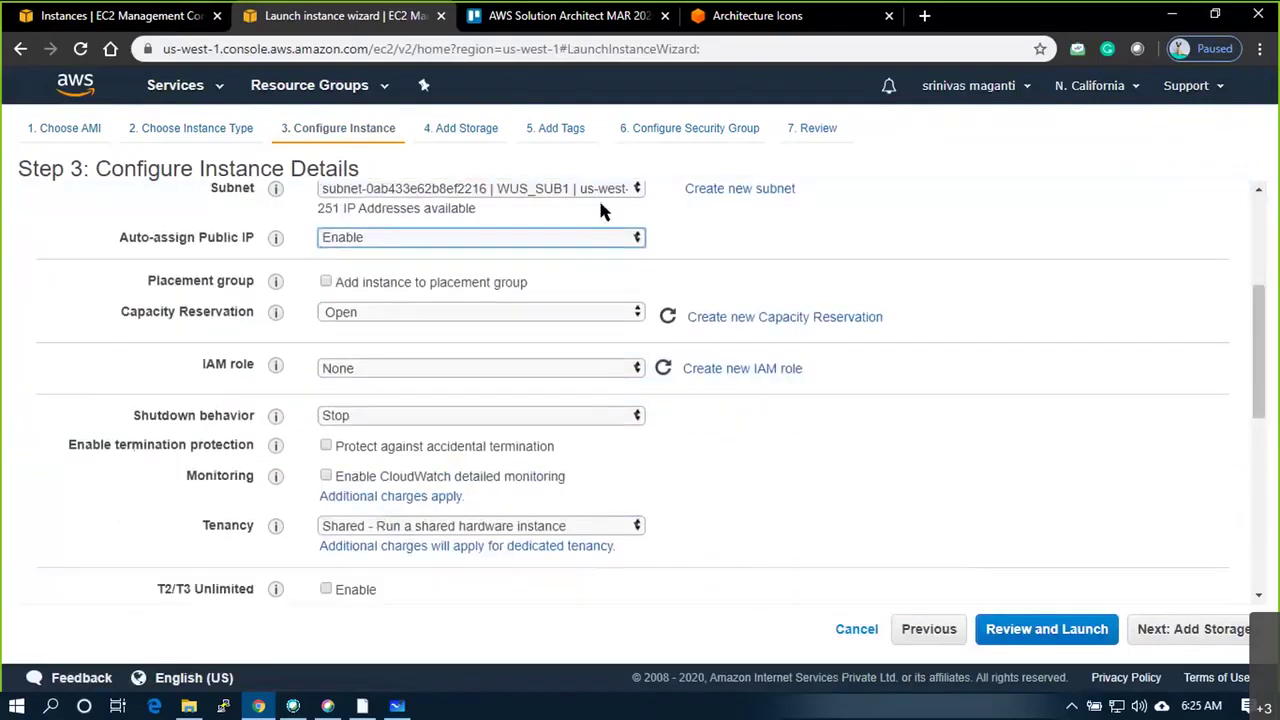
pyautogui.scroll(-5, 552, 440)
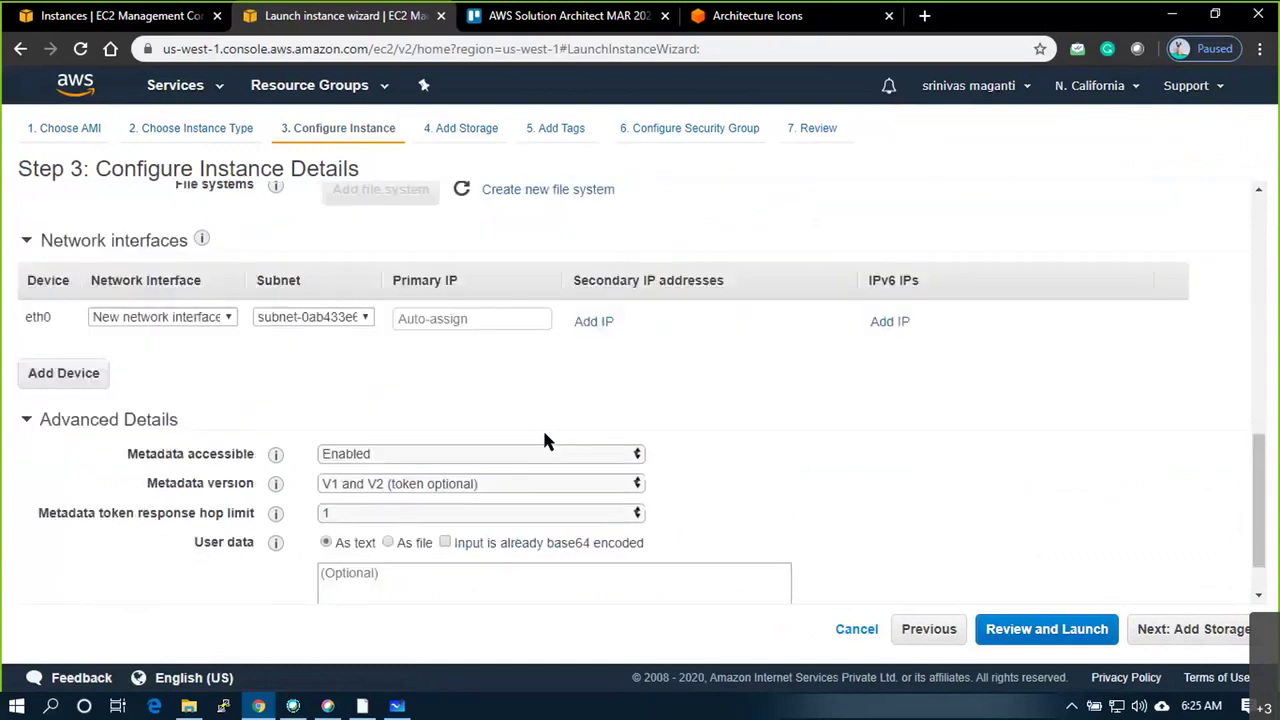
pyautogui.click(435, 319)
pyautogui.write('192.168.')
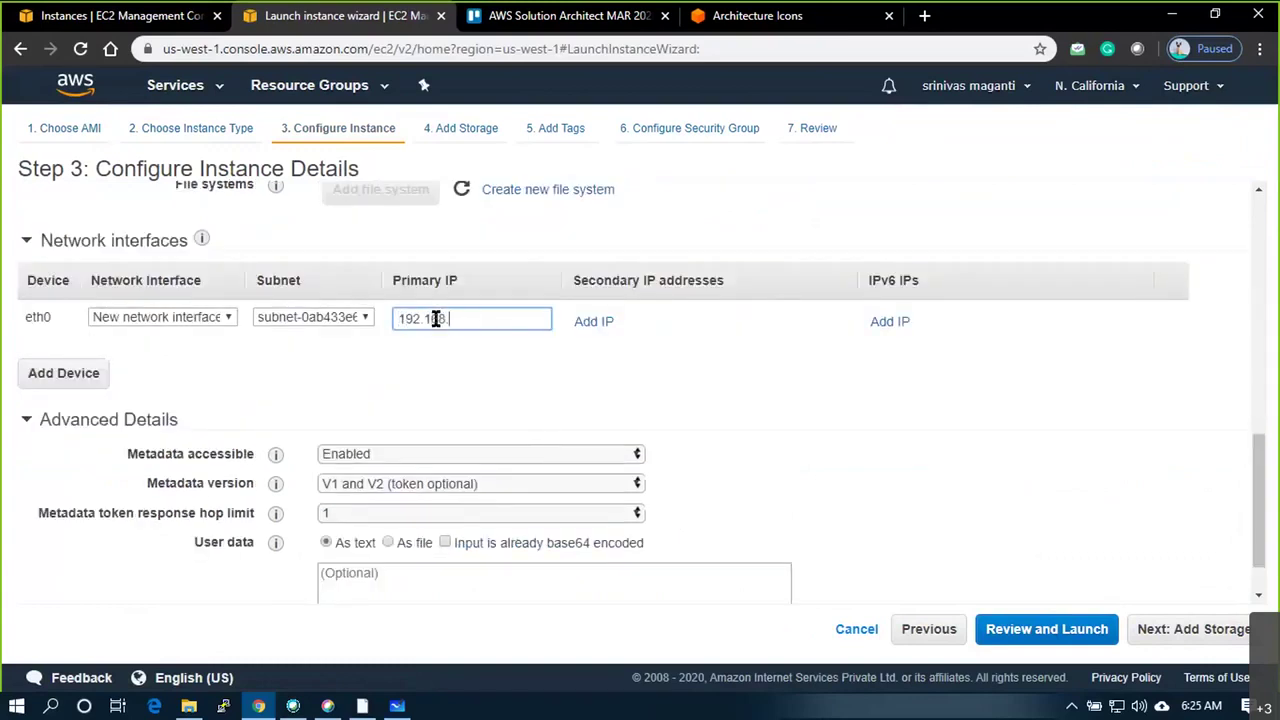
pyautogui.write('1.100')
pyautogui.scroll(4, 791, 449)
pyautogui.scroll(-3, 490, 443)
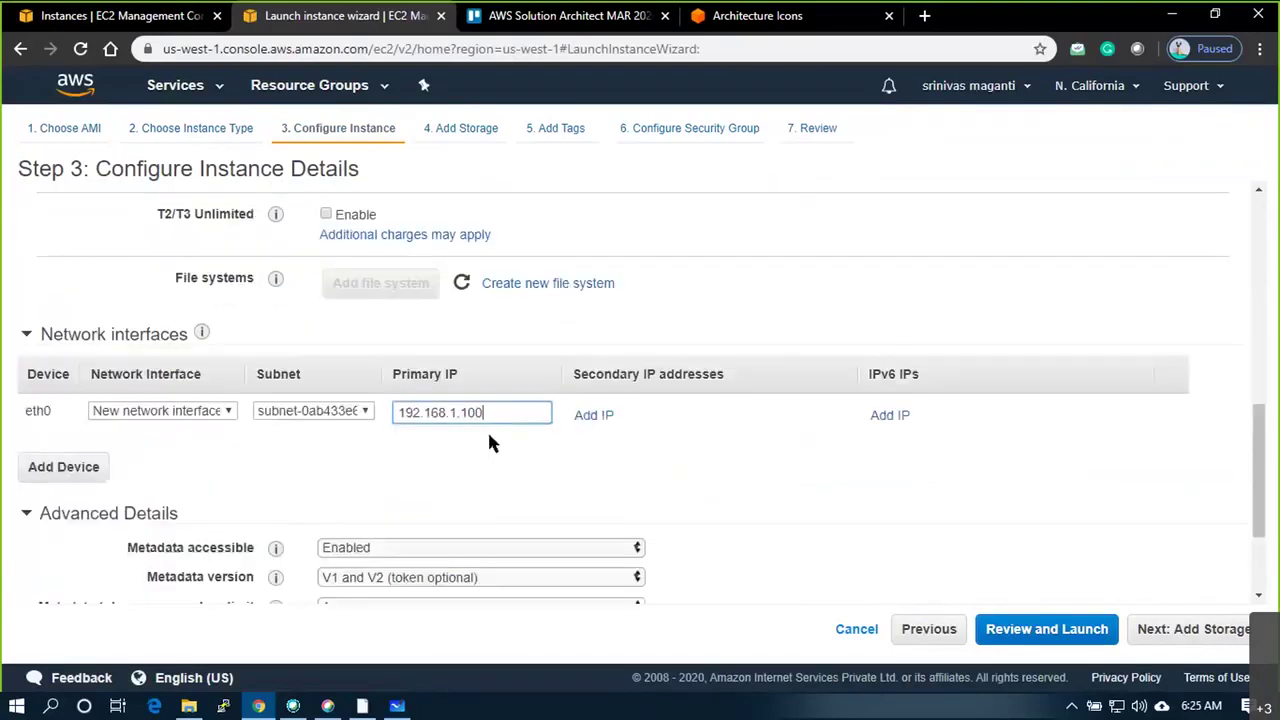
# Keep the default storage, skip the tags, and assign the existing security group WUSSG1 to the instance
pyautogui.click(1150, 630)
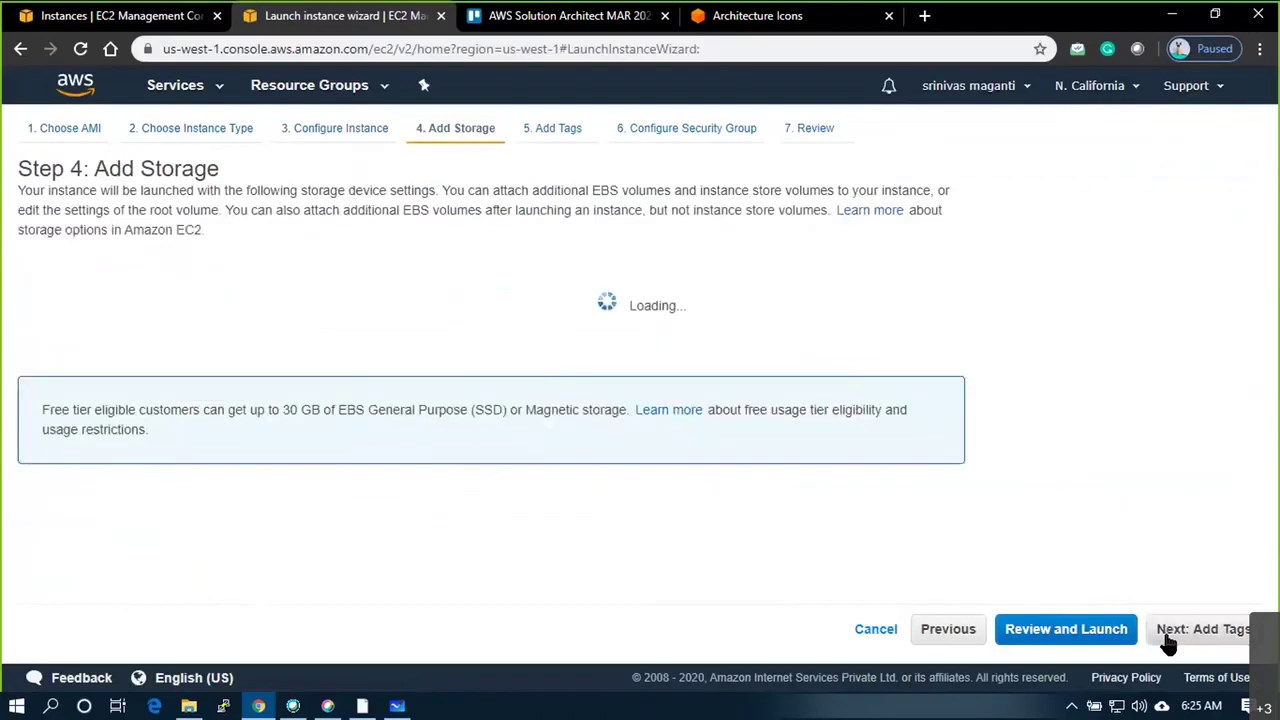
pyautogui.click(1168, 640)
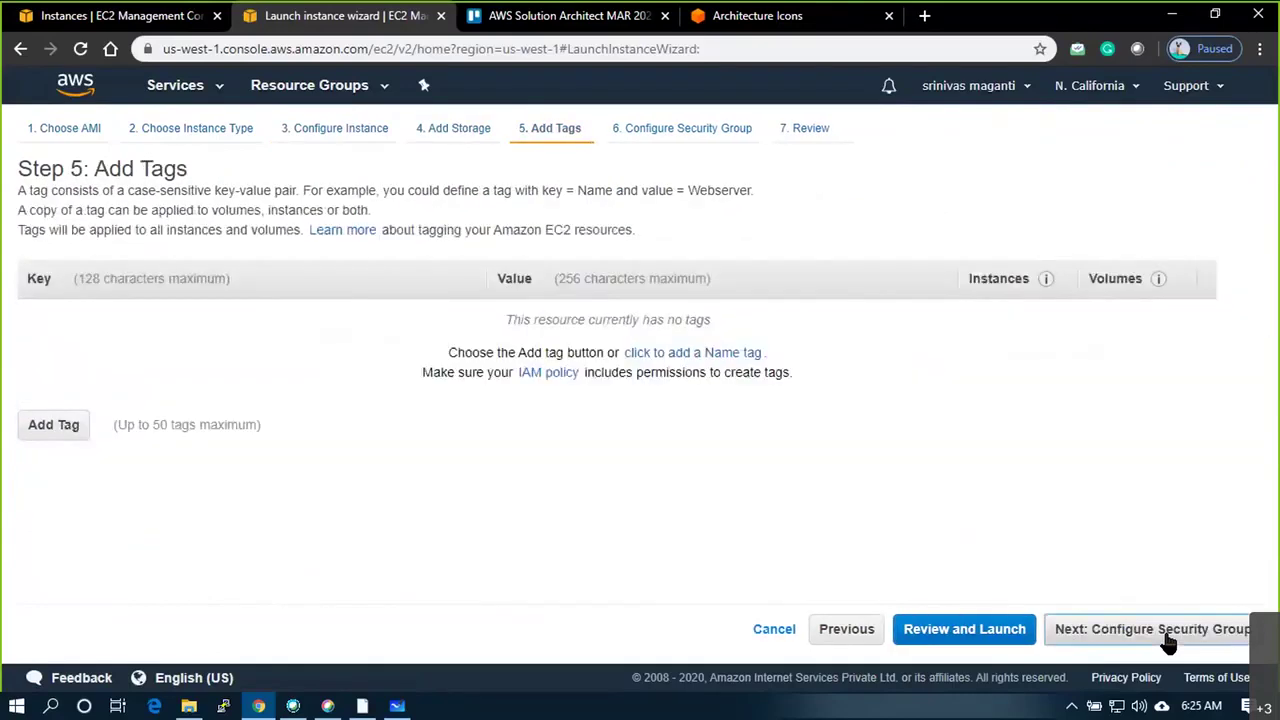
pyautogui.click(1168, 640)
pyautogui.click(305, 284)
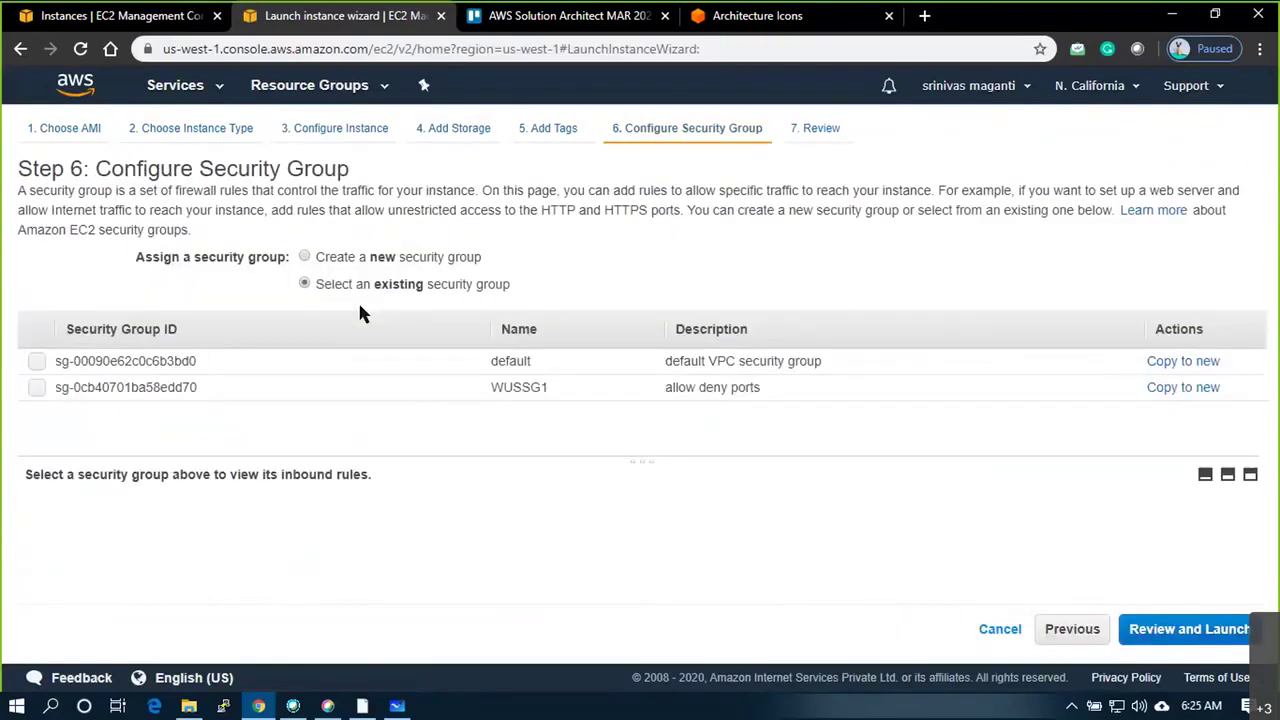
pyautogui.click(36, 388)
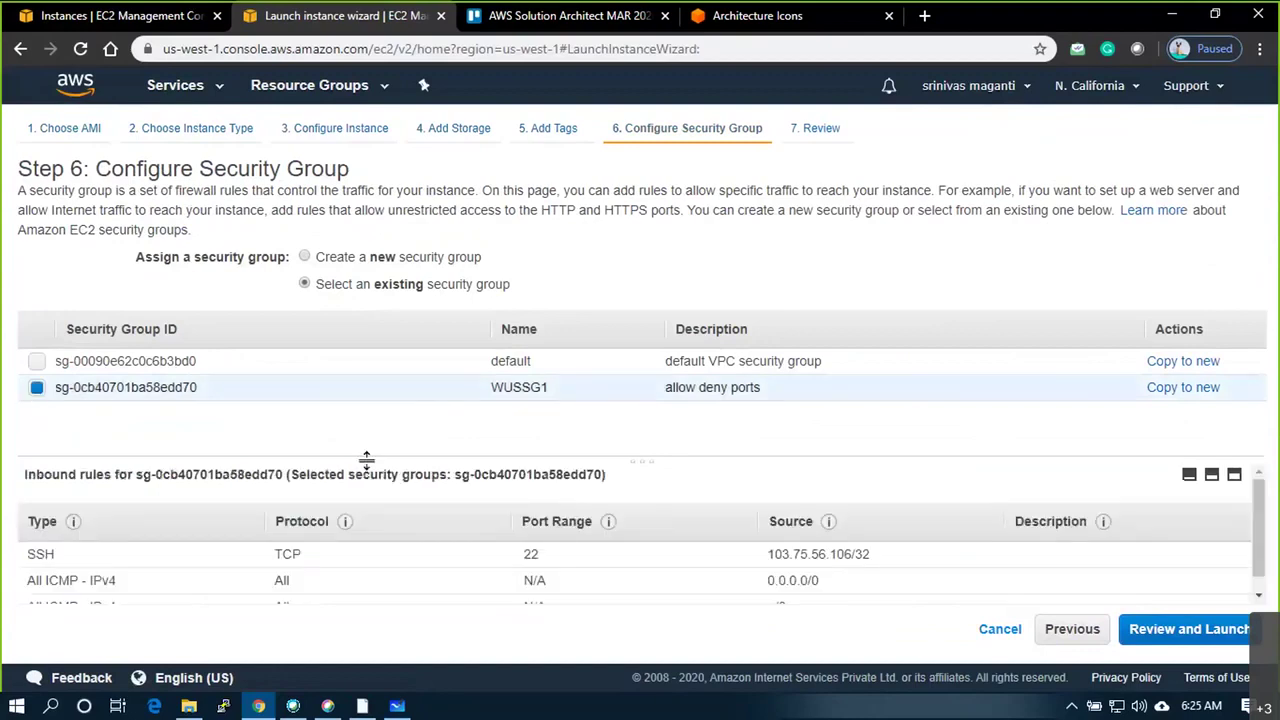
pyautogui.scroll(-1, 526, 491)
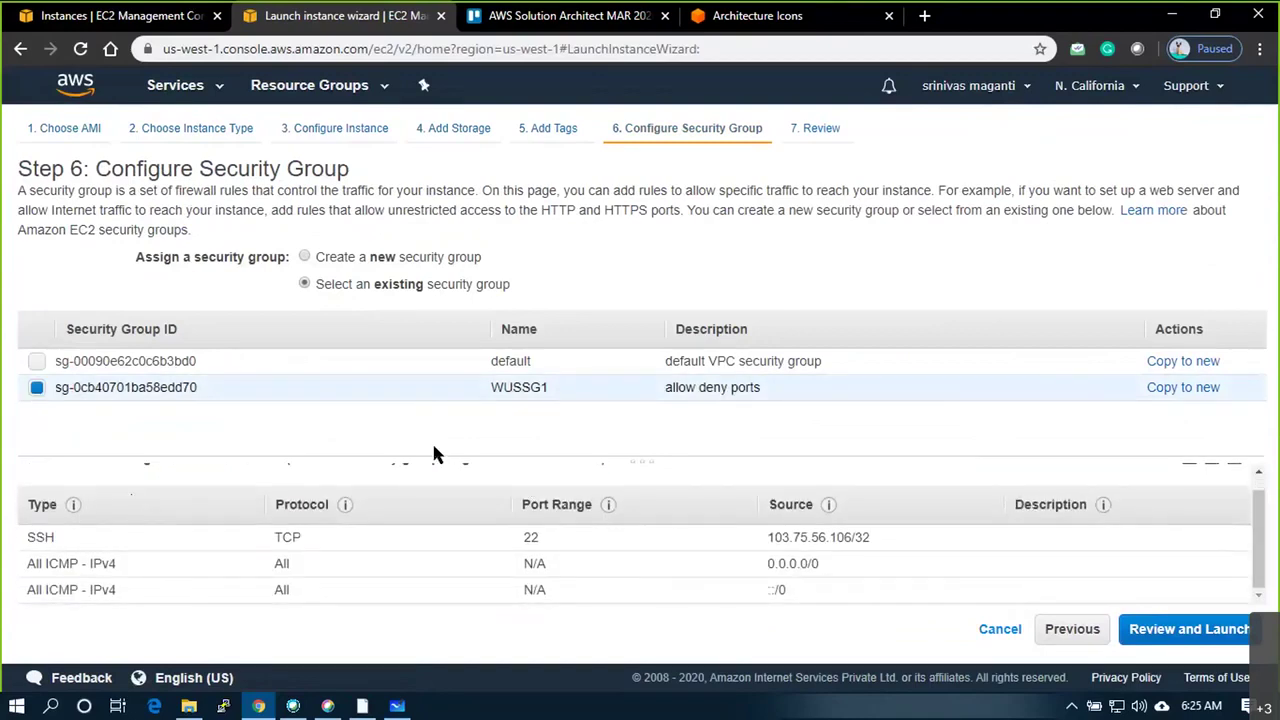
# Proceed to launch from the review and create a new key pair named AWSMAR20_WUS, downloading its private key file
pyautogui.click(1171, 640)
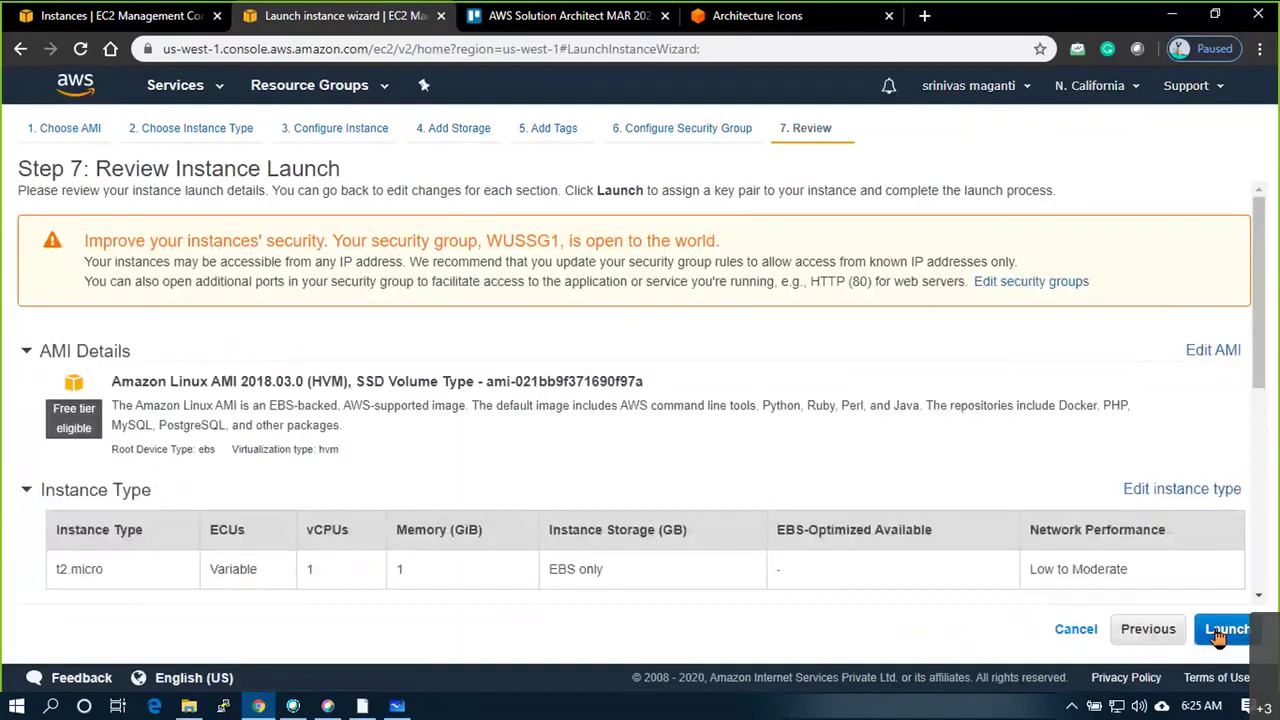
pyautogui.click(1220, 630)
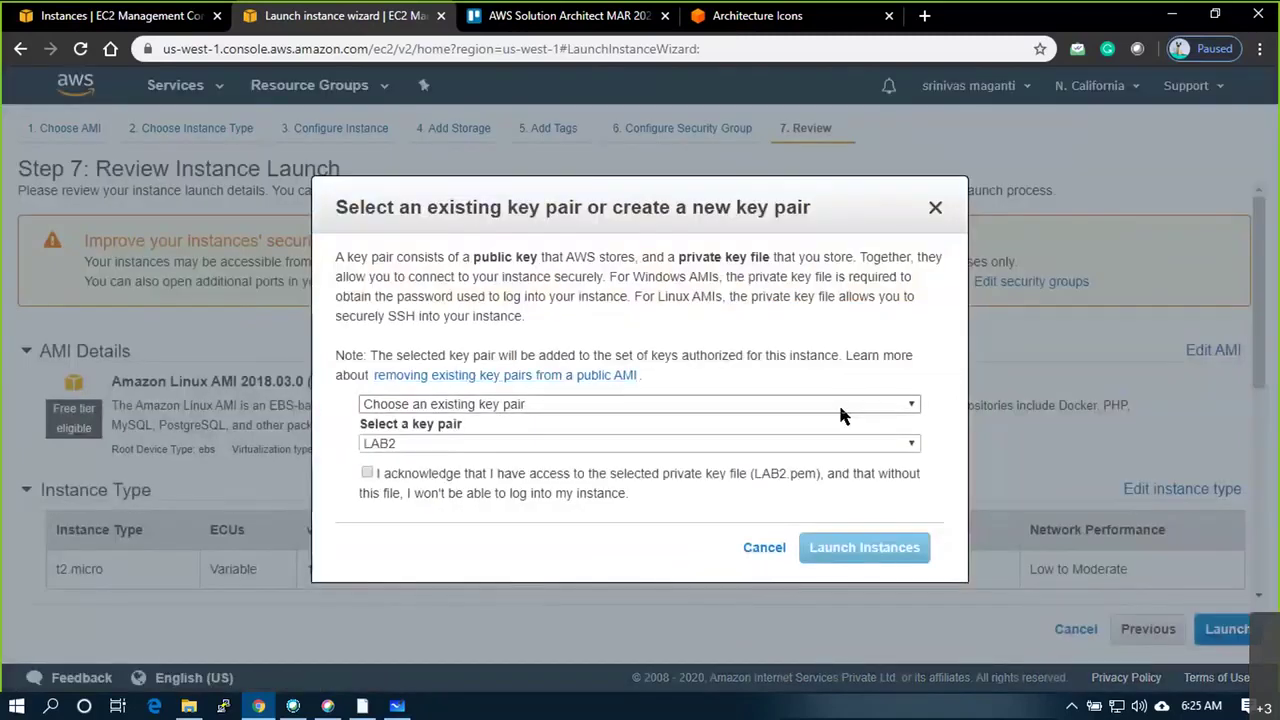
pyautogui.click(911, 445)
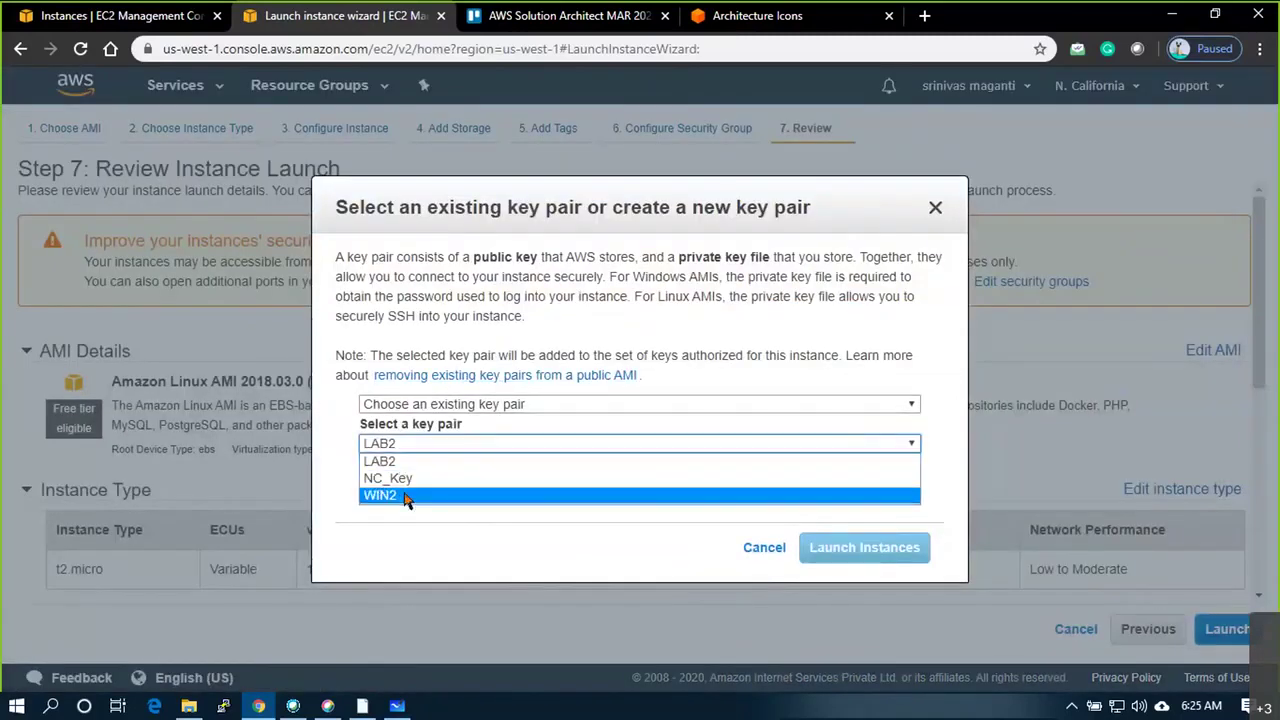
pyautogui.click(421, 530)
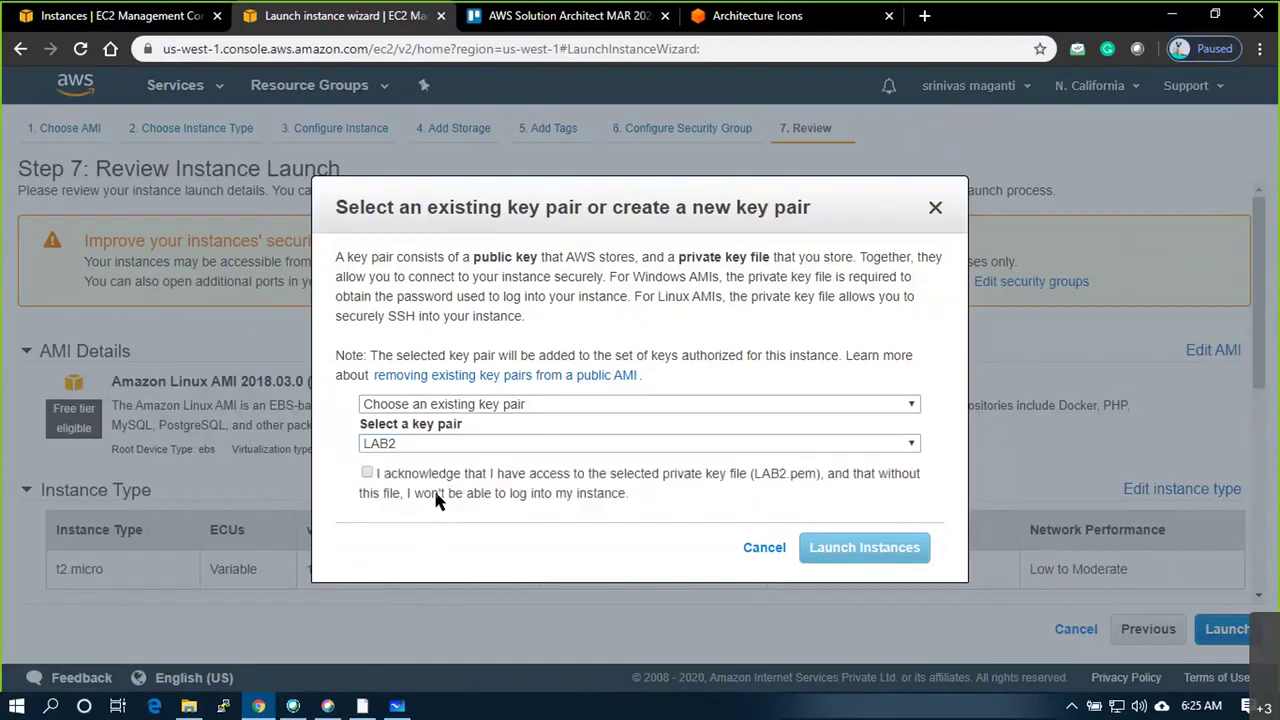
pyautogui.click(551, 407)
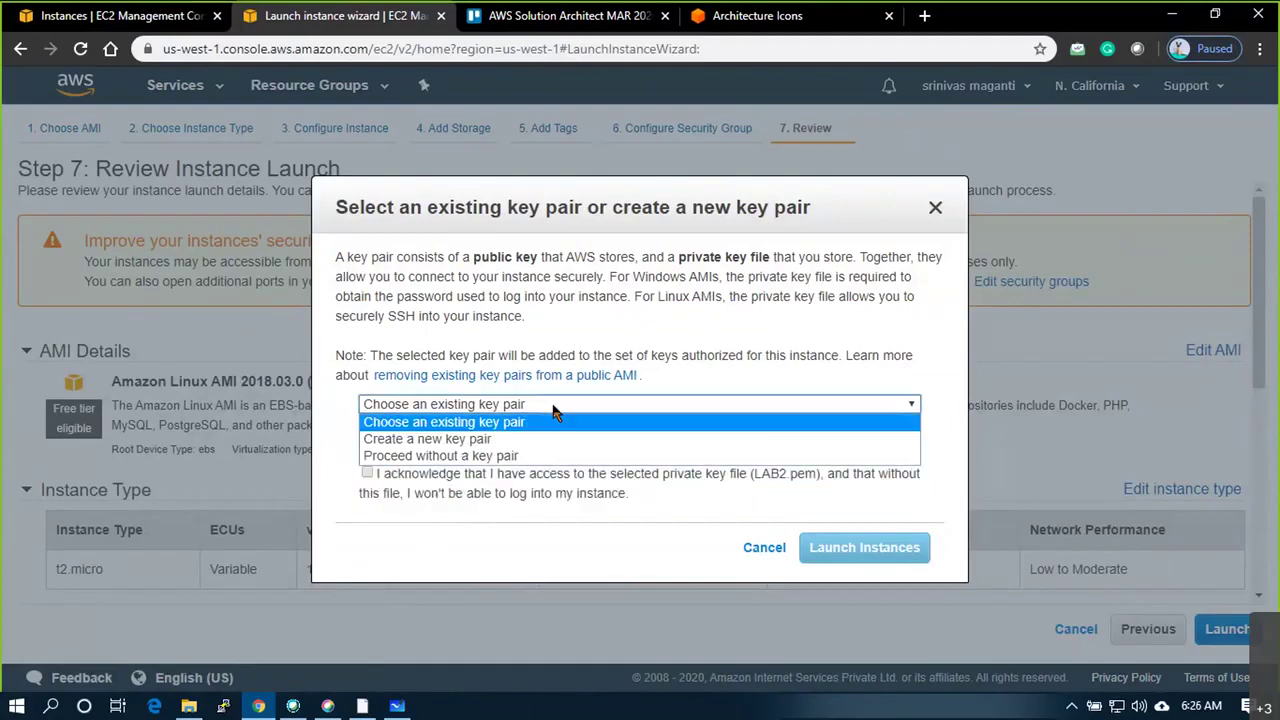
pyautogui.click(509, 439)
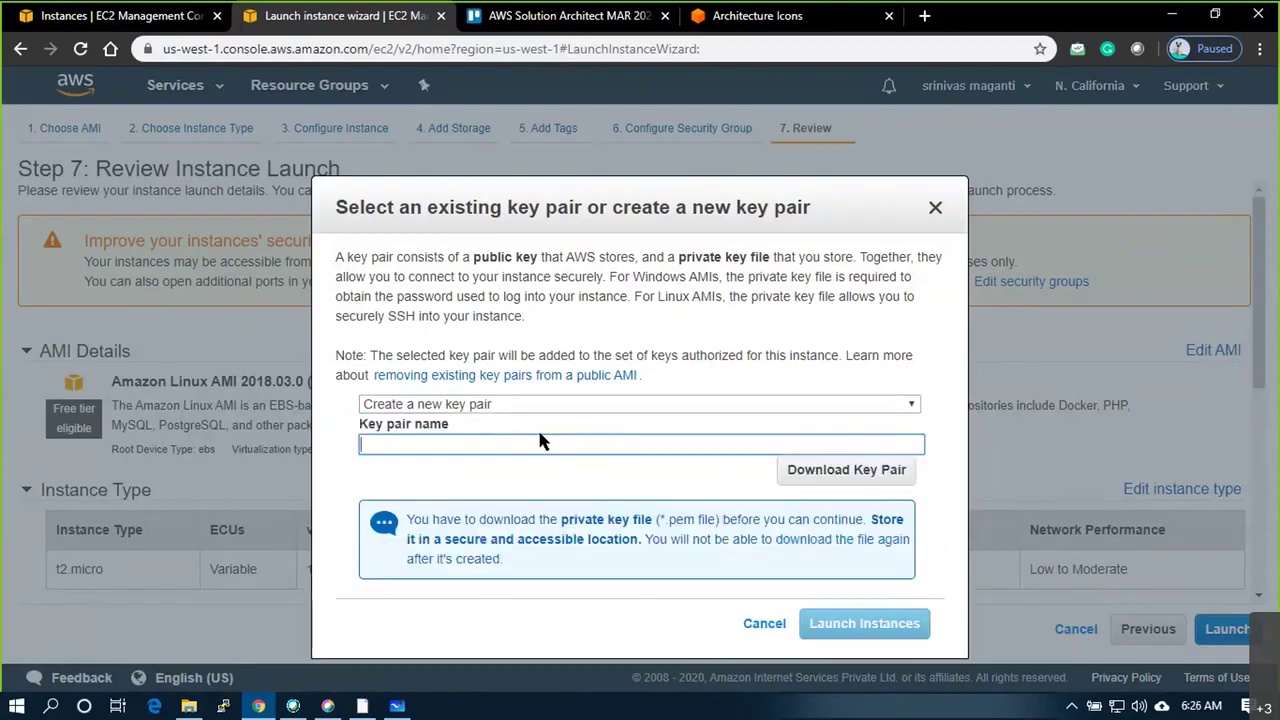
pyautogui.write('AWSMAR20_WUS')
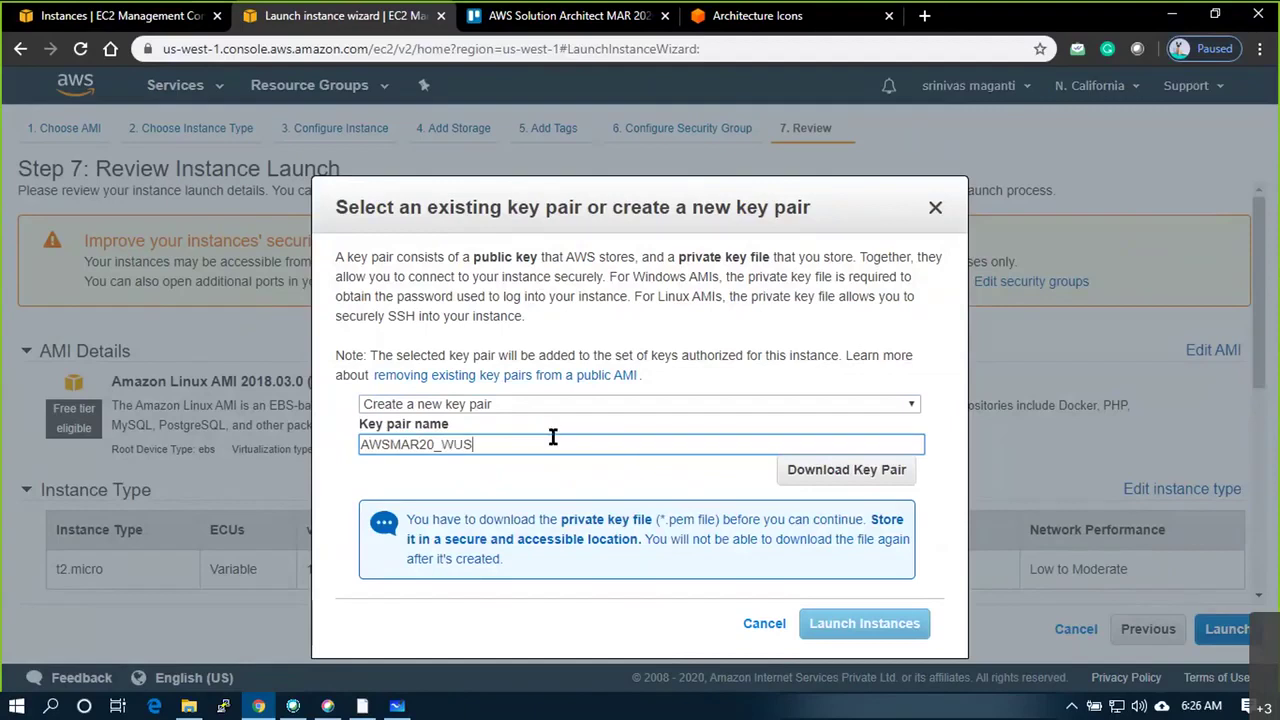
pyautogui.click(840, 485)
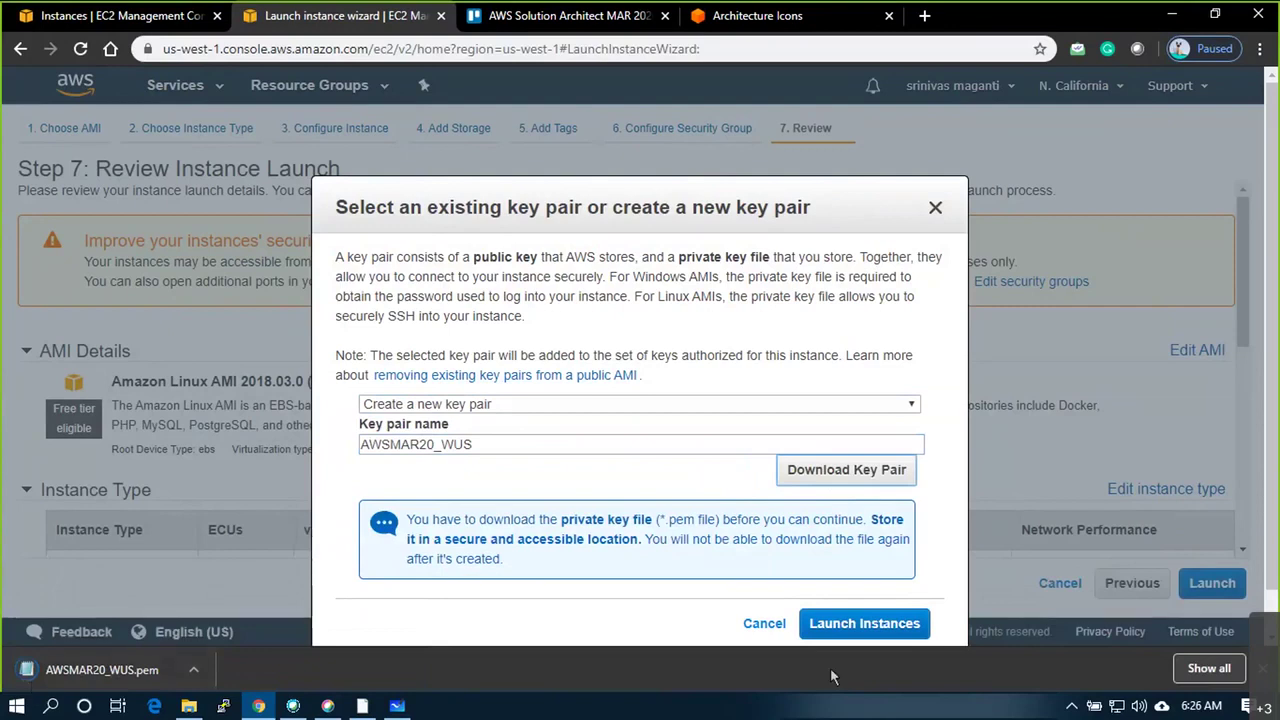
# Launch the instance with the new key pair and open it in the instances list
pyautogui.click(846, 628)
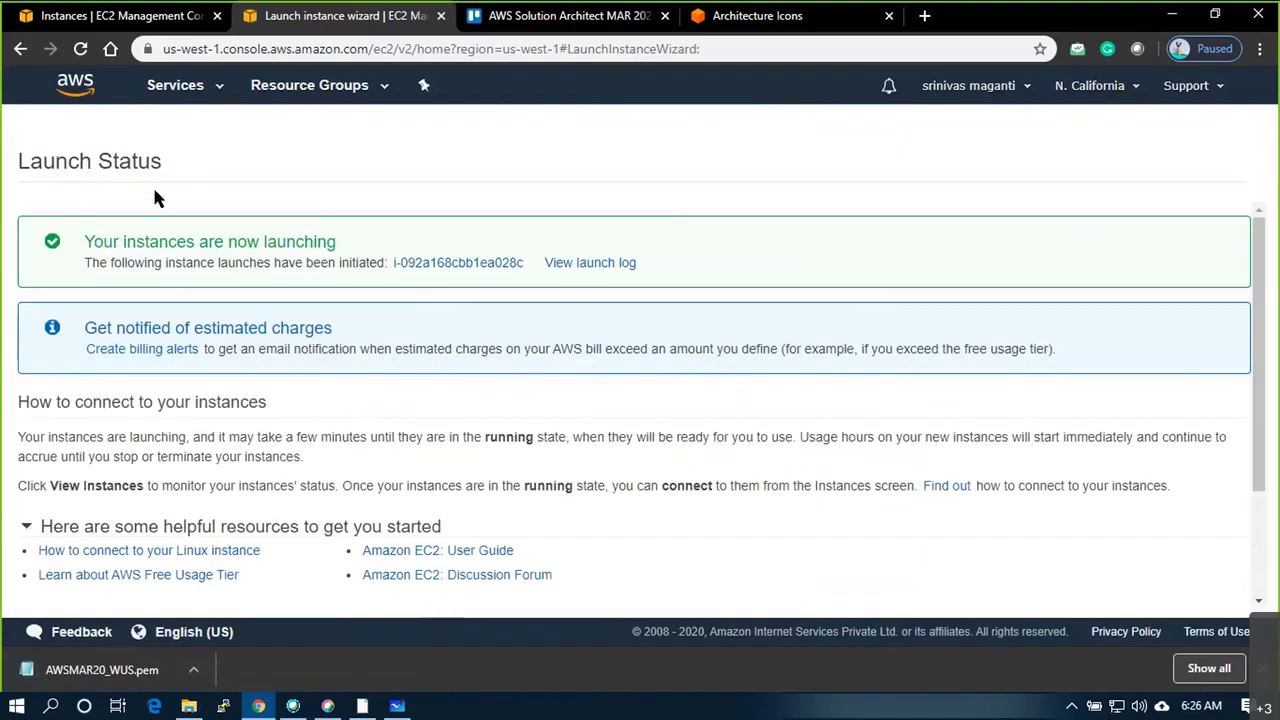
pyautogui.click(470, 263)
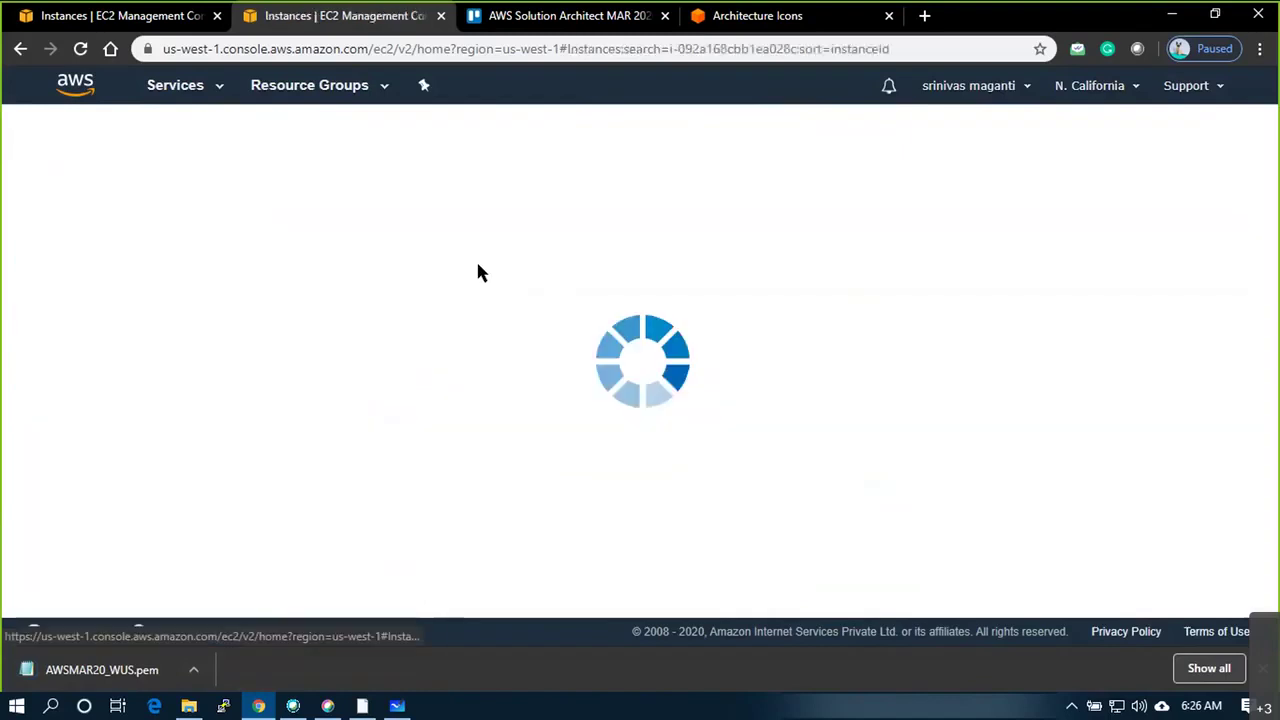
pyautogui.click(450, 177)
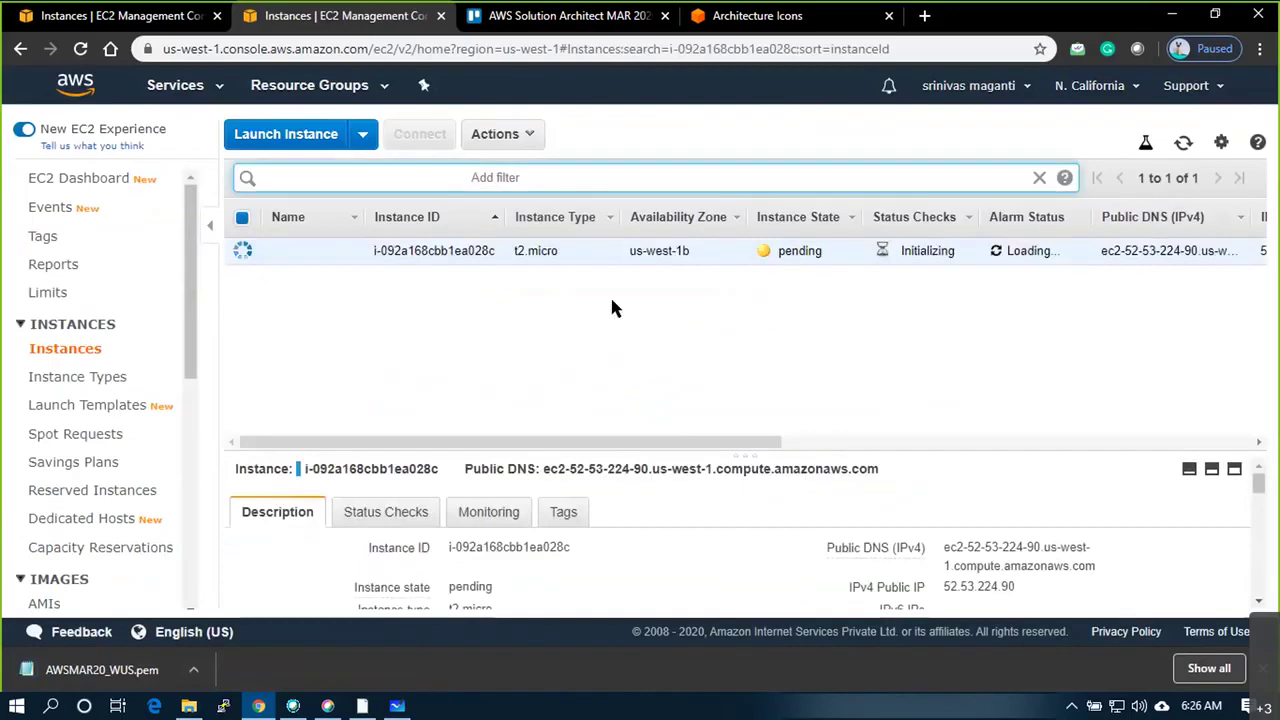
# Switch to File Explorer and delete all the old key files in the AWS Keys folder under Downloads
pyautogui.click(1170, 18)
pyautogui.click(1094, 14)
pyautogui.click(1166, 14)
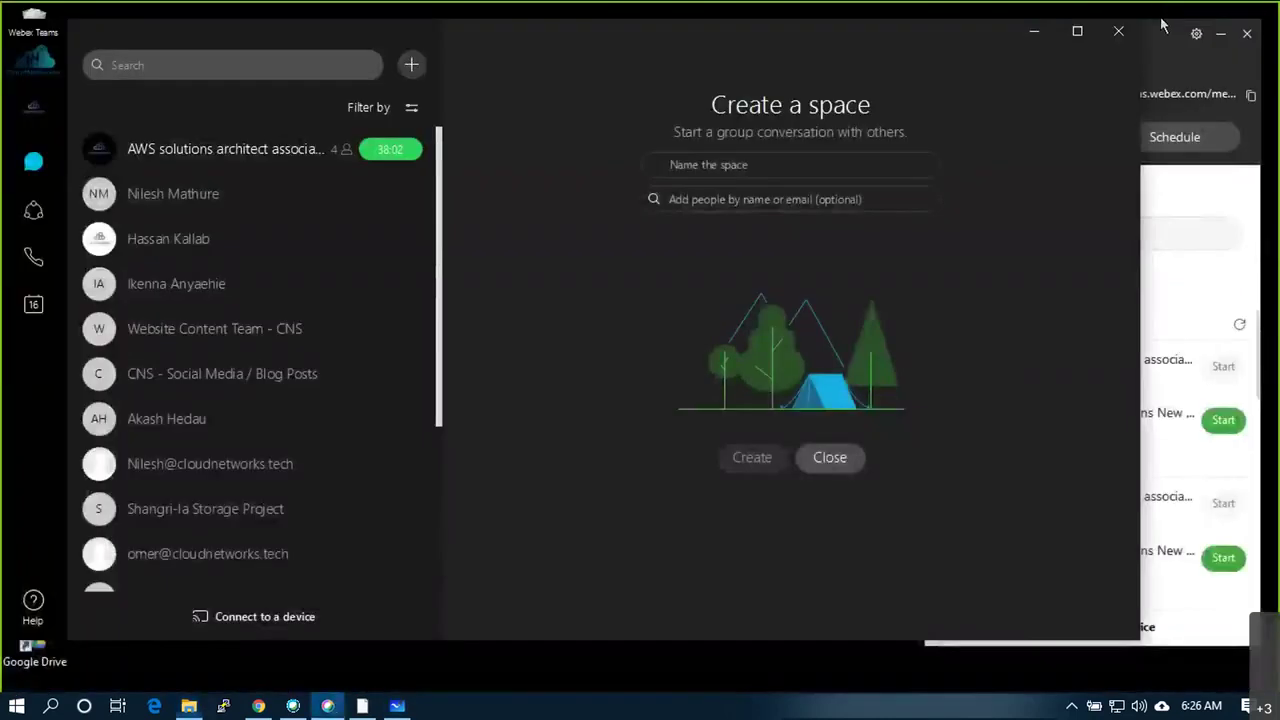
pyautogui.click(1036, 32)
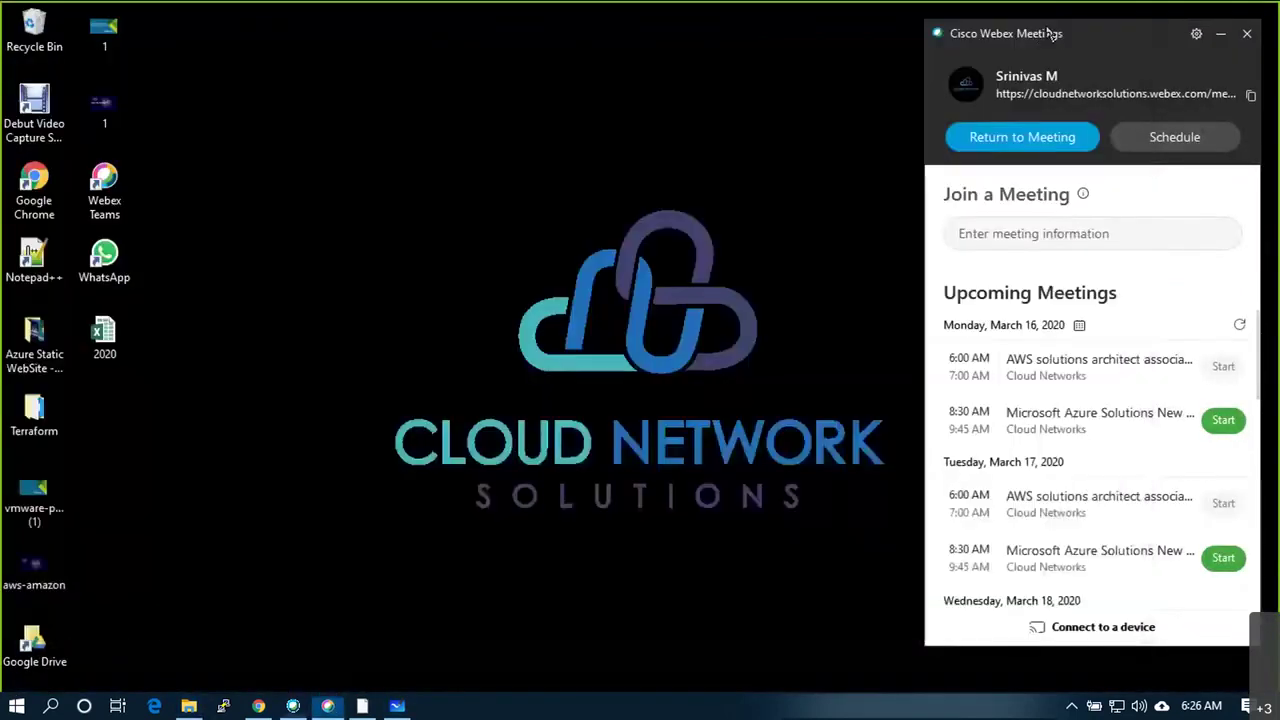
pyautogui.click(1220, 33)
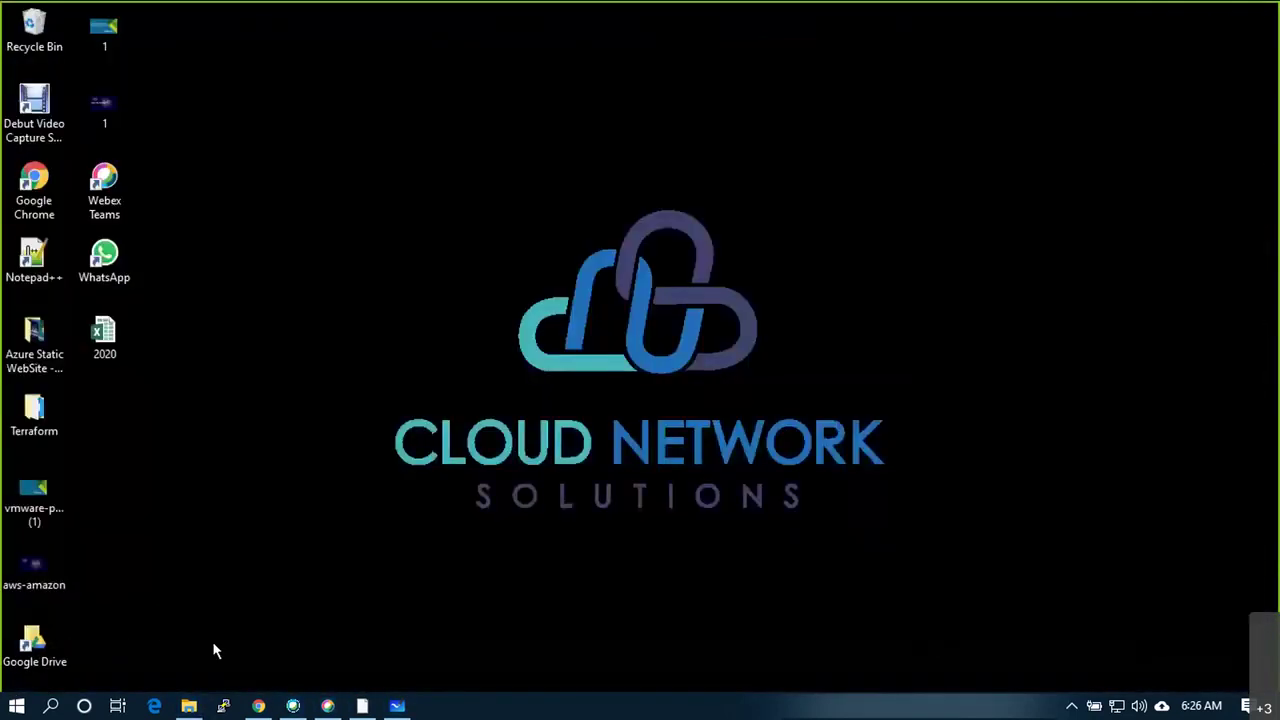
pyautogui.click(189, 706)
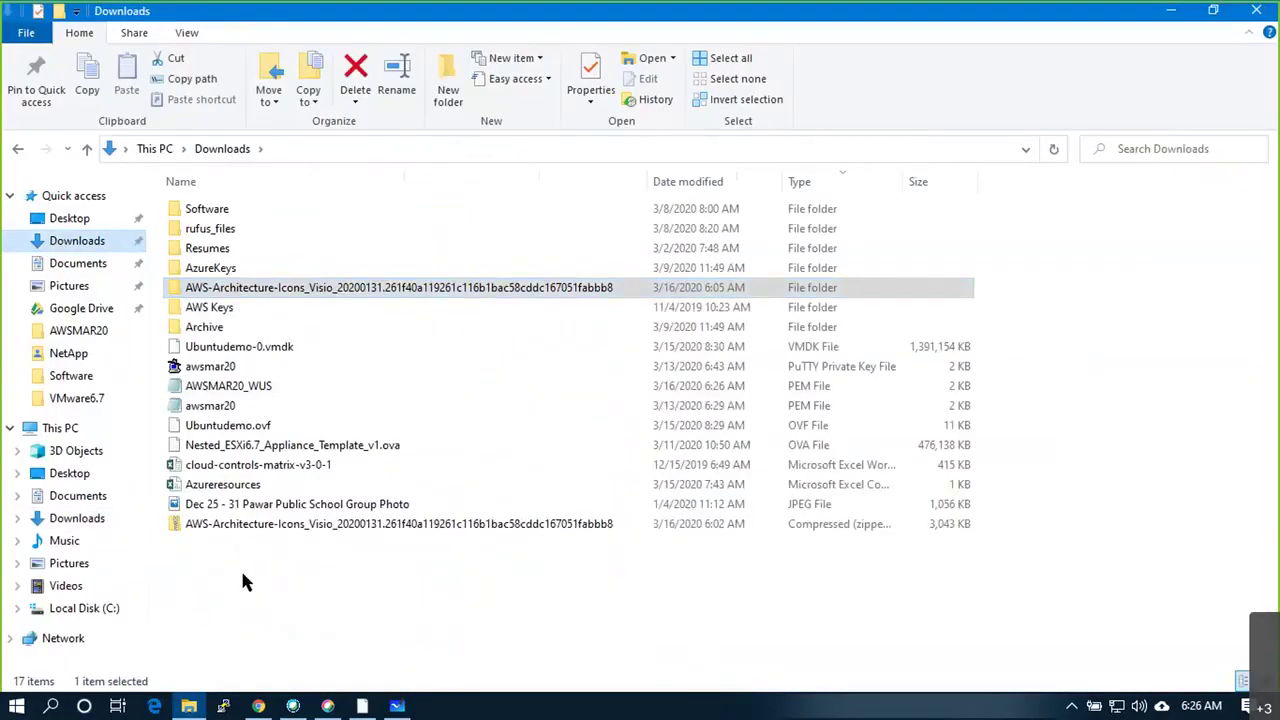
pyautogui.doubleClick(214, 307)
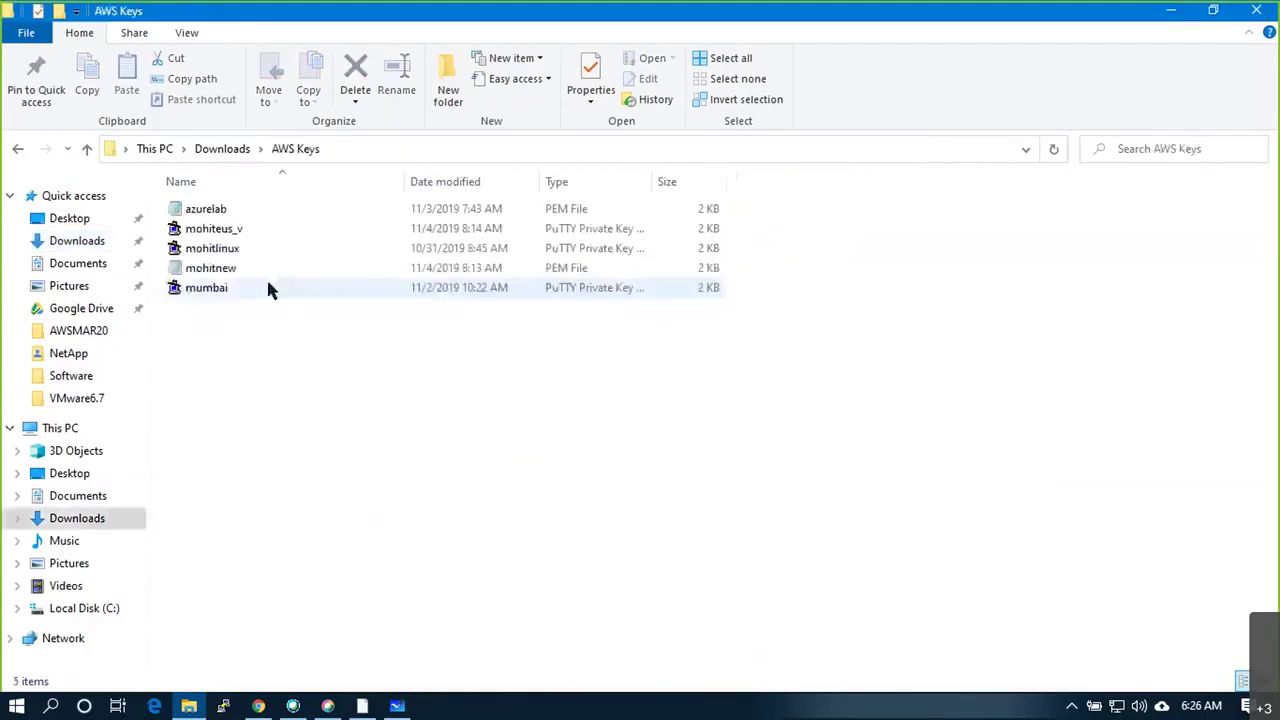
pyautogui.moveTo(814, 332); pyautogui.dragTo(140, 193)
pyautogui.press('Delete')
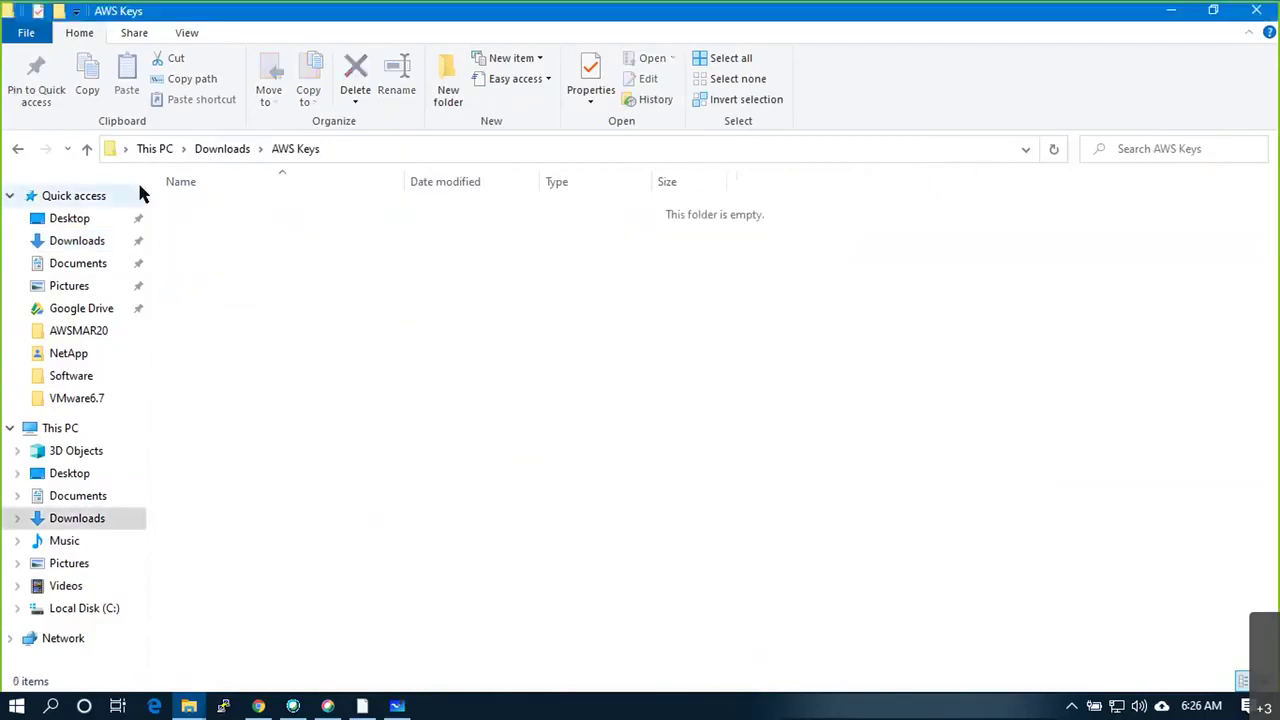
# Move both awsmar20 key files and the AWSMAR20_WUS PEM file from Downloads into the AWS Keys folder
pyautogui.click(210, 152)
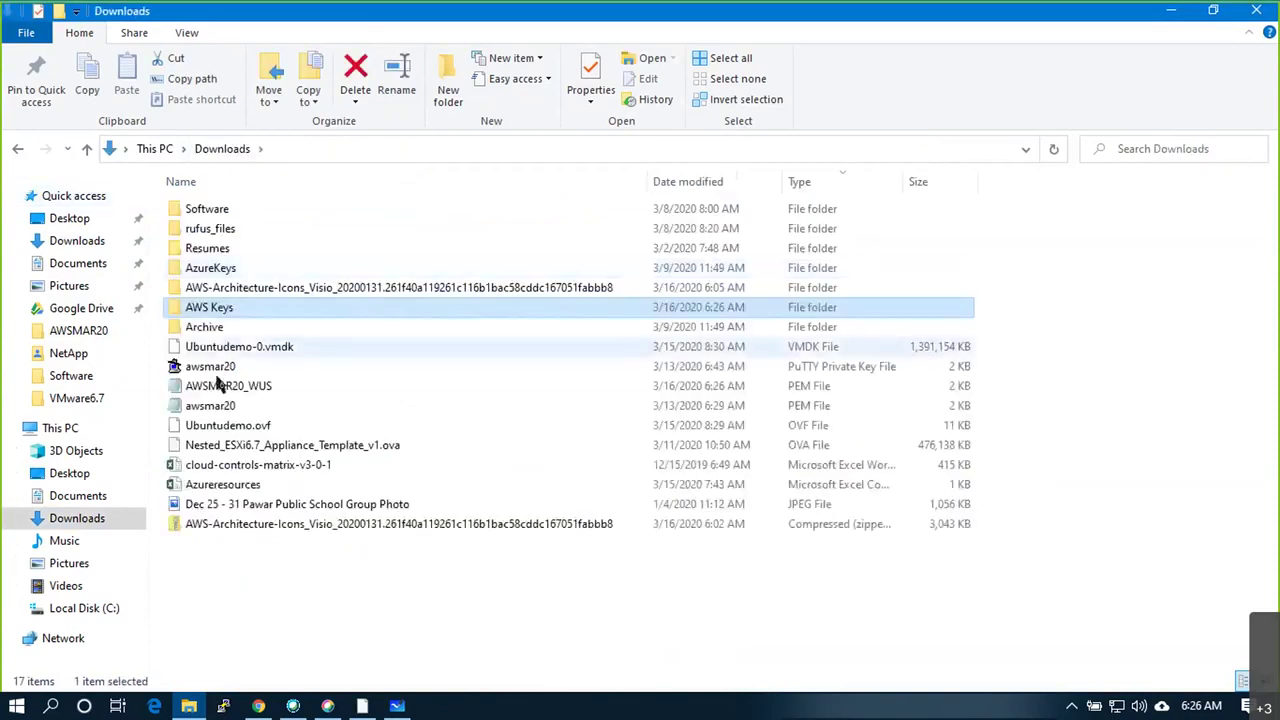
pyautogui.click(212, 367)
pyautogui.keyDown('shift'); pyautogui.click(216, 410); pyautogui.keyUp('shift')
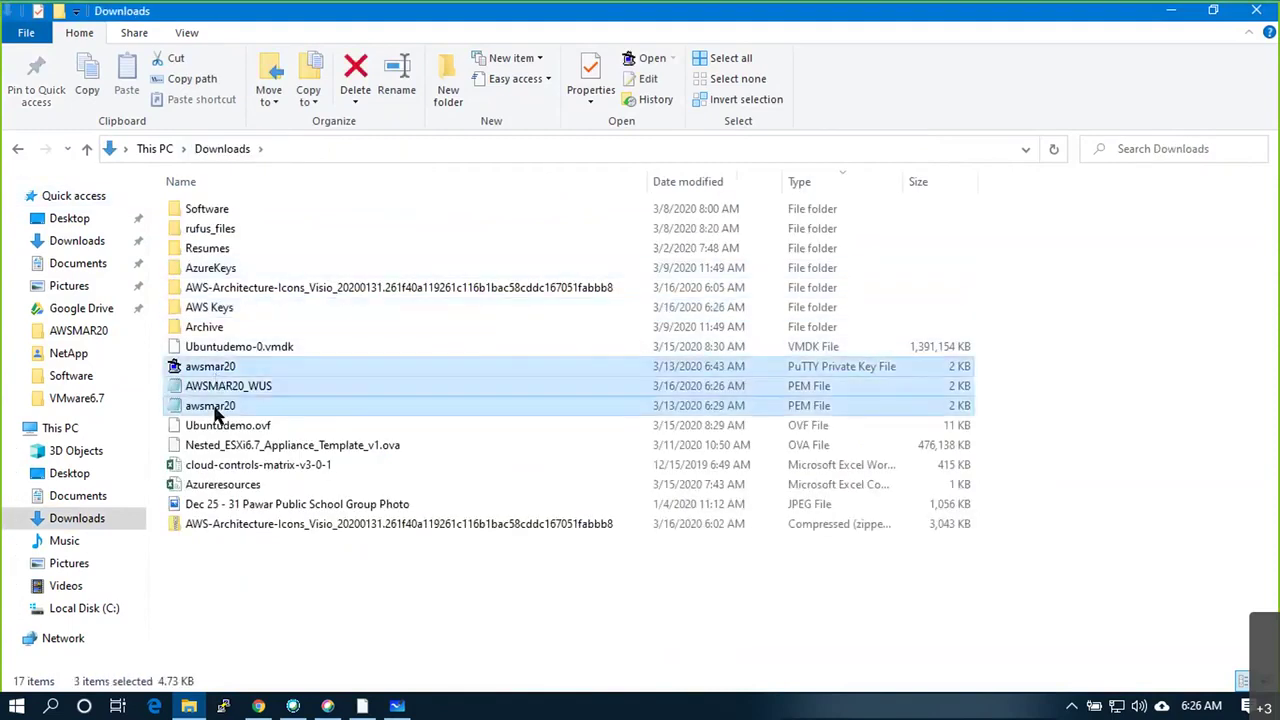
pyautogui.doubleClick(238, 307)
pyautogui.hotkey('ctrl', 'v')
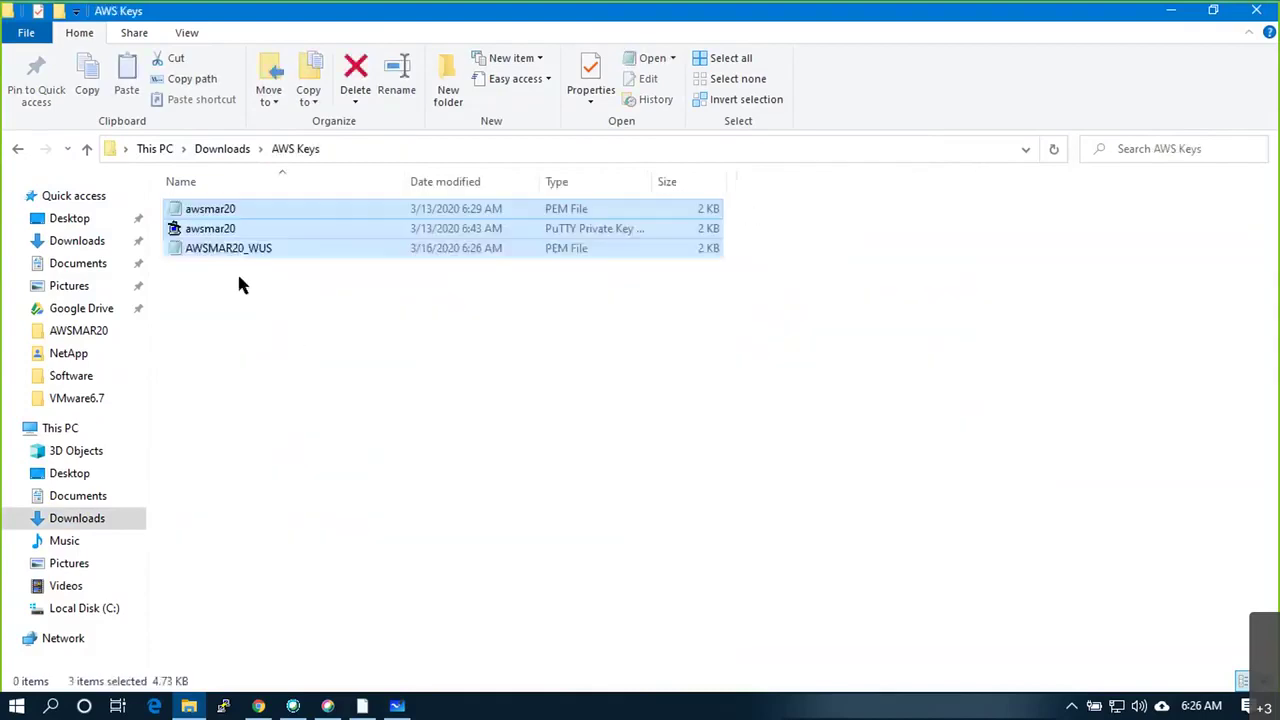
pyautogui.click(240, 285)
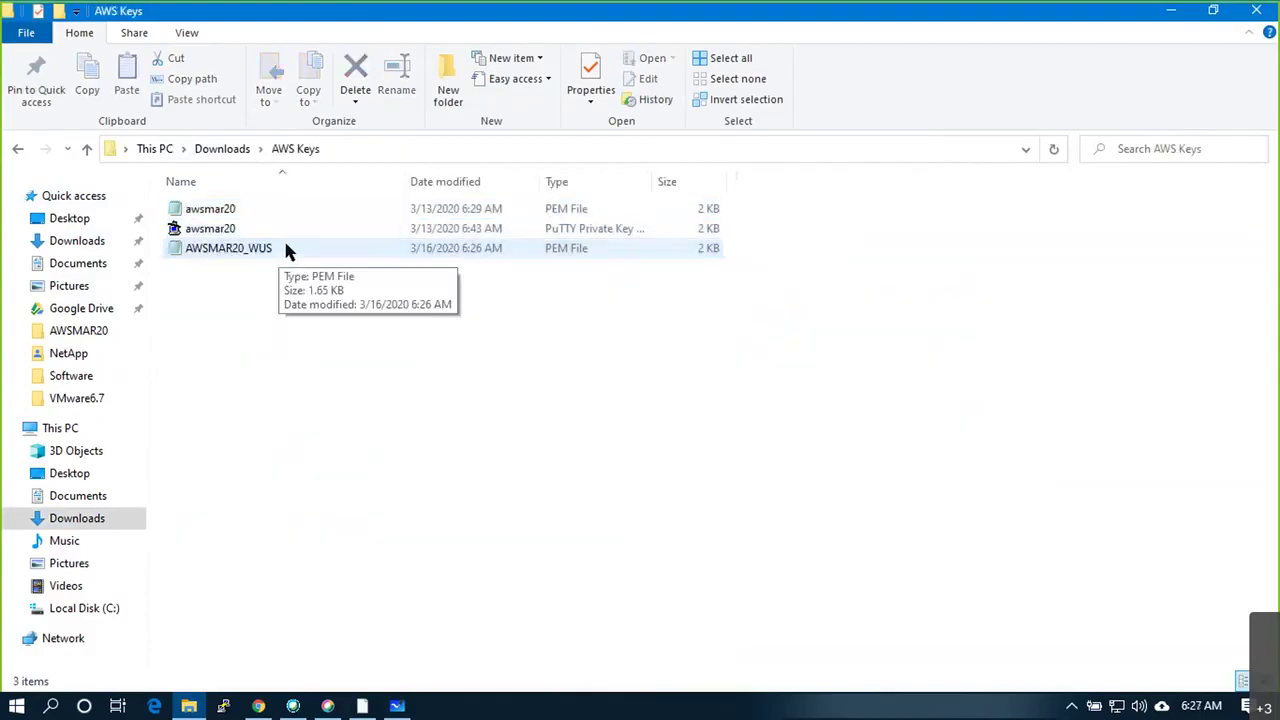
# Run puttygen as administrator from the Software folder in Downloads
pyautogui.click(62, 240)
pyautogui.doubleClick(234, 208)
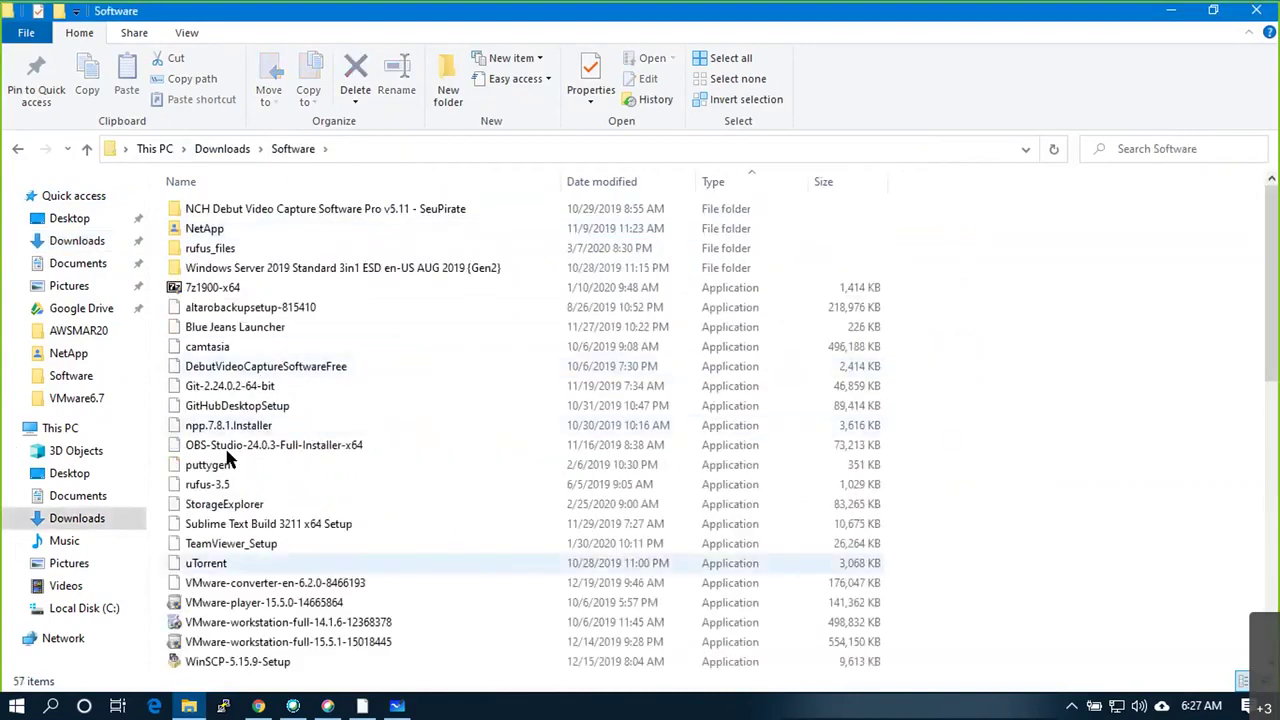
pyautogui.click(229, 346)
pyautogui.click(222, 469)
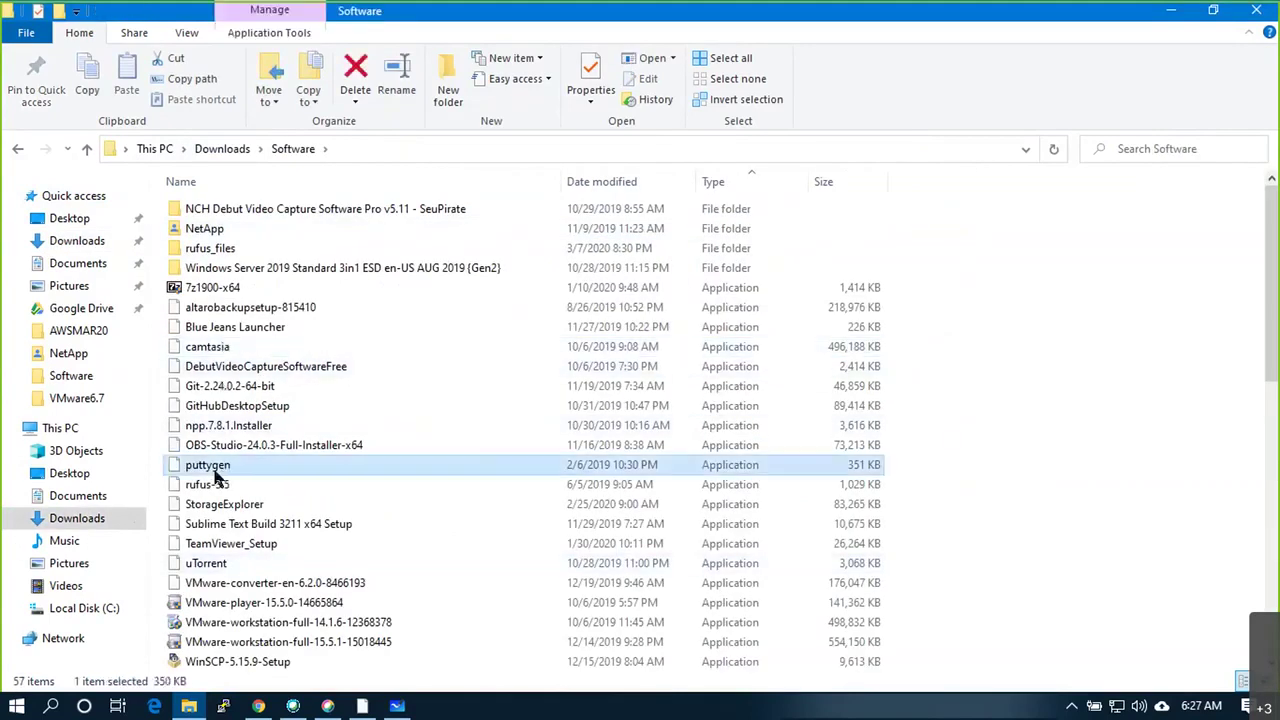
pyautogui.rightClick(220, 472)
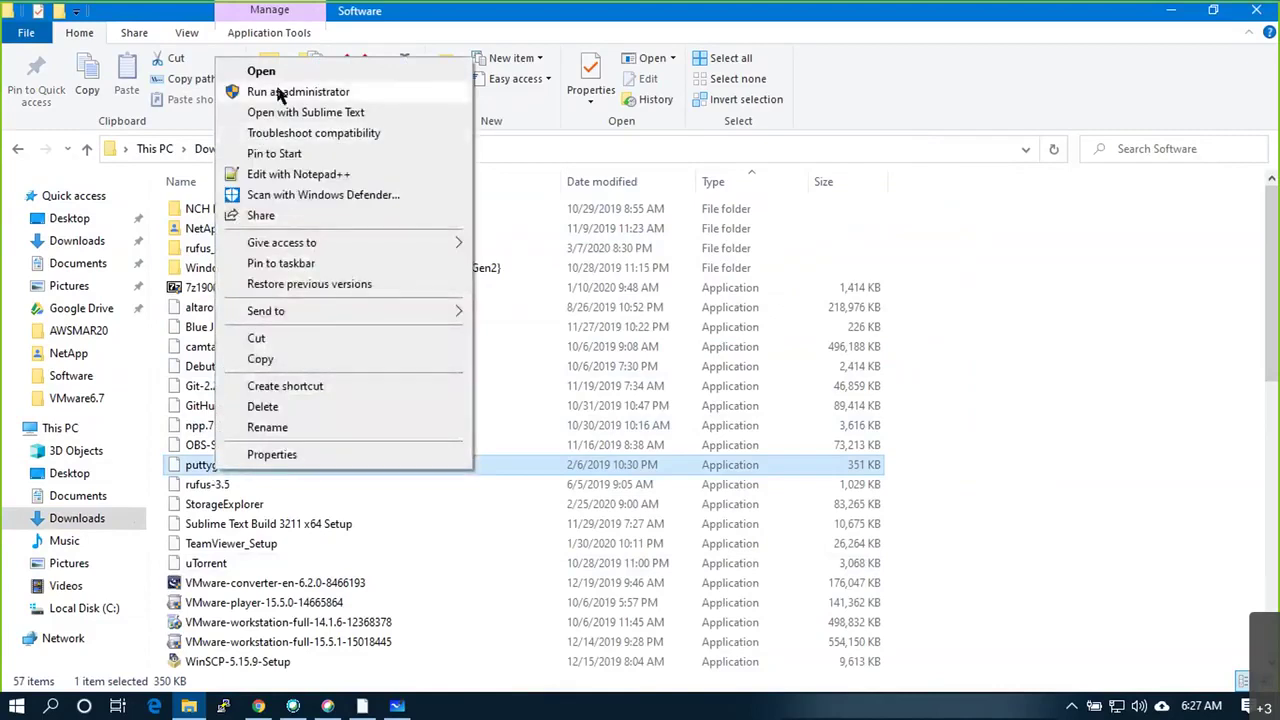
pyautogui.click(280, 91)
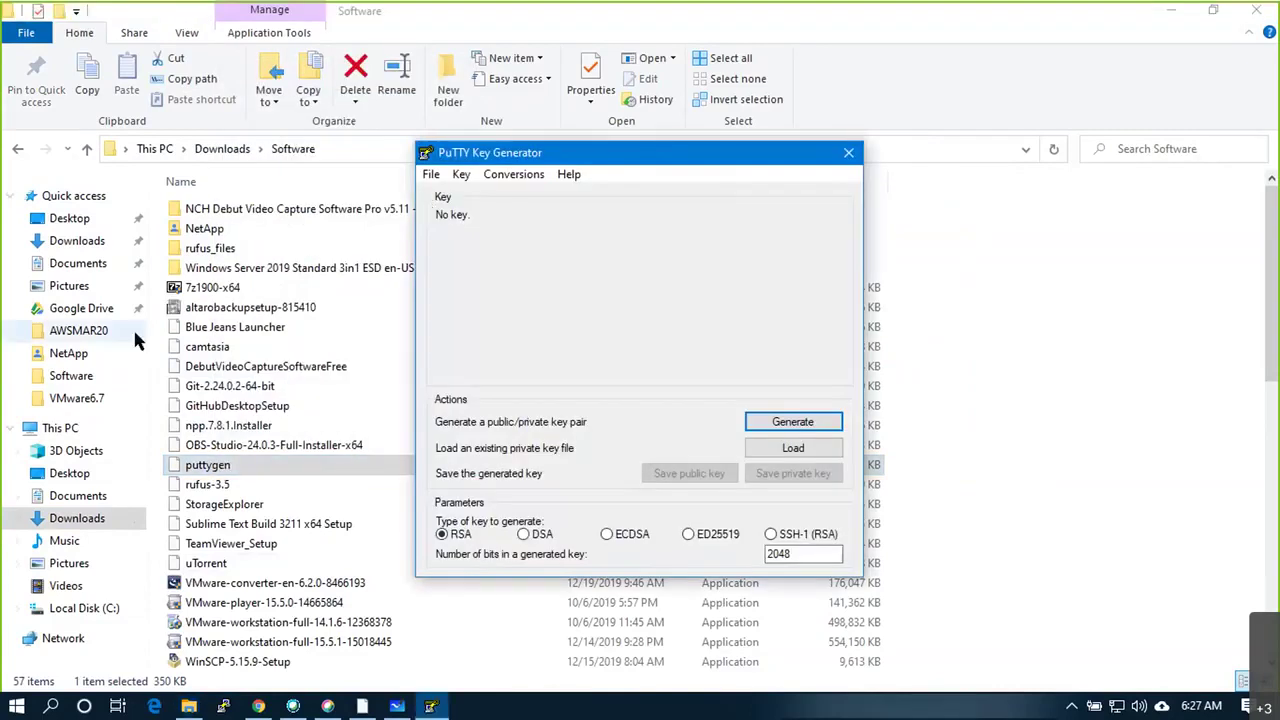
# Load the AWSMAR20_WUS PEM file from the AWS Keys folder into PuTTY Key Generator, showing all file types
pyautogui.click(794, 449)
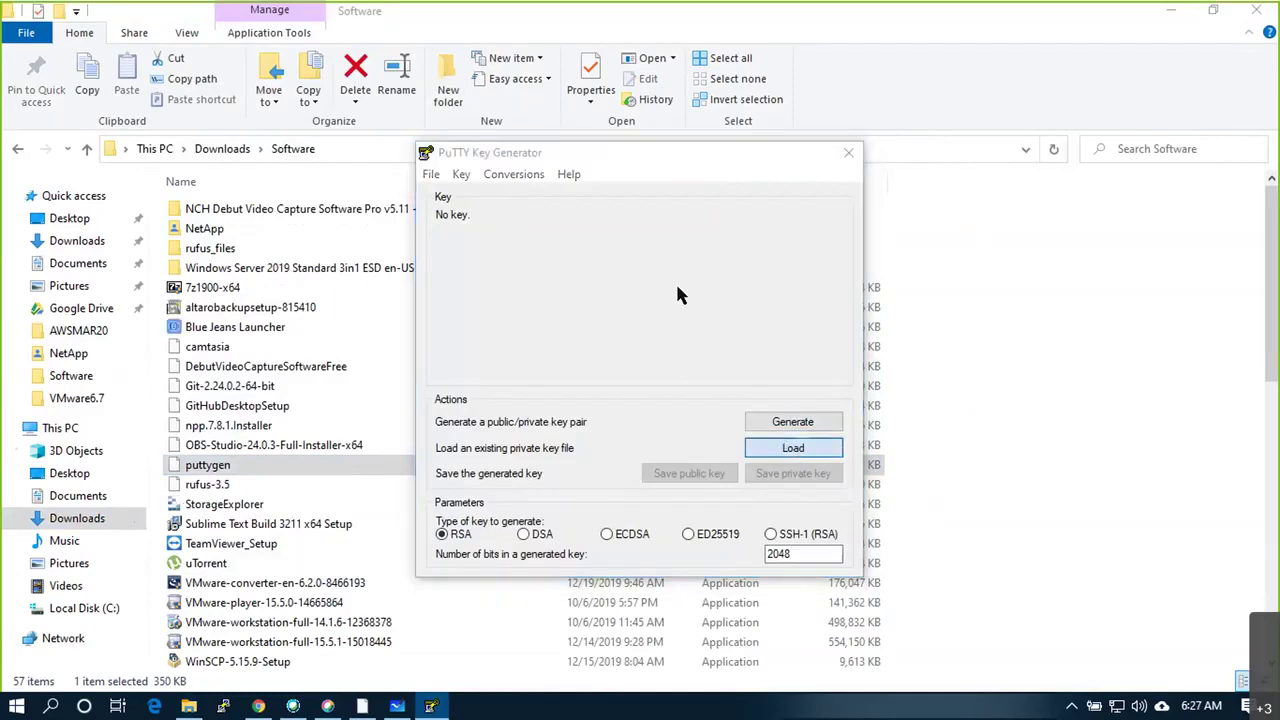
pyautogui.doubleClick(643, 348)
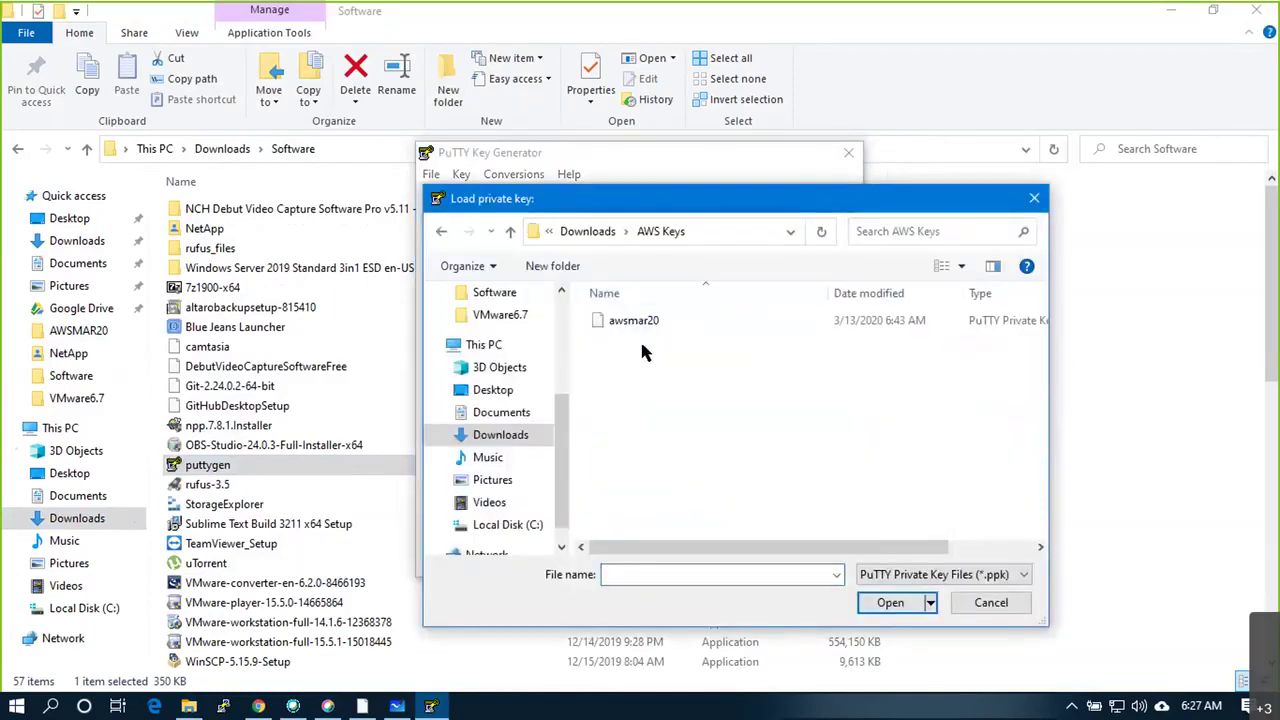
pyautogui.click(960, 575)
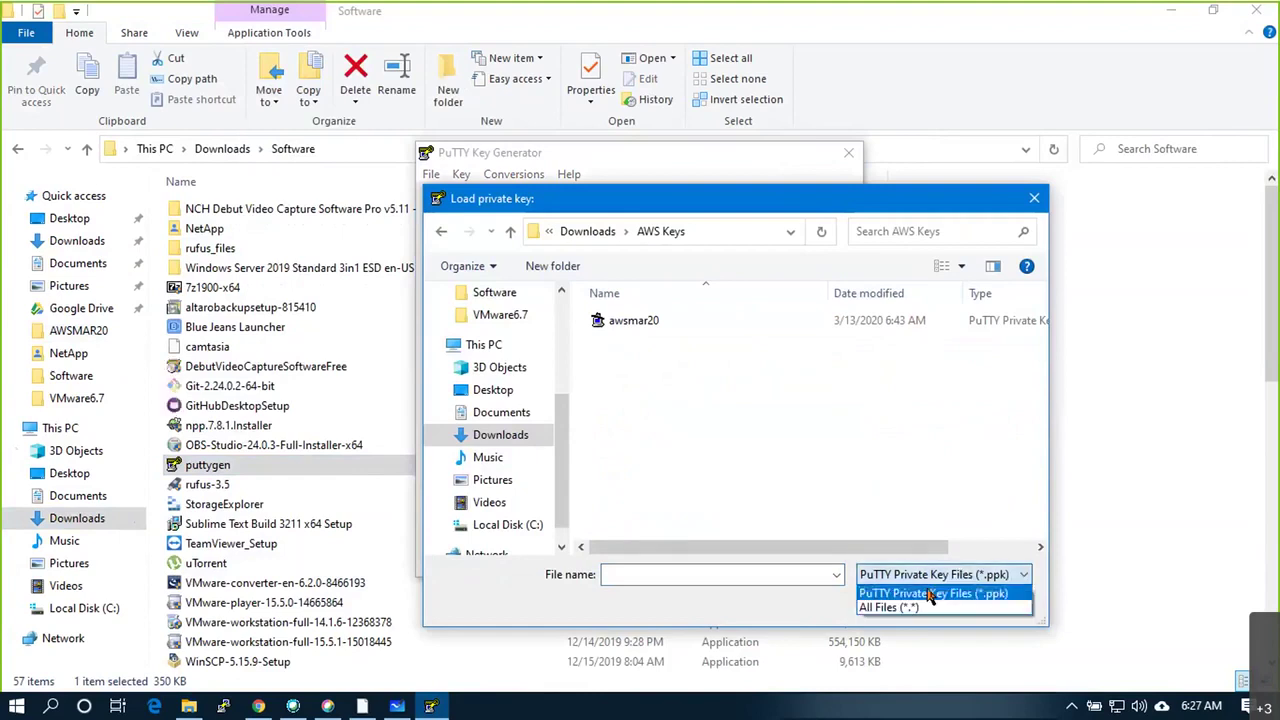
pyautogui.click(890, 609)
pyautogui.click(683, 367)
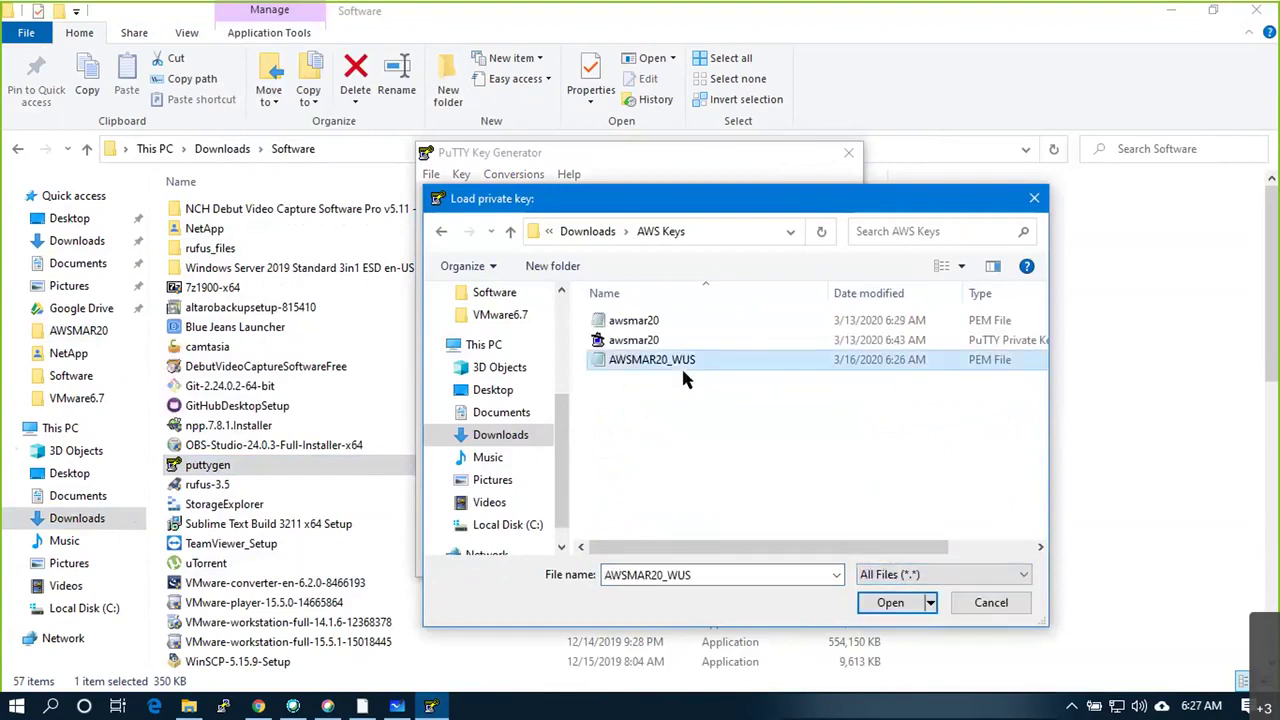
pyautogui.click(890, 602)
pyautogui.click(745, 436)
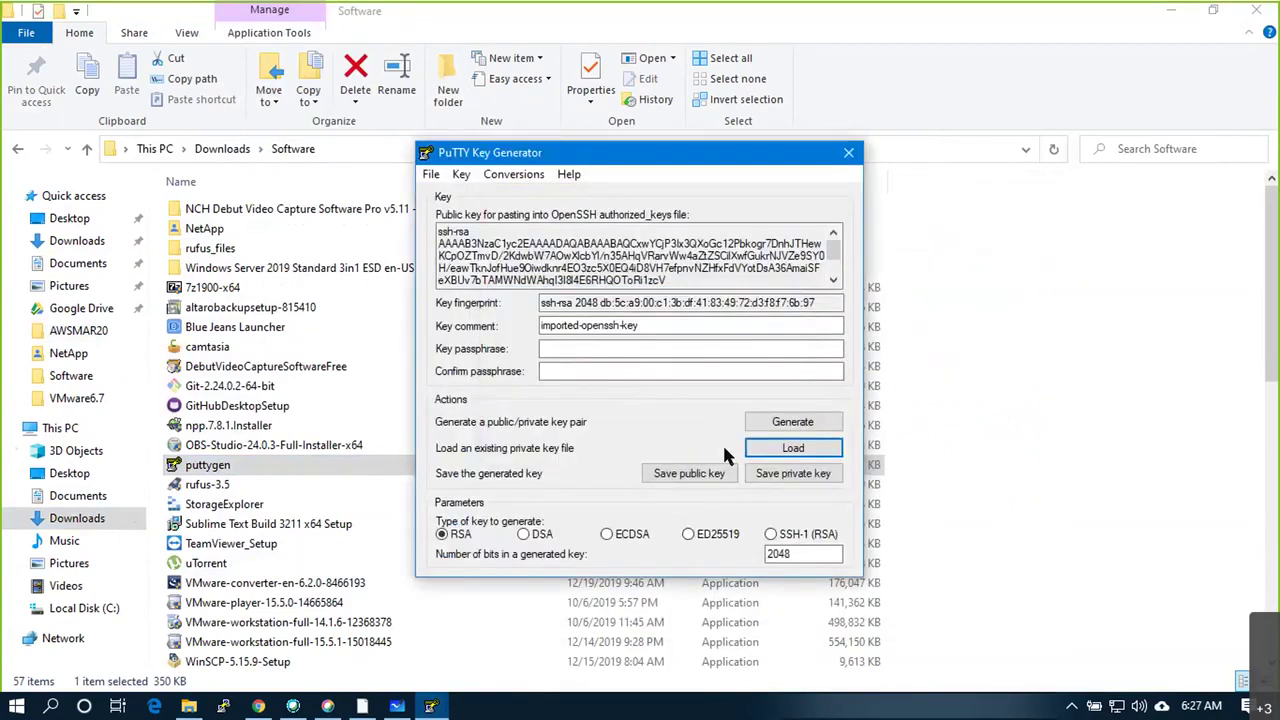
# Save the private key without a passphrase as awsmar20_wus in PPK format in the AWS Keys folder
pyautogui.click(785, 483)
pyautogui.click(670, 421)
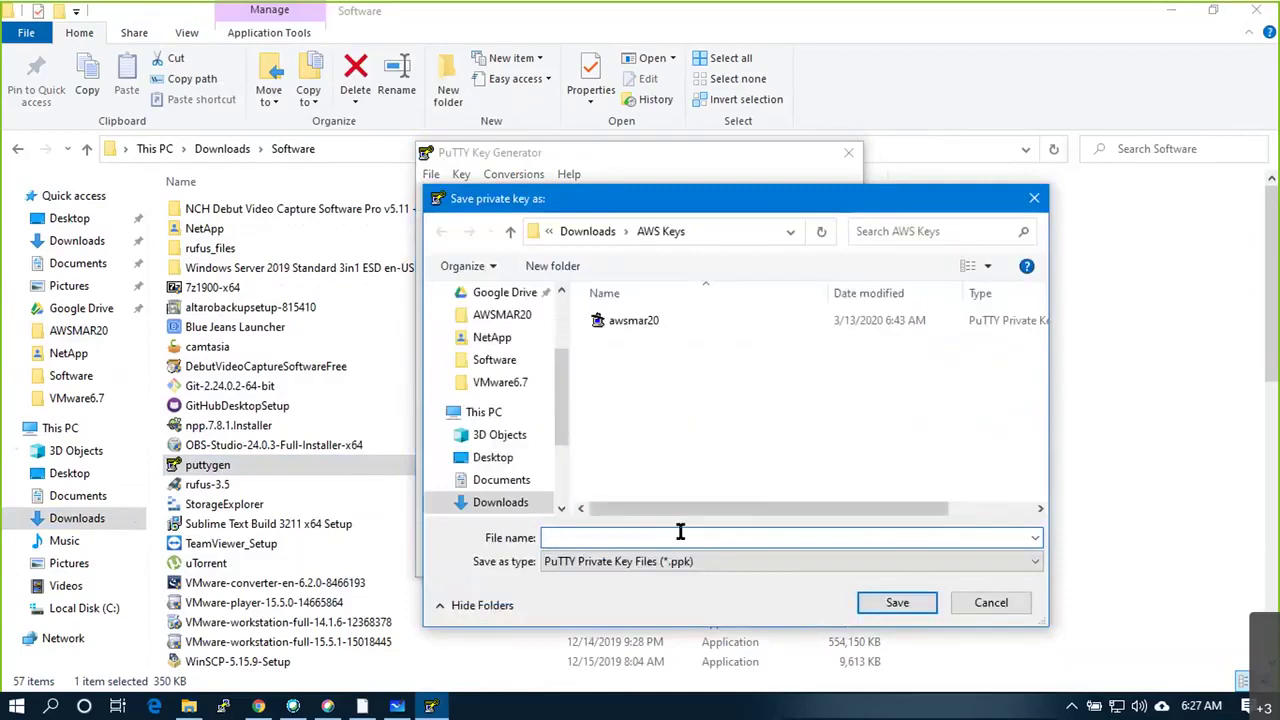
pyautogui.write('aws')
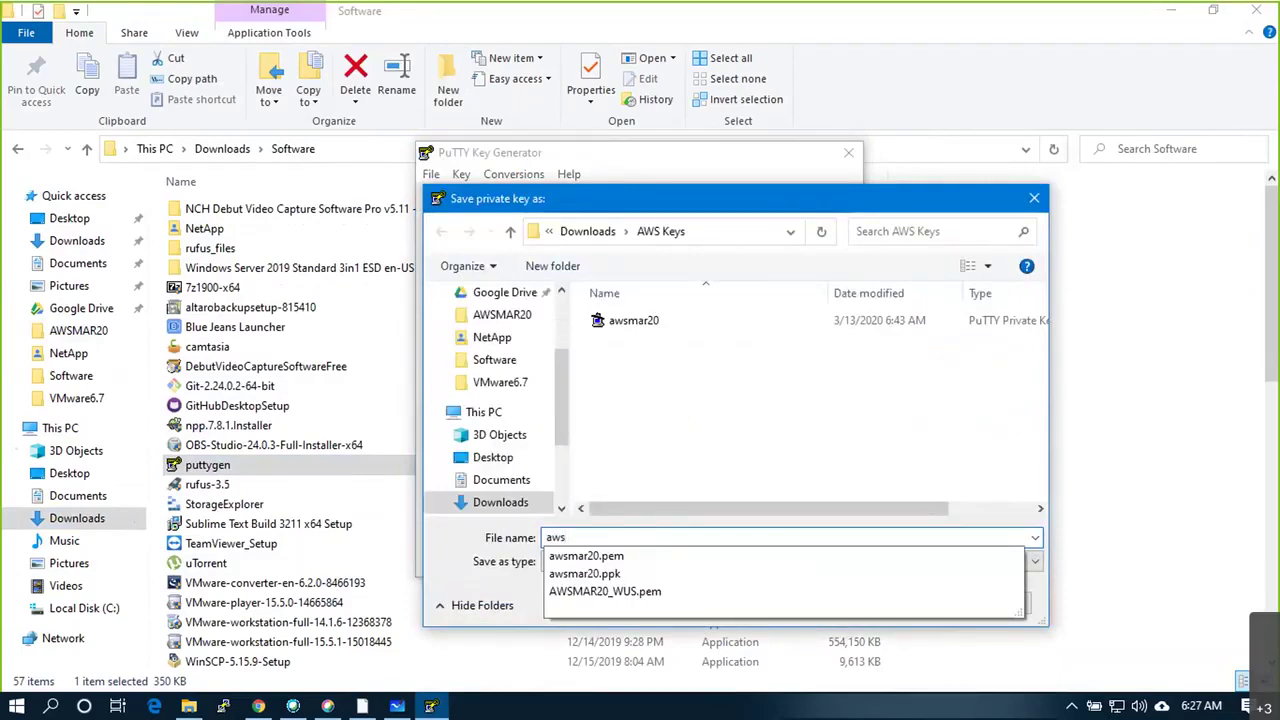
pyautogui.write('mar20_wus')
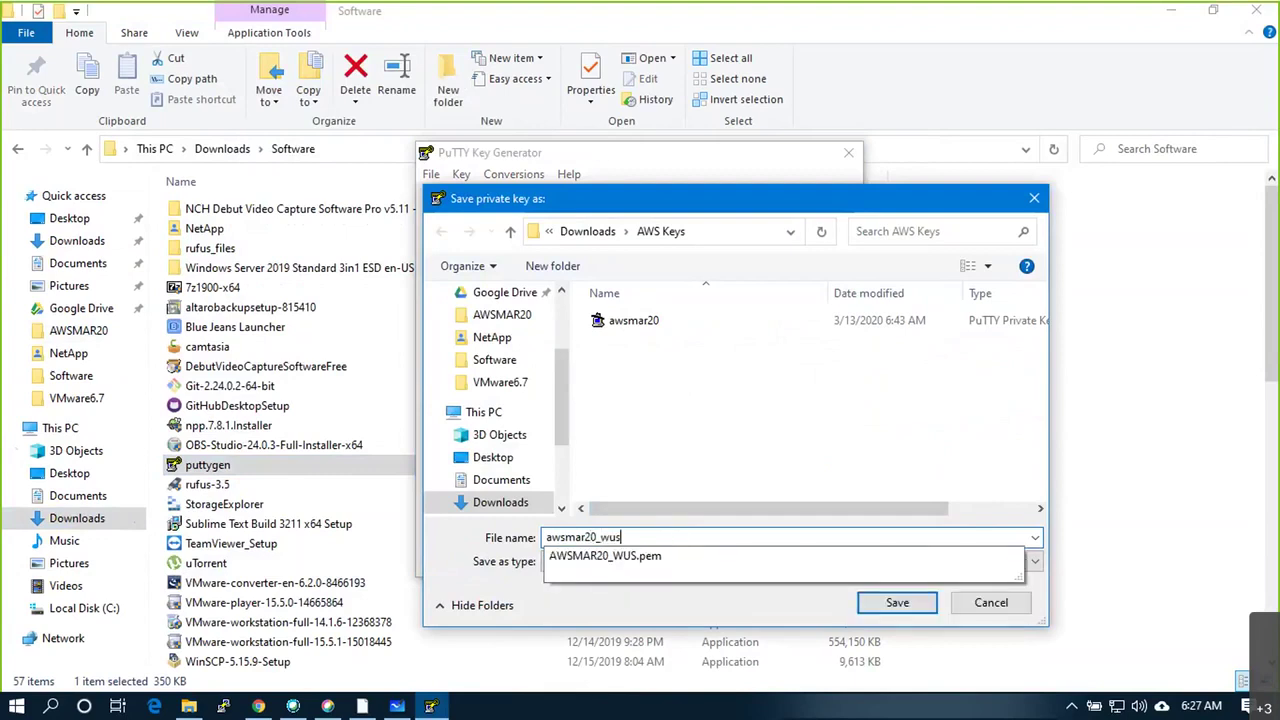
pyautogui.click(884, 515)
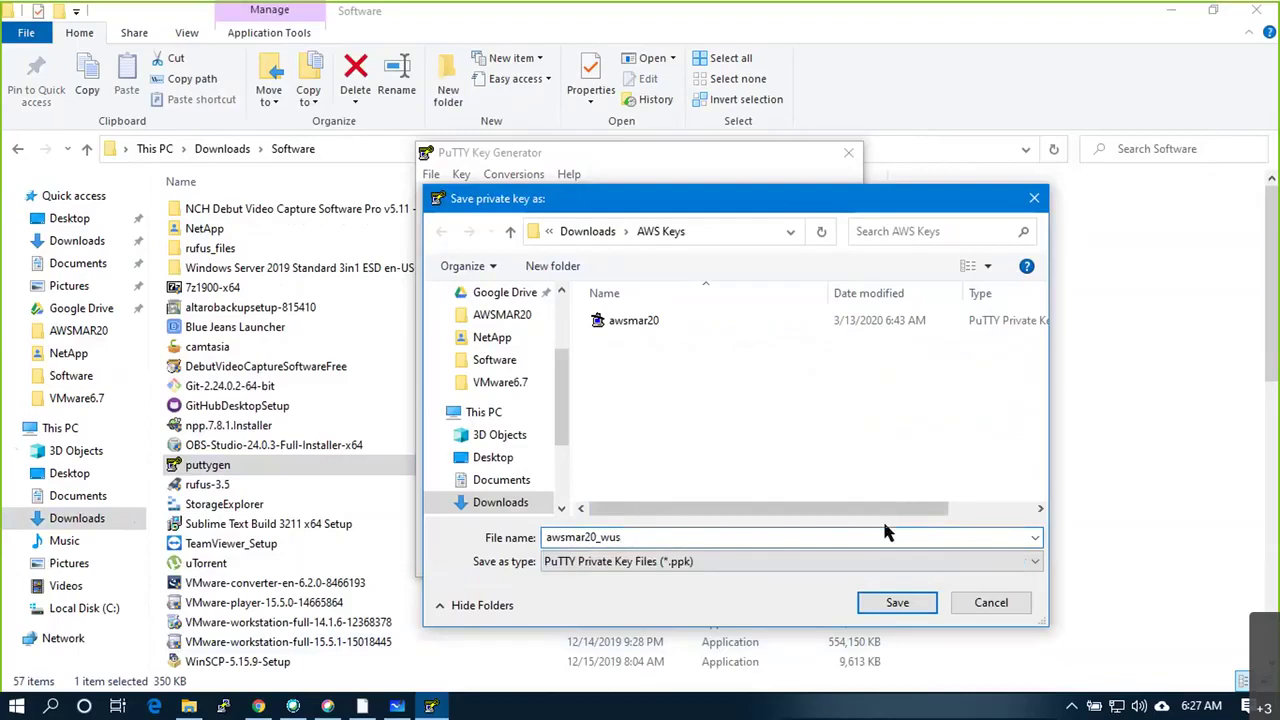
pyautogui.click(912, 610)
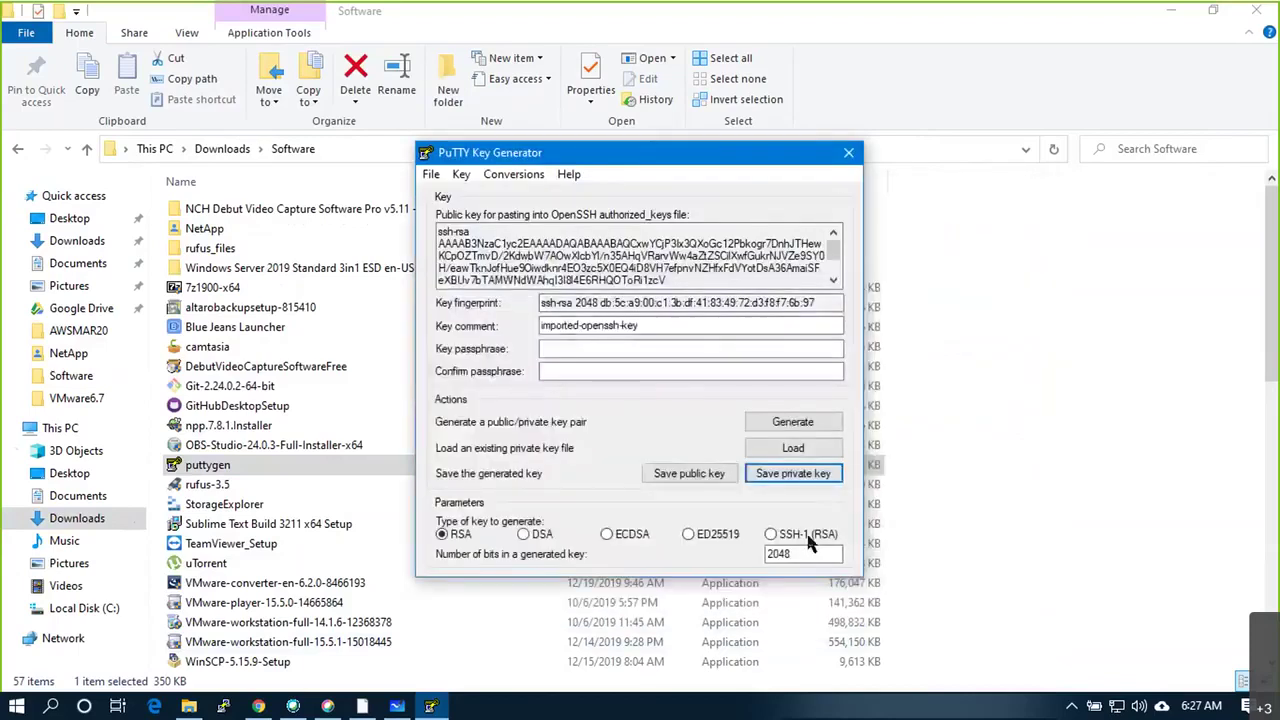
# Close PuTTY Key Generator and rename the awsmar20 PPK file in the AWS Keys folder to awsmar20_eus
pyautogui.click(848, 152)
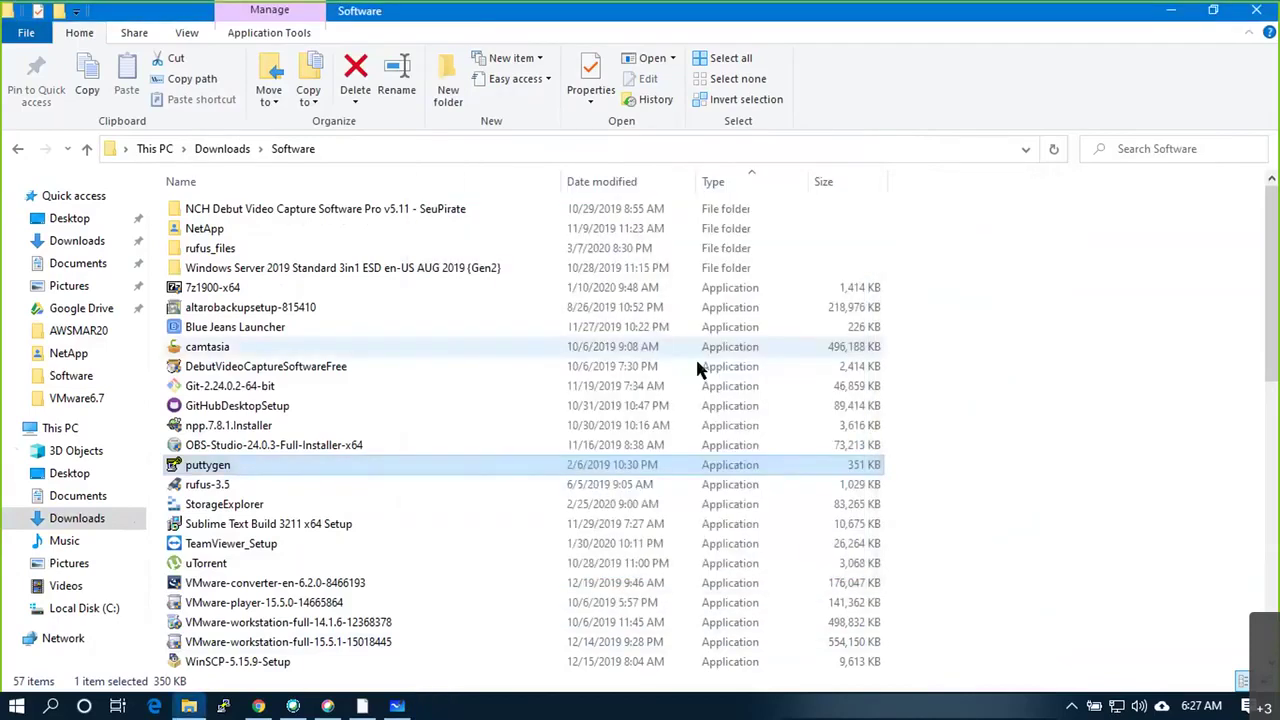
pyautogui.click(70, 241)
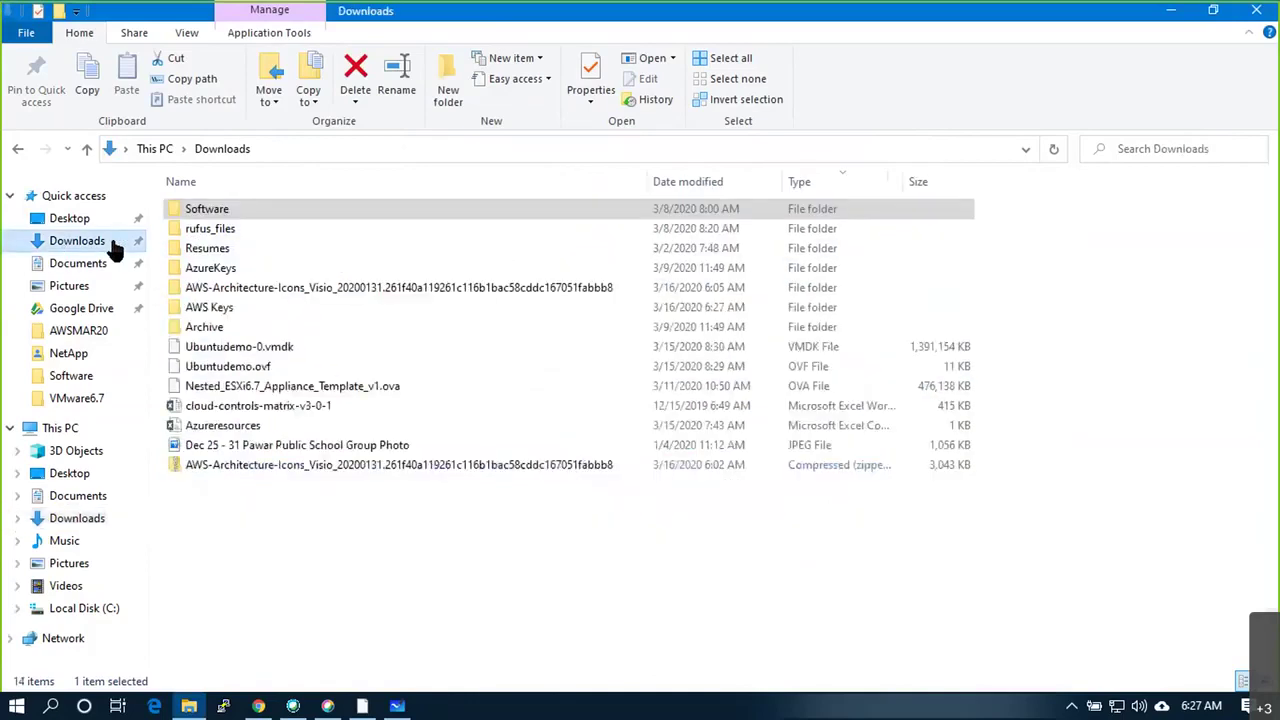
pyautogui.doubleClick(228, 309)
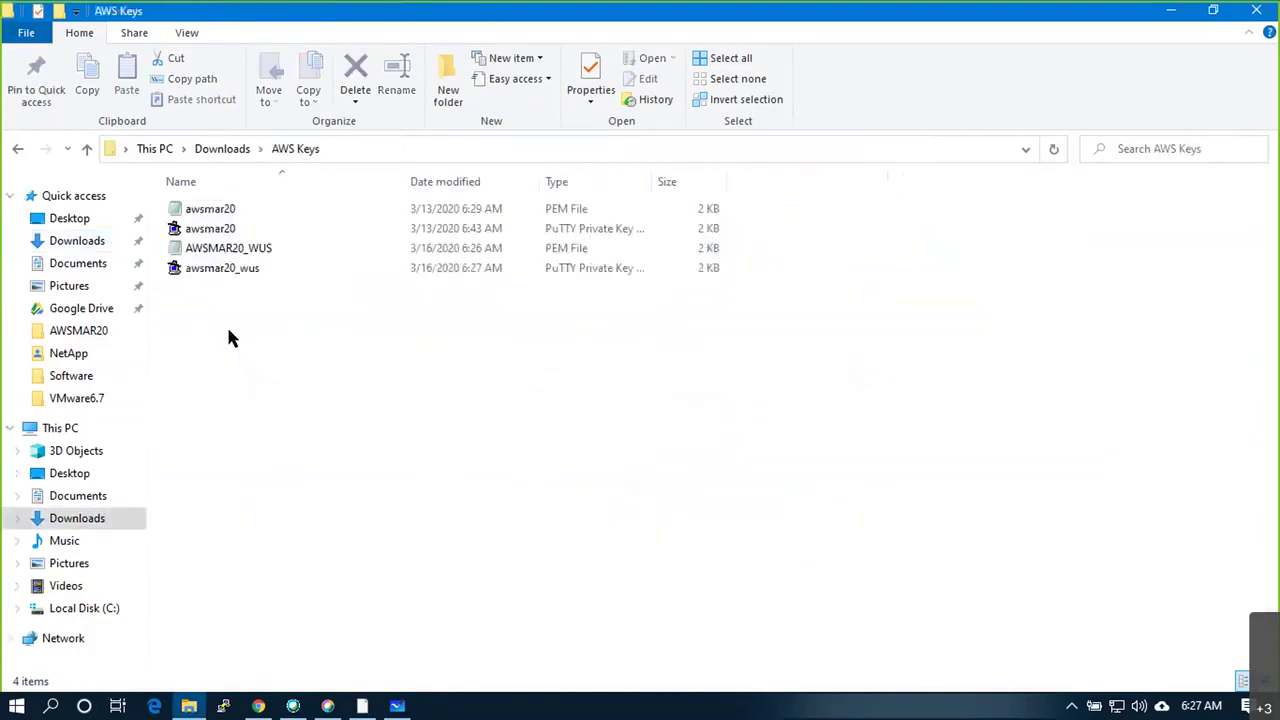
pyautogui.click(240, 272)
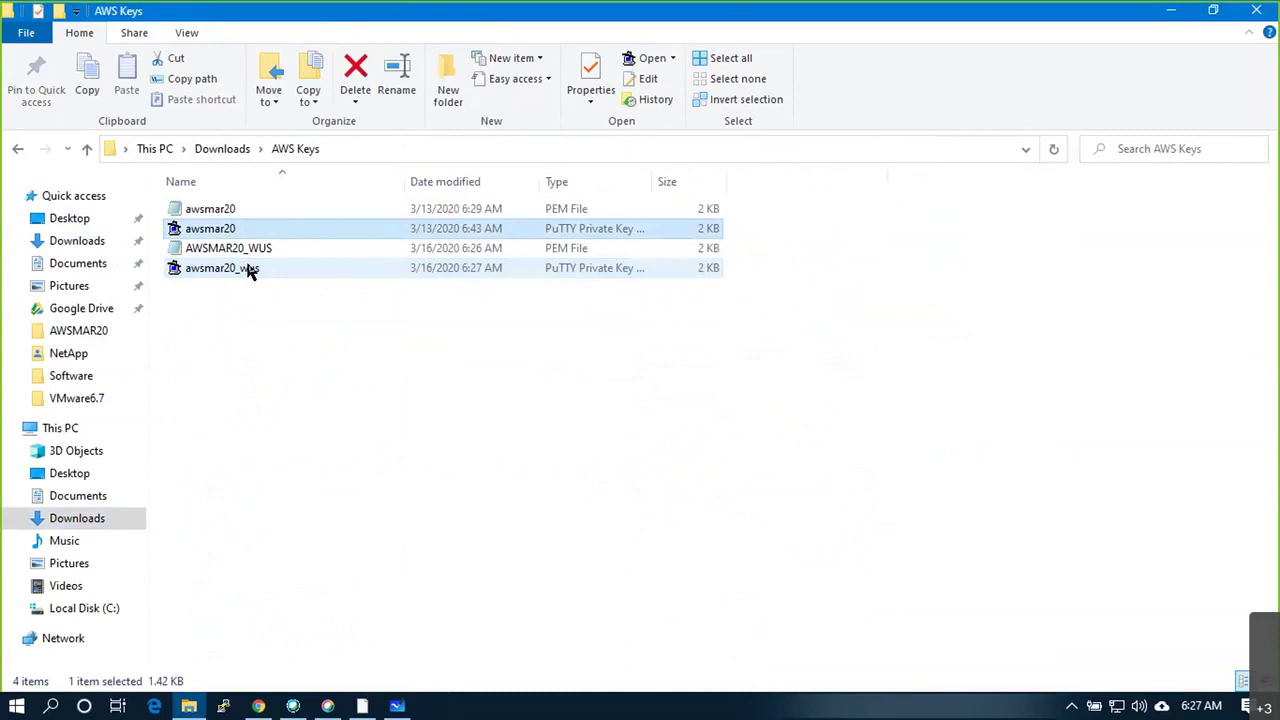
pyautogui.click(238, 232)
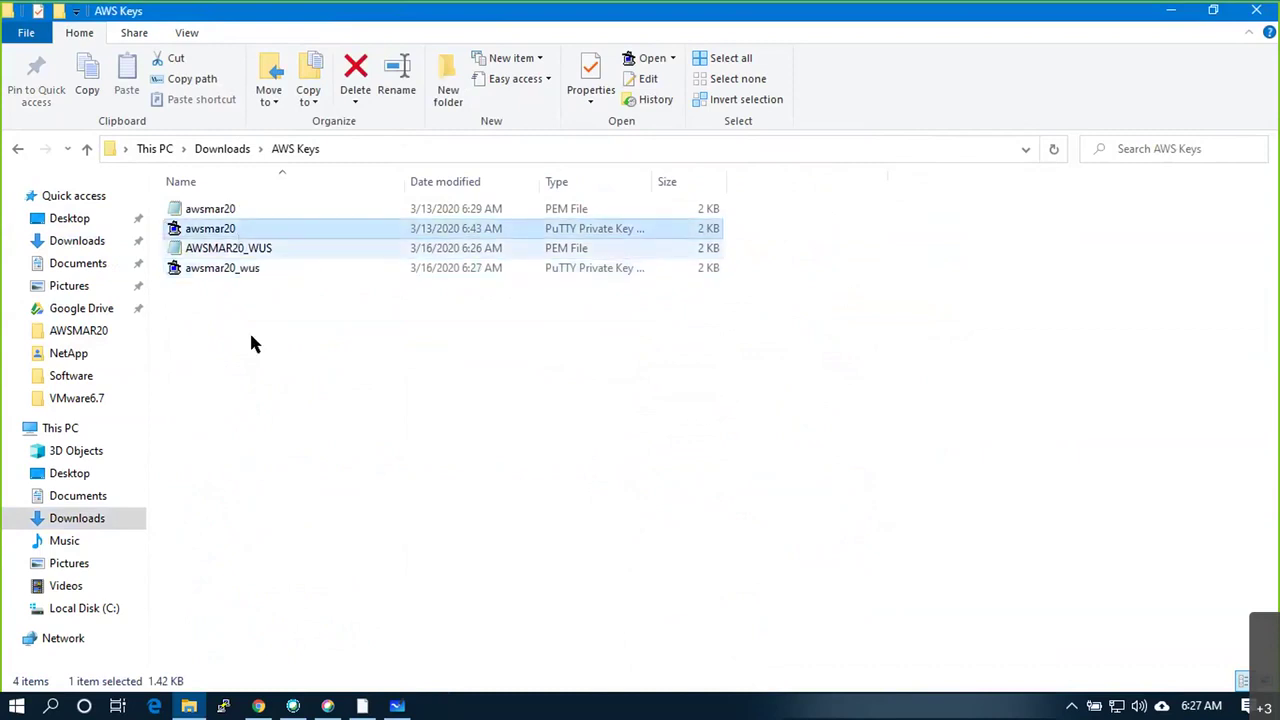
pyautogui.rightClick(257, 232)
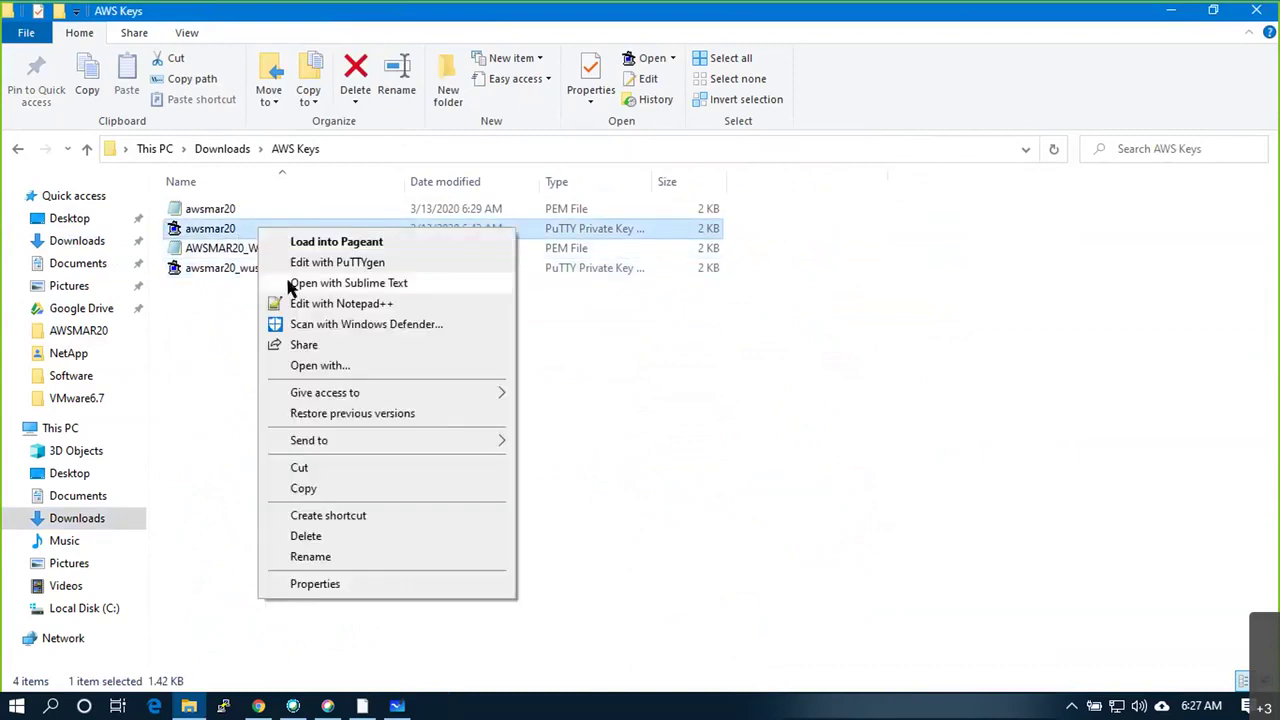
pyautogui.click(340, 552)
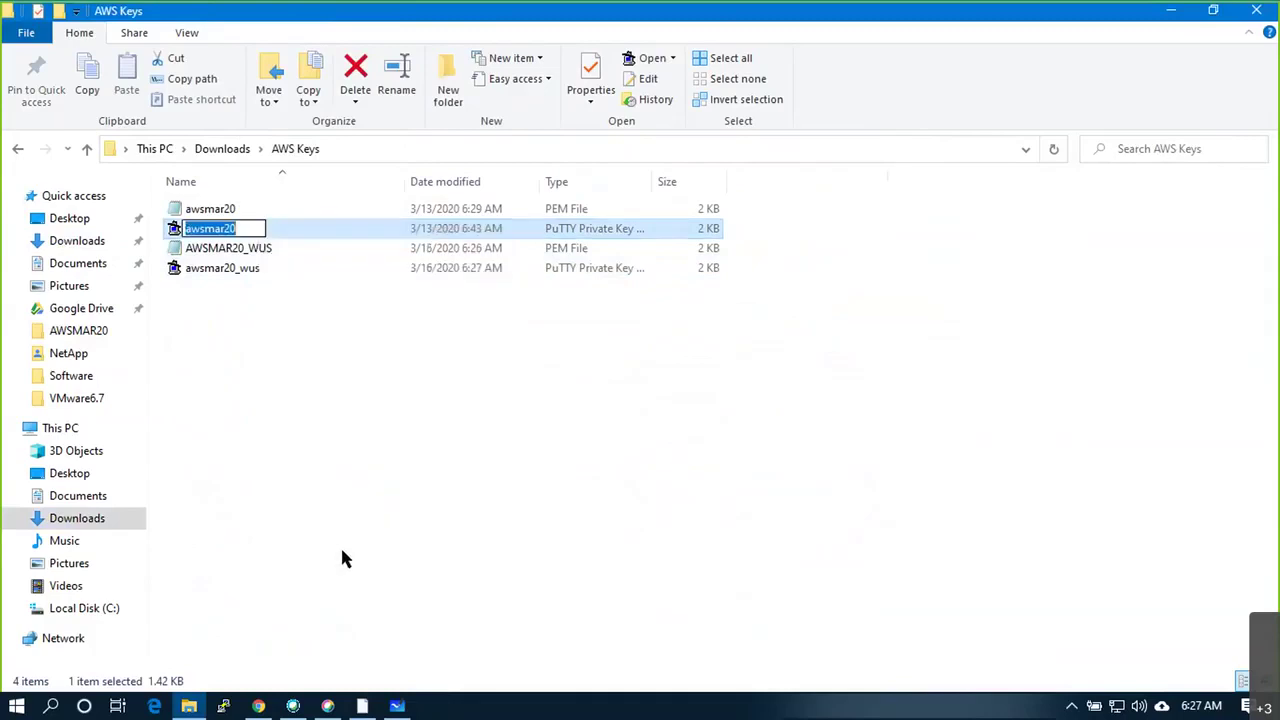
pyautogui.press('Right')
pyautogui.write('_eus')
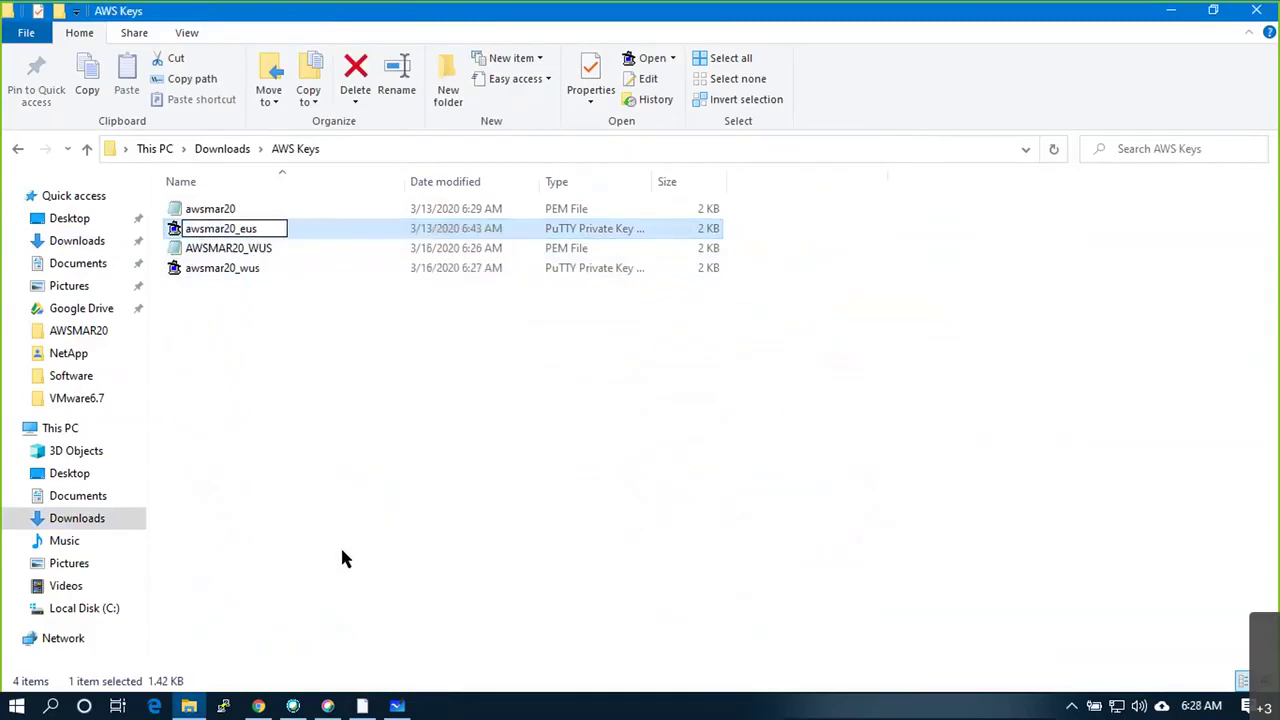
pyautogui.press('Return')
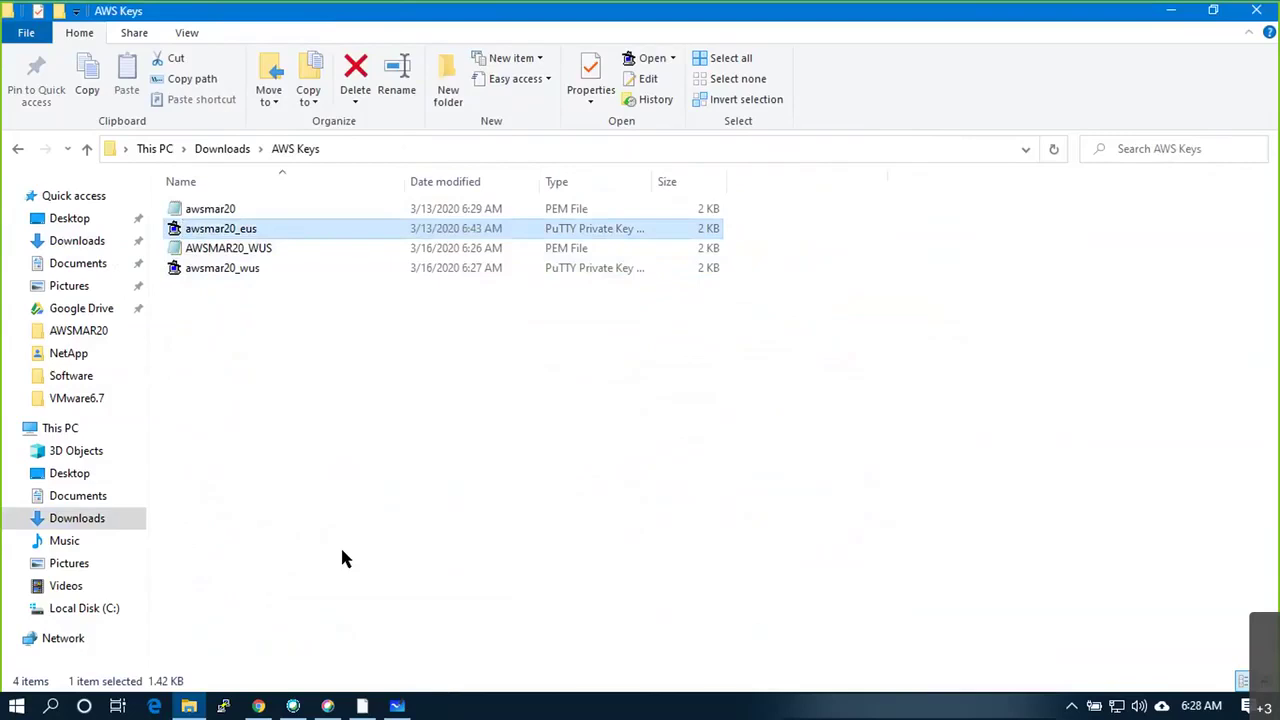
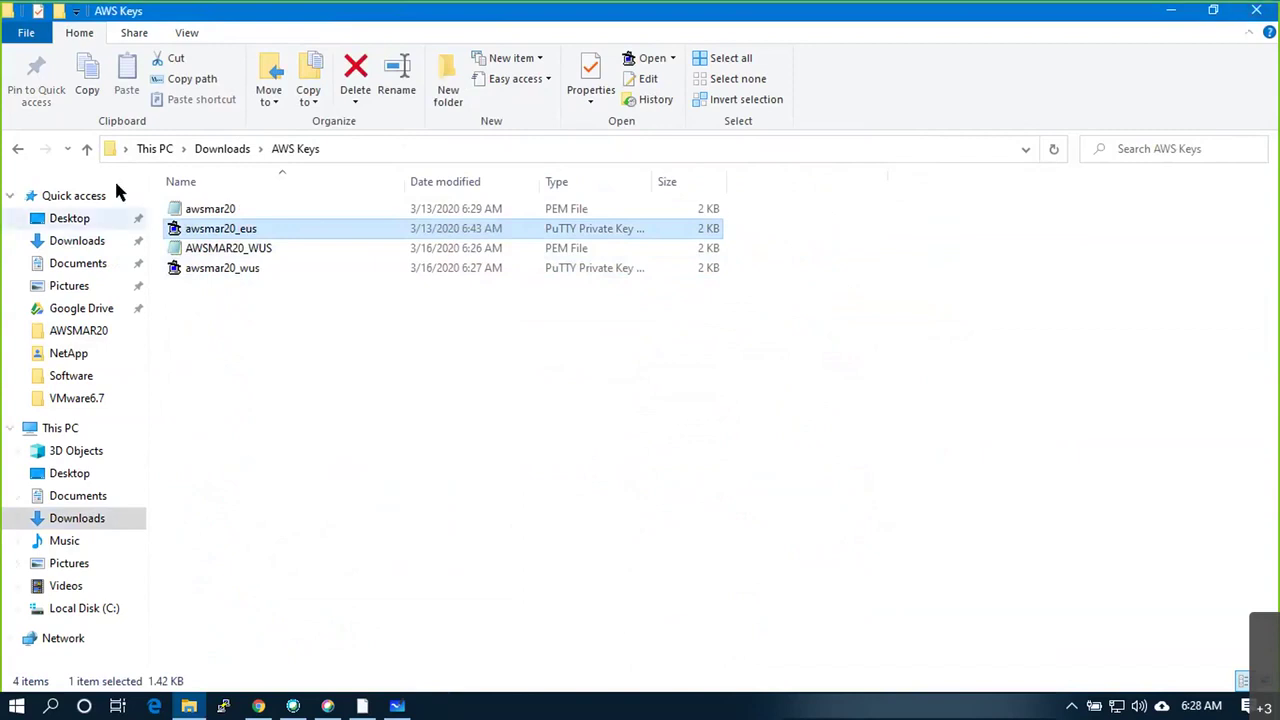
# Permanently delete the zipped AWS-Architecture-Icons_Visio archive from the Downloads folder
pyautogui.click(220, 150)
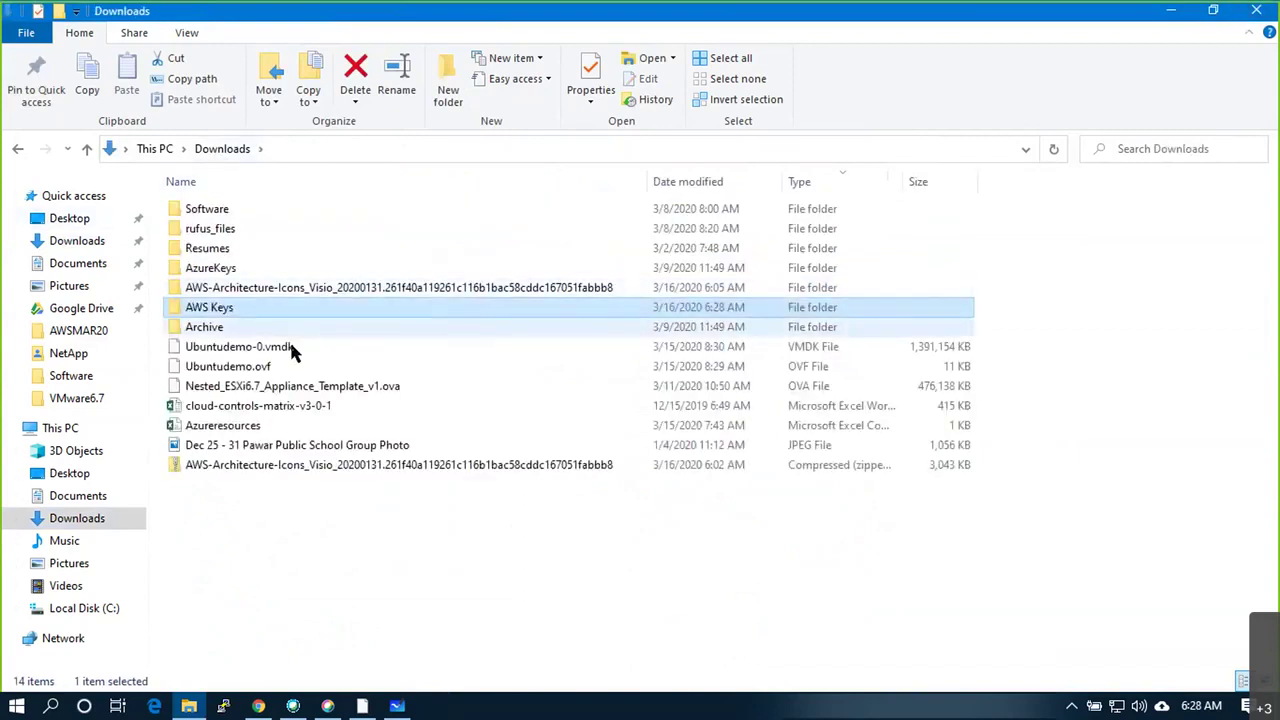
pyautogui.click(318, 465)
pyautogui.hotkey('shift', 'Delete')
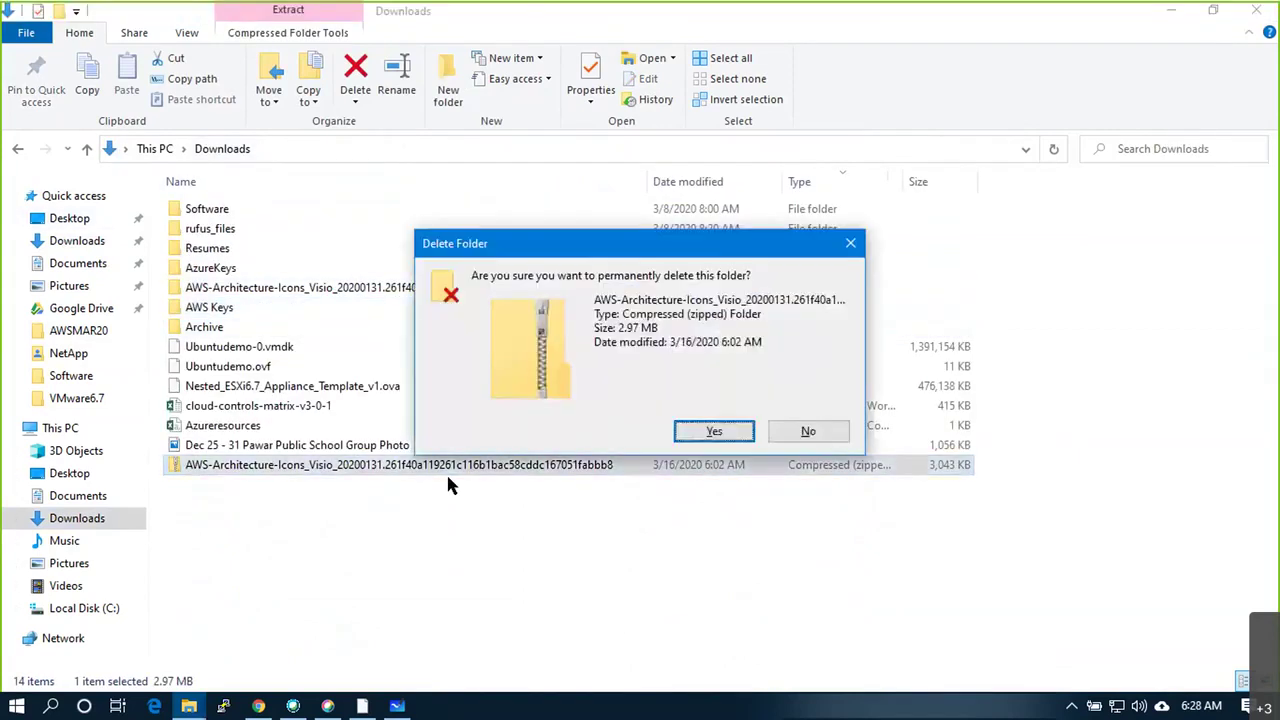
pyautogui.press('Return')
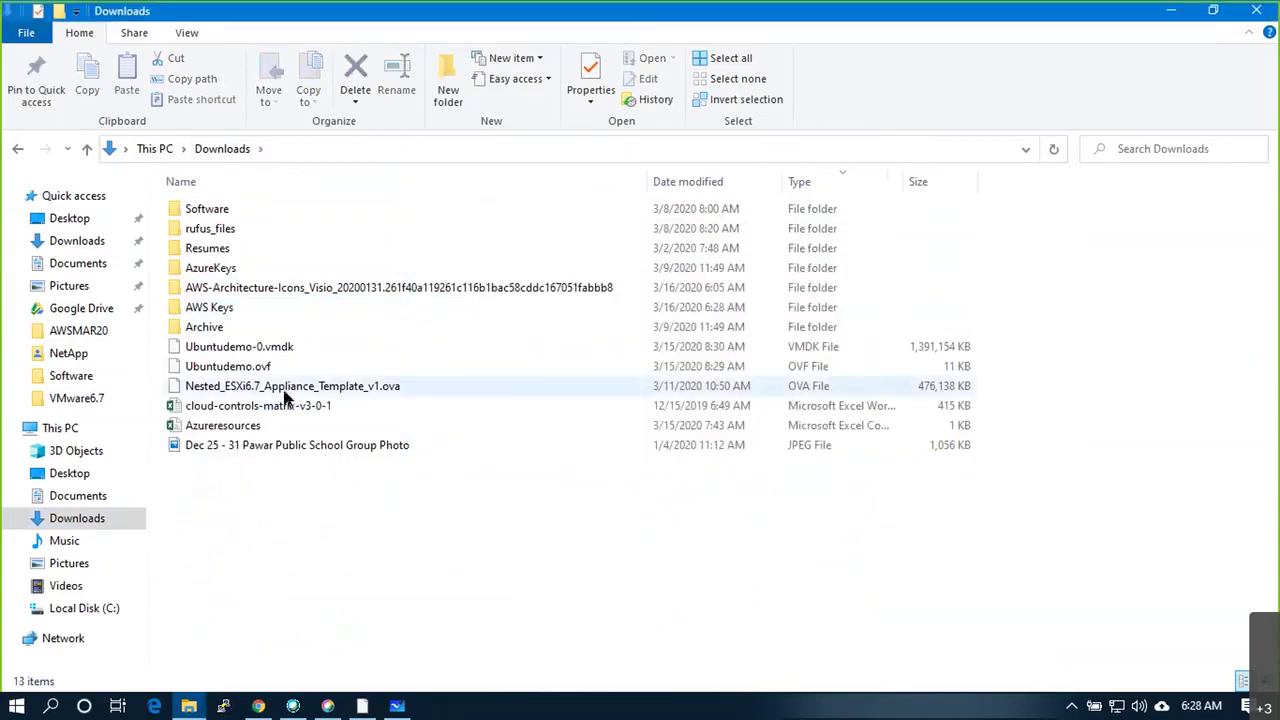
# Permanently delete Ubuntudemo-0.vmdk and Ubuntudemo.ovf from the Downloads folder
pyautogui.click(223, 368)
pyautogui.keyDown('ctrl'); pyautogui.click(226, 348); pyautogui.keyUp('ctrl')
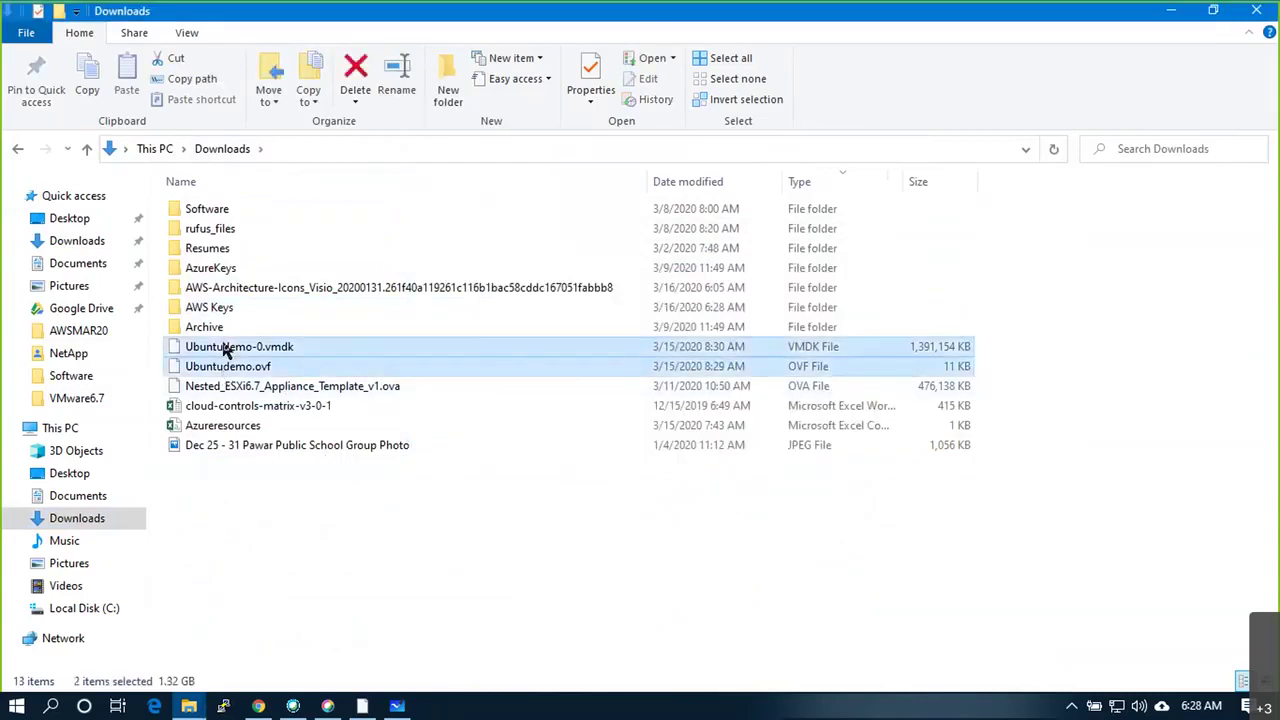
pyautogui.hotkey('shift', 'Delete')
pyautogui.press('Return')
# Check the contents of the Azureresources file in Excel and permanently delete it from Downloads
pyautogui.click(223, 387)
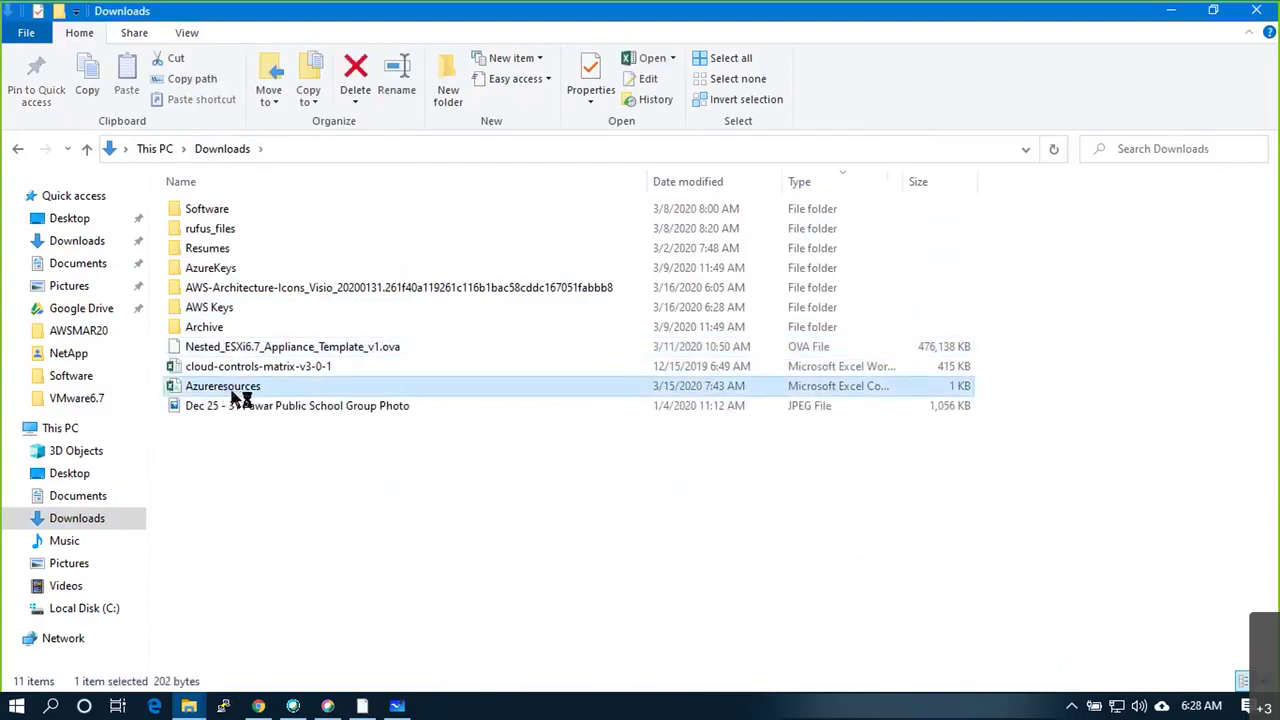
pyautogui.doubleClick(295, 389)
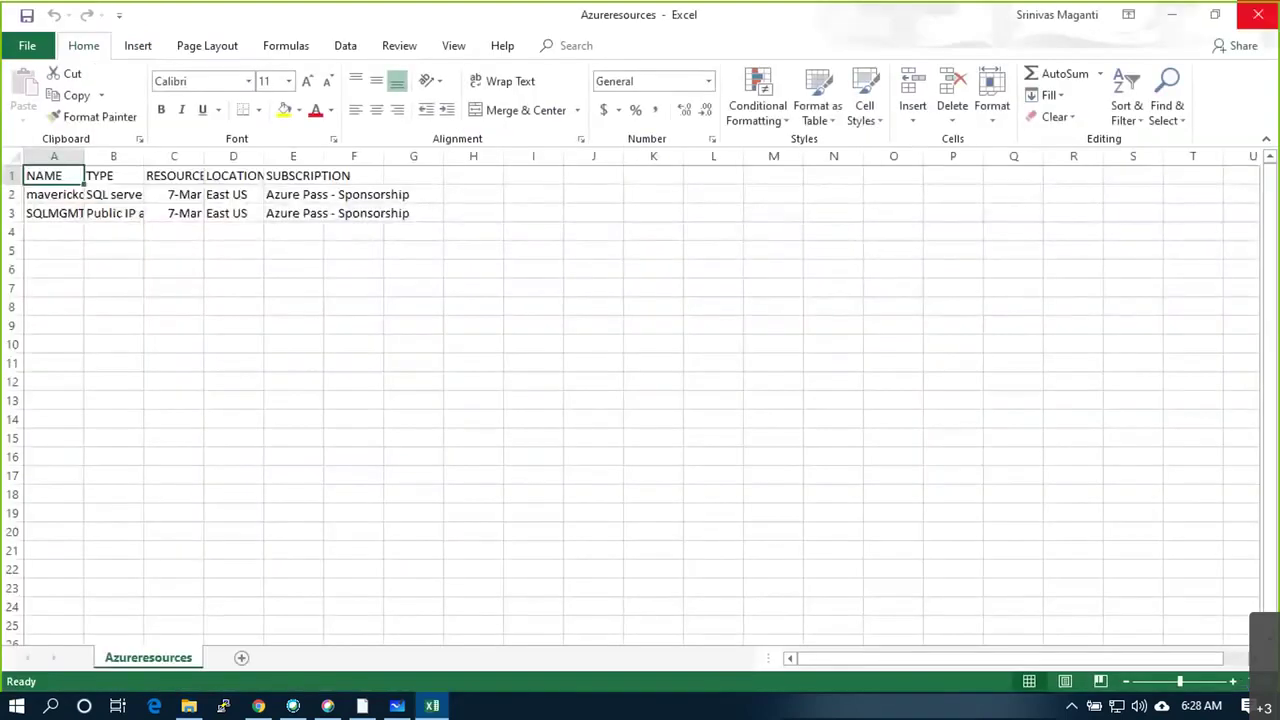
pyautogui.click(1258, 14)
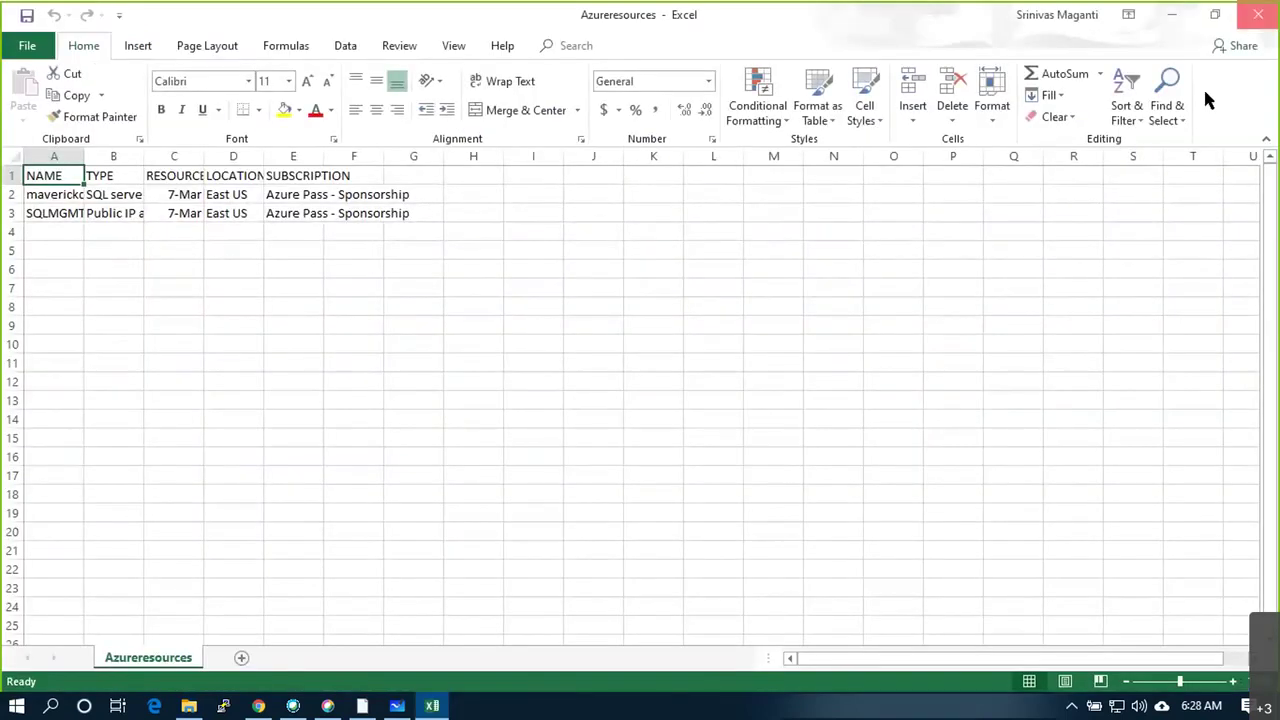
pyautogui.hotkey('shift', 'Delete')
pyautogui.press('Return')
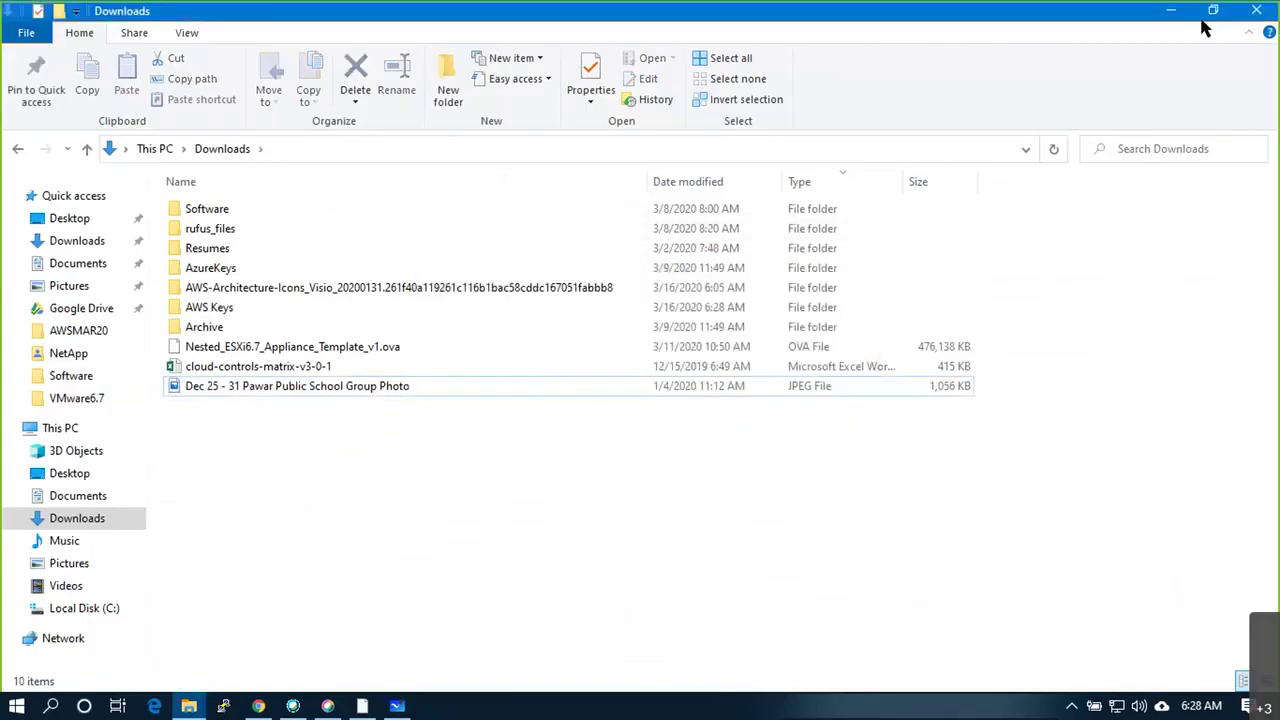
pyautogui.click(1171, 10)
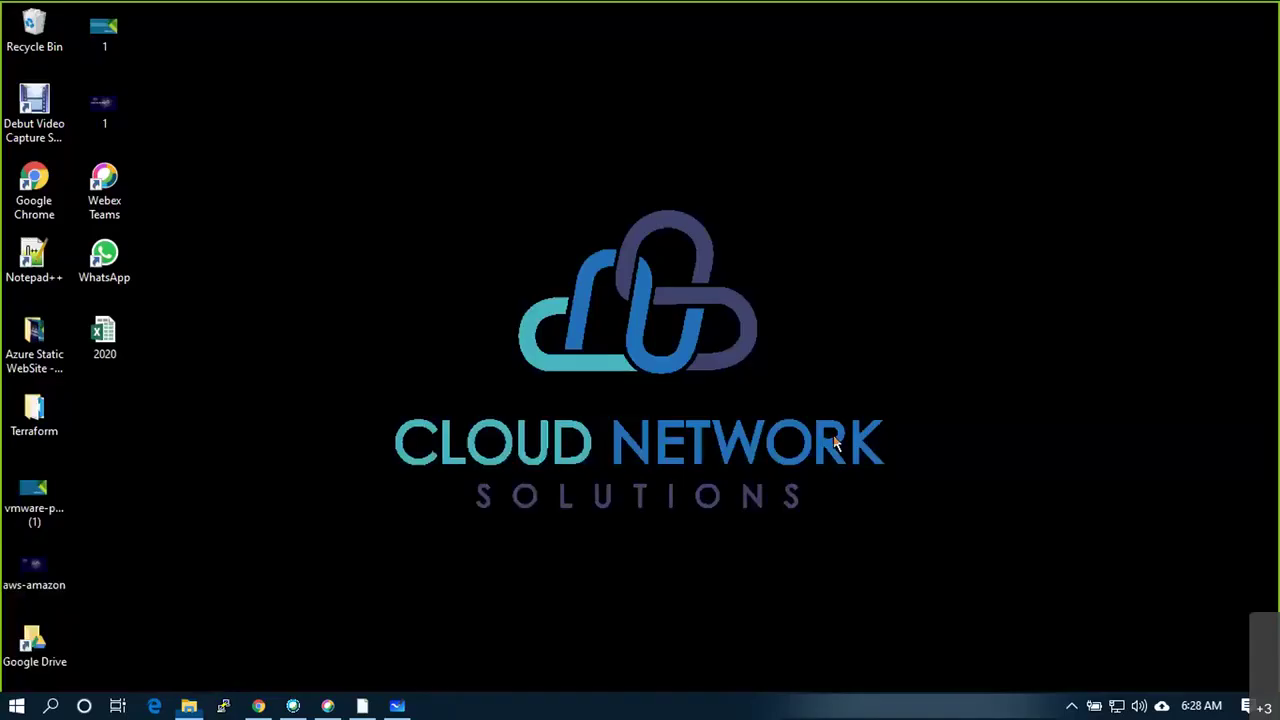
# Switch to Chrome and copy the public DNS of the running N. California EC2 instance
pyautogui.click(257, 707)
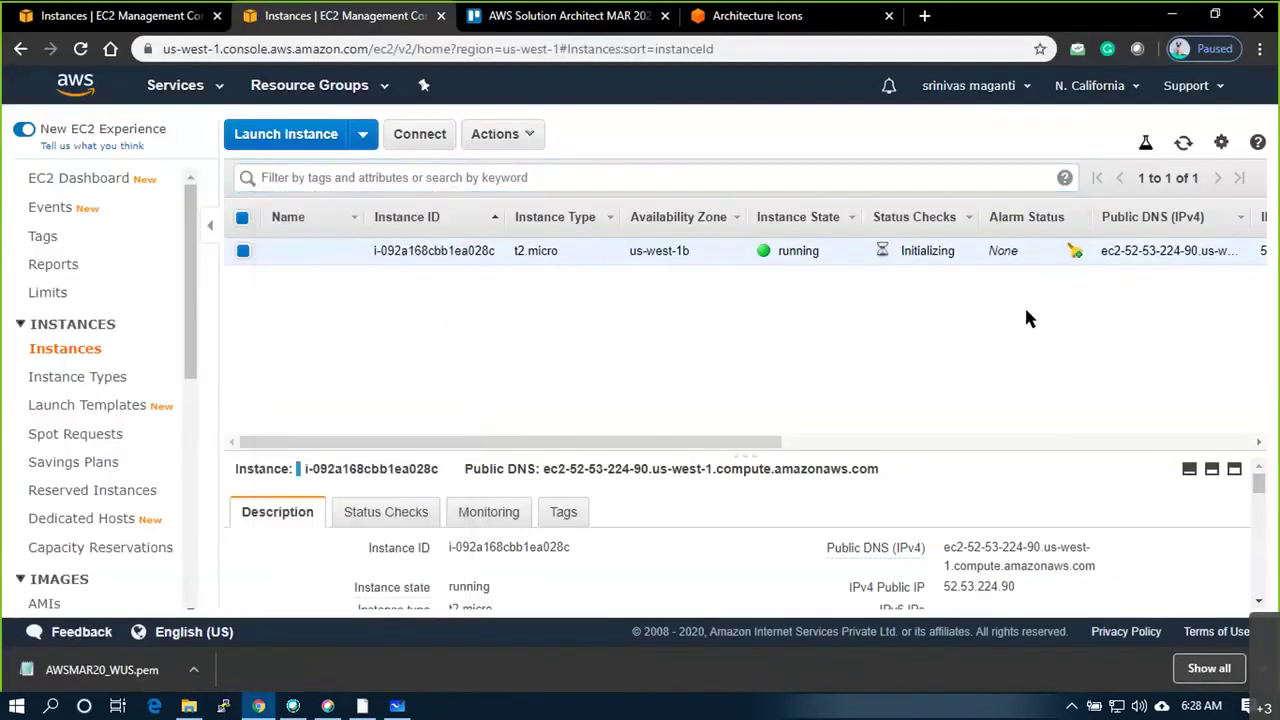
pyautogui.click(224, 707)
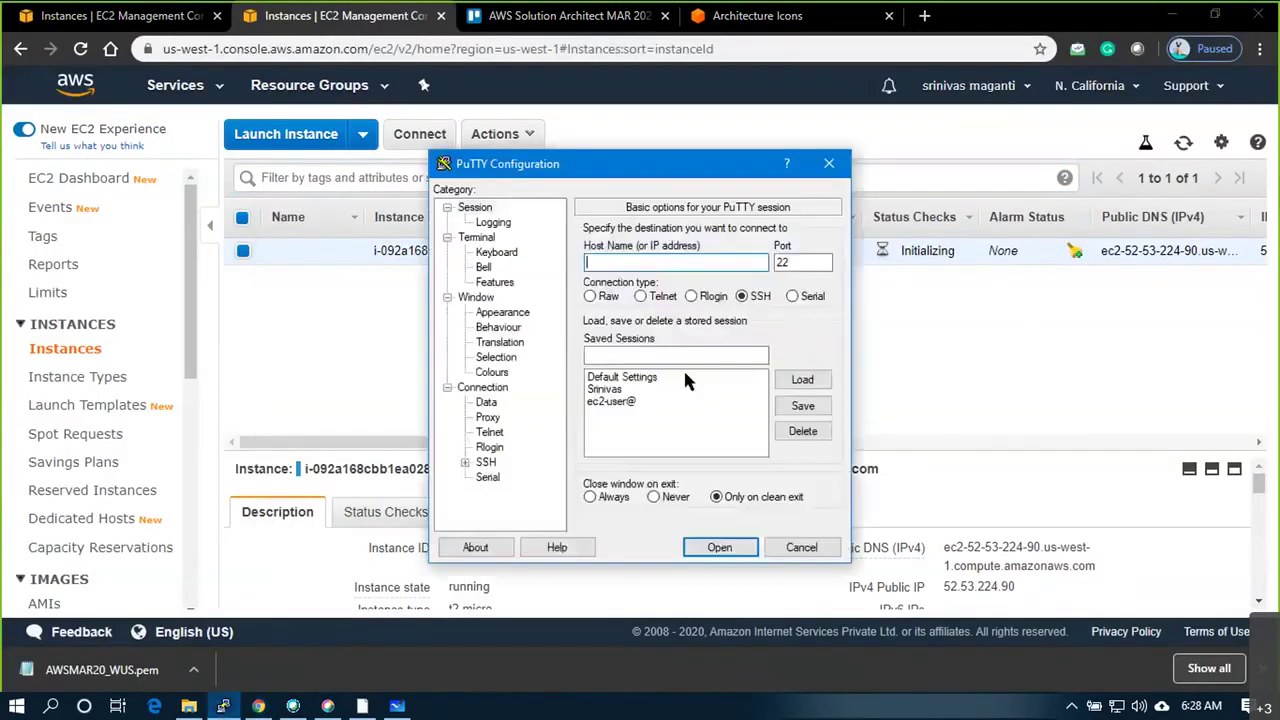
pyautogui.click(951, 327)
pyautogui.scroll(-5, 1003, 537)
pyautogui.scroll(5, 1050, 539)
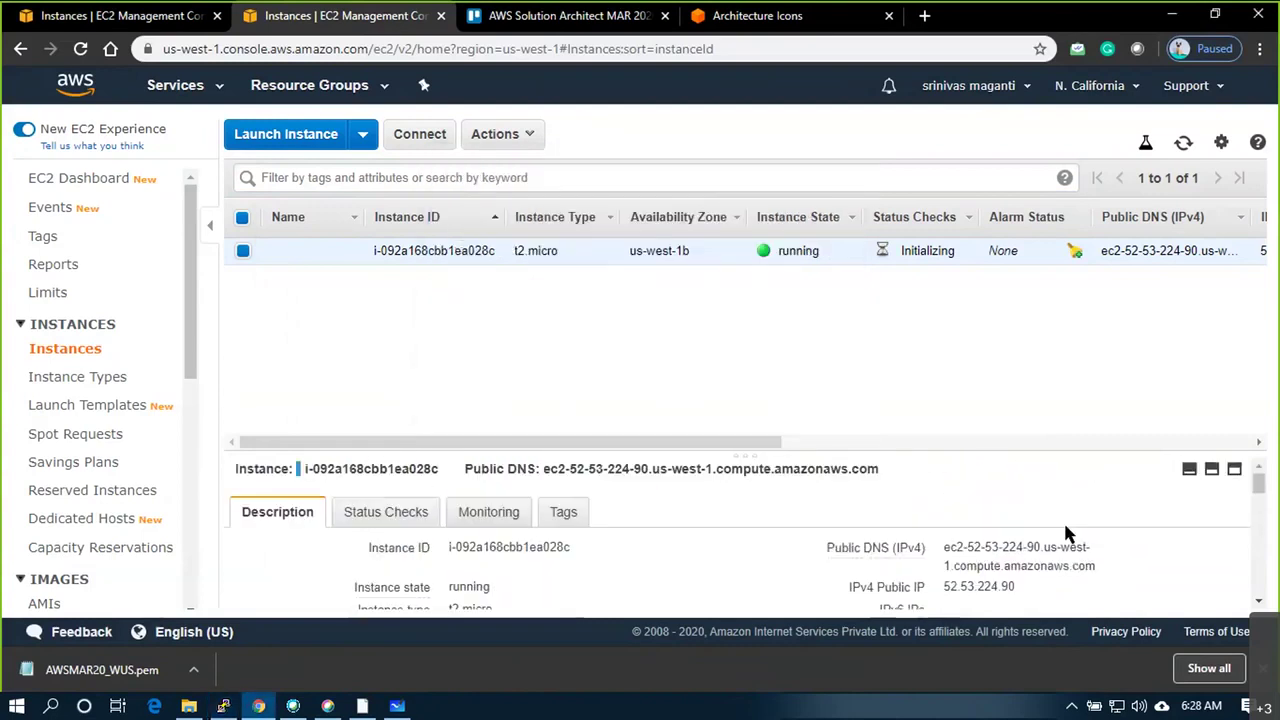
pyautogui.click(1110, 566)
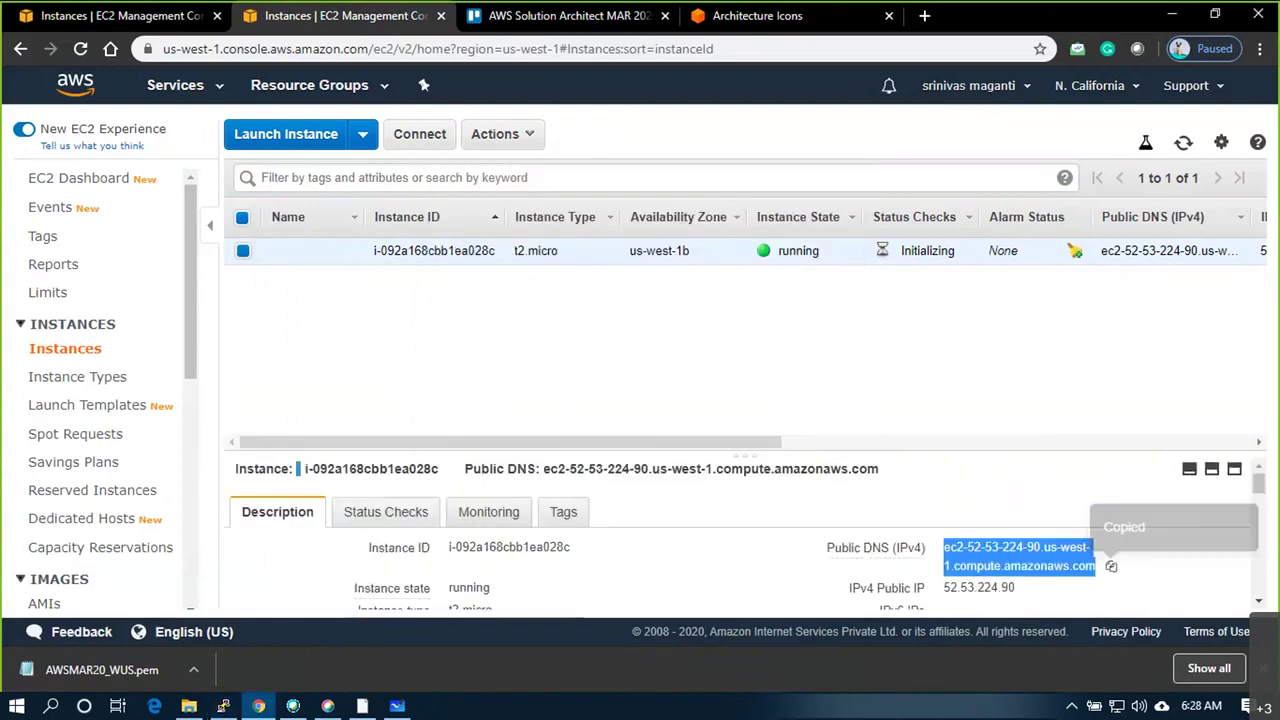
# In PuTTY, set the SSH host name to ec2-user@ followed by the copied public DNS
pyautogui.click(224, 707)
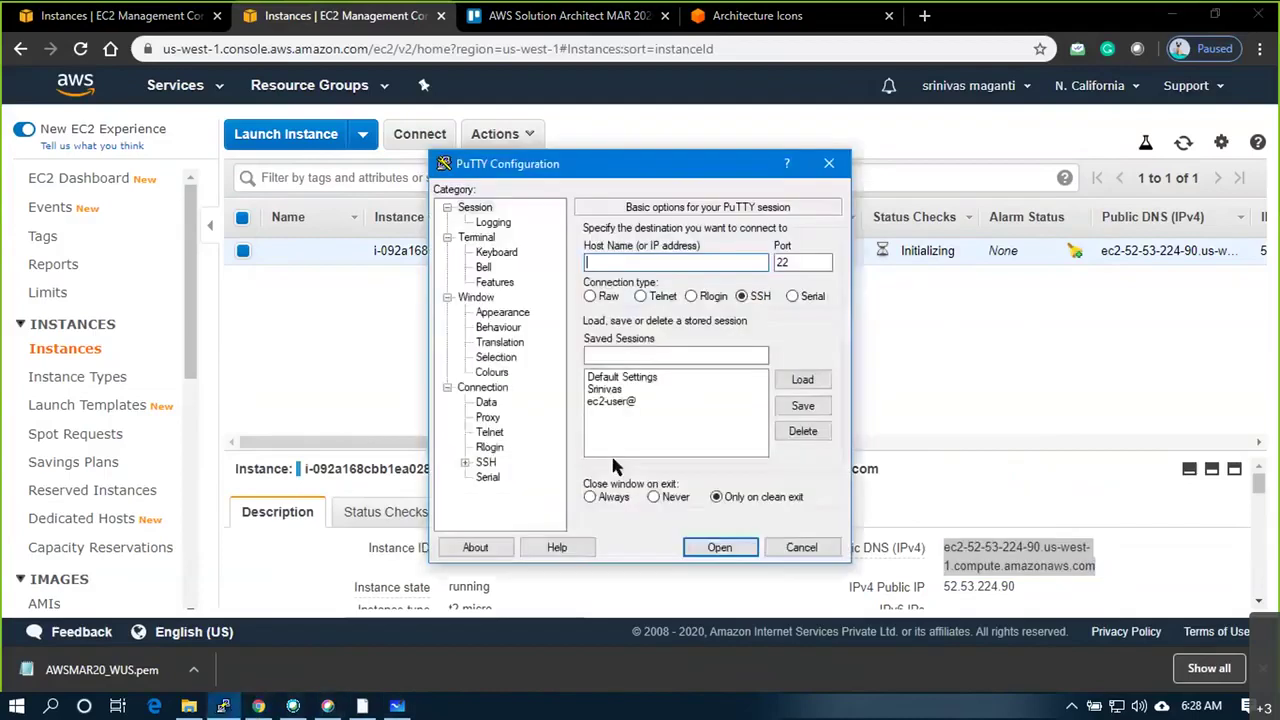
pyautogui.write('ec2-user@')
pyautogui.hotkey('ctrl', 'v')
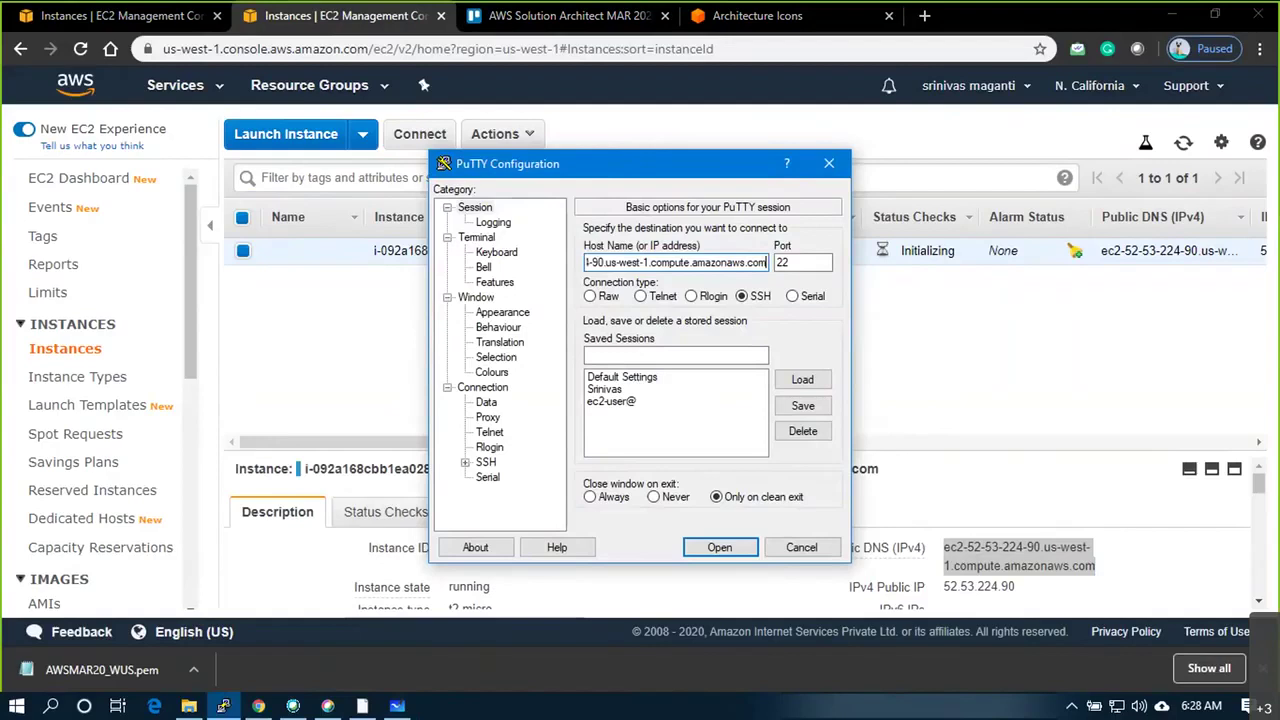
# Choose the awsmar20_wus PPK file from the AWS Keys folder as the private key for SSH authentication
pyautogui.click(465, 462)
pyautogui.click(494, 450)
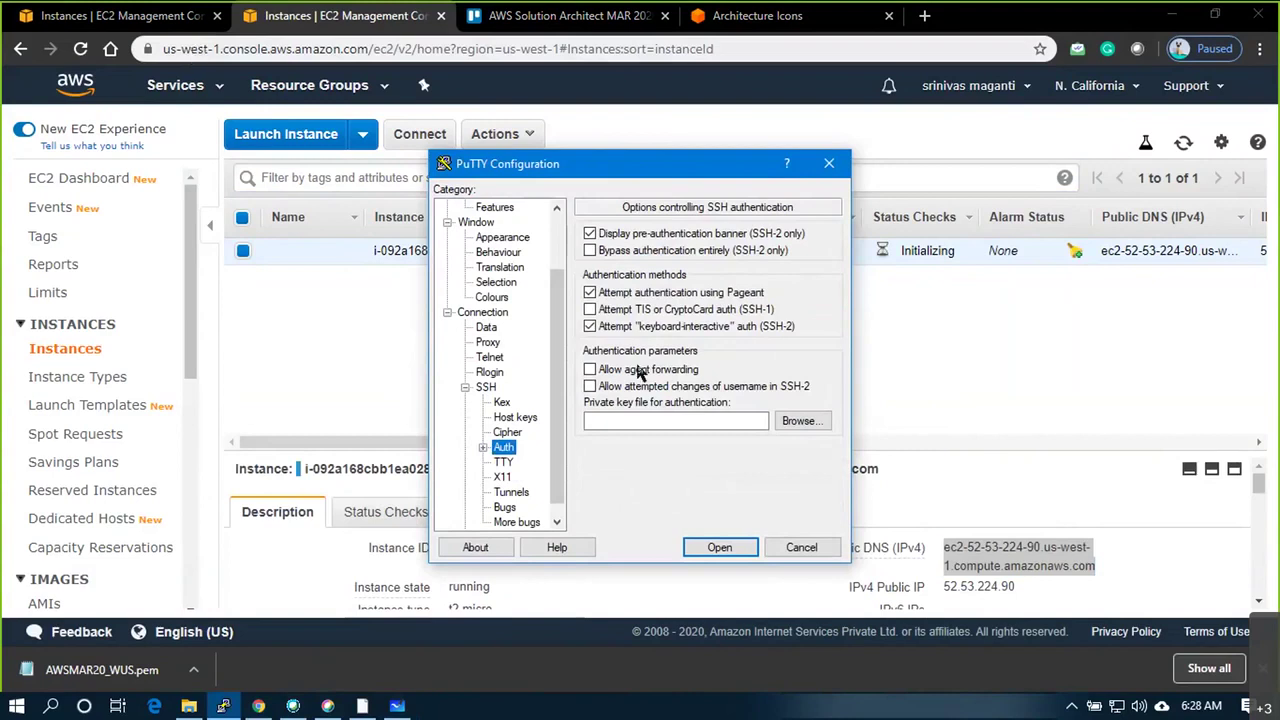
pyautogui.click(800, 420)
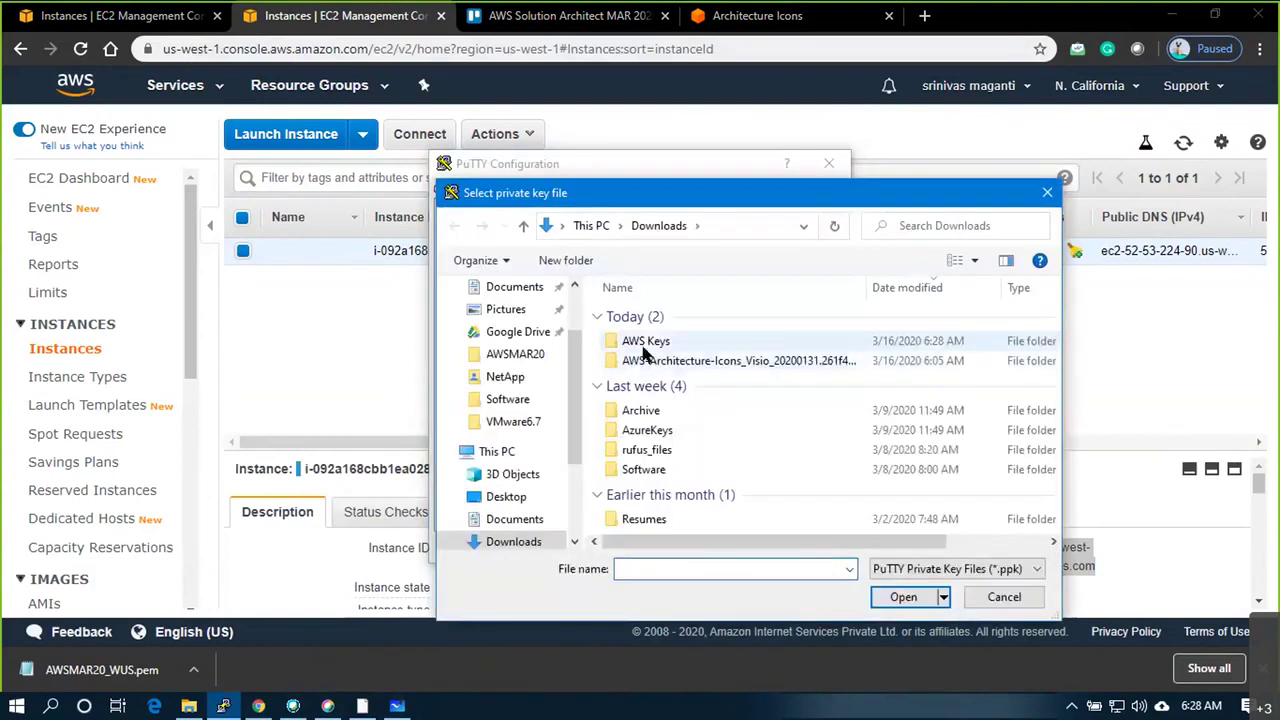
pyautogui.doubleClick(644, 341)
pyautogui.doubleClick(692, 335)
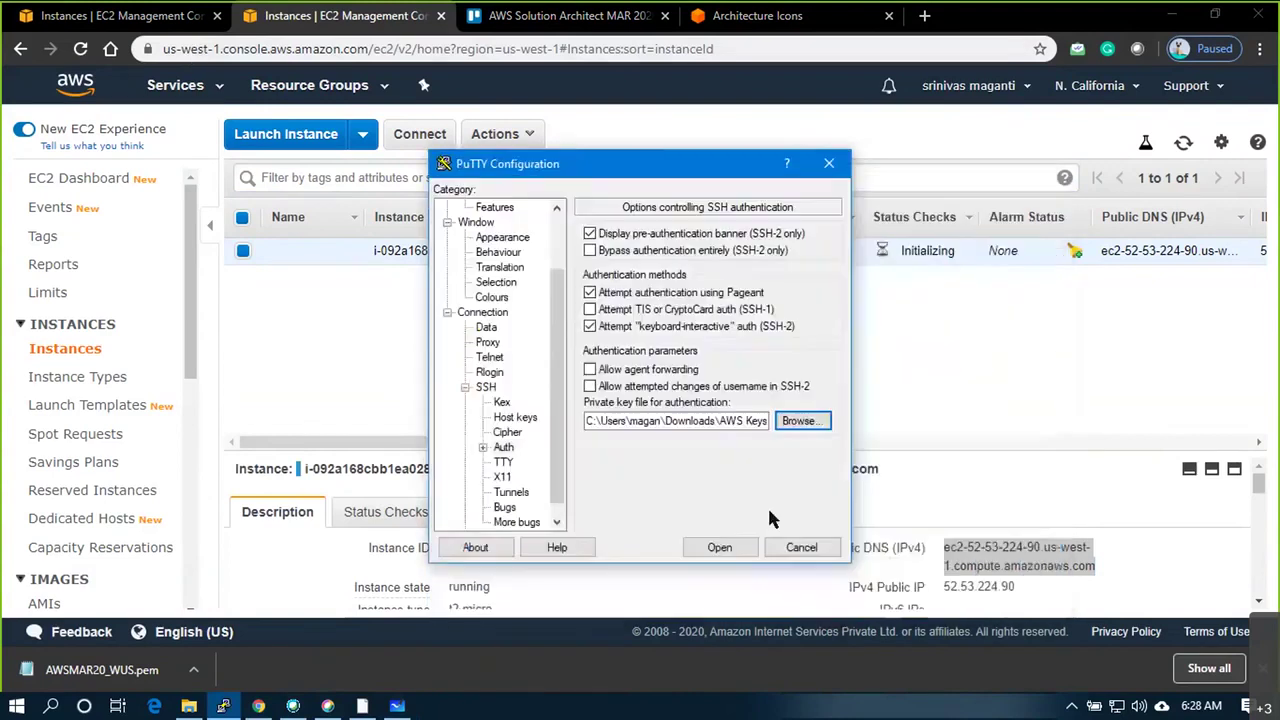
# Open the SSH session to the N. California instance, accept its host key, and move the terminal window aside
pyautogui.click(720, 547)
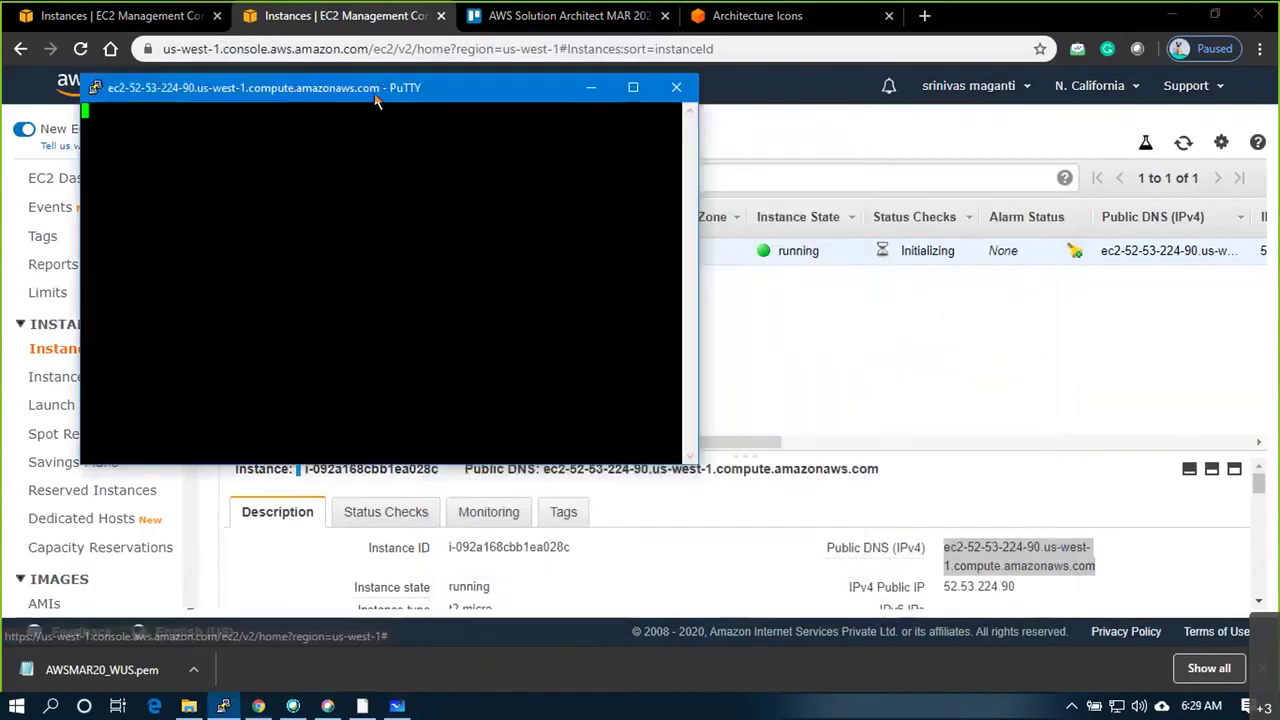
pyautogui.click(572, 478)
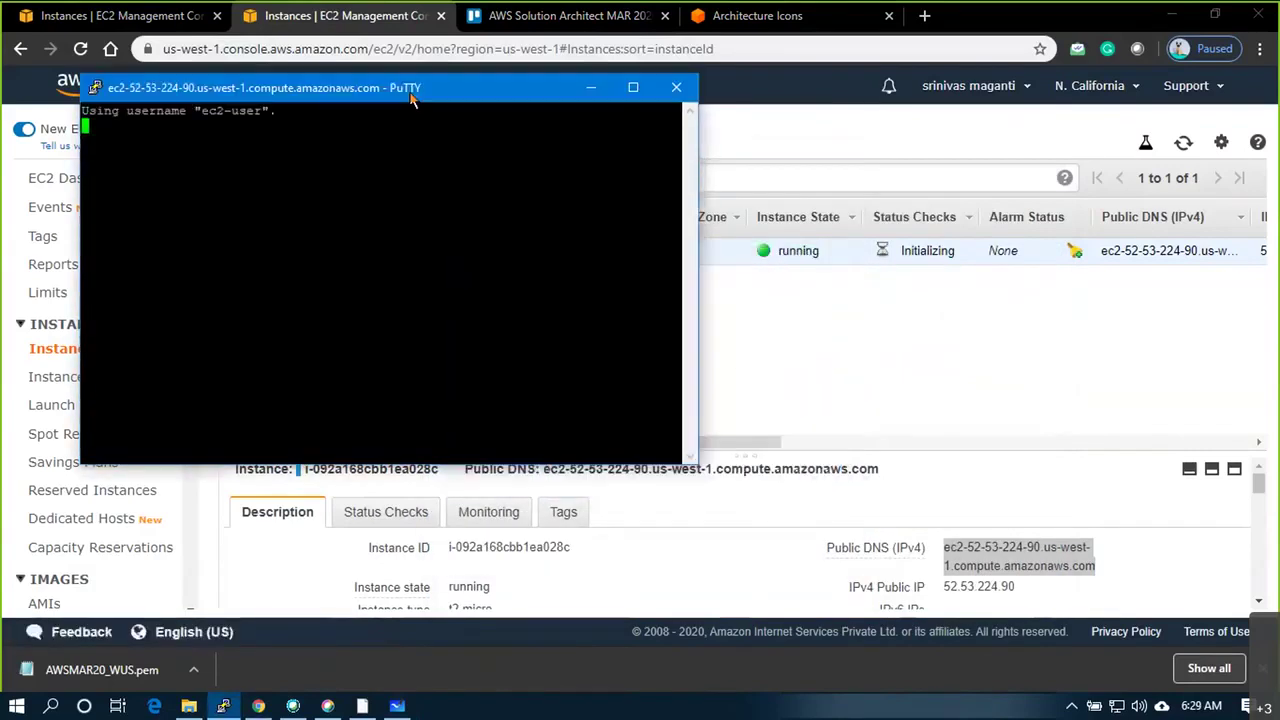
pyautogui.moveTo(410, 88); pyautogui.dragTo(822, 88)
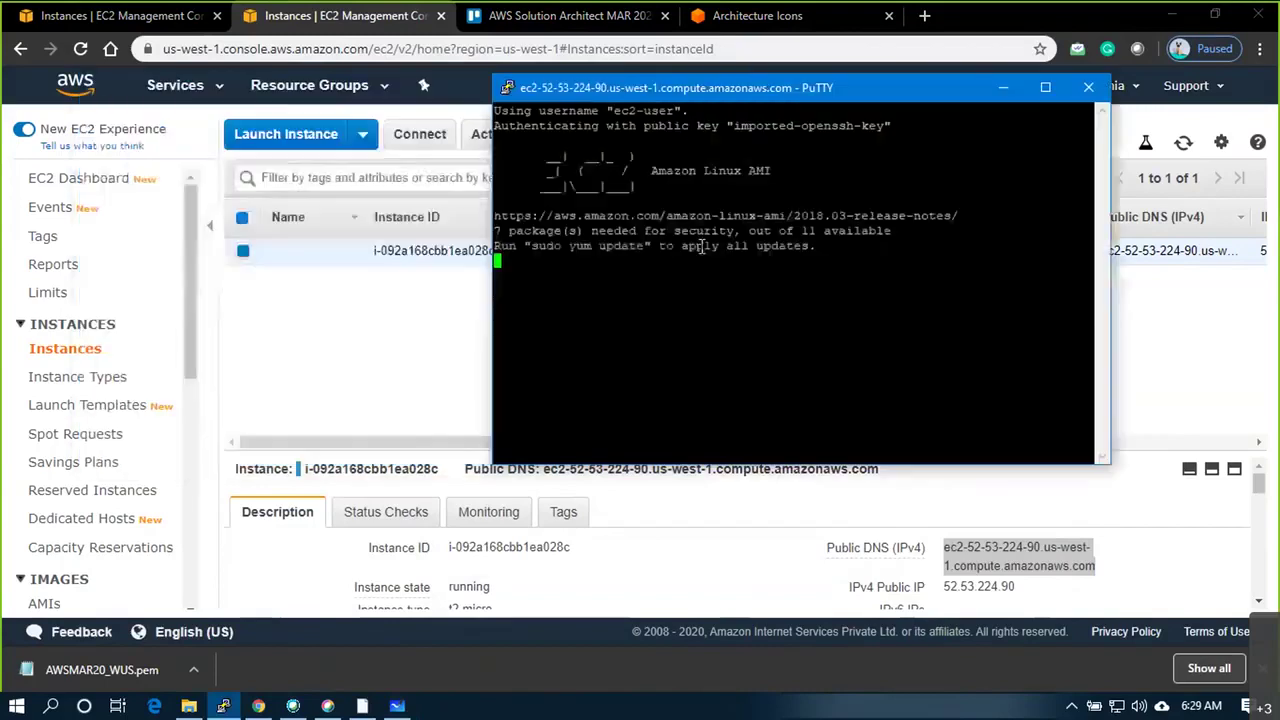
# Change the N. California terminal's font to Lucida Console, size 14, and apply it to the running session
pyautogui.rightClick(783, 90)
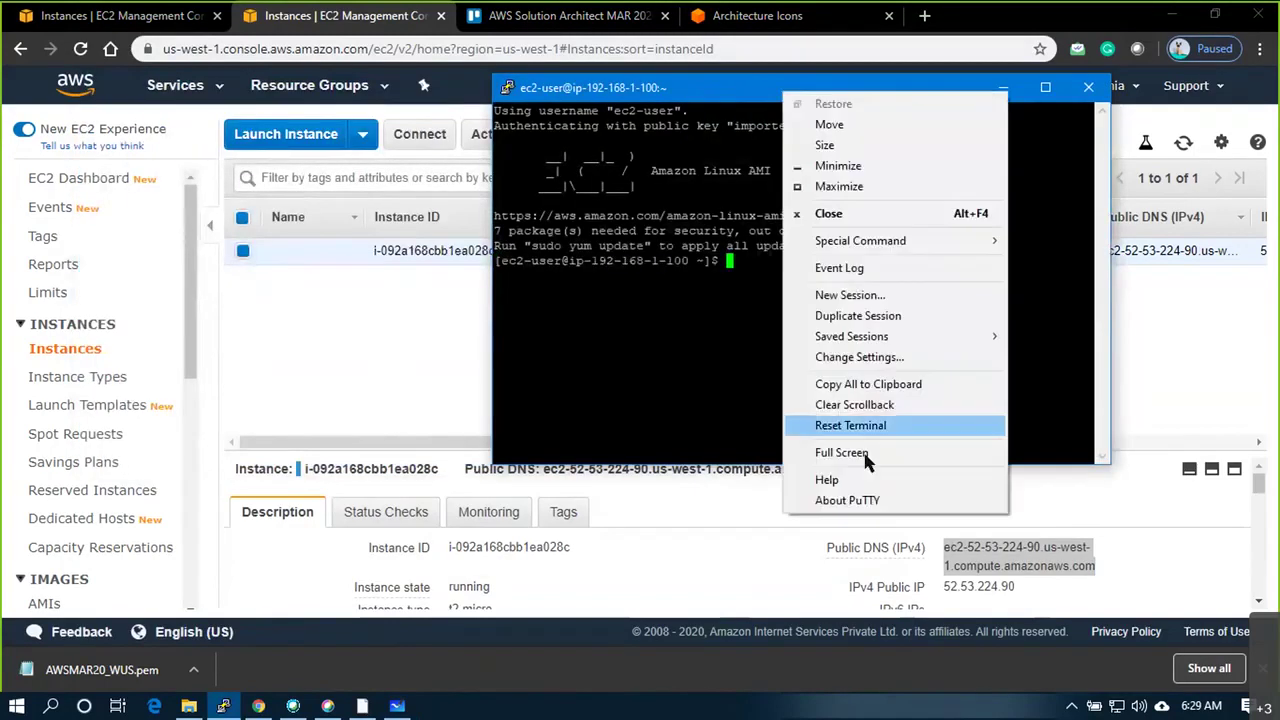
pyautogui.click(860, 360)
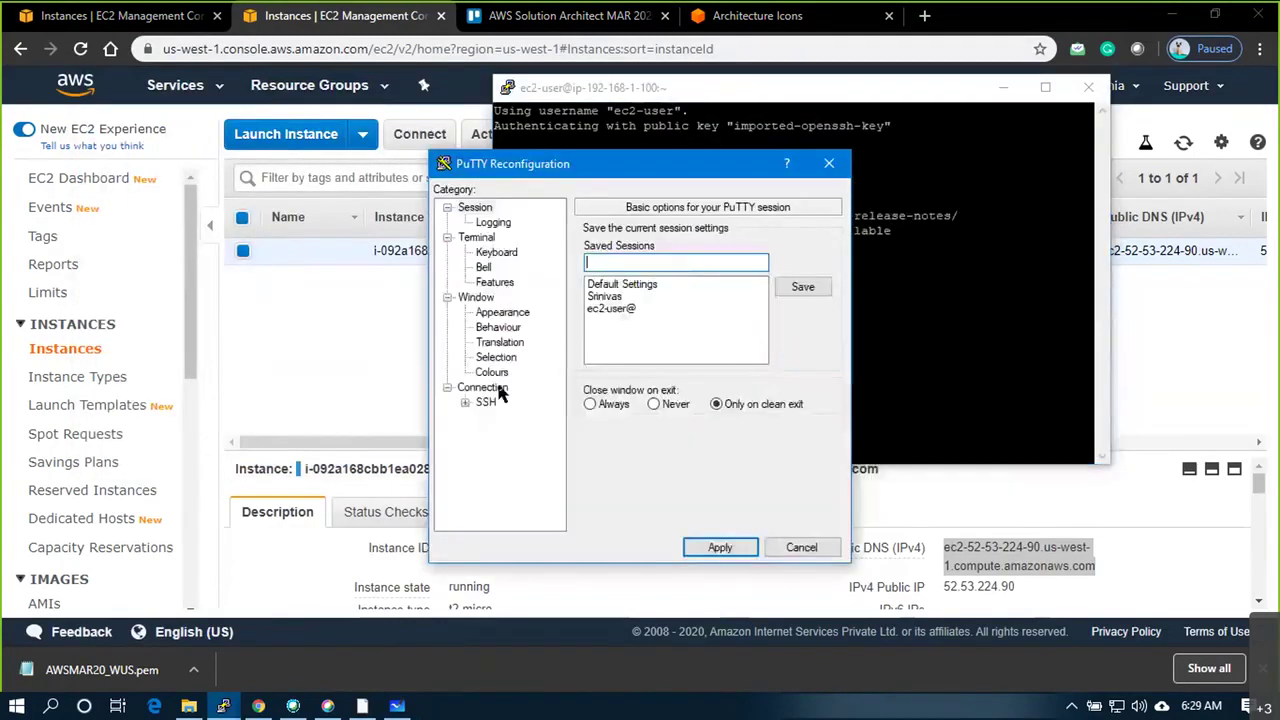
pyautogui.click(502, 312)
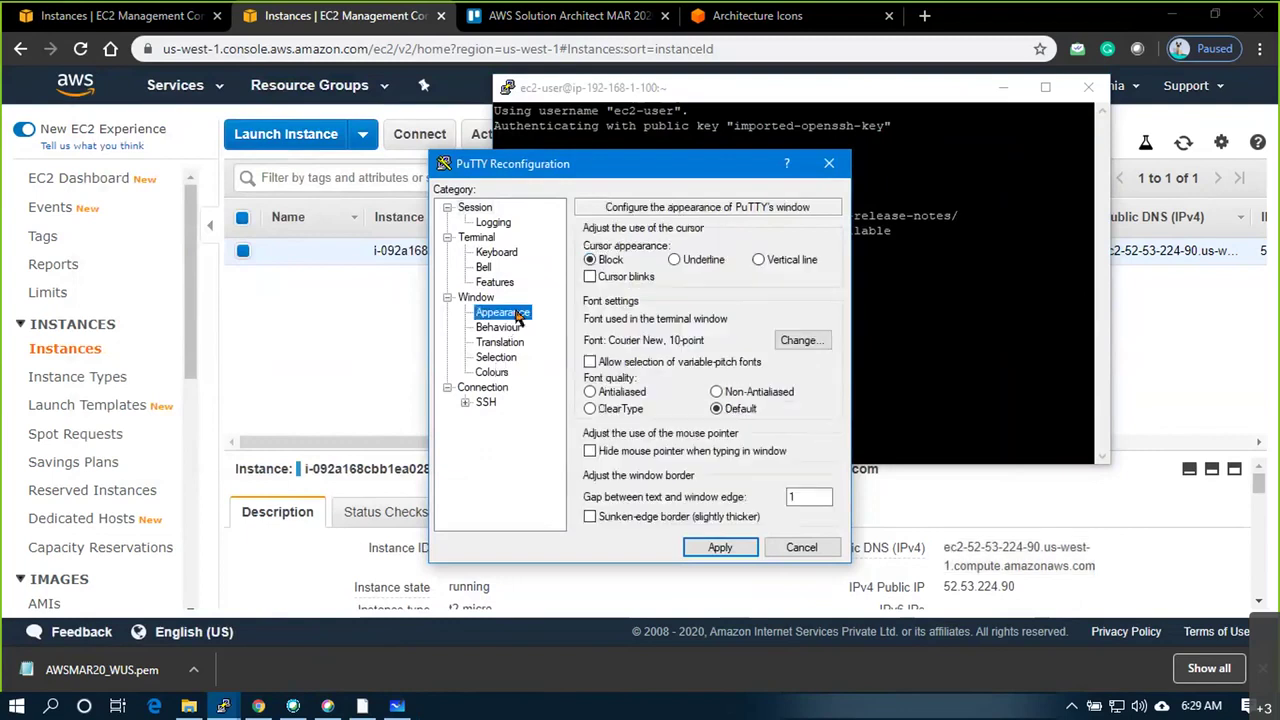
pyautogui.click(790, 337)
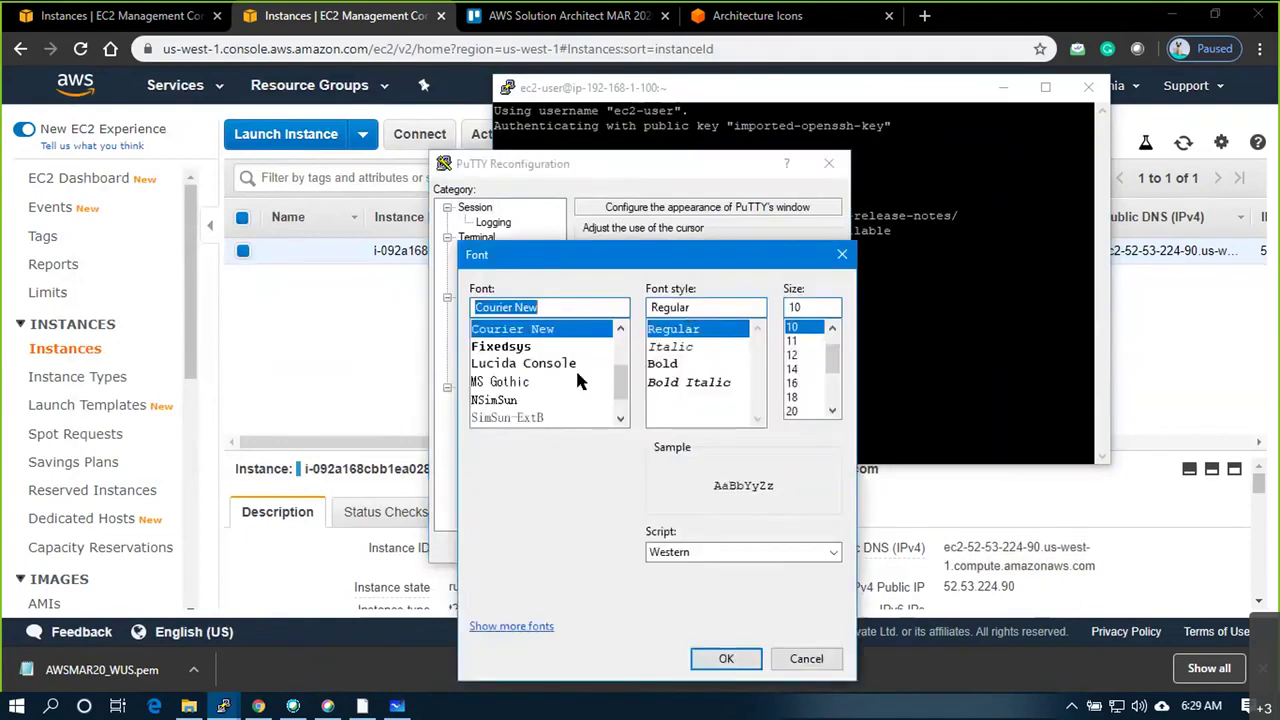
pyautogui.click(529, 364)
pyautogui.click(792, 369)
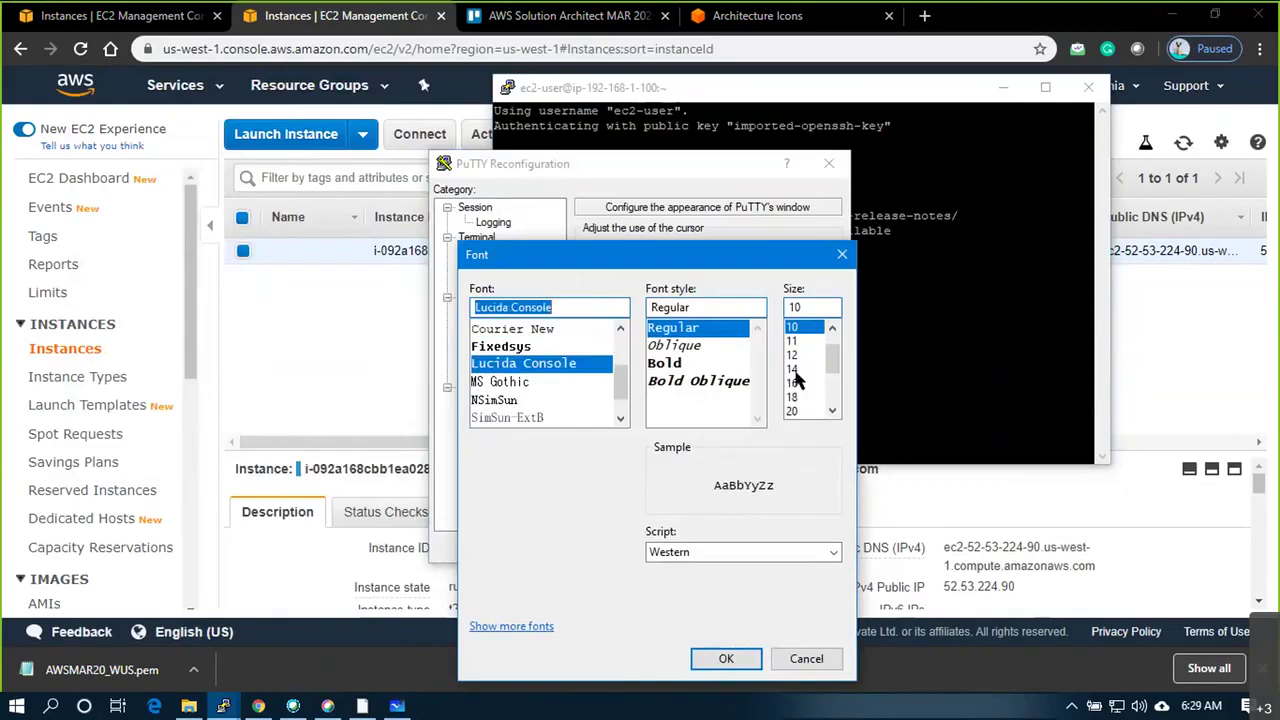
pyautogui.click(726, 659)
pyautogui.press('Return')
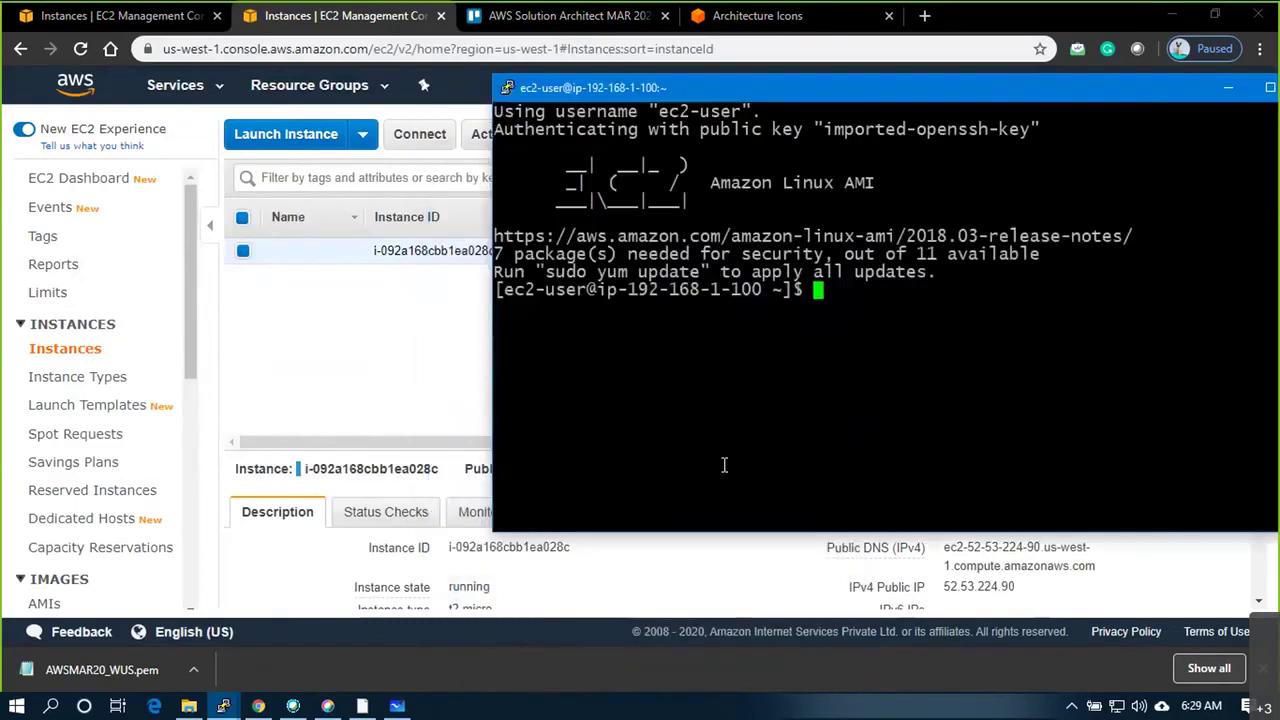
# Set the N. California terminal's default background red value to 50 and move the window fully into view
pyautogui.rightClick(802, 89)
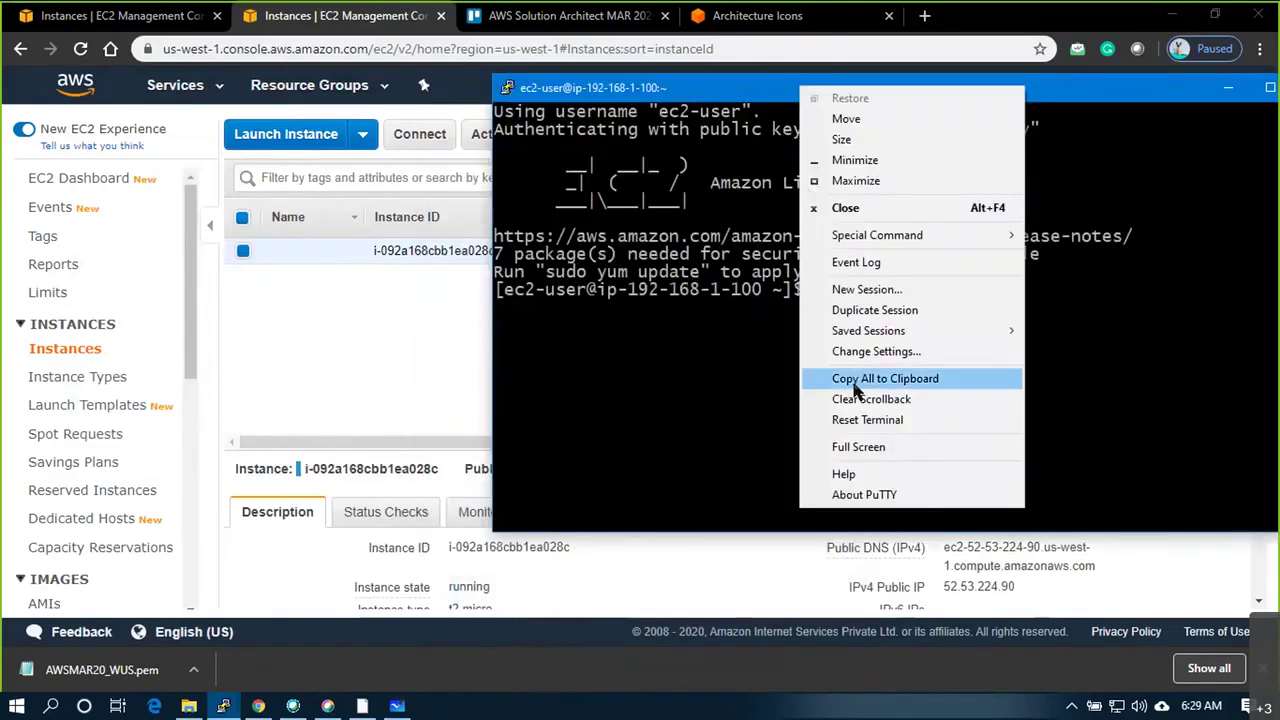
pyautogui.click(866, 351)
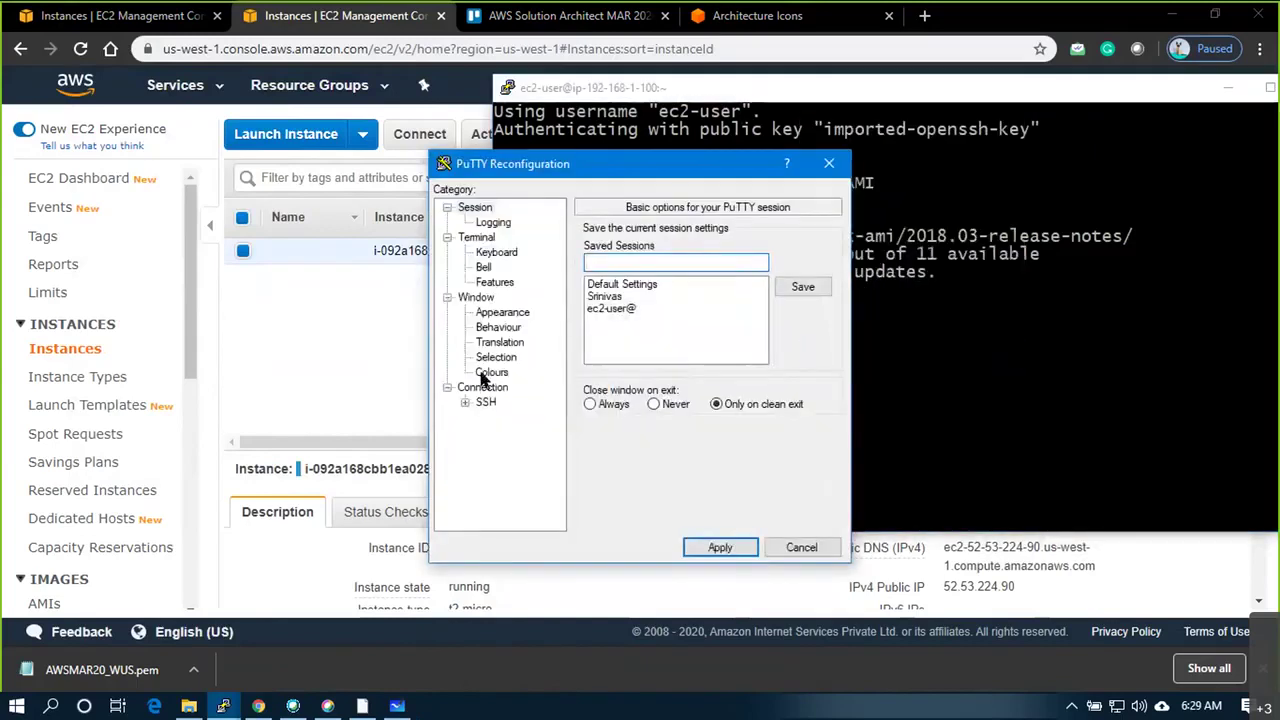
pyautogui.click(489, 372)
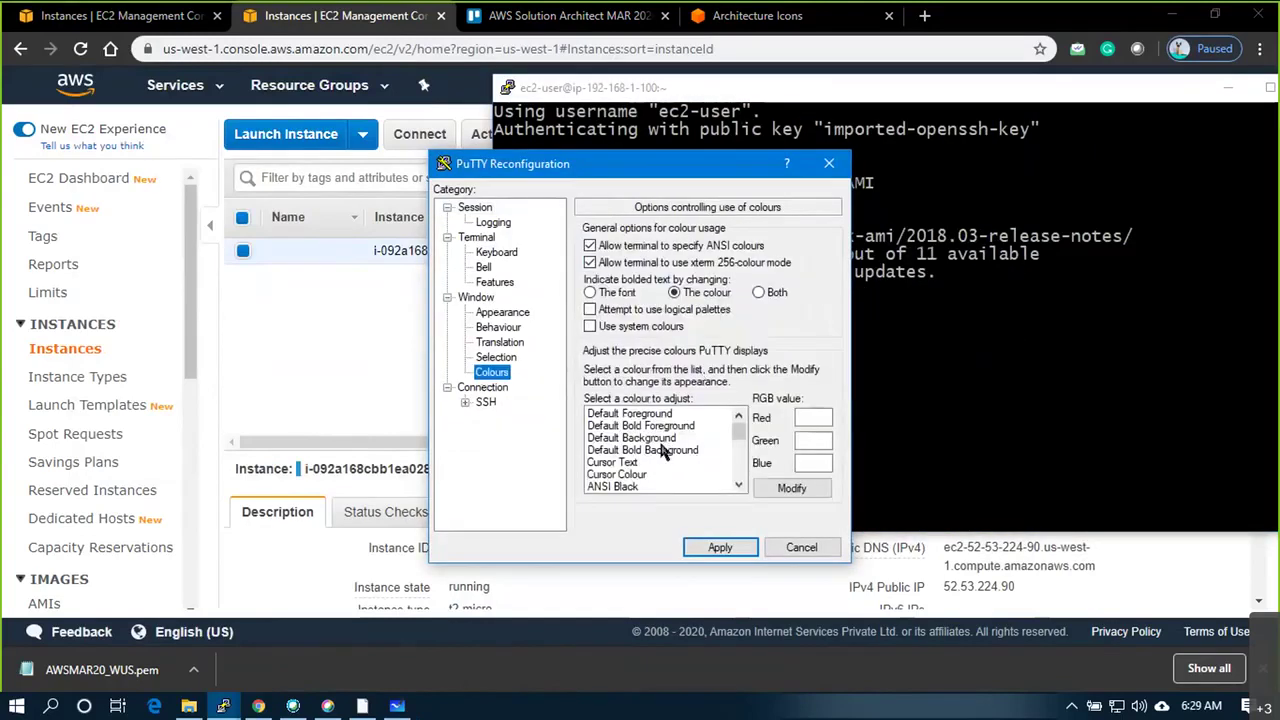
pyautogui.click(662, 440)
pyautogui.doubleClick(805, 417)
pyautogui.write('50')
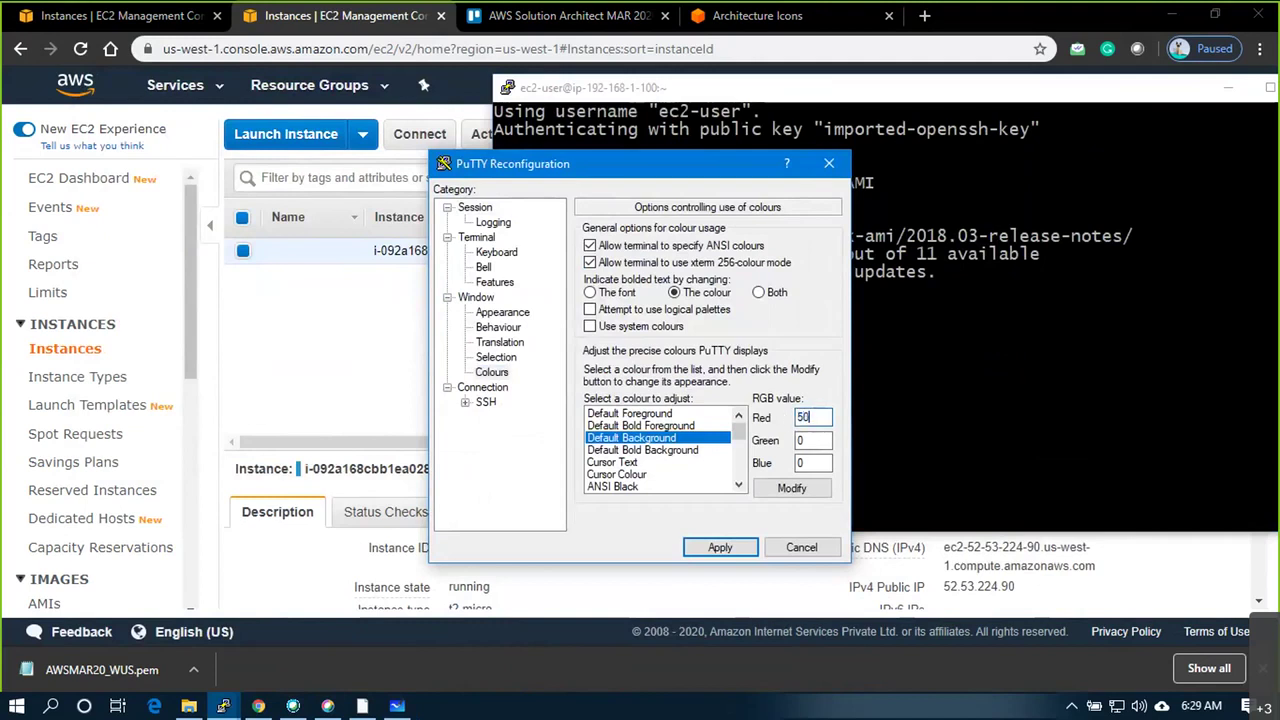
pyautogui.click(720, 548)
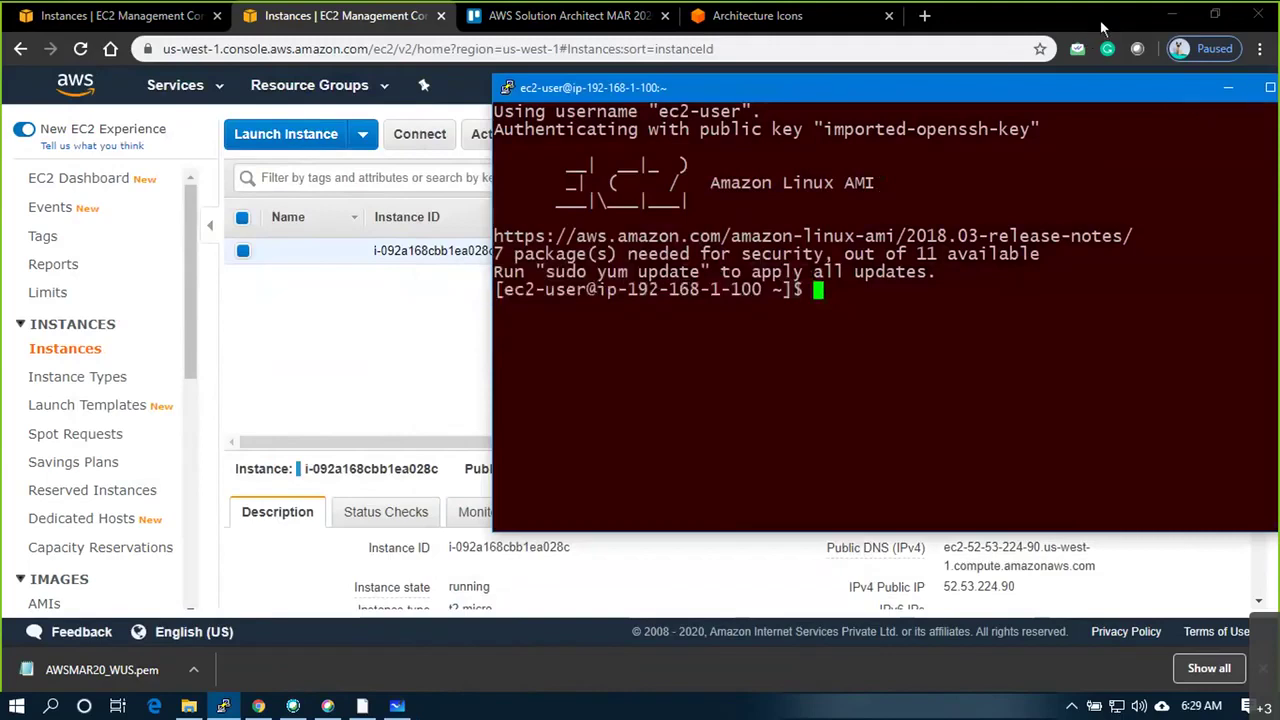
pyautogui.moveTo(1103, 27); pyautogui.dragTo(1103, 20)
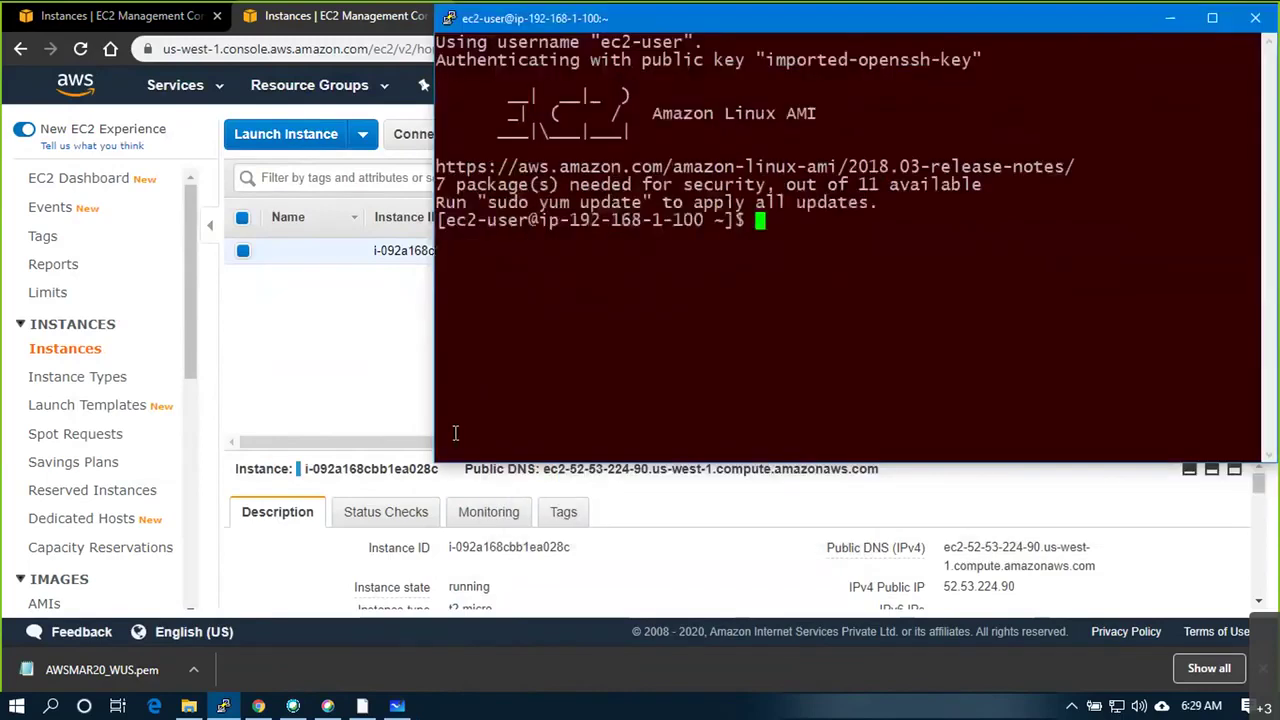
# Switch to Chrome and copy the public DNS of the running N. Virginia EC2 instance
pyautogui.click(300, 362)
pyautogui.click(172, 18)
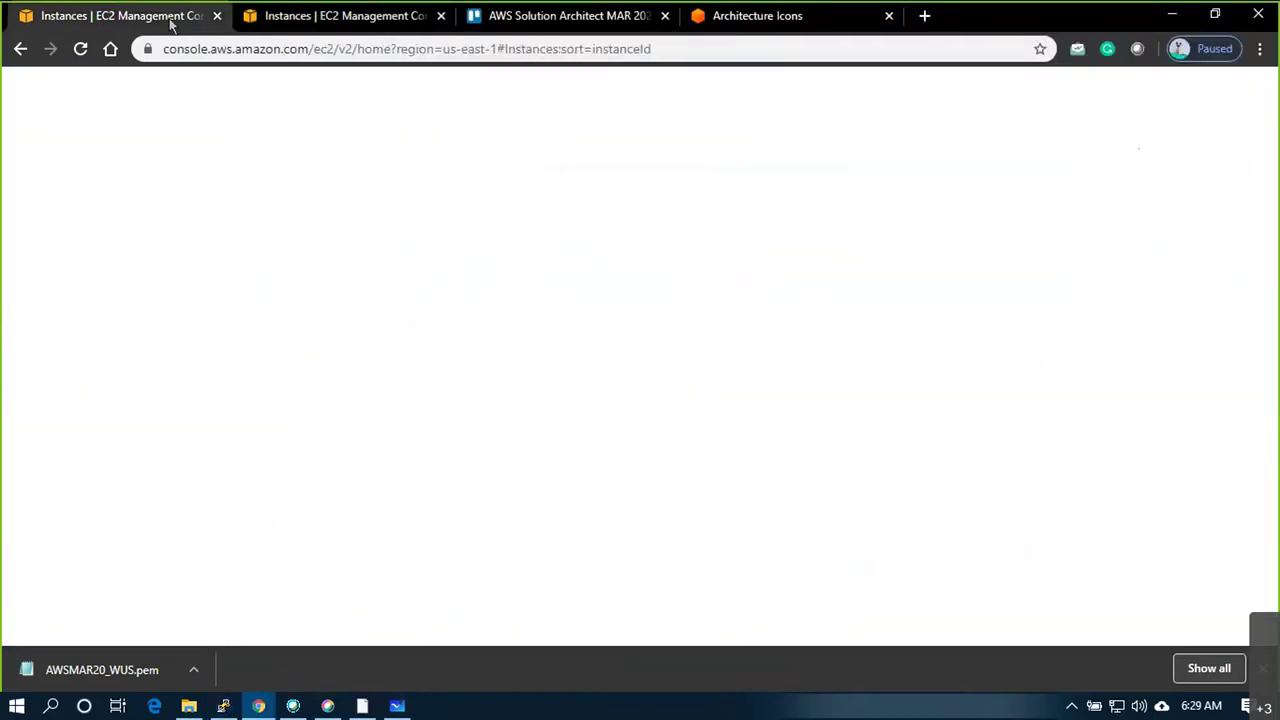
pyautogui.click(531, 368)
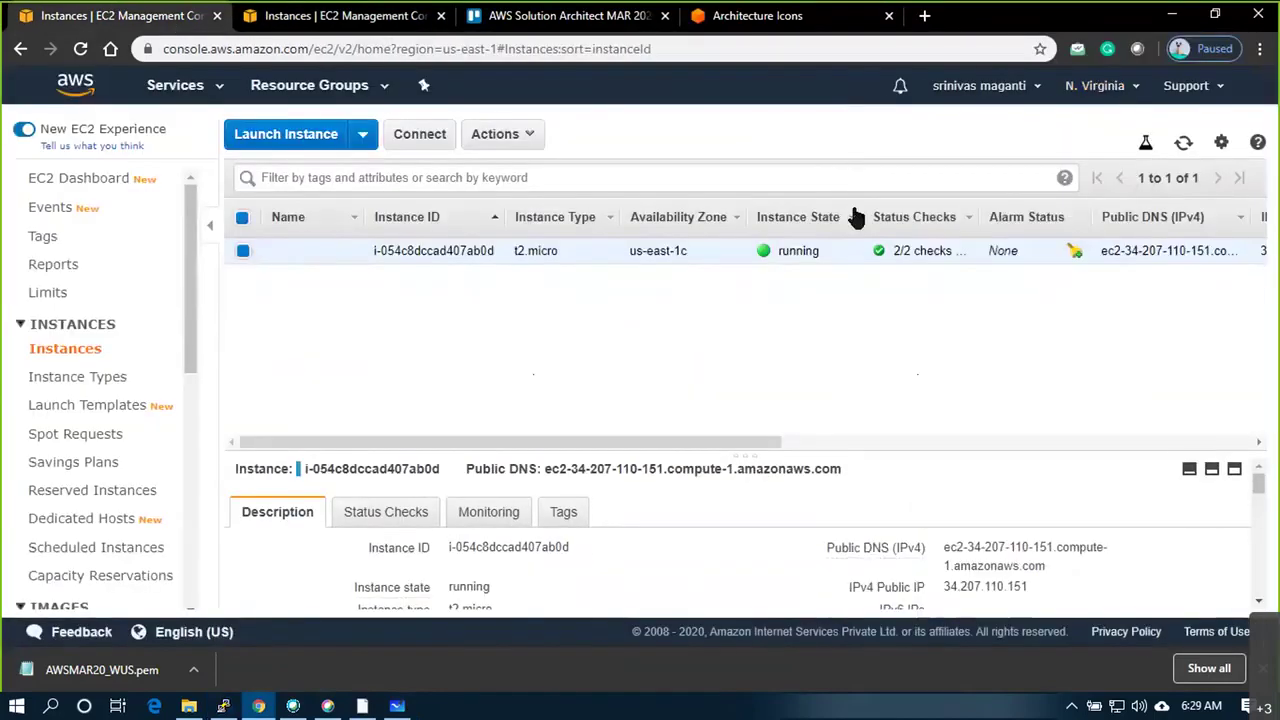
pyautogui.click(1061, 566)
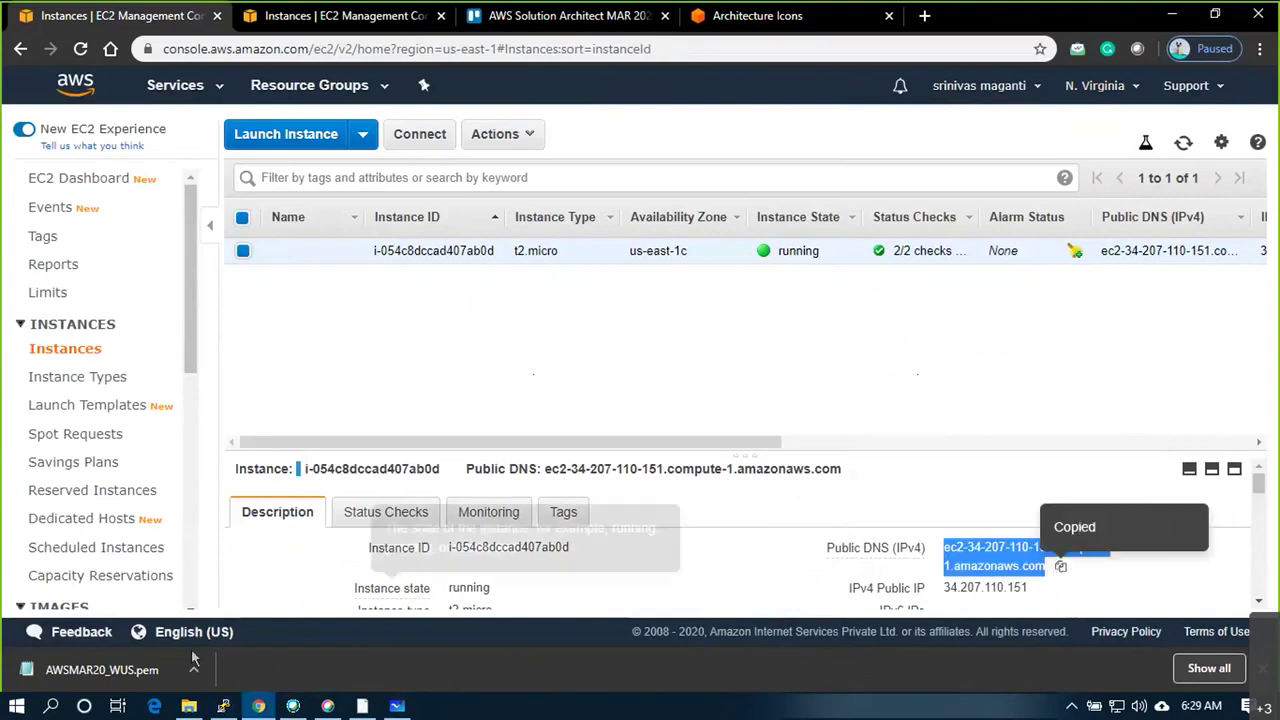
# Start a new PuTTY session configuration with host name ec2-user@ followed by the copied N. Virginia public DNS
pyautogui.click(222, 706)
pyautogui.rightClick(222, 706)
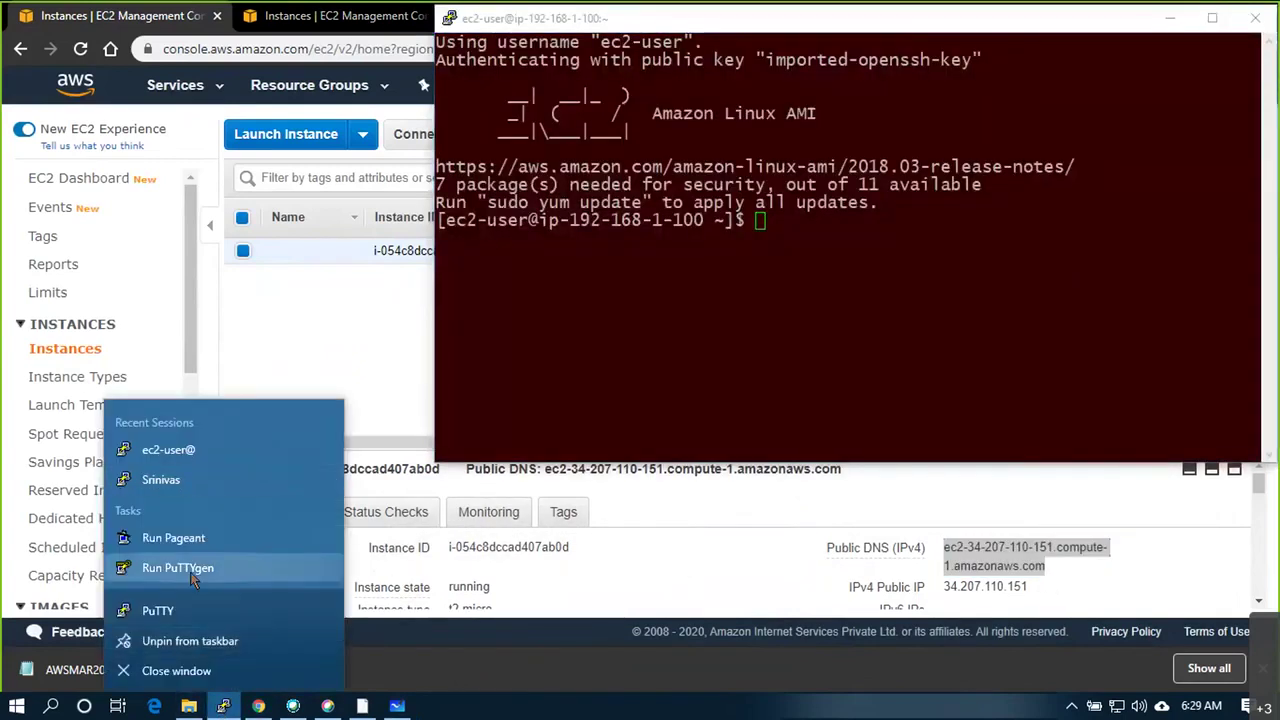
pyautogui.click(159, 610)
pyautogui.write('ec2-user@')
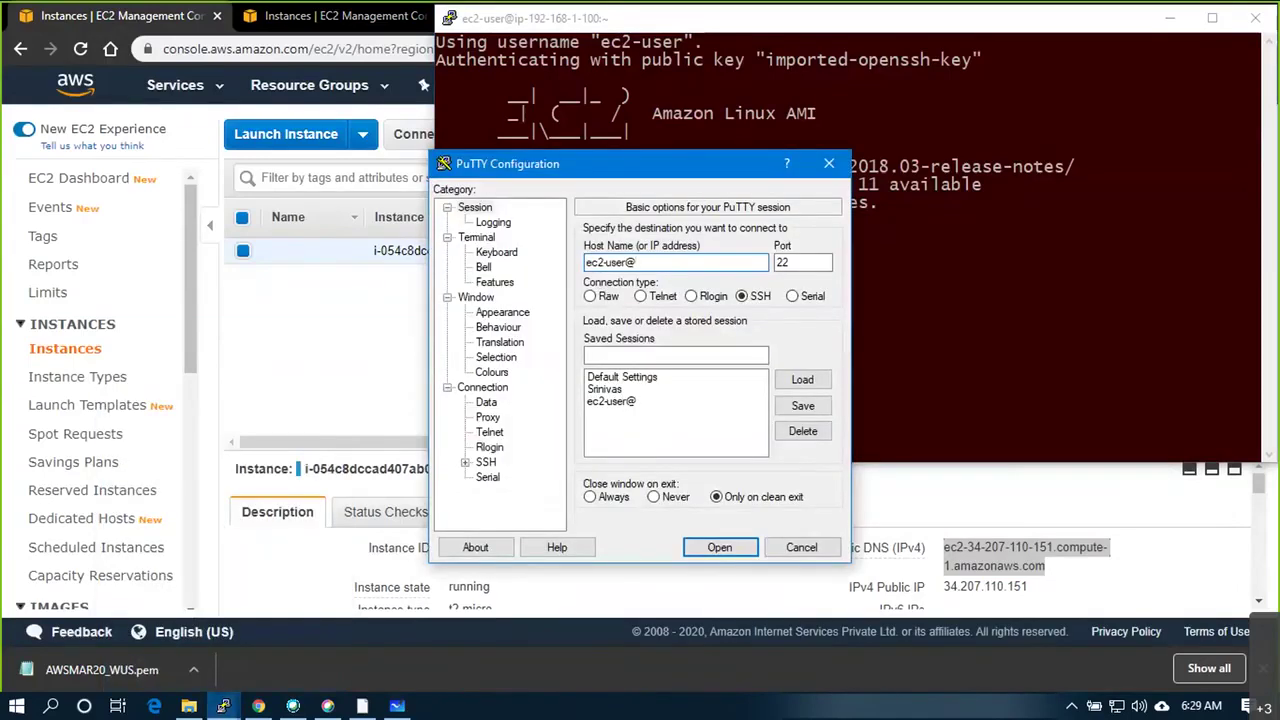
pyautogui.hotkey('ctrl', 'v')
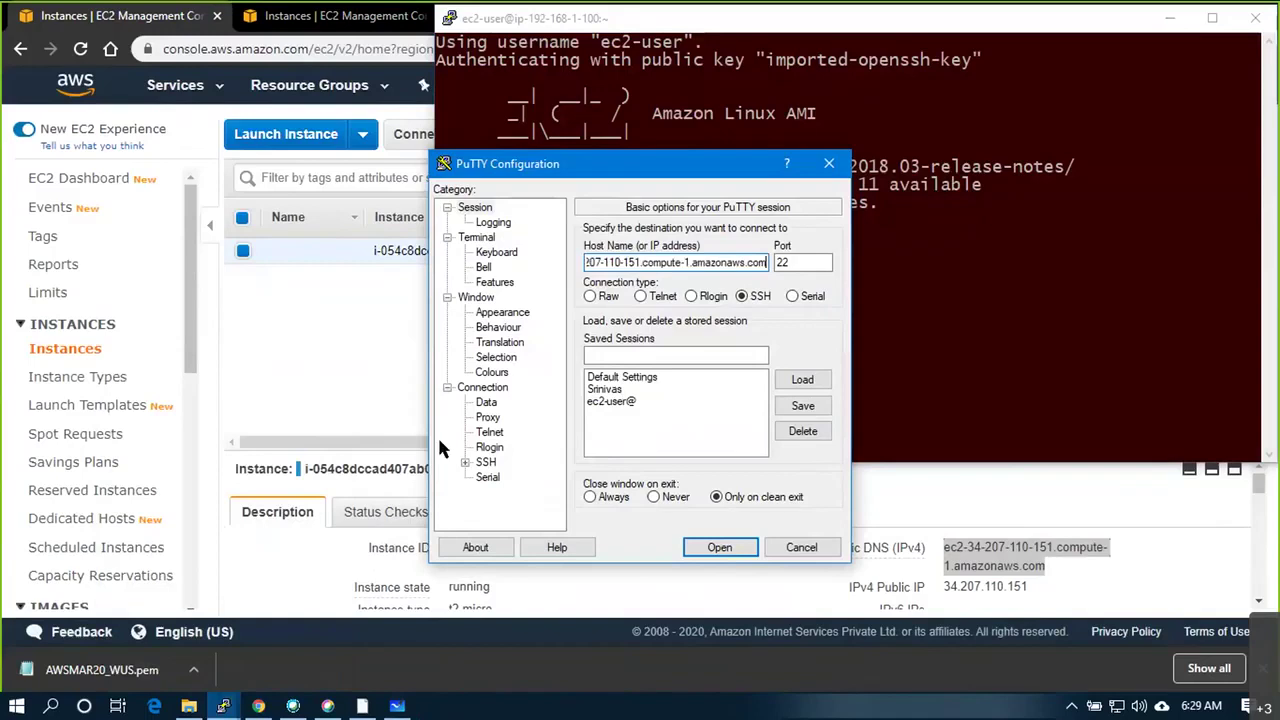
# Set the new session's terminal font to Lucida Console, size 14
pyautogui.click(502, 312)
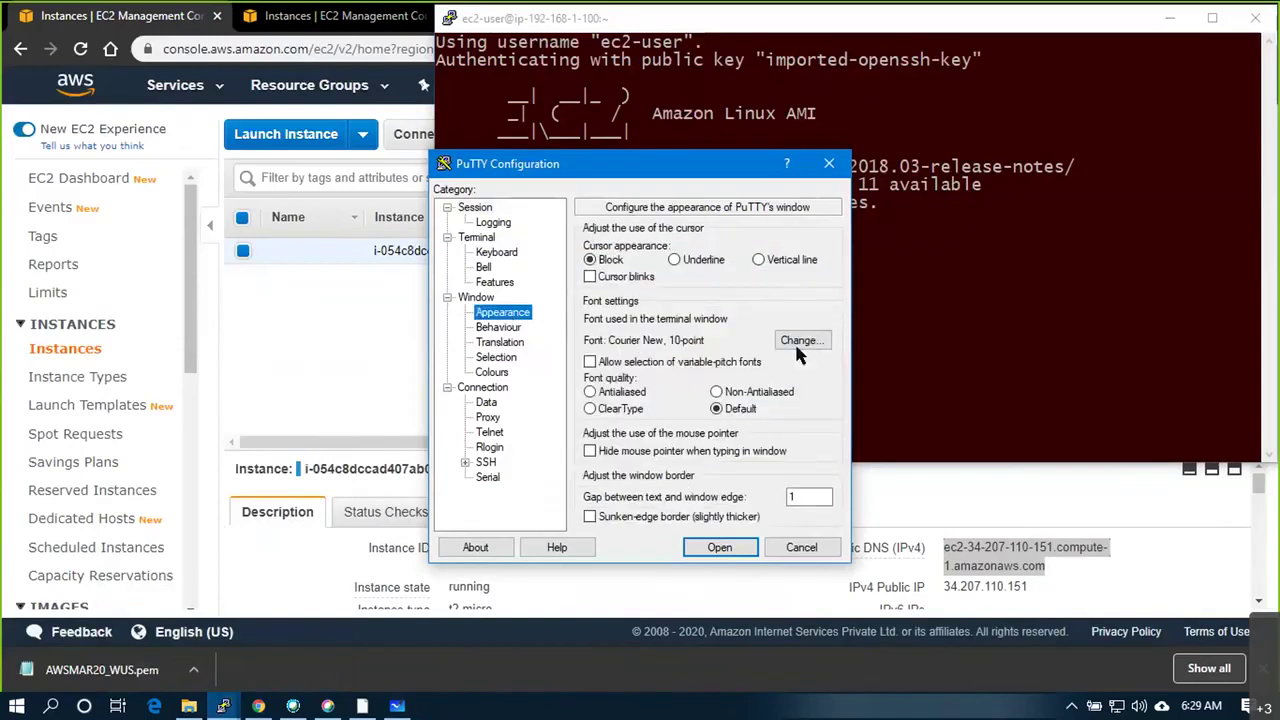
pyautogui.click(576, 366)
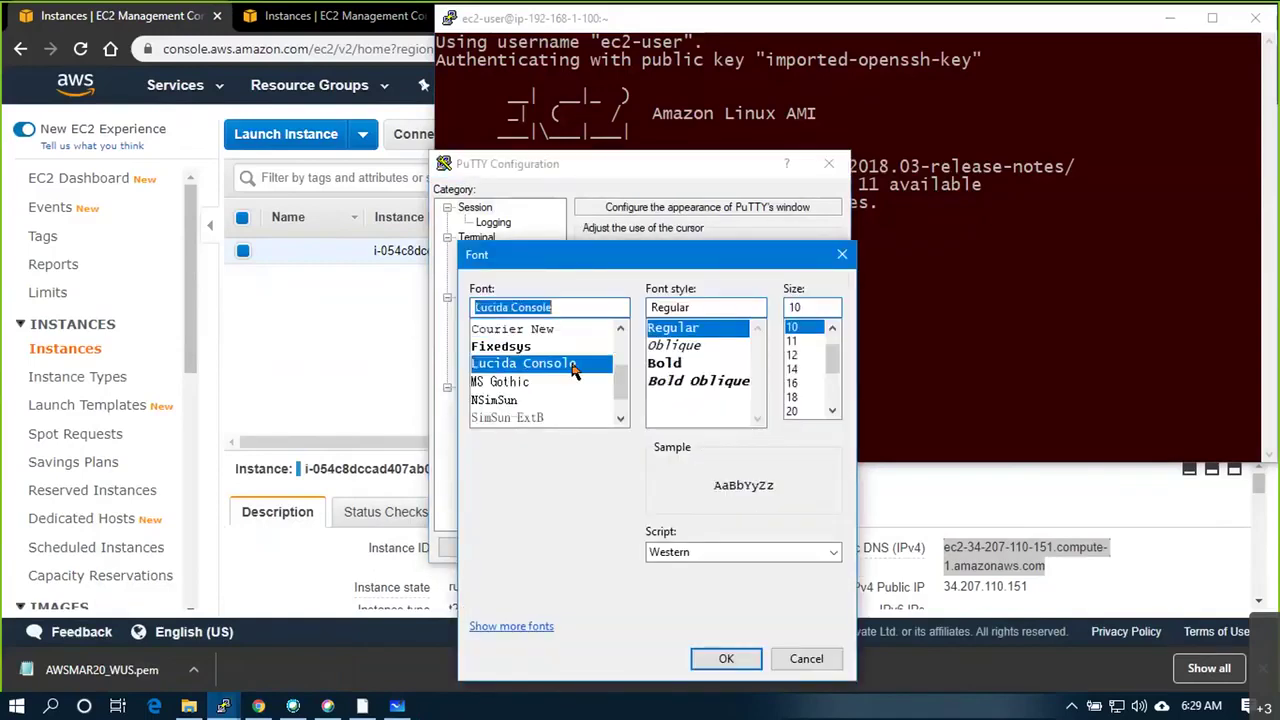
pyautogui.click(791, 369)
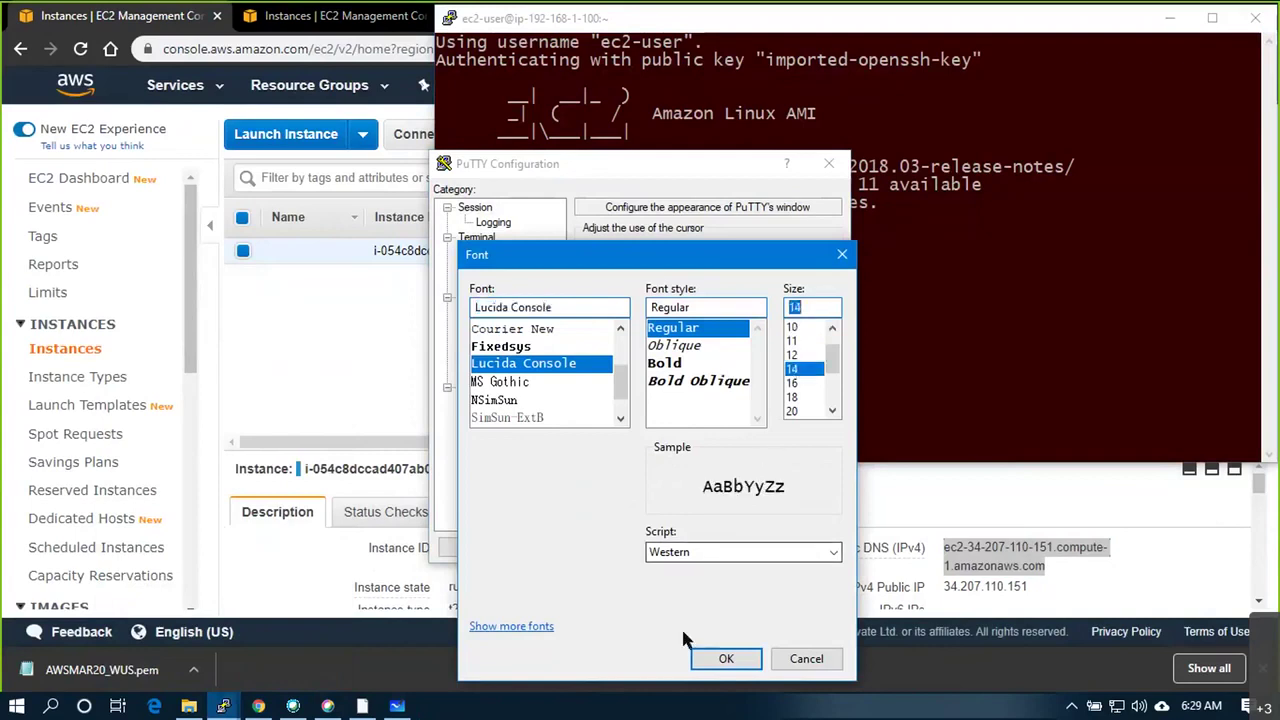
pyautogui.click(726, 658)
# Choose the N. Virginia key file from the AWS Keys folder as the private key for SSH authentication
pyautogui.click(487, 461)
pyautogui.click(465, 462)
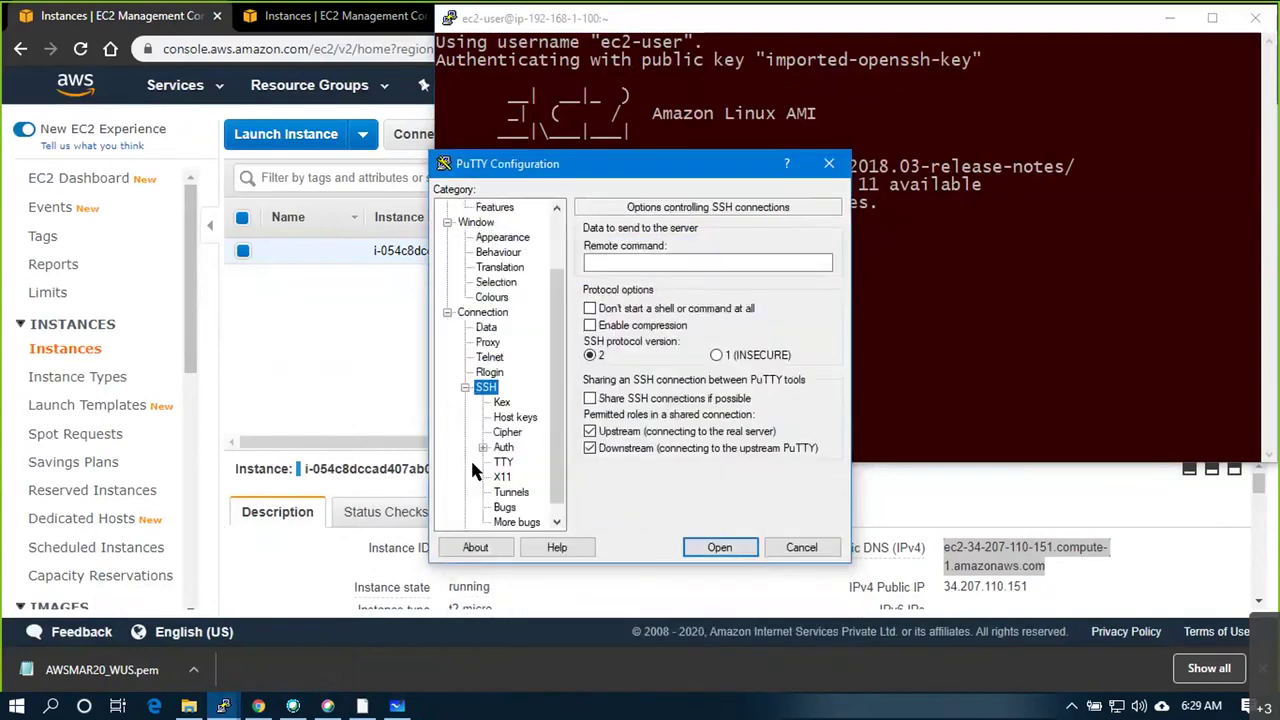
pyautogui.click(503, 447)
pyautogui.click(797, 424)
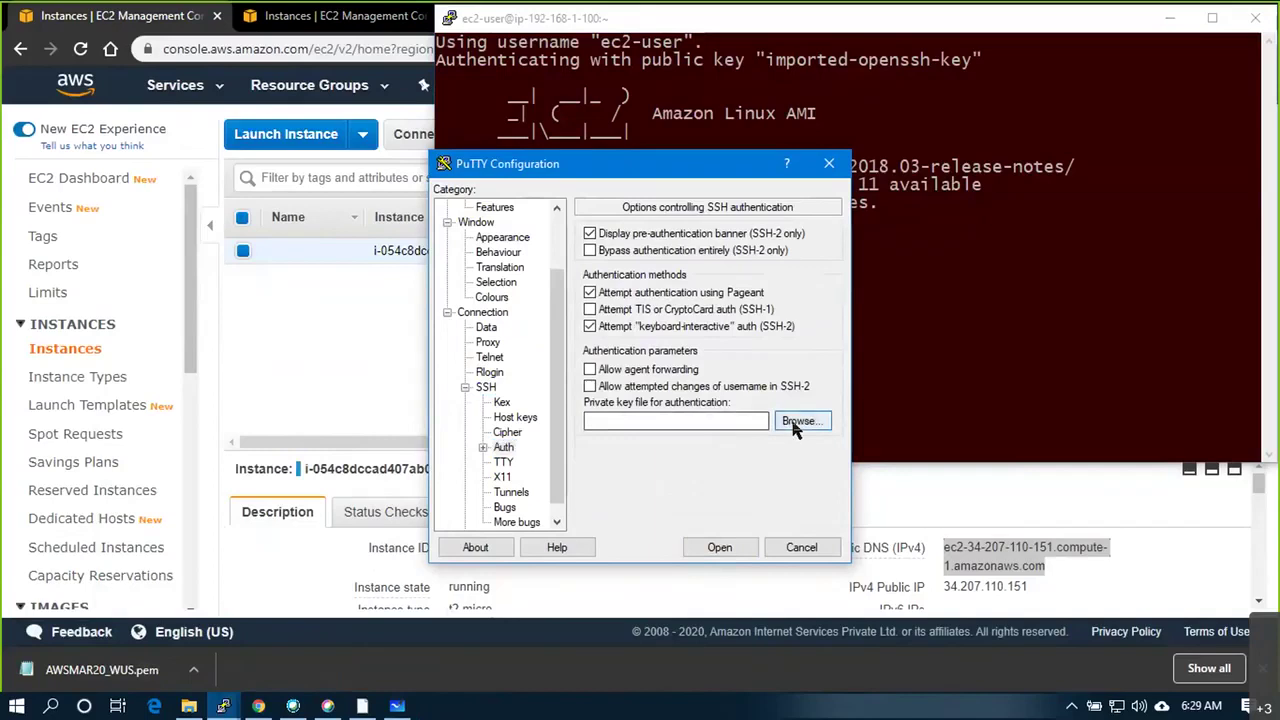
pyautogui.doubleClick(717, 300)
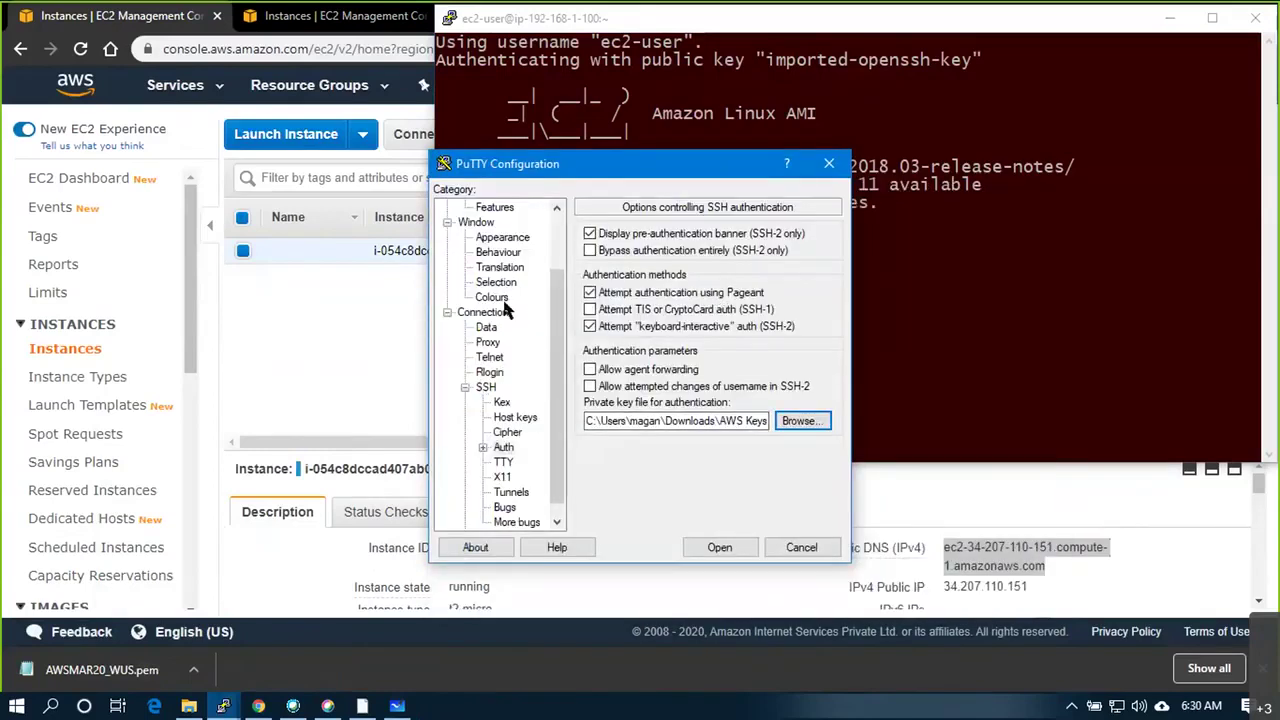
# Set the default background's blue value to 50, then open the N. Virginia SSH session and accept its host key
pyautogui.click(493, 298)
pyautogui.click(640, 439)
pyautogui.click(798, 461)
pyautogui.doubleClick(800, 463)
pyautogui.write('50')
pyautogui.click(719, 549)
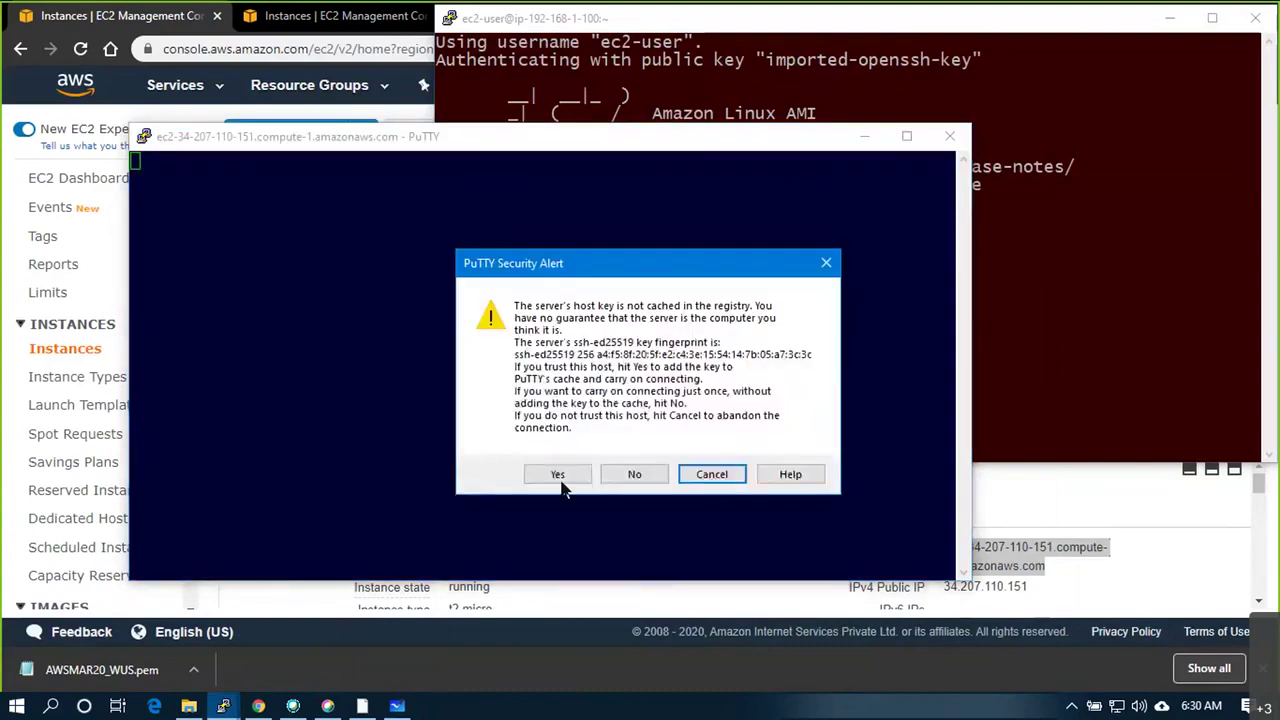
pyautogui.click(561, 474)
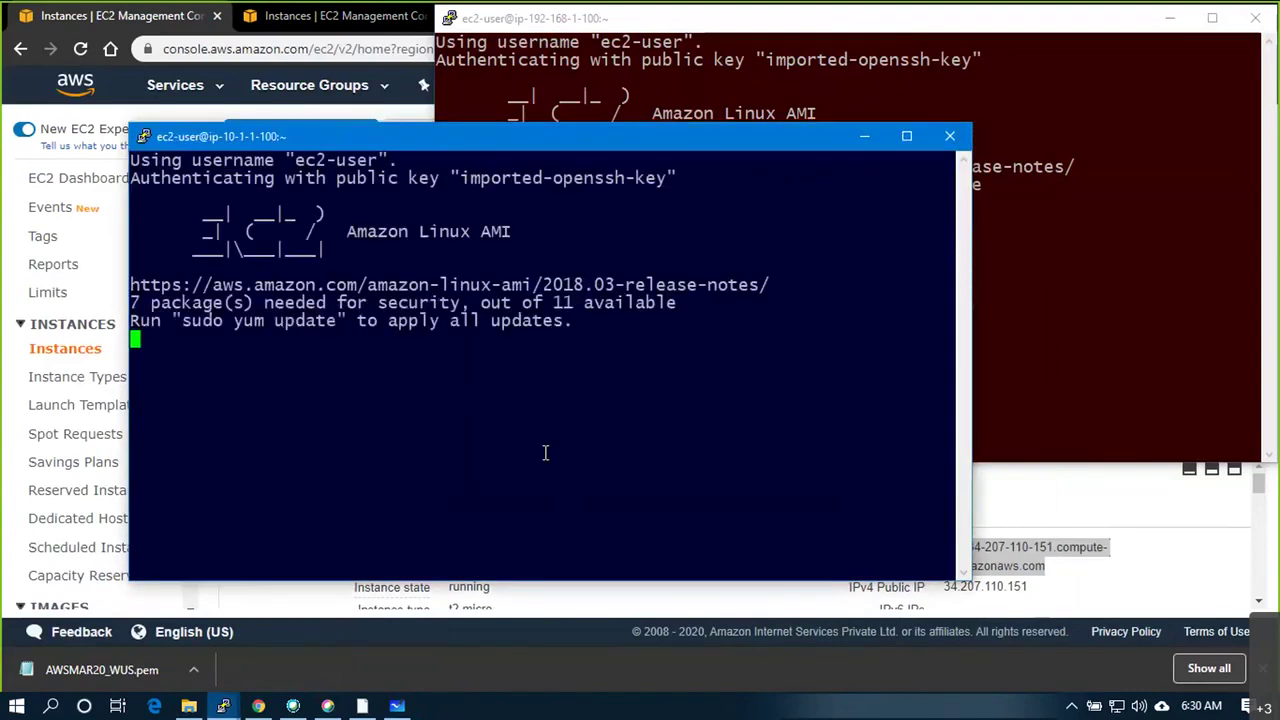
# Switch to the root user with sudo su - in both the N. Virginia and N. California terminals
pyautogui.write('sudo su -')
pyautogui.press('Return')
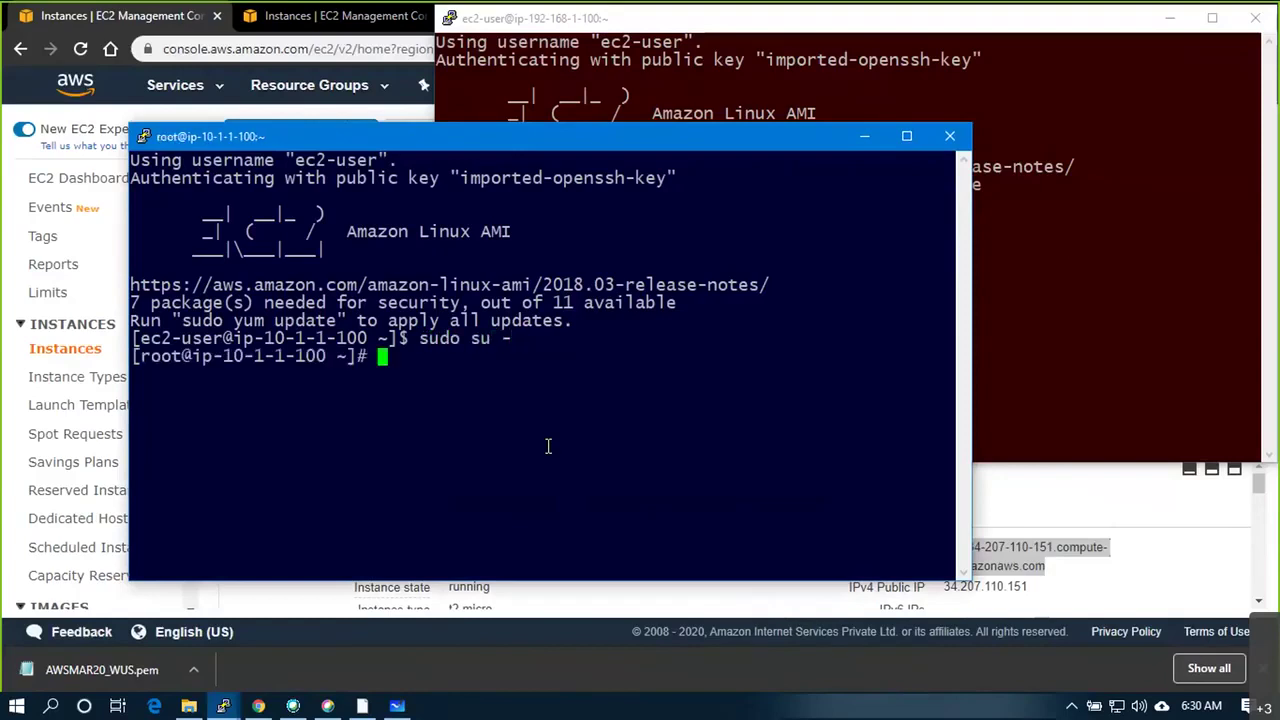
pyautogui.click(1089, 246)
pyautogui.write('sudo su -')
pyautogui.press('Return')
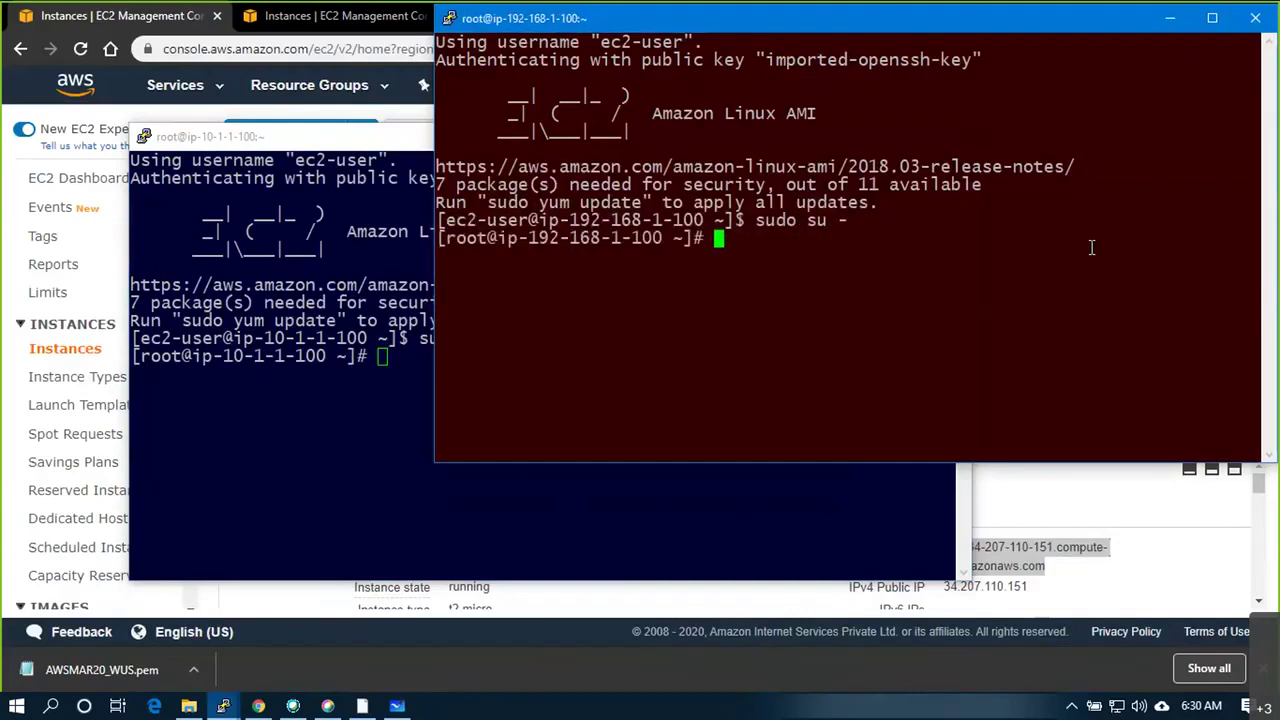
# Run ifconfig in the N. Virginia terminal and highlight the instance's private IP address on eth0
pyautogui.click(529, 477)
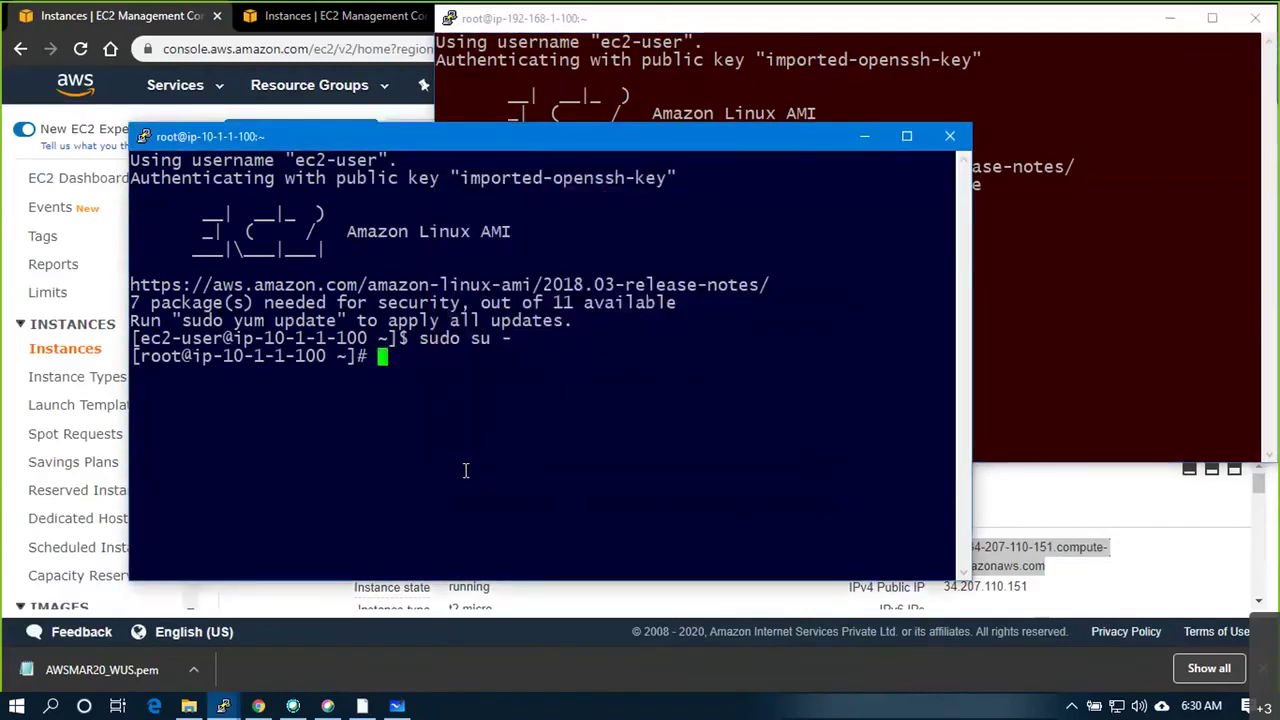
pyautogui.write('ic')
pyautogui.write('config')
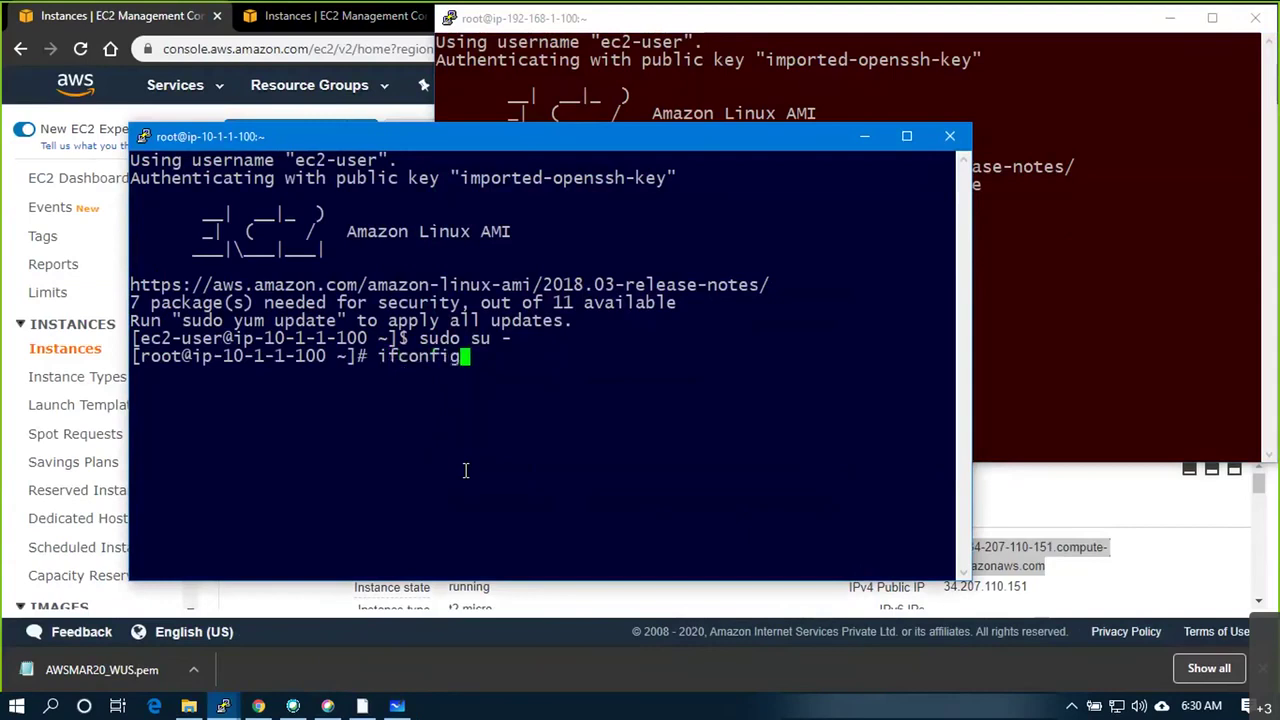
pyautogui.press('Return')
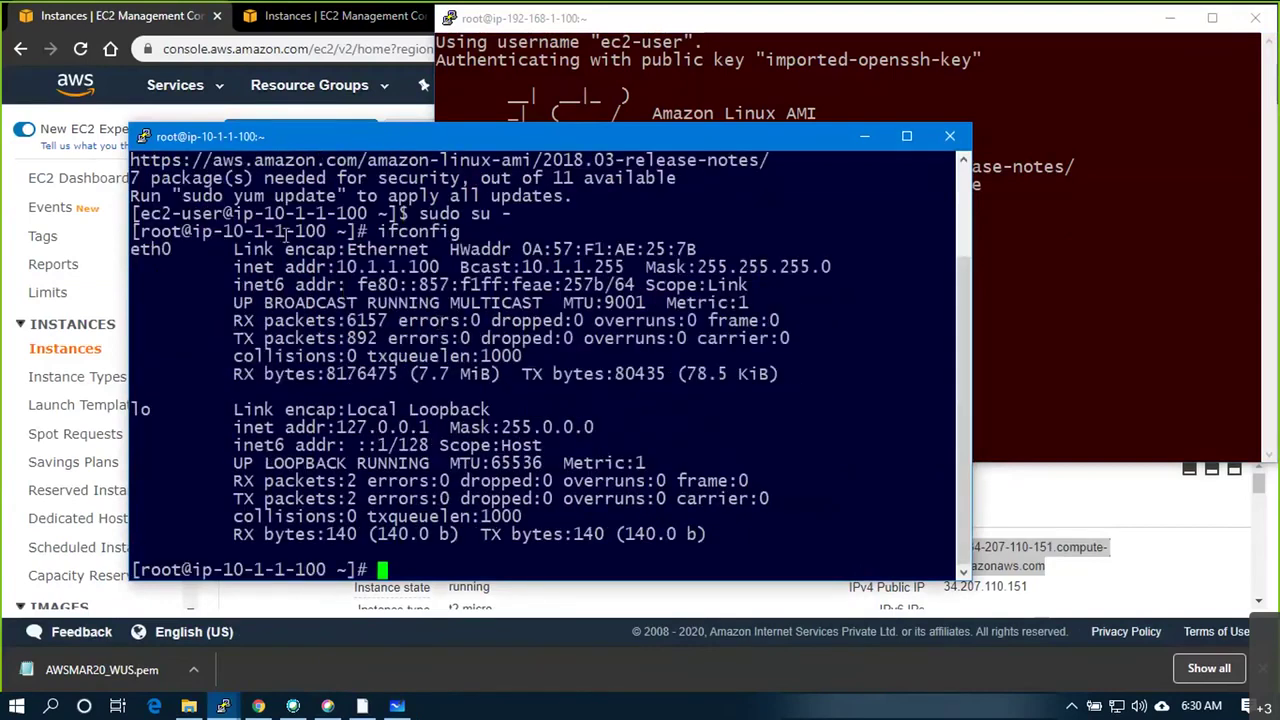
pyautogui.moveTo(224, 231); pyautogui.dragTo(326, 231)
pyautogui.doubleClick(397, 265)
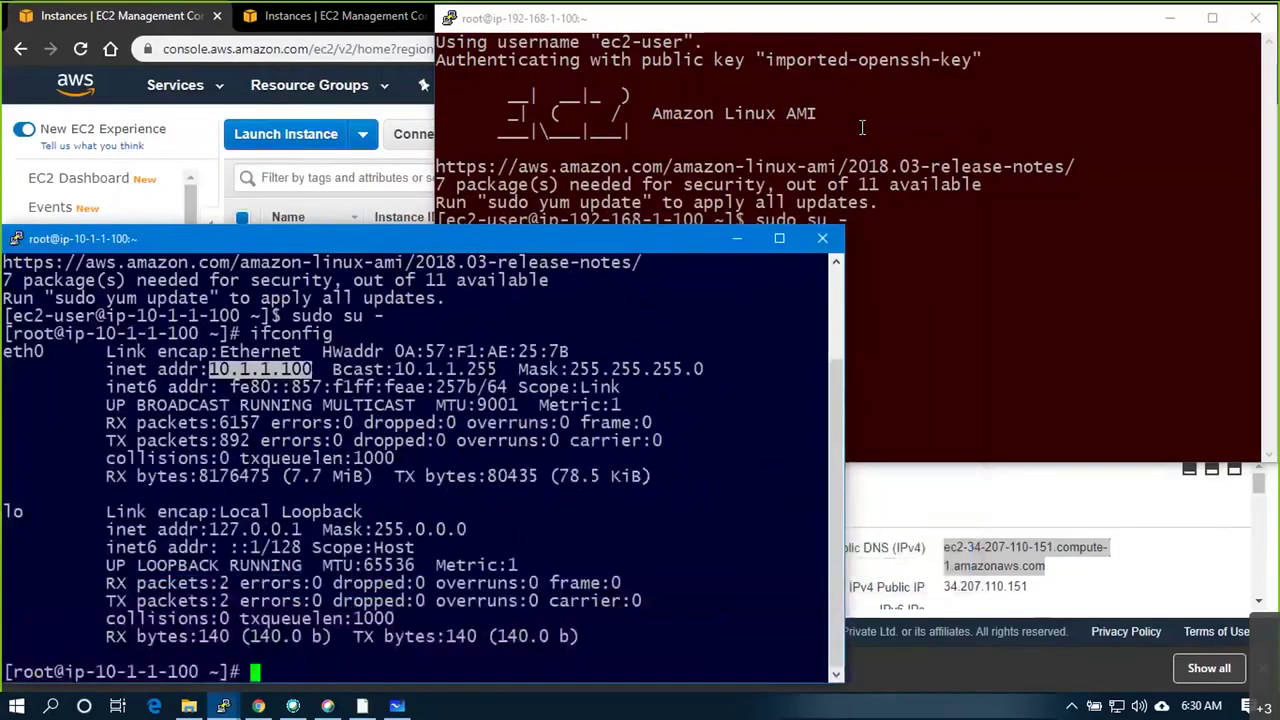
# Run ifconfig in the N. California terminal and highlight the instance's private IP address on eth0
pyautogui.press('Return')
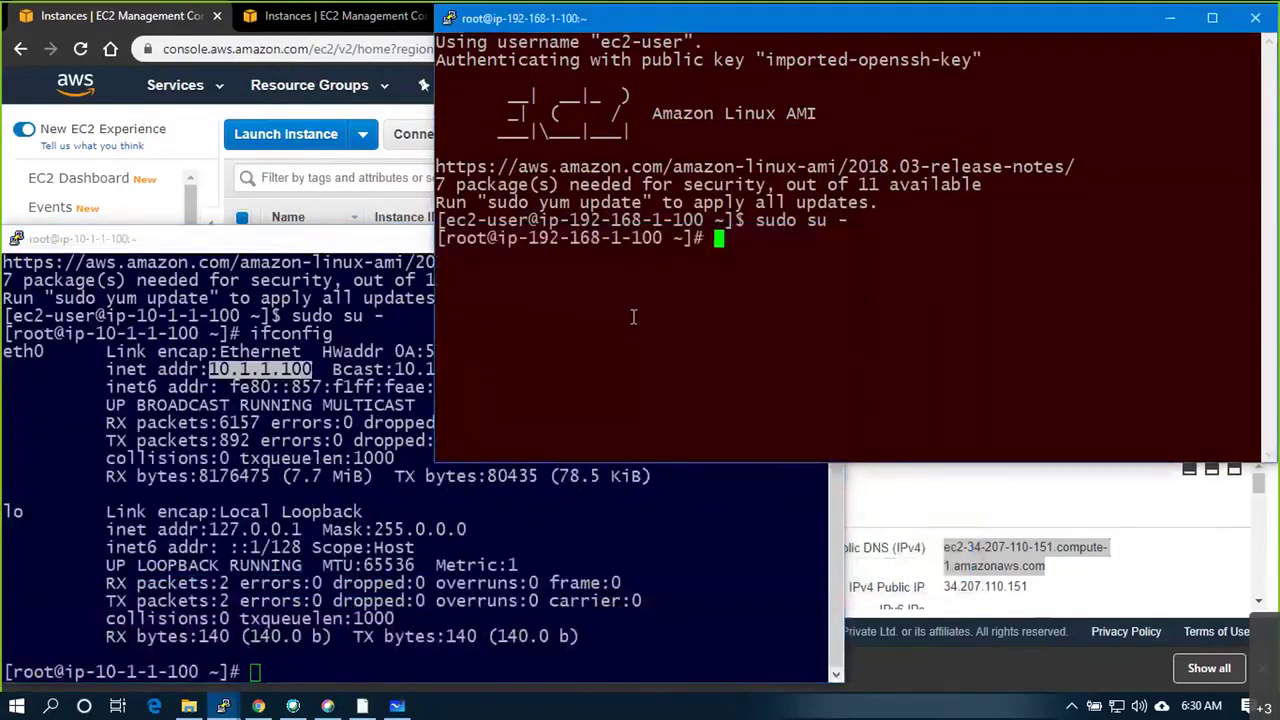
pyautogui.write('ifconfig')
pyautogui.press('Return')
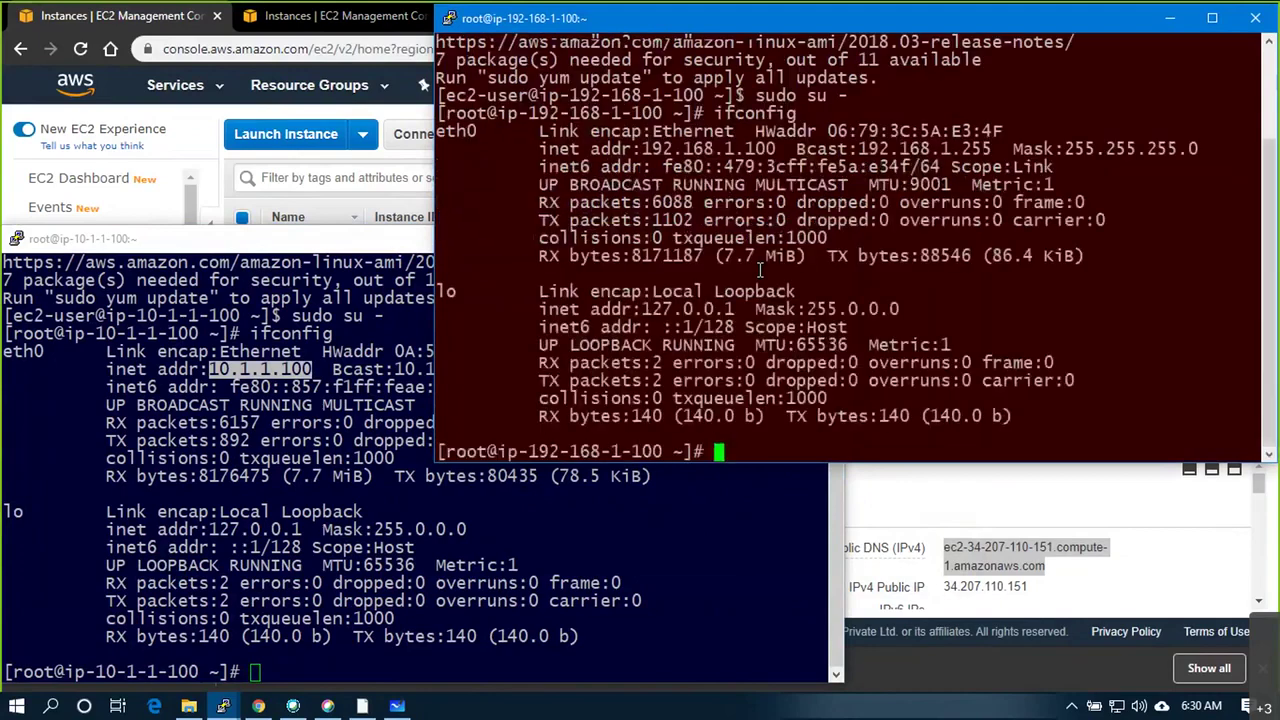
pyautogui.doubleClick(695, 148)
pyautogui.click(1072, 240)
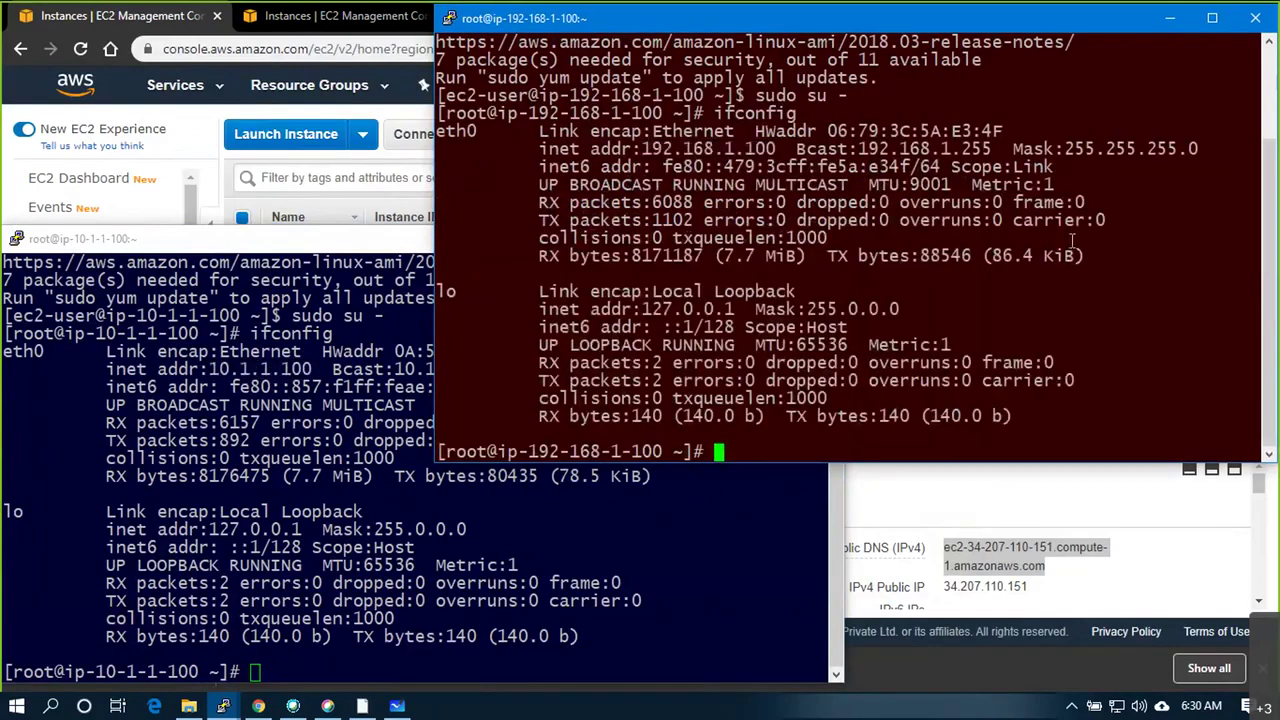
# Ping the N. Virginia instance at 10.1.1.100 from the N. California terminal
pyautogui.press('Return')
pyautogui.press('Return')
pyautogui.press('Return')
pyautogui.press('Return')
pyautogui.hotkey('alt', 'Tab')
pyautogui.hotkey('alt', 'Tab')
pyautogui.hotkey('alt', 'Tab')
pyautogui.hotkey('alt', 'Tab')
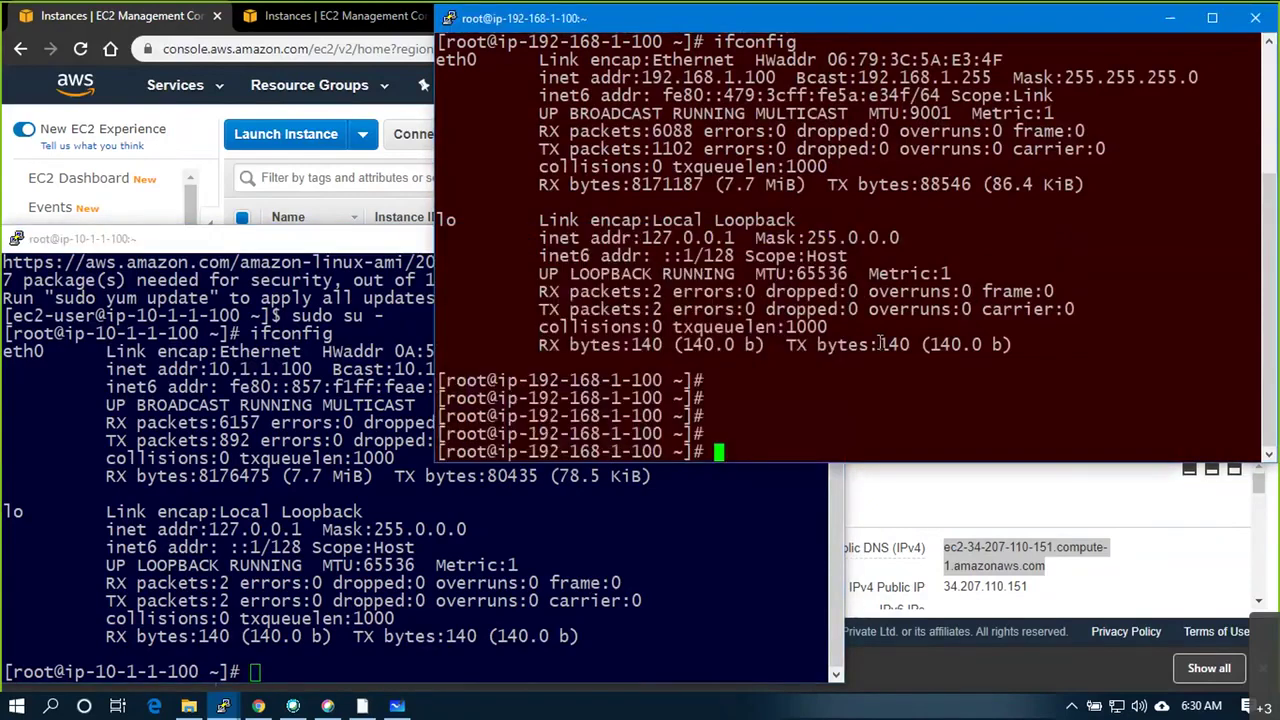
pyautogui.write('ping 10.1.1.100')
pyautogui.press('Return')
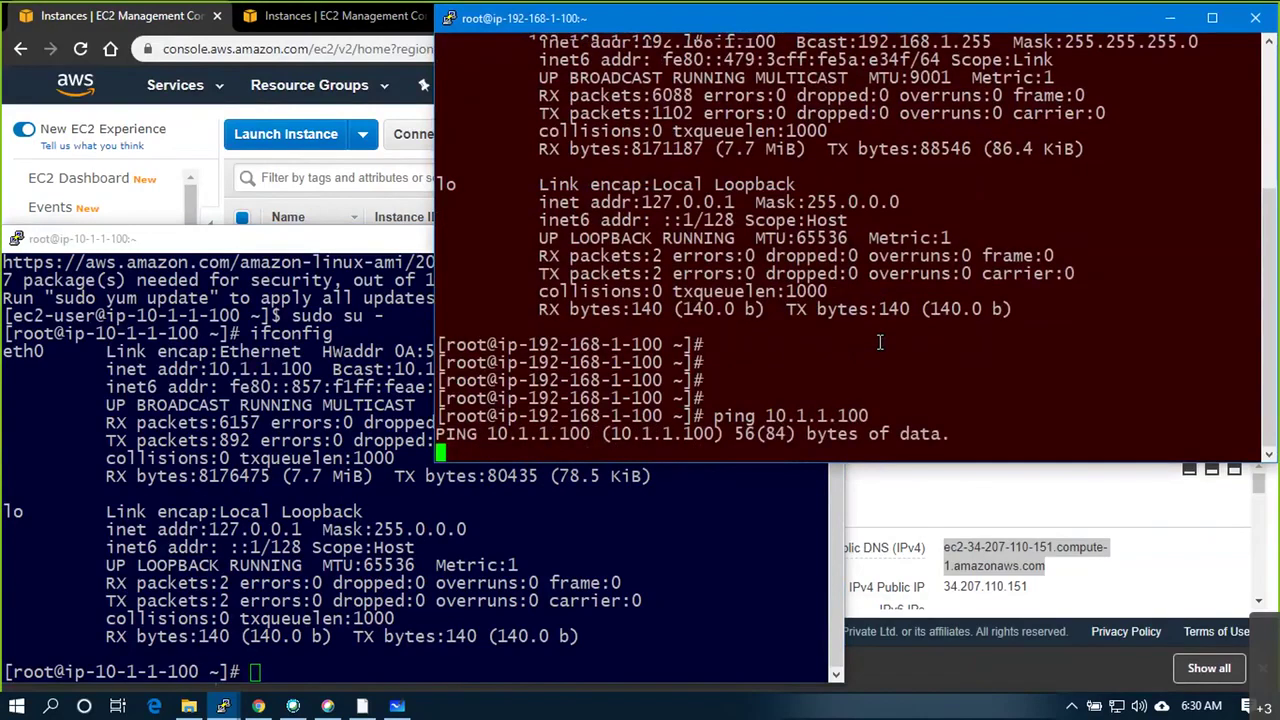
# Ping the N. California instance at 192.168.1.100 from the N. Virginia terminal
pyautogui.click(719, 627)
pyautogui.write('ping ')
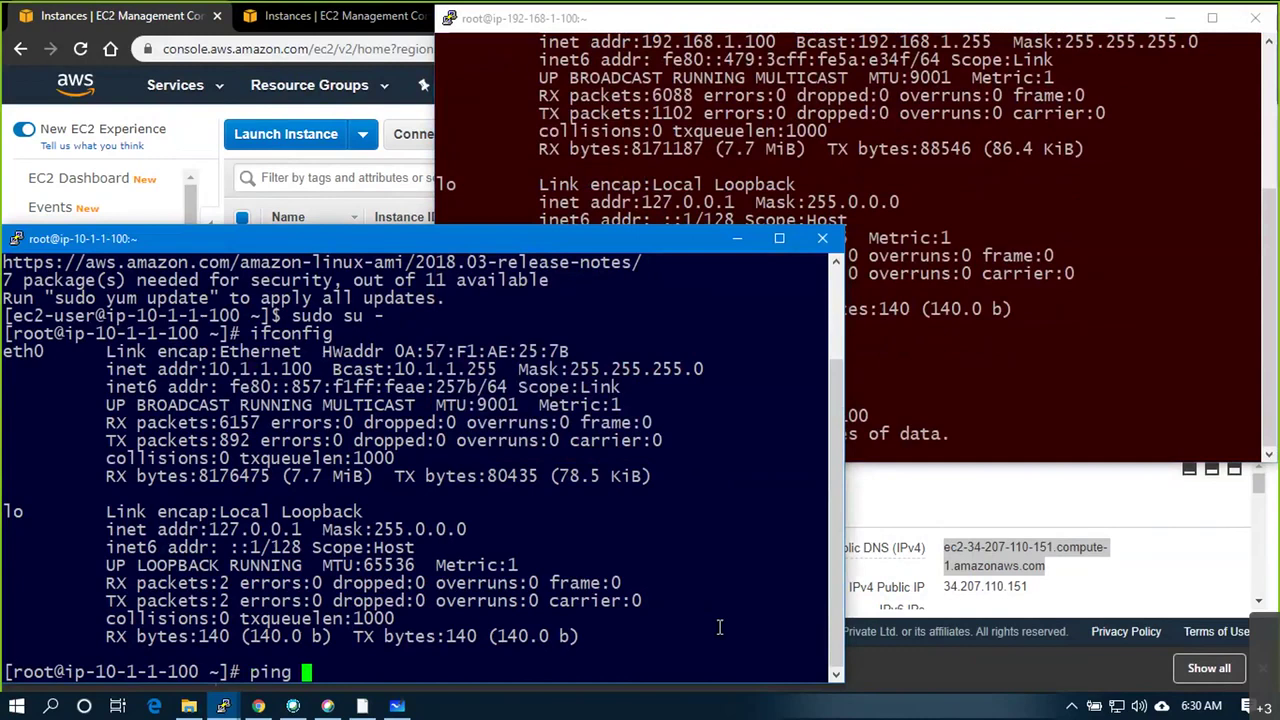
pyautogui.write('192.168.1.100')
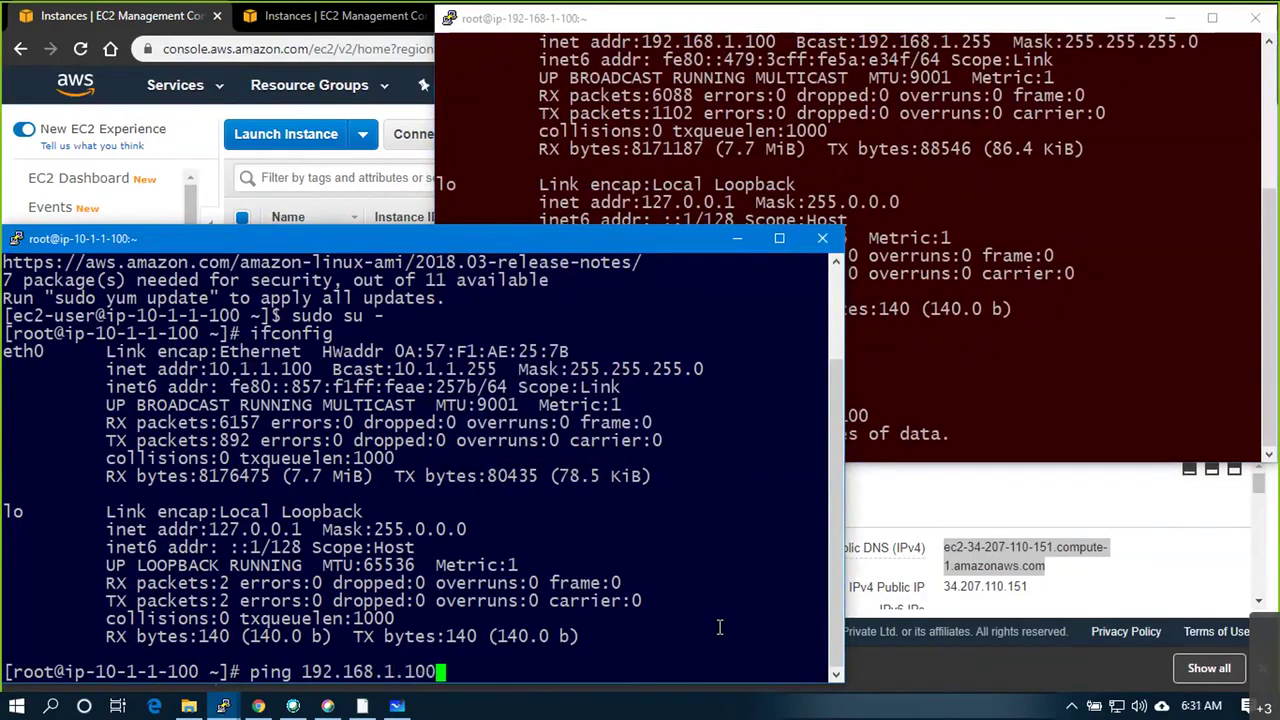
pyautogui.press('Return')
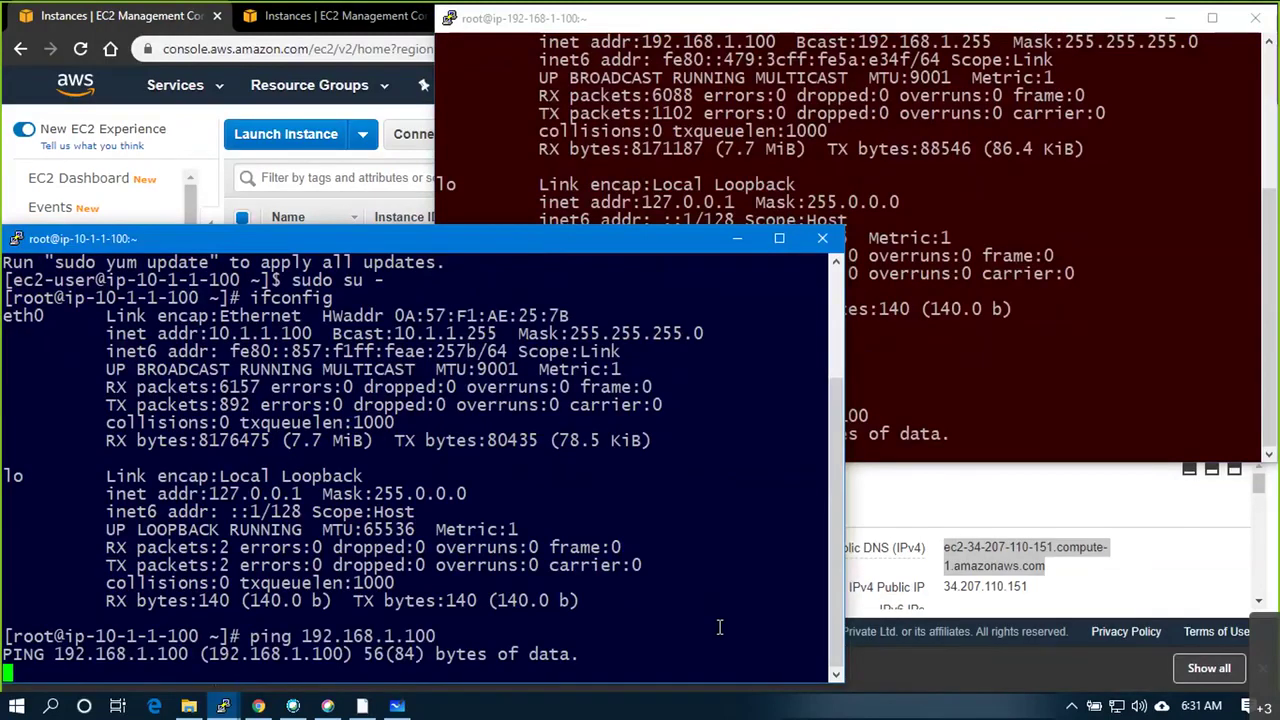
# Switch to Microsoft Whiteboard and mark the peering endpoint on the US-WEST-1 VPC
pyautogui.hotkey('alt', 'Tab')
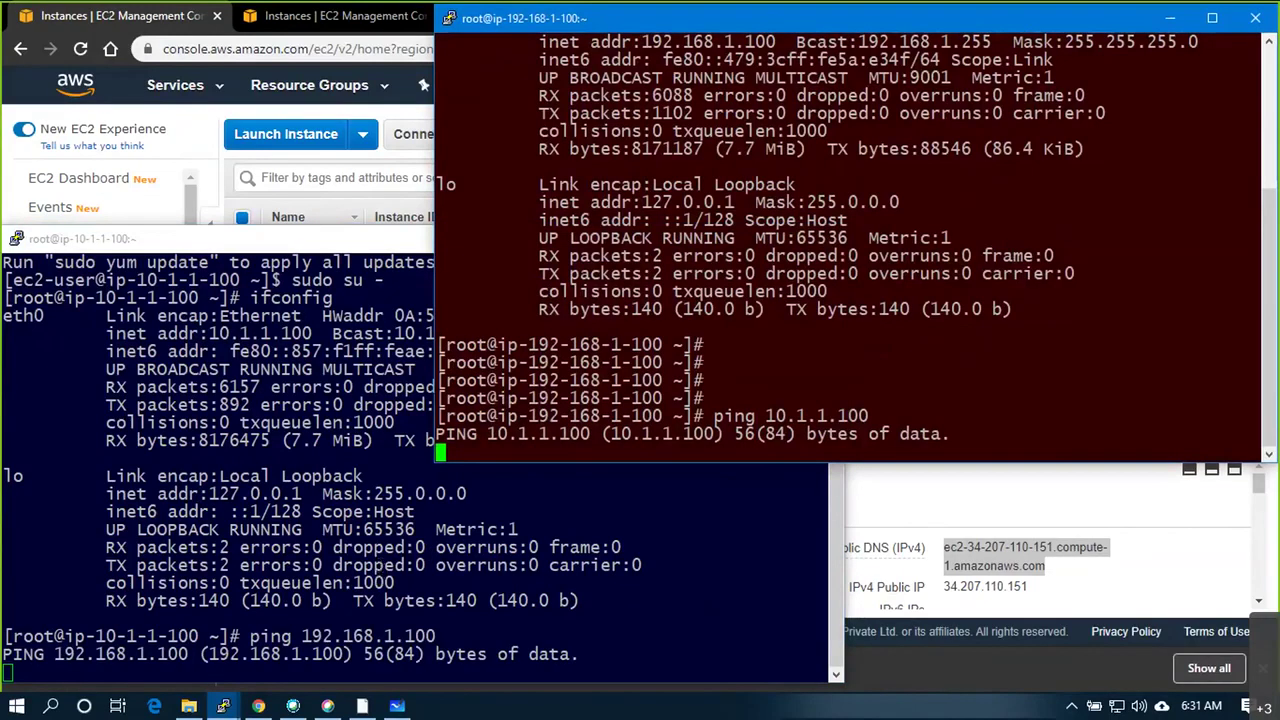
pyautogui.hotkey('alt', 'Tab')
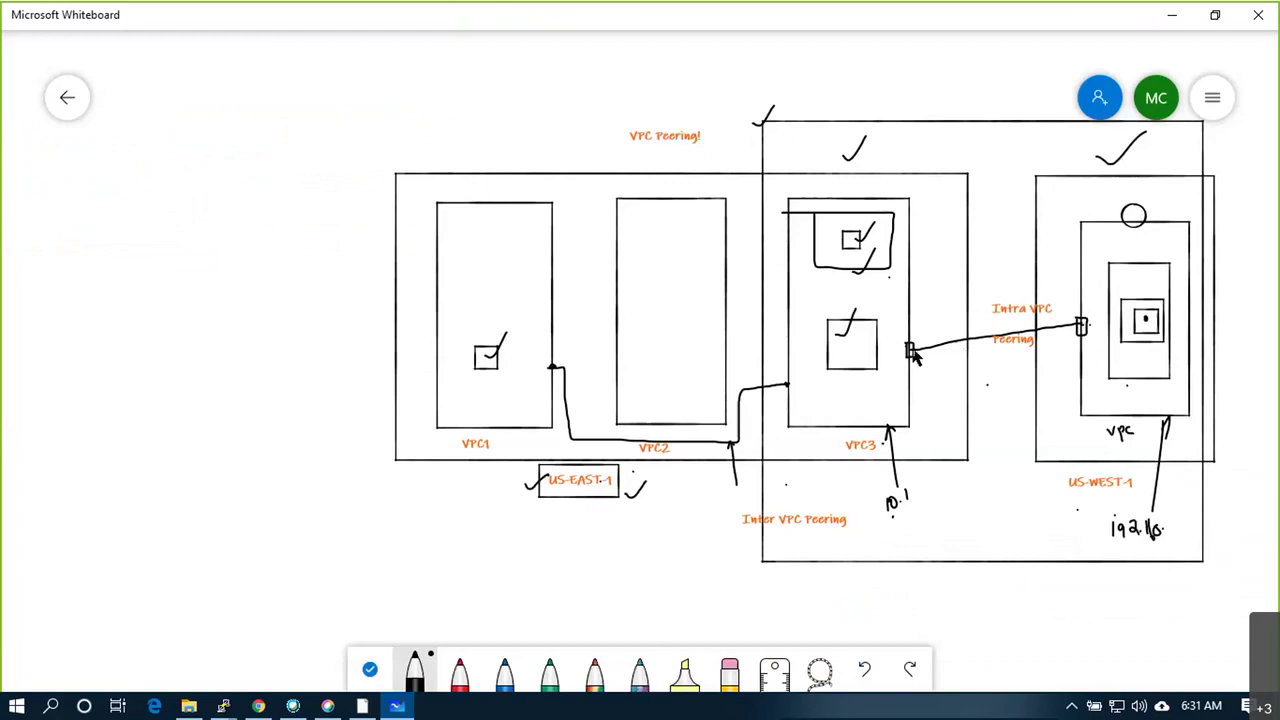
pyautogui.moveTo(1088, 322); pyautogui.dragTo(1082, 334)
# Switch to the browser and open the VPC service for both the N. Virginia and N. California regions
pyautogui.click(256, 707)
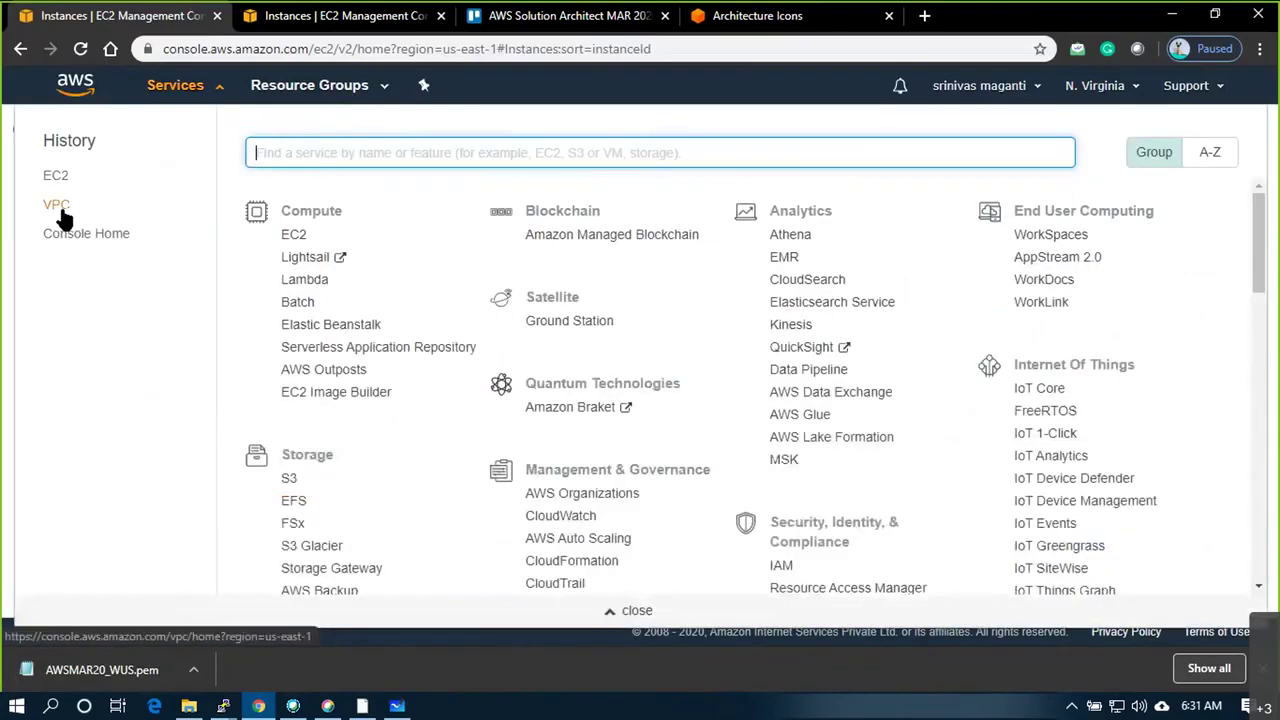
pyautogui.click(60, 208)
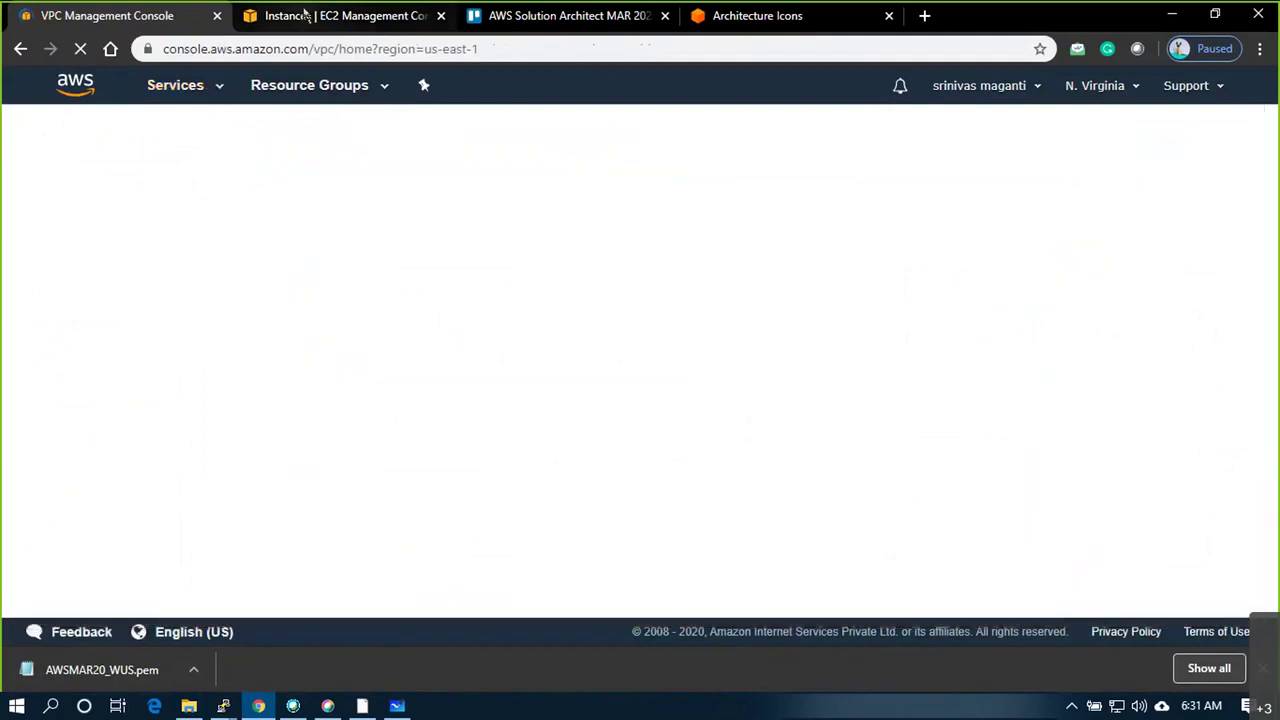
pyautogui.click(305, 13)
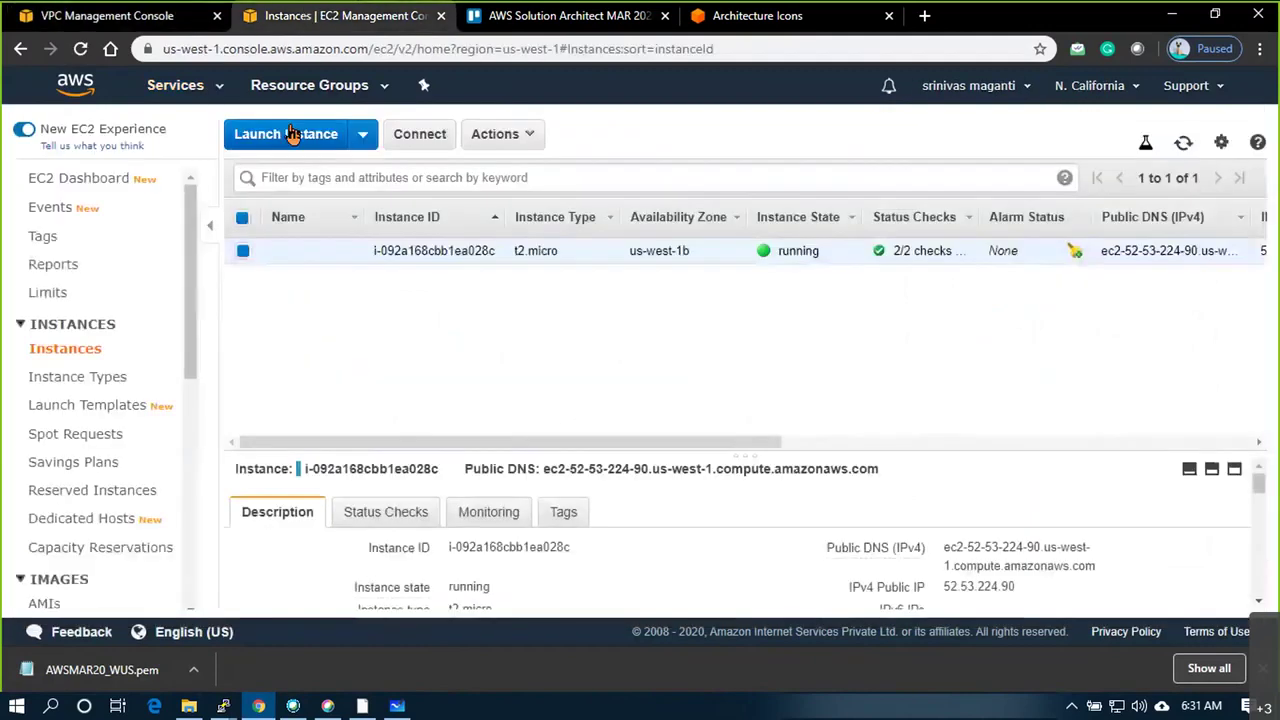
pyautogui.click(216, 92)
pyautogui.click(58, 206)
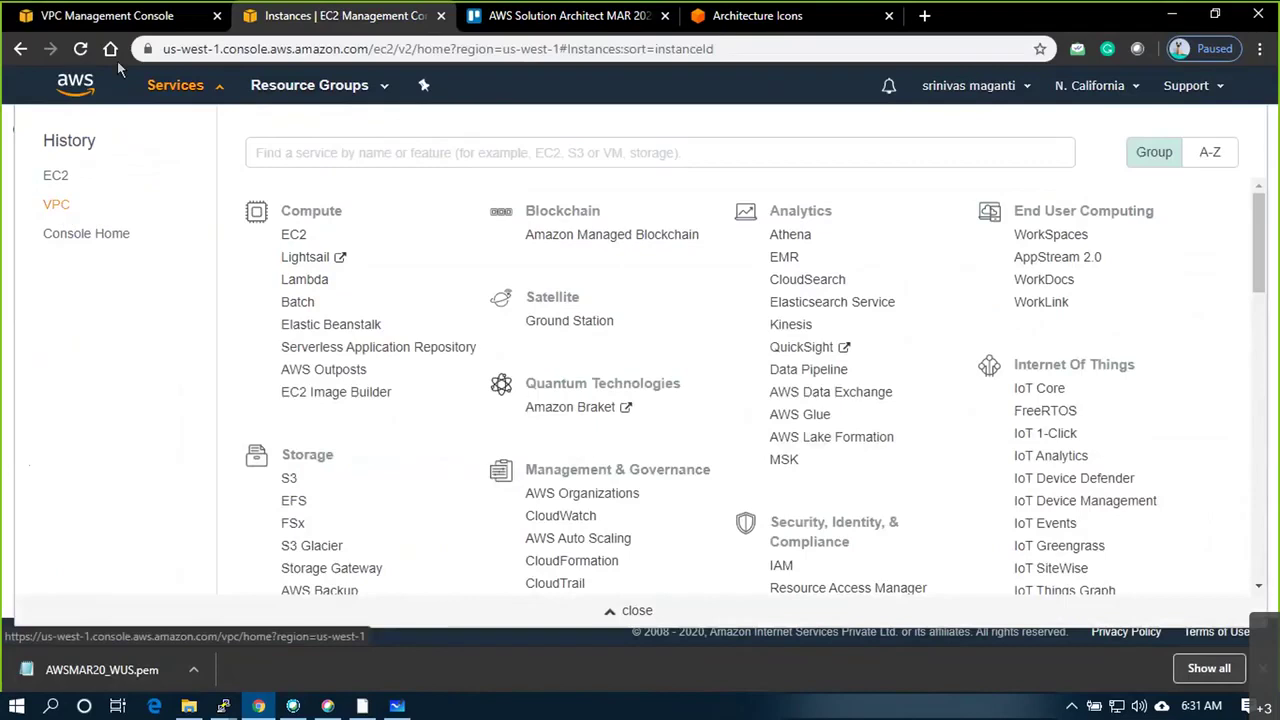
# Start a new peering connection in N. Virginia and give it the name tag eustowus
pyautogui.click(117, 16)
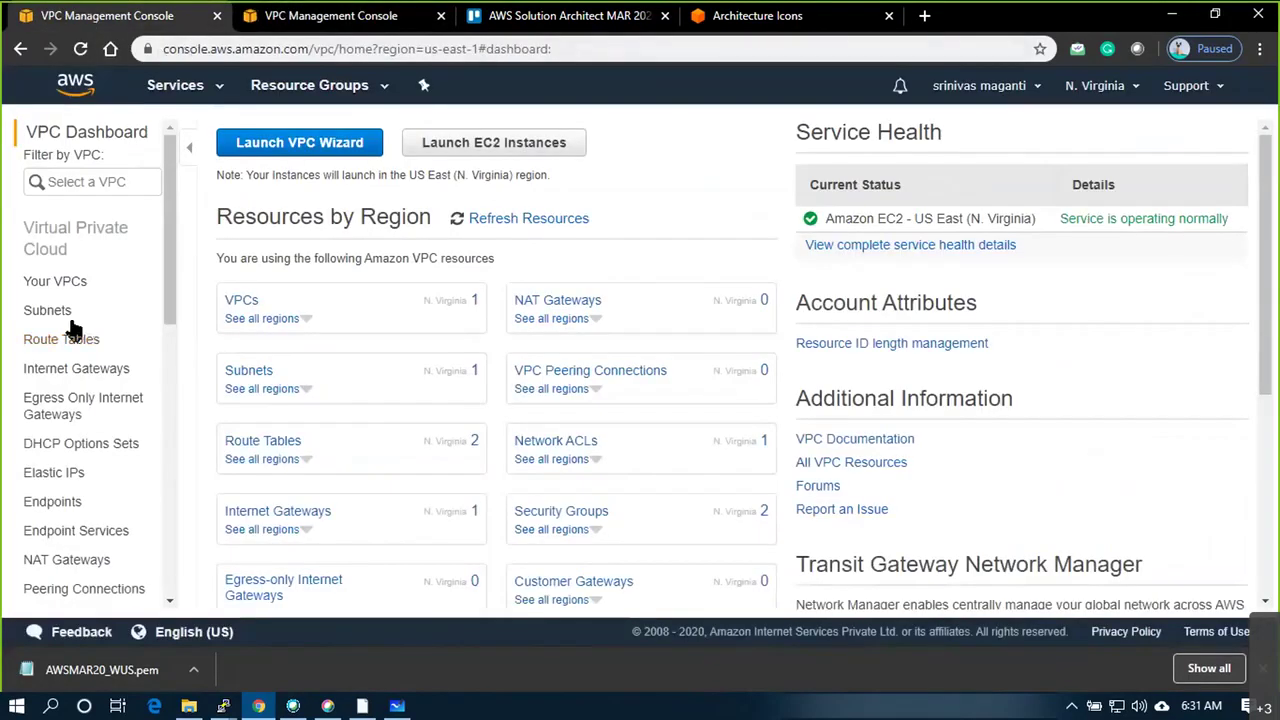
pyautogui.scroll(-1, 77, 329)
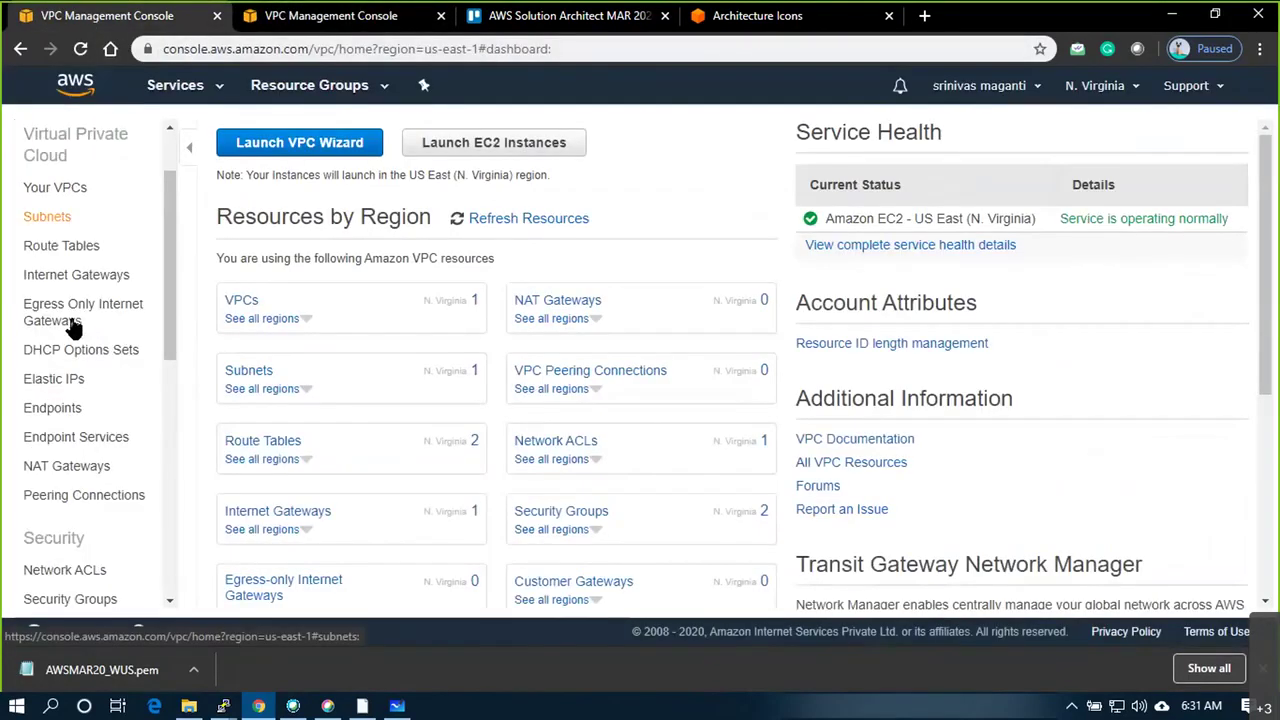
pyautogui.click(115, 500)
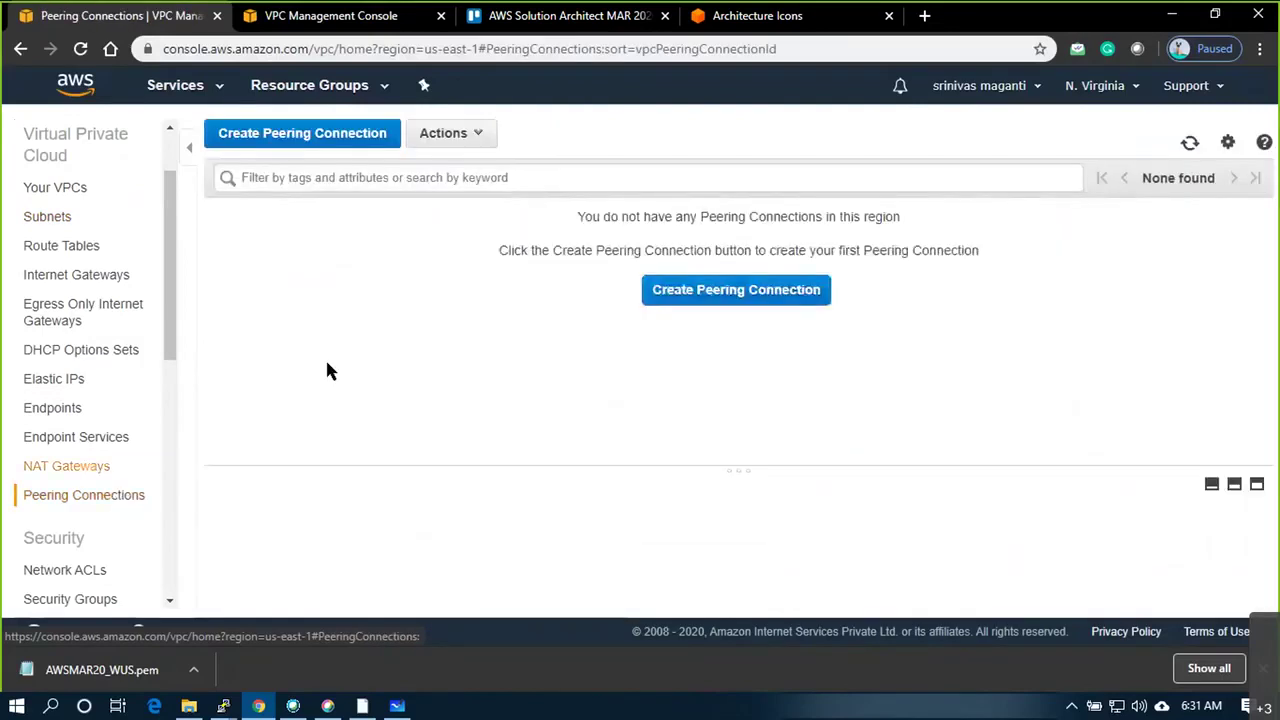
pyautogui.click(737, 293)
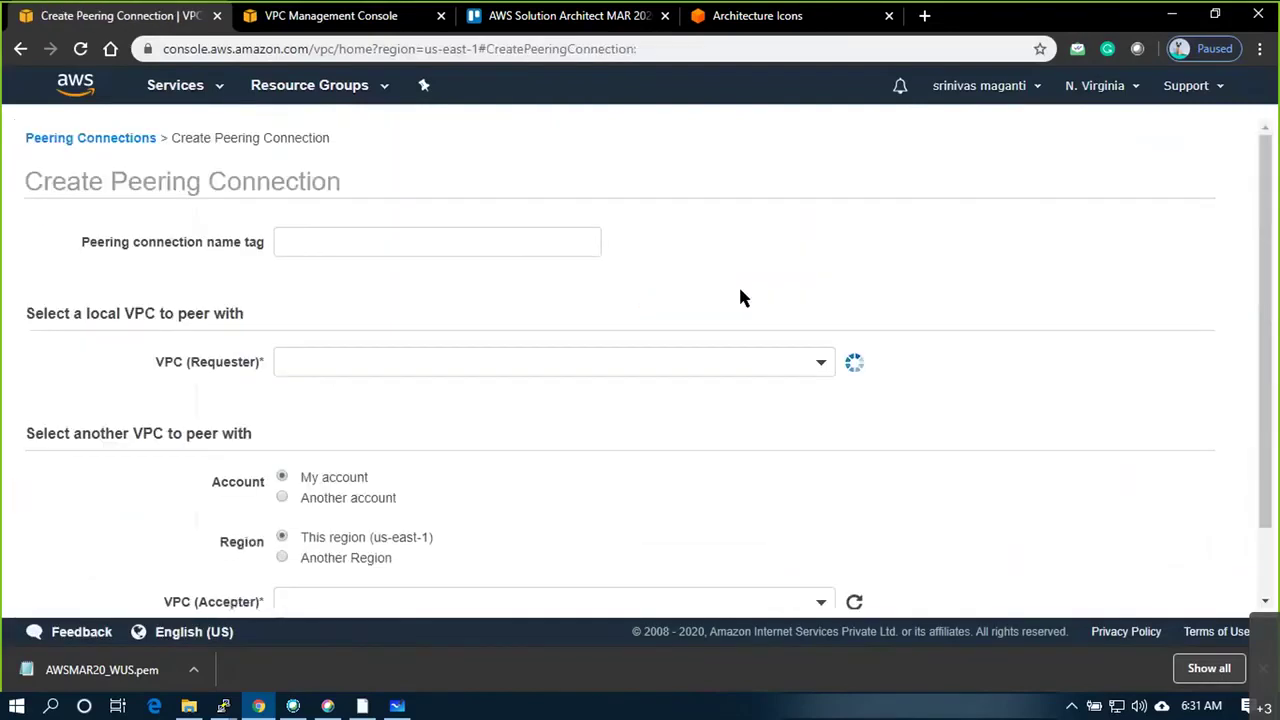
pyautogui.click(513, 248)
pyautogui.write('eustowus')
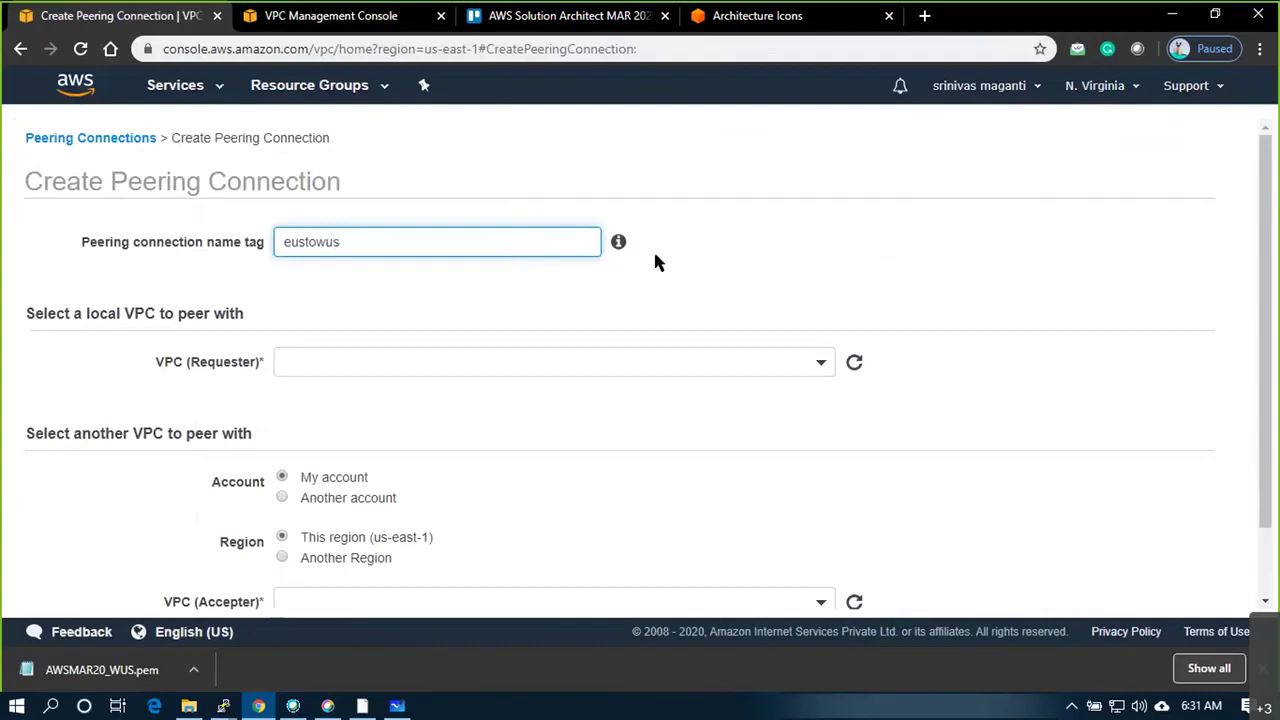
# Select EUSVPC1 as the requester VPC and highlight its associated CIDR
pyautogui.click(787, 366)
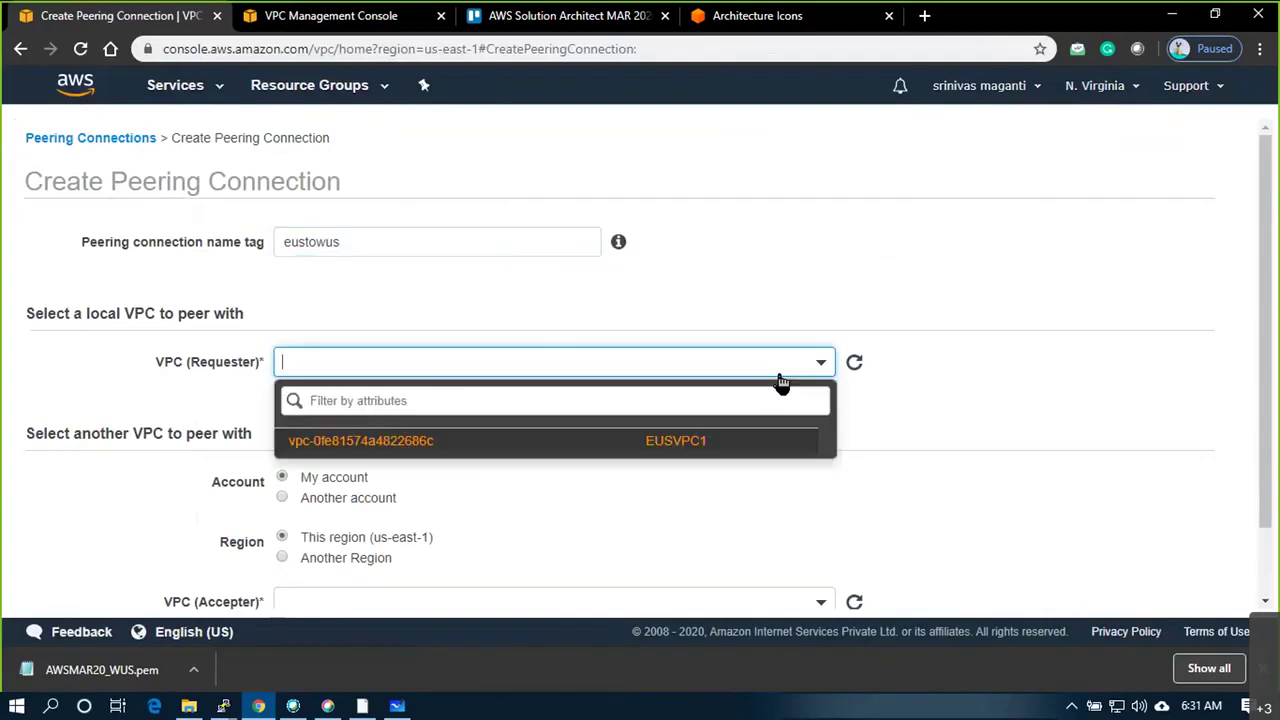
pyautogui.click(695, 450)
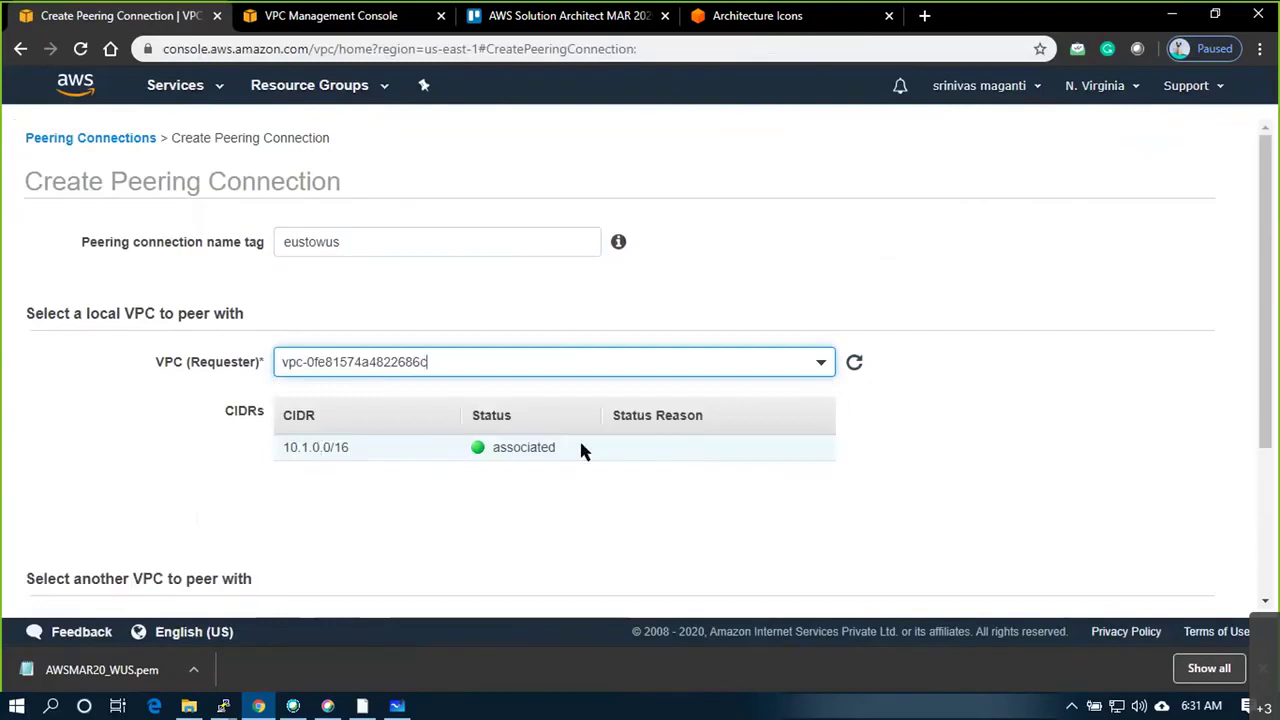
pyautogui.moveTo(580, 449); pyautogui.dragTo(289, 429)
# Try the Another account option to inspect its Account ID, region and accepter fields, and restore My account
pyautogui.scroll(-3, 418, 411)
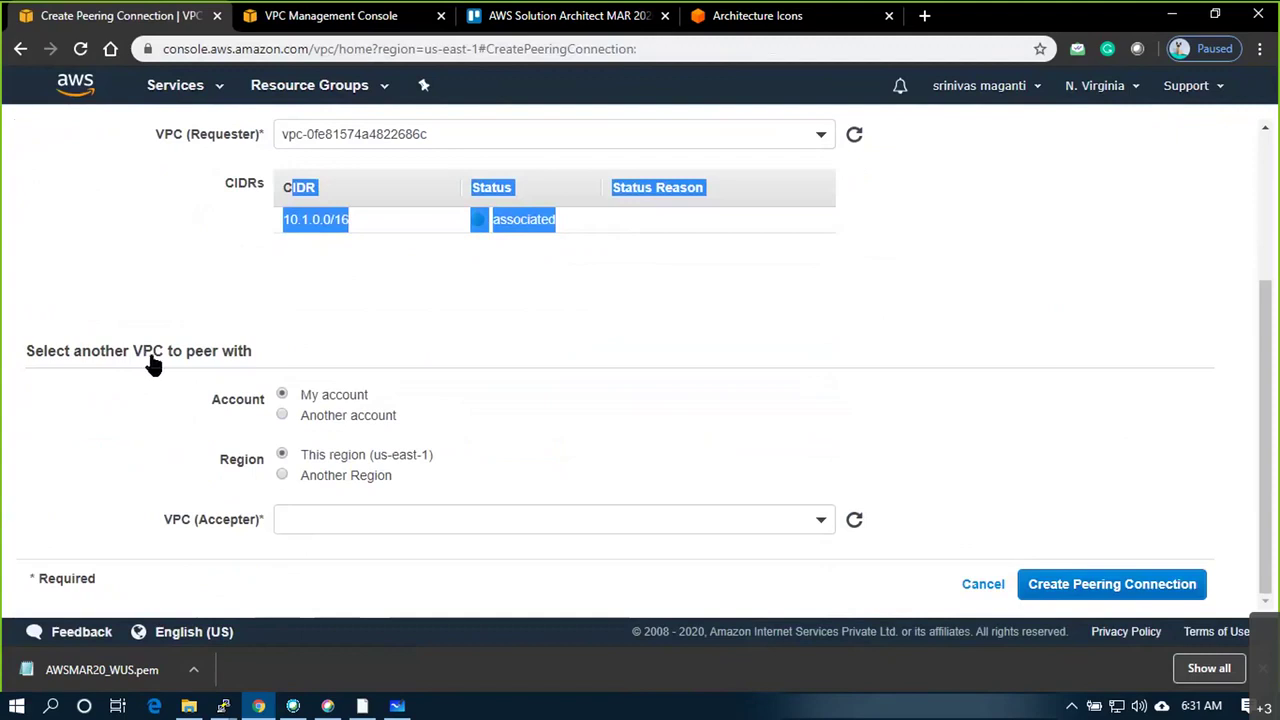
pyautogui.click(343, 415)
pyautogui.click(361, 457)
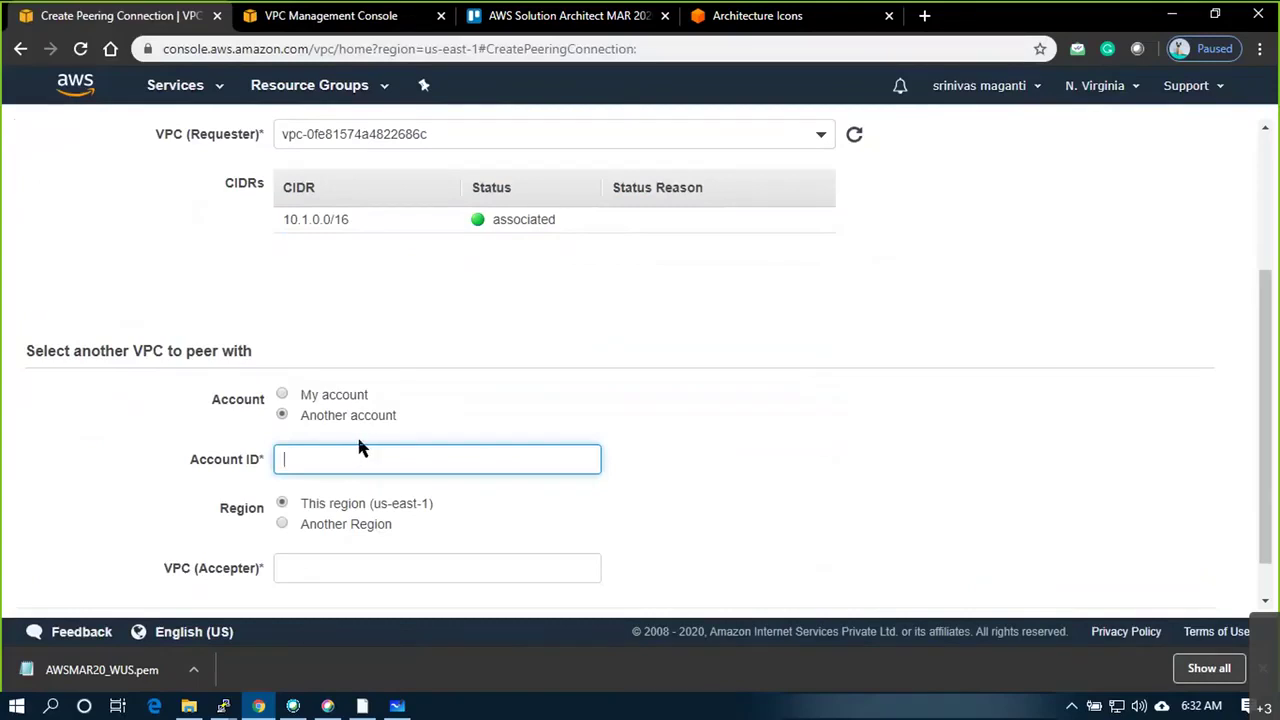
pyautogui.scroll(-1, 320, 452)
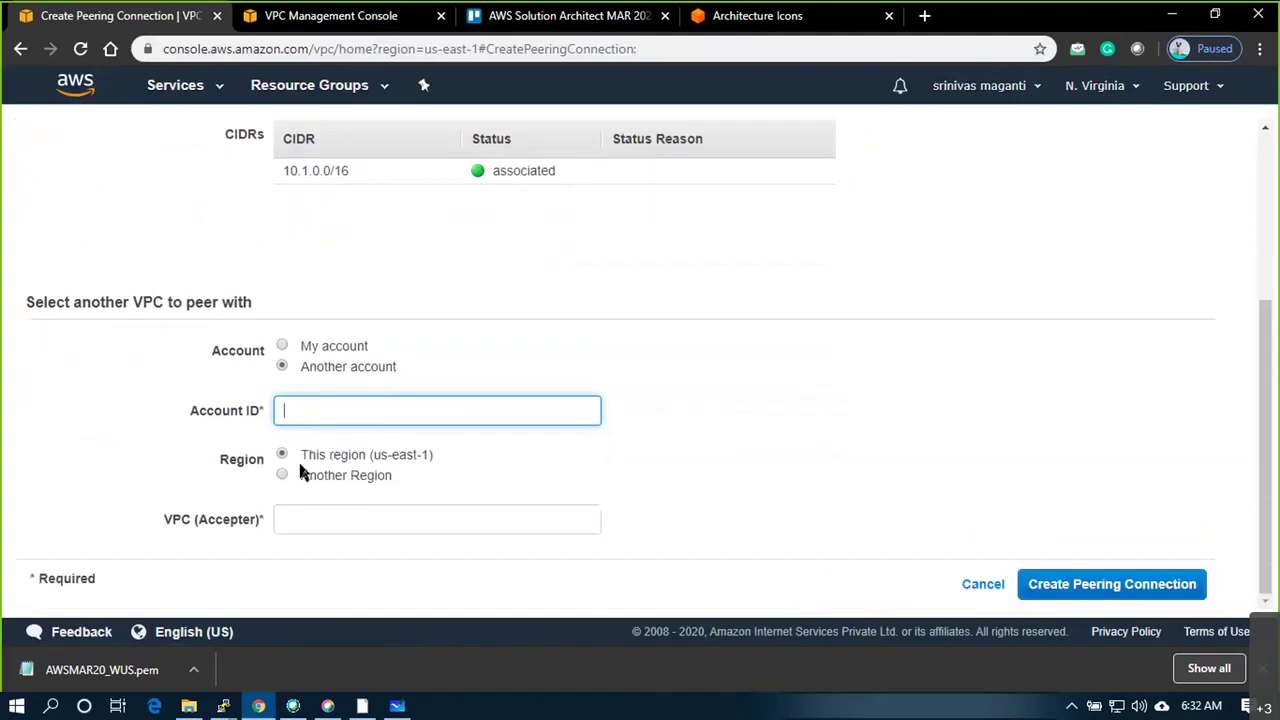
pyautogui.click(313, 479)
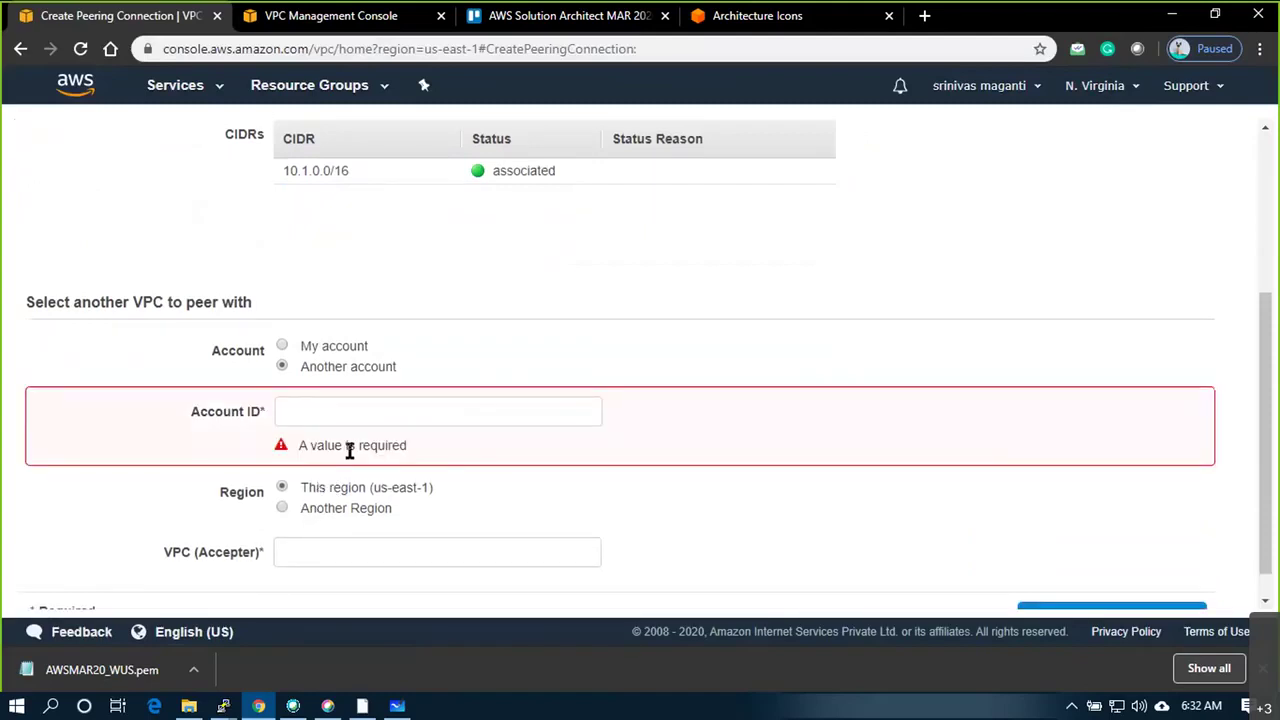
pyautogui.scroll(-1, 335, 490)
pyautogui.click(323, 516)
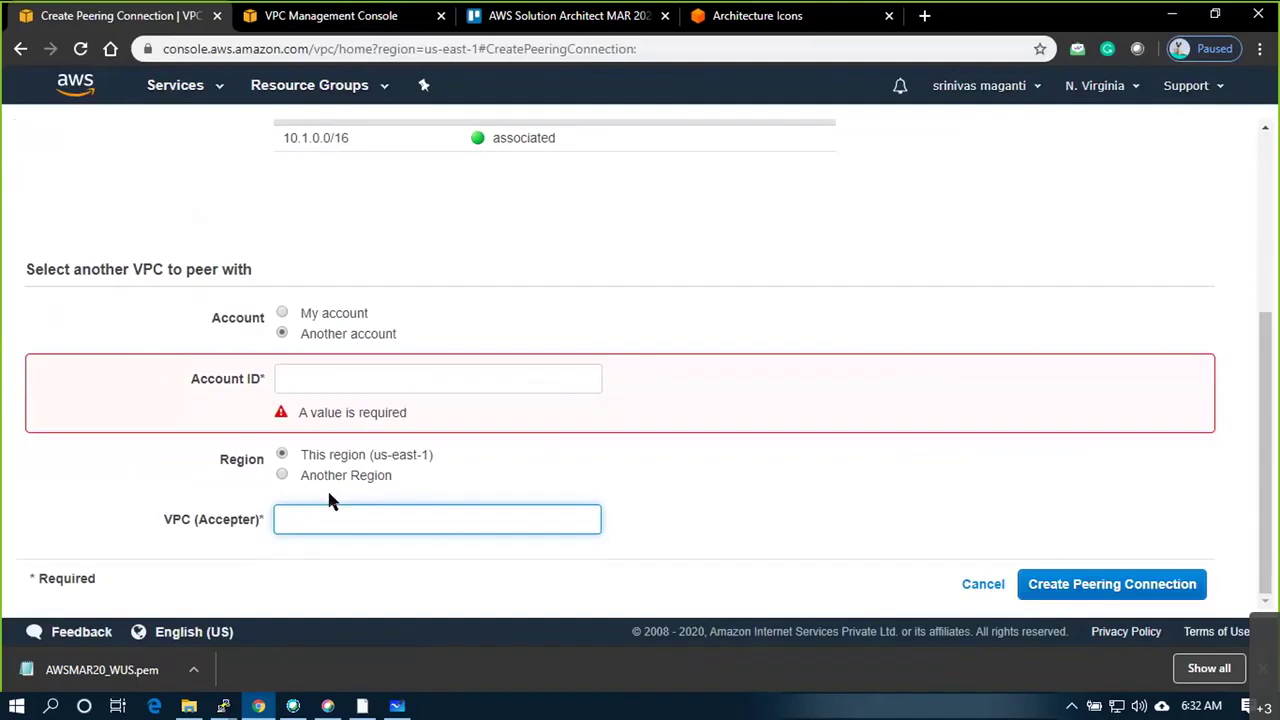
pyautogui.click(334, 314)
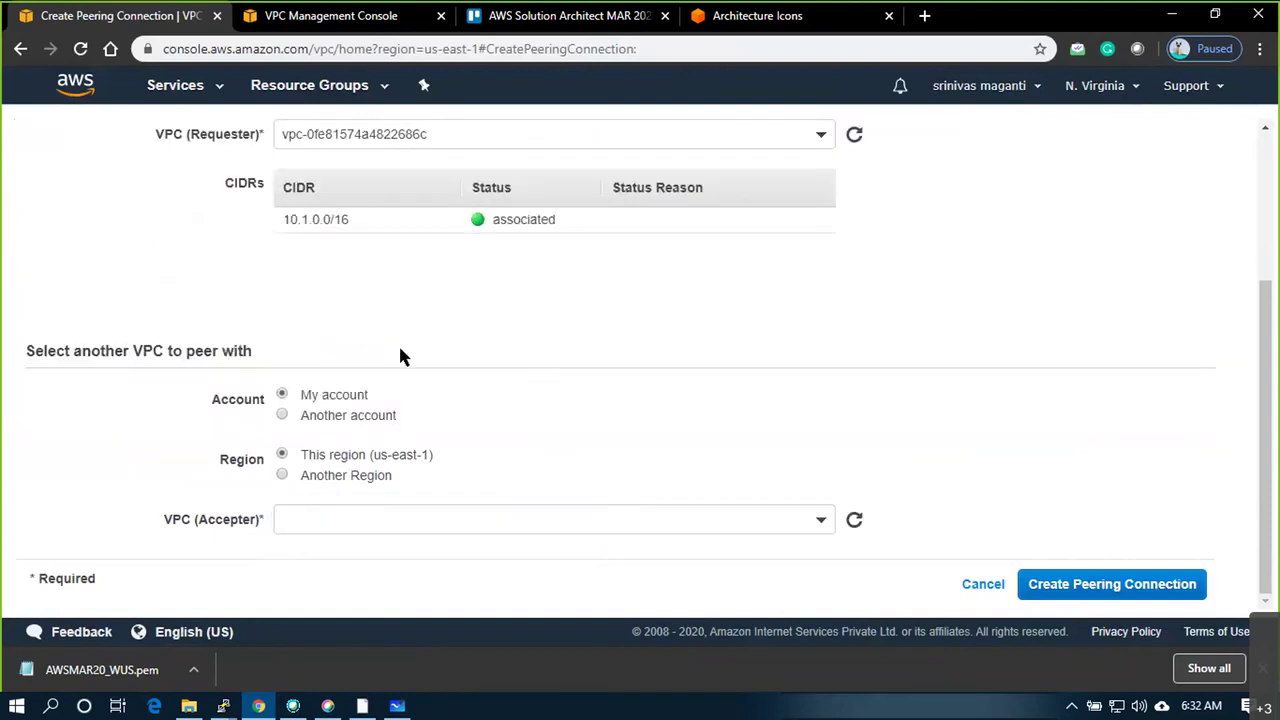
# Set the accepter VPC's location to Another Region and choose US West (N. California) (us-west-1)
pyautogui.click(335, 478)
pyautogui.click(353, 374)
pyautogui.click(346, 476)
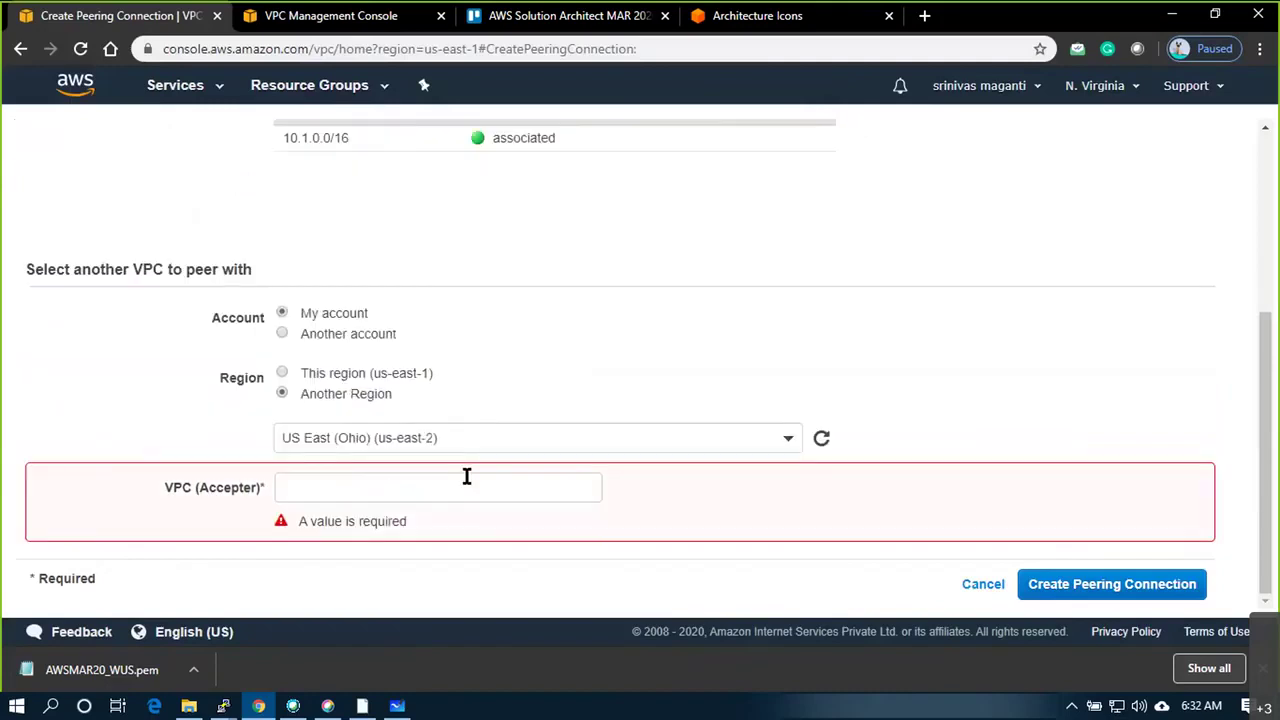
pyautogui.click(782, 449)
pyautogui.scroll(-1, 491, 346)
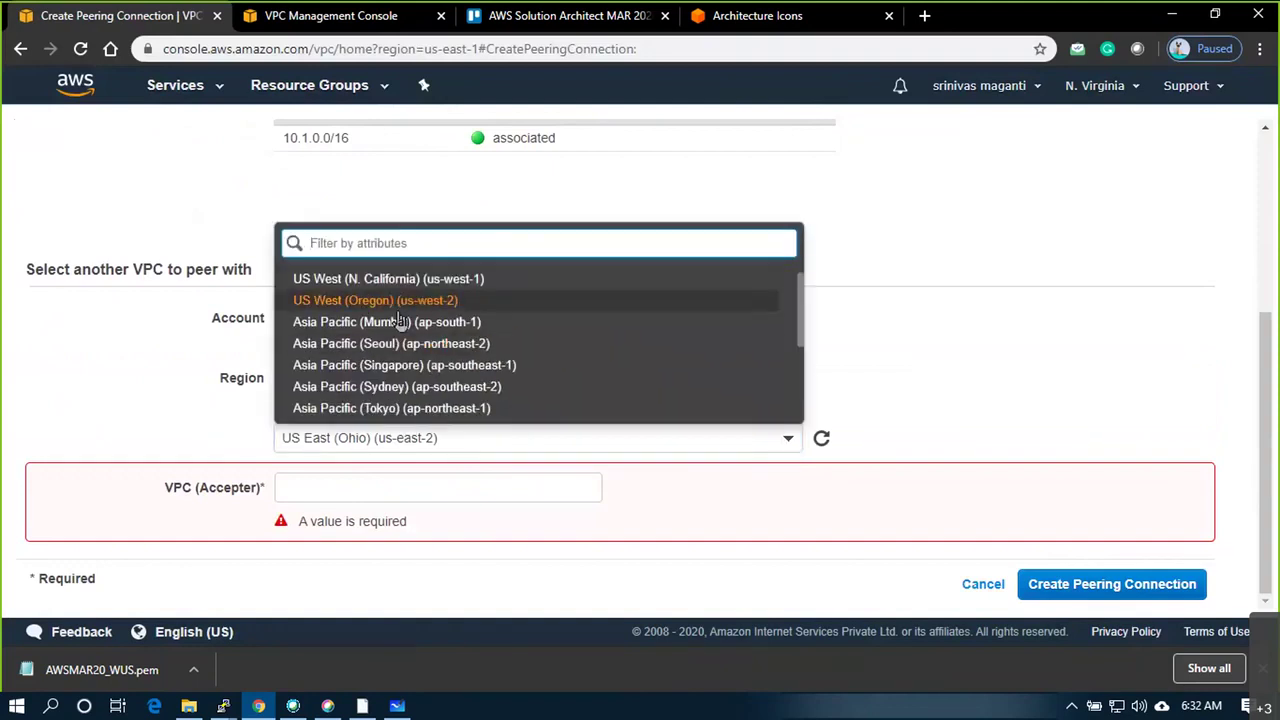
pyautogui.scroll(1, 405, 318)
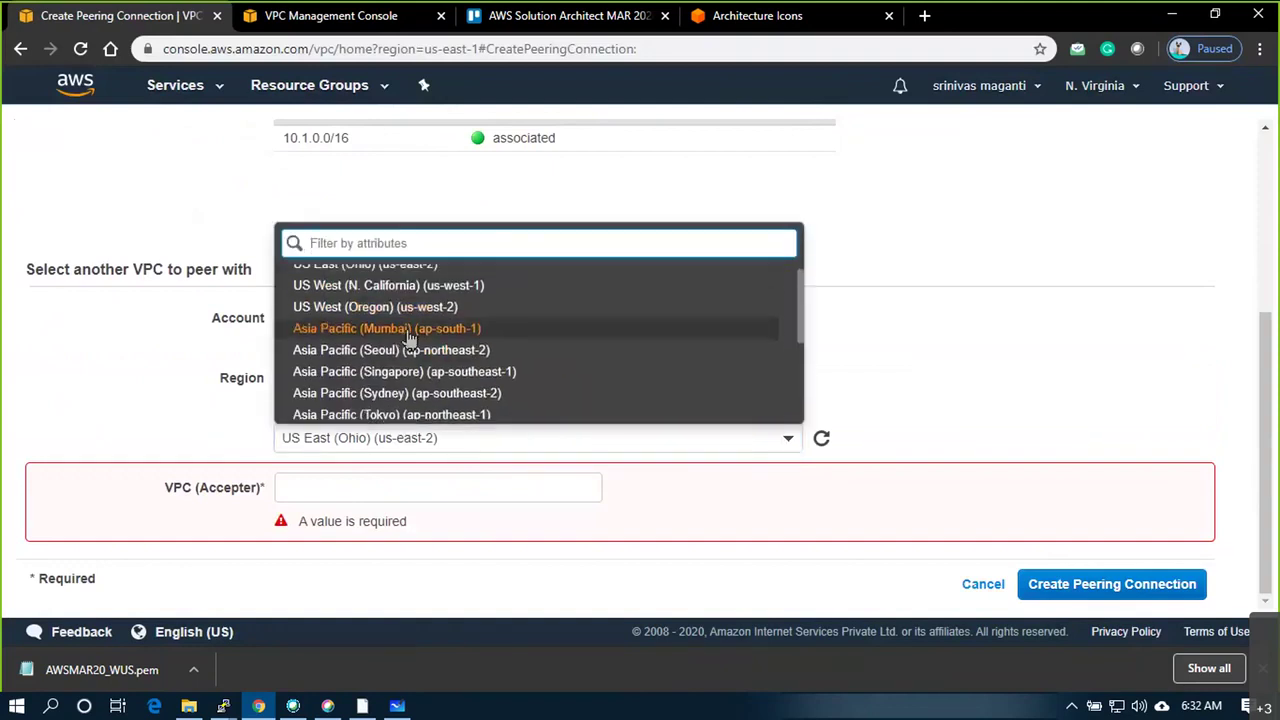
pyautogui.click(418, 298)
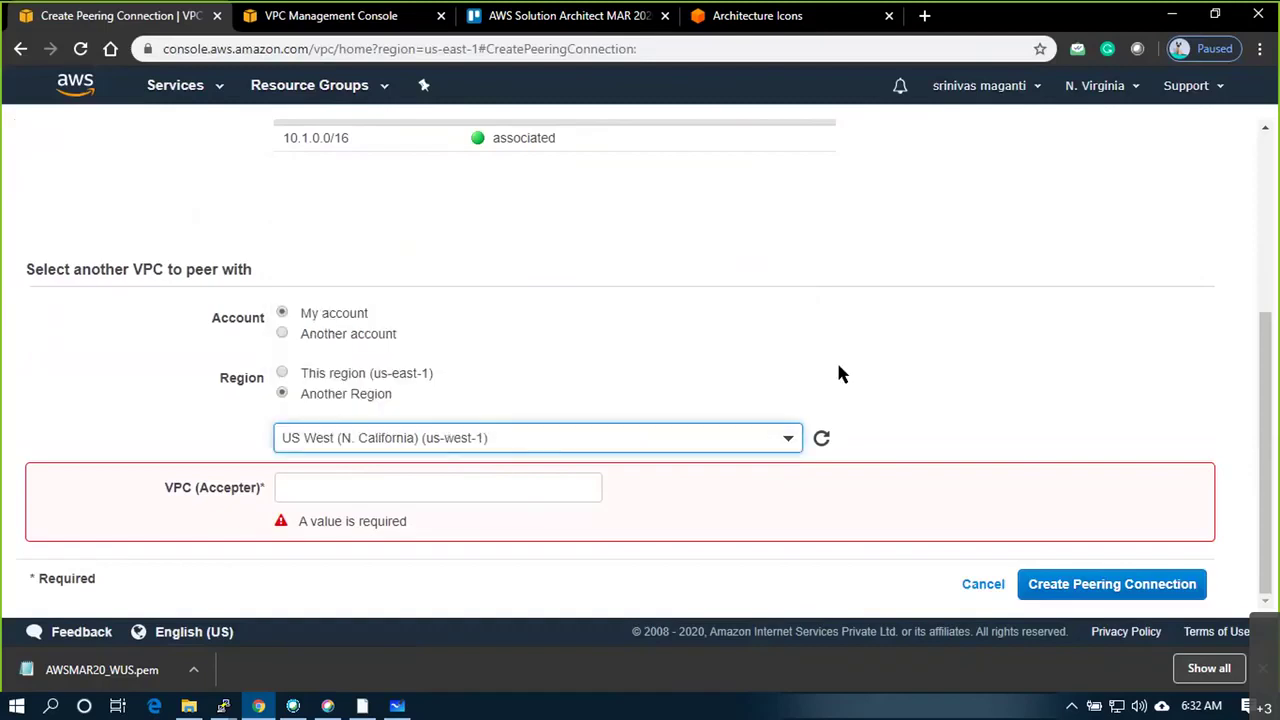
# Copy WUSVPC1's VPC ID from the N. California VPC list and paste it as the accepter VPC
pyautogui.click(349, 487)
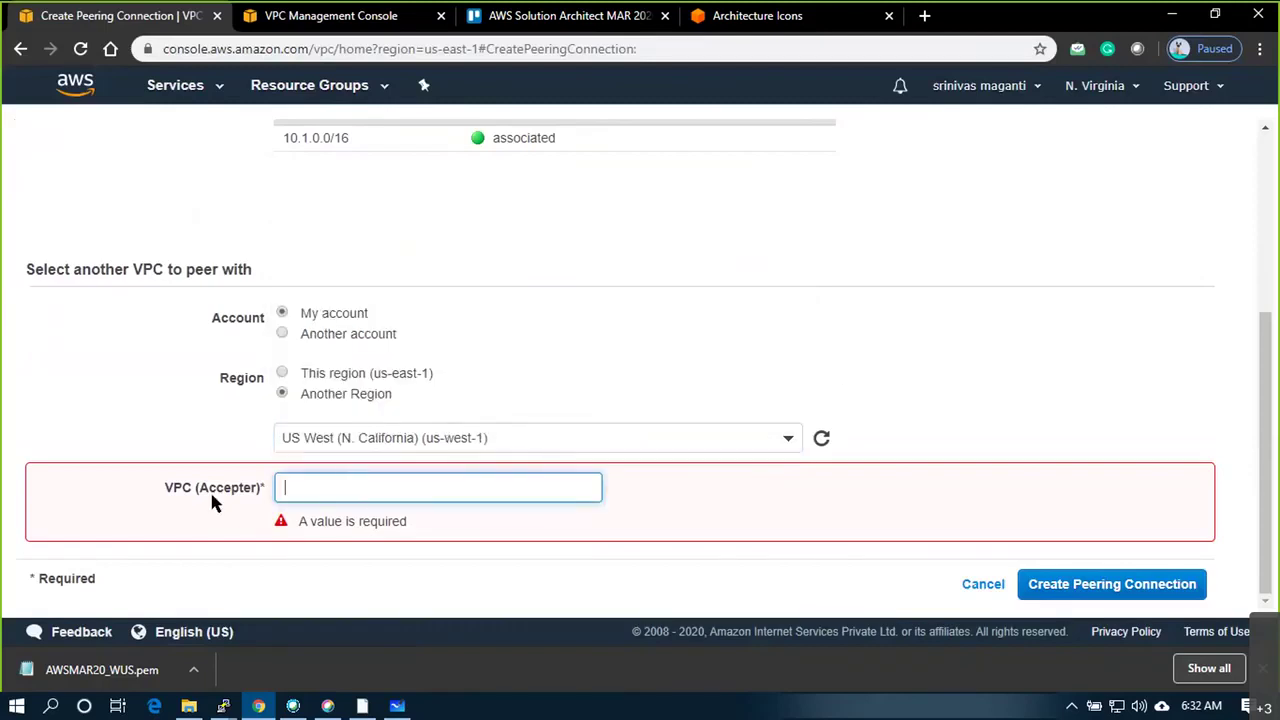
pyautogui.scroll(2, 578, 420)
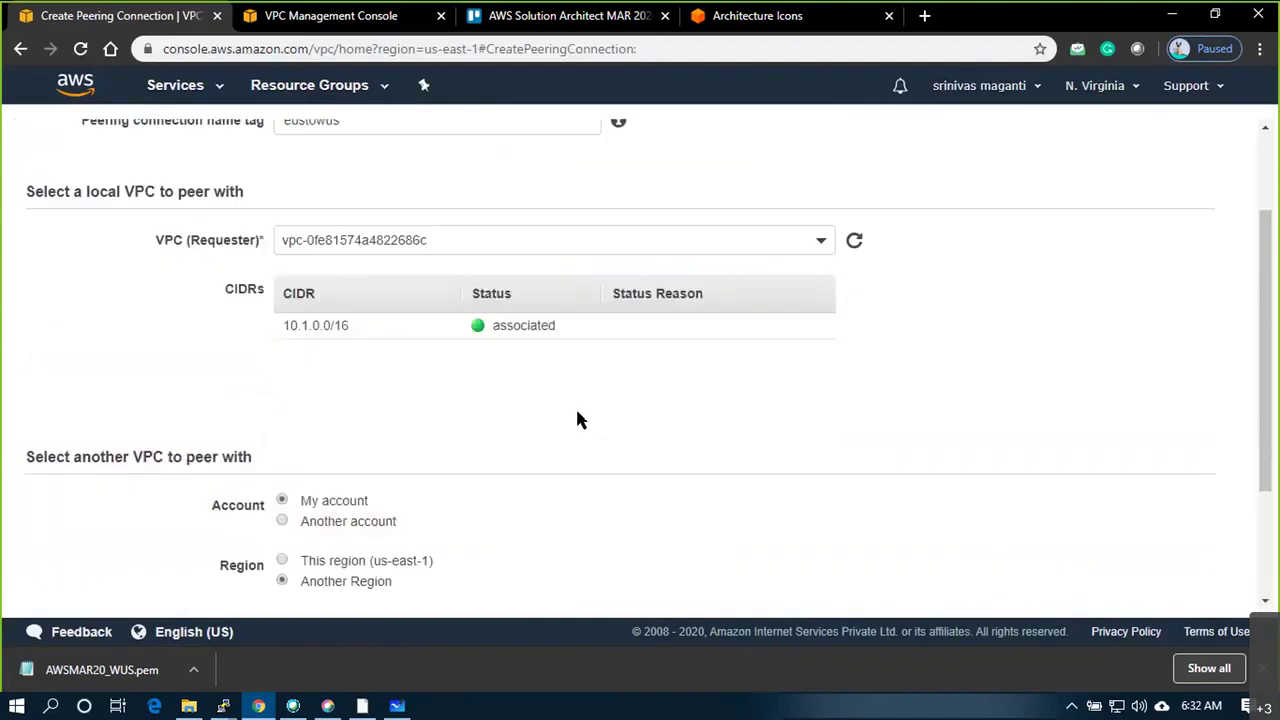
pyautogui.scroll(-2, 576, 420)
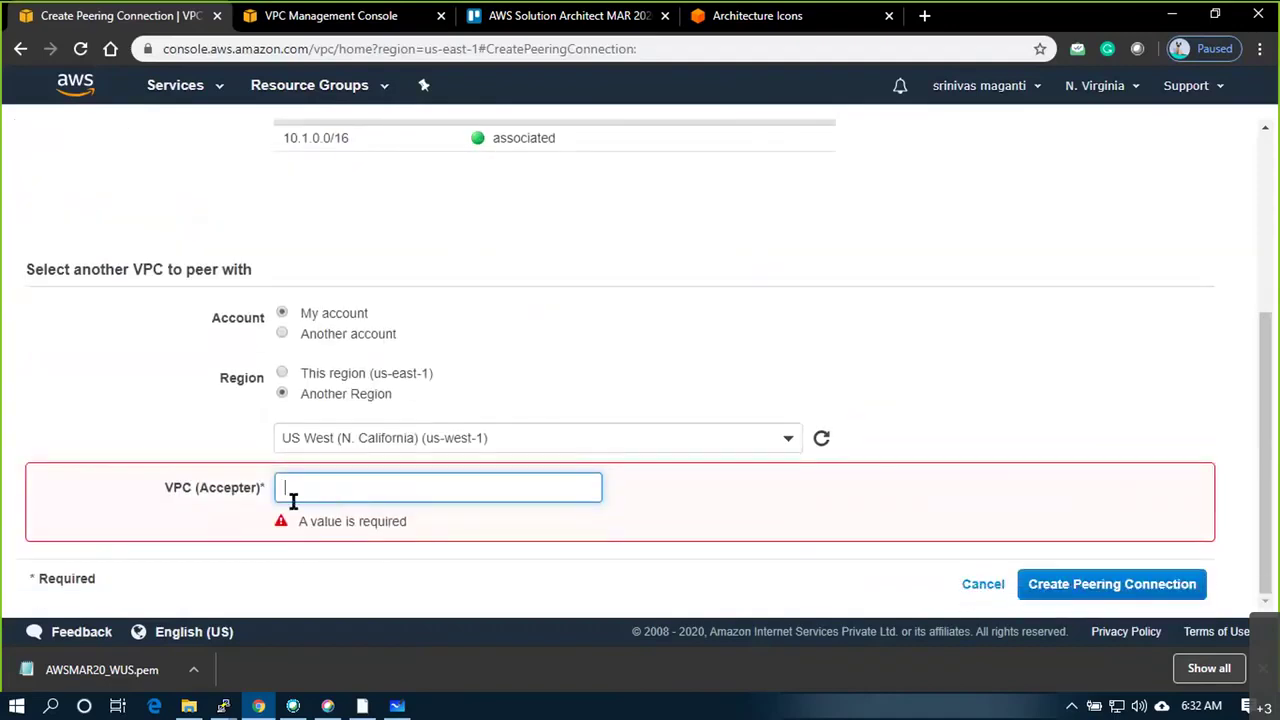
pyautogui.click(318, 17)
pyautogui.click(77, 284)
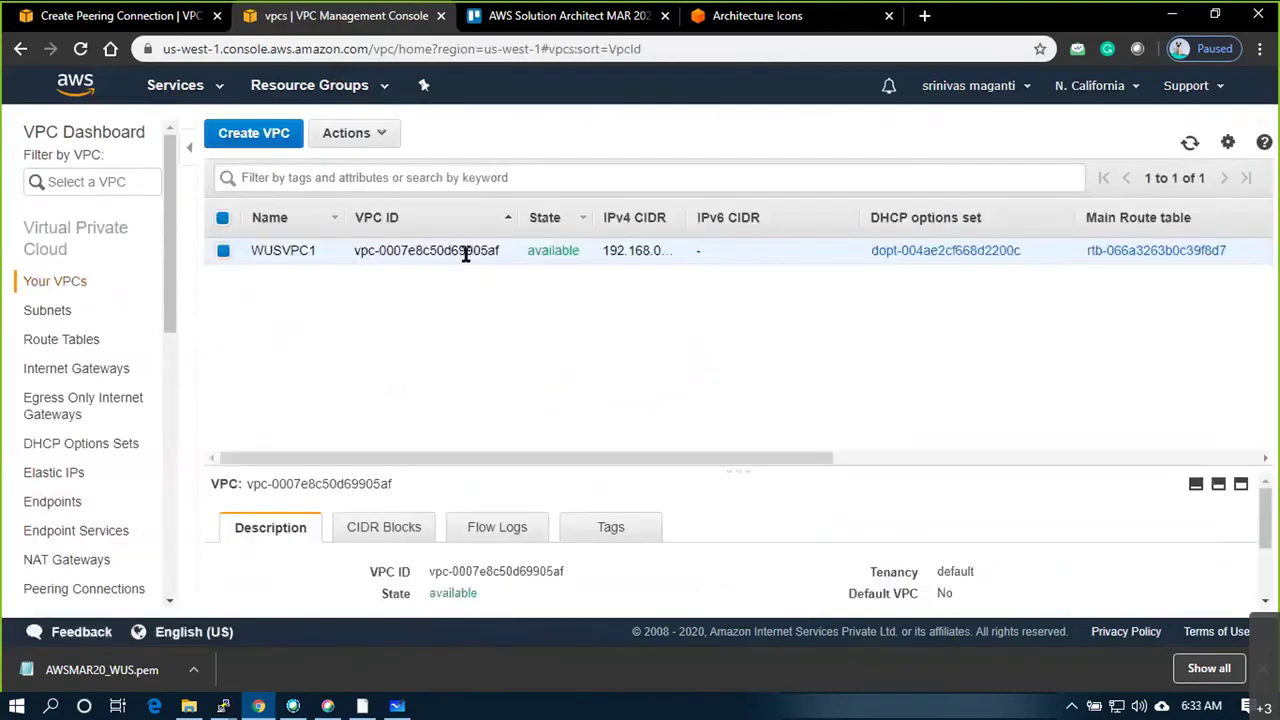
pyautogui.doubleClick(466, 251)
pyautogui.click(356, 252)
pyautogui.moveTo(356, 252); pyautogui.dragTo(502, 251)
pyautogui.hotkey('ctrl', 'c')
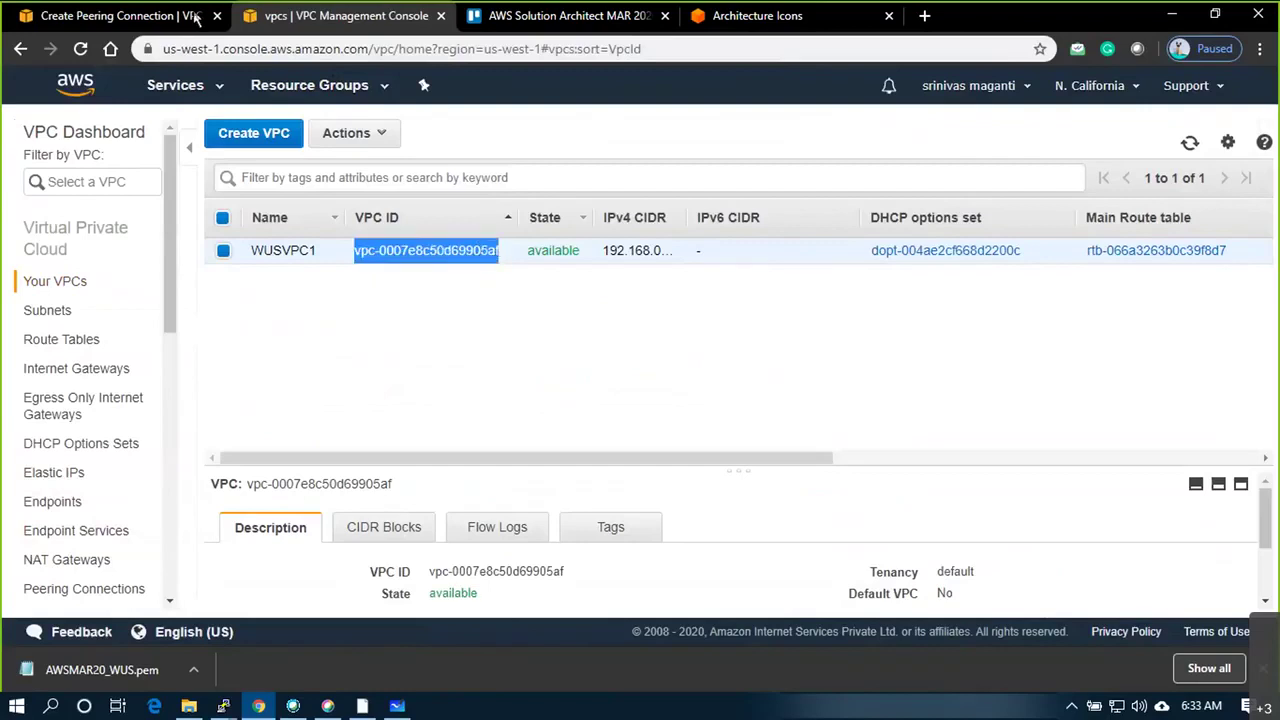
pyautogui.click(121, 15)
pyautogui.hotkey('ctrl', 'v')
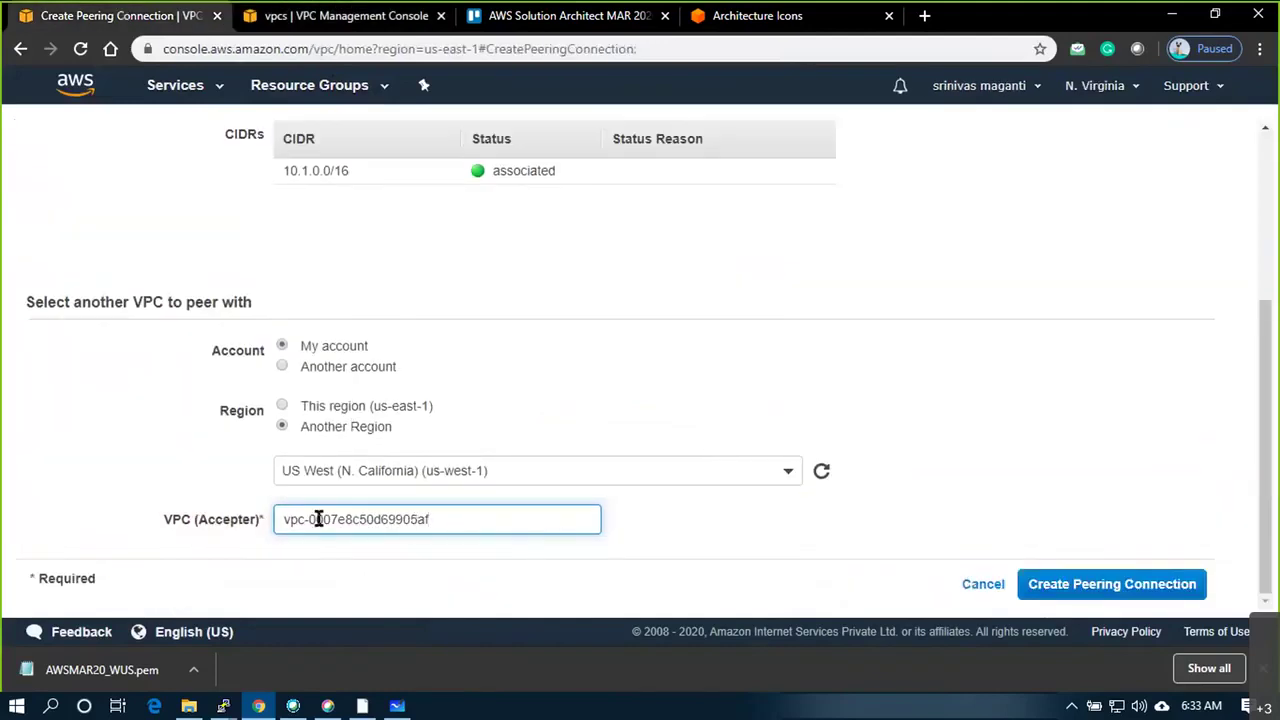
# Review the requester and accepter VPC IDs and create the eustowus peering connection
pyautogui.scroll(2, 590, 412)
pyautogui.tripleClick(449, 274)
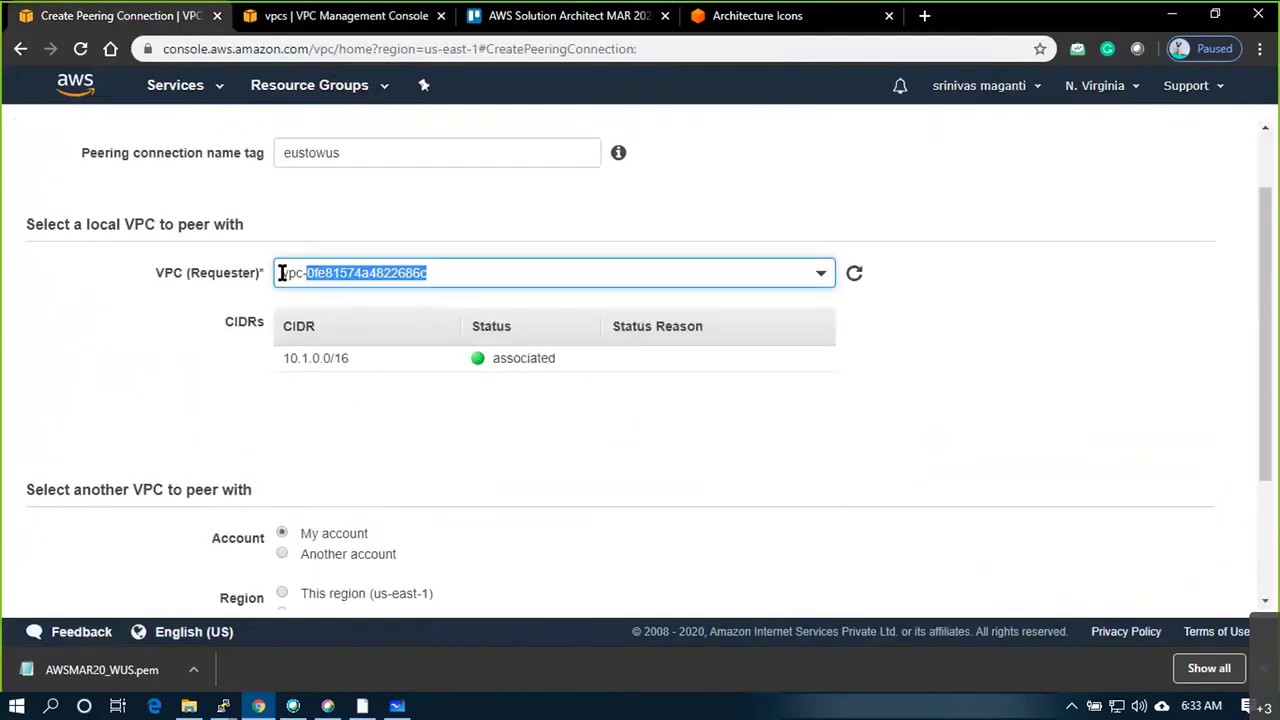
pyautogui.scroll(-2, 445, 475)
pyautogui.click(983, 439)
pyautogui.moveTo(430, 519); pyautogui.dragTo(261, 492)
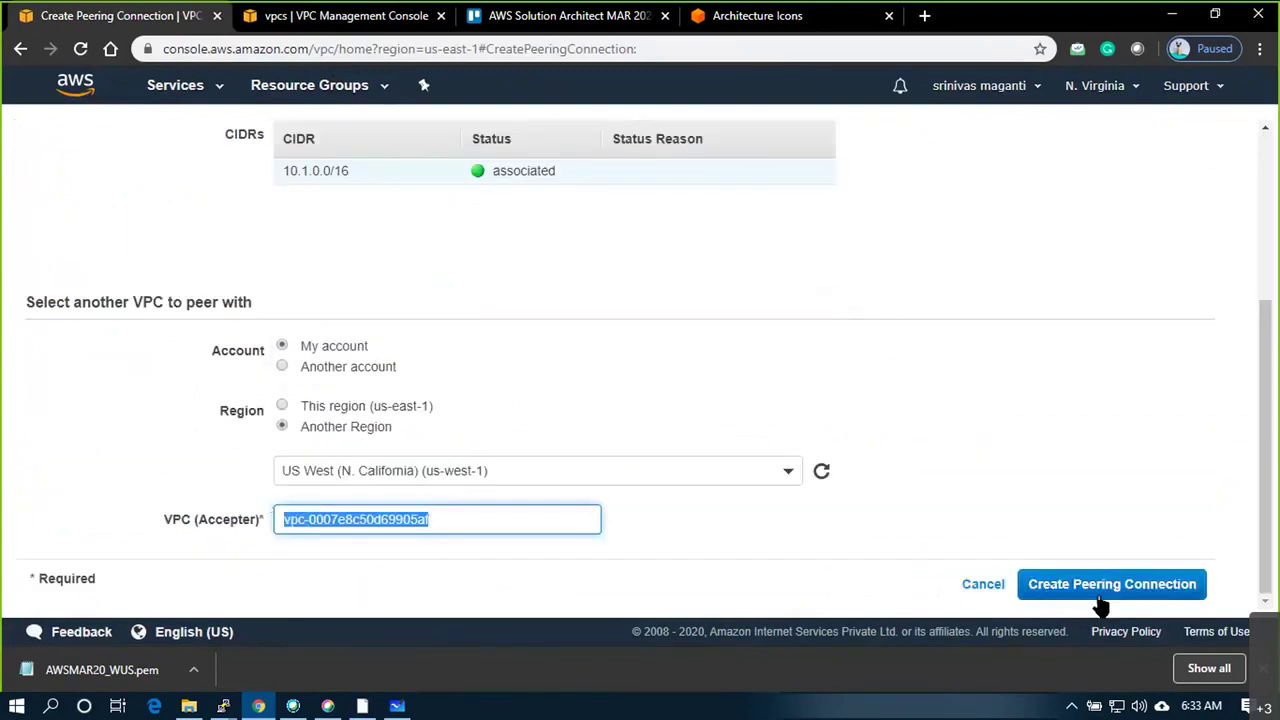
pyautogui.click(1046, 580)
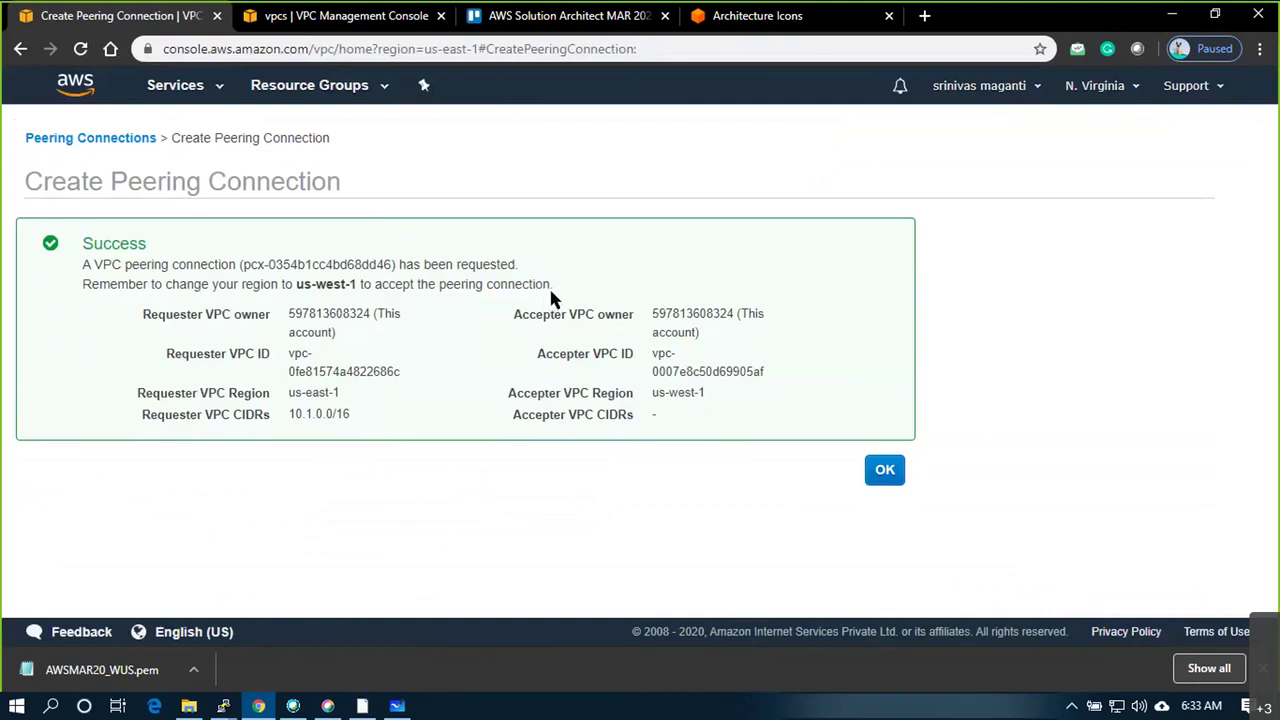
# Open the N. California region's peering connections list and widen its Status column
pyautogui.click(385, 20)
pyautogui.scroll(-5, 97, 391)
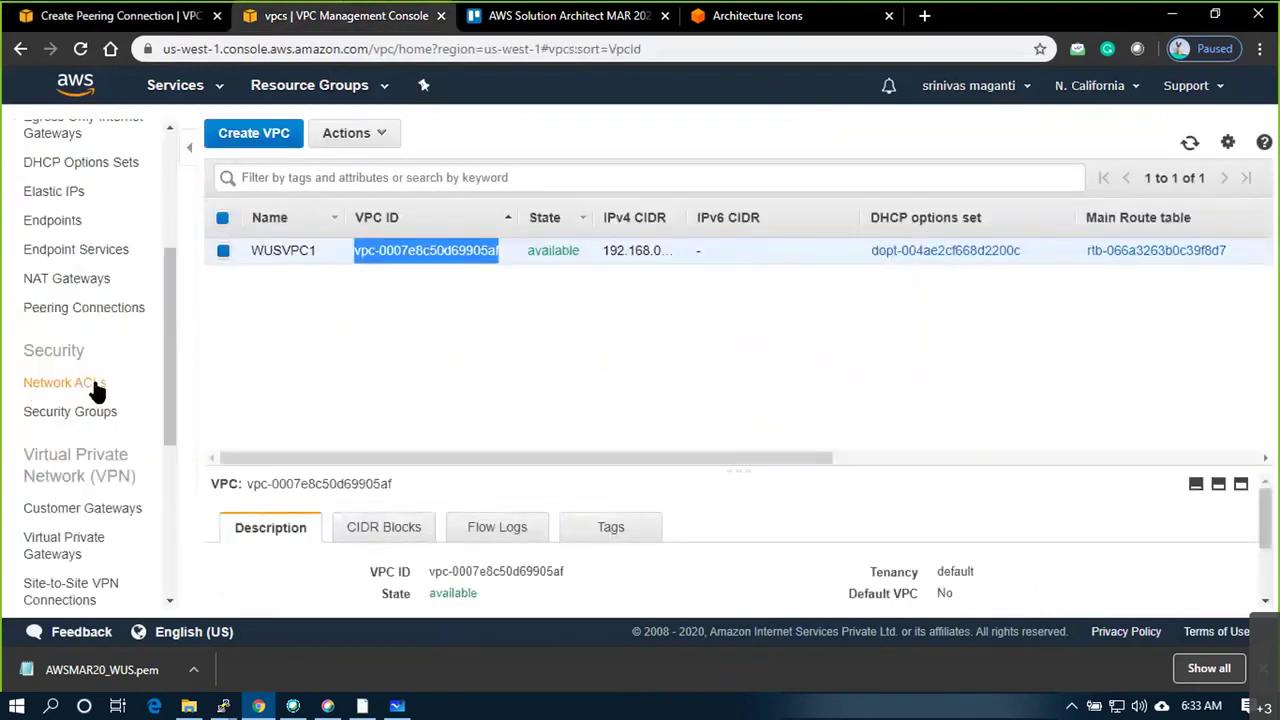
pyautogui.click(101, 309)
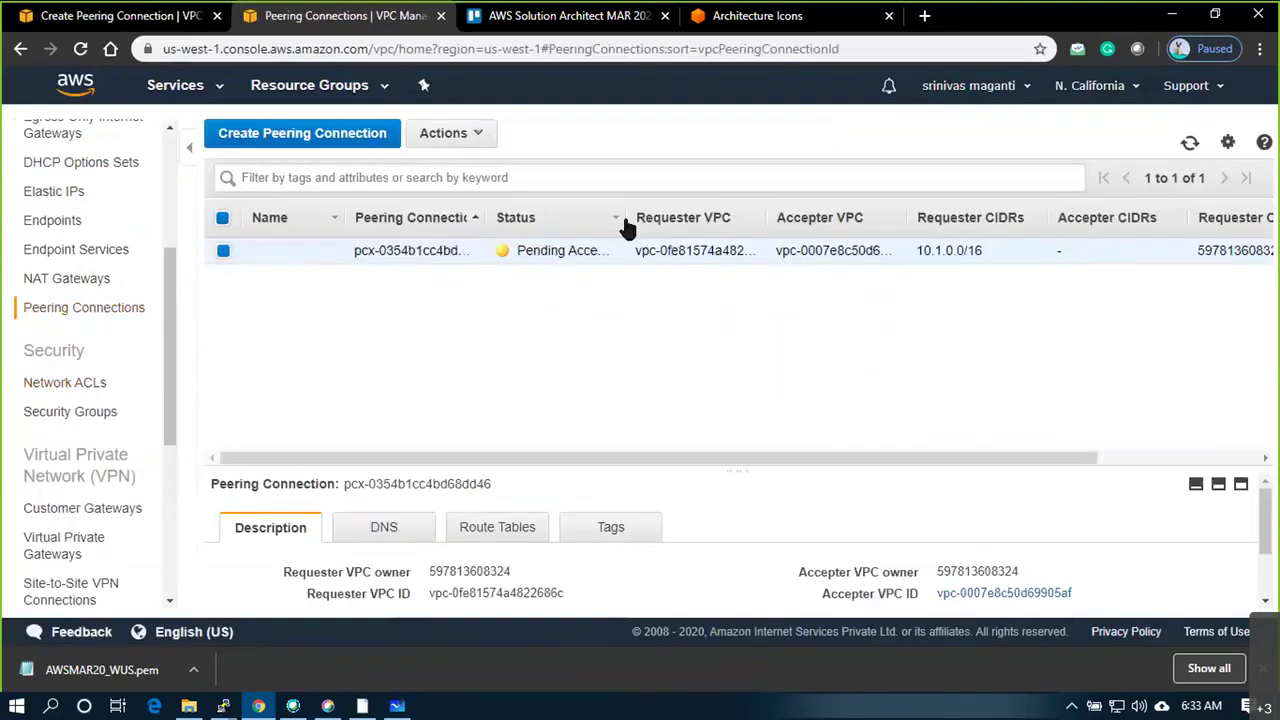
pyautogui.moveTo(626, 218); pyautogui.dragTo(660, 219)
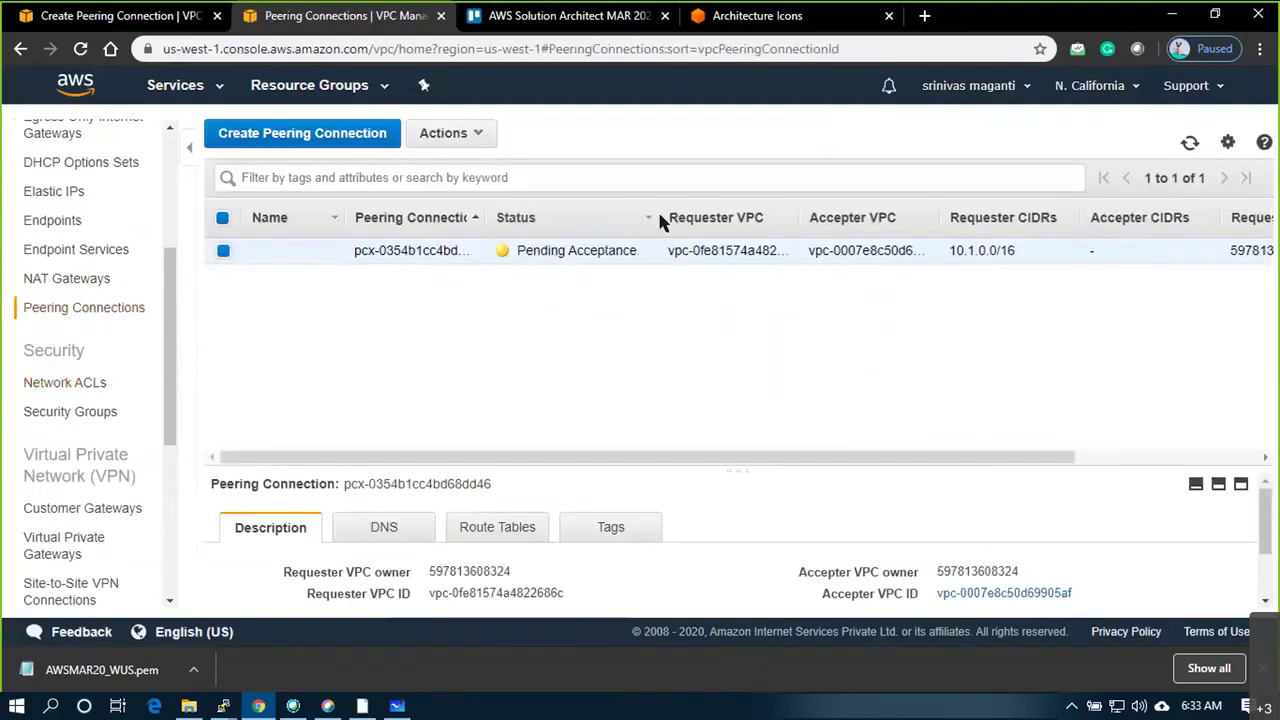
# Name the pending peering connection WUStoEUSPeering and sort the list by name in descending order
pyautogui.click(328, 252)
pyautogui.write('WUStoEUSPeering')
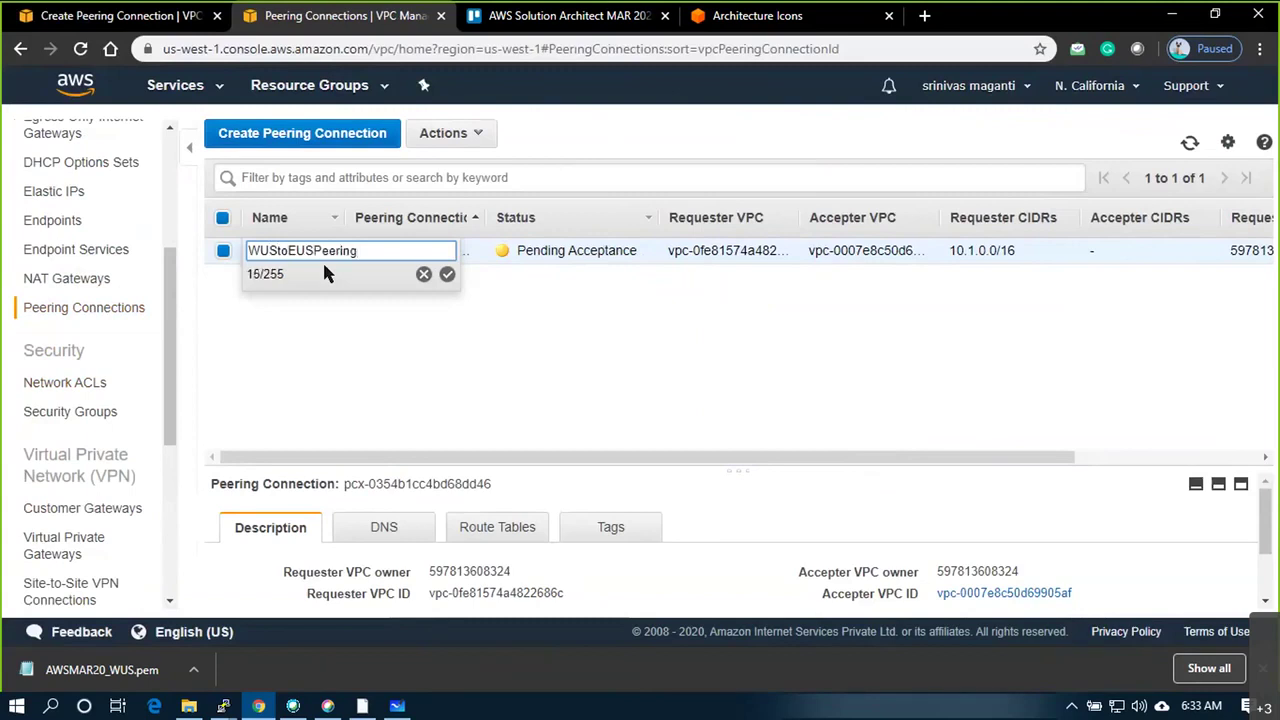
pyautogui.click(447, 274)
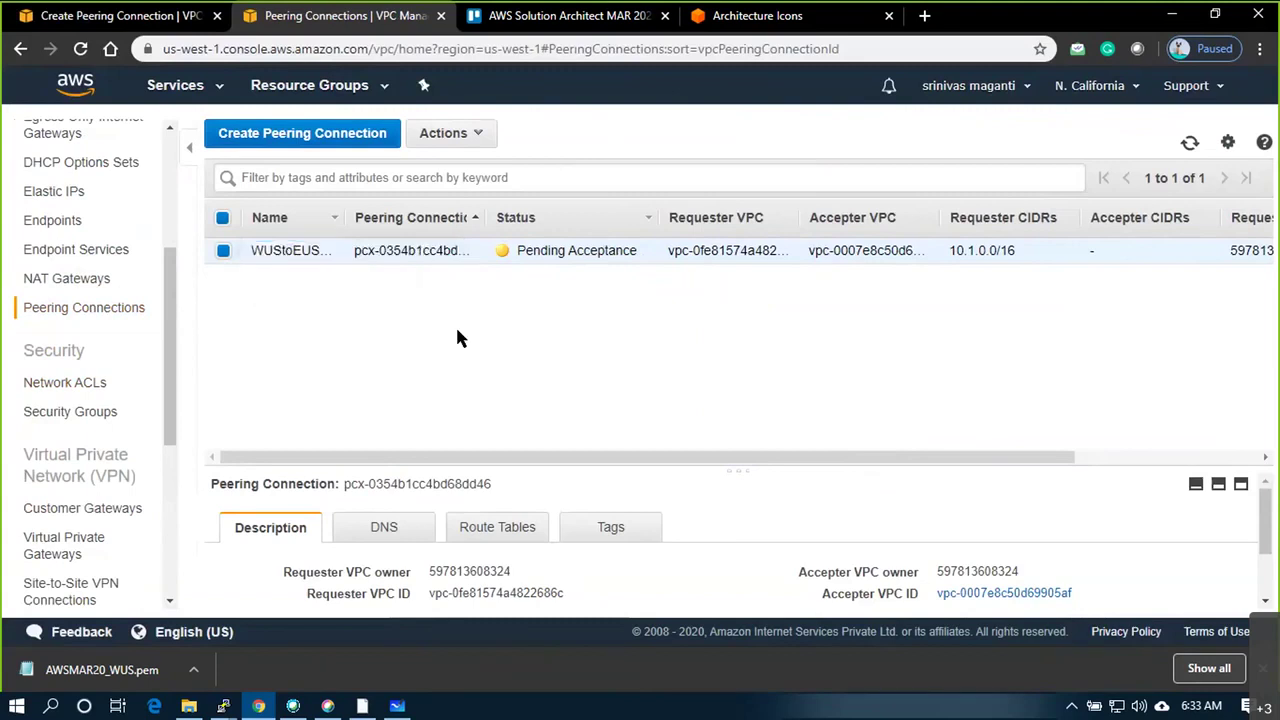
pyautogui.doubleClick(347, 222)
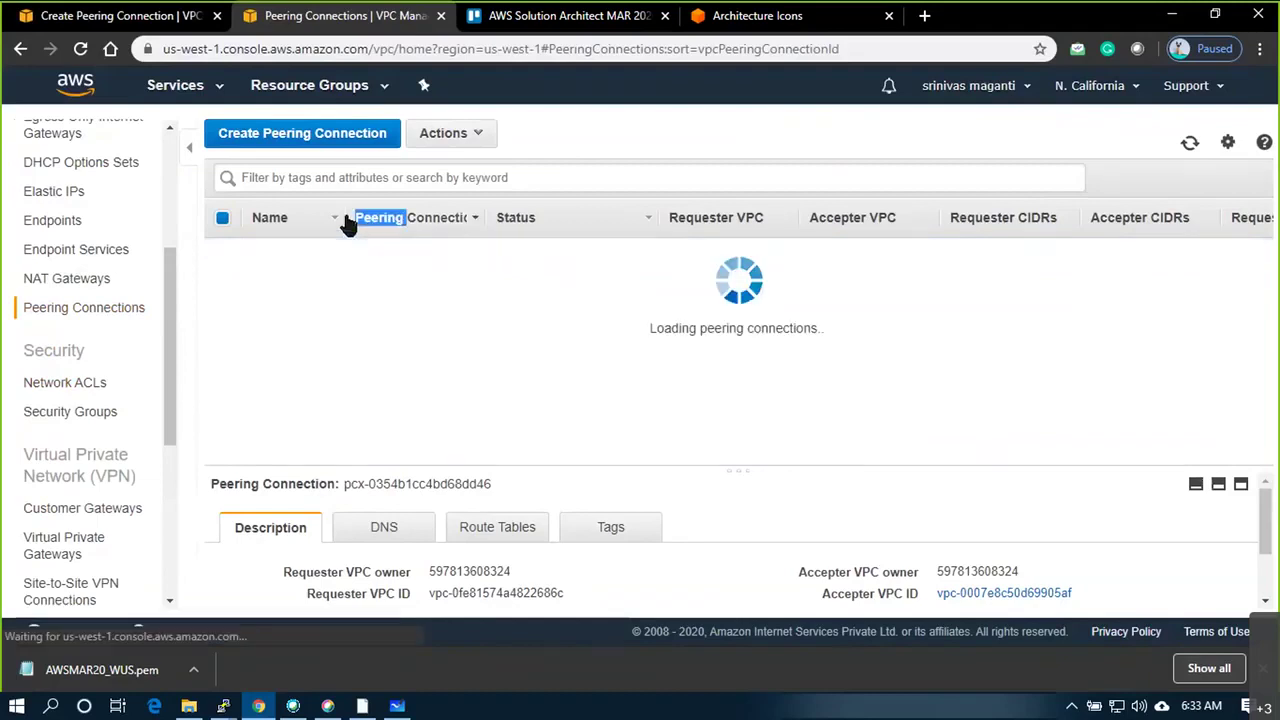
pyautogui.click(347, 222)
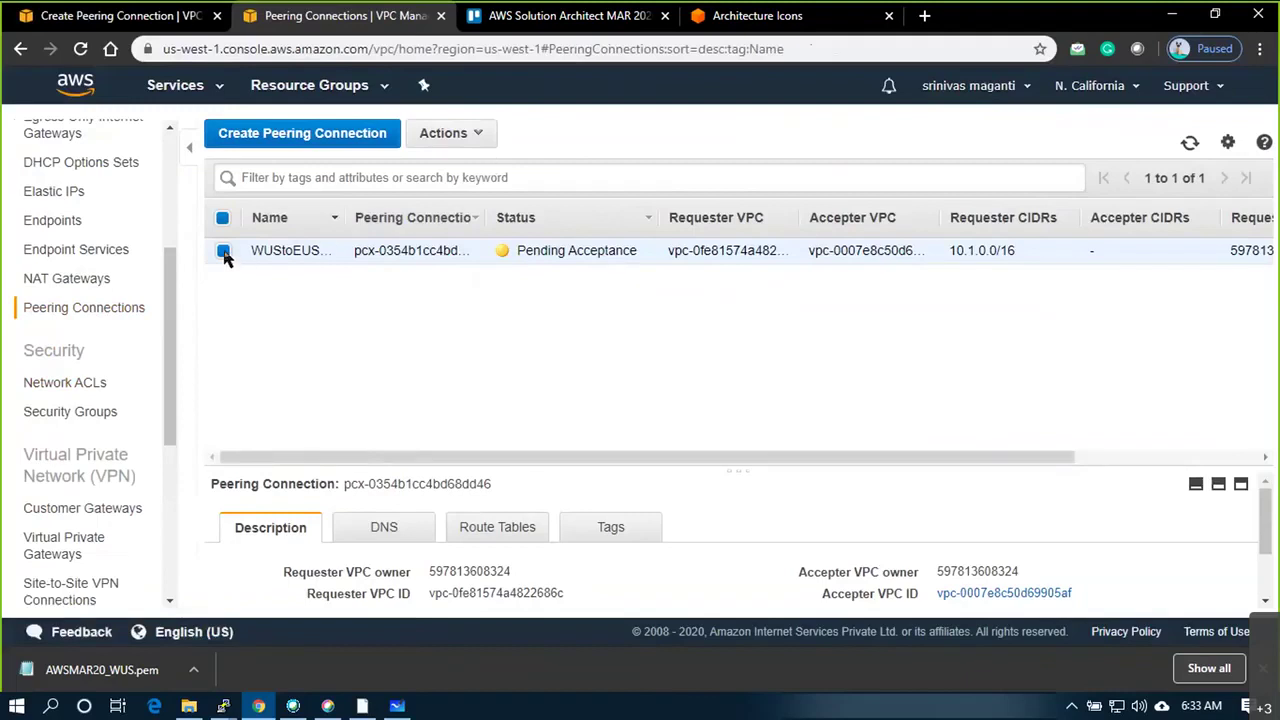
# Bring up the Accept Request confirmation for WUStoEUSPeering and check the running pings in both PuTTY sessions
pyautogui.click(474, 146)
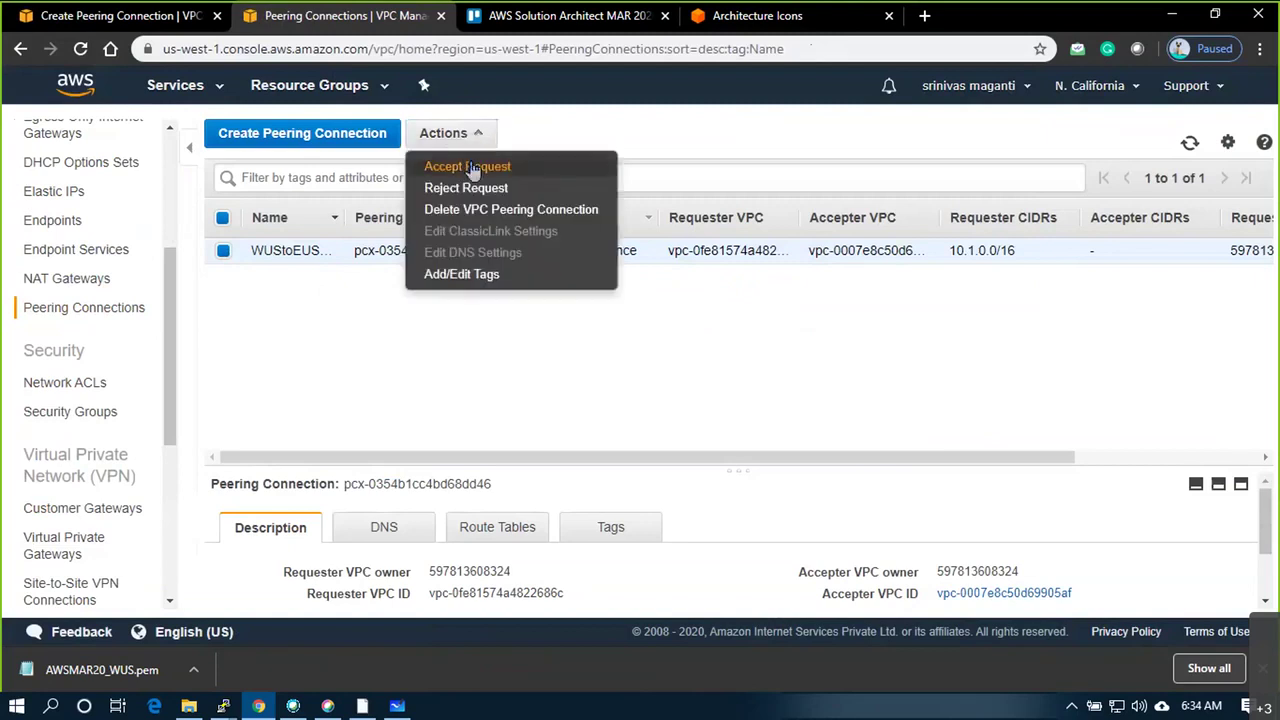
pyautogui.click(474, 168)
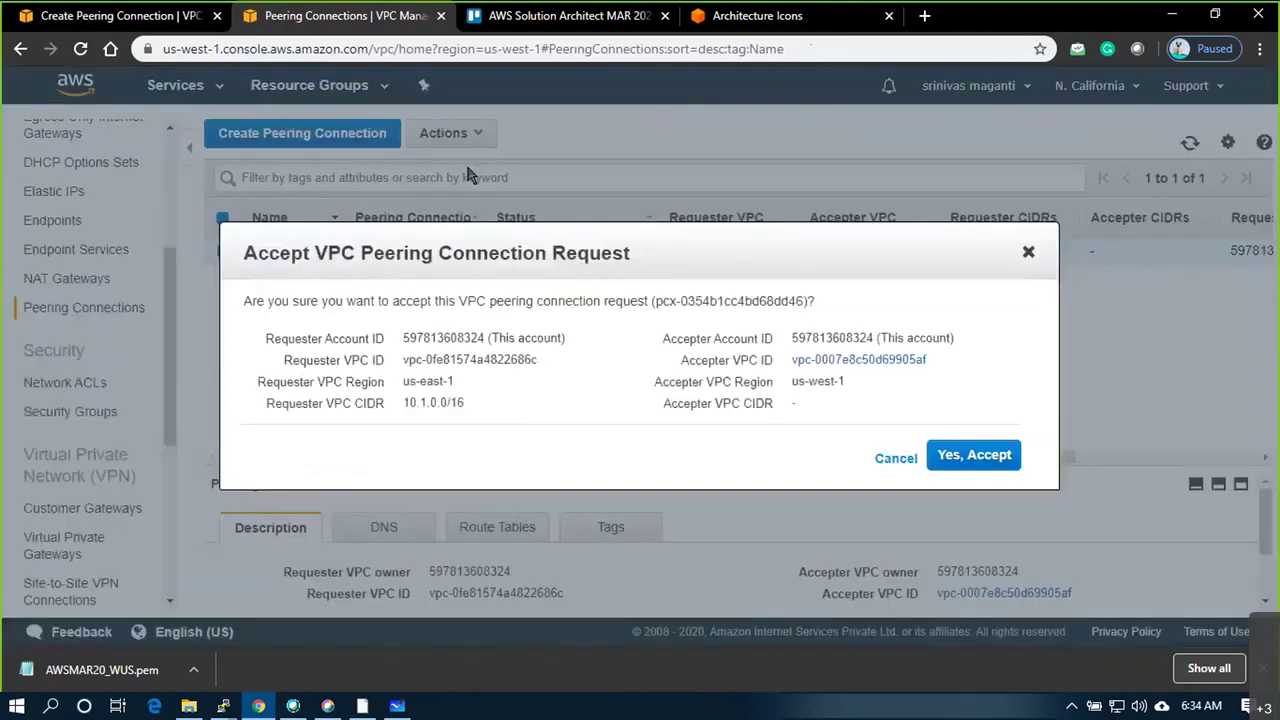
pyautogui.click(190, 706)
pyautogui.click(190, 706)
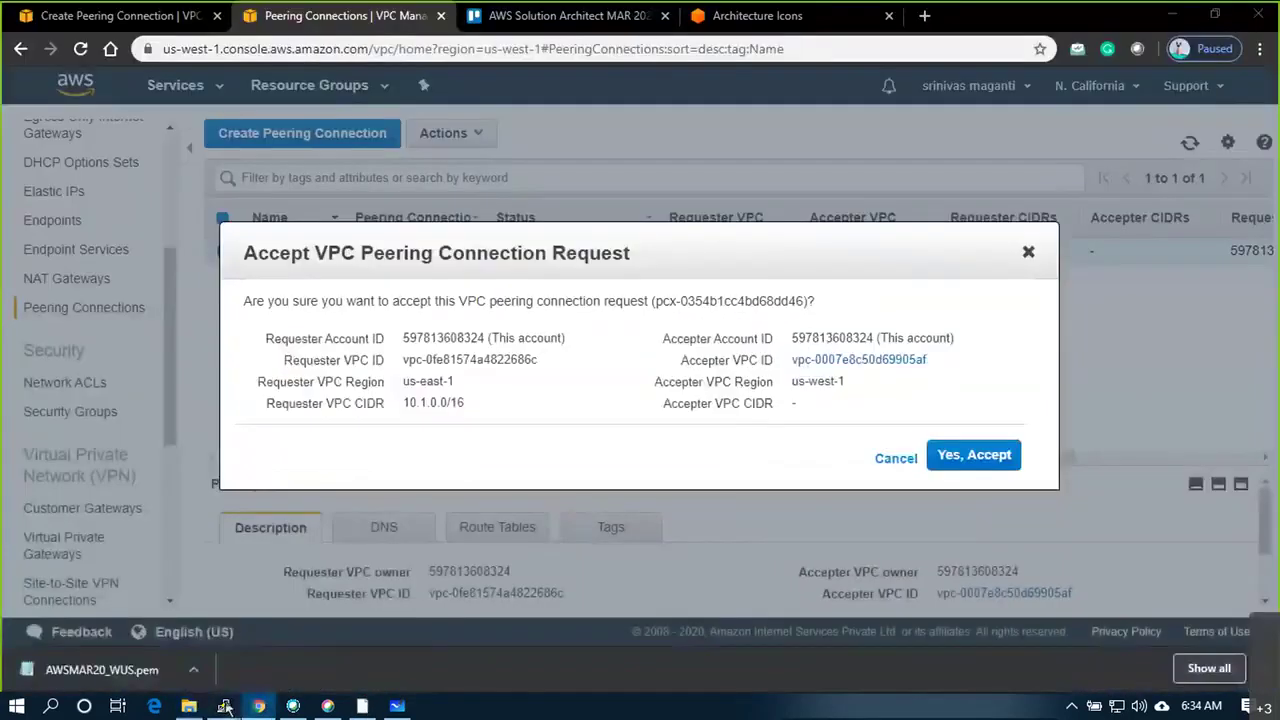
pyautogui.click(170, 655)
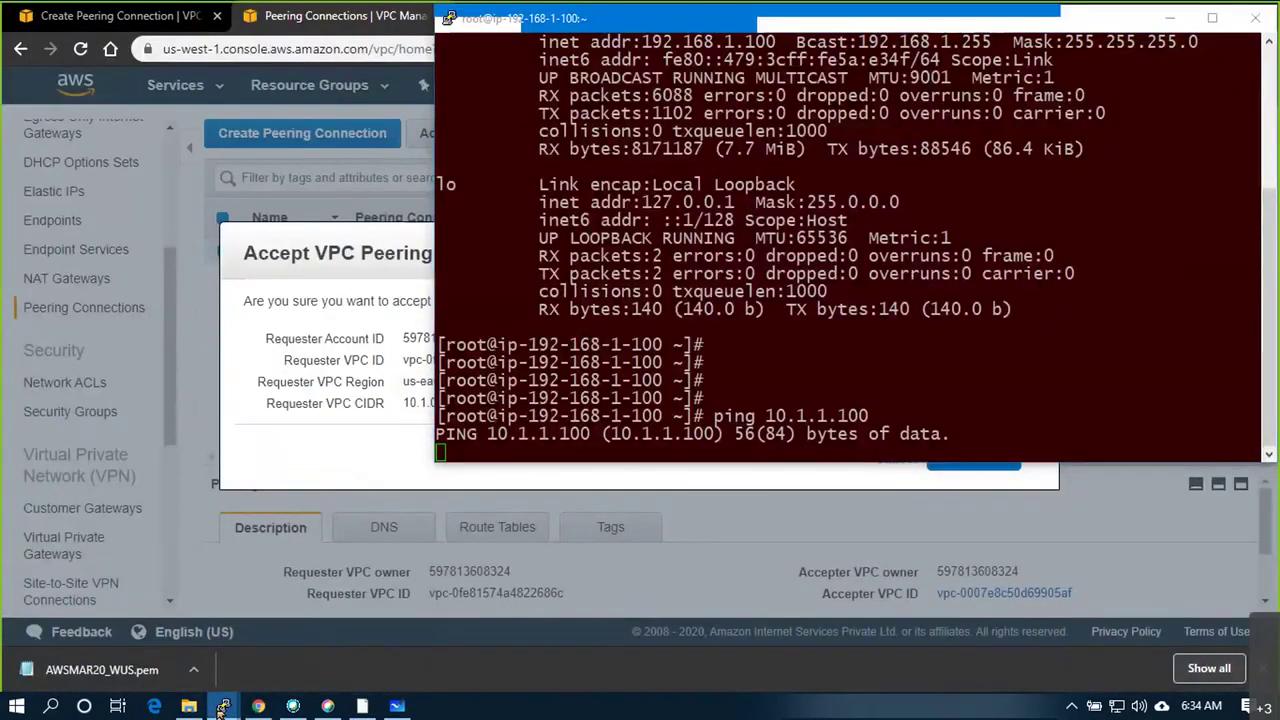
pyautogui.moveTo(223, 700)
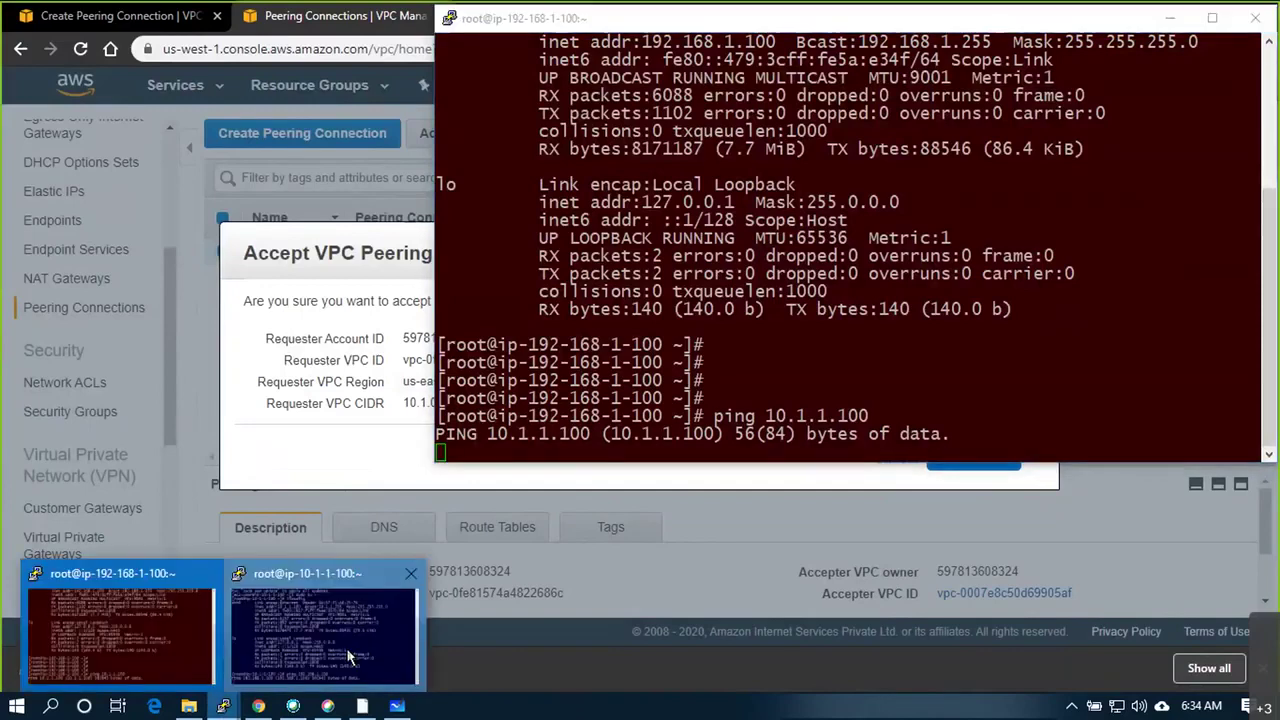
pyautogui.click(285, 630)
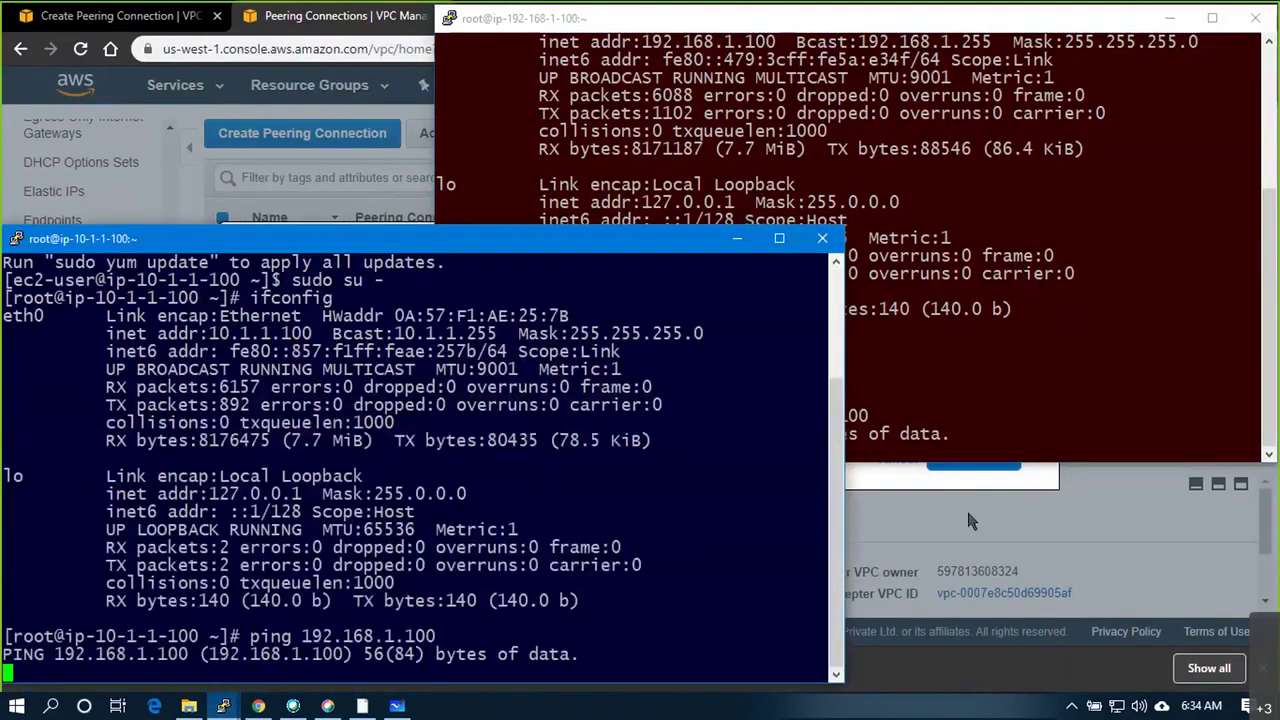
# Return to the browser, accept the VPC peering connection request and dismiss the confirmation
pyautogui.click(965, 510)
pyautogui.click(955, 460)
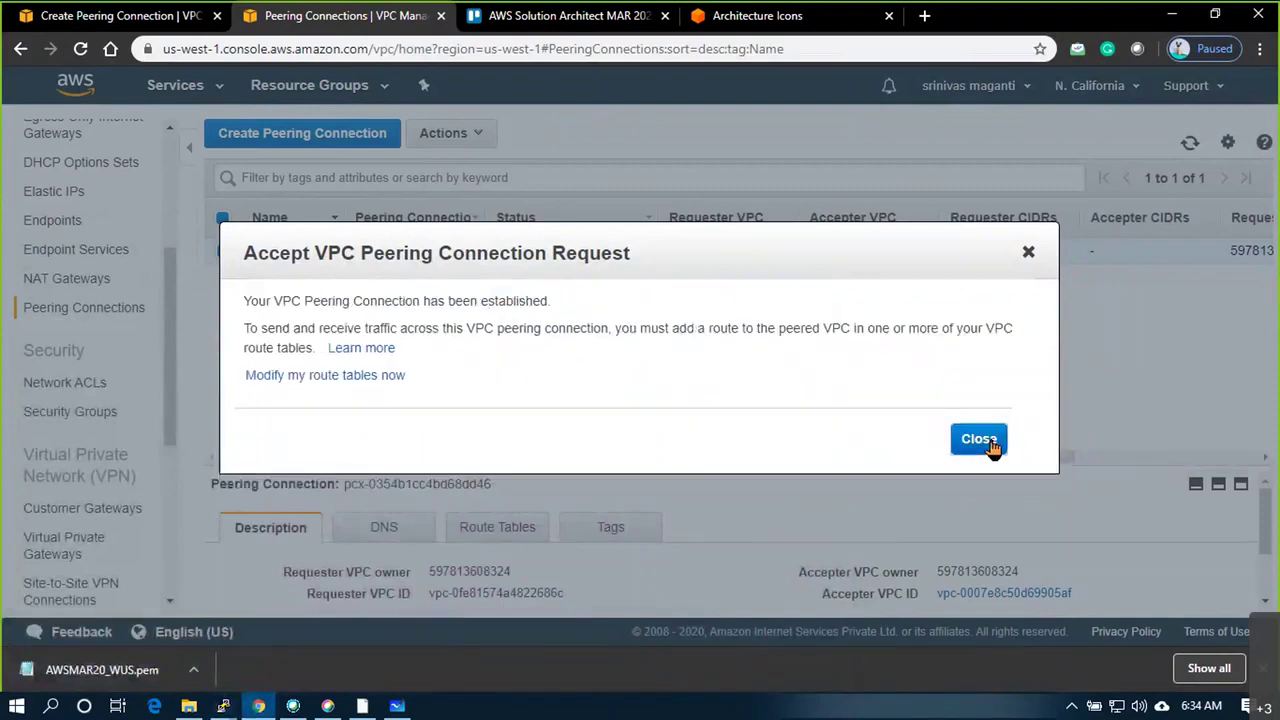
pyautogui.click(978, 440)
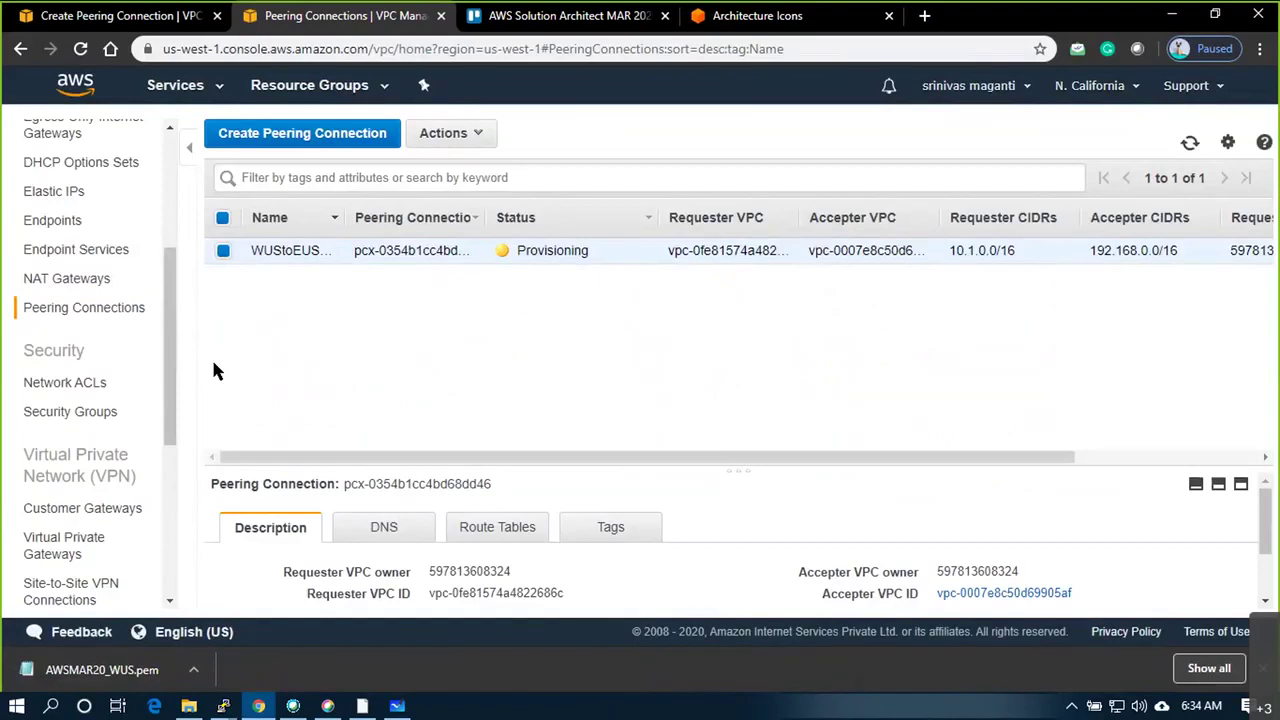
# Switch to PuTTY and show the 10.1.1.100 and 192.168.1.100 sessions together to check their pings
pyautogui.click(223, 706)
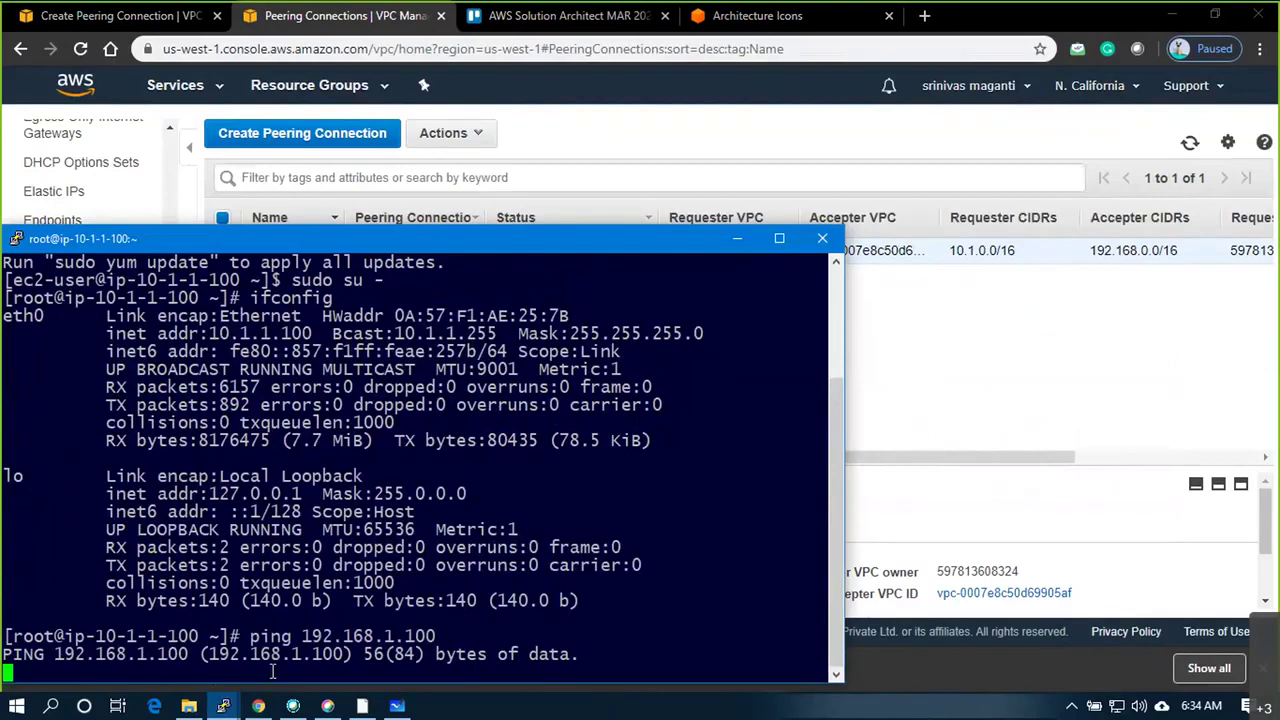
pyautogui.moveTo(223, 706)
pyautogui.click(320, 560)
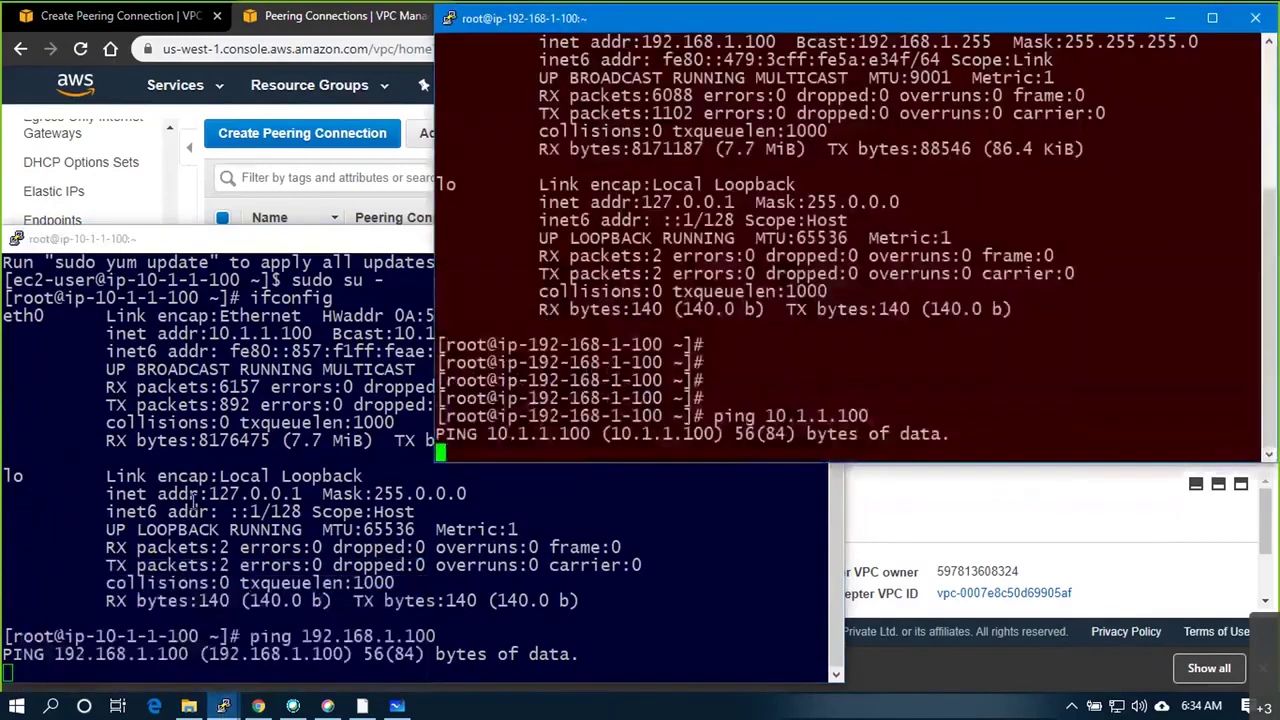
# Switch to Microsoft Whiteboard, clear the old VPC peering diagram from the canvas and draw a large black square on its left half
pyautogui.click(275, 470)
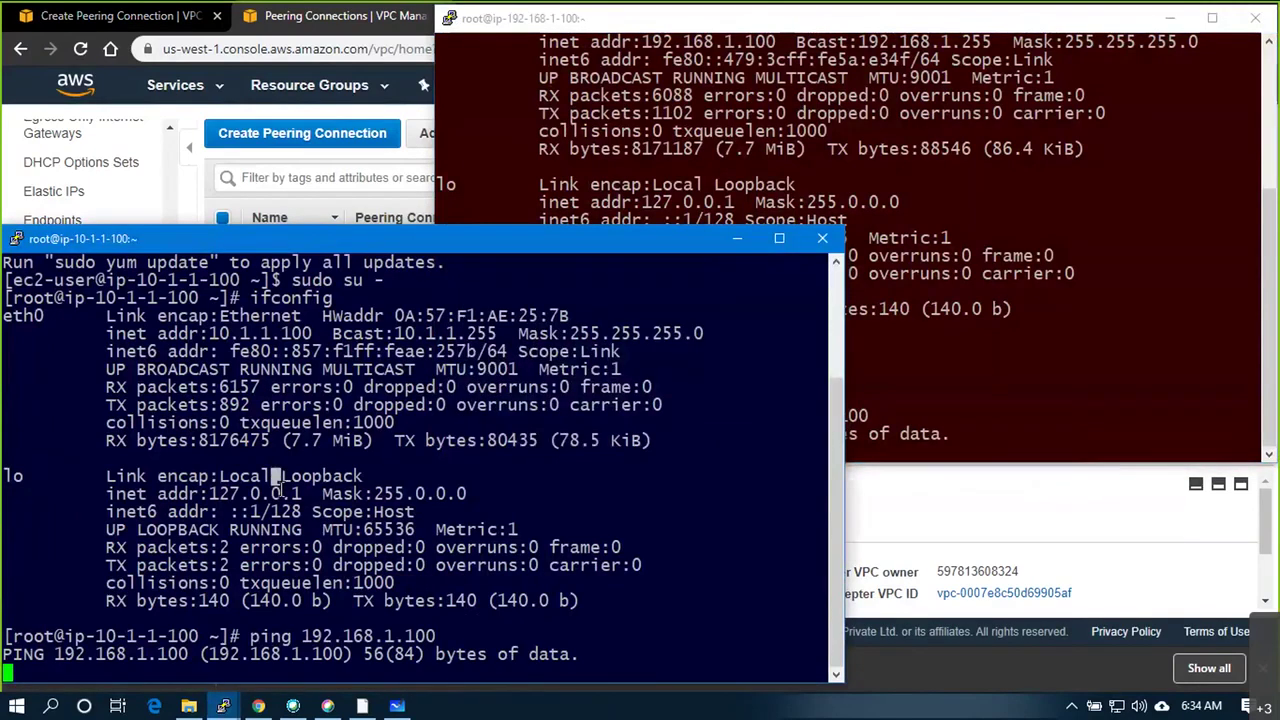
pyautogui.hotkey('alt', 'Tab')
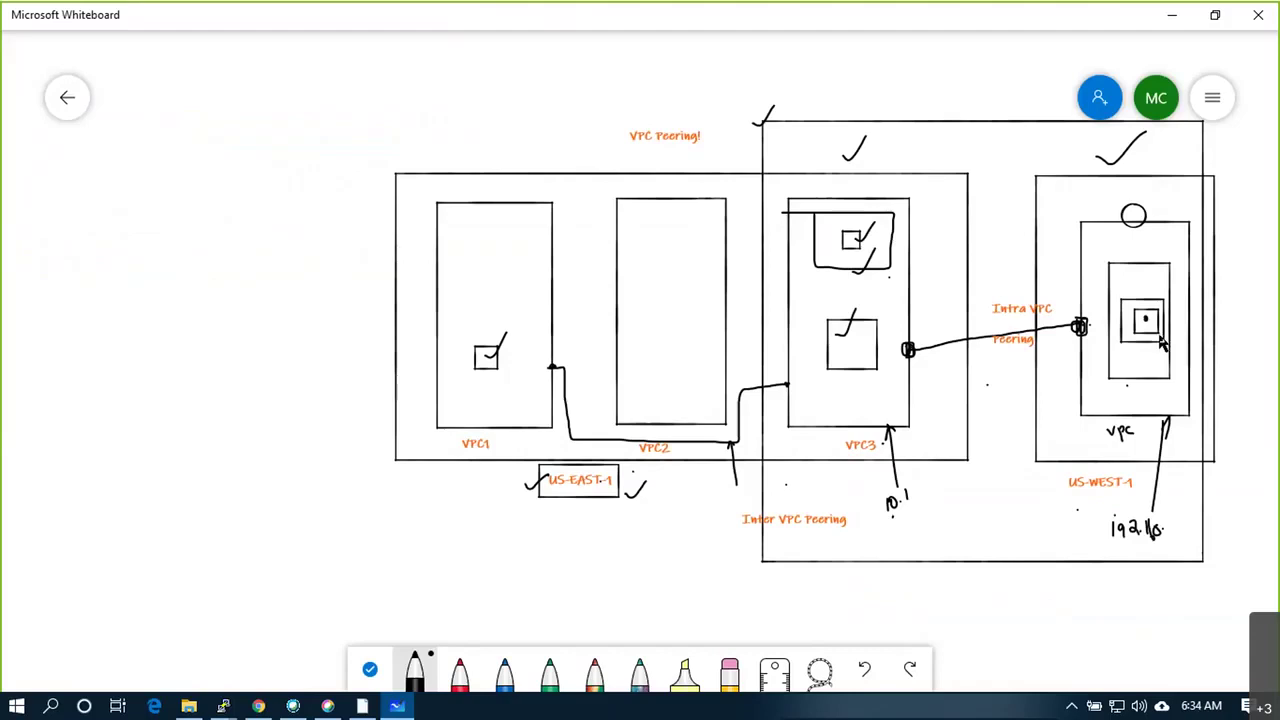
pyautogui.click(1212, 97)
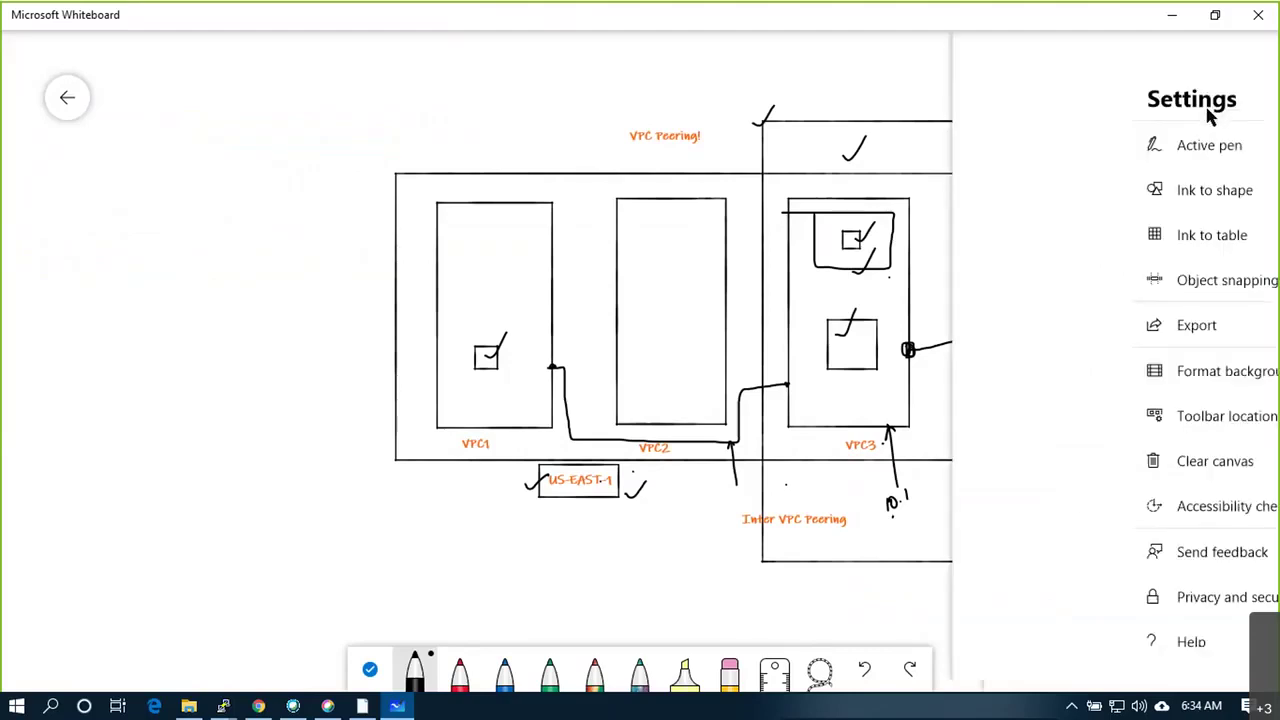
pyautogui.click(978, 463)
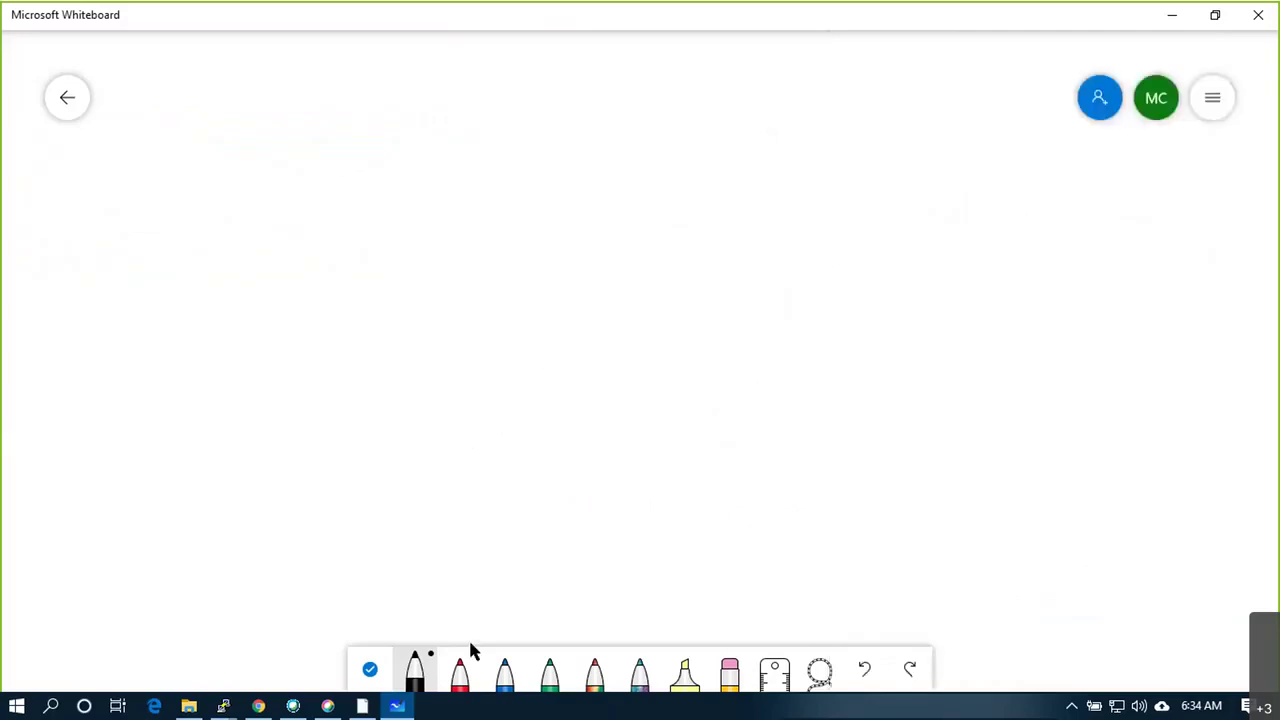
pyautogui.click(410, 655)
pyautogui.moveTo(198, 132)
pyautogui.mouseDown()
pyautogui.moveTo(176, 461)
pyautogui.moveTo(486, 565)
pyautogui.moveTo(601, 280)
pyautogui.moveTo(600, 148)
pyautogui.moveTo(186, 134)
pyautogui.mouseUp()
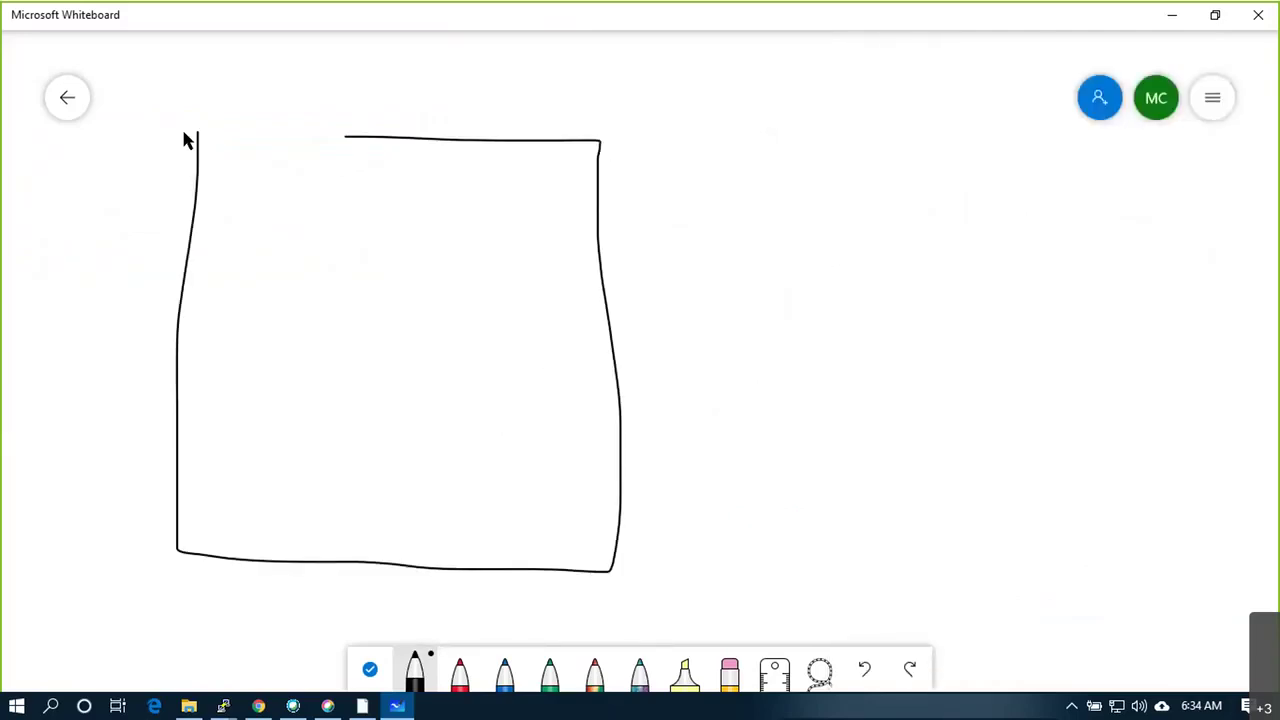
pyautogui.moveTo(764, 143)
pyautogui.mouseDown()
pyautogui.moveTo(760, 543)
pyautogui.moveTo(1014, 551)
pyautogui.moveTo(1148, 514)
pyautogui.moveTo(1169, 143)
pyautogui.moveTo(843, 146)
pyautogui.mouseUp()
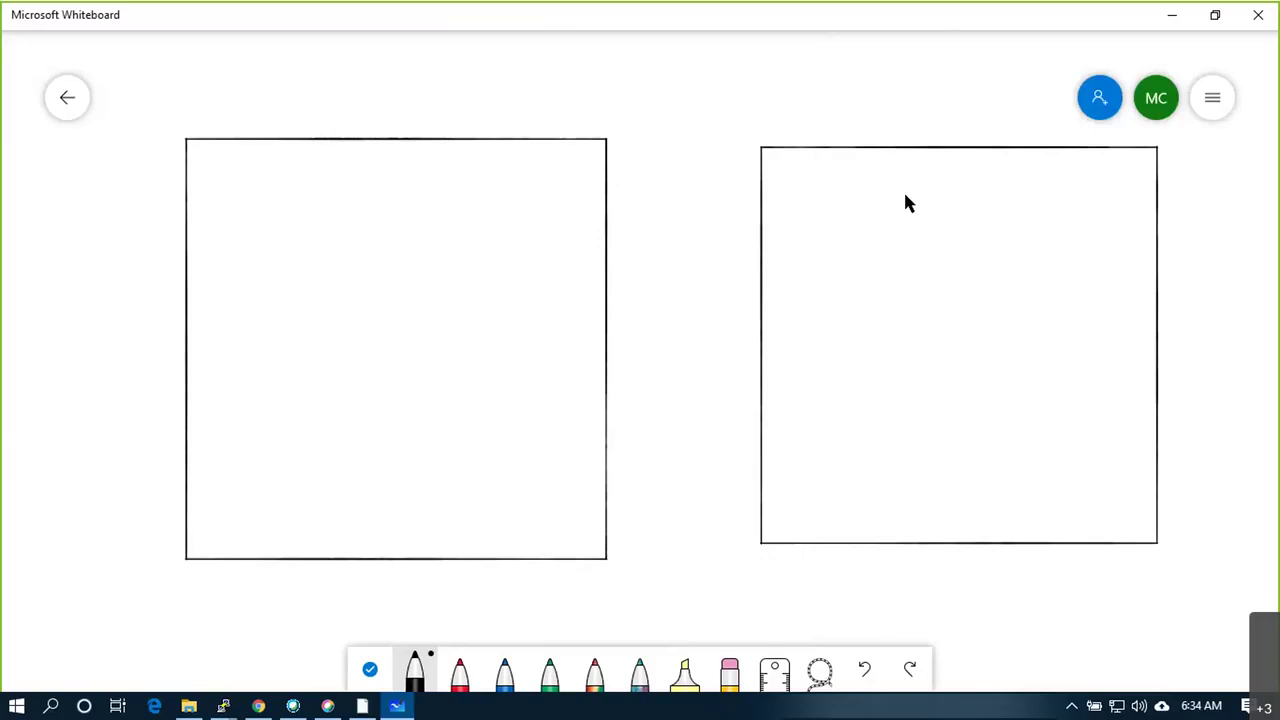
pyautogui.hotkey('ctrl', 'z')
pyautogui.hotkey('ctrl', 'z')
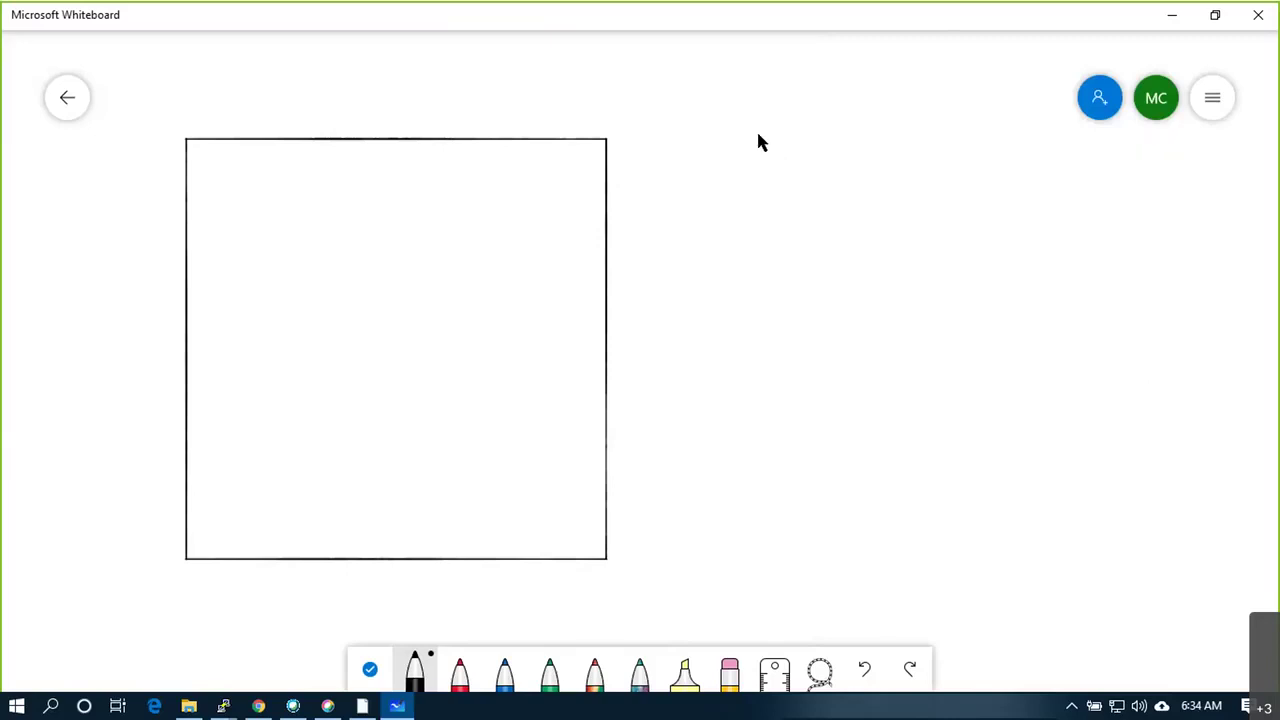
# Draw a large black square on the right half of the canvas and a red square inside each black square
pyautogui.moveTo(762, 127); pyautogui.dragTo(762, 485)
pyautogui.moveTo(762, 538)
pyautogui.mouseDown()
pyautogui.moveTo(1094, 562)
pyautogui.moveTo(1180, 337)
pyautogui.moveTo(1180, 149)
pyautogui.moveTo(772, 140)
pyautogui.mouseUp()
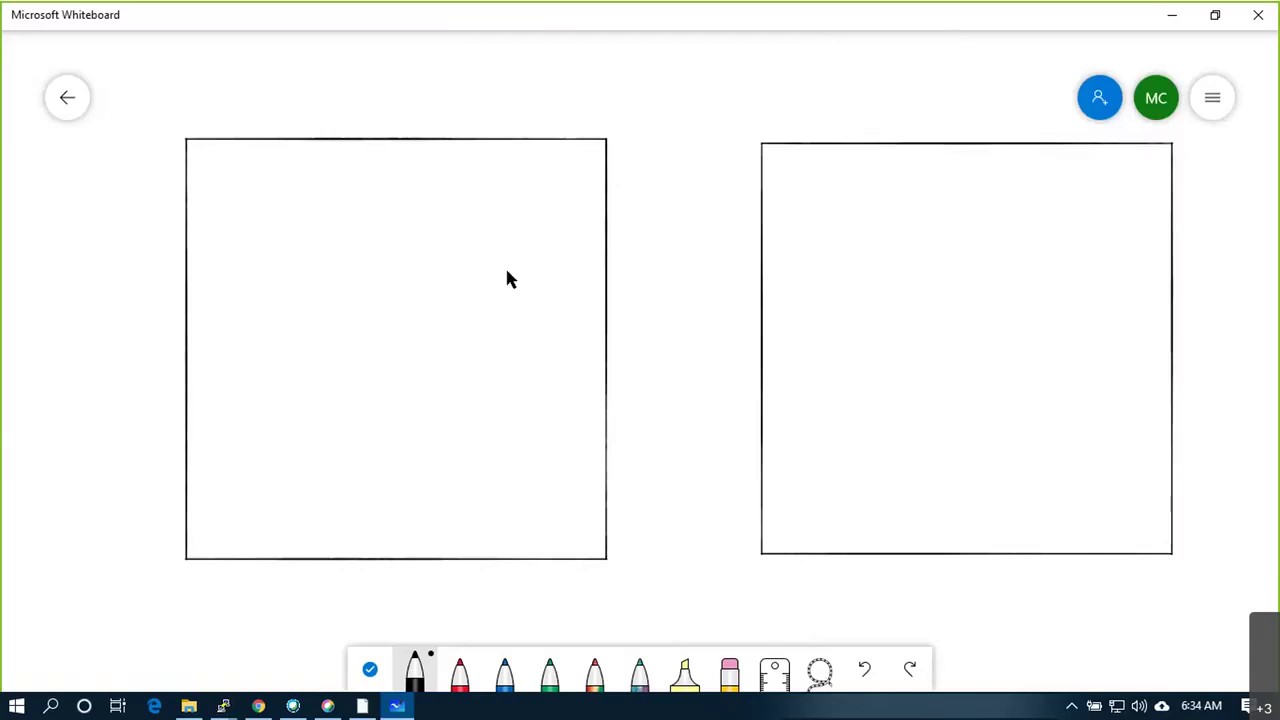
pyautogui.click(459, 670)
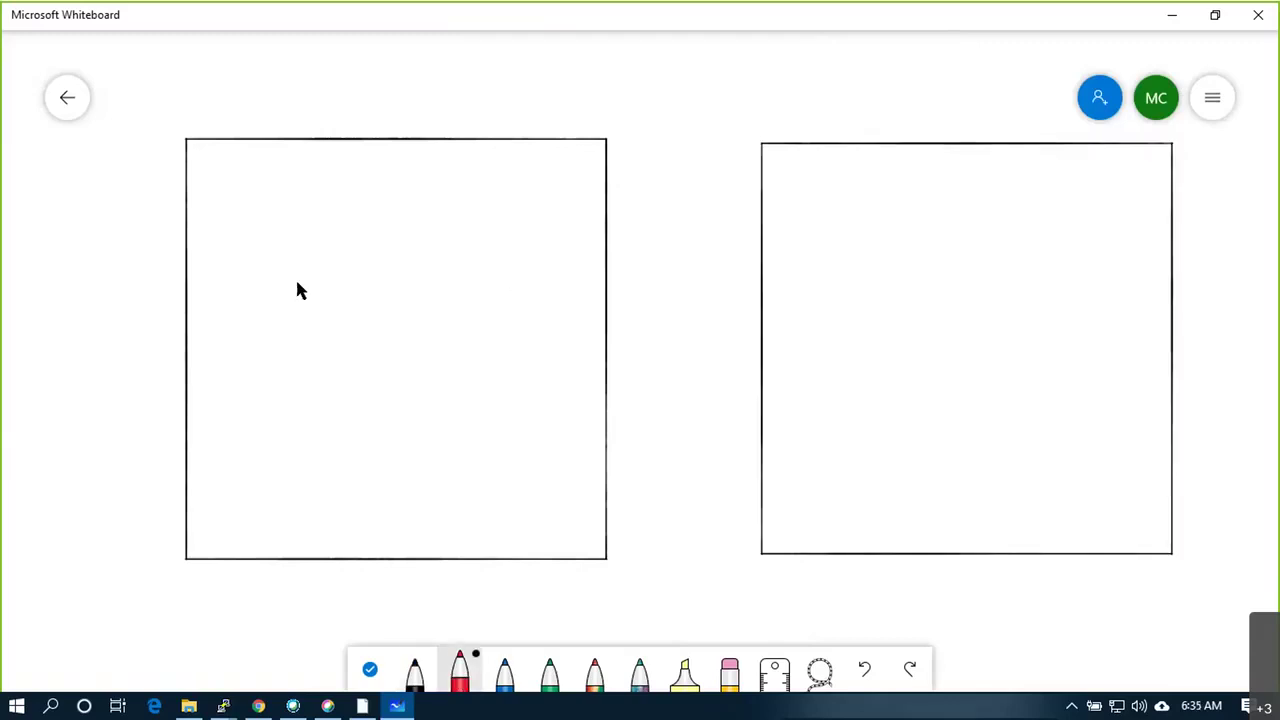
pyautogui.moveTo(238, 180)
pyautogui.mouseDown()
pyautogui.moveTo(229, 469)
pyautogui.moveTo(317, 506)
pyautogui.moveTo(500, 494)
pyautogui.moveTo(517, 180)
pyautogui.moveTo(262, 180)
pyautogui.mouseUp()
pyautogui.moveTo(850, 191); pyautogui.dragTo(838, 436)
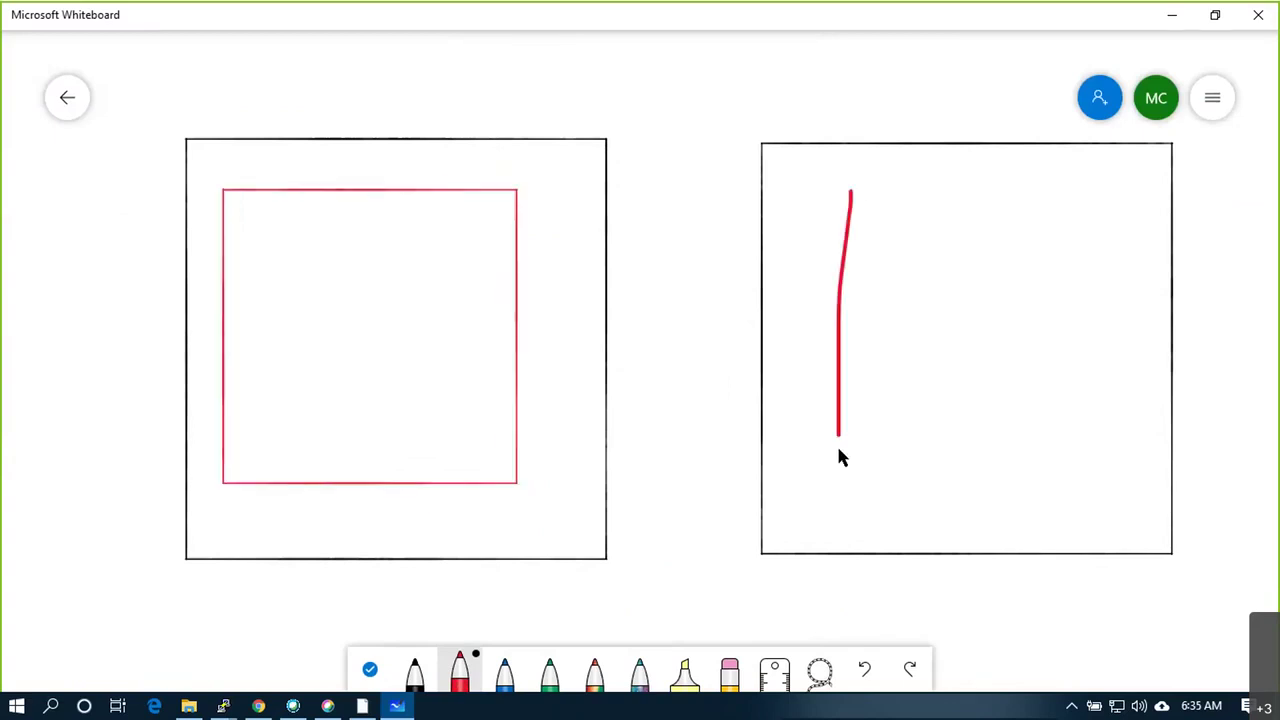
pyautogui.moveTo(1105, 515)
pyautogui.mouseDown()
pyautogui.moveTo(1143, 394)
pyautogui.moveTo(1143, 203)
pyautogui.moveTo(850, 191)
pyautogui.mouseUp()
# Draw a small blue square inside each of the two red squares
pyautogui.click(503, 668)
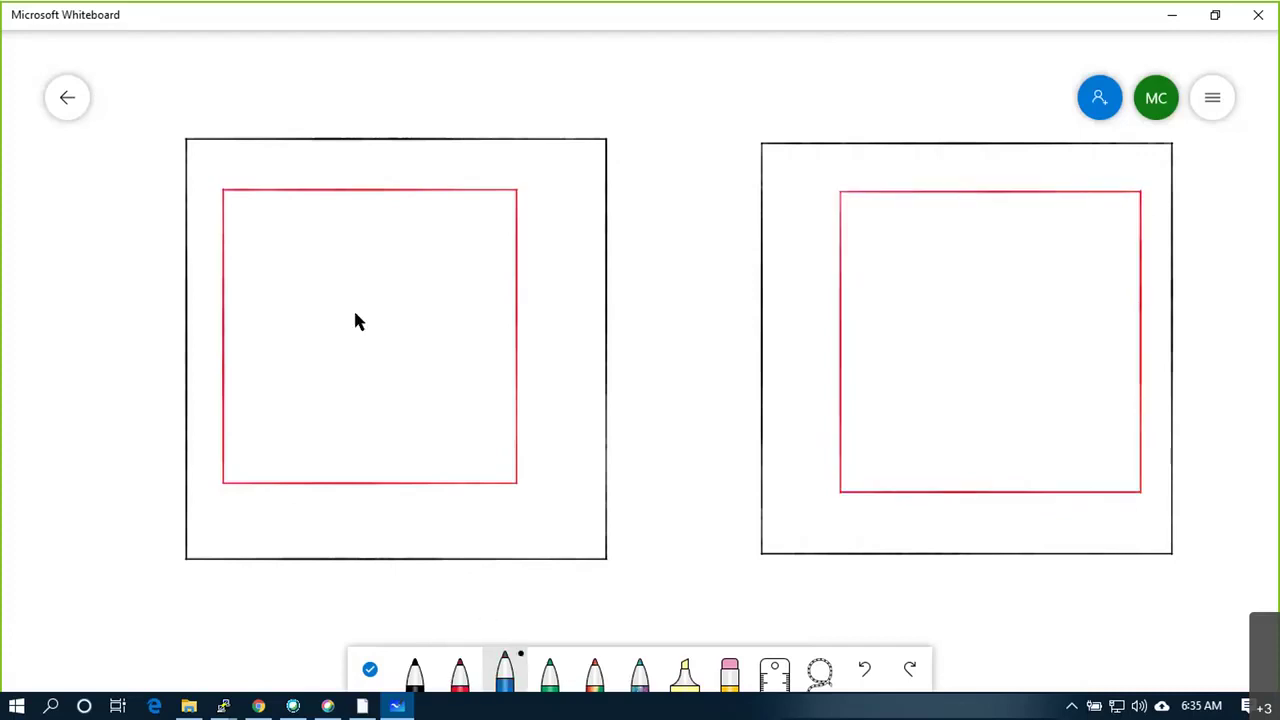
pyautogui.moveTo(343, 368)
pyautogui.mouseDown()
pyautogui.moveTo(411, 300)
pyautogui.moveTo(328, 286)
pyautogui.mouseUp()
pyautogui.moveTo(967, 277)
pyautogui.mouseDown()
pyautogui.moveTo(973, 365)
pyautogui.moveTo(1044, 330)
pyautogui.moveTo(1047, 280)
pyautogui.moveTo(968, 281)
pyautogui.mouseUp()
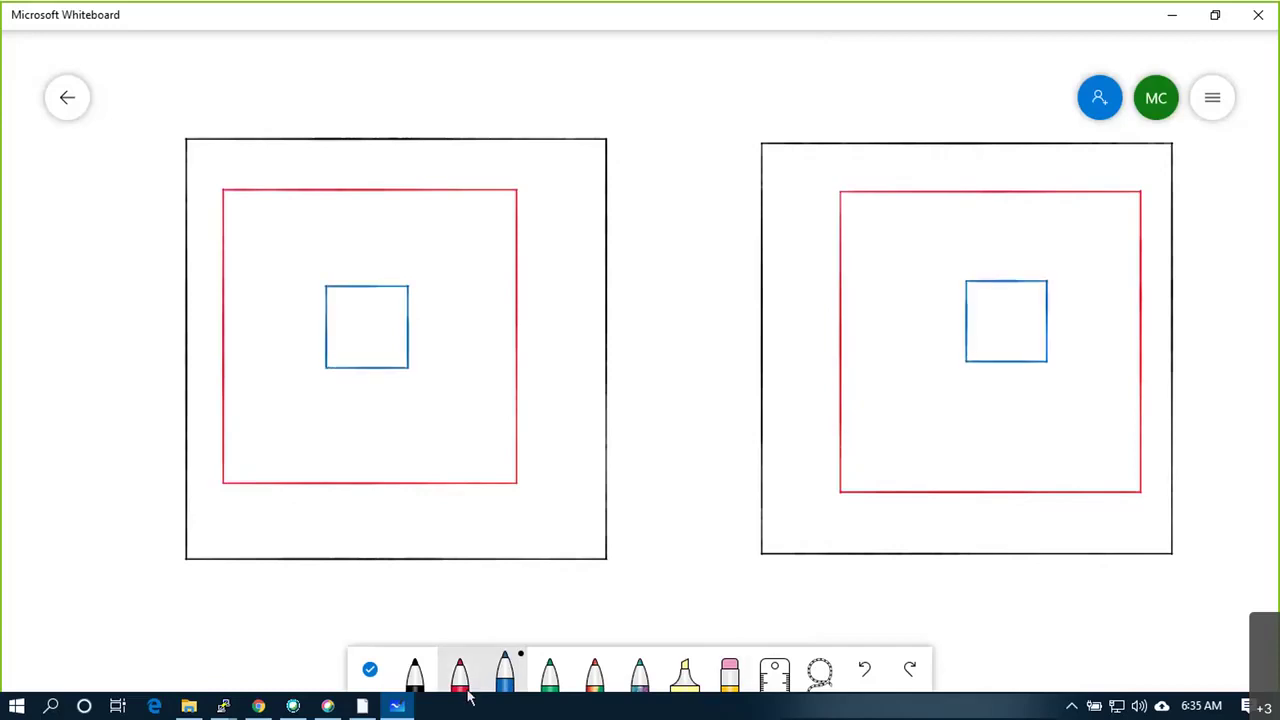
# Draw a small black circle on the upper edge of each large black square
pyautogui.click(415, 672)
pyautogui.moveTo(400, 114)
pyautogui.mouseDown()
pyautogui.moveTo(366, 143)
pyautogui.moveTo(417, 160)
pyautogui.moveTo(429, 118)
pyautogui.moveTo(400, 118)
pyautogui.mouseUp()
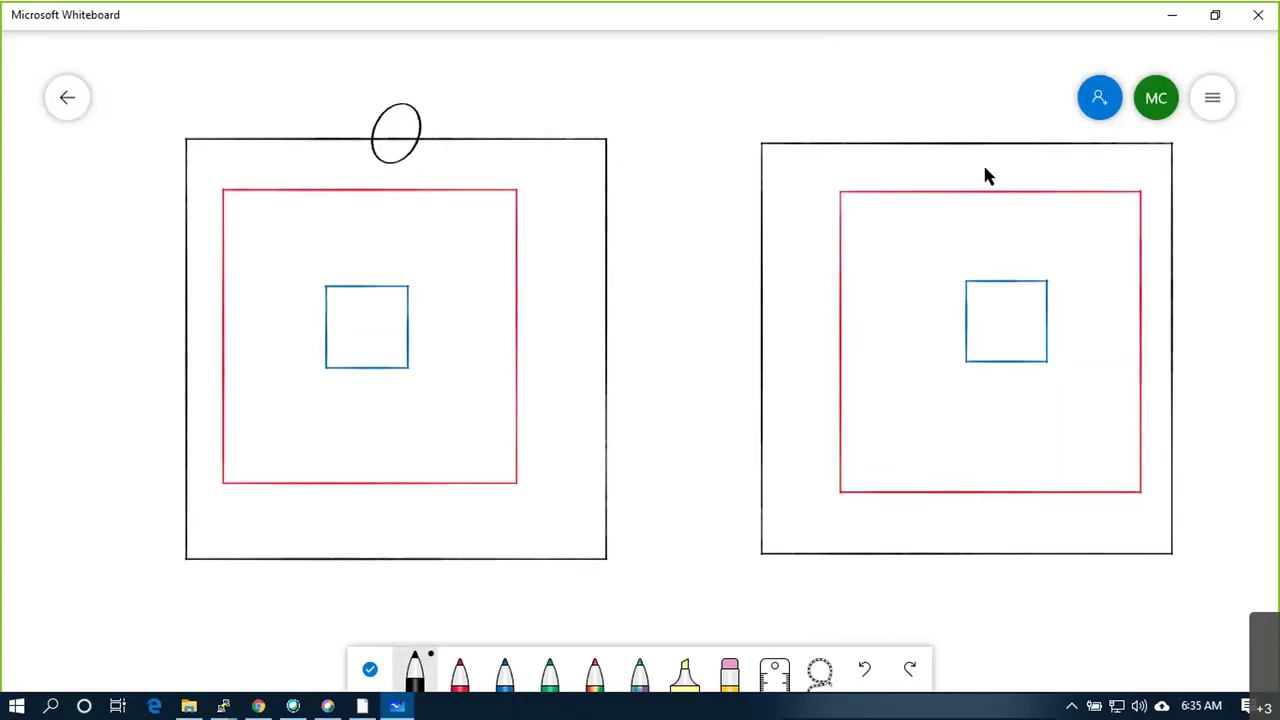
pyautogui.moveTo(968, 160)
pyautogui.mouseDown()
pyautogui.moveTo(1000, 129)
pyautogui.moveTo(993, 116)
pyautogui.mouseUp()
pyautogui.moveTo(503, 340)
pyautogui.mouseDown()
pyautogui.moveTo(549, 334)
pyautogui.moveTo(537, 331)
pyautogui.mouseUp()
pyautogui.hotkey('ctrl', 'z')
# Draw an inbound arrow for each diagram, running from outside through the circle on the upper edge to the blue square
pyautogui.moveTo(382, 288)
pyautogui.mouseDown()
pyautogui.moveTo(397, 176)
pyautogui.moveTo(354, 120)
pyautogui.moveTo(249, 117)
pyautogui.mouseUp()
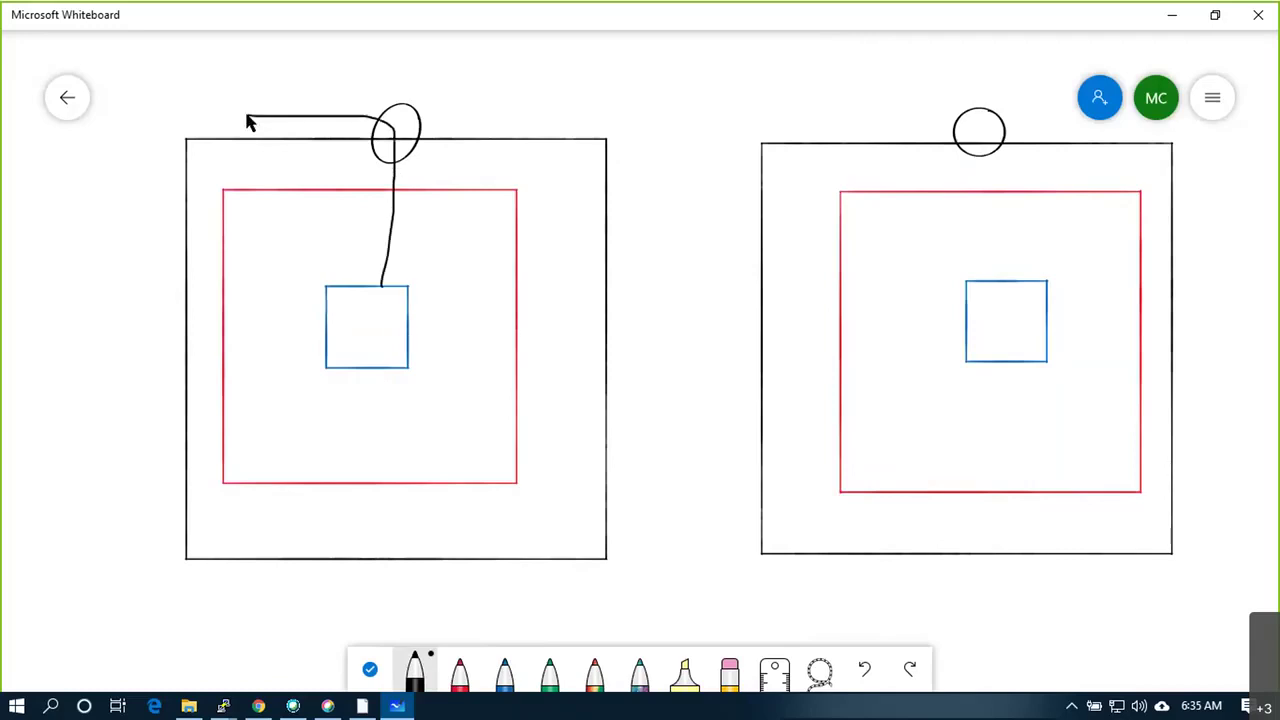
pyautogui.moveTo(347, 105); pyautogui.dragTo(349, 126)
pyautogui.moveTo(870, 111)
pyautogui.mouseDown()
pyautogui.moveTo(963, 120)
pyautogui.moveTo(1000, 188)
pyautogui.mouseUp()
pyautogui.moveTo(1003, 245); pyautogui.dragTo(1003, 286)
pyautogui.moveTo(940, 107)
pyautogui.mouseDown()
pyautogui.moveTo(948, 120)
pyautogui.moveTo(932, 126)
pyautogui.mouseUp()
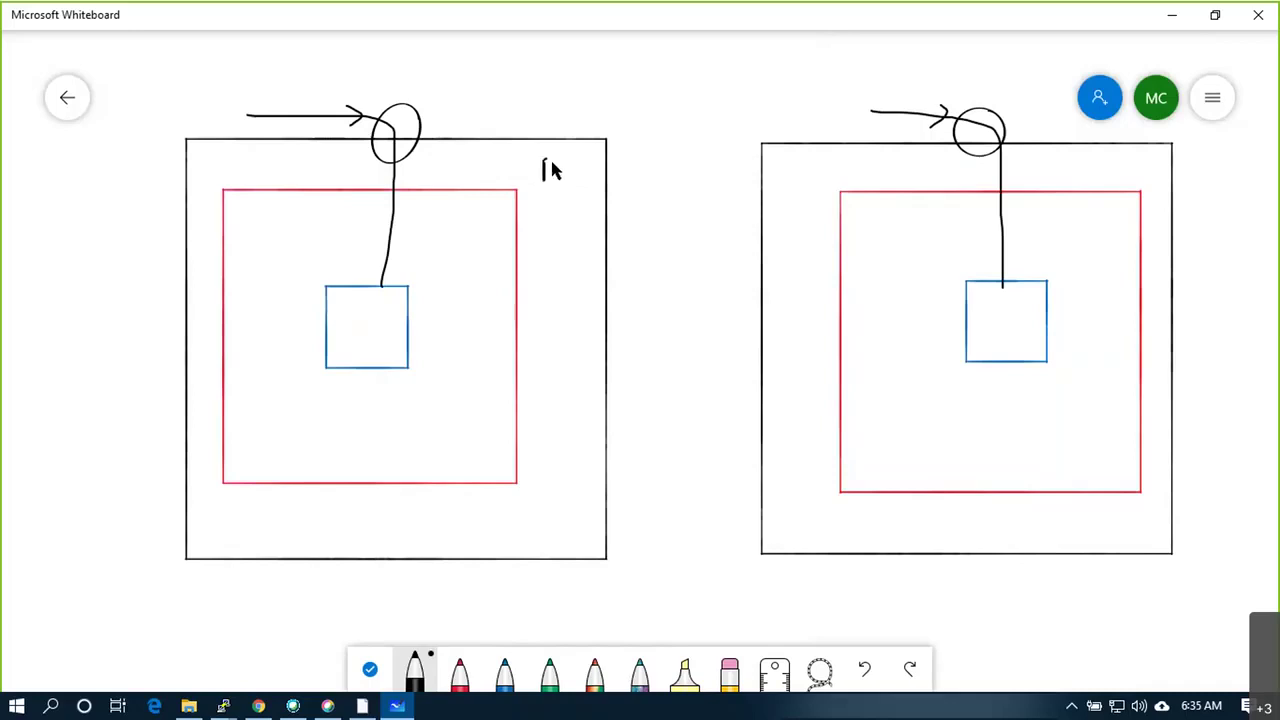
# Write RT inside a small box in the inner upper corner of each large black square
pyautogui.moveTo(558, 157); pyautogui.dragTo(579, 156)
pyautogui.moveTo(568, 157)
pyautogui.mouseDown()
pyautogui.moveTo(567, 176)
pyautogui.moveTo(584, 150)
pyautogui.mouseUp()
pyautogui.moveTo(534, 200); pyautogui.dragTo(528, 151)
pyautogui.moveTo(779, 166); pyautogui.dragTo(779, 185)
pyautogui.moveTo(780, 167)
pyautogui.mouseDown()
pyautogui.moveTo(791, 185)
pyautogui.moveTo(805, 167)
pyautogui.mouseUp()
pyautogui.moveTo(799, 167)
pyautogui.mouseDown()
pyautogui.moveTo(799, 180)
pyautogui.moveTo(766, 156)
pyautogui.mouseUp()
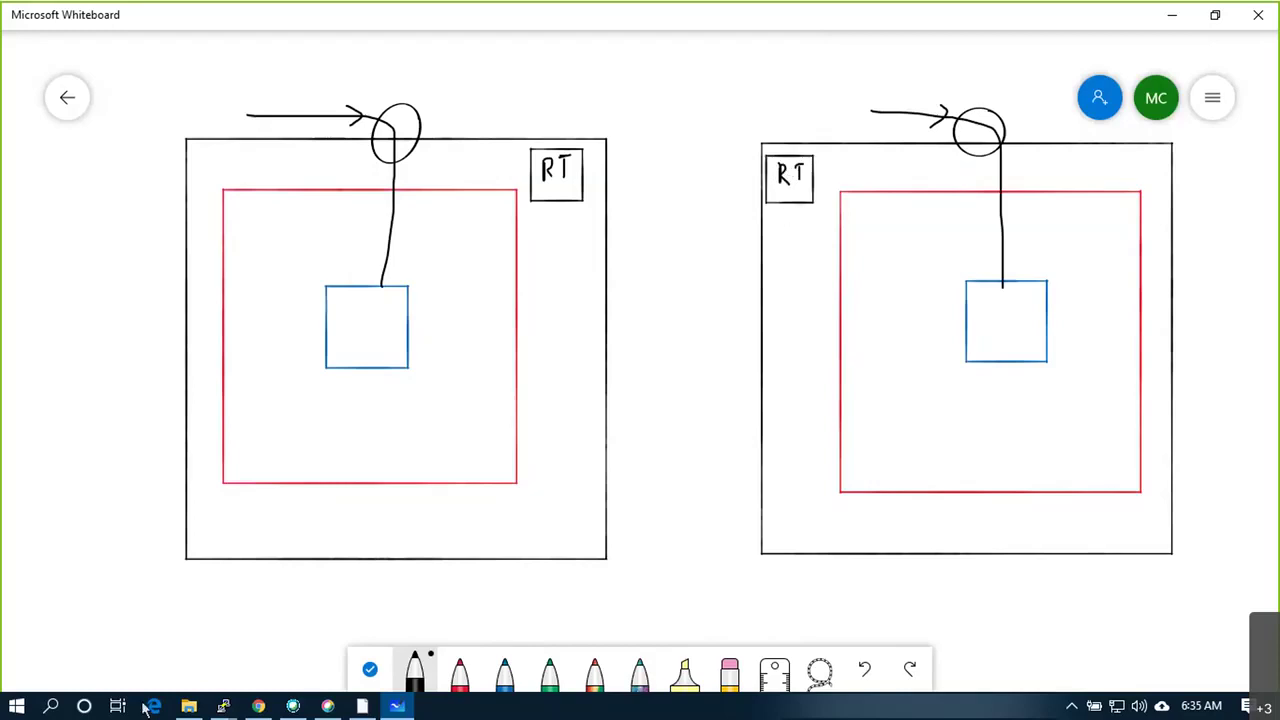
# Switch to the AWS console in Chrome and refresh the peering connections list to check the connection's status
pyautogui.moveTo(243, 708)
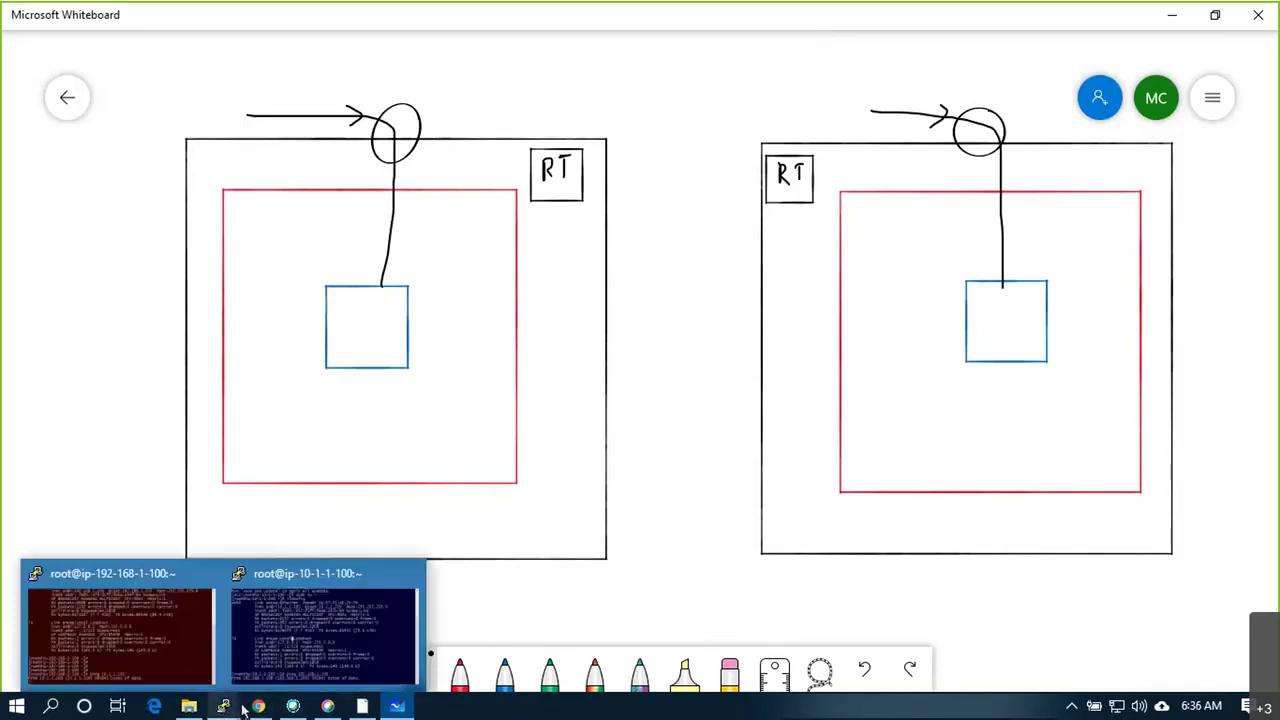
pyautogui.click(258, 707)
pyautogui.scroll(5, 91, 286)
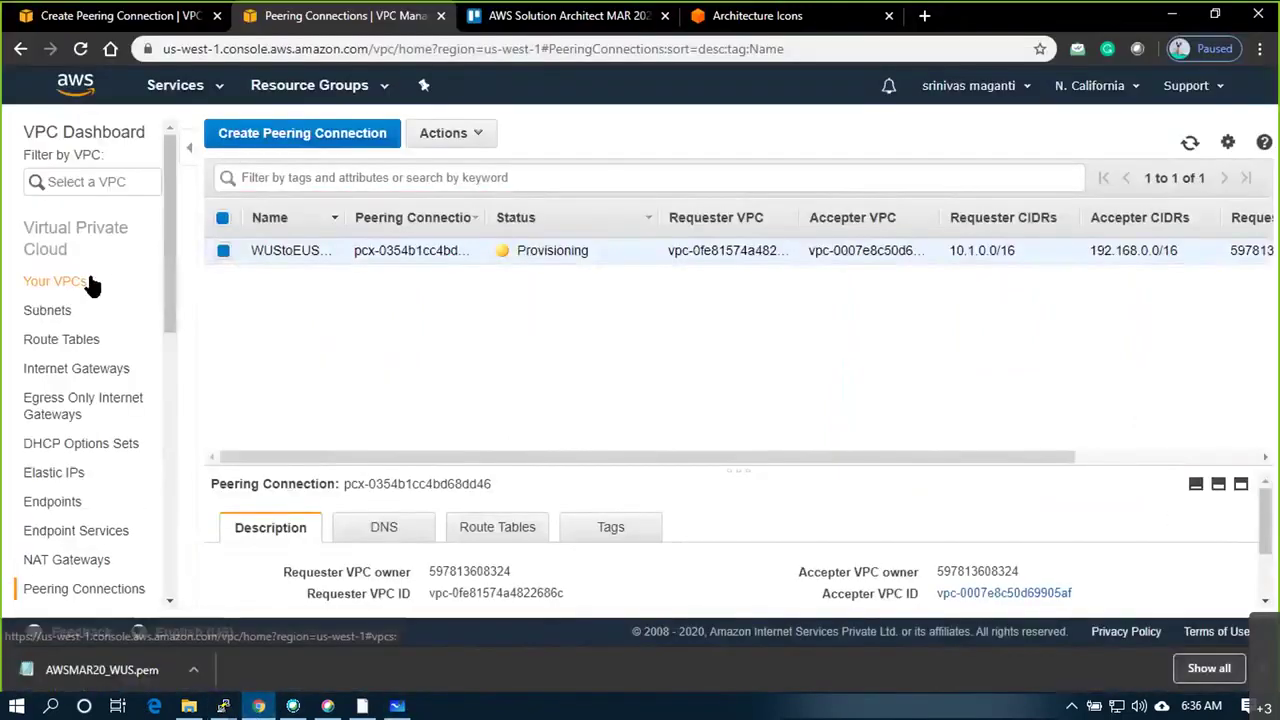
pyautogui.click(1189, 143)
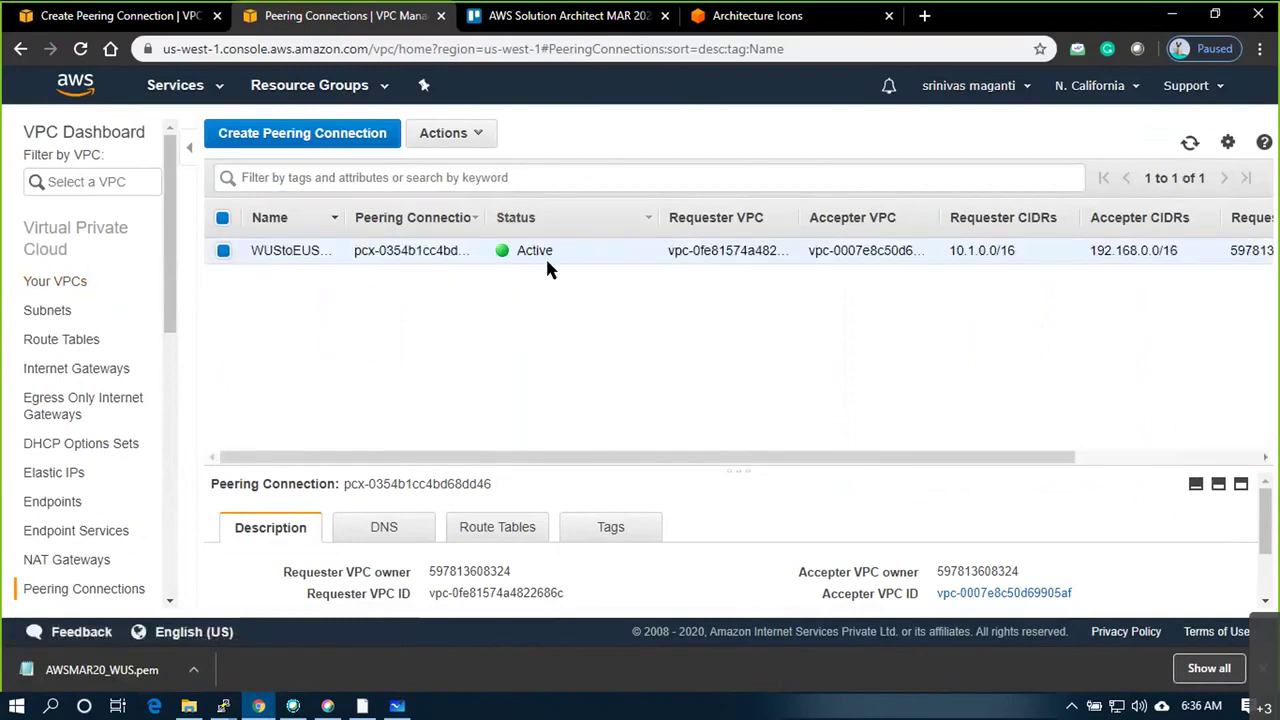
# Check the running pings in both SSH terminals, and return to the AWS console
pyautogui.hotkey('alt', 'Tab')
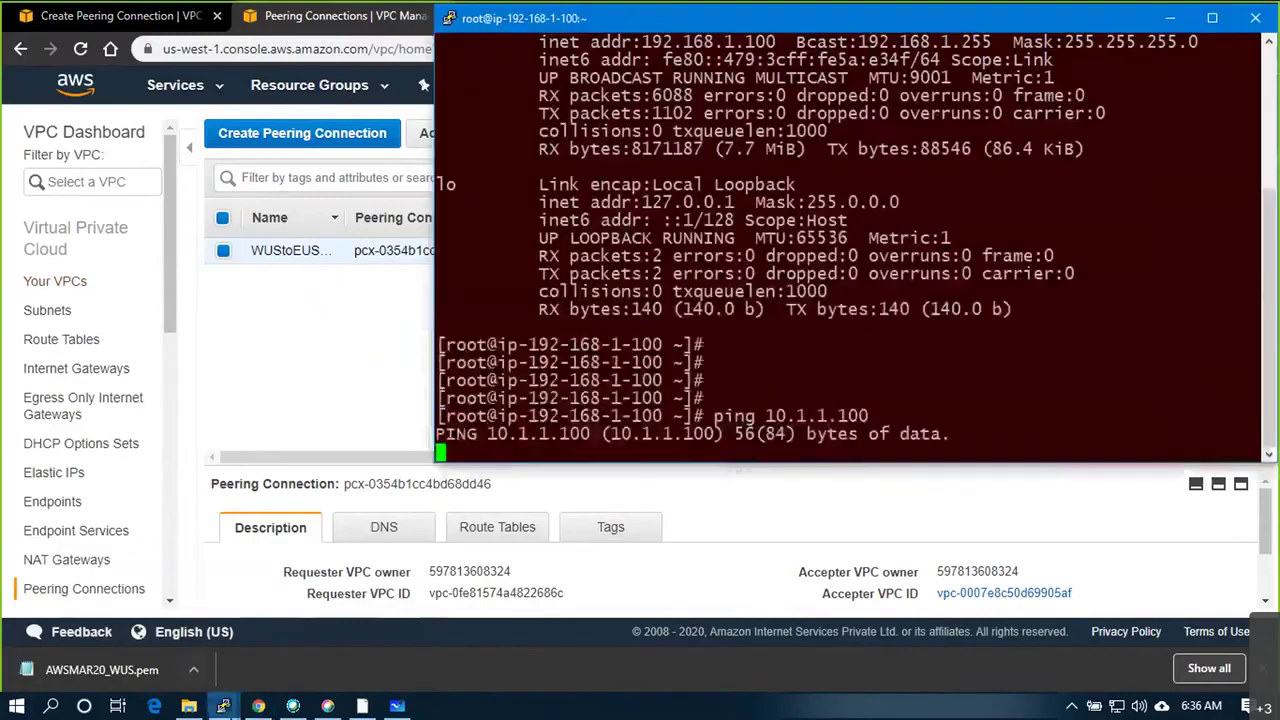
pyautogui.click(223, 706)
pyautogui.click(252, 655)
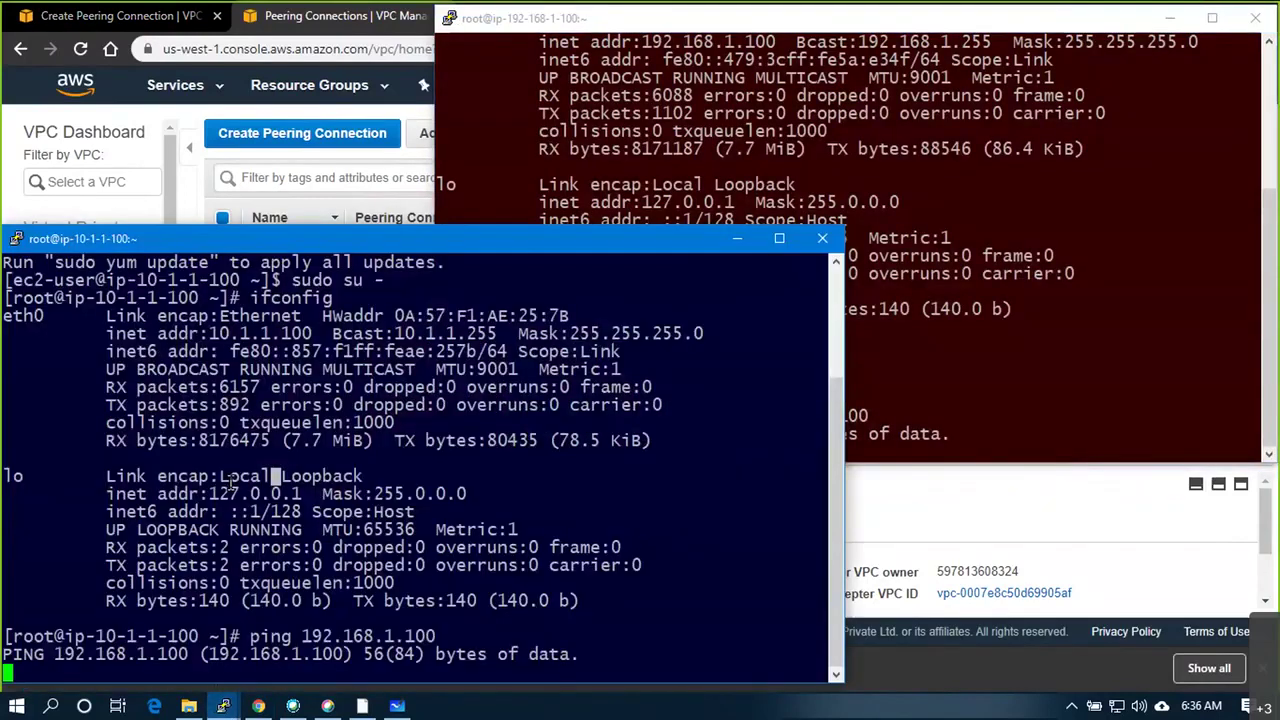
pyautogui.click(1071, 496)
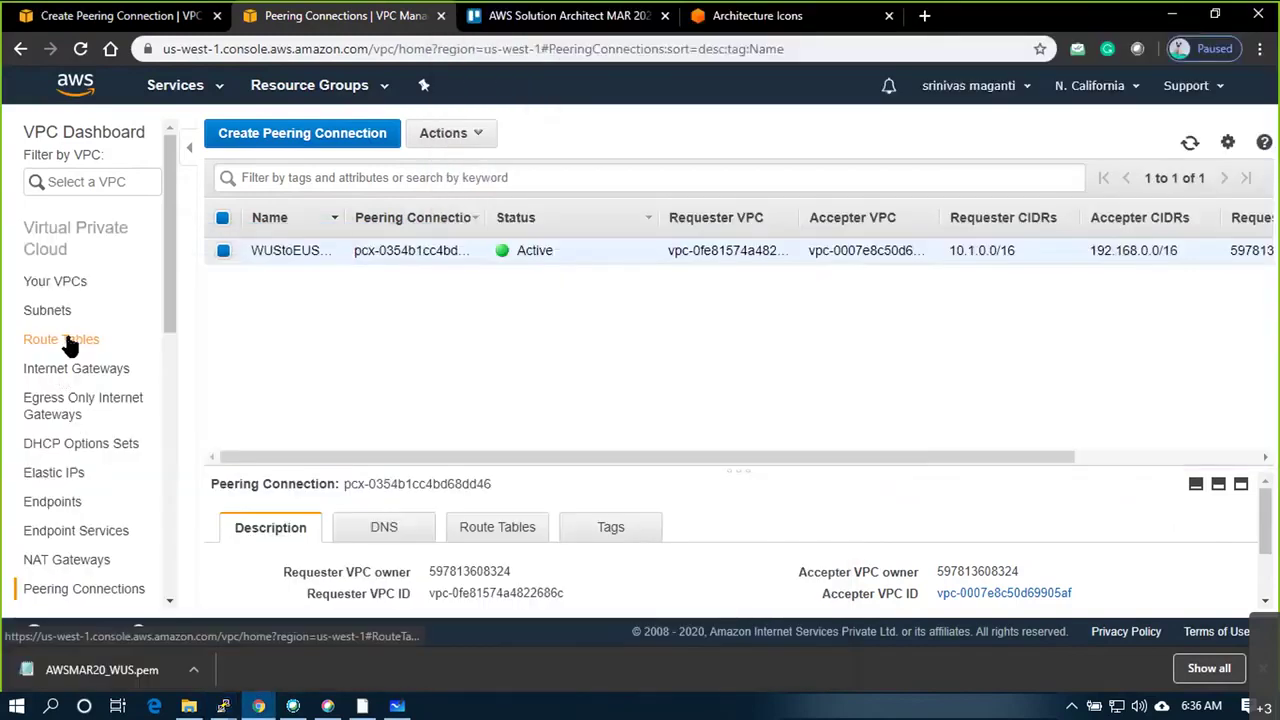
# Open the VPC route tables and examine the subnet associations and routes of WUSRT1
pyautogui.click(66, 340)
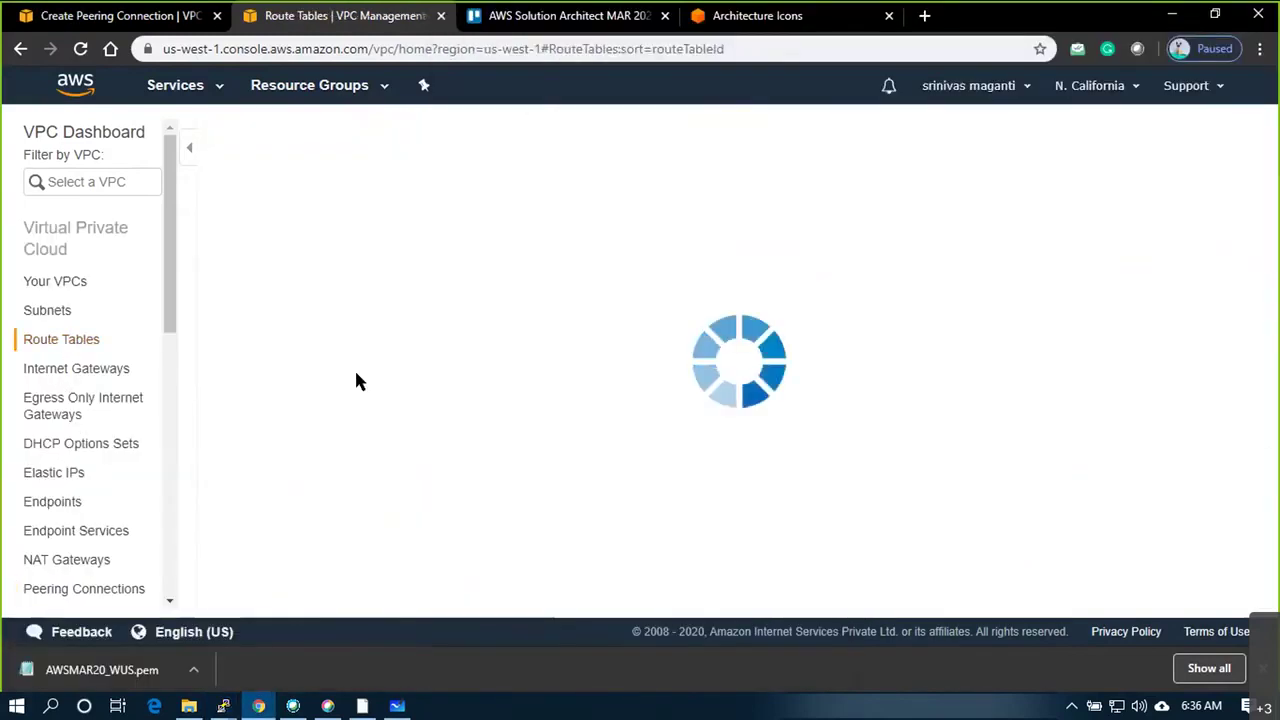
pyautogui.click(413, 250)
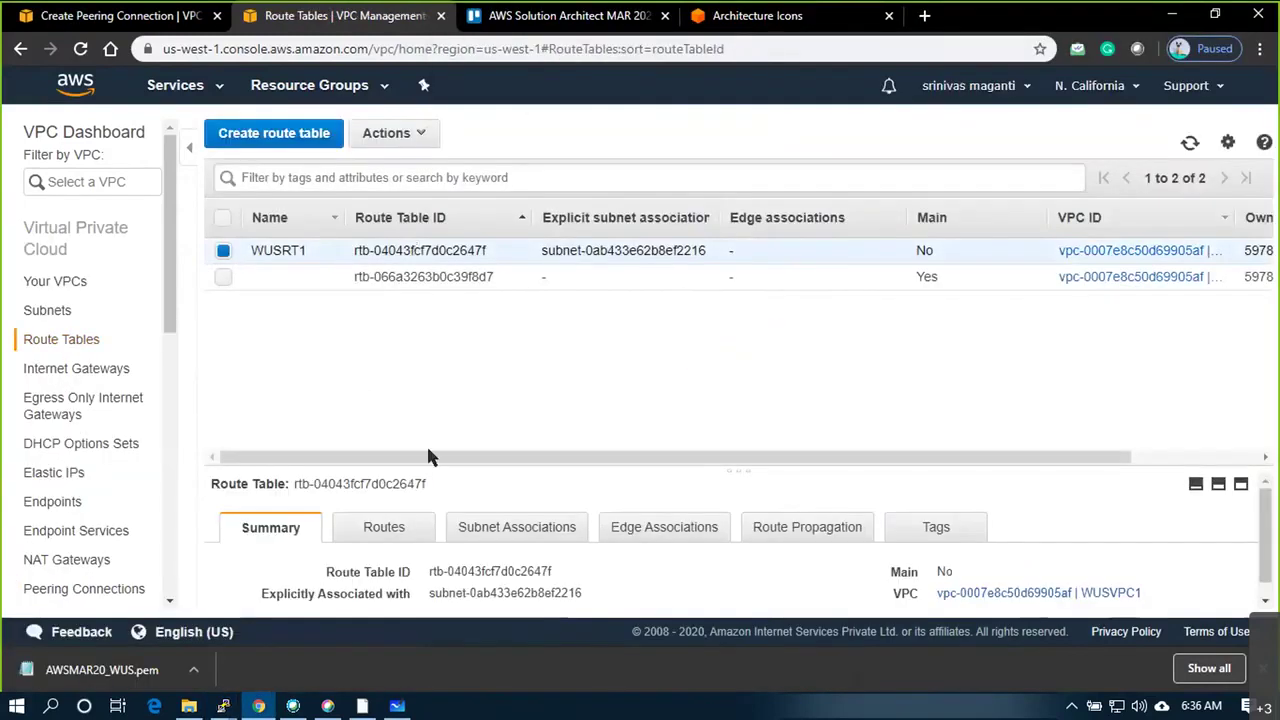
pyautogui.moveTo(737, 466); pyautogui.dragTo(730, 337)
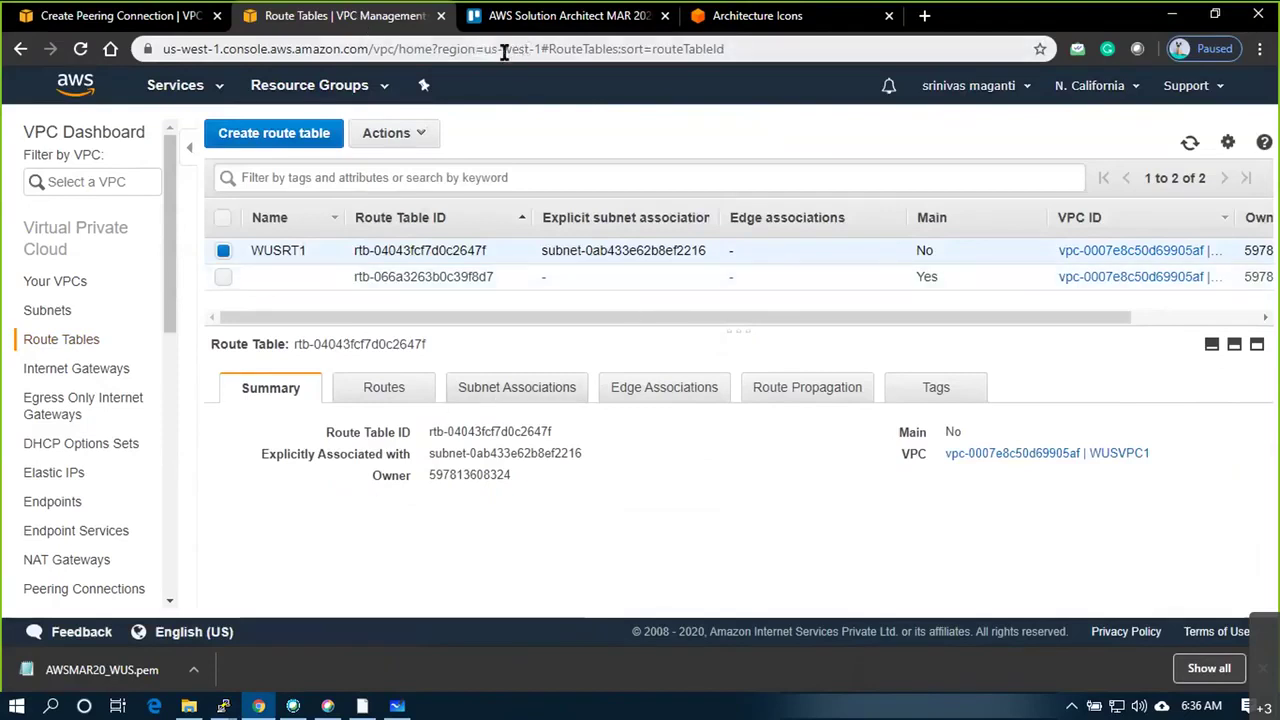
pyautogui.click(486, 397)
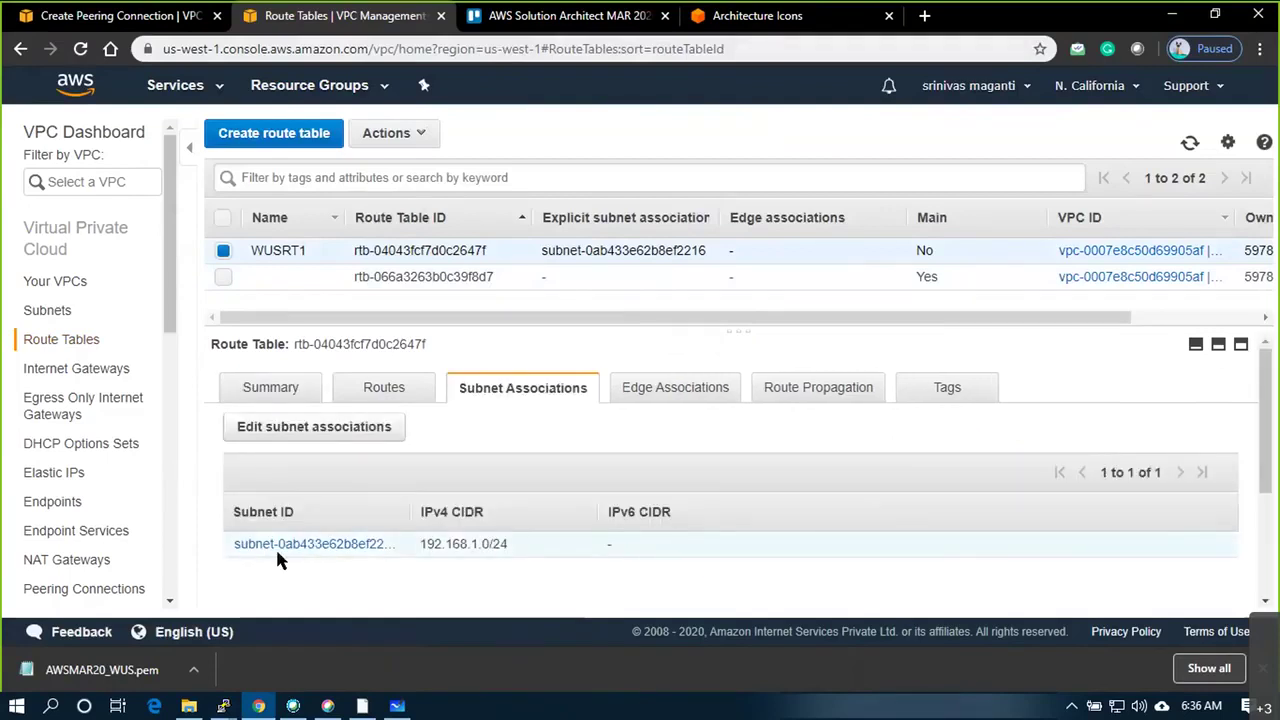
pyautogui.moveTo(426, 544); pyautogui.dragTo(508, 544)
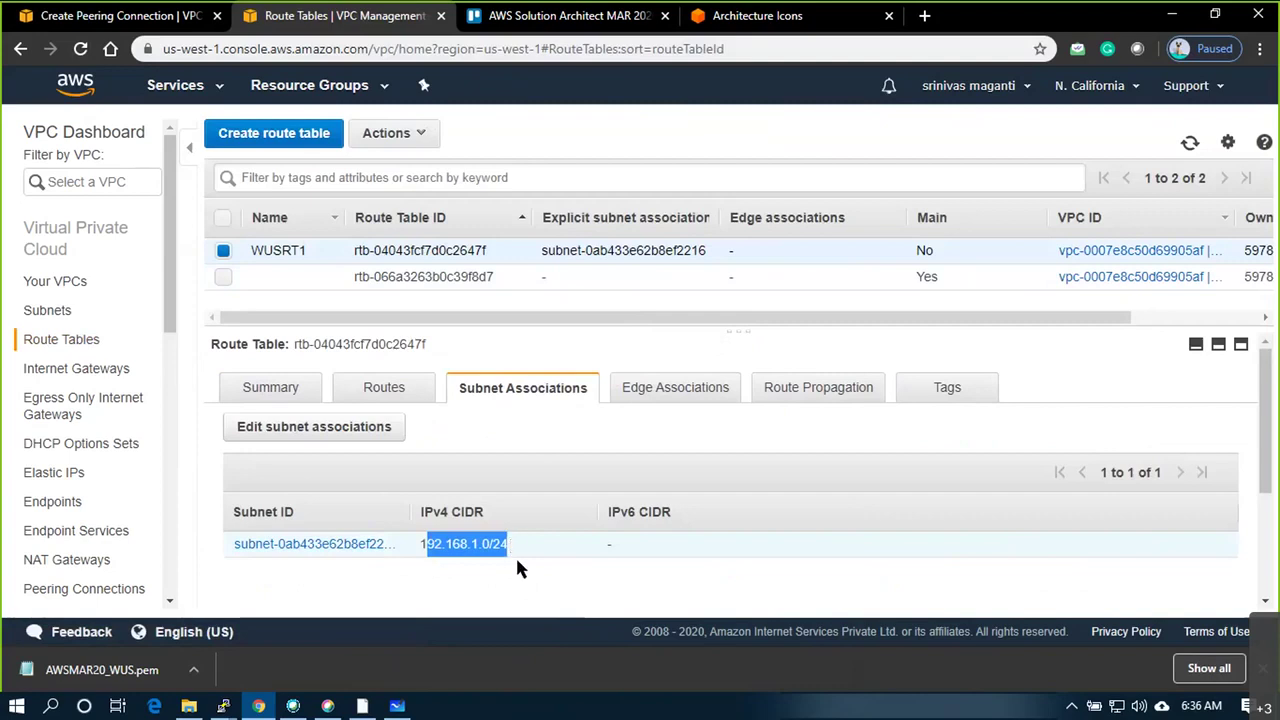
pyautogui.click(384, 395)
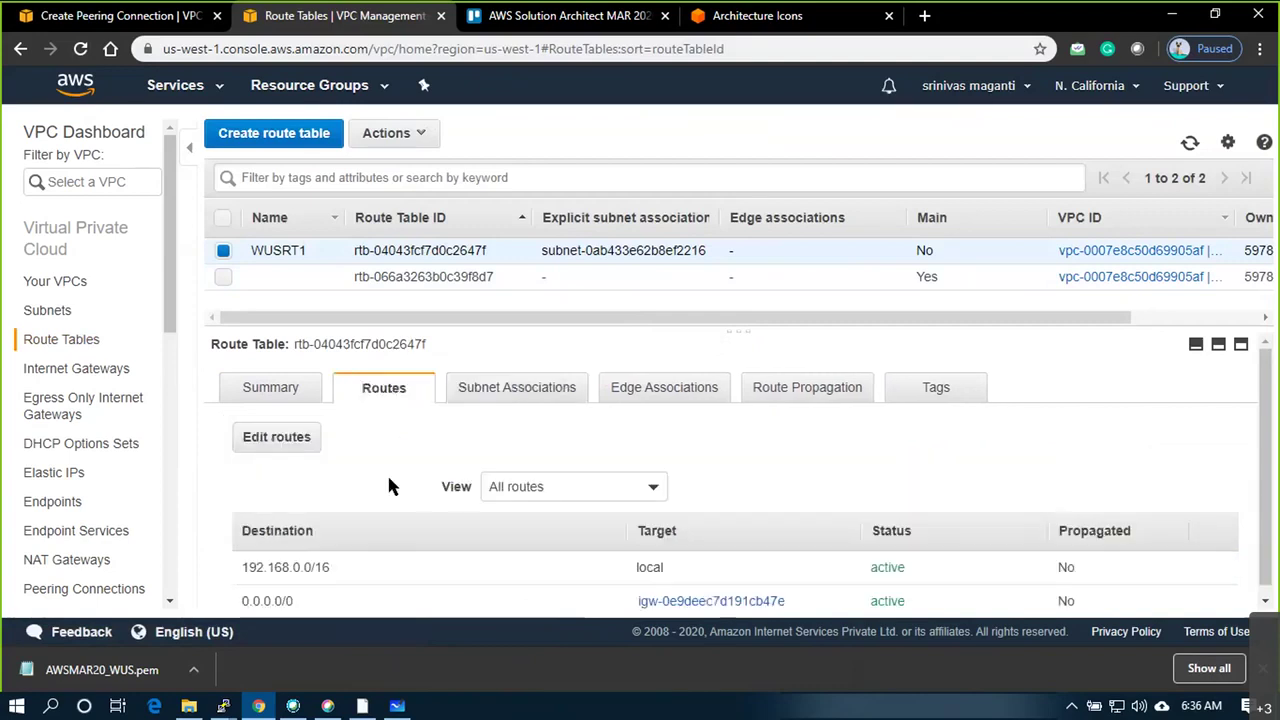
pyautogui.scroll(-1, 389, 480)
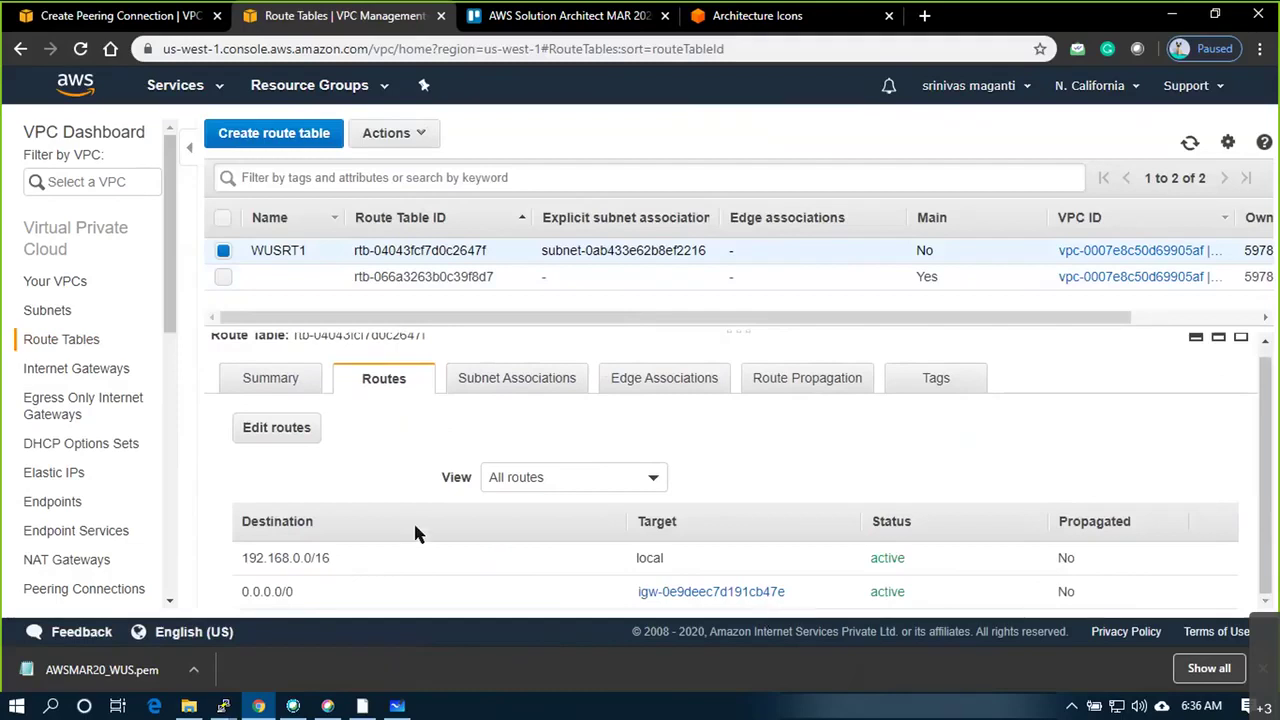
pyautogui.click(560, 378)
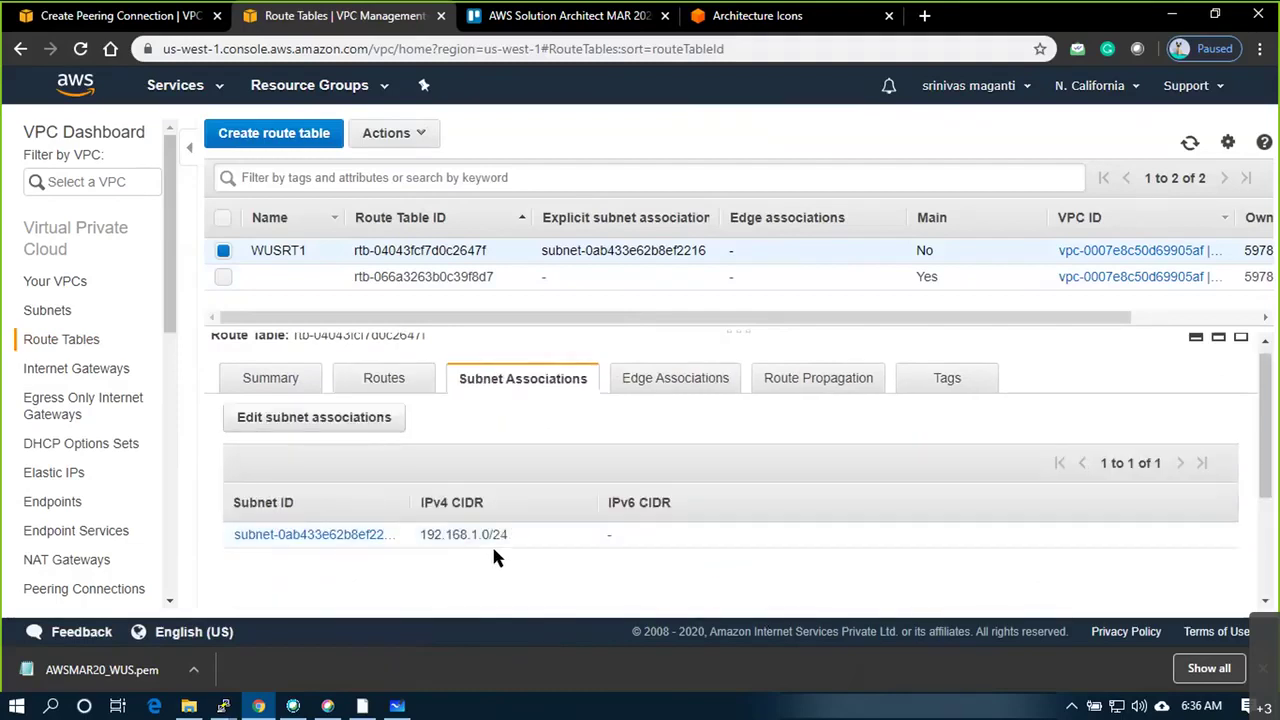
# Switch to Microsoft Whiteboard and add the text label 192.168.0.0/16 below the large black square on the right
pyautogui.hotkey('alt', 'Tab')
pyautogui.hotkey('alt', 'Tab')
pyautogui.hotkey('alt', 'Tab')
pyautogui.rightClick(914, 566)
pyautogui.click(934, 542)
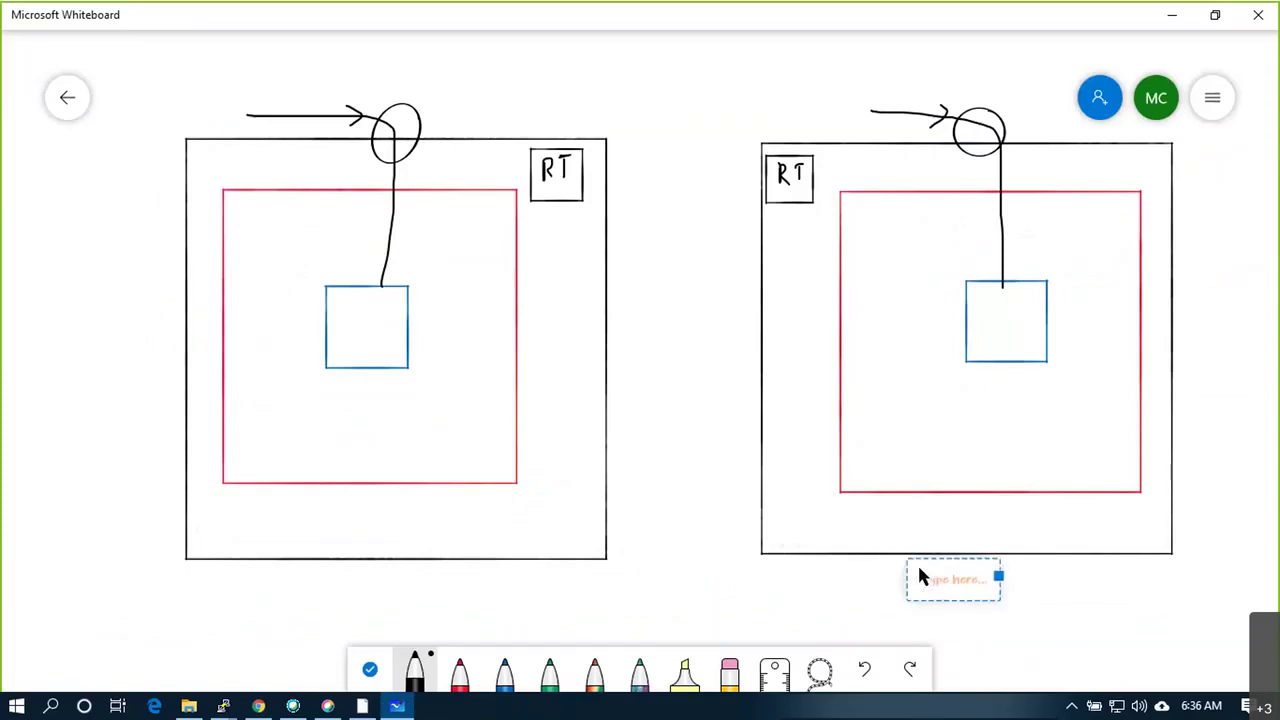
pyautogui.write('192.168.0.0/16')
pyautogui.click(937, 534)
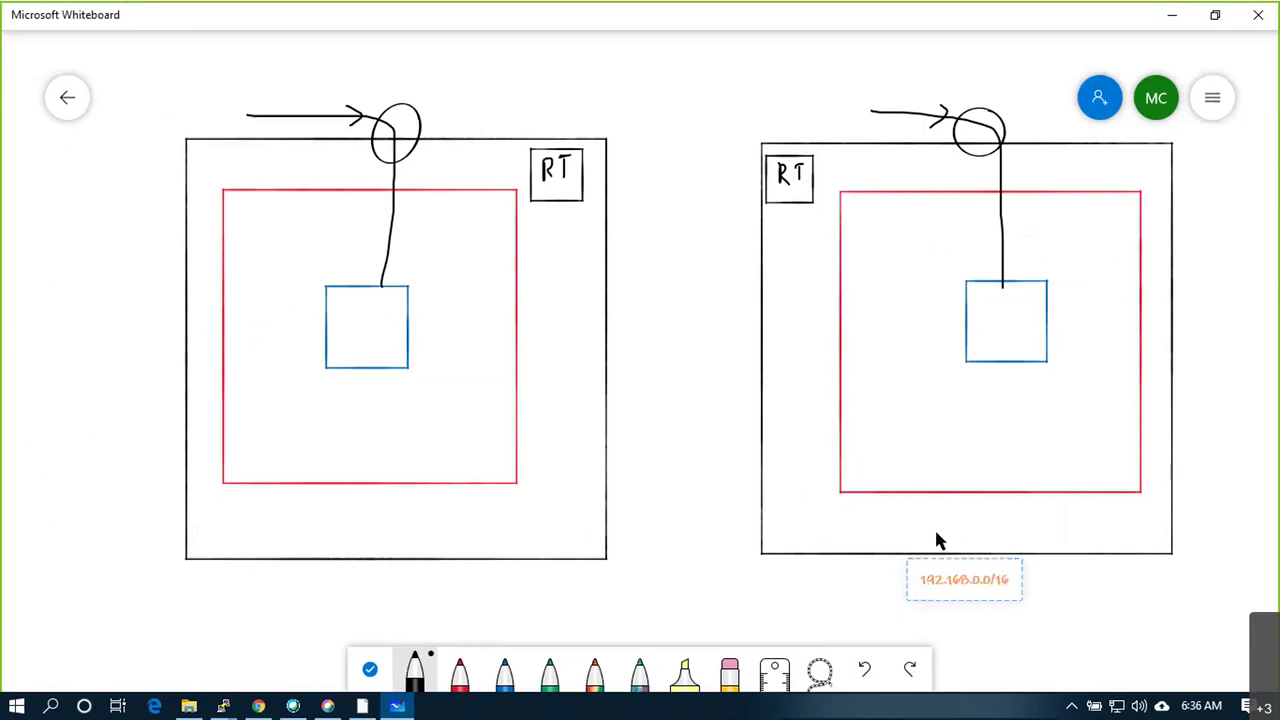
# Add the text label 192.168.1.0/24 below the right red square and draw a short arrow from it up to that square
pyautogui.rightClick(958, 491)
pyautogui.click(958, 493)
pyautogui.write('192.168.1.0/24')
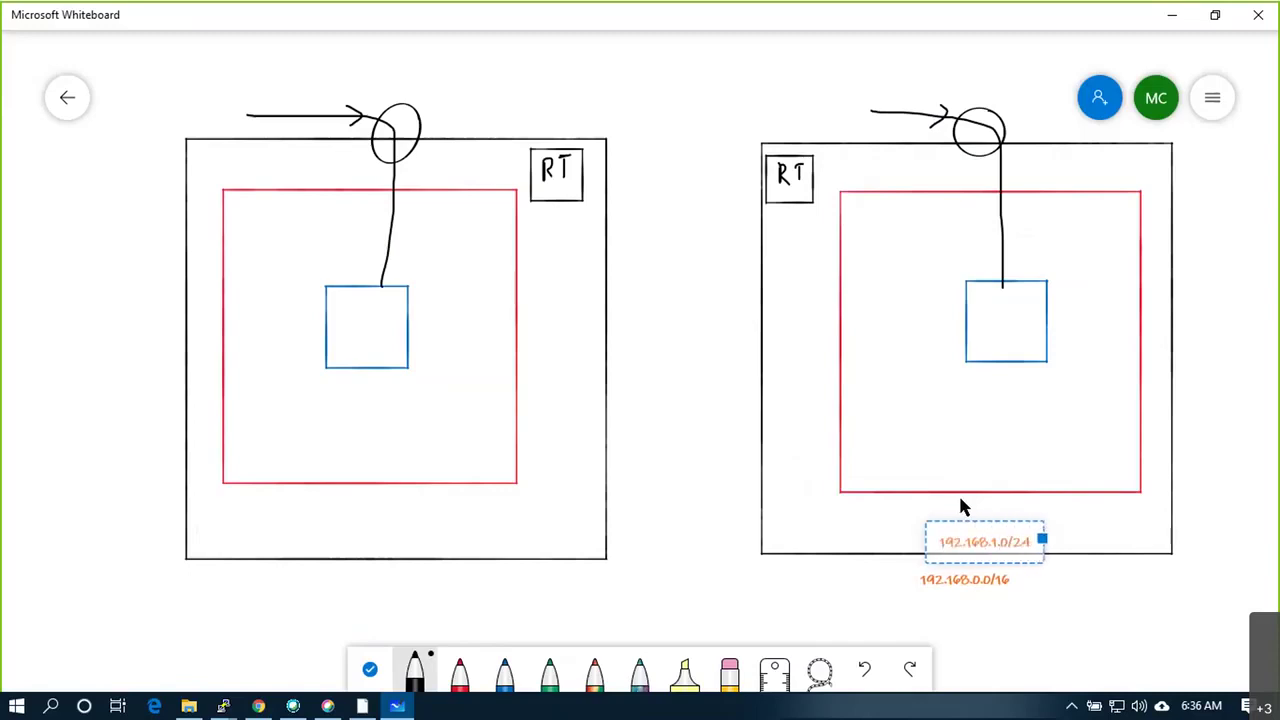
pyautogui.click(1097, 537)
pyautogui.moveTo(1007, 526); pyautogui.dragTo(1012, 504)
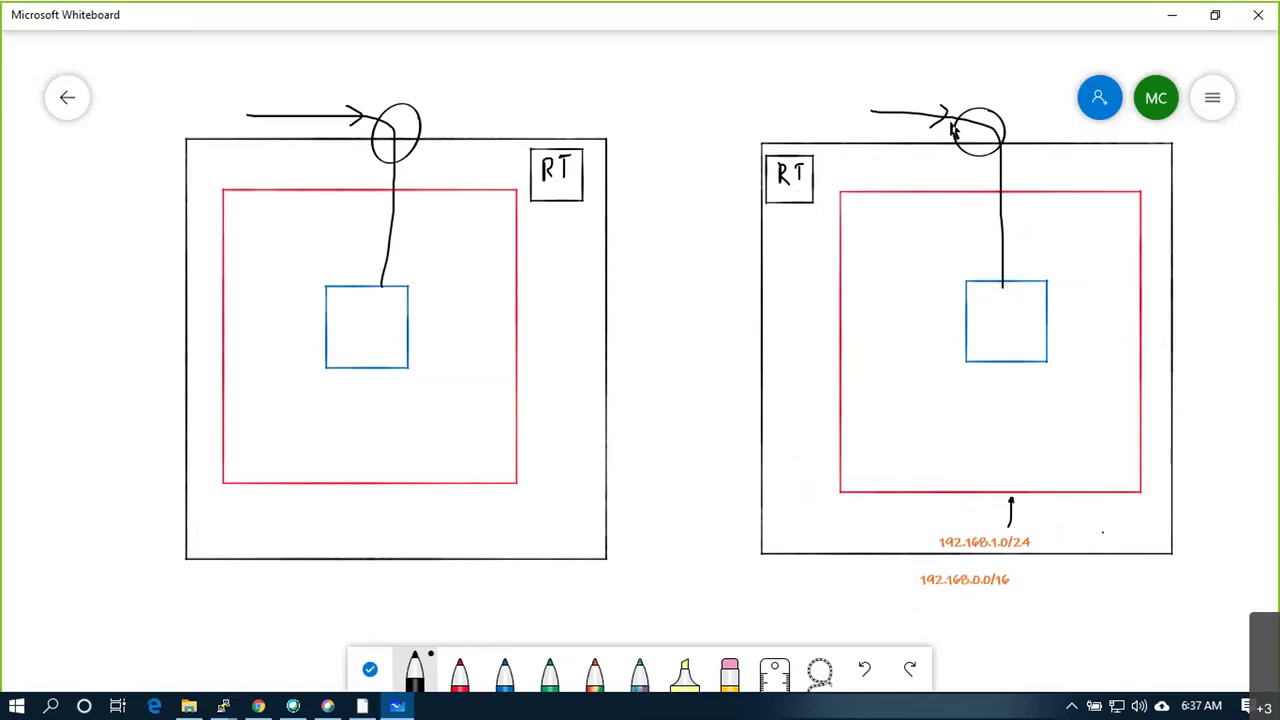
# Switch to the AWS console and examine the routes of WUSRT1, including the 0.0.0.0/0 route
pyautogui.hotkey('alt', 'Tab')
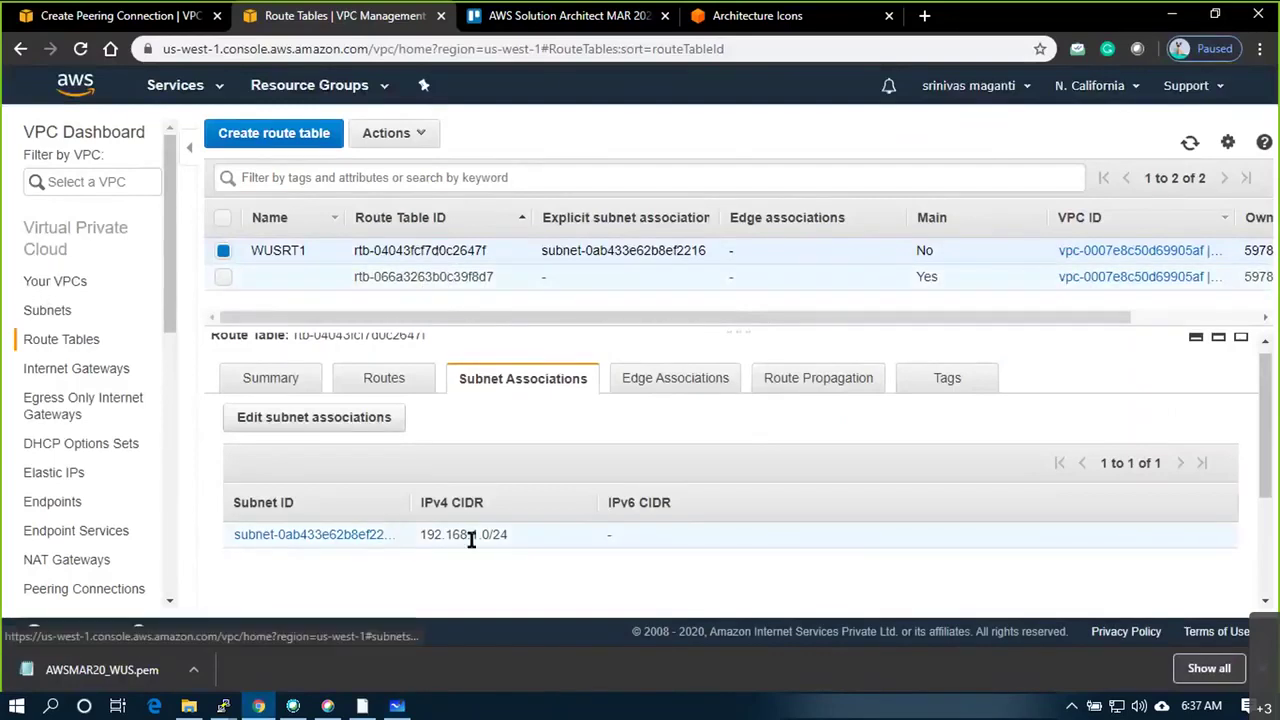
pyautogui.click(384, 380)
pyautogui.scroll(-1, 290, 570)
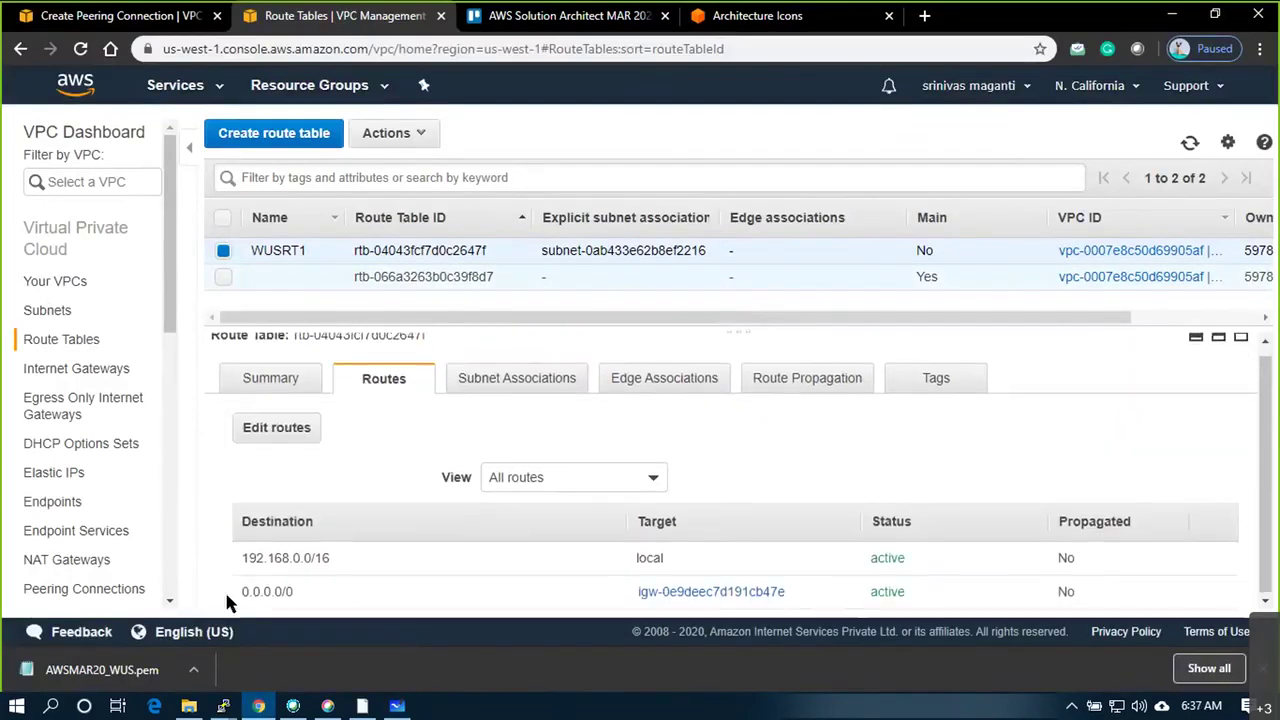
pyautogui.moveTo(241, 592); pyautogui.dragTo(296, 592)
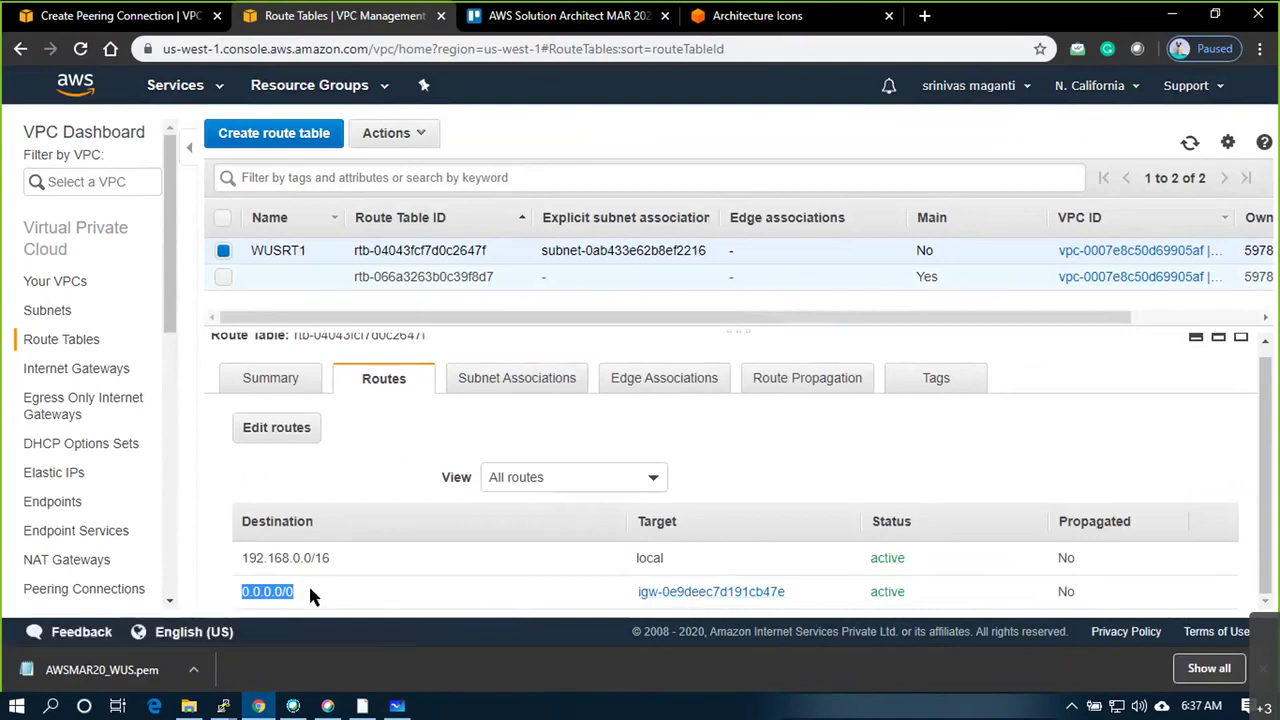
# Switch to Microsoft Whiteboard and draw a black check mark beside each of the two blue squares
pyautogui.hotkey('alt', 'Tab')
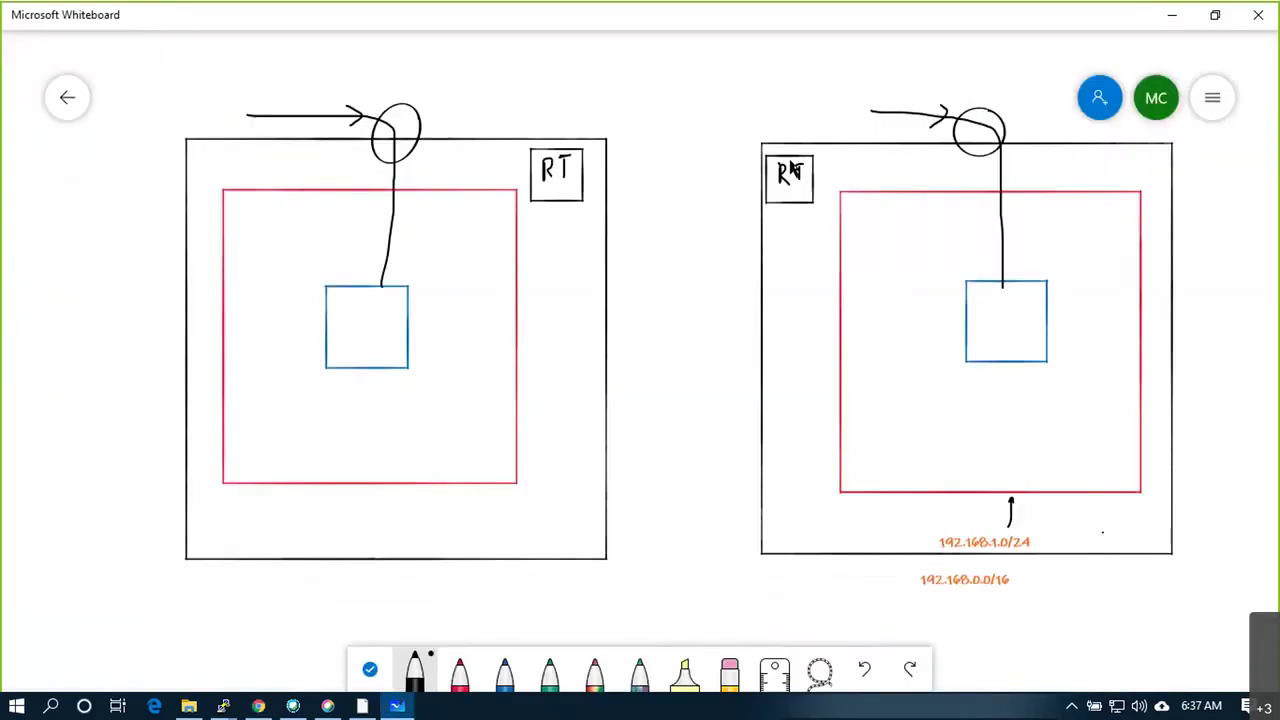
pyautogui.click(1024, 326)
pyautogui.scroll(-1, 417, 540)
pyautogui.scroll(1, 446, 411)
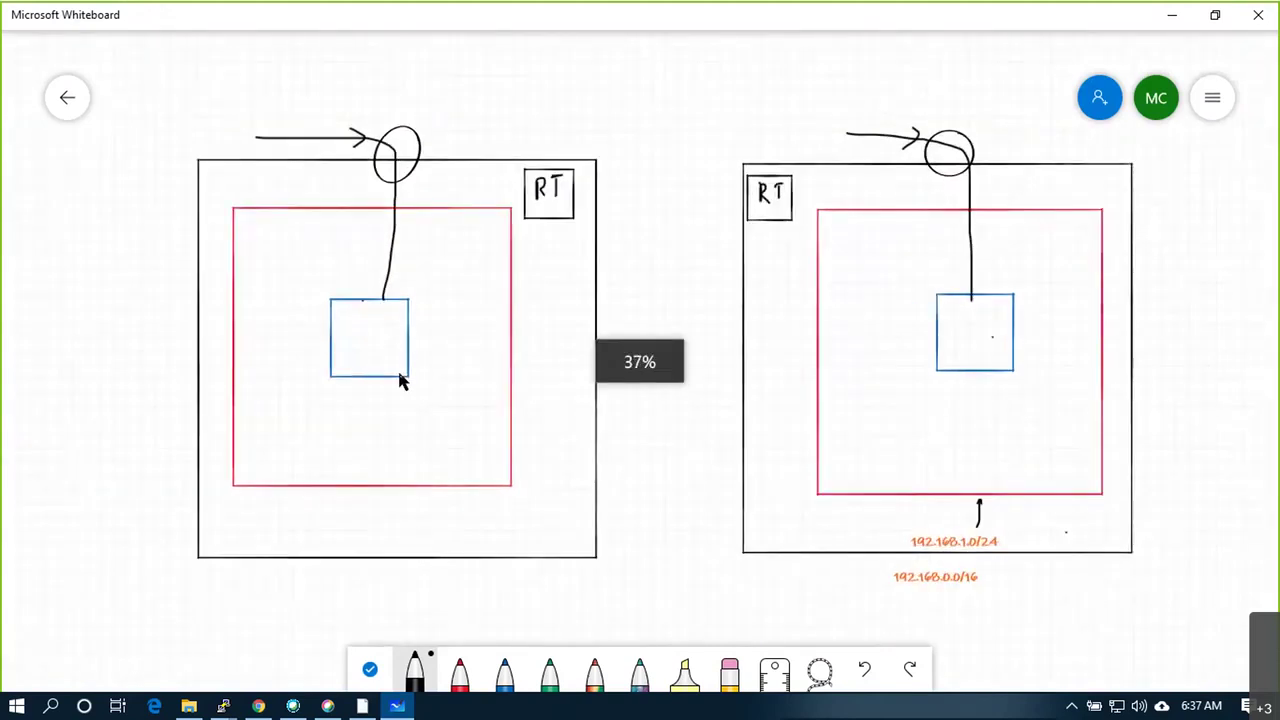
pyautogui.moveTo(395, 353); pyautogui.dragTo(430, 336)
pyautogui.moveTo(1008, 338); pyautogui.dragTo(1041, 320)
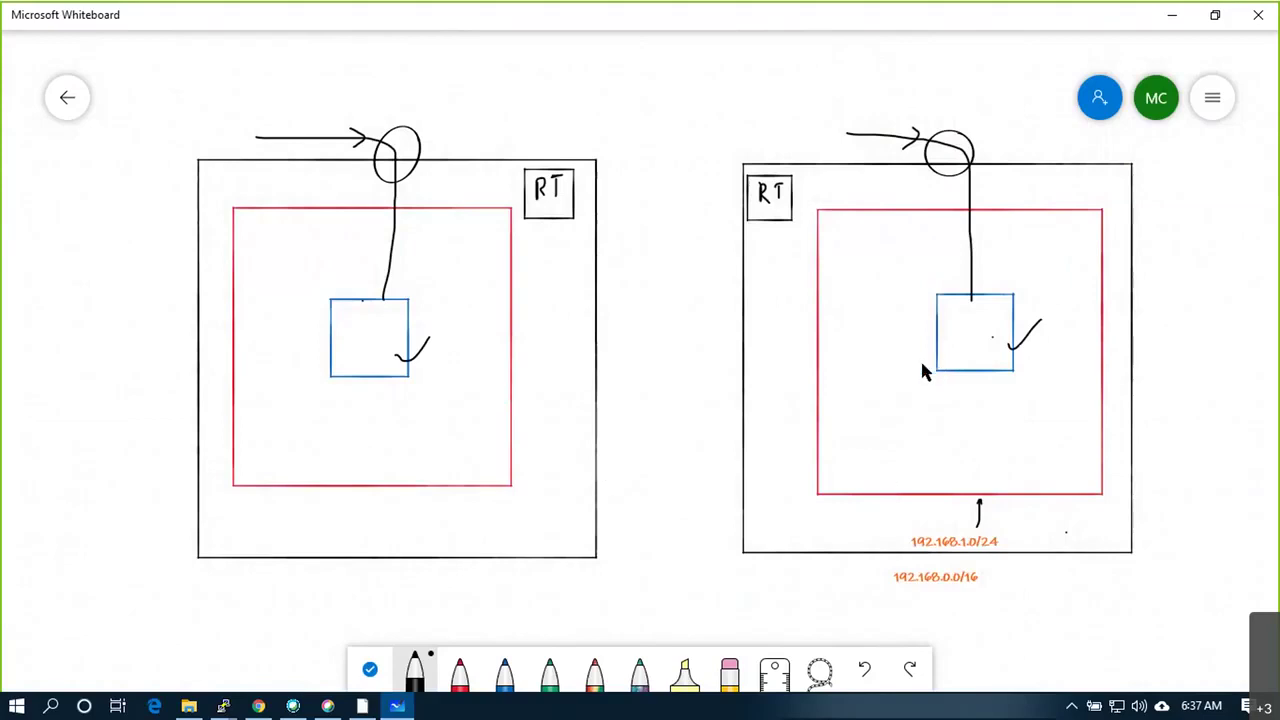
# Add the text labels 10.1.0.0/16 below the left black square and 10.1.1.0/24 below the left red square
pyautogui.click(301, 574)
pyautogui.click(323, 535)
pyautogui.write('10.1.0.0/16')
pyautogui.click(355, 485)
pyautogui.click(348, 456)
pyautogui.write('10.1.1.0/24')
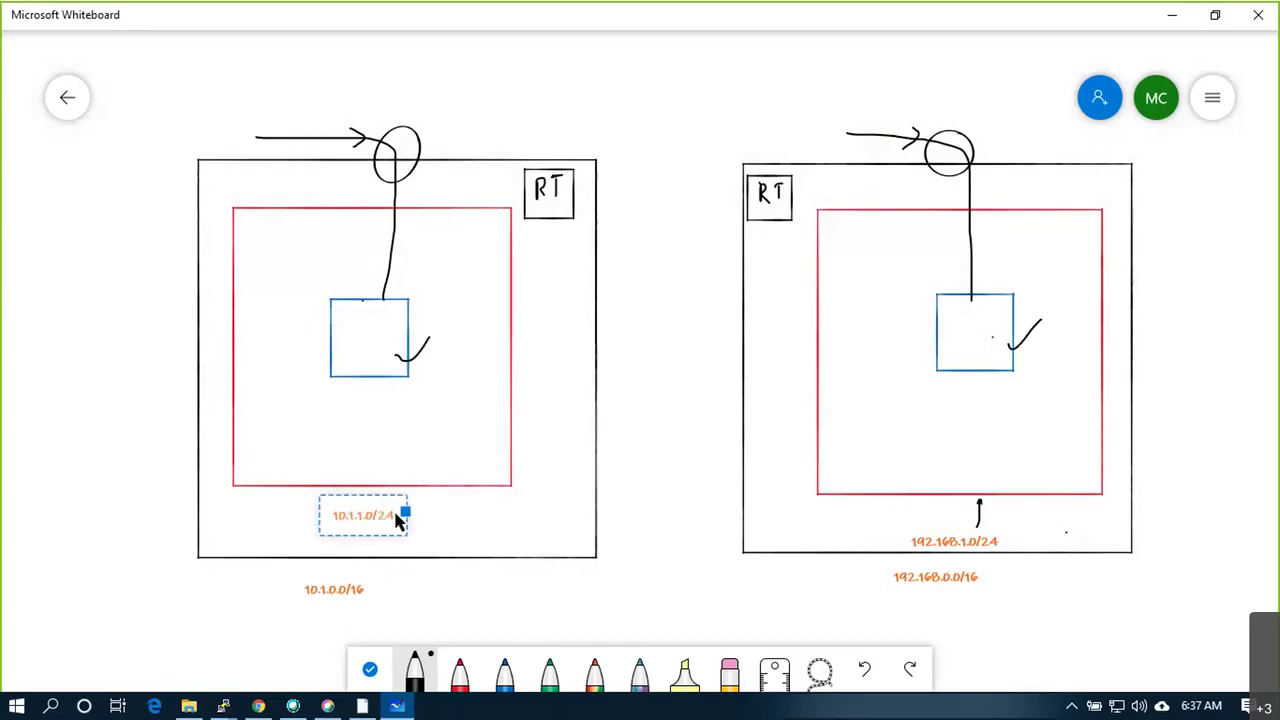
pyautogui.click(459, 522)
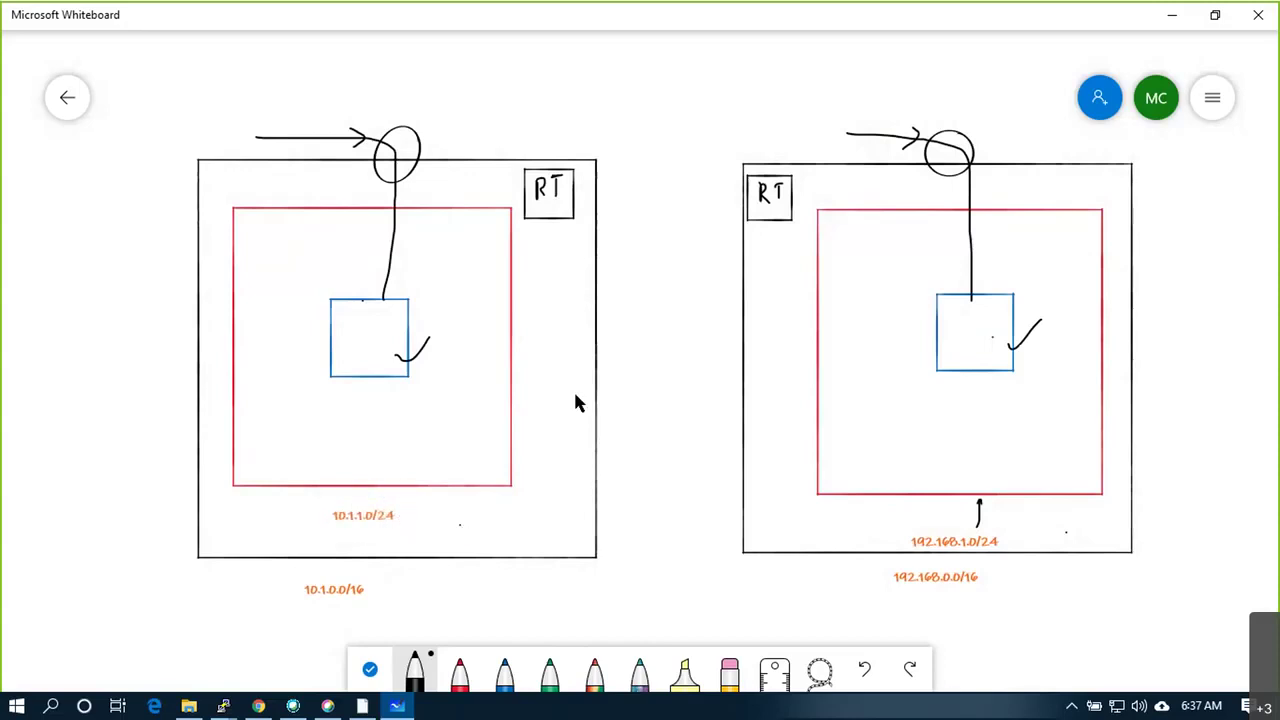
# Draw a small black rectangle on each of the facing edges of the two large black squares
pyautogui.moveTo(584, 378)
pyautogui.mouseDown()
pyautogui.moveTo(584, 405)
pyautogui.moveTo(597, 405)
pyautogui.moveTo(603, 391)
pyautogui.moveTo(584, 376)
pyautogui.mouseUp()
pyautogui.moveTo(726, 370)
pyautogui.mouseDown()
pyautogui.moveTo(727, 394)
pyautogui.moveTo(752, 403)
pyautogui.moveTo(754, 372)
pyautogui.moveTo(727, 370)
pyautogui.mouseUp()
pyautogui.hotkey('ctrl', 'z')
pyautogui.hotkey('ctrl', 'z')
pyautogui.moveTo(731, 366)
pyautogui.mouseDown()
pyautogui.moveTo(731, 402)
pyautogui.moveTo(752, 402)
pyautogui.moveTo(753, 368)
pyautogui.moveTo(731, 368)
pyautogui.mouseUp()
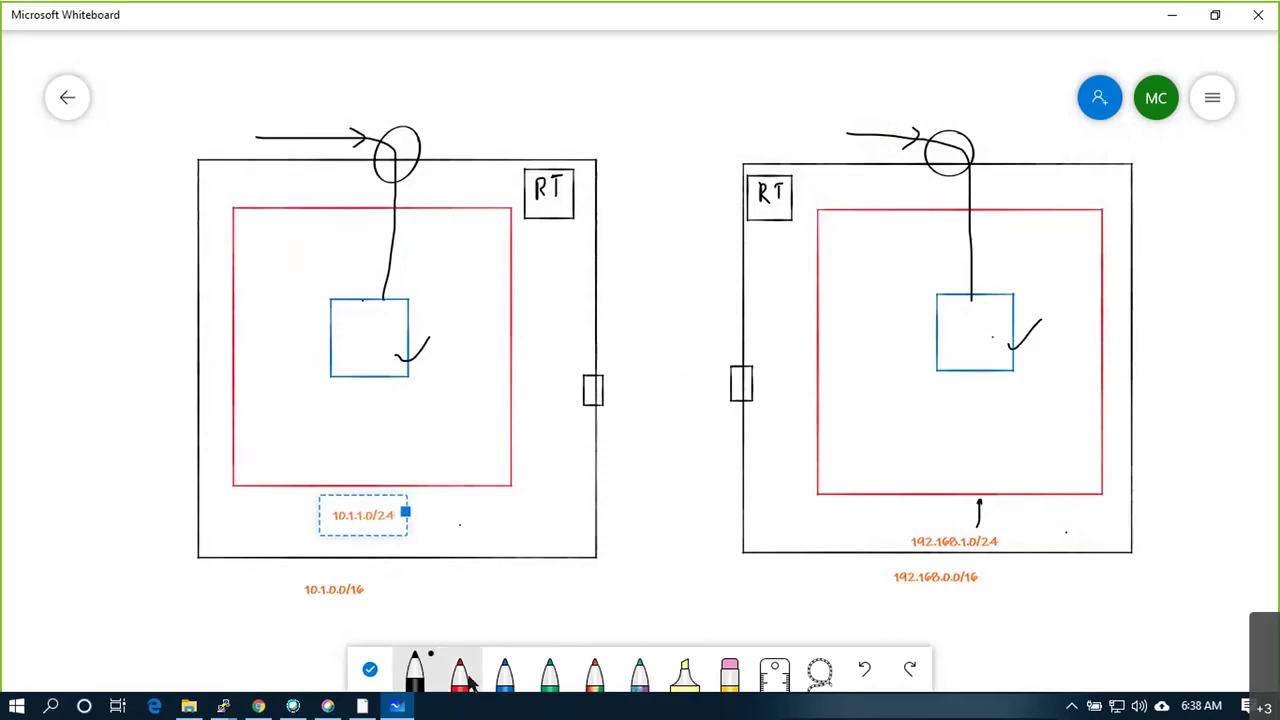
# Connect the two small edge rectangles with a straight line in the green pen
pyautogui.click(549, 675)
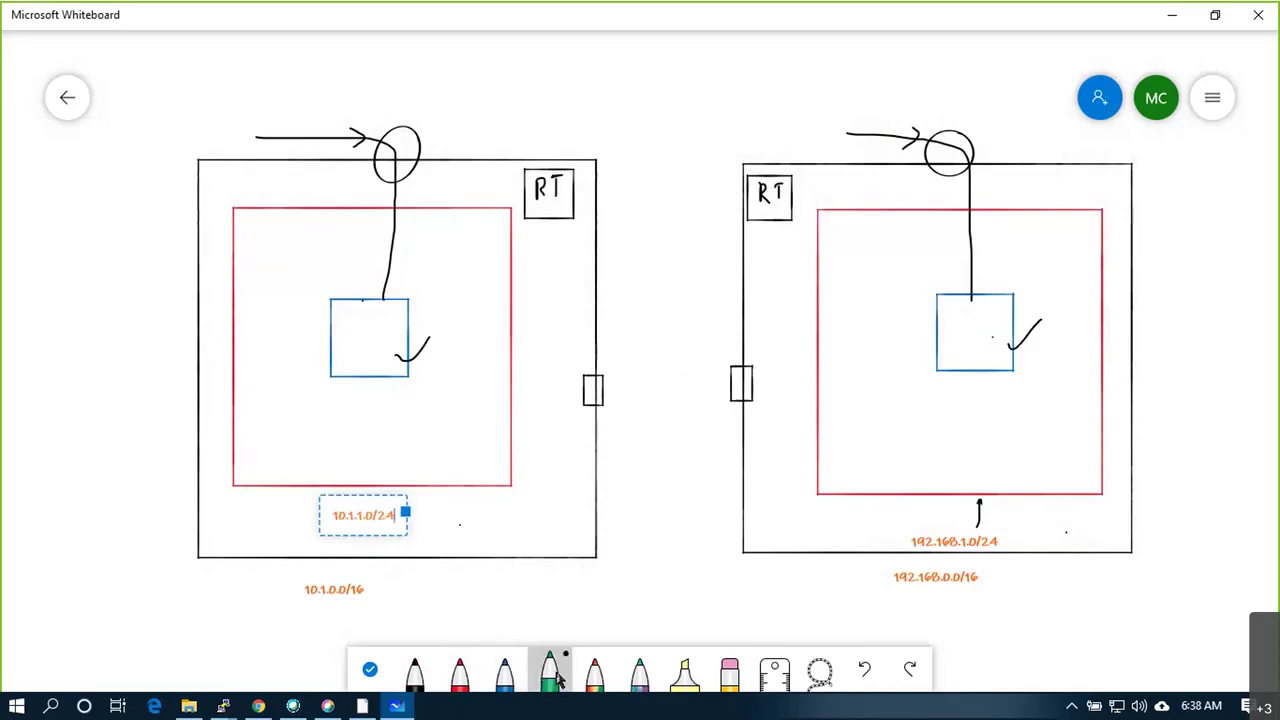
pyautogui.click(552, 680)
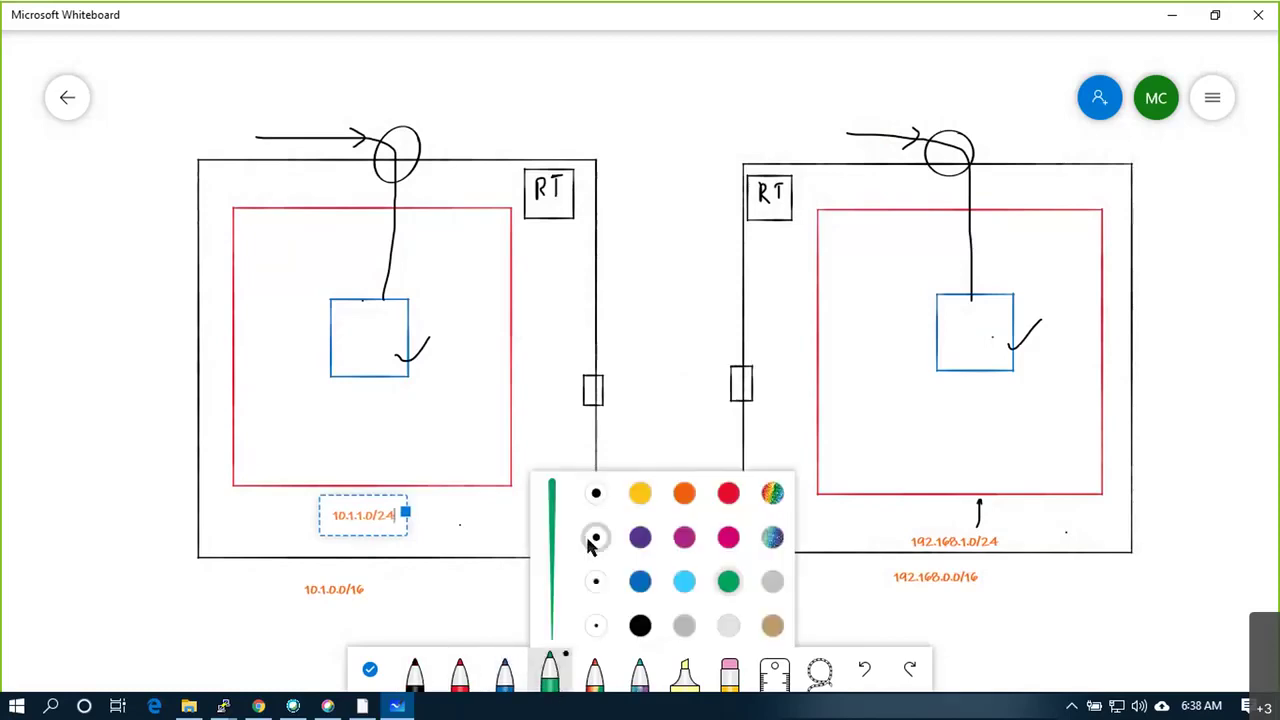
pyautogui.click(605, 388)
pyautogui.moveTo(604, 389); pyautogui.dragTo(735, 390)
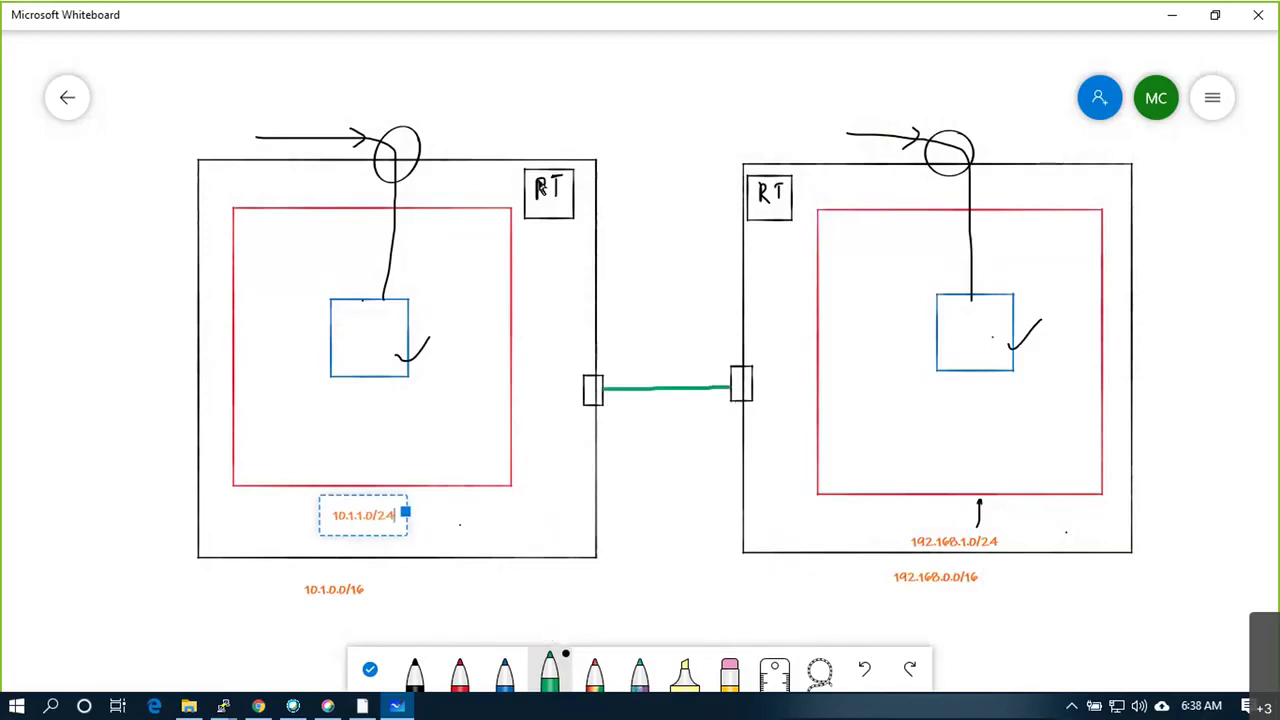
# In green, branch the left RT box to IG, tick both subnet labels, and draw an arrow from the left blue square to its edge rectangle
pyautogui.moveTo(545, 222)
pyautogui.mouseDown()
pyautogui.moveTo(548, 248)
pyautogui.moveTo(581, 238)
pyautogui.moveTo(539, 296)
pyautogui.moveTo(554, 280)
pyautogui.moveTo(550, 292)
pyautogui.mouseUp()
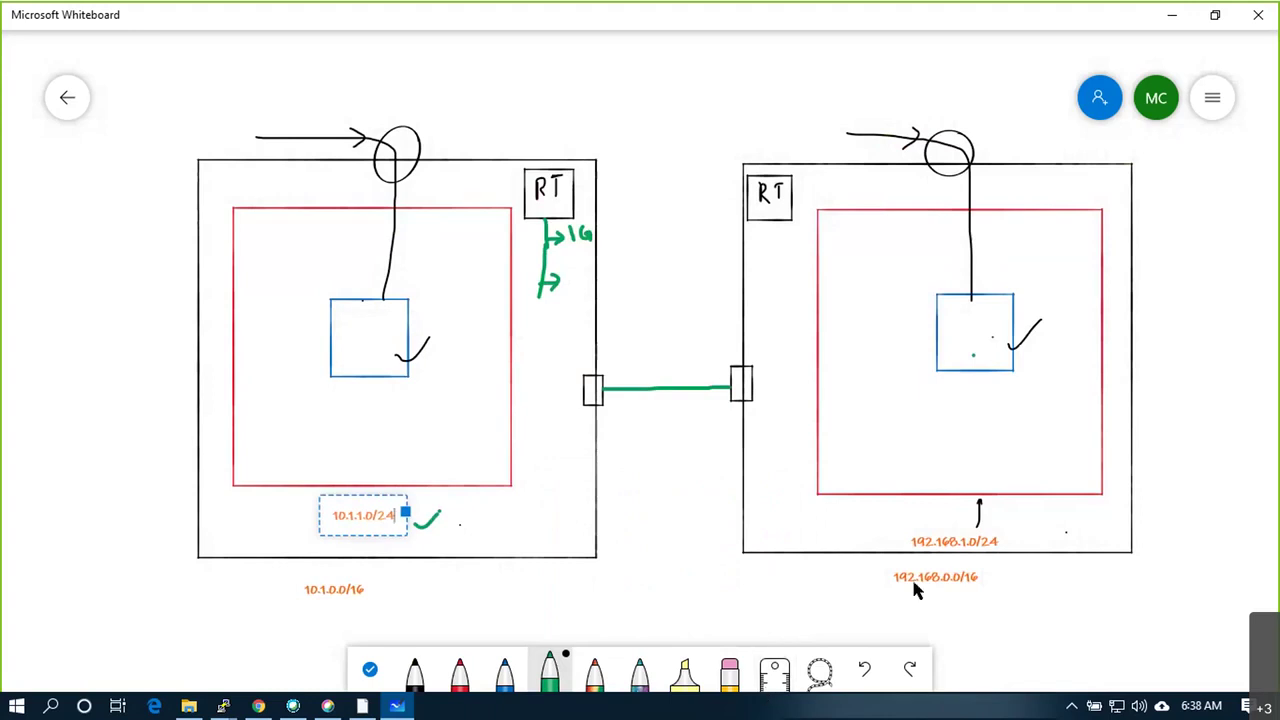
pyautogui.moveTo(1005, 529); pyautogui.dragTo(1027, 513)
pyautogui.moveTo(385, 352)
pyautogui.mouseDown()
pyautogui.moveTo(414, 337)
pyautogui.moveTo(520, 391)
pyautogui.moveTo(580, 397)
pyautogui.moveTo(560, 398)
pyautogui.mouseUp()
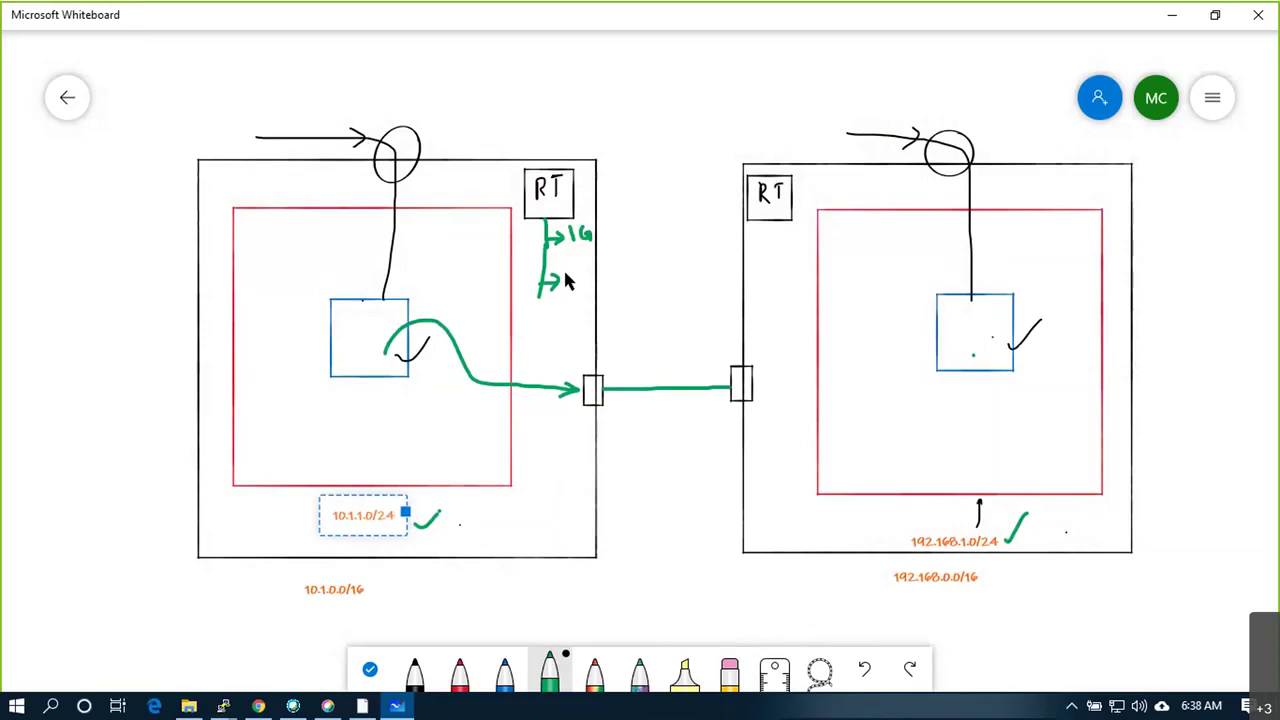
pyautogui.moveTo(568, 284)
pyautogui.mouseDown()
pyautogui.moveTo(598, 274)
pyautogui.moveTo(621, 288)
pyautogui.mouseUp()
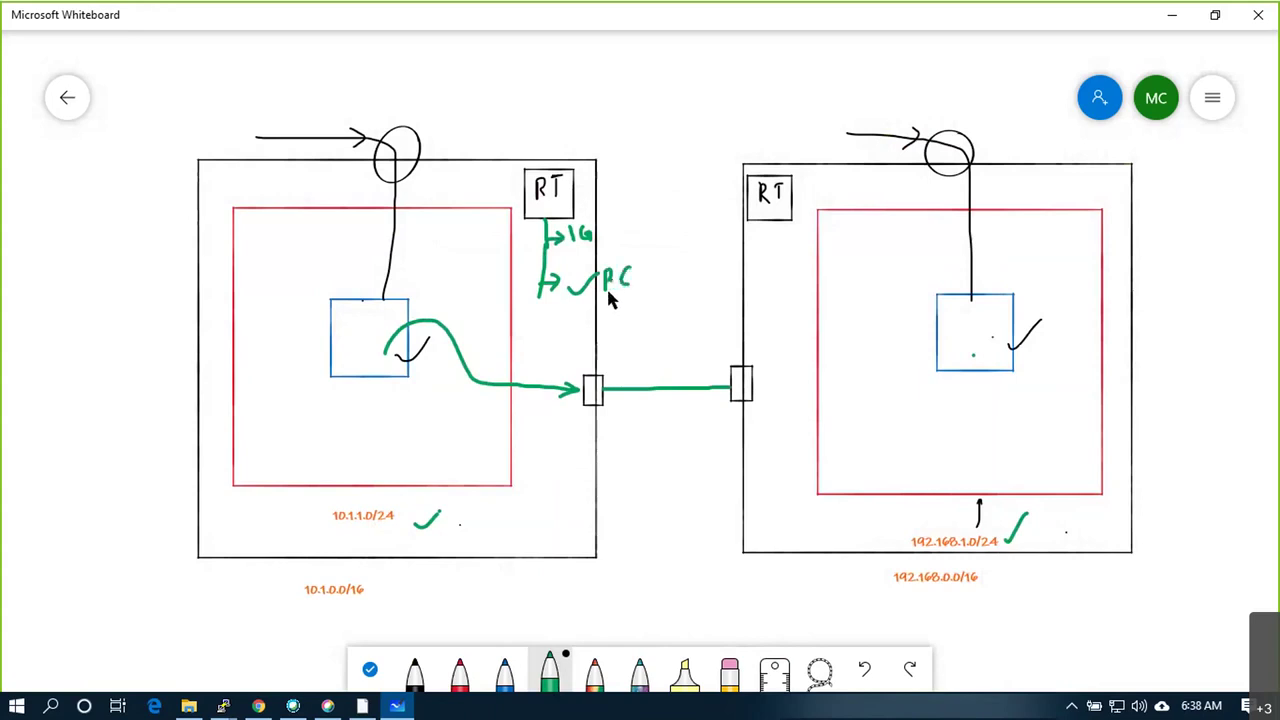
pyautogui.hotkey('ctrl', 'z')
pyautogui.hotkey('ctrl', 'z')
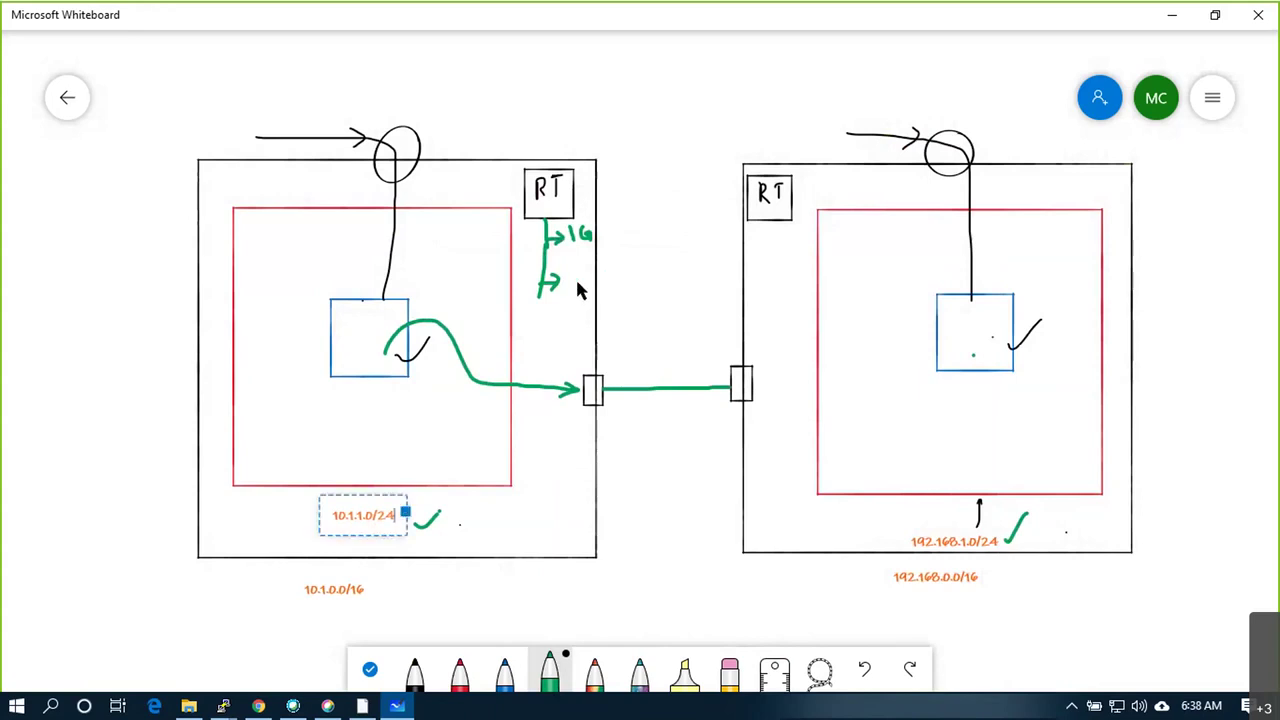
# Add the text label "add route to peering connection" beside the second green arrow under the left RT box
pyautogui.rightClick(570, 283)
pyautogui.click(589, 224)
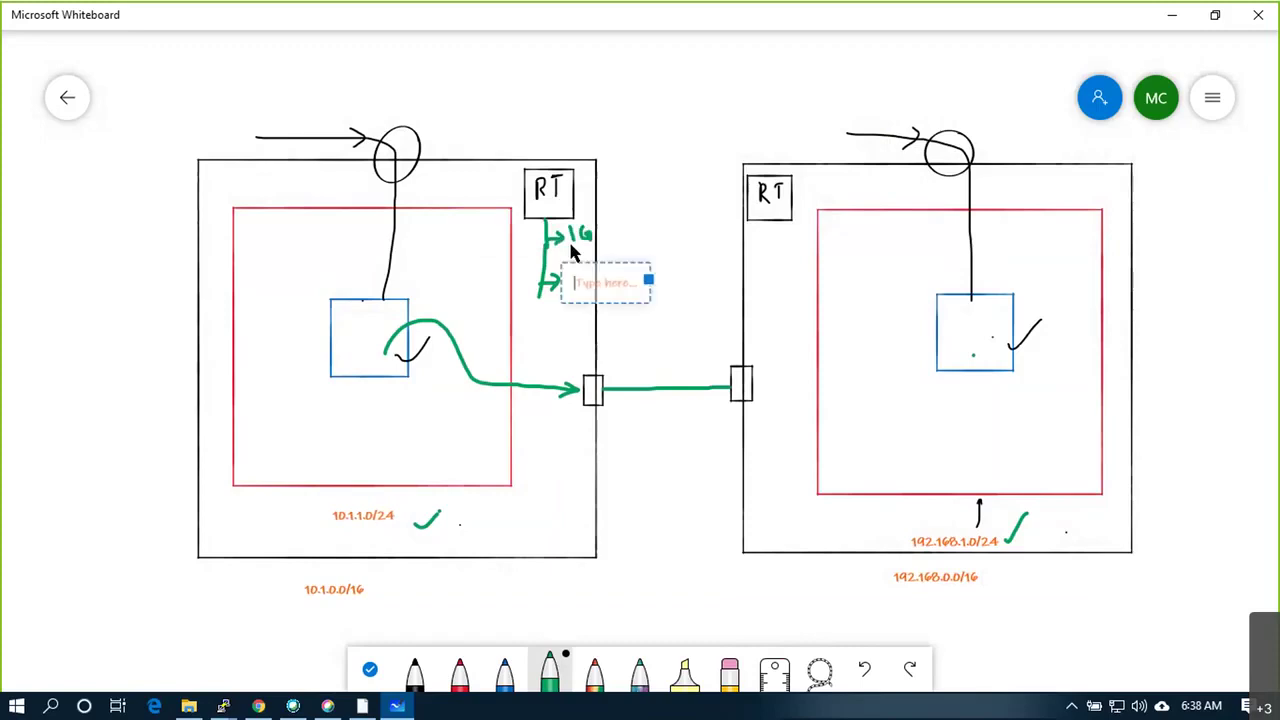
pyautogui.write('add route to peering connection')
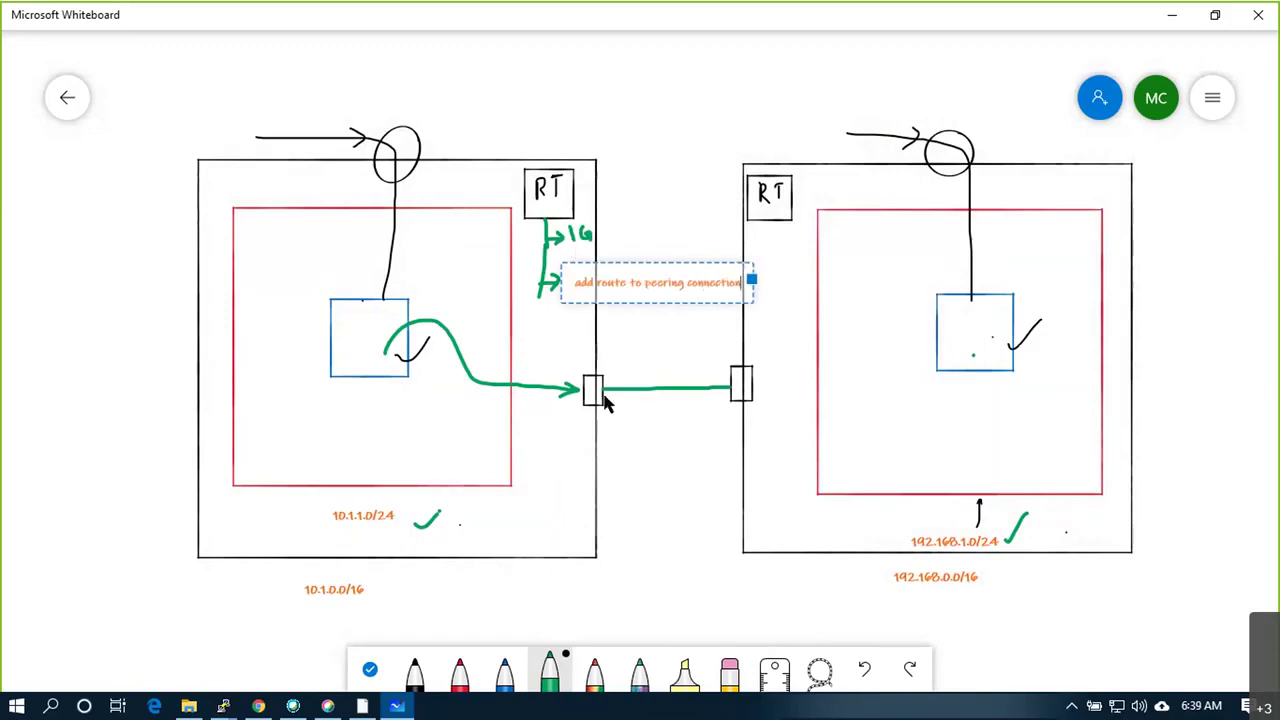
pyautogui.click(660, 502)
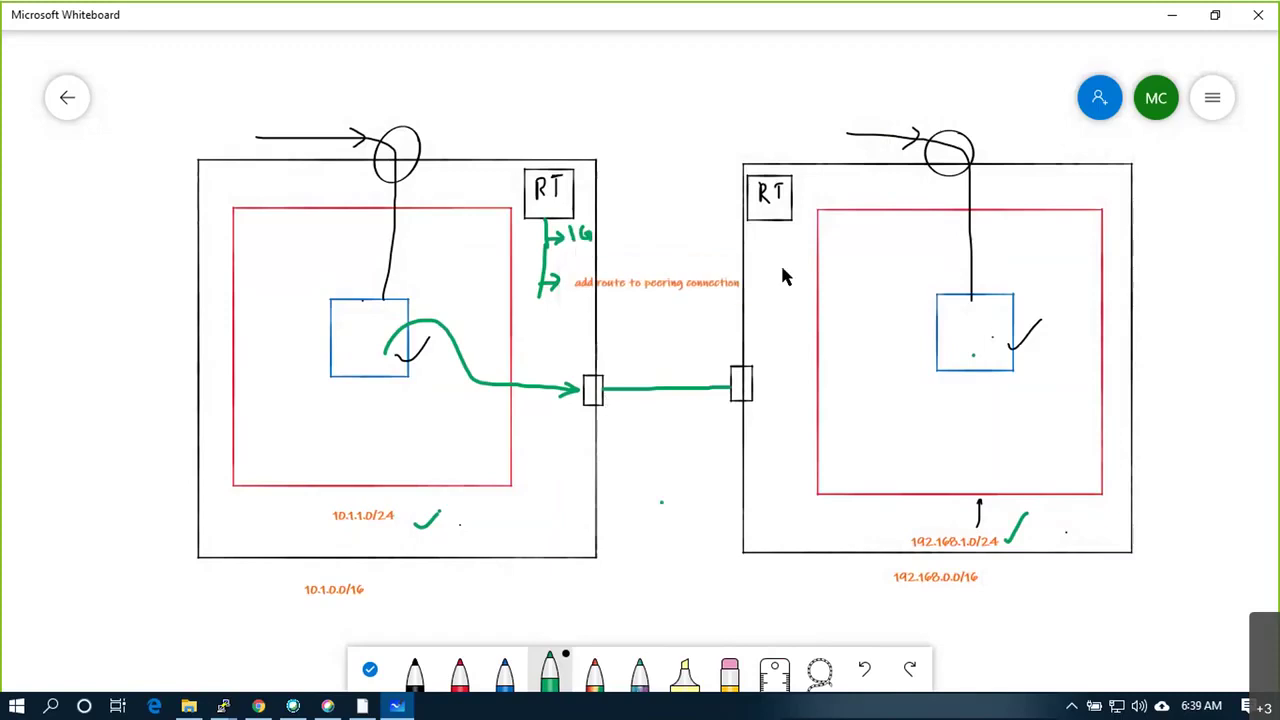
# Draw green arrows from the right RT box to the peering label and from the right blue square to its edge rectangle, and tick 192.168.0.0/16
pyautogui.click(787, 221)
pyautogui.moveTo(787, 222)
pyautogui.mouseDown()
pyautogui.moveTo(787, 300)
pyautogui.moveTo(776, 286)
pyautogui.moveTo(770, 302)
pyautogui.mouseUp()
pyautogui.moveTo(946, 352); pyautogui.dragTo(924, 339)
pyautogui.moveTo(772, 388); pyautogui.dragTo(770, 404)
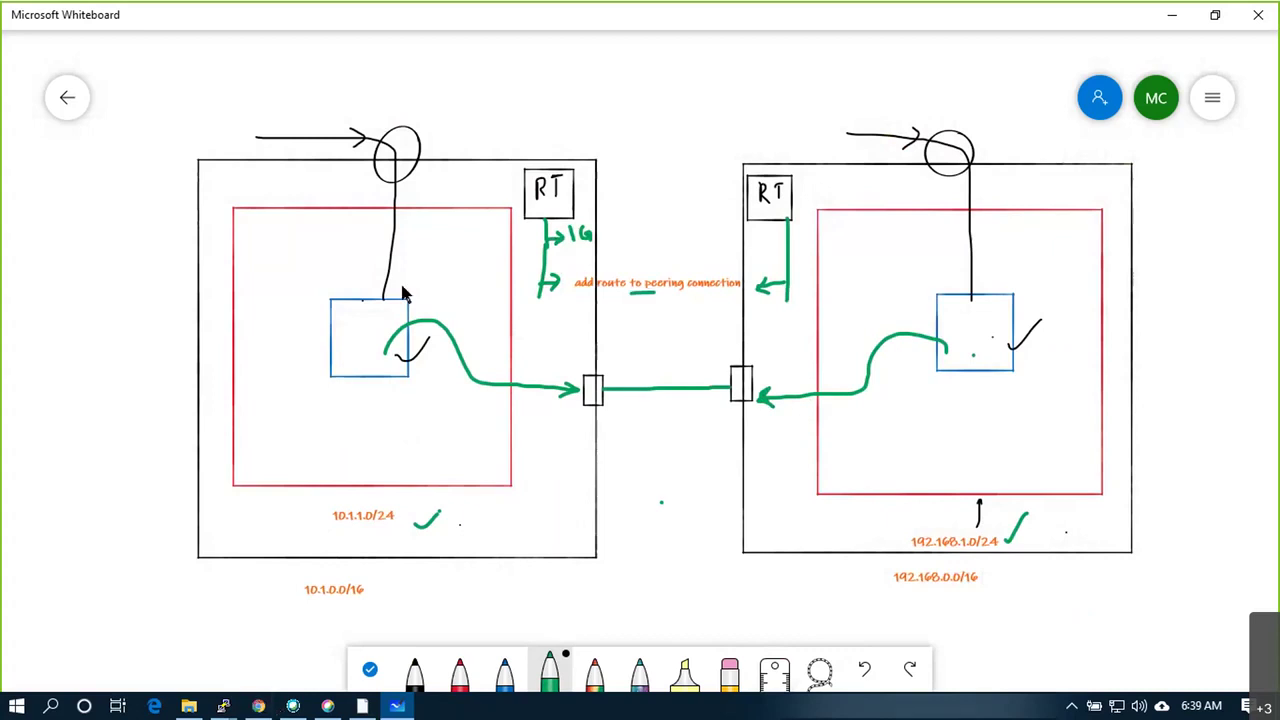
pyautogui.moveTo(1026, 580); pyautogui.dragTo(1058, 558)
# Switch to the AWS console, add a route with destination 10.1.1.0/24 to WUSRT1, and copy that destination
pyautogui.click(258, 708)
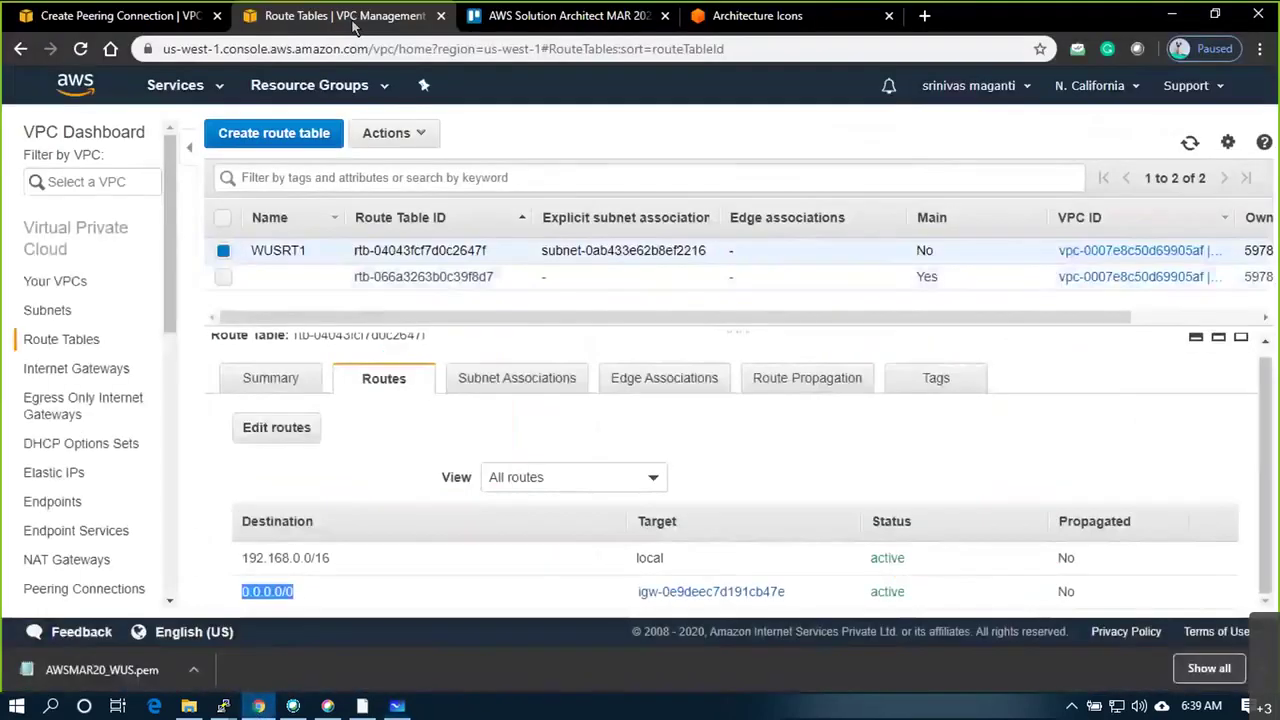
pyautogui.click(279, 430)
pyautogui.click(80, 360)
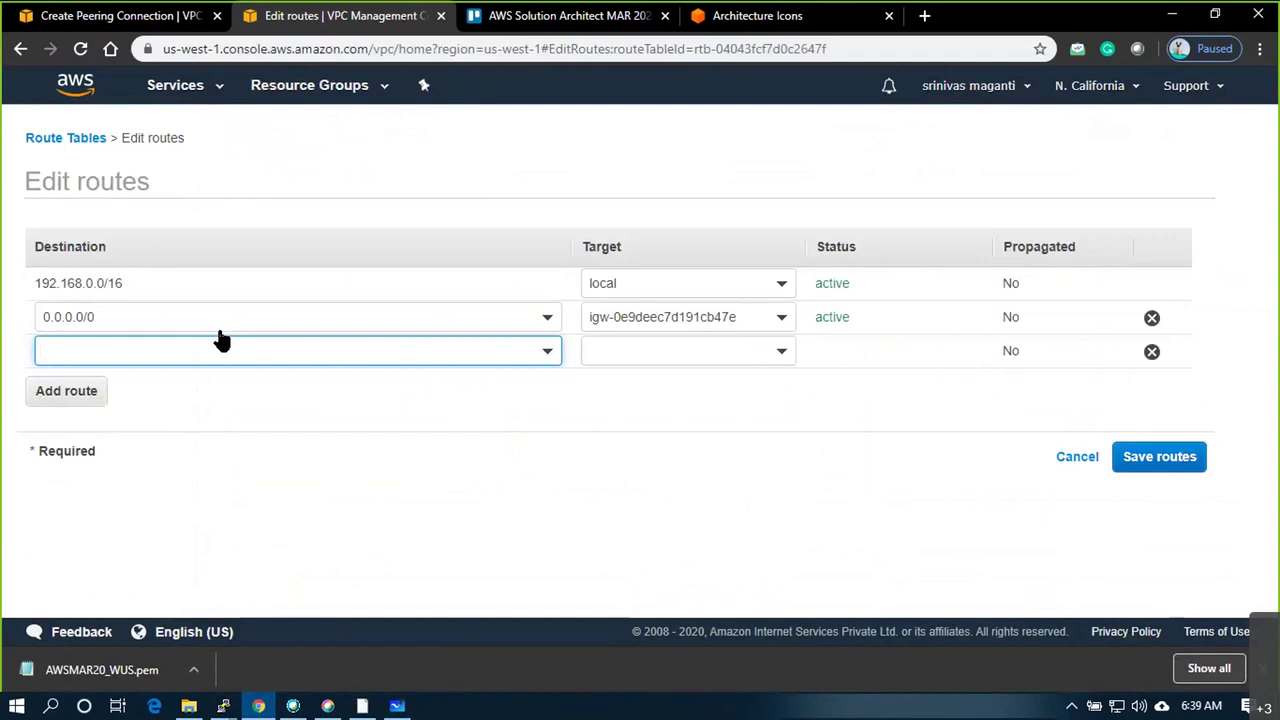
pyautogui.write('10.1.')
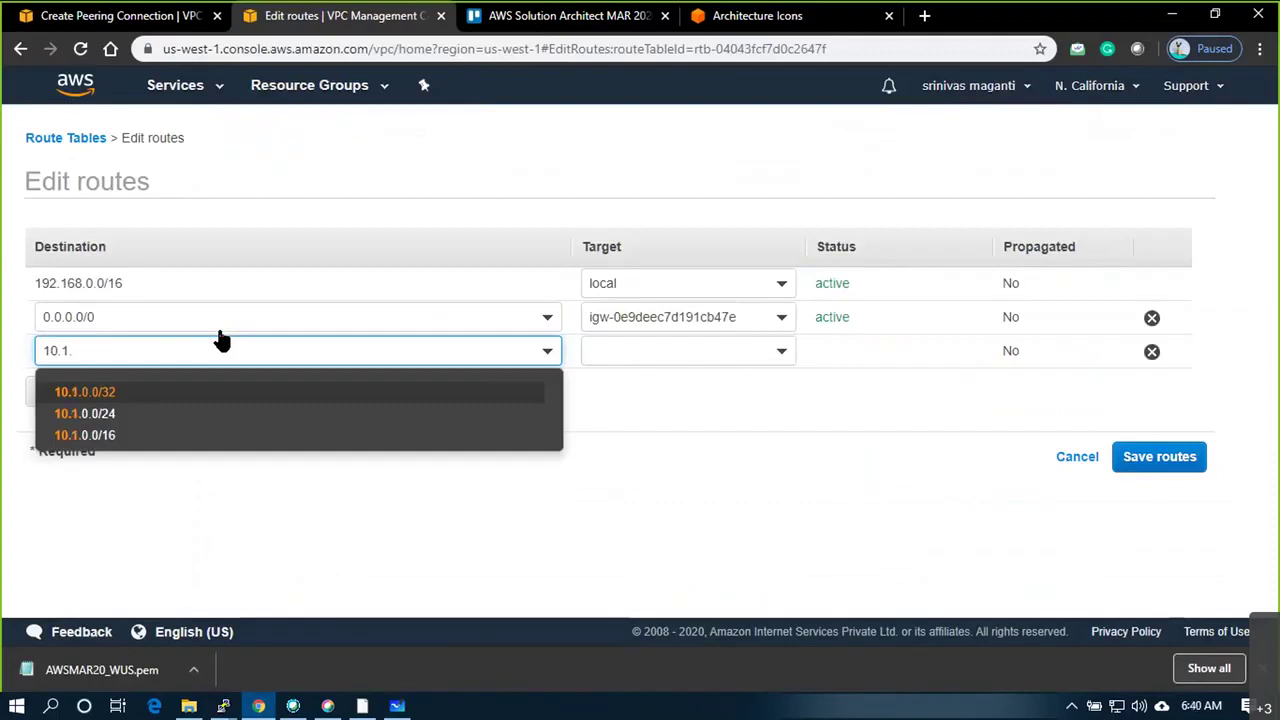
pyautogui.write('1')
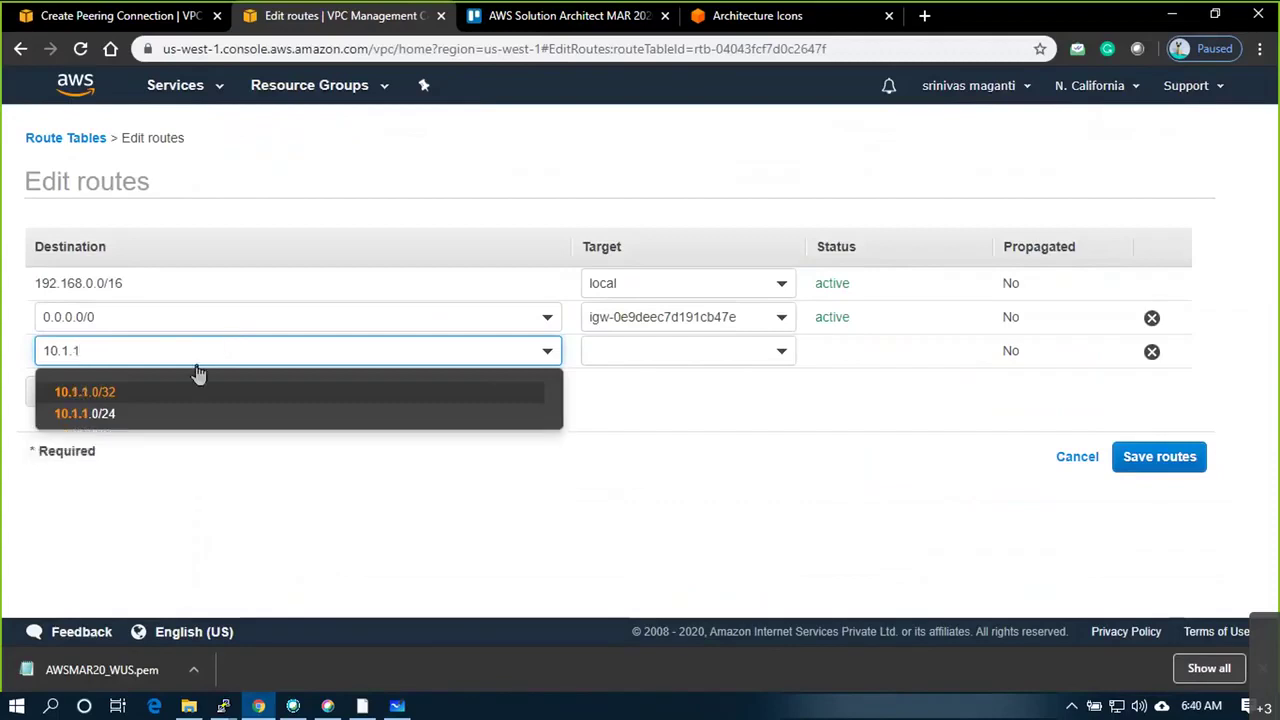
pyautogui.click(150, 416)
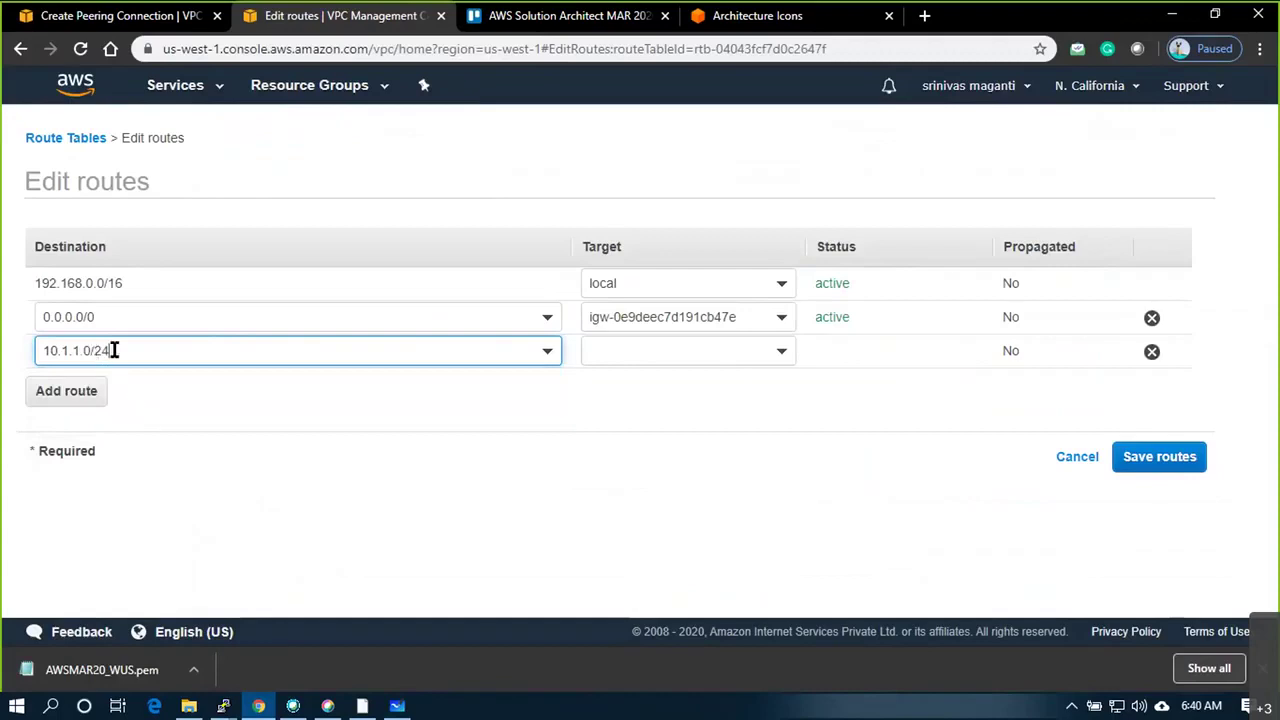
pyautogui.moveTo(114, 350); pyautogui.dragTo(37, 357)
pyautogui.hotkey('ctrl', 'c')
# Set the new route's target to the peering connection WUStoEUSPeering and save the routes
pyautogui.click(639, 350)
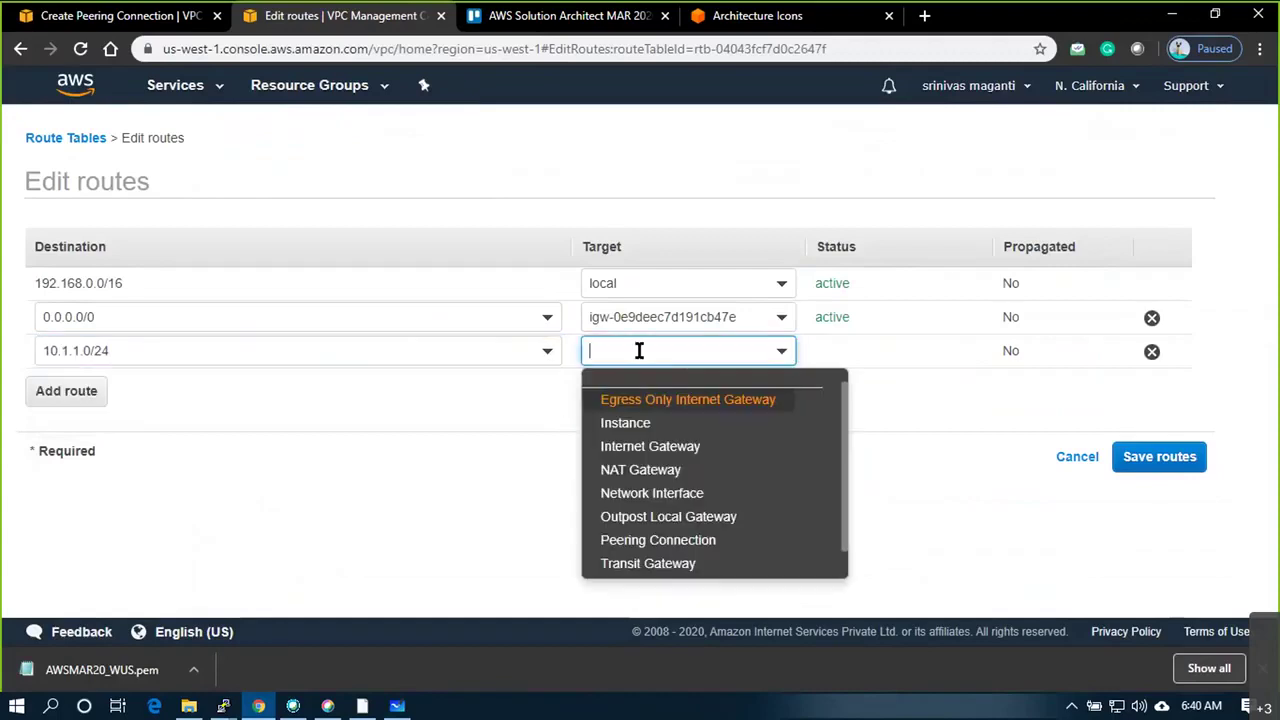
pyautogui.click(638, 545)
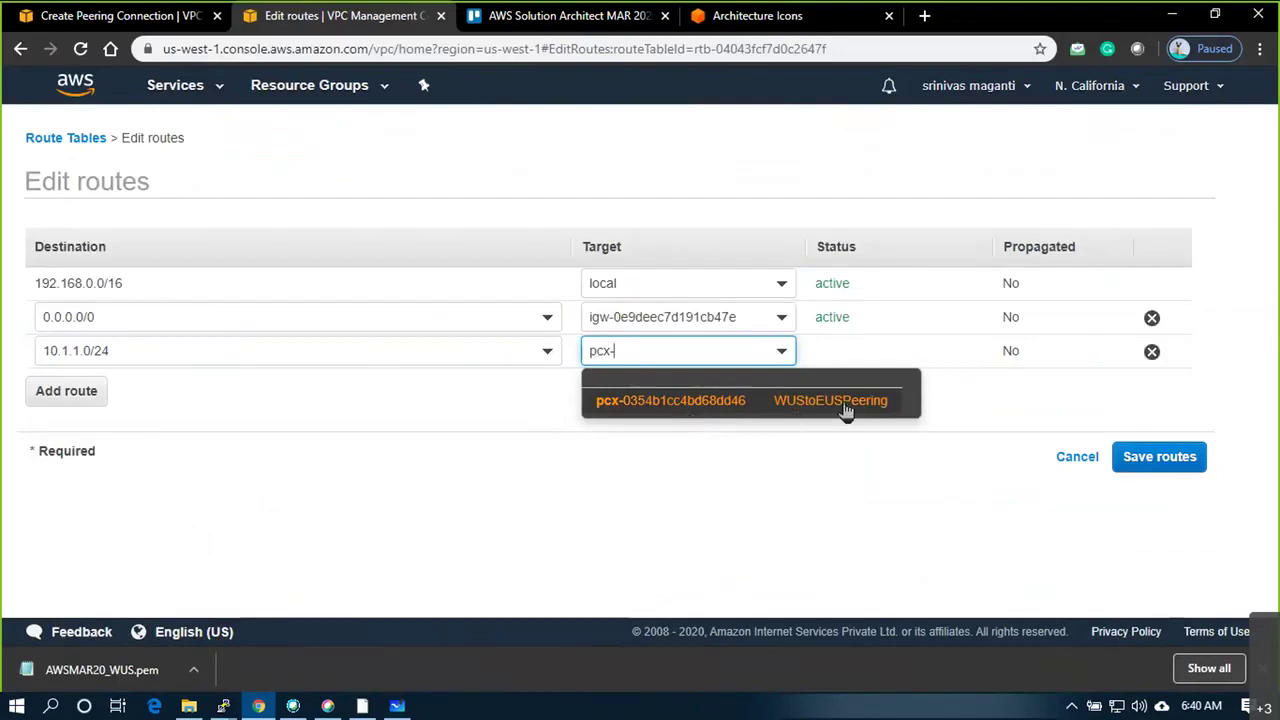
pyautogui.click(765, 401)
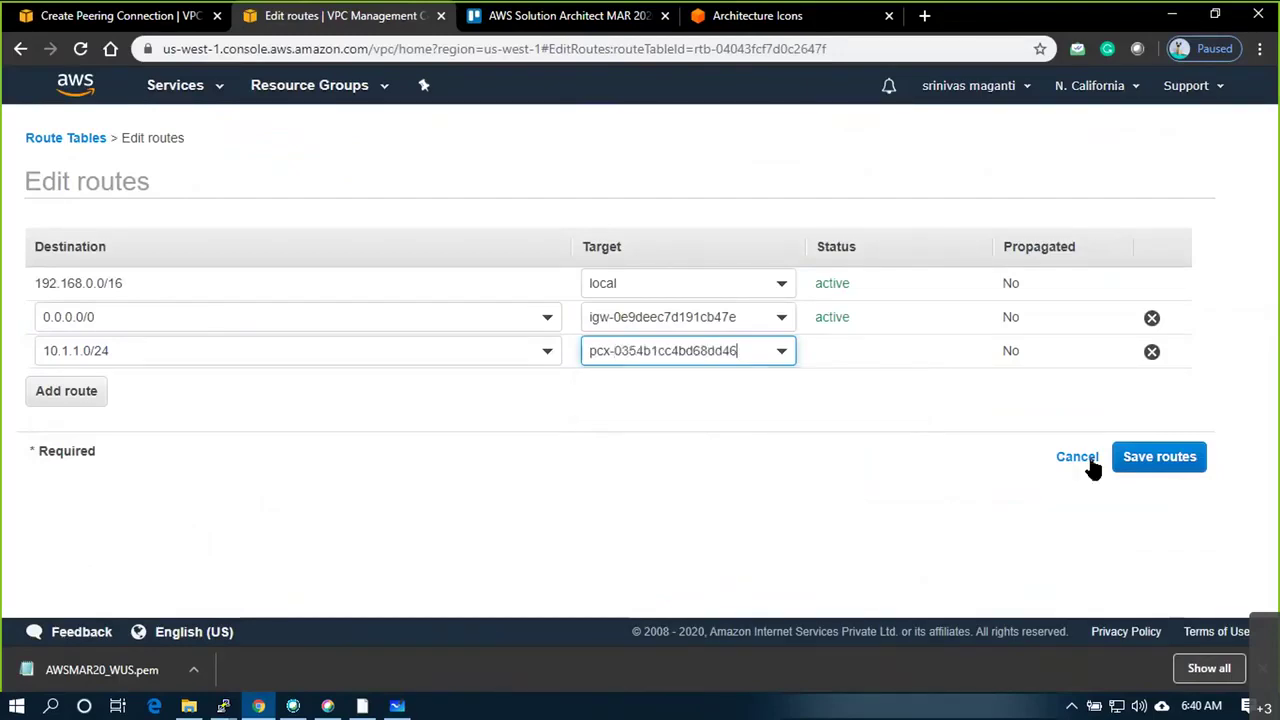
pyautogui.click(1145, 468)
# Bring up both SSH terminals and check the running pings to 192.168.1.100 and 10.1.1.100
pyautogui.hotkey('alt', 'Tab')
pyautogui.hotkey('alt', 'Tab')
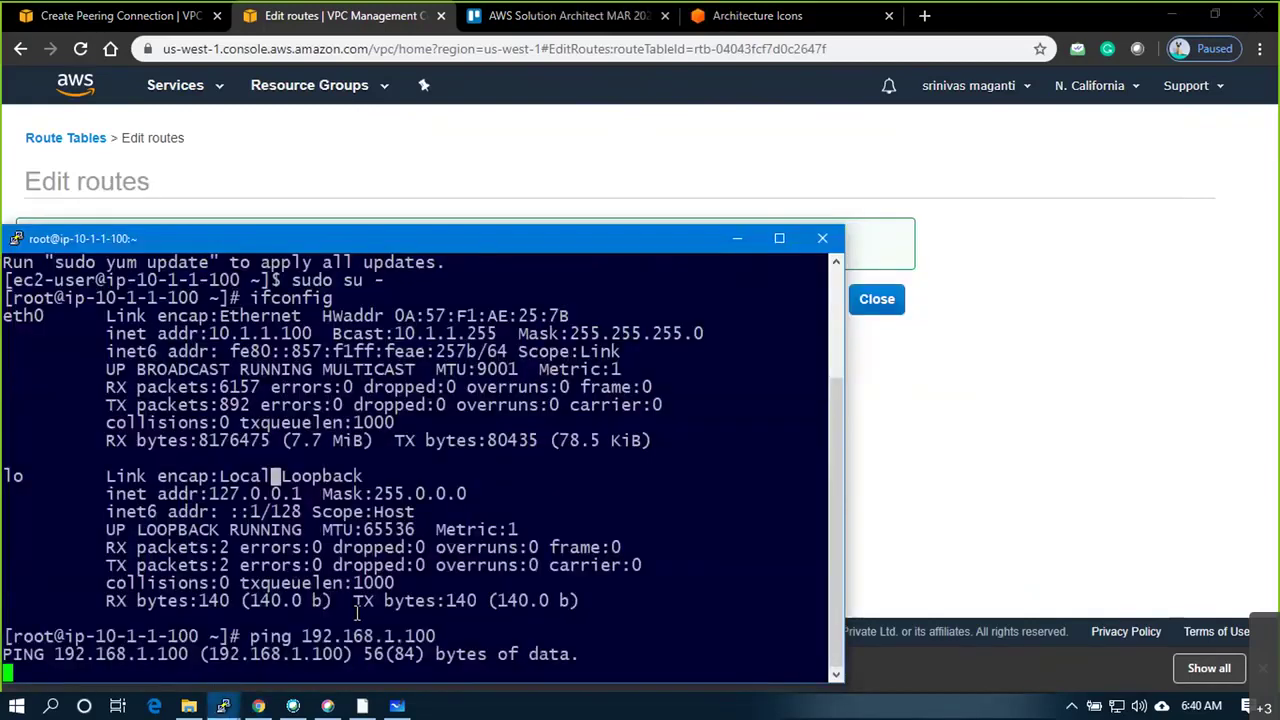
pyautogui.moveTo(223, 706)
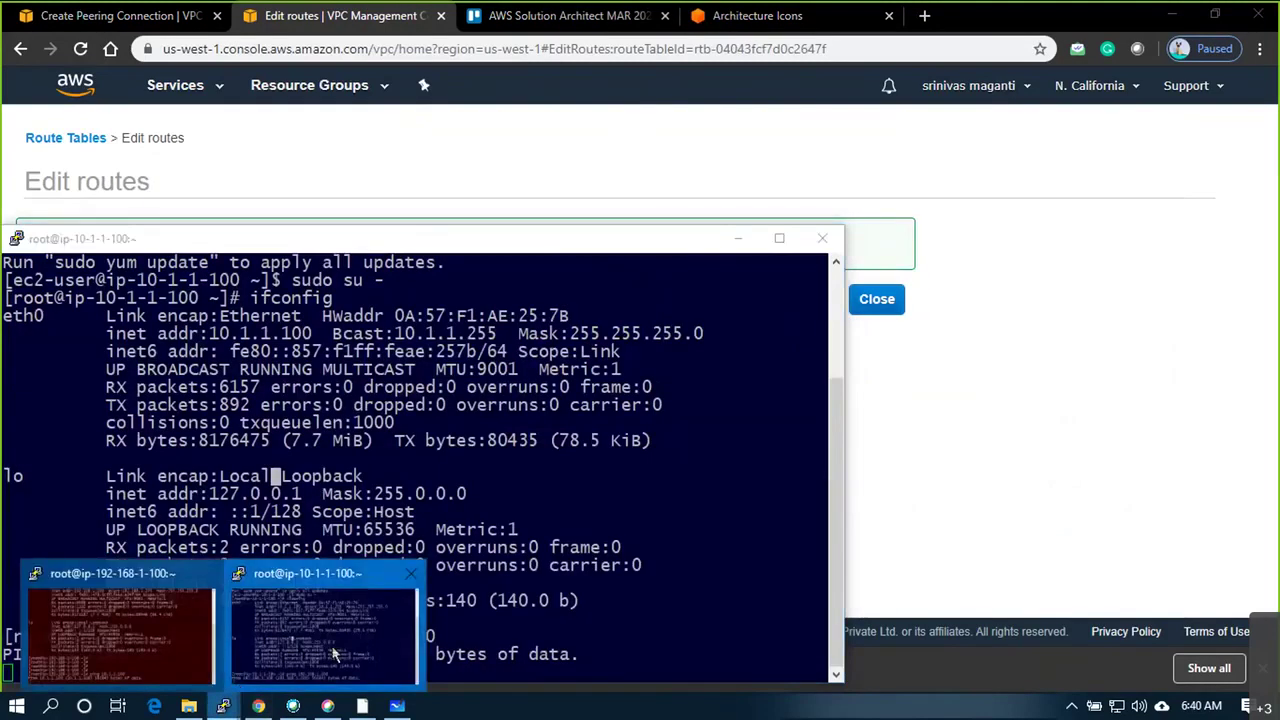
pyautogui.click(223, 706)
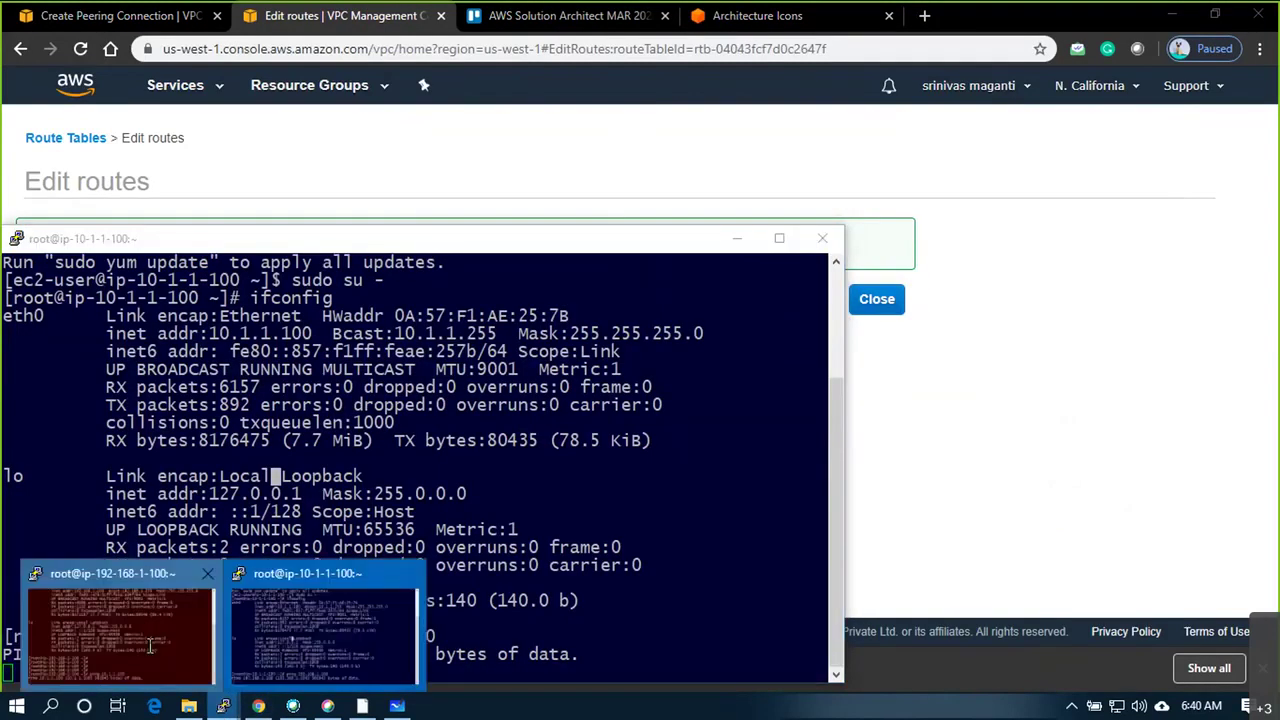
pyautogui.click(150, 647)
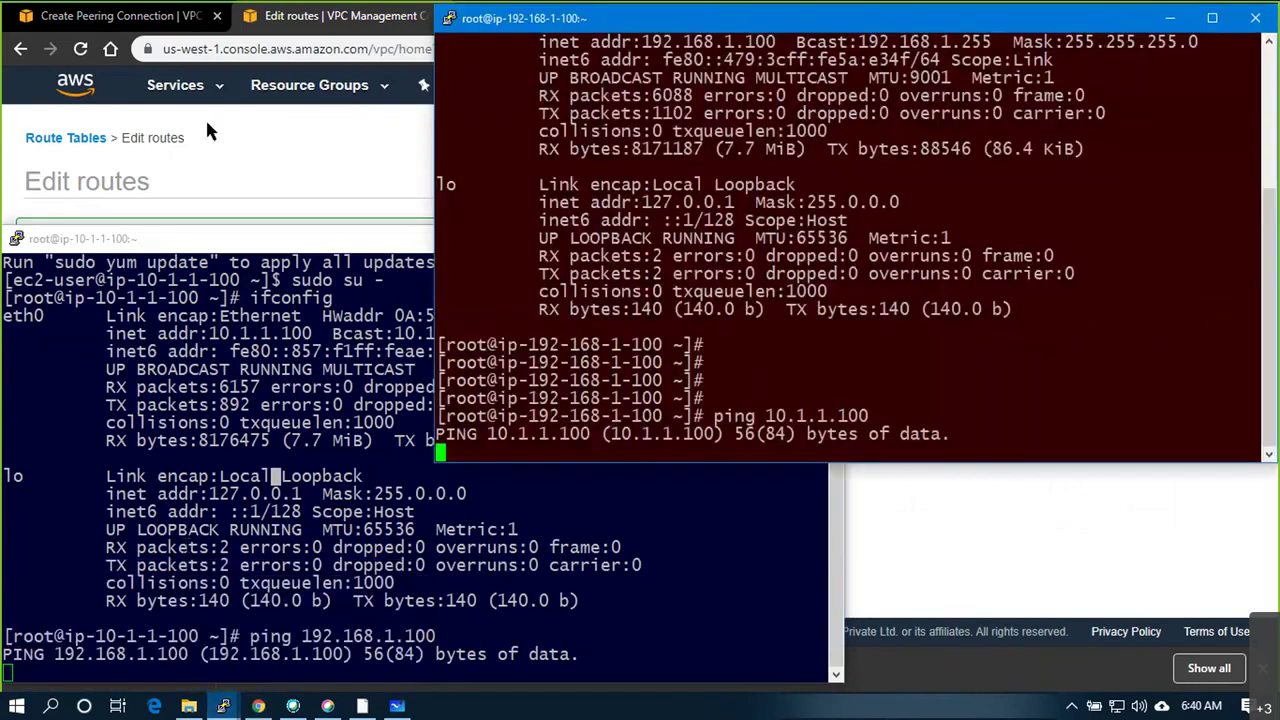
# Return to the AWS console, close the route edit confirmation, and review the routes of WUSRT1
pyautogui.click(250, 160)
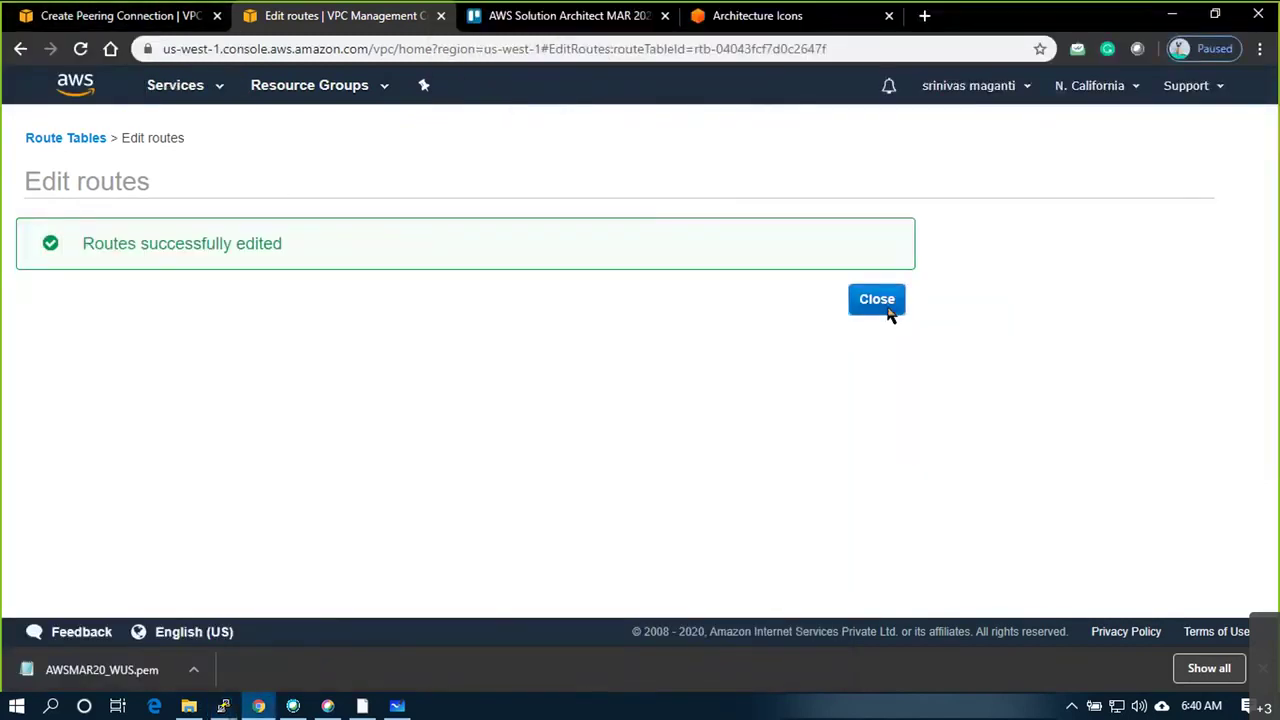
pyautogui.click(877, 300)
pyautogui.scroll(-1, 536, 538)
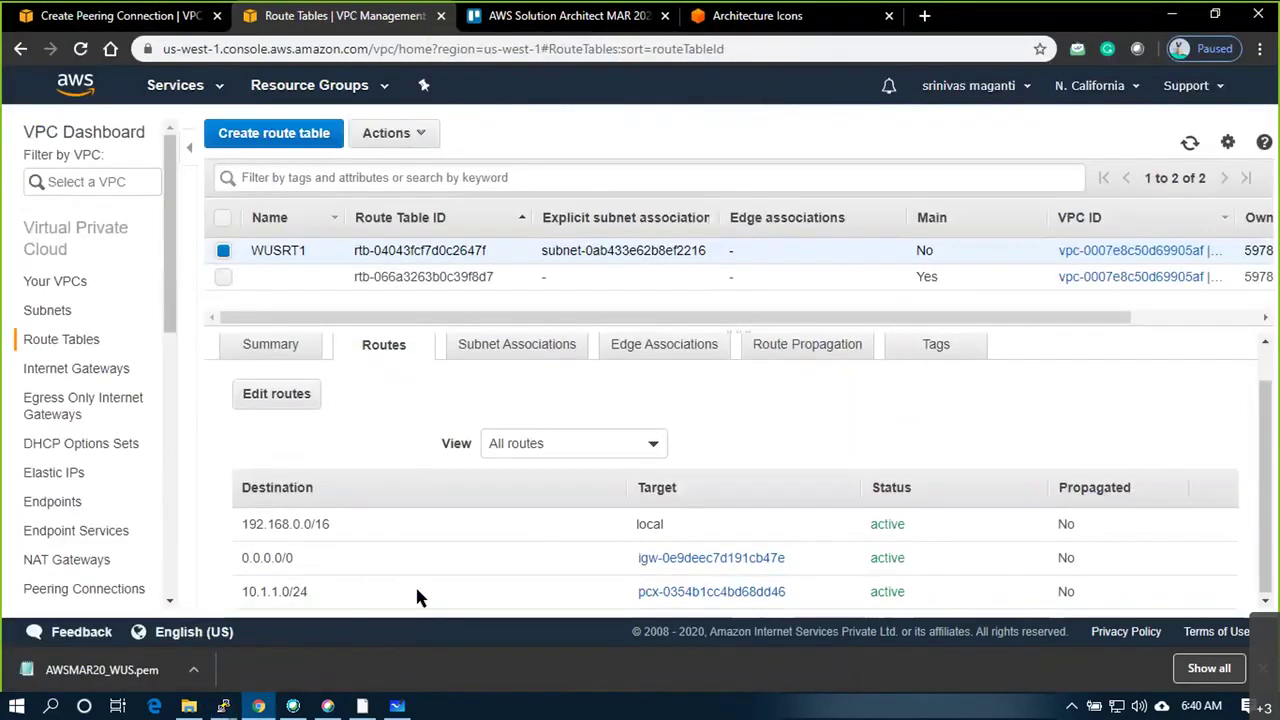
# Bring up the SSH terminals of 10.1.1.100 and 192.168.1.100 and check whether their pings get replies
pyautogui.hotkey('alt', 'Tab')
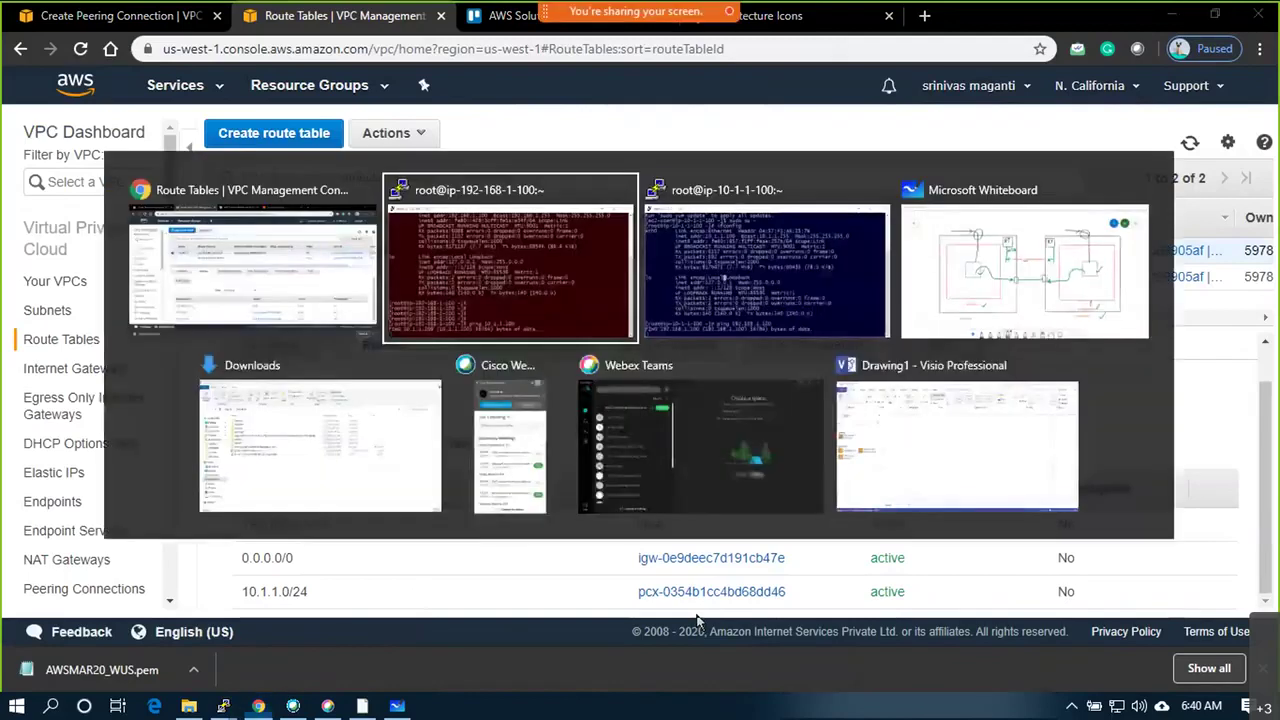
pyautogui.hotkey('alt', 'Tab')
pyautogui.hotkey('alt', 'Tab')
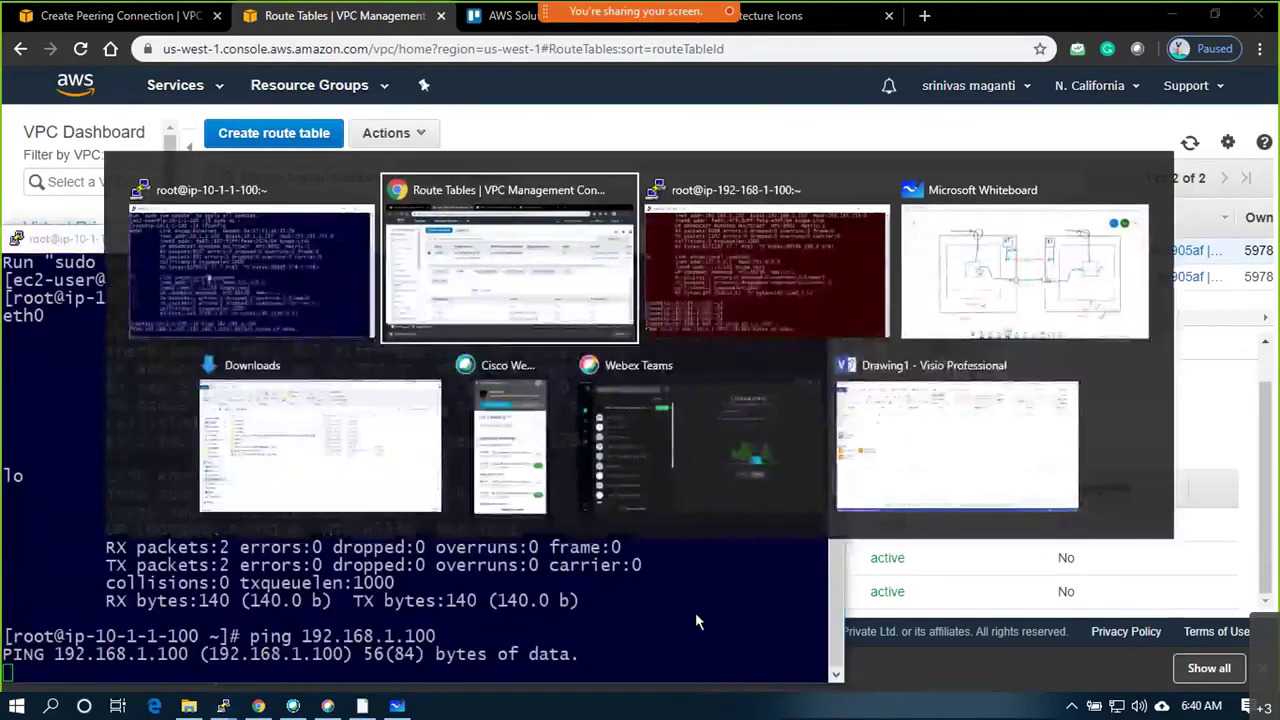
pyautogui.hotkey('alt', 'Tab')
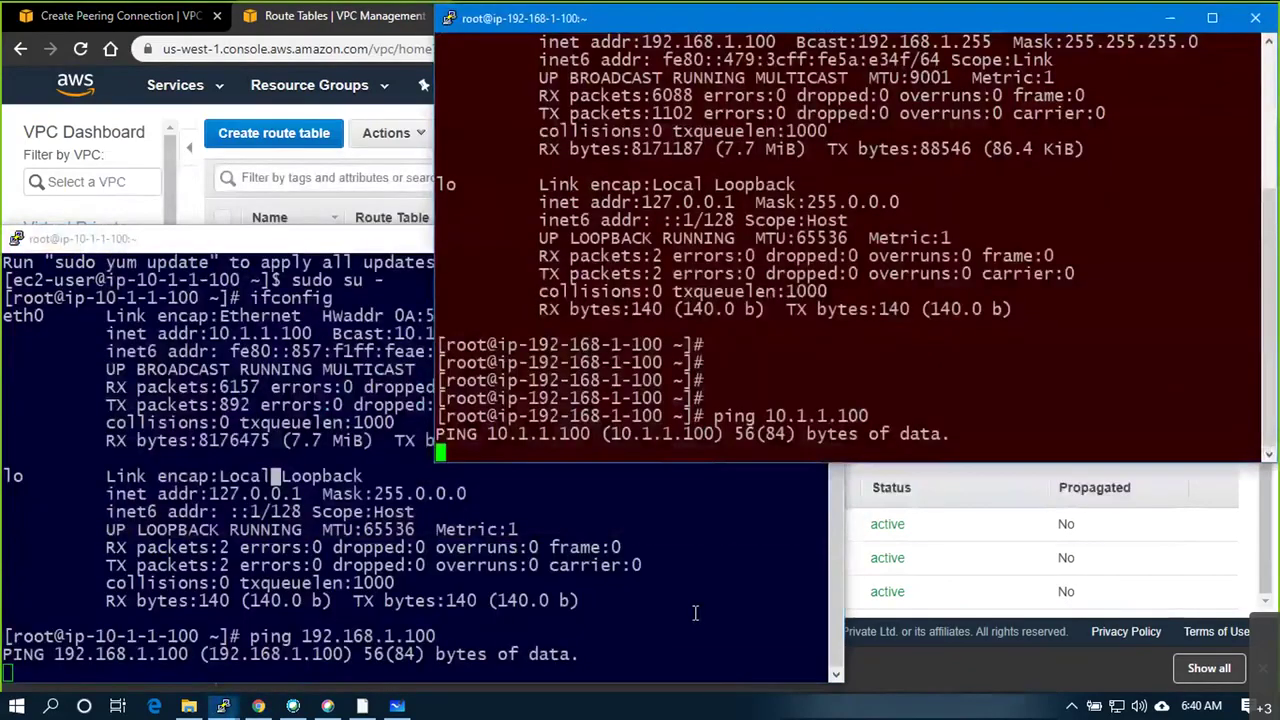
# Switch to the N. Virginia AWS console, dismiss the peering connection confirmation, and open the routes of route table EUSRT1 for editing
pyautogui.click(136, 22)
pyautogui.click(882, 468)
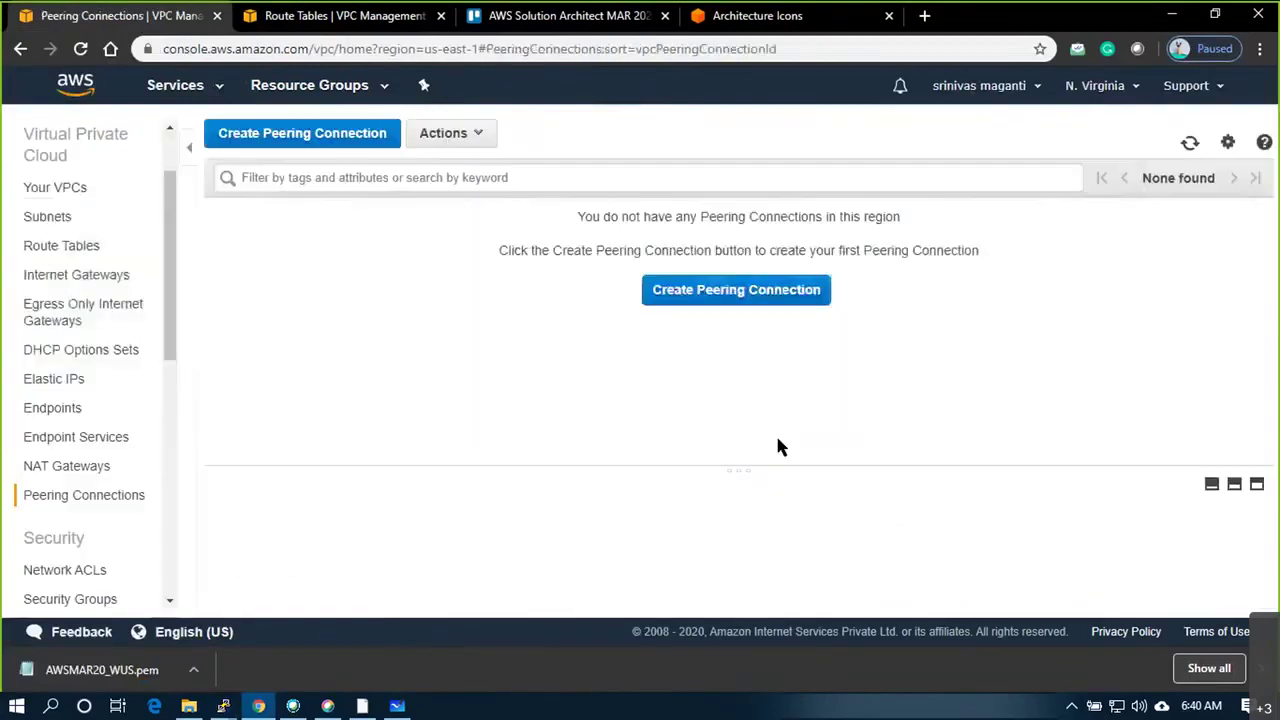
pyautogui.click(63, 246)
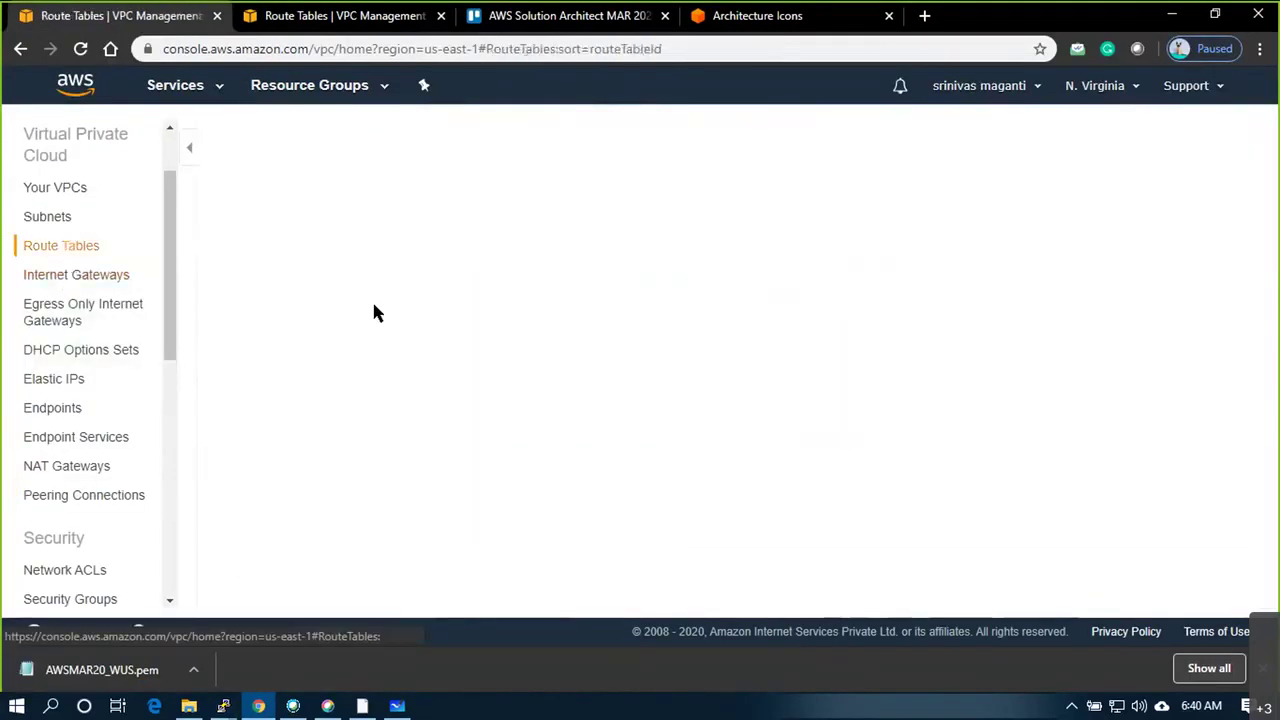
pyautogui.click(400, 277)
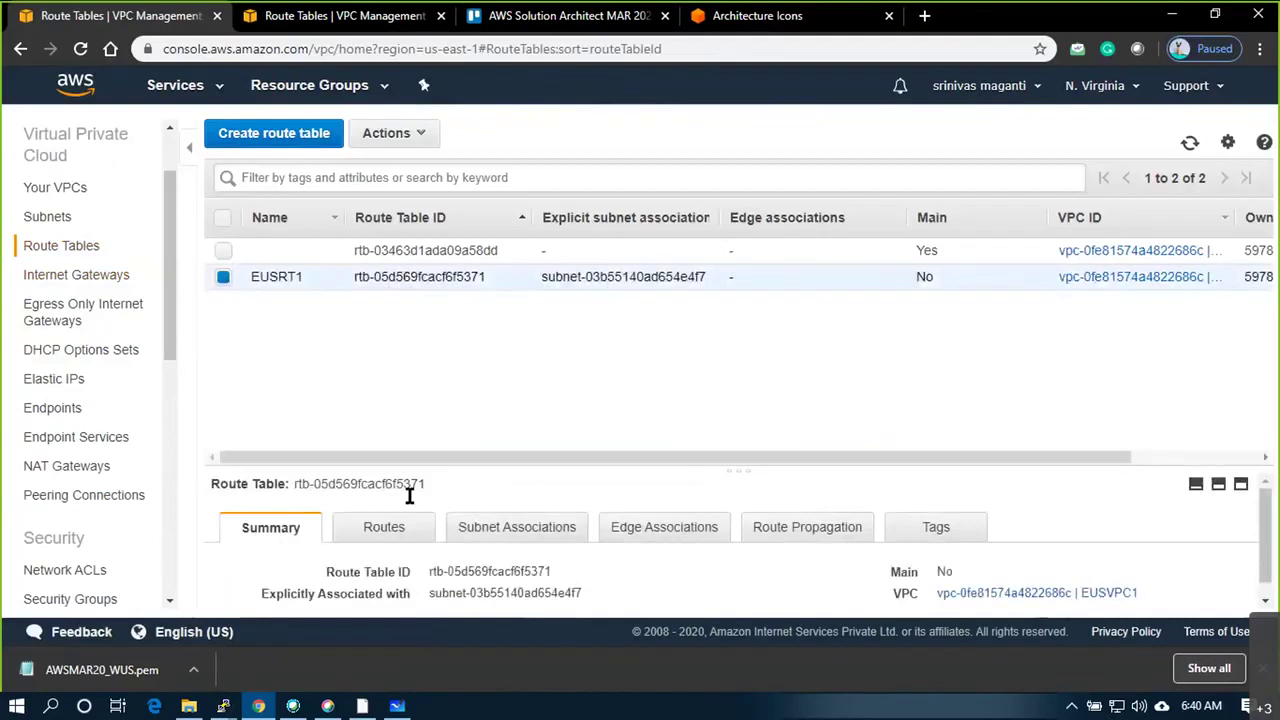
pyautogui.click(395, 527)
pyautogui.scroll(-2, 409, 537)
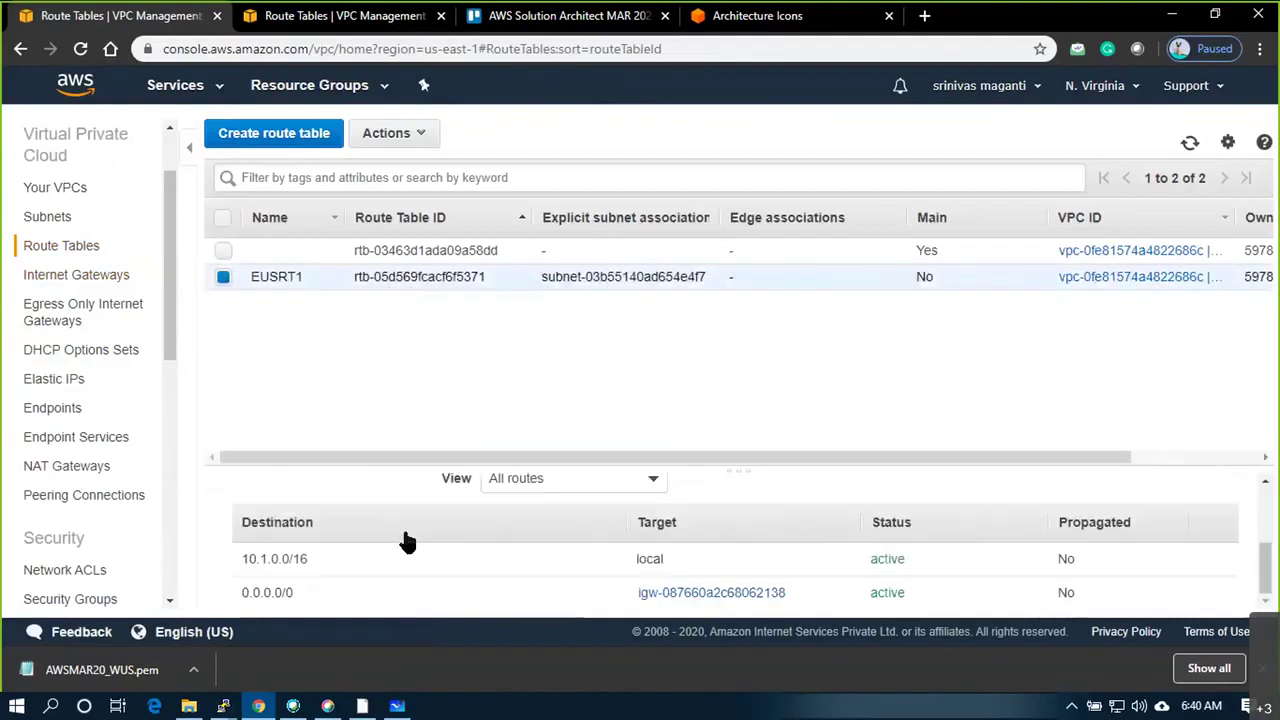
pyautogui.scroll(1, 294, 540)
pyautogui.click(300, 528)
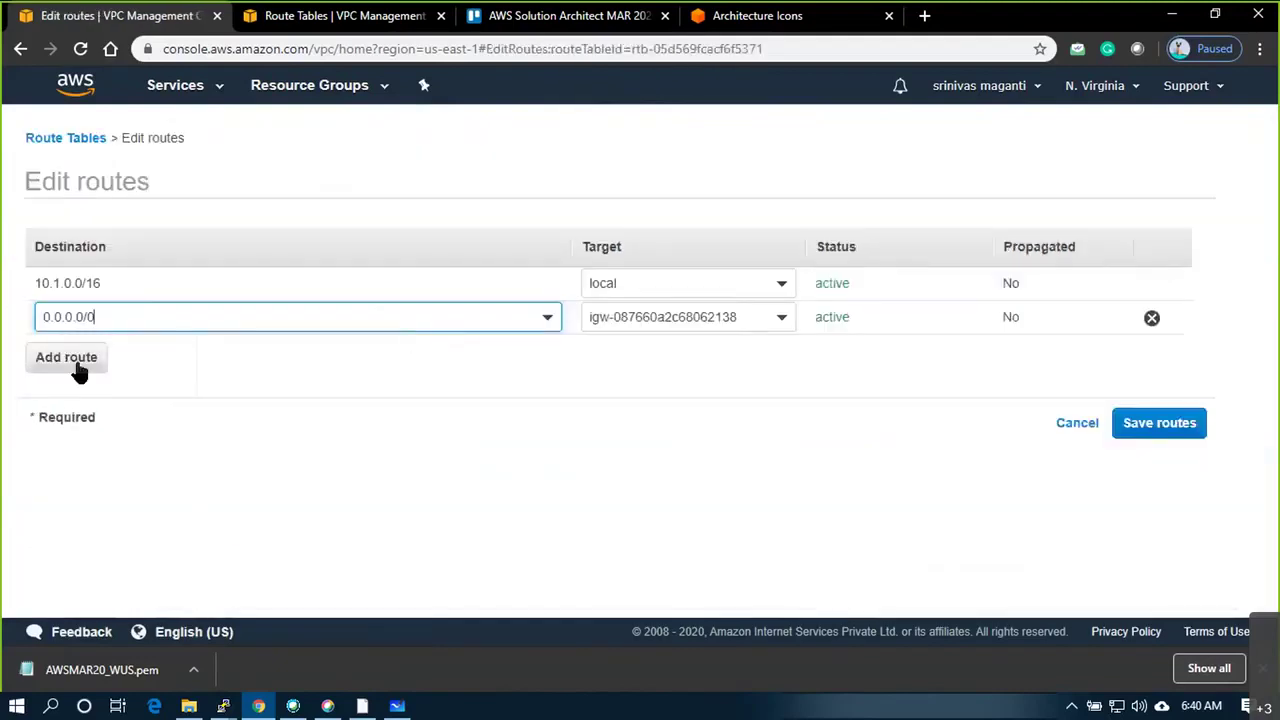
# Add a route with destination 192.168.1.0/24 to EUSRT1
pyautogui.click(66, 357)
pyautogui.write('192')
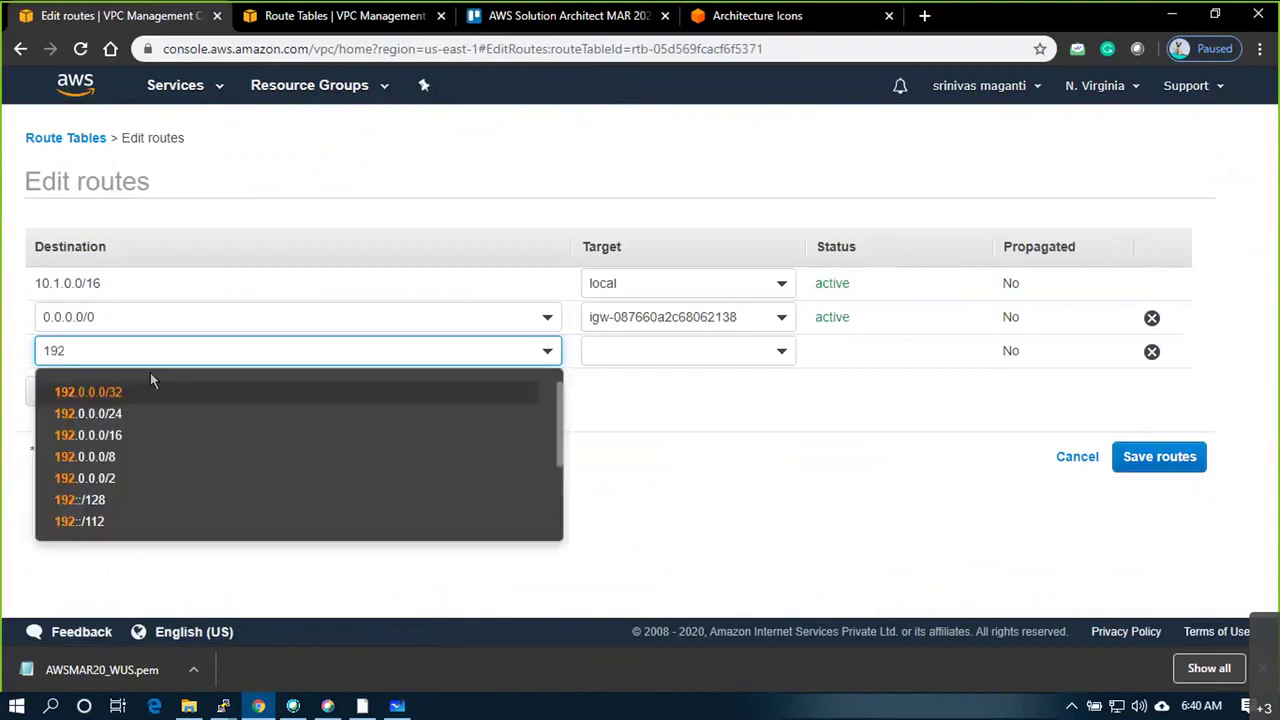
pyautogui.write('.168.1.')
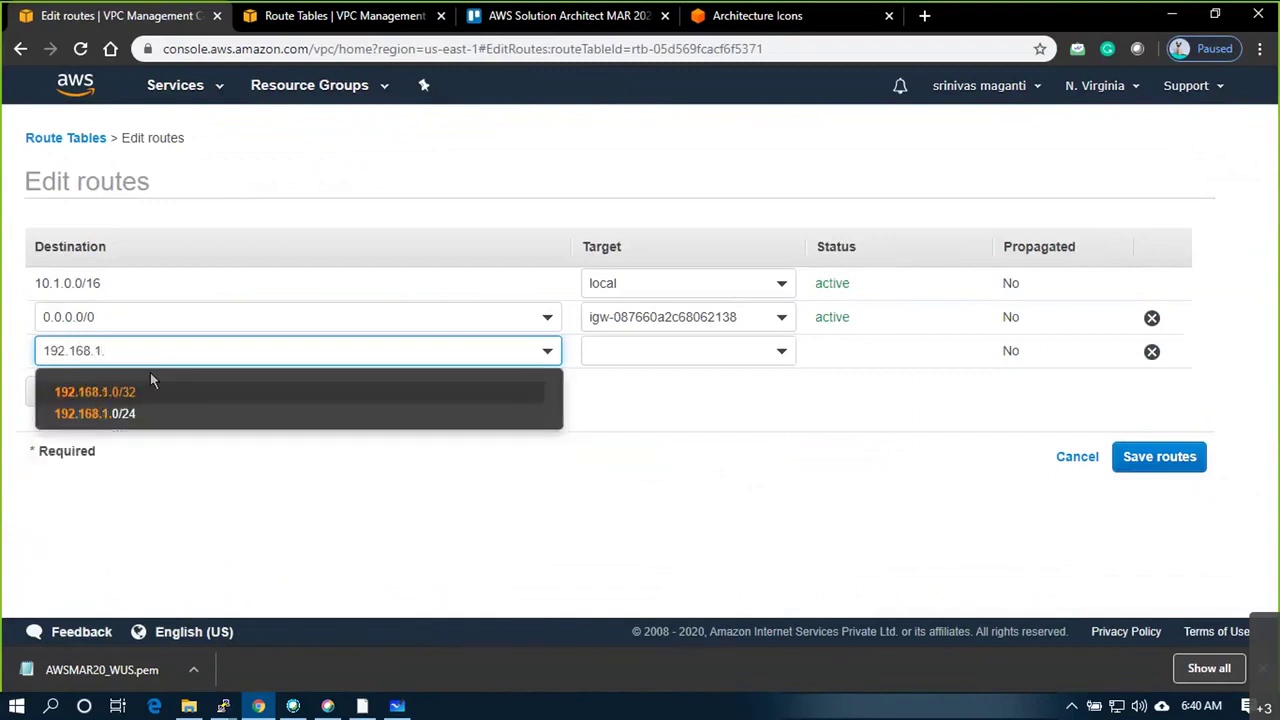
pyautogui.click(125, 423)
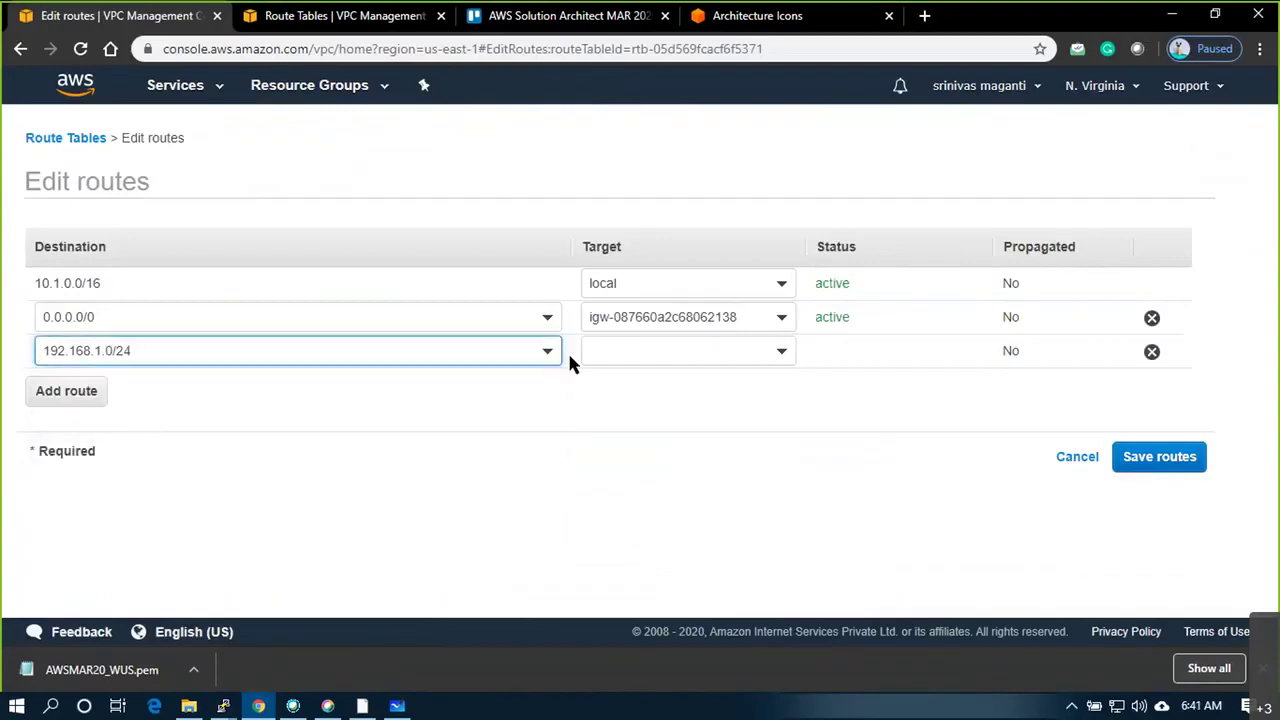
# Set the new route's target to the peering connection eustowus and save the routes
pyautogui.click(676, 365)
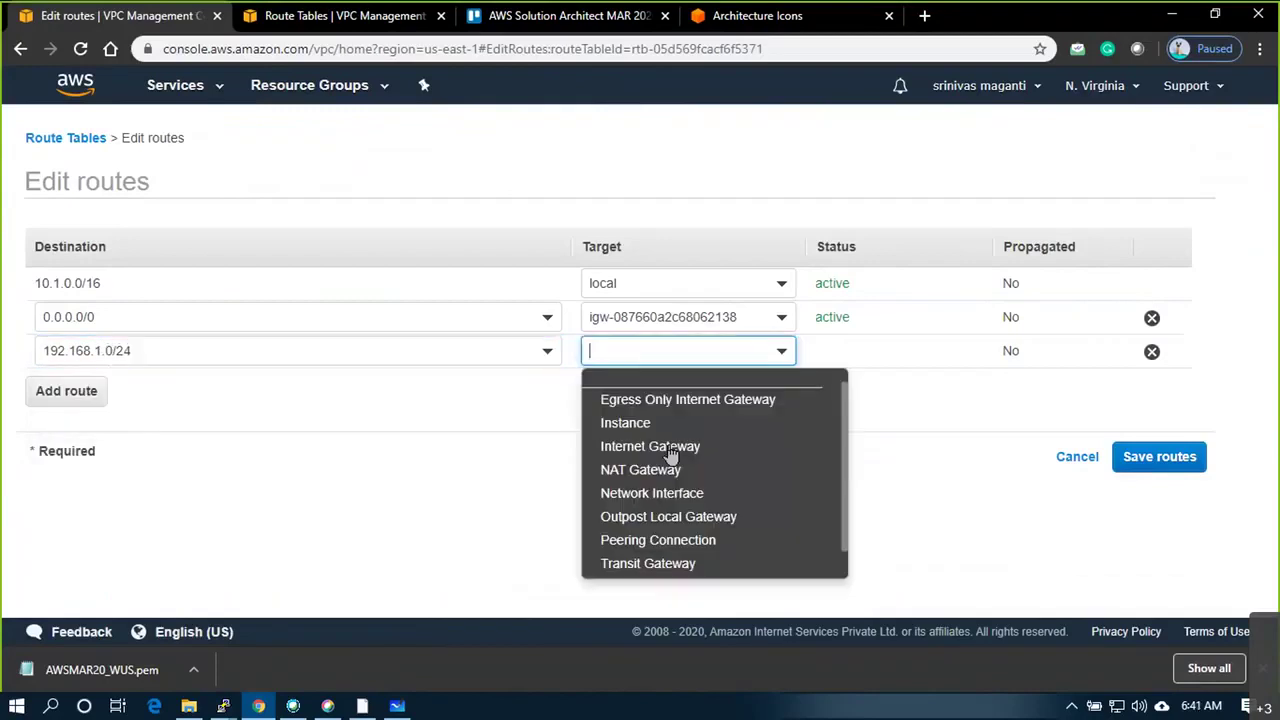
pyautogui.click(663, 534)
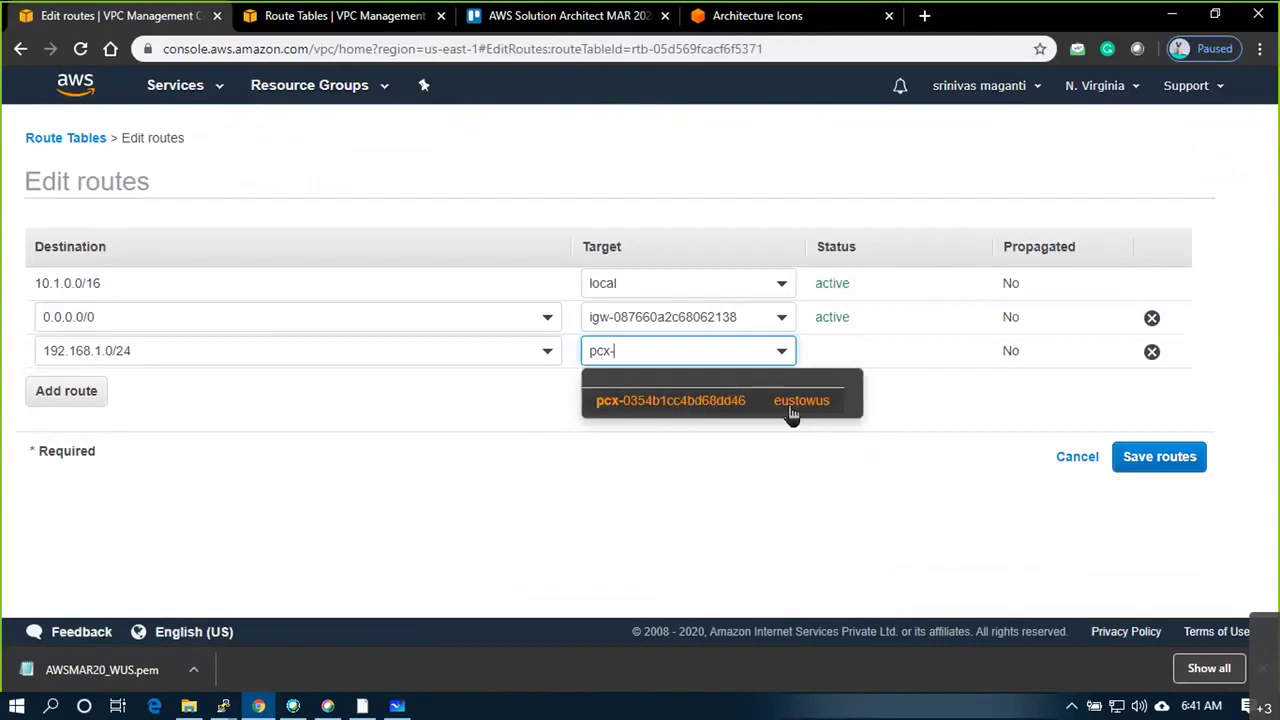
pyautogui.click(745, 404)
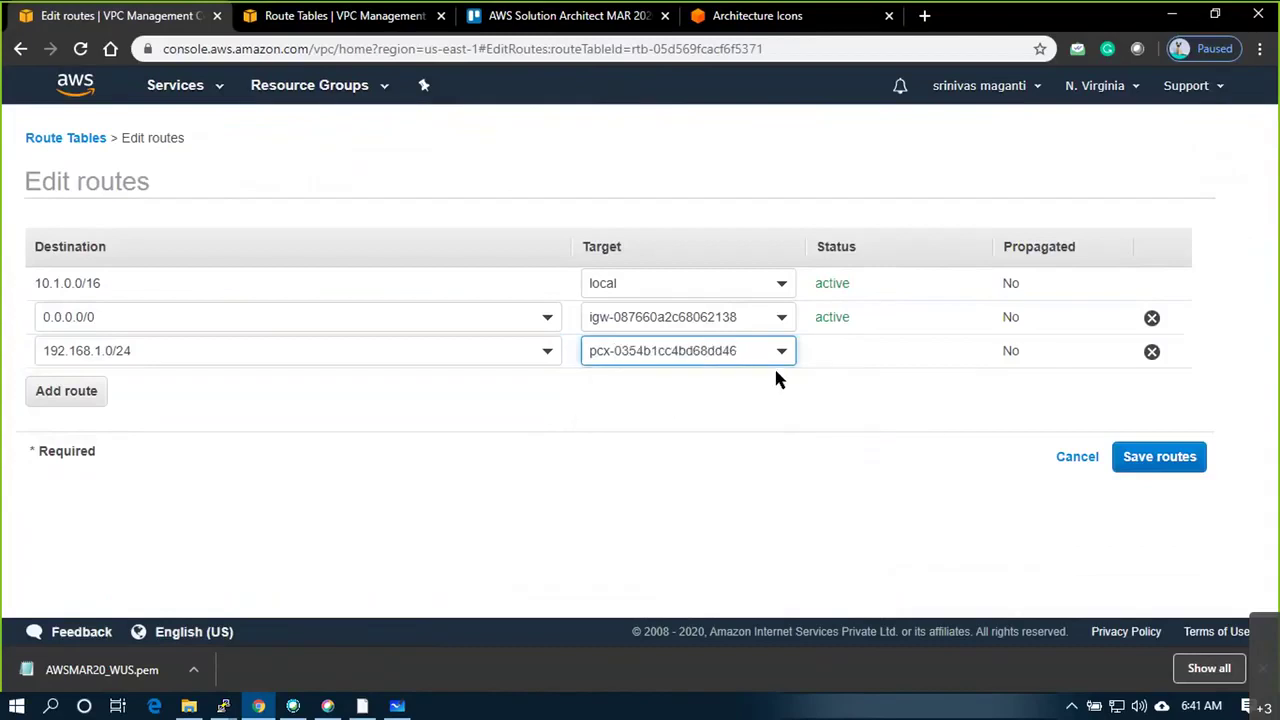
pyautogui.click(1148, 457)
# Bring up both SSH terminals, check the ping replies, and stop the pings to 10.1.1.100 and 192.168.1.100
pyautogui.hotkey('alt', 'Tab')
pyautogui.hotkey('alt', 'Tab')
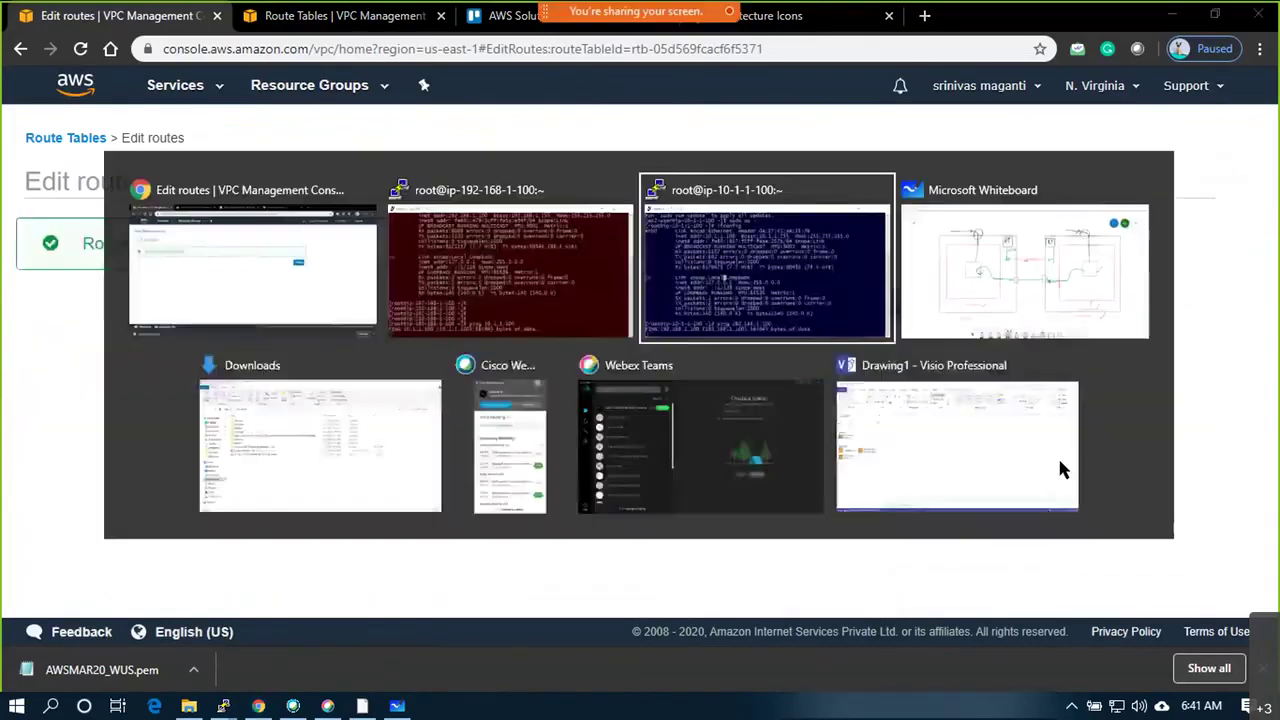
pyautogui.moveTo(223, 706)
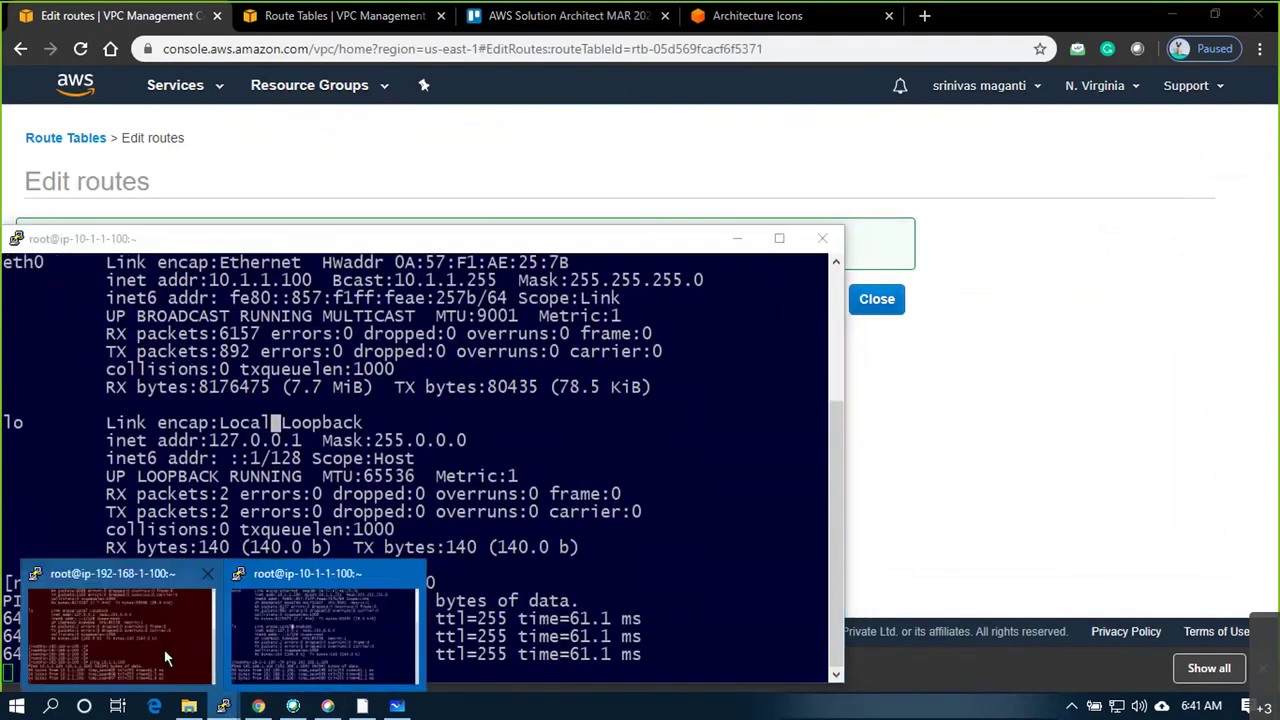
pyautogui.click(166, 657)
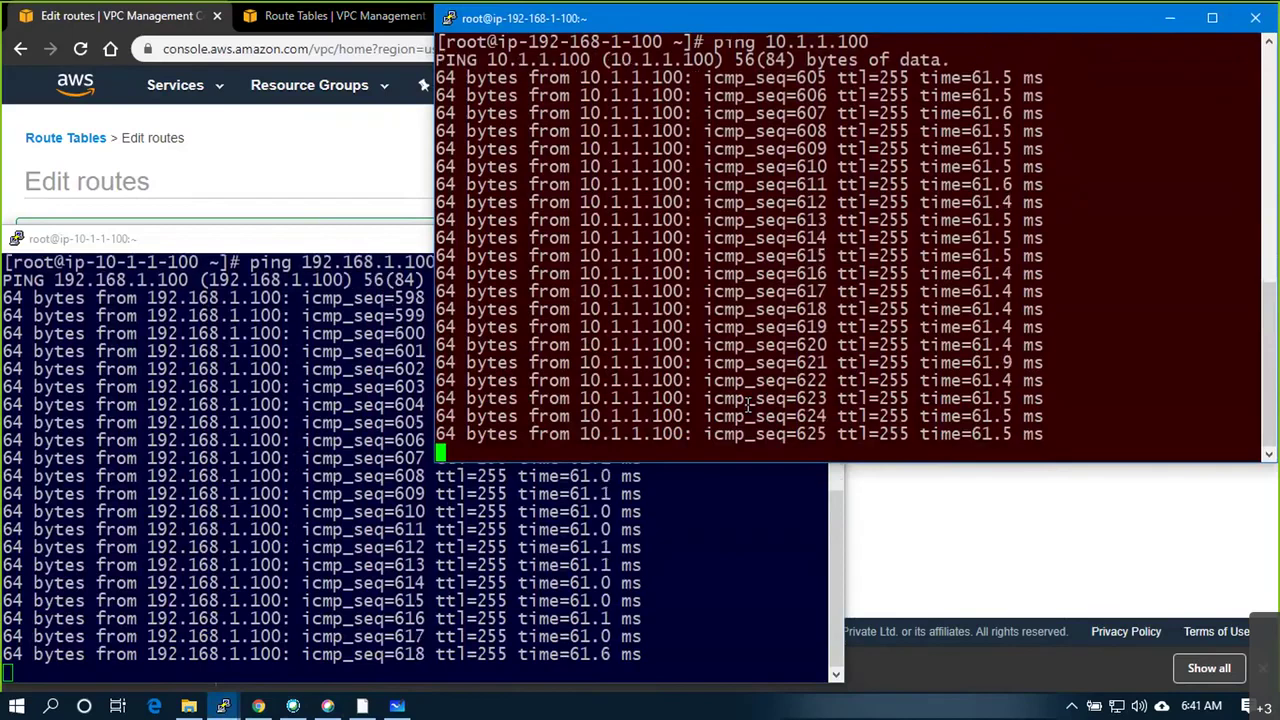
pyautogui.hotkey('ctrl', 'c')
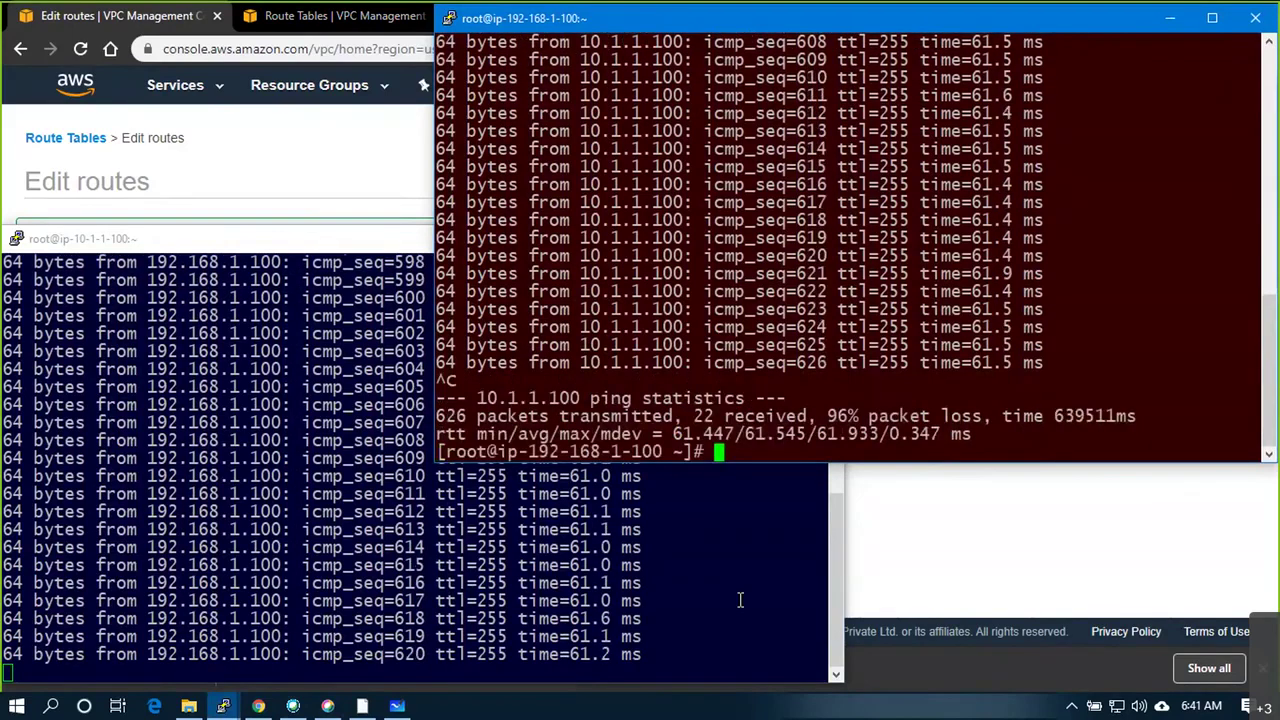
pyautogui.click(740, 600)
pyautogui.hotkey('ctrl', 'c')
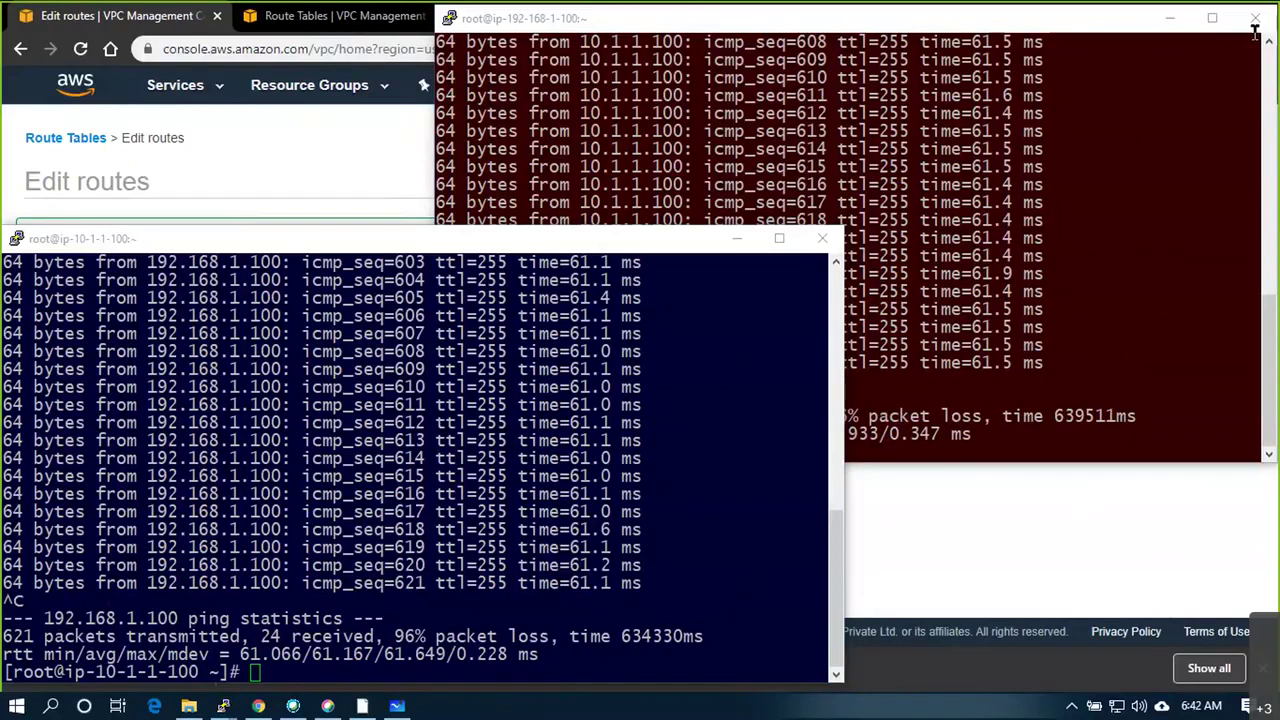
# Minimize both SSH terminals and close the route edit confirmation in the AWS console
pyautogui.click(740, 242)
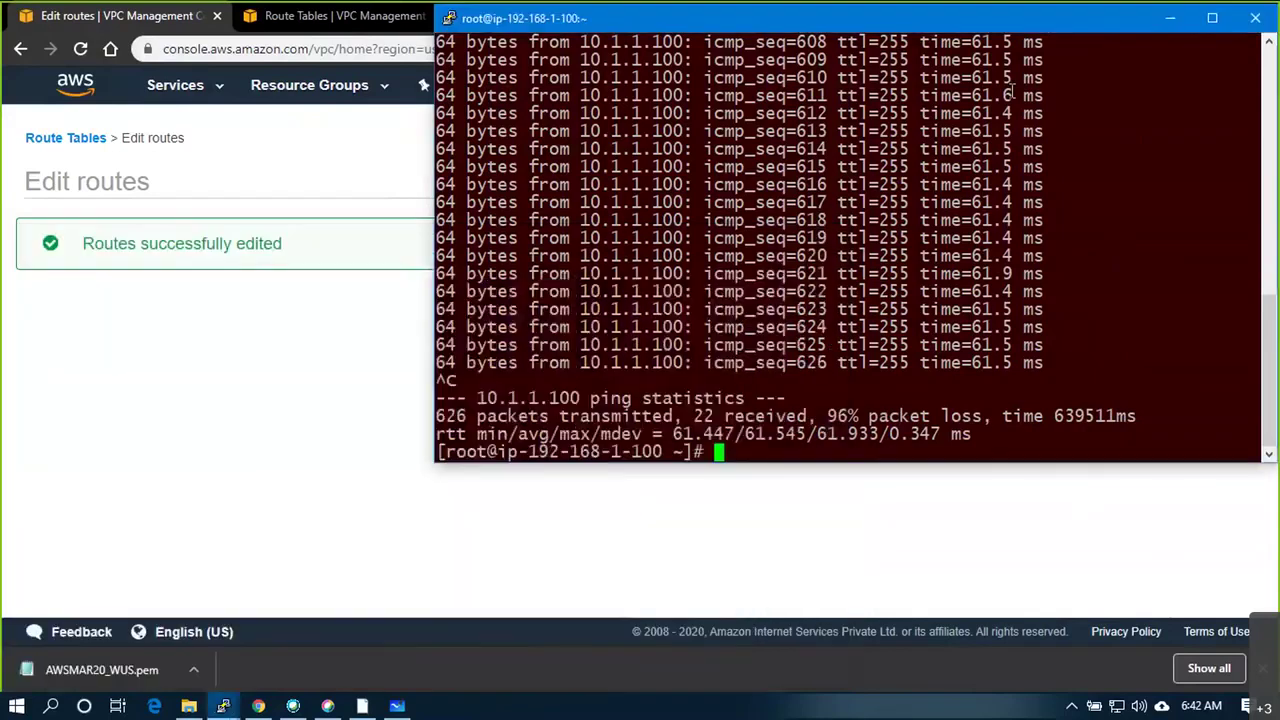
pyautogui.click(1170, 18)
pyautogui.click(876, 304)
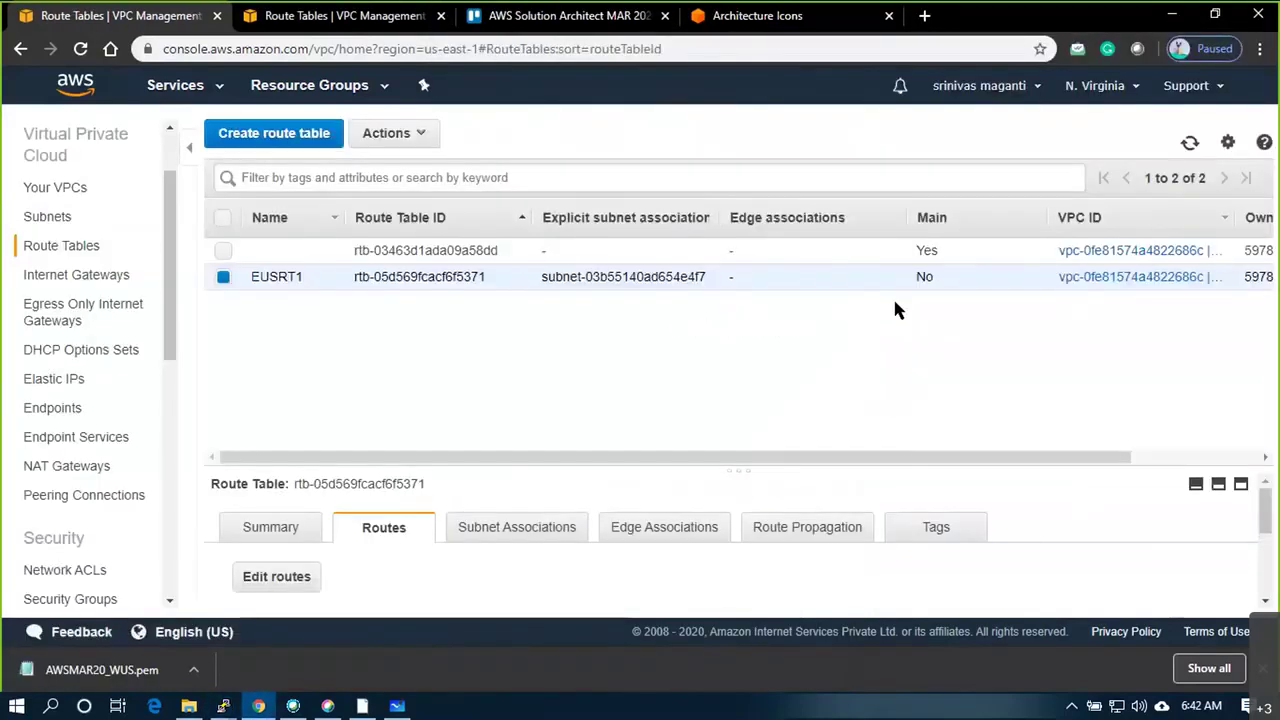
# Switch to Microsoft Whiteboard and clear the whole canvas
pyautogui.click(405, 706)
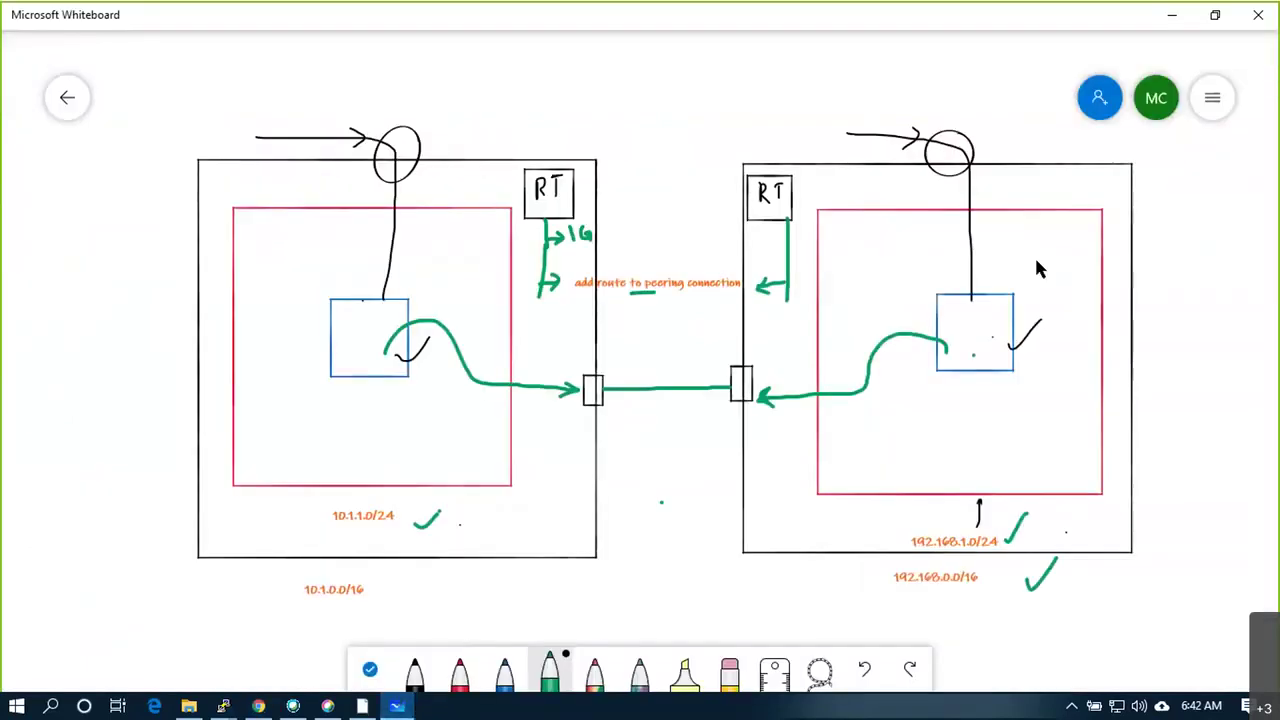
pyautogui.click(1213, 100)
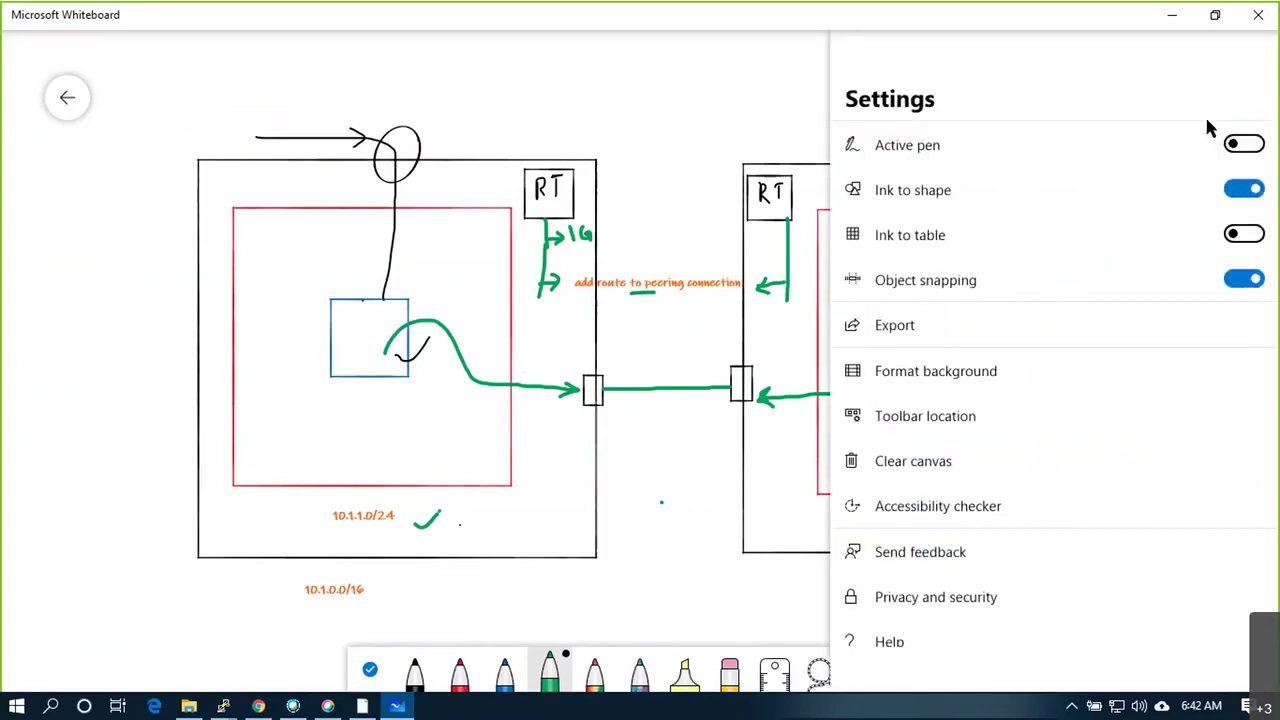
pyautogui.click(912, 462)
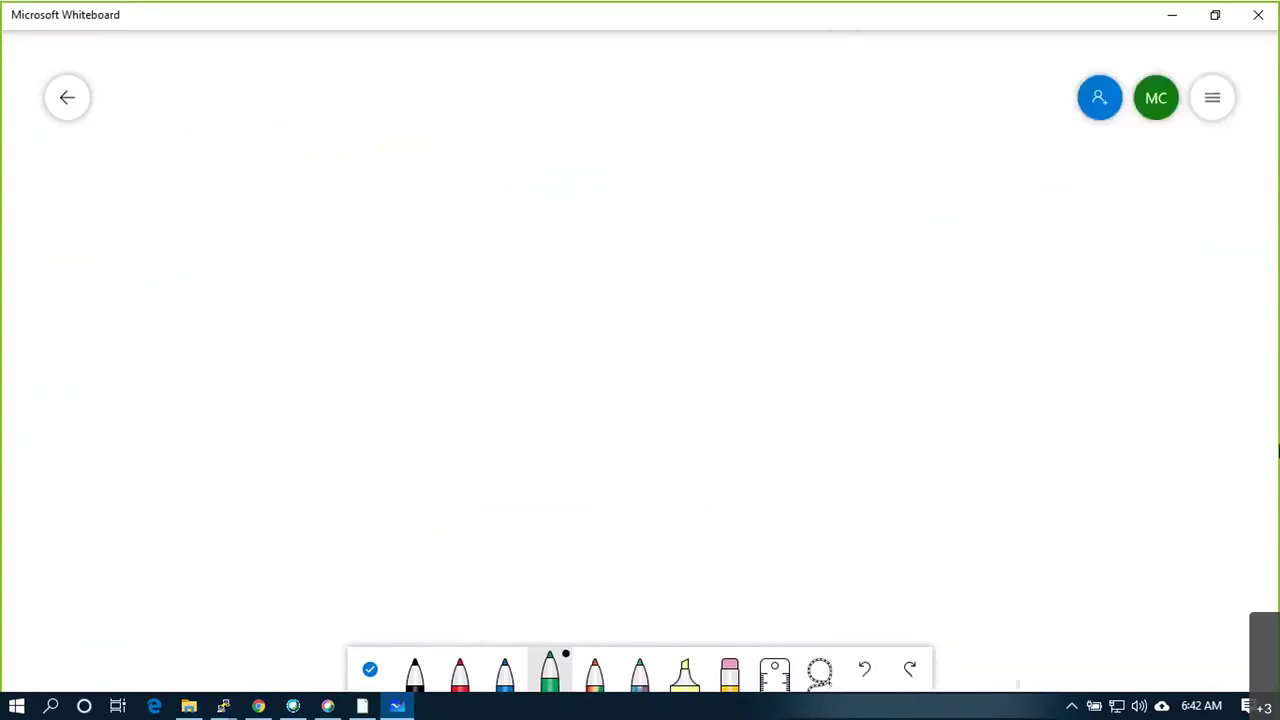
# Add the text heading "VPC Peering Scenario's" at the top of the canvas
pyautogui.click(415, 680)
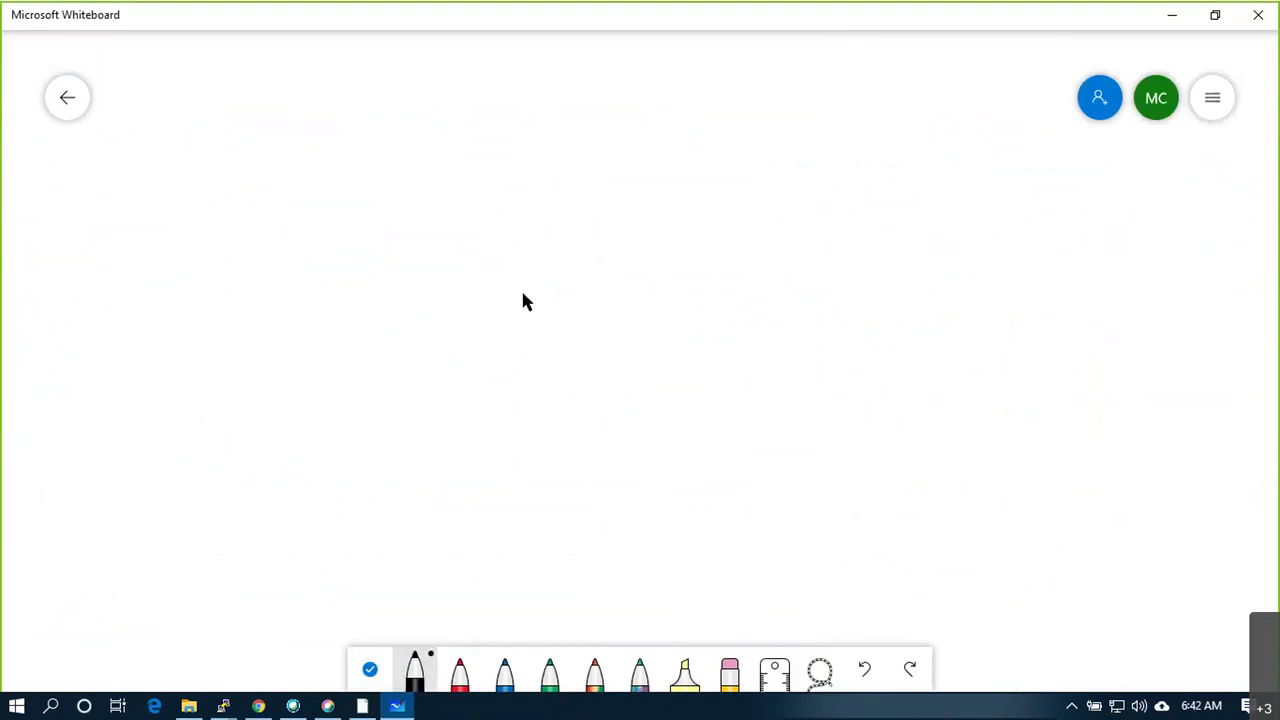
pyautogui.moveTo(494, 77)
pyautogui.click(511, 55)
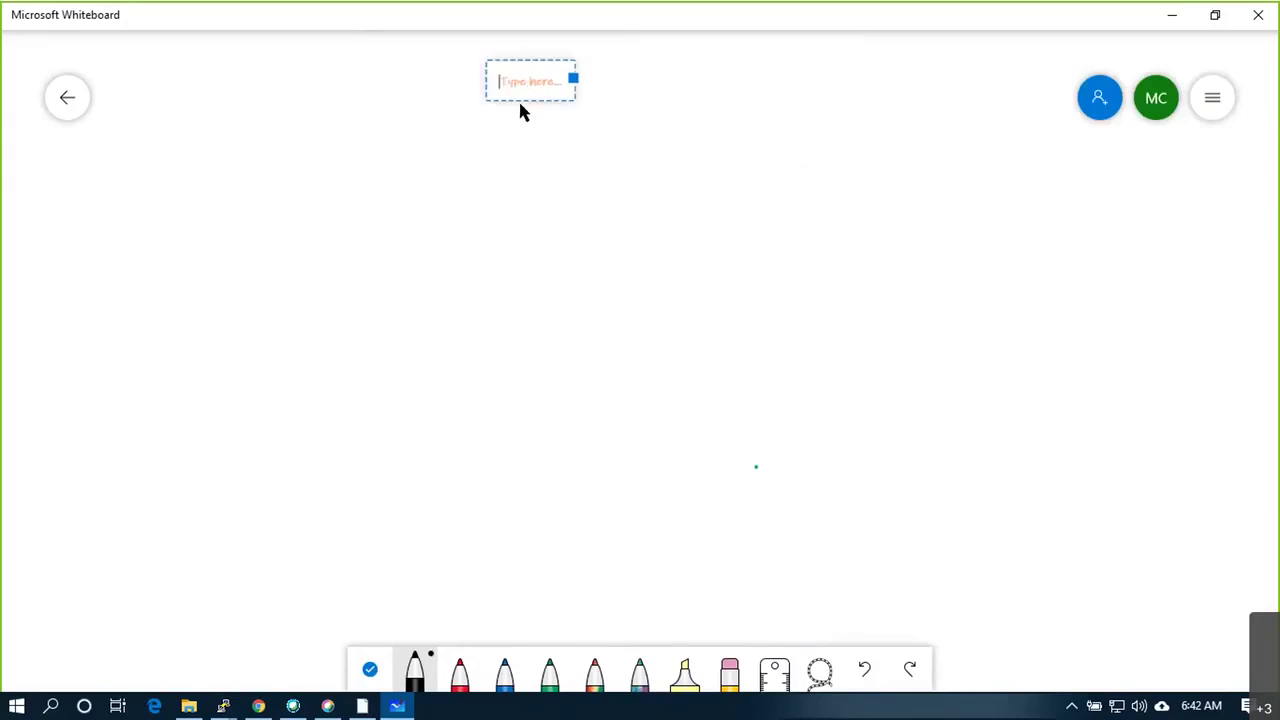
pyautogui.scroll(2, 518, 99)
pyautogui.write('vPC Peering Sc')
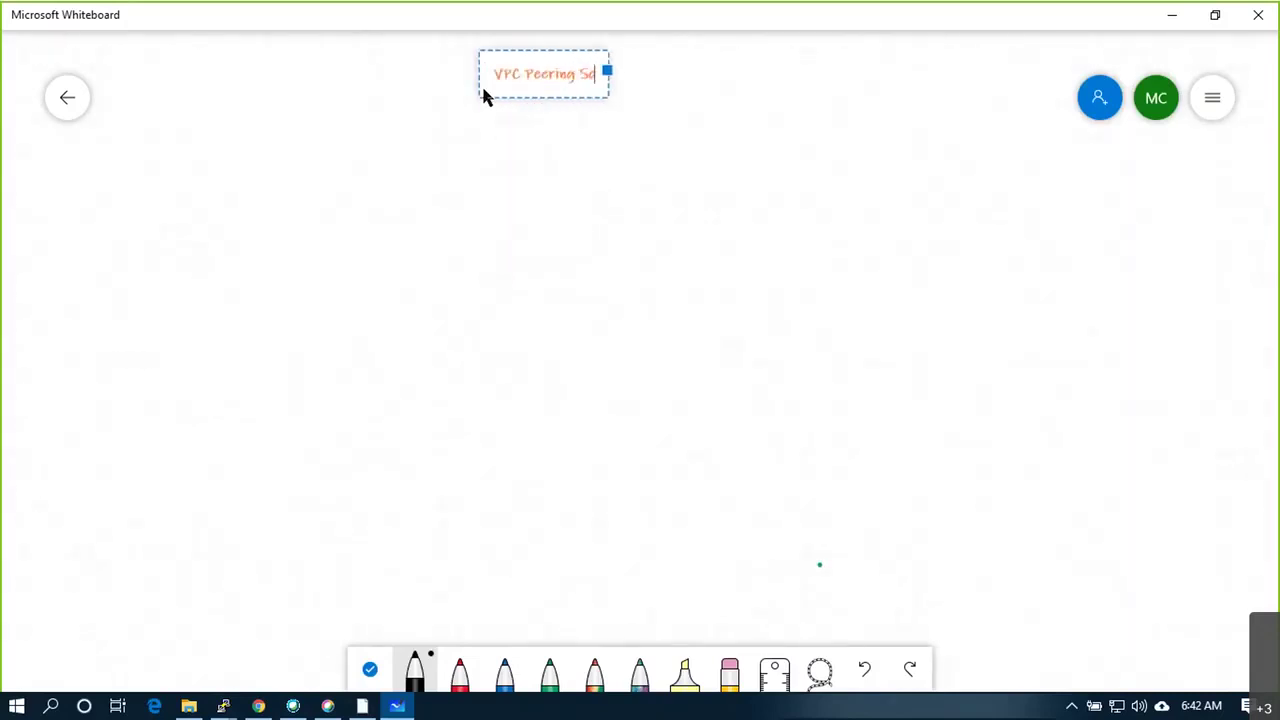
pyautogui.write("enario's")
pyautogui.click(588, 125)
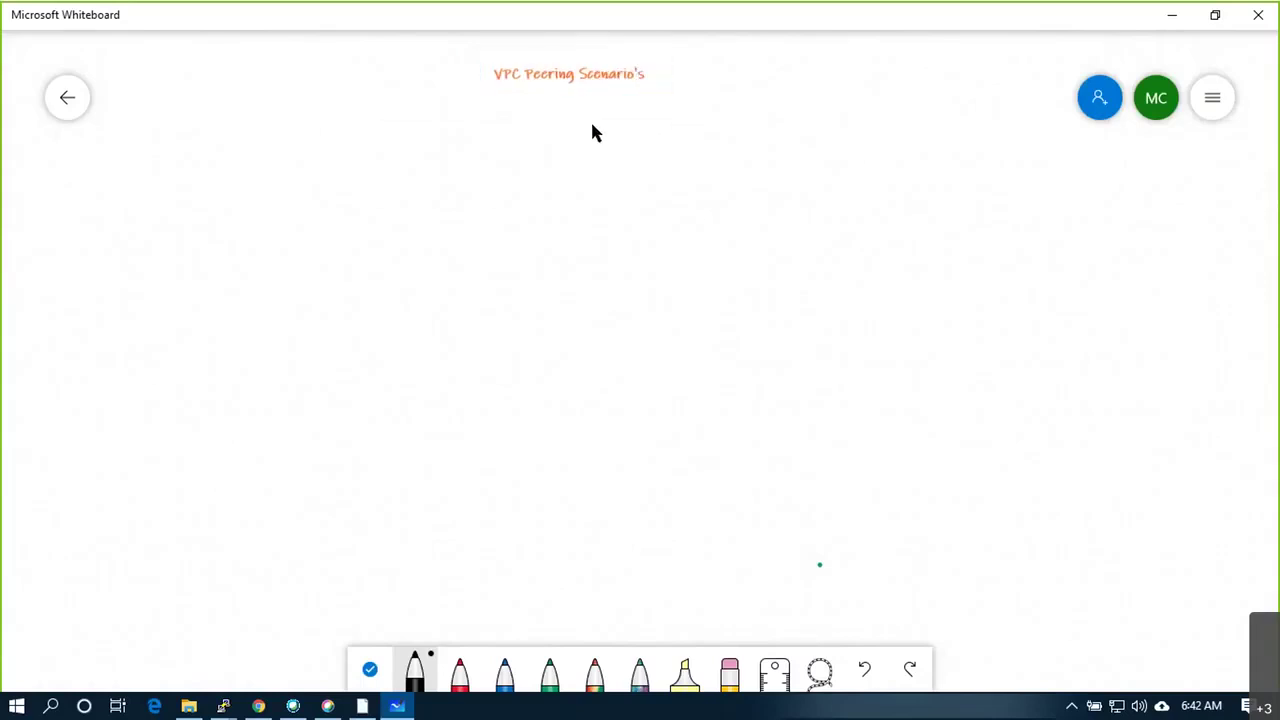
pyautogui.click(415, 672)
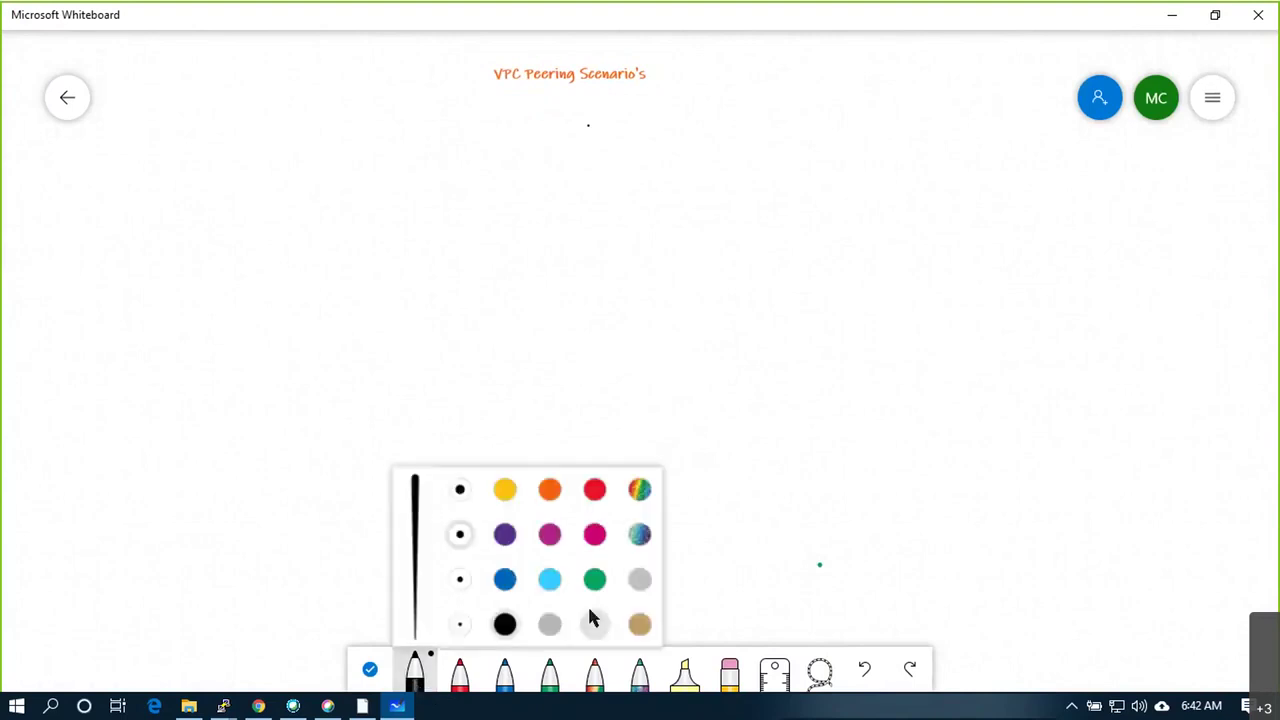
pyautogui.click(415, 672)
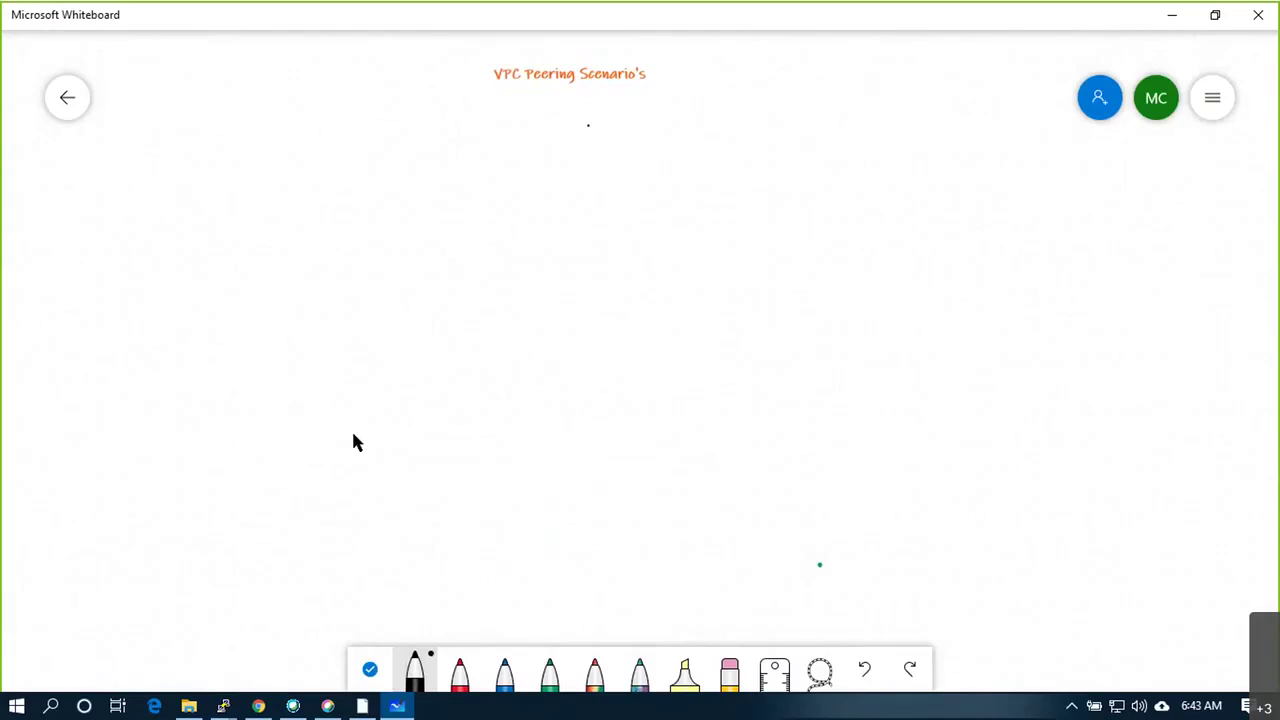
pyautogui.moveTo(304, 473); pyautogui.dragTo(304, 534)
pyautogui.hotkey('ctrl', 'z')
pyautogui.hotkey('ctrl', 'z')
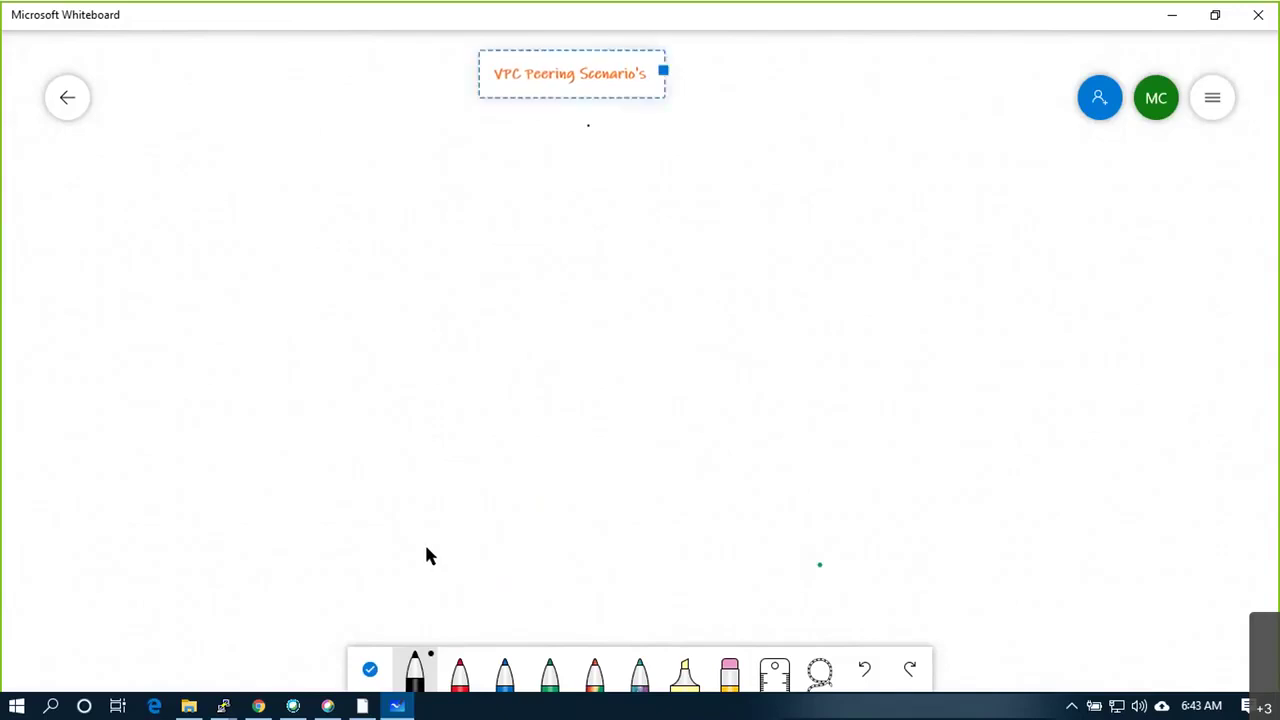
pyautogui.moveTo(506, 588)
pyautogui.mouseDown()
pyautogui.moveTo(818, 587)
pyautogui.moveTo(846, 503)
pyautogui.moveTo(846, 449)
pyautogui.moveTo(548, 442)
pyautogui.moveTo(506, 486)
pyautogui.moveTo(506, 543)
pyautogui.mouseUp()
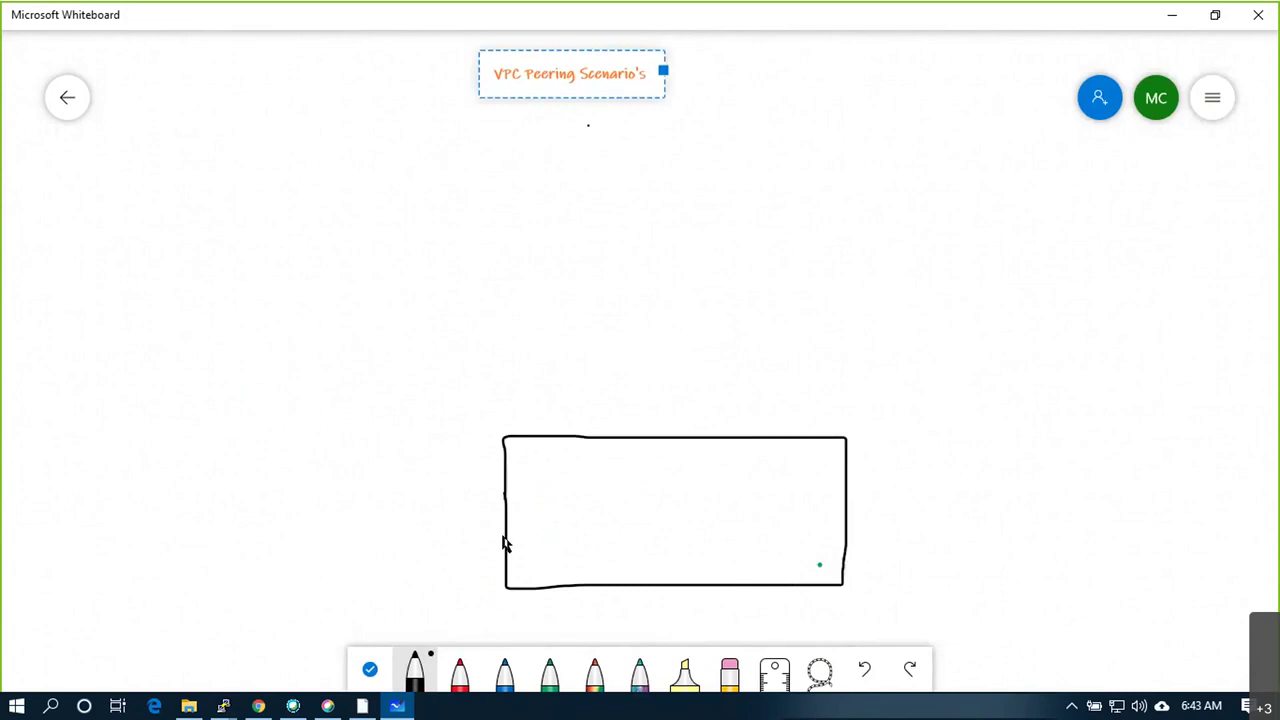
pyautogui.hotkey('ctrl', 'z')
# Draw a wide black rectangle in the lower middle of the canvas
pyautogui.moveTo(513, 411)
pyautogui.mouseDown()
pyautogui.moveTo(513, 565)
pyautogui.moveTo(819, 572)
pyautogui.mouseUp()
pyautogui.moveTo(876, 514)
pyautogui.mouseDown()
pyautogui.moveTo(880, 409)
pyautogui.moveTo(510, 425)
pyautogui.mouseUp()
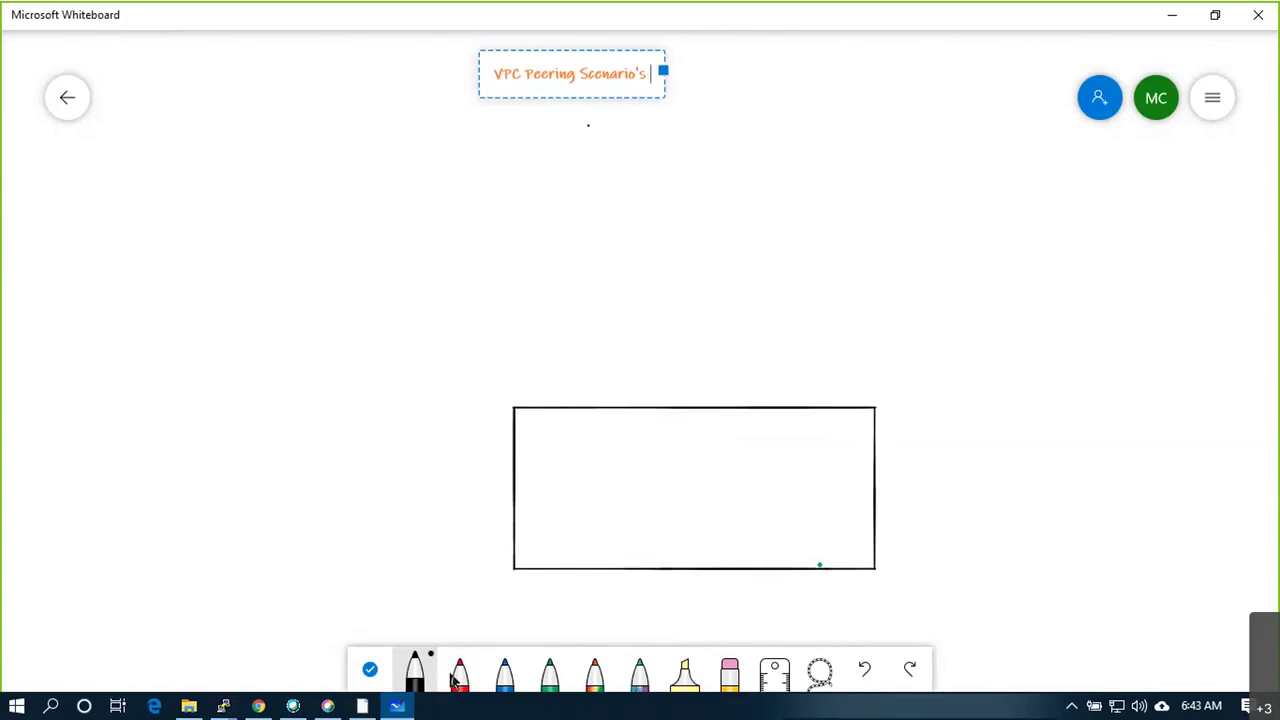
pyautogui.click(416, 668)
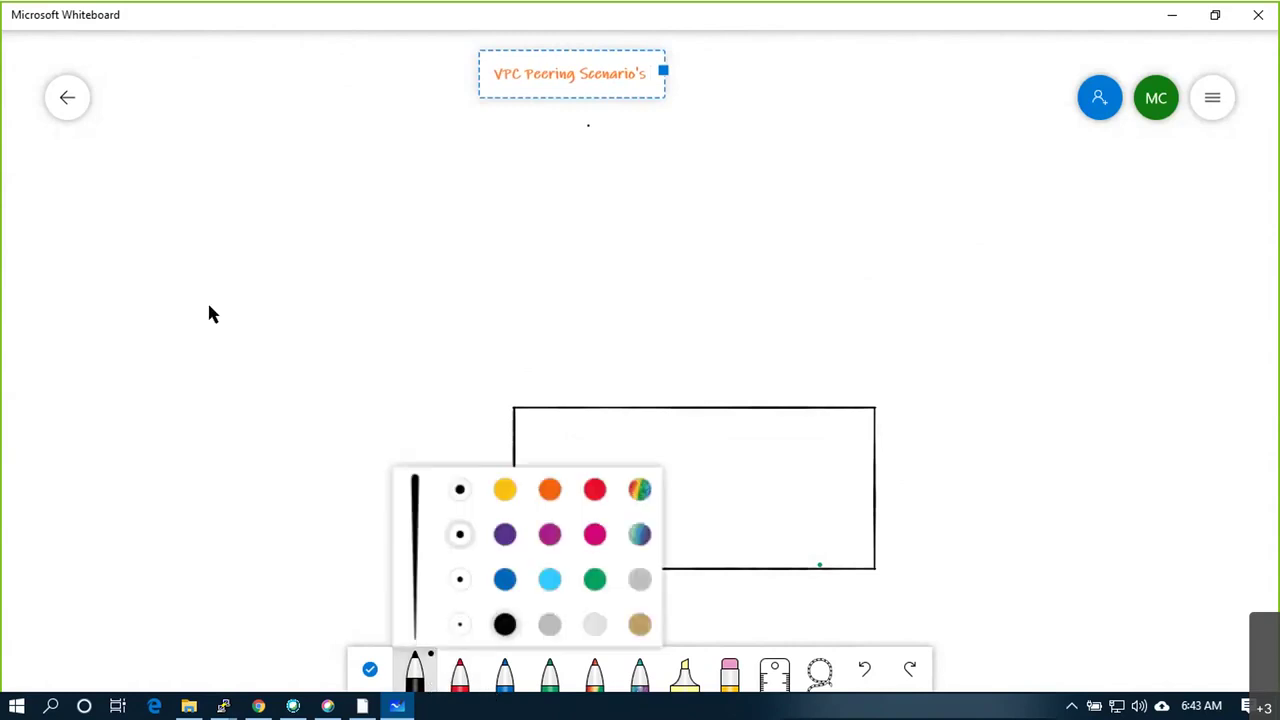
pyautogui.moveTo(185, 137)
pyautogui.mouseDown()
pyautogui.moveTo(183, 380)
pyautogui.moveTo(363, 383)
pyautogui.moveTo(381, 136)
pyautogui.mouseUp()
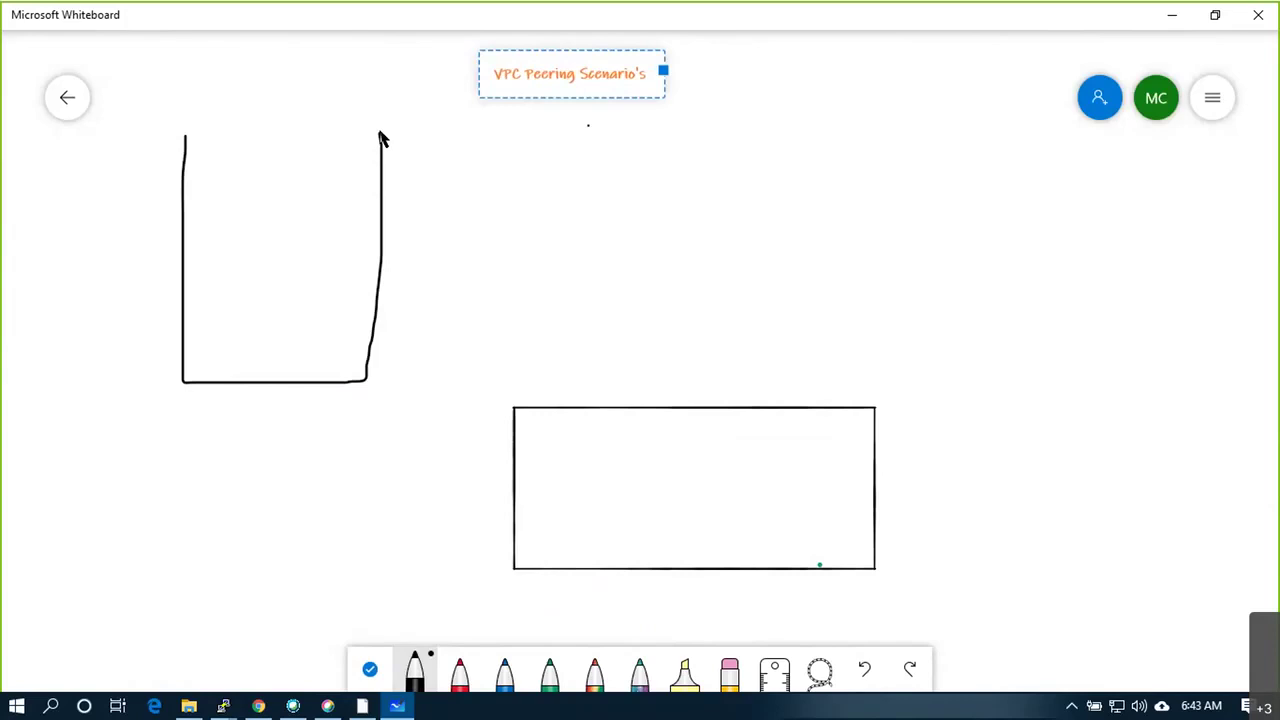
pyautogui.moveTo(300, 131); pyautogui.dragTo(200, 131)
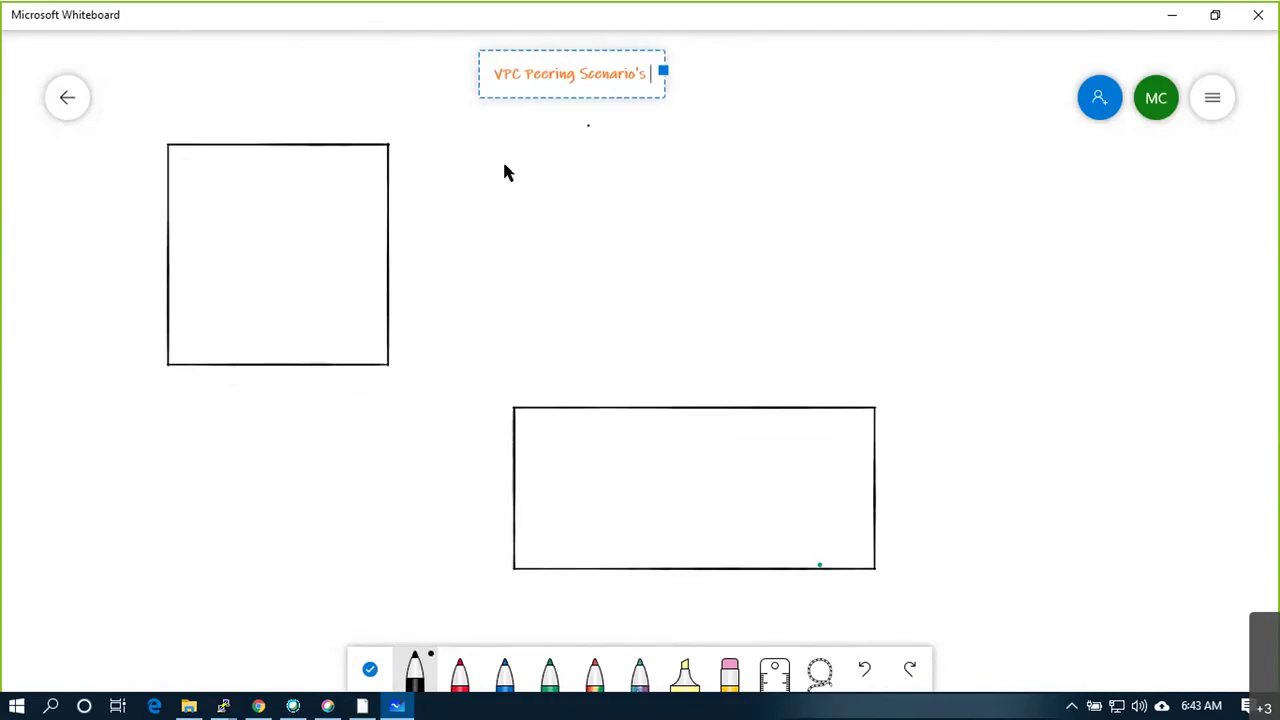
pyautogui.hotkey('ctrl', 'z')
pyautogui.hotkey('ctrl', 'z')
pyautogui.hotkey('ctrl', 'z')
pyautogui.hotkey('ctrl', 'z')
# Draw three large black squares in a row beneath the heading to represent separate VPCs
pyautogui.moveTo(205, 105); pyautogui.dragTo(201, 310)
pyautogui.moveTo(219, 384)
pyautogui.mouseDown()
pyautogui.moveTo(409, 389)
pyautogui.moveTo(417, 118)
pyautogui.moveTo(194, 126)
pyautogui.mouseUp()
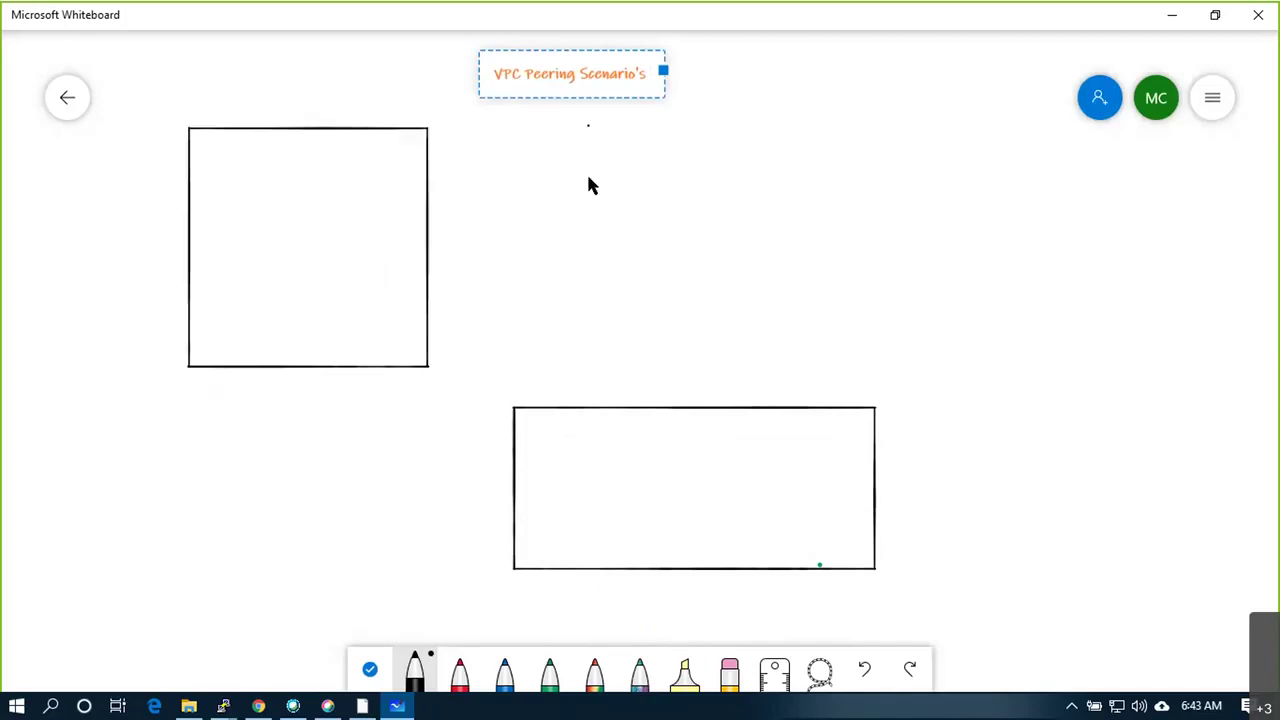
pyautogui.moveTo(566, 127)
pyautogui.mouseDown()
pyautogui.moveTo(569, 354)
pyautogui.moveTo(723, 362)
pyautogui.moveTo(770, 322)
pyautogui.moveTo(771, 124)
pyautogui.moveTo(568, 126)
pyautogui.mouseUp()
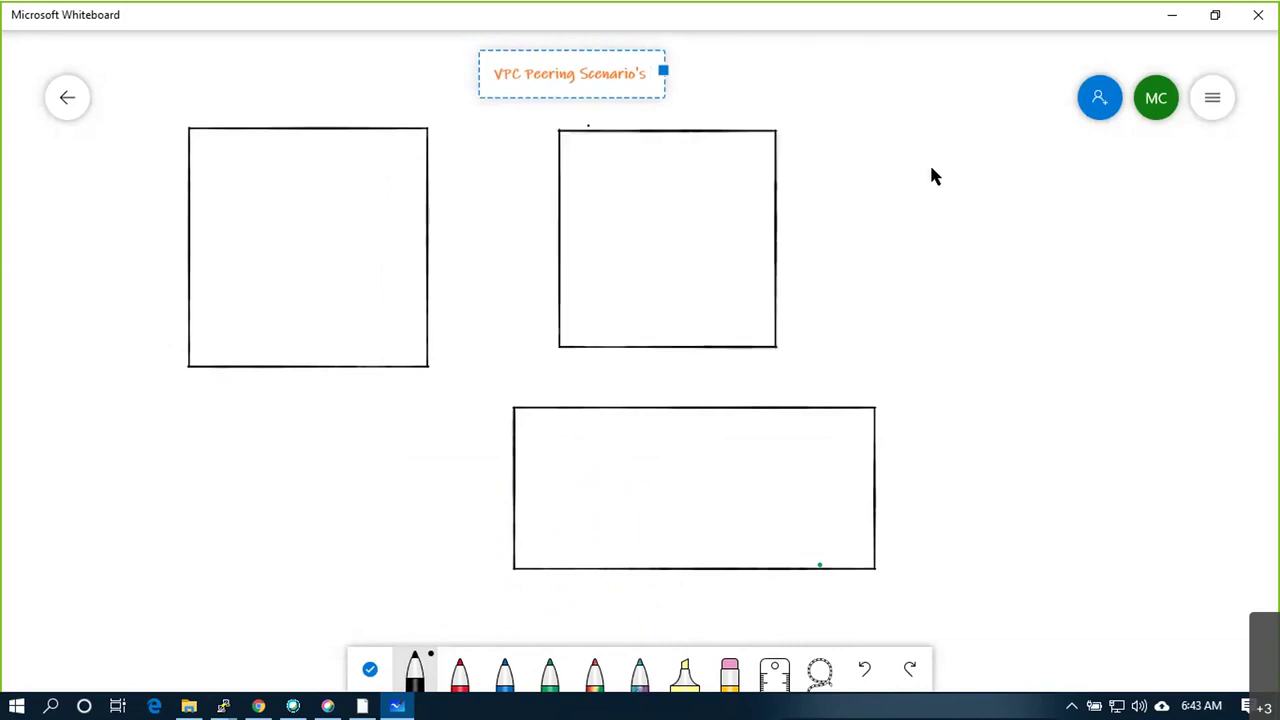
pyautogui.moveTo(889, 121)
pyautogui.mouseDown()
pyautogui.moveTo(893, 362)
pyautogui.moveTo(1107, 353)
pyautogui.moveTo(1109, 123)
pyautogui.moveTo(866, 114)
pyautogui.mouseUp()
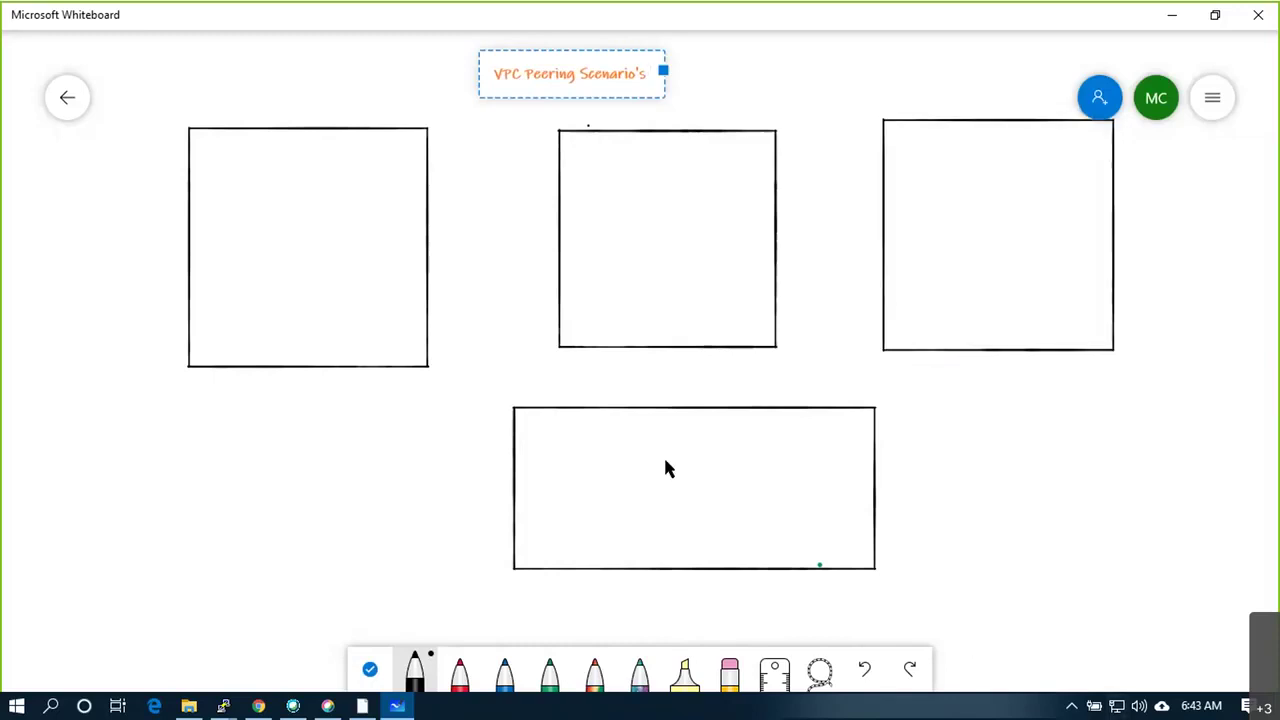
# Draw two red rectangles, one above the other, inside each of the three large squares with the red pen at the second-thickest width
pyautogui.click(459, 670)
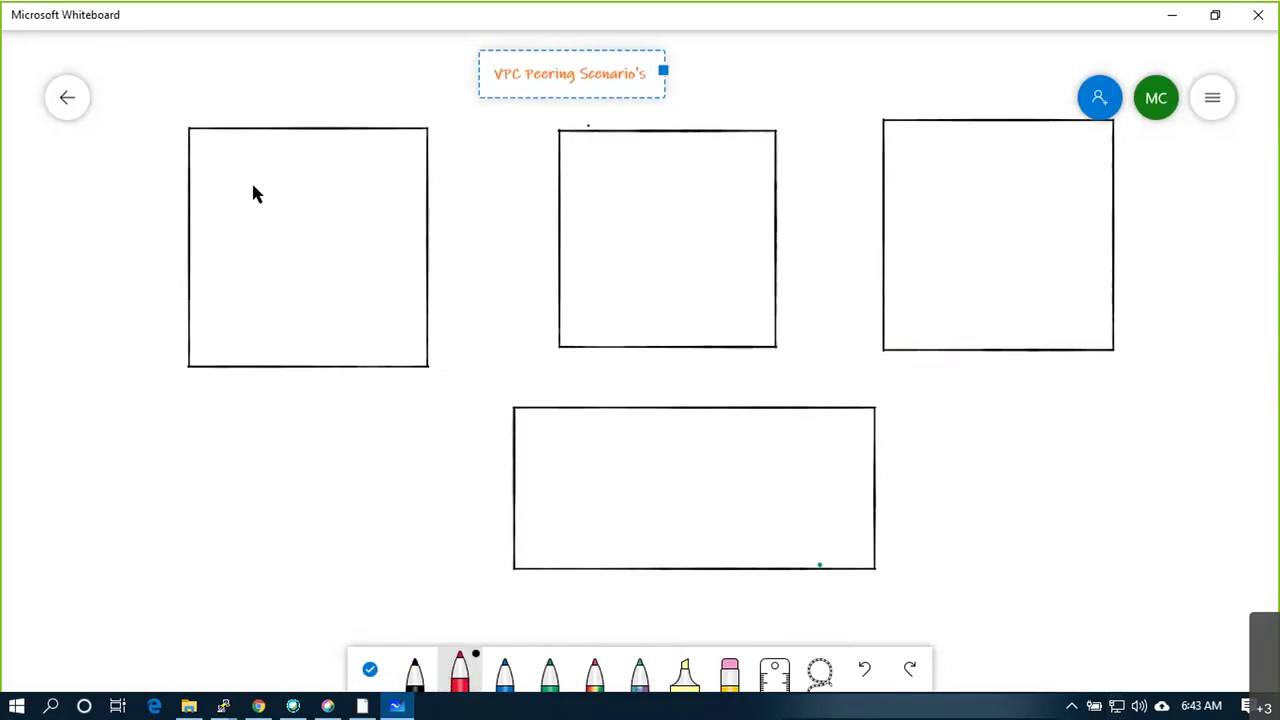
pyautogui.click(459, 670)
pyautogui.click(505, 534)
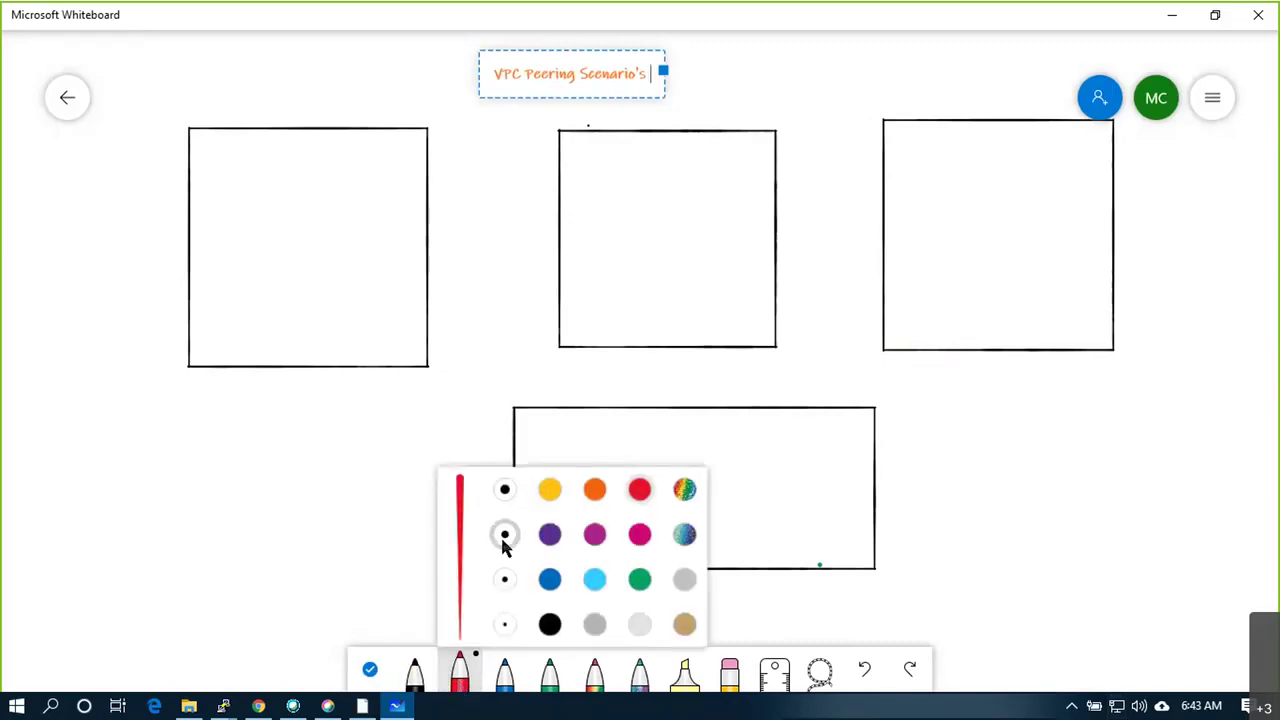
pyautogui.click(231, 168)
pyautogui.moveTo(232, 208)
pyautogui.mouseDown()
pyautogui.moveTo(386, 211)
pyautogui.moveTo(389, 163)
pyautogui.moveTo(249, 153)
pyautogui.mouseUp()
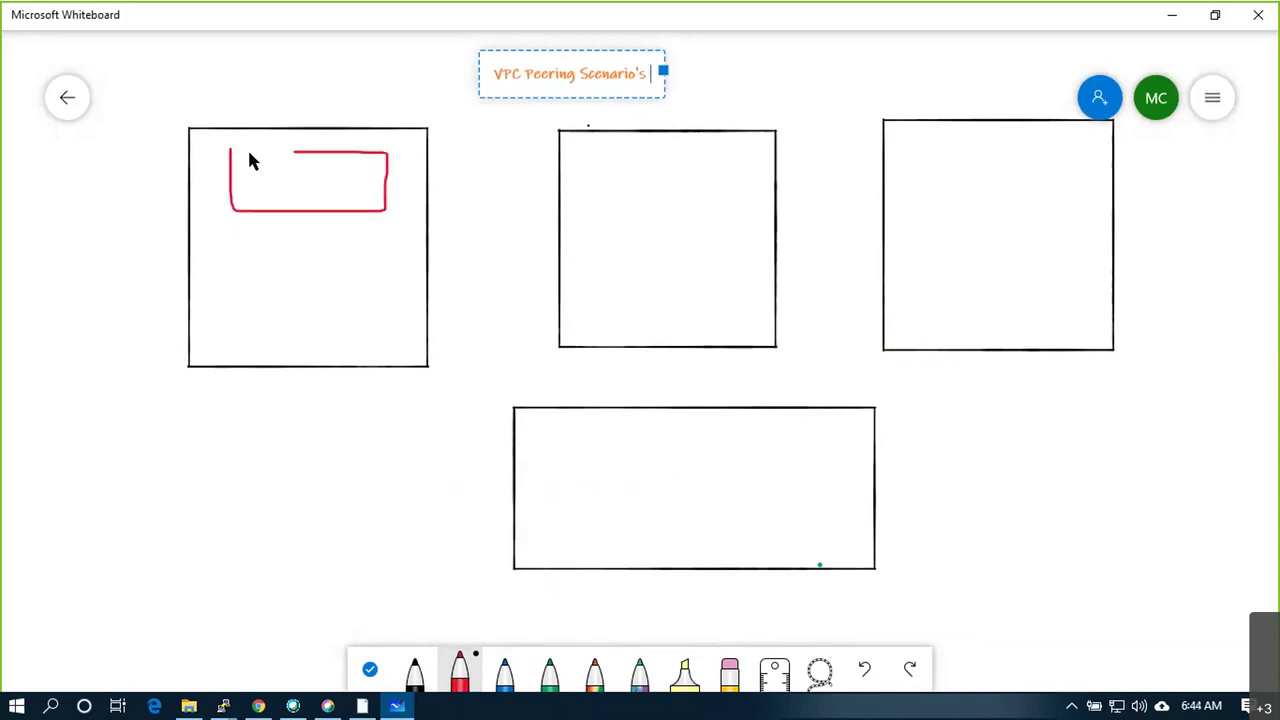
pyautogui.moveTo(243, 318)
pyautogui.mouseDown()
pyautogui.moveTo(352, 321)
pyautogui.moveTo(389, 303)
pyautogui.moveTo(389, 257)
pyautogui.moveTo(243, 255)
pyautogui.mouseUp()
pyautogui.moveTo(603, 196)
pyautogui.mouseDown()
pyautogui.moveTo(720, 199)
pyautogui.moveTo(746, 156)
pyautogui.moveTo(604, 150)
pyautogui.mouseUp()
pyautogui.moveTo(606, 272)
pyautogui.mouseDown()
pyautogui.moveTo(609, 328)
pyautogui.moveTo(736, 321)
pyautogui.moveTo(746, 264)
pyautogui.moveTo(608, 248)
pyautogui.mouseUp()
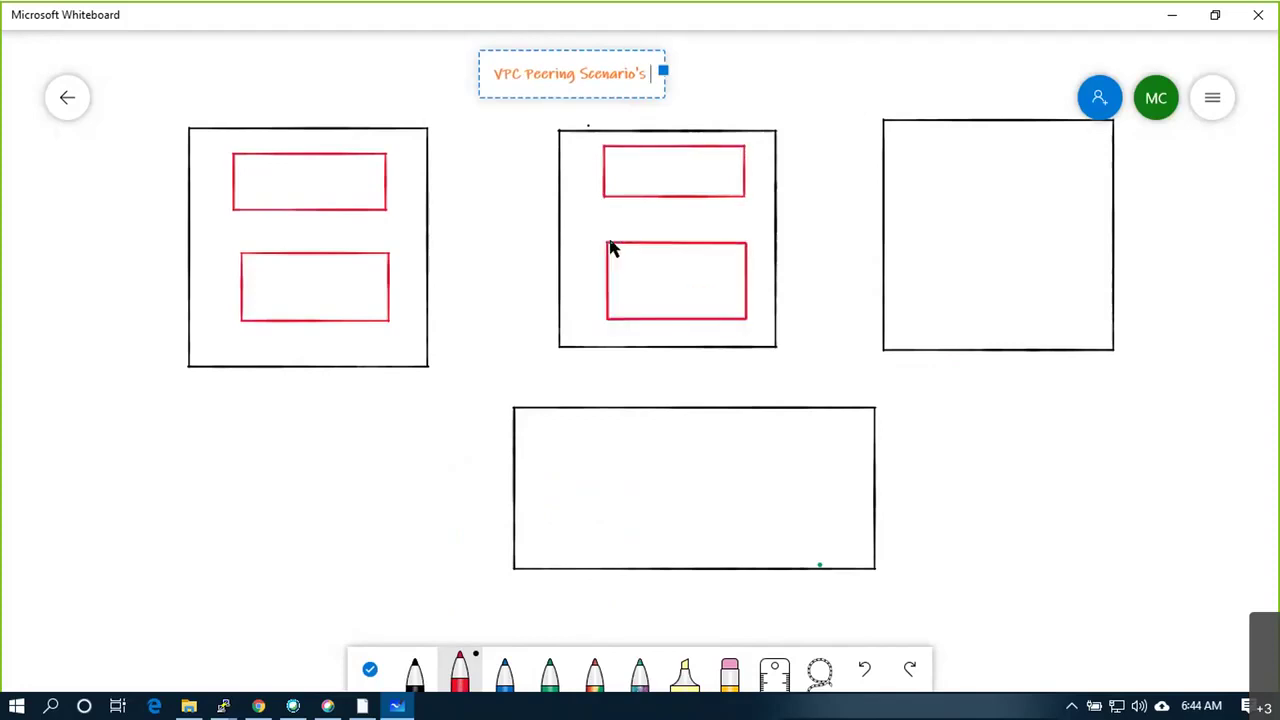
pyautogui.moveTo(937, 204)
pyautogui.mouseDown()
pyautogui.moveTo(1077, 212)
pyautogui.moveTo(1080, 157)
pyautogui.moveTo(934, 142)
pyautogui.mouseUp()
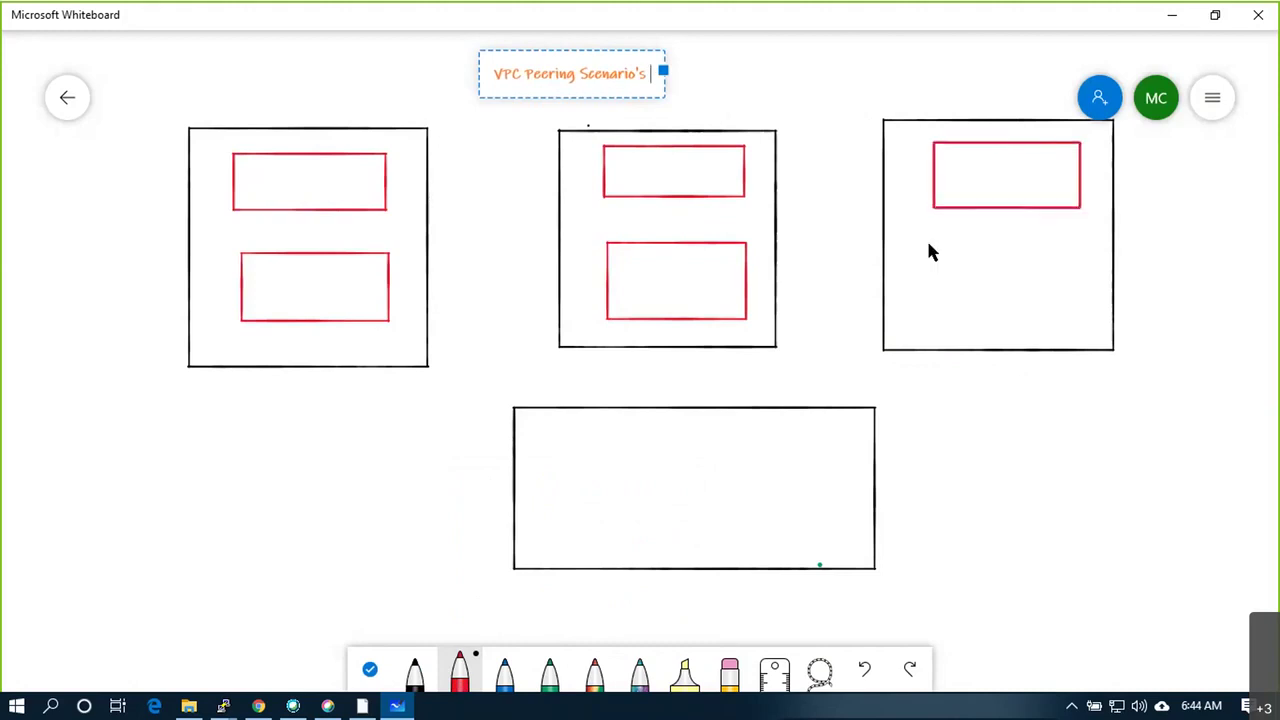
pyautogui.moveTo(939, 281)
pyautogui.mouseDown()
pyautogui.moveTo(940, 318)
pyautogui.moveTo(1048, 319)
pyautogui.mouseUp()
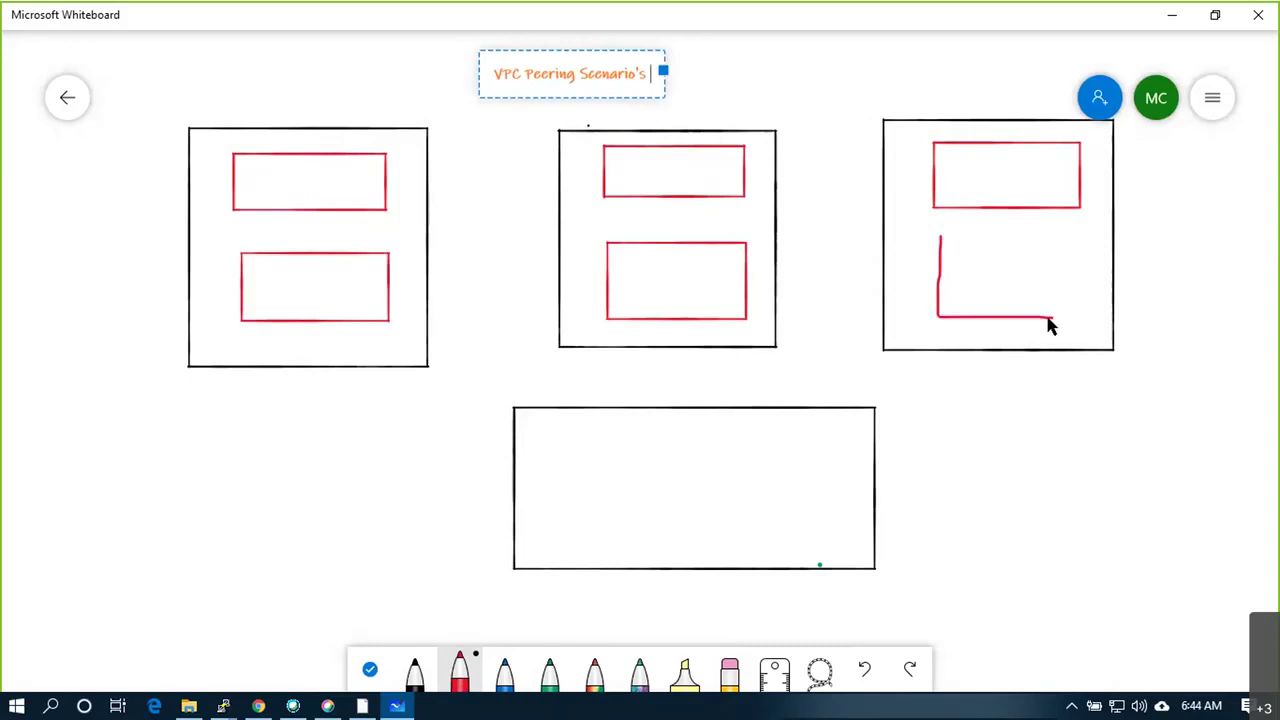
pyautogui.moveTo(1088, 252); pyautogui.dragTo(940, 238)
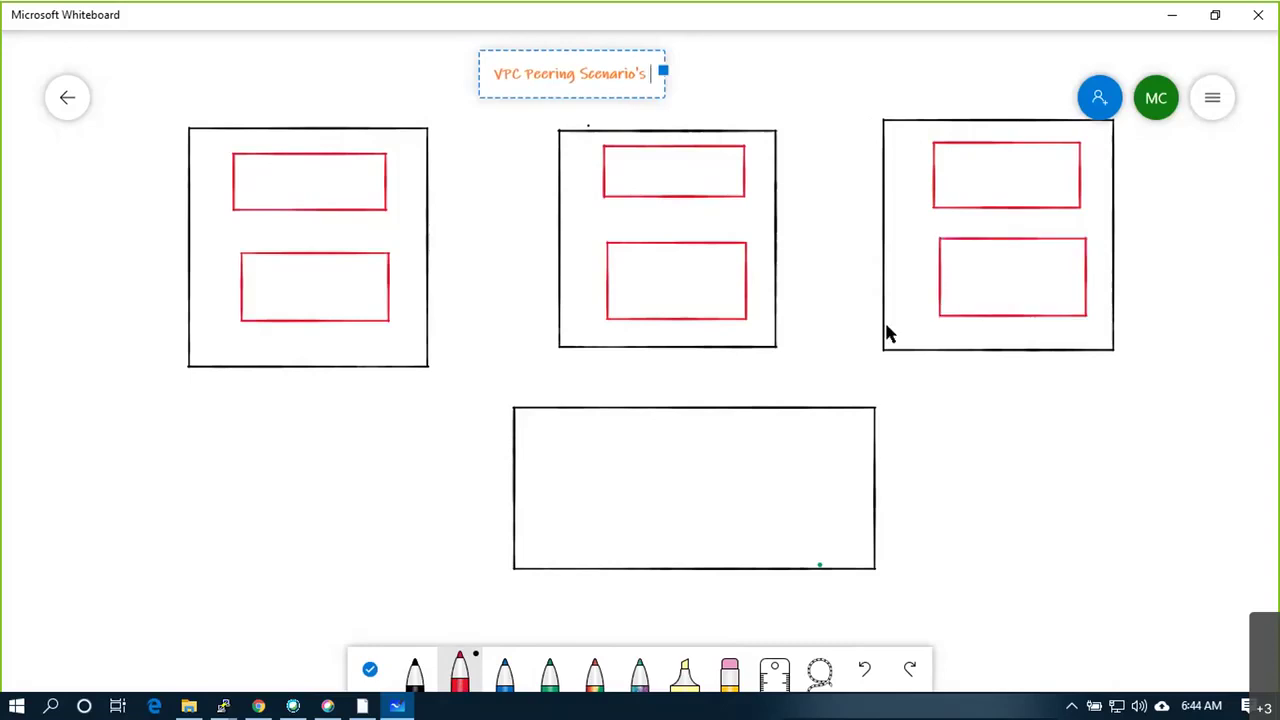
# Draw two small black boxes side by side inside each red rectangle of the three large squares
pyautogui.click(415, 672)
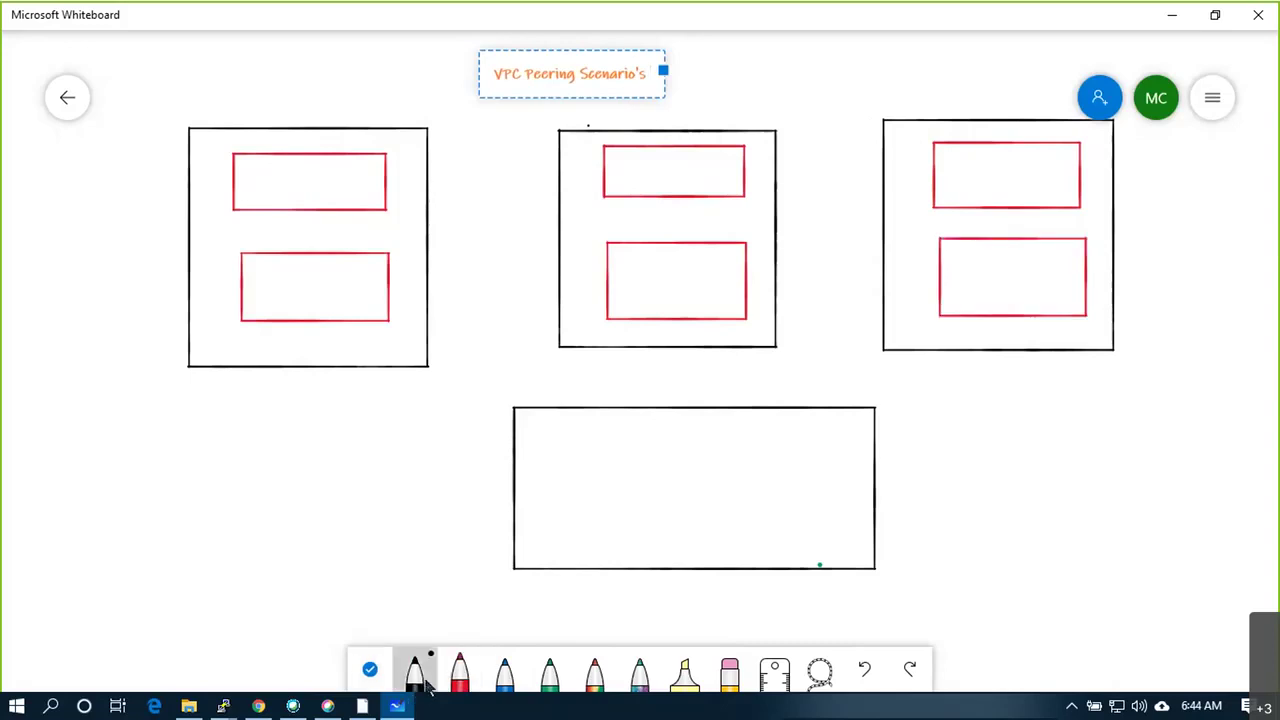
pyautogui.moveTo(264, 185)
pyautogui.mouseDown()
pyautogui.moveTo(286, 177)
pyautogui.moveTo(265, 170)
pyautogui.moveTo(337, 180)
pyautogui.moveTo(309, 166)
pyautogui.mouseUp()
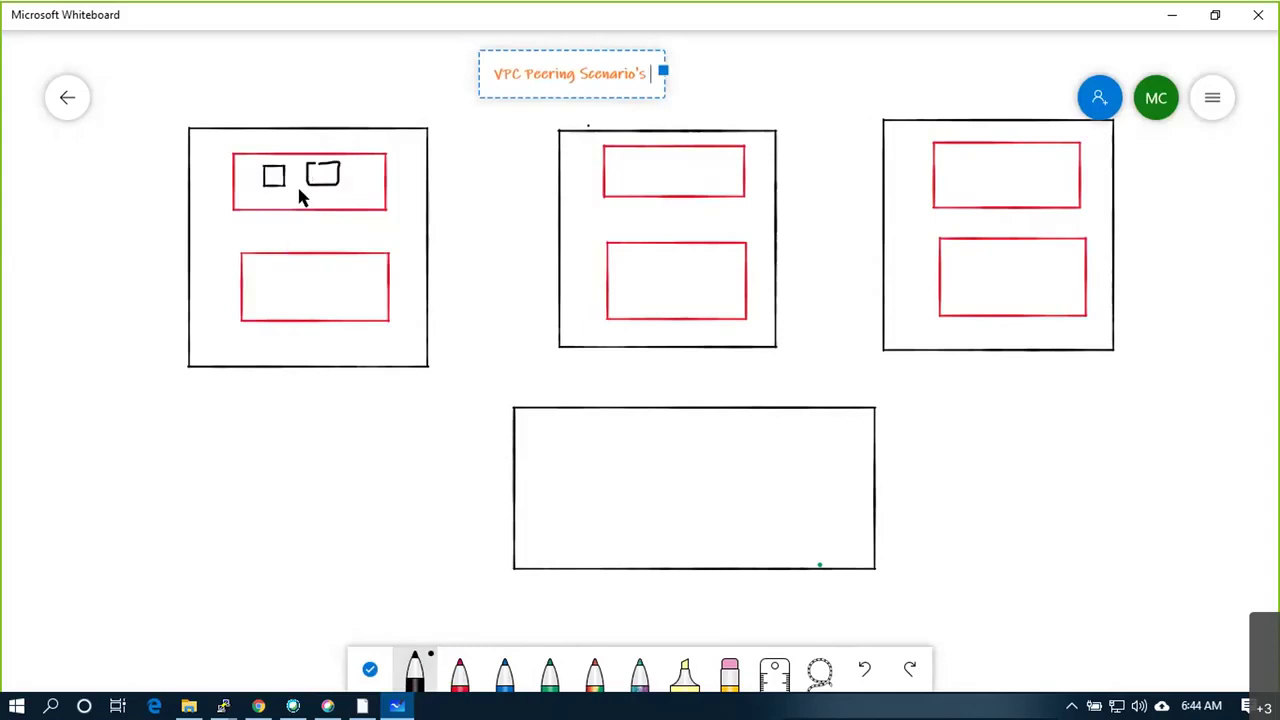
pyautogui.moveTo(261, 272)
pyautogui.mouseDown()
pyautogui.moveTo(270, 302)
pyautogui.moveTo(289, 280)
pyautogui.moveTo(354, 297)
pyautogui.moveTo(349, 274)
pyautogui.moveTo(316, 271)
pyautogui.mouseUp()
pyautogui.moveTo(627, 160)
pyautogui.mouseDown()
pyautogui.moveTo(627, 183)
pyautogui.moveTo(650, 183)
pyautogui.moveTo(637, 163)
pyautogui.moveTo(714, 171)
pyautogui.moveTo(684, 157)
pyautogui.mouseUp()
pyautogui.moveTo(624, 293)
pyautogui.mouseDown()
pyautogui.moveTo(648, 294)
pyautogui.moveTo(647, 266)
pyautogui.moveTo(624, 262)
pyautogui.mouseUp()
pyautogui.moveTo(678, 296)
pyautogui.mouseDown()
pyautogui.moveTo(703, 285)
pyautogui.moveTo(709, 264)
pyautogui.moveTo(680, 263)
pyautogui.mouseUp()
pyautogui.moveTo(962, 183)
pyautogui.mouseDown()
pyautogui.moveTo(984, 192)
pyautogui.moveTo(986, 165)
pyautogui.moveTo(972, 166)
pyautogui.moveTo(1020, 160)
pyautogui.mouseUp()
pyautogui.moveTo(964, 250)
pyautogui.mouseDown()
pyautogui.moveTo(990, 292)
pyautogui.moveTo(991, 260)
pyautogui.moveTo(966, 258)
pyautogui.mouseUp()
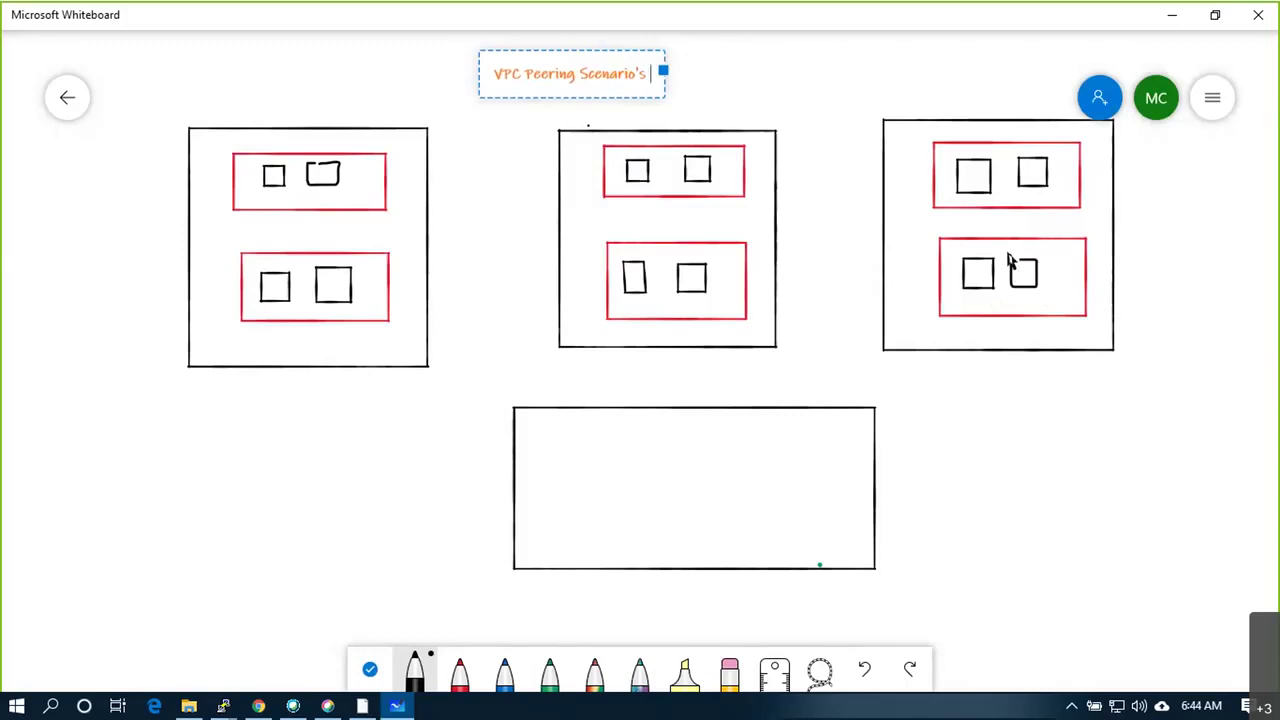
pyautogui.moveTo(1036, 257); pyautogui.dragTo(1010, 258)
# Draw a green circle on the left edge of each of the three large squares using the thickest pen width
pyautogui.click(549, 670)
pyautogui.click(549, 670)
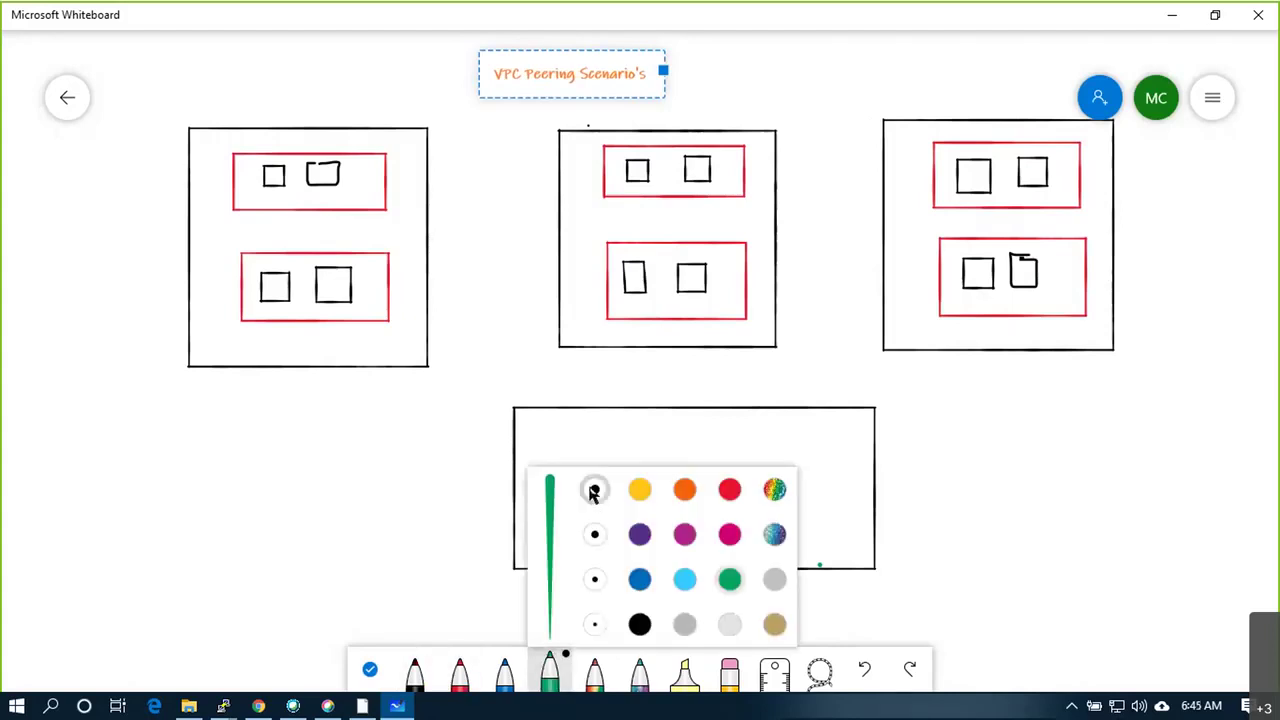
pyautogui.click(194, 216)
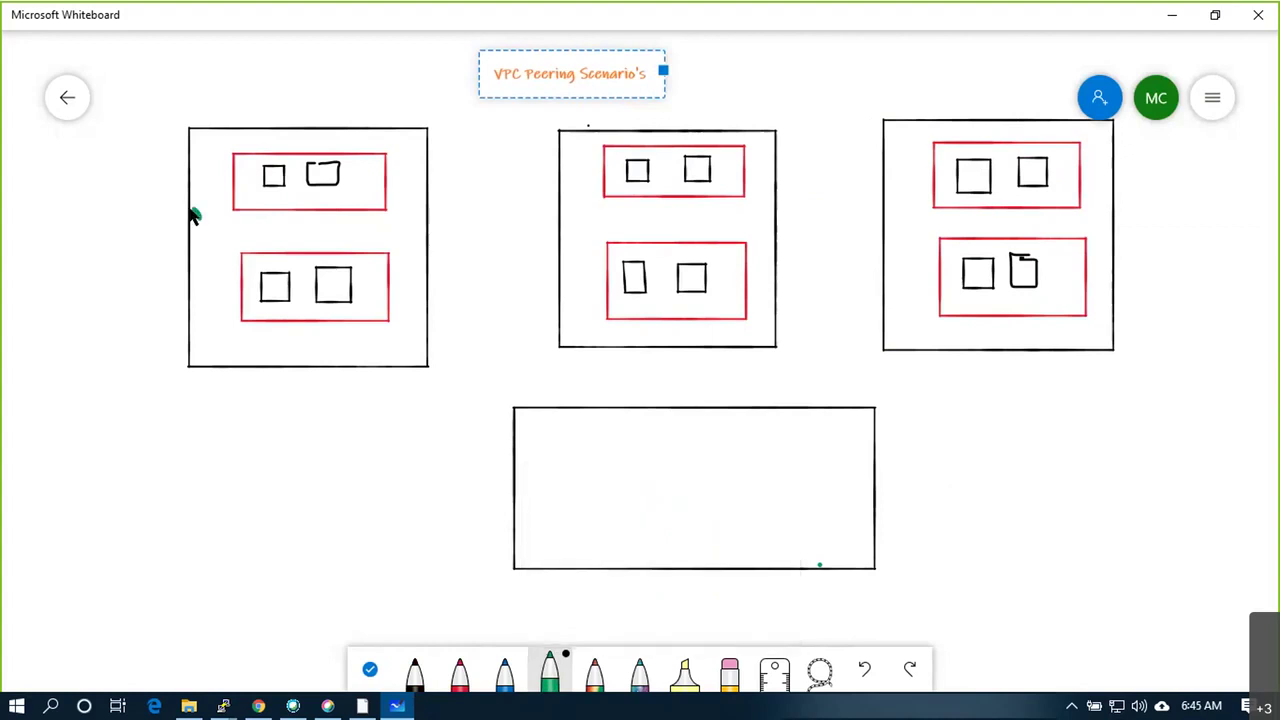
pyautogui.moveTo(194, 216)
pyautogui.mouseDown()
pyautogui.moveTo(180, 257)
pyautogui.moveTo(195, 250)
pyautogui.moveTo(199, 214)
pyautogui.mouseUp()
pyautogui.hotkey('ctrl', 'z')
pyautogui.moveTo(565, 211)
pyautogui.mouseDown()
pyautogui.moveTo(543, 243)
pyautogui.moveTo(574, 229)
pyautogui.mouseUp()
pyautogui.moveTo(888, 212)
pyautogui.mouseDown()
pyautogui.moveTo(874, 220)
pyautogui.moveTo(880, 254)
pyautogui.moveTo(906, 242)
pyautogui.moveTo(890, 212)
pyautogui.mouseUp()
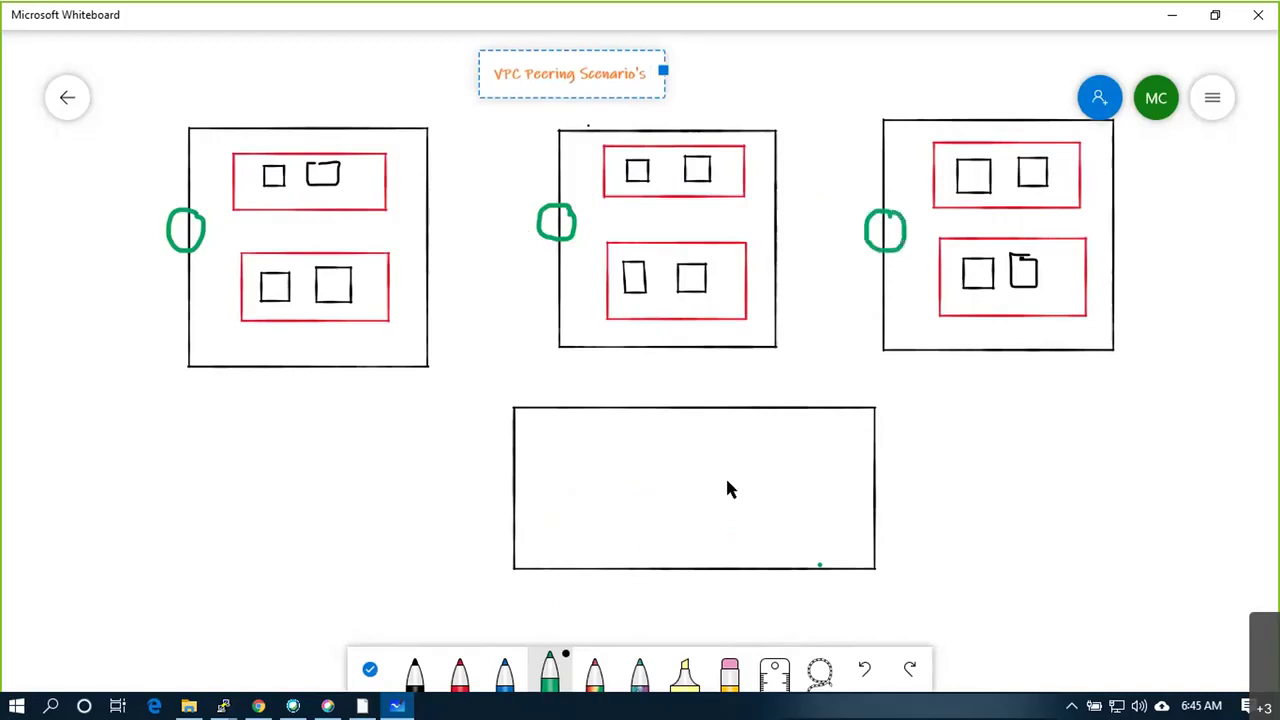
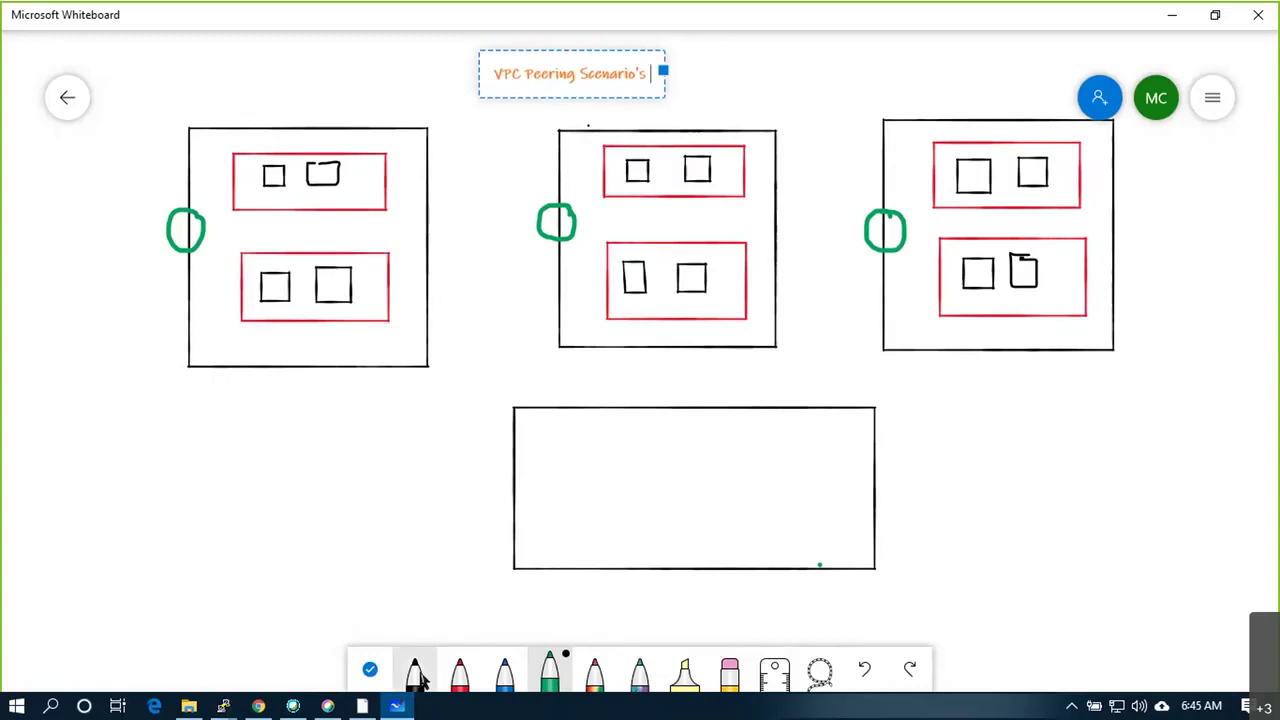
# Draw a red rectangle holding two black boxes inside the wide lower rectangle, plus a black circle on its right edge
pyautogui.click(459, 672)
pyautogui.moveTo(565, 438)
pyautogui.mouseDown()
pyautogui.moveTo(563, 514)
pyautogui.moveTo(805, 521)
pyautogui.moveTo(795, 438)
pyautogui.moveTo(565, 438)
pyautogui.mouseUp()
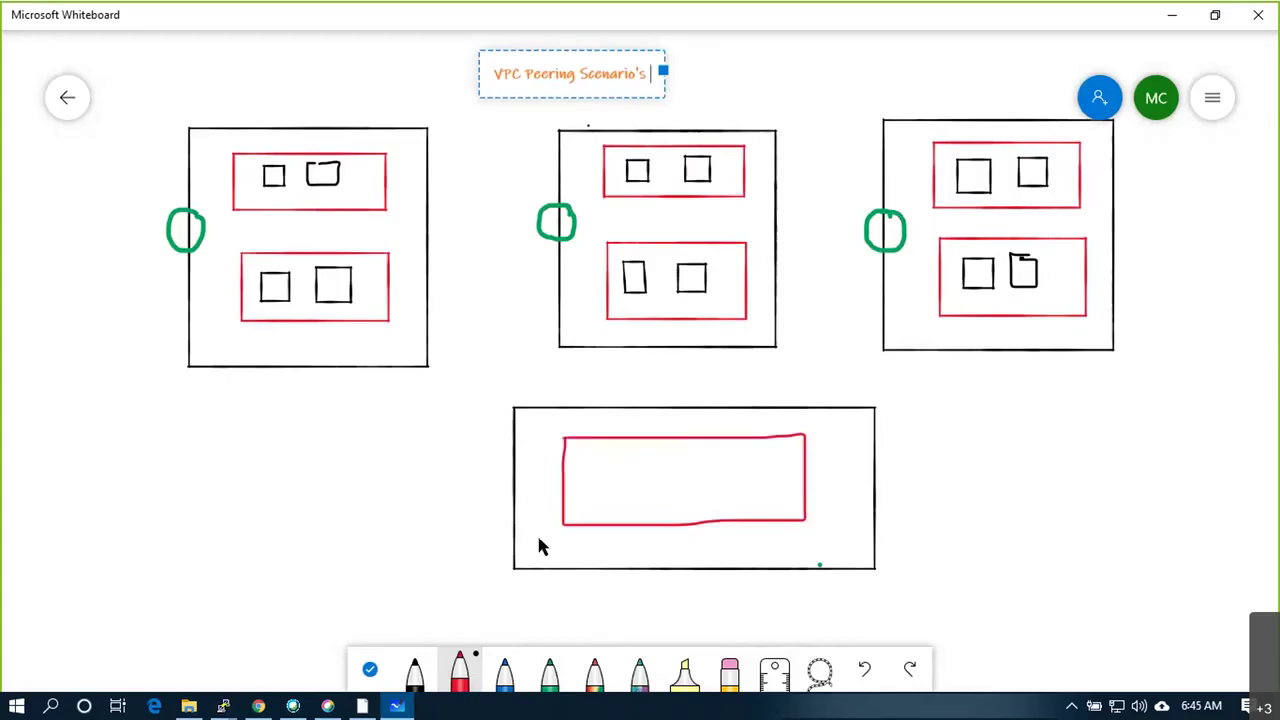
pyautogui.click(410, 680)
pyautogui.moveTo(624, 498)
pyautogui.mouseDown()
pyautogui.moveTo(648, 492)
pyautogui.moveTo(648, 455)
pyautogui.moveTo(601, 452)
pyautogui.mouseUp()
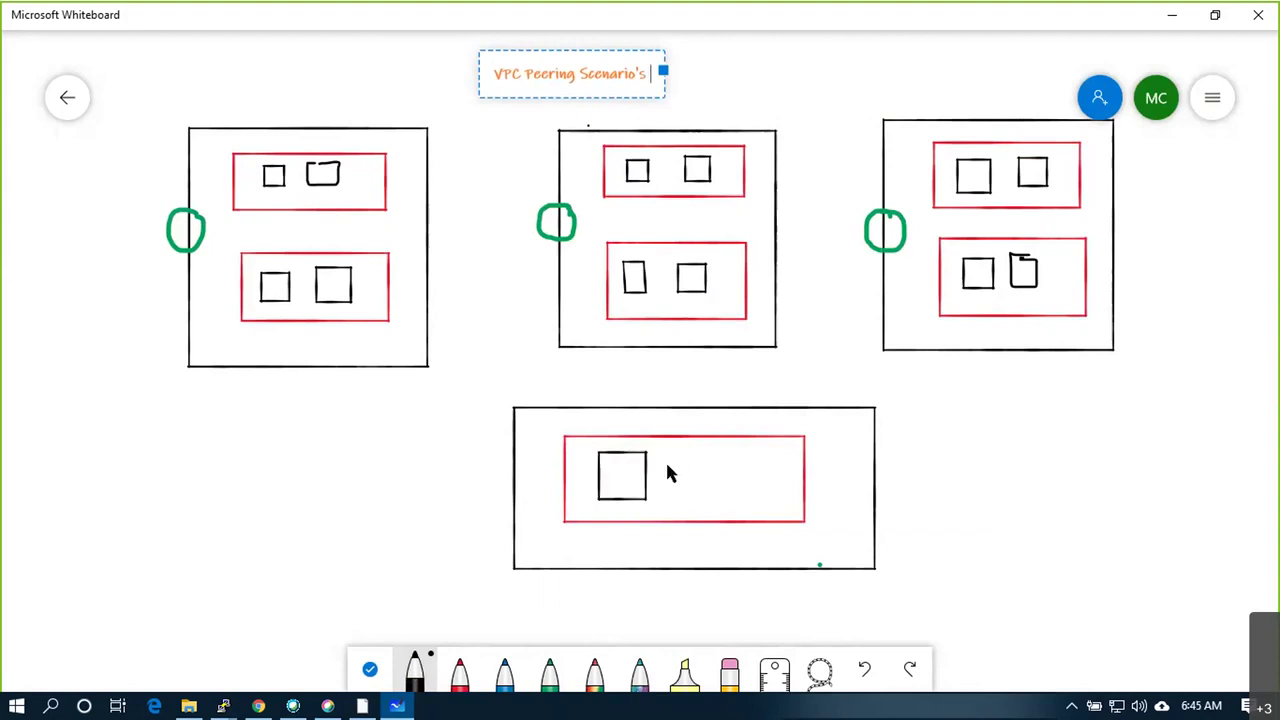
pyautogui.moveTo(679, 456)
pyautogui.mouseDown()
pyautogui.moveTo(679, 500)
pyautogui.moveTo(757, 490)
pyautogui.moveTo(757, 463)
pyautogui.moveTo(679, 455)
pyautogui.mouseUp()
pyautogui.moveTo(902, 462)
pyautogui.mouseDown()
pyautogui.moveTo(875, 452)
pyautogui.moveTo(859, 486)
pyautogui.moveTo(904, 474)
pyautogui.moveTo(902, 460)
pyautogui.moveTo(857, 466)
pyautogui.moveTo(866, 512)
pyautogui.moveTo(903, 509)
pyautogui.moveTo(898, 458)
pyautogui.mouseUp()
pyautogui.hotkey('ctrl', 'z')
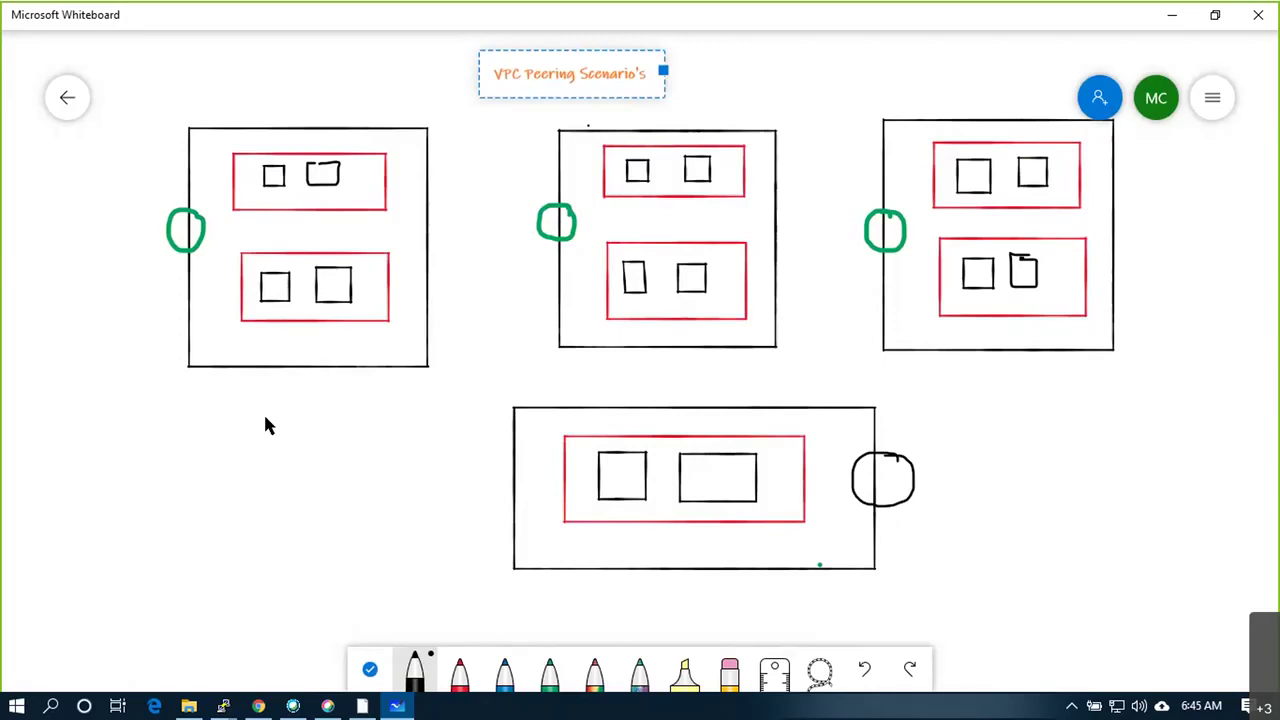
pyautogui.click(105, 493)
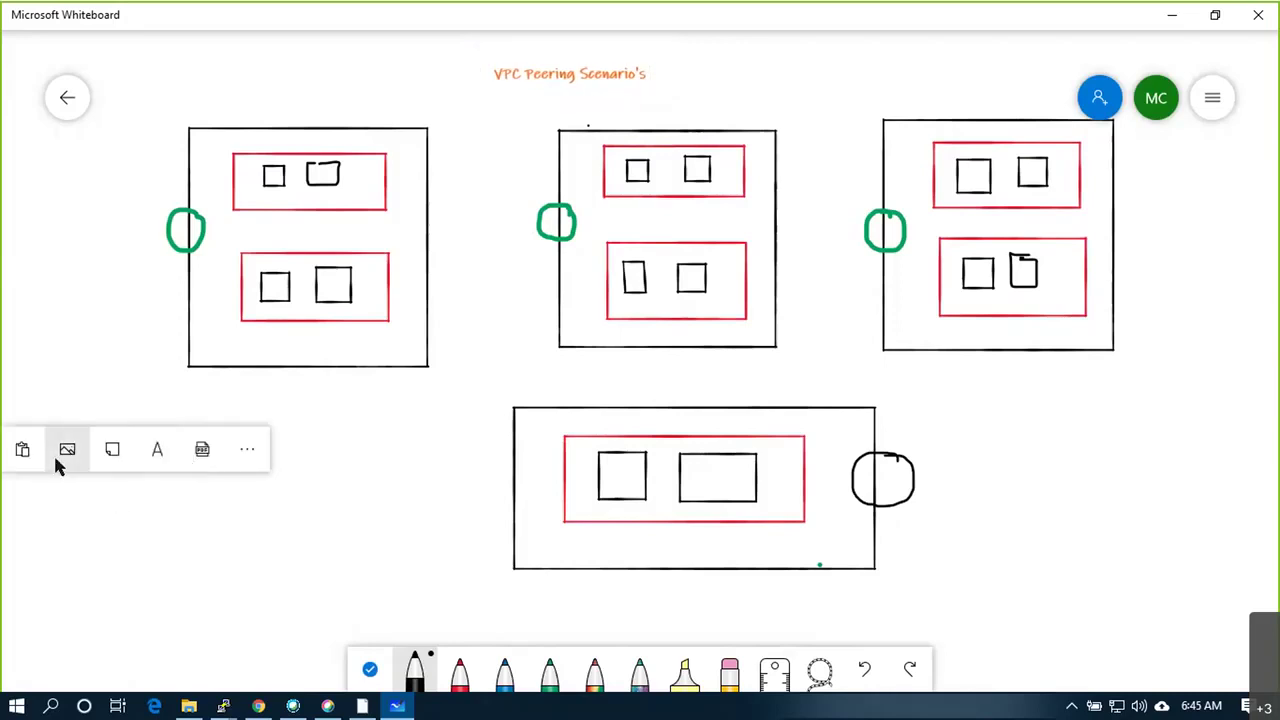
pyautogui.click(67, 452)
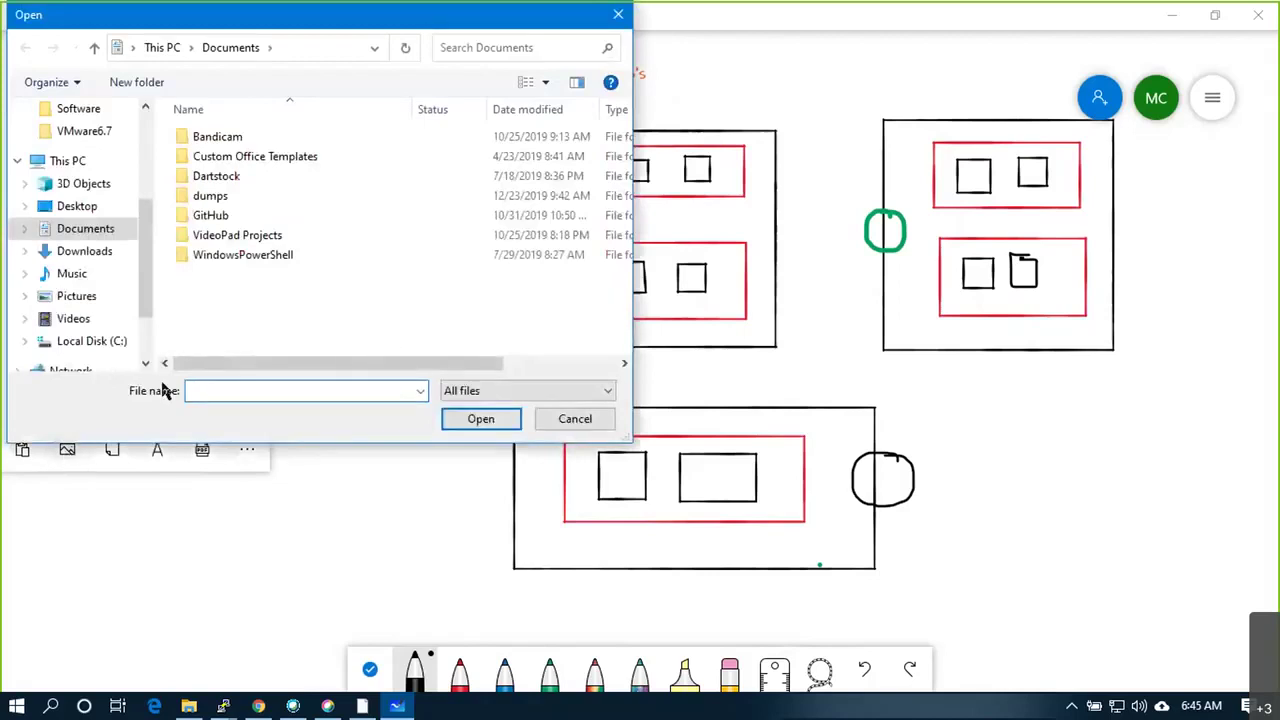
pyautogui.press('Escape')
# Start a Bing image search and enable connected experiences in the privacy and security settings
pyautogui.click(247, 449)
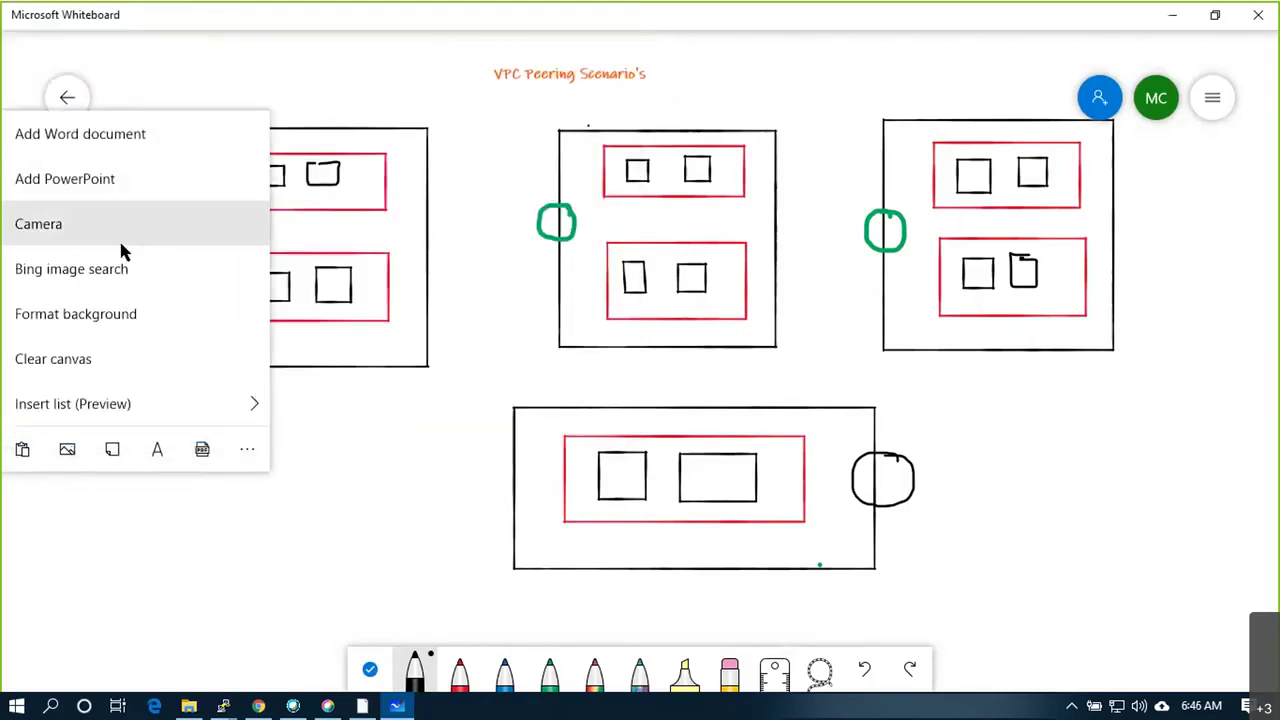
pyautogui.click(123, 270)
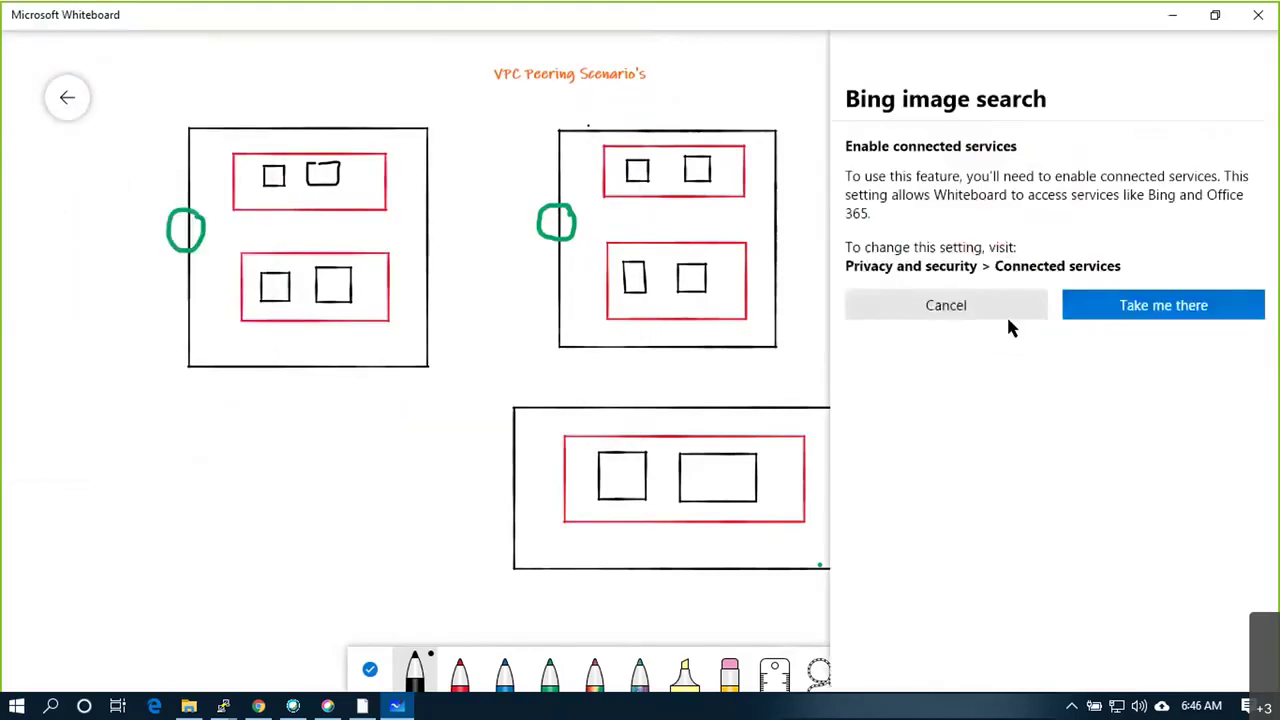
pyautogui.click(1189, 314)
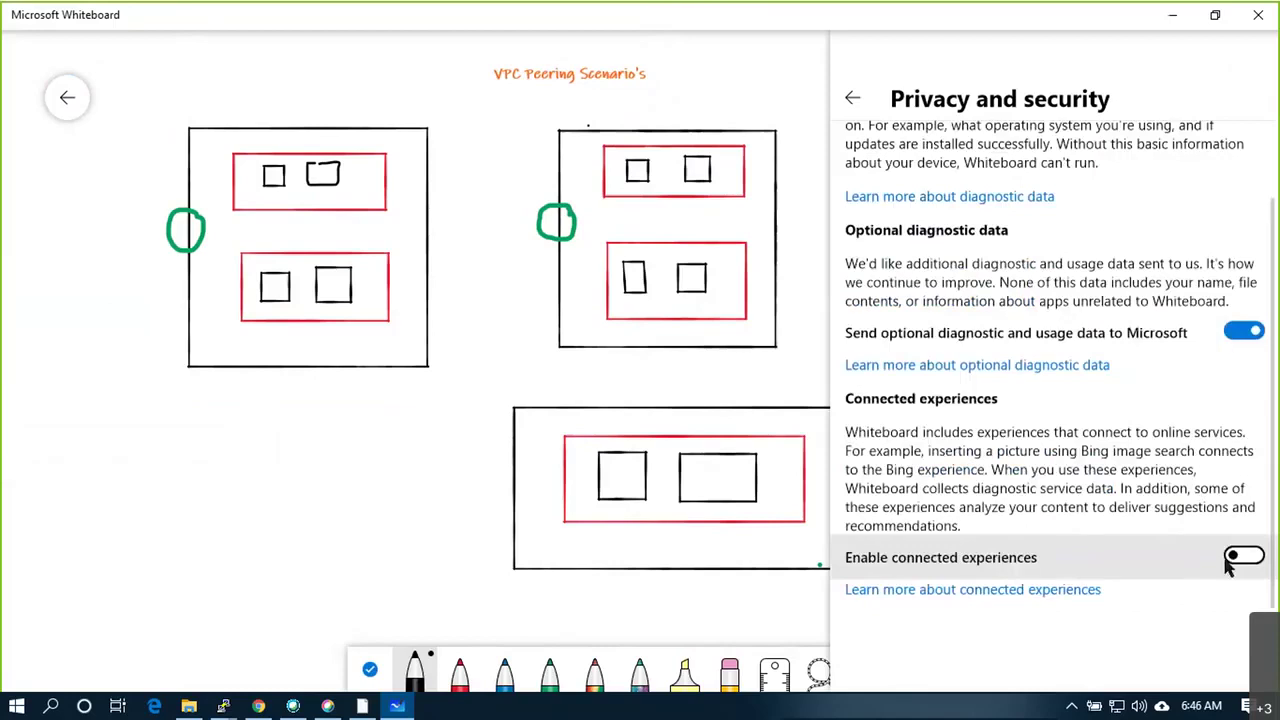
pyautogui.click(1228, 561)
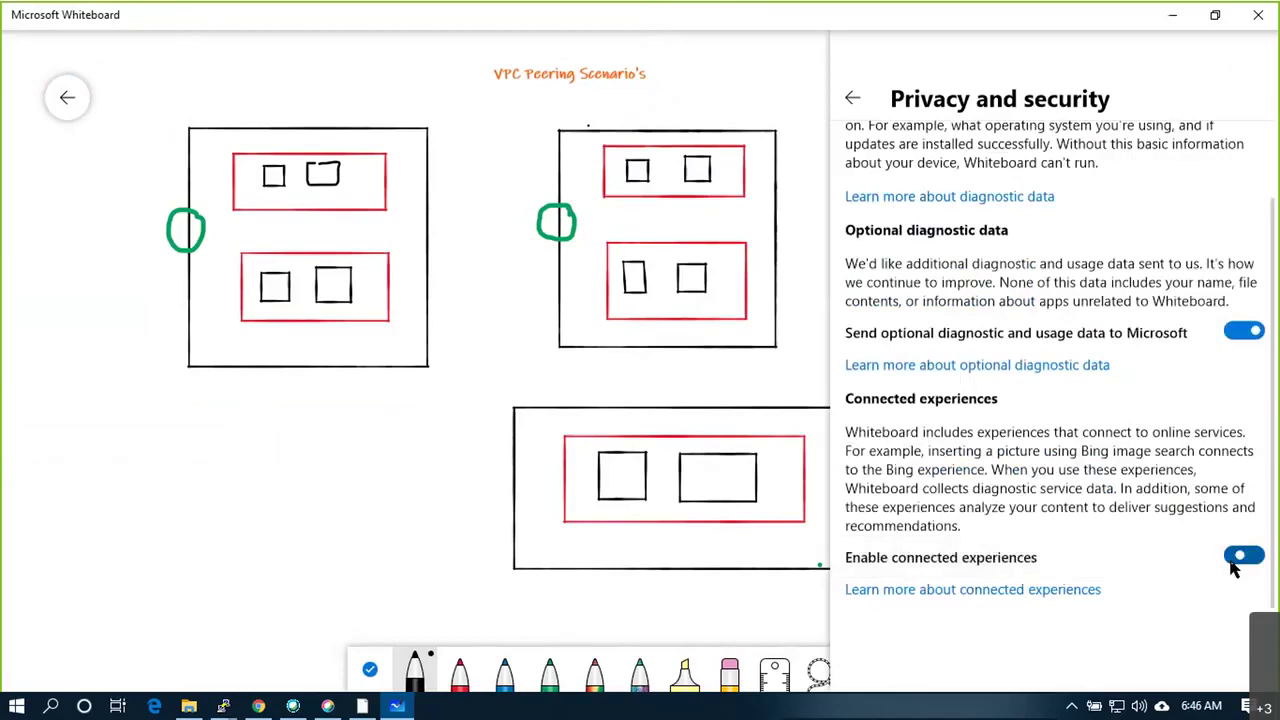
pyautogui.click(852, 101)
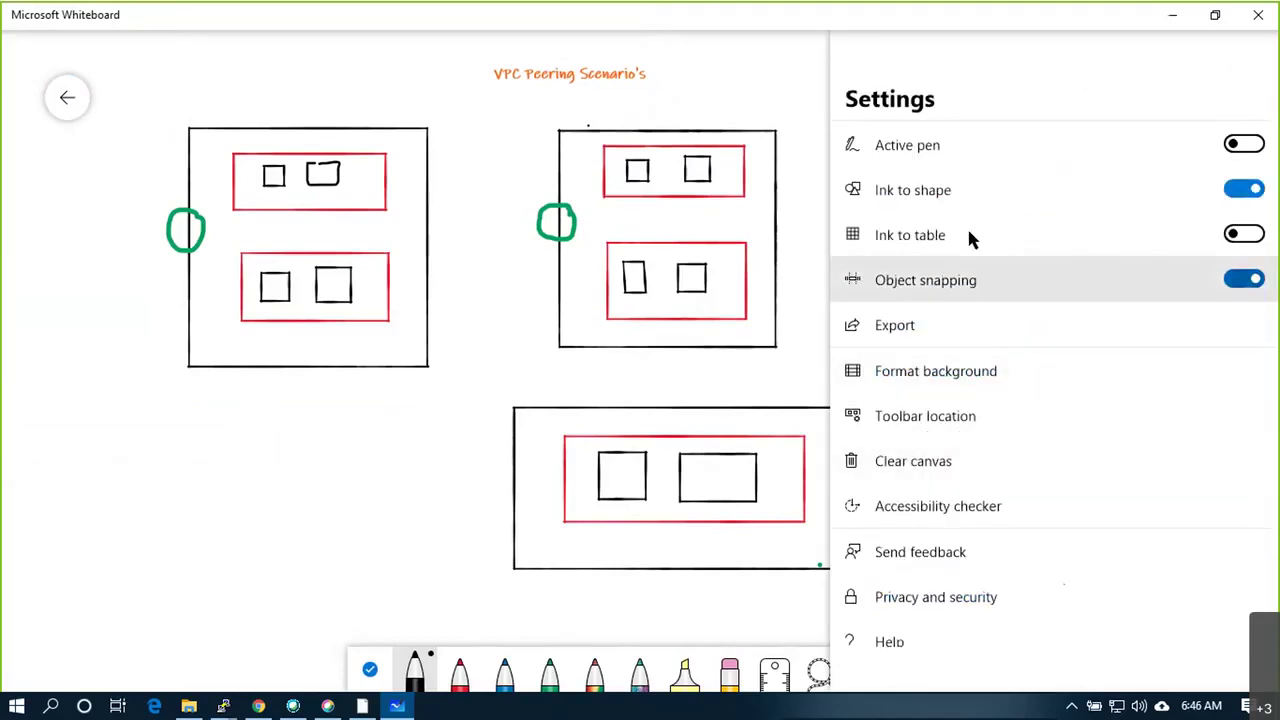
pyautogui.click(125, 494)
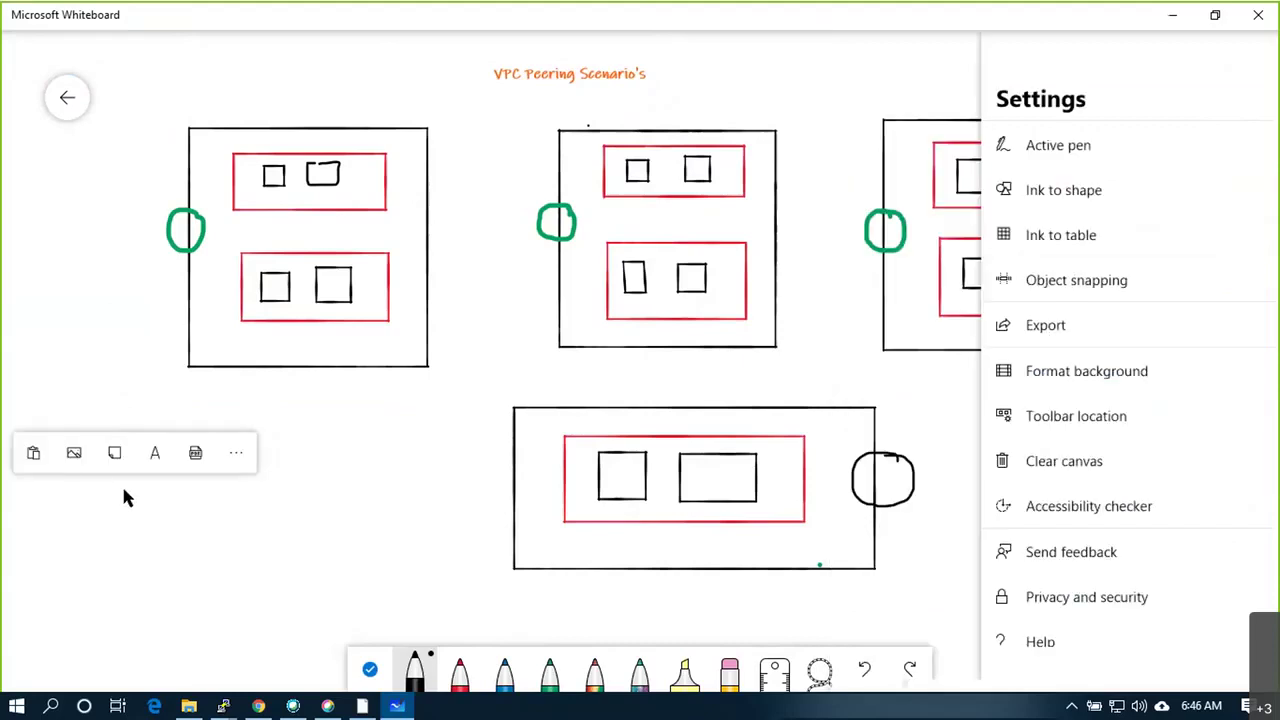
pyautogui.click(68, 440)
pyautogui.press('Escape')
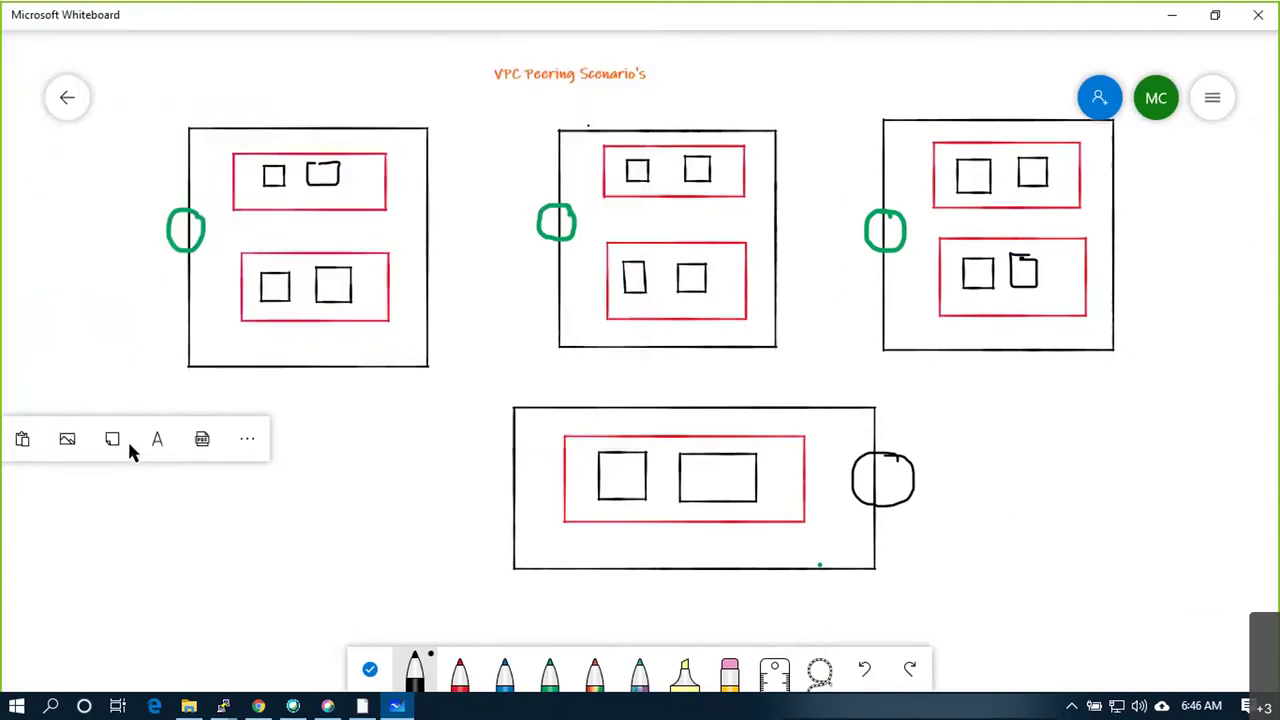
# Switch to Chrome, search Google Images for "internet" and copy the blue cloud network picture
pyautogui.click(258, 706)
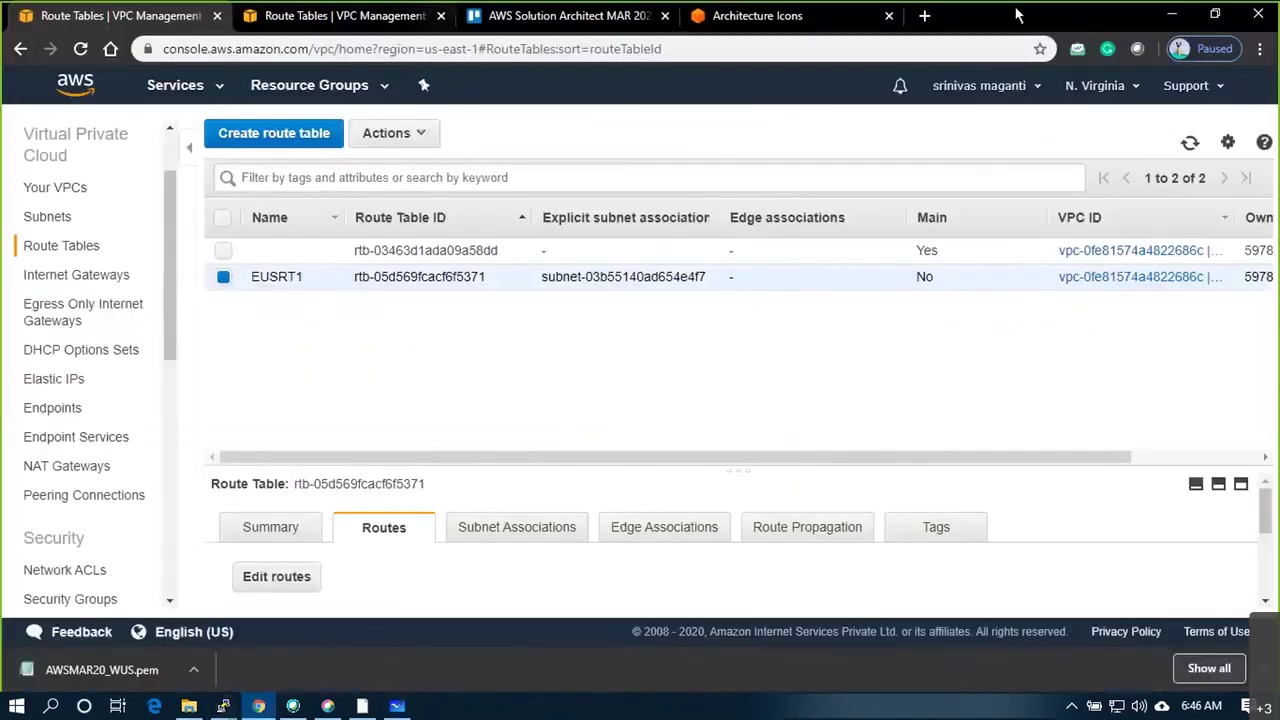
pyautogui.click(940, 20)
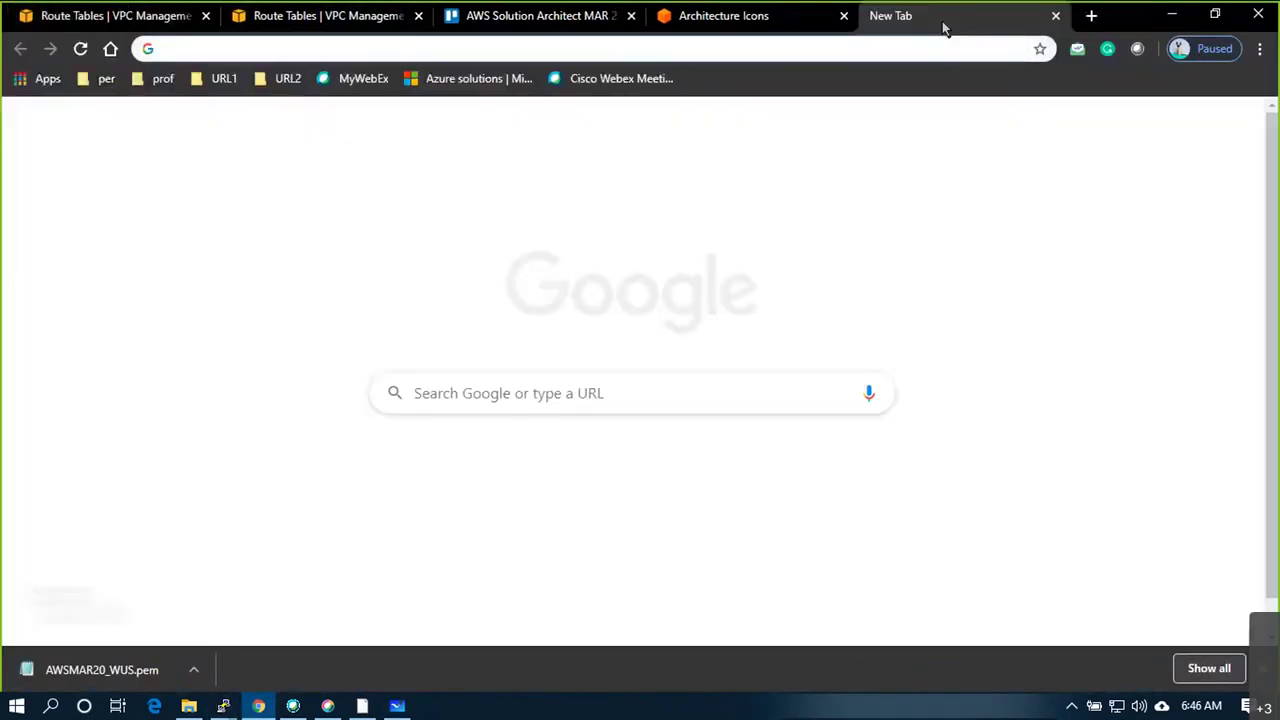
pyautogui.write('intee')
pyautogui.press('BackSpace')
pyautogui.write('r')
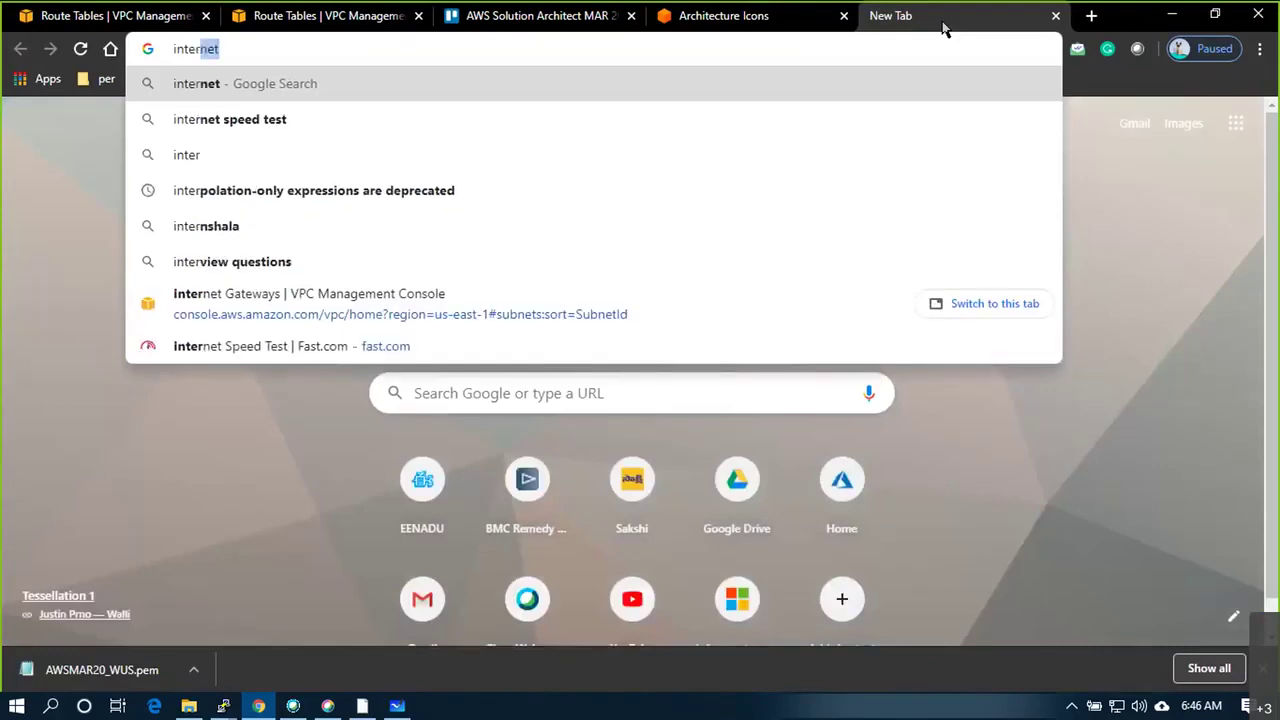
pyautogui.press('Return')
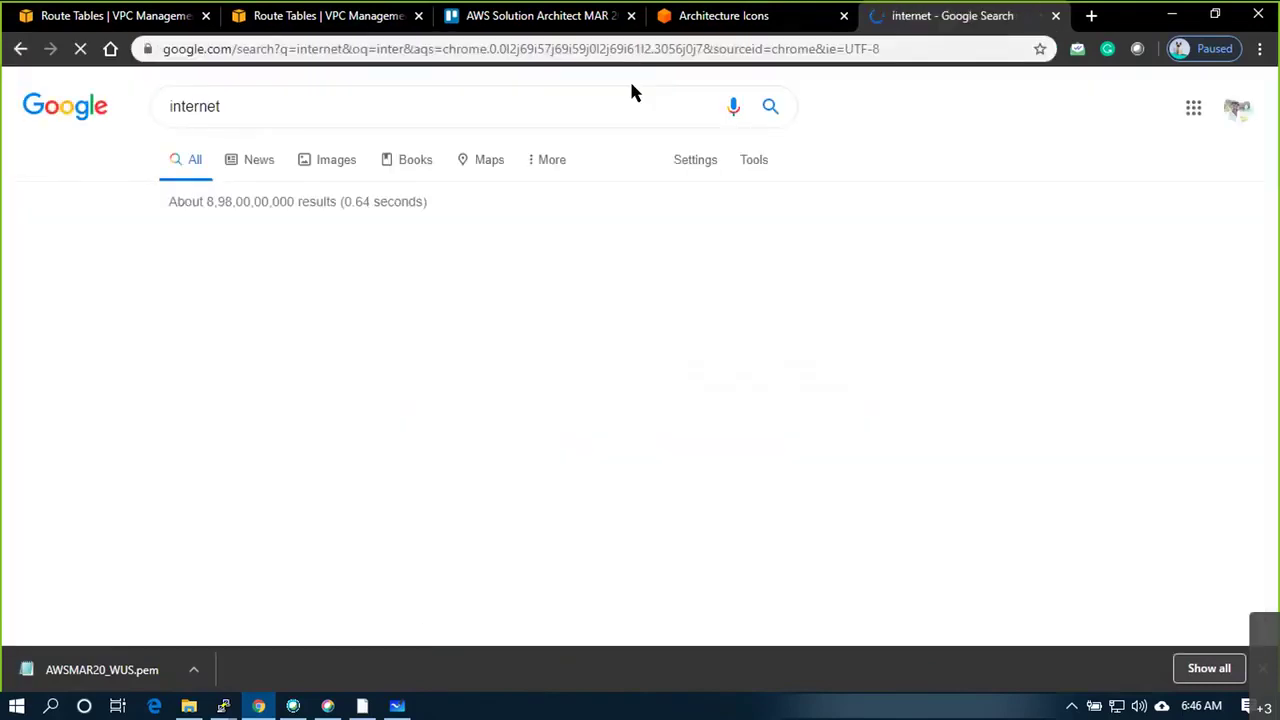
pyautogui.click(355, 166)
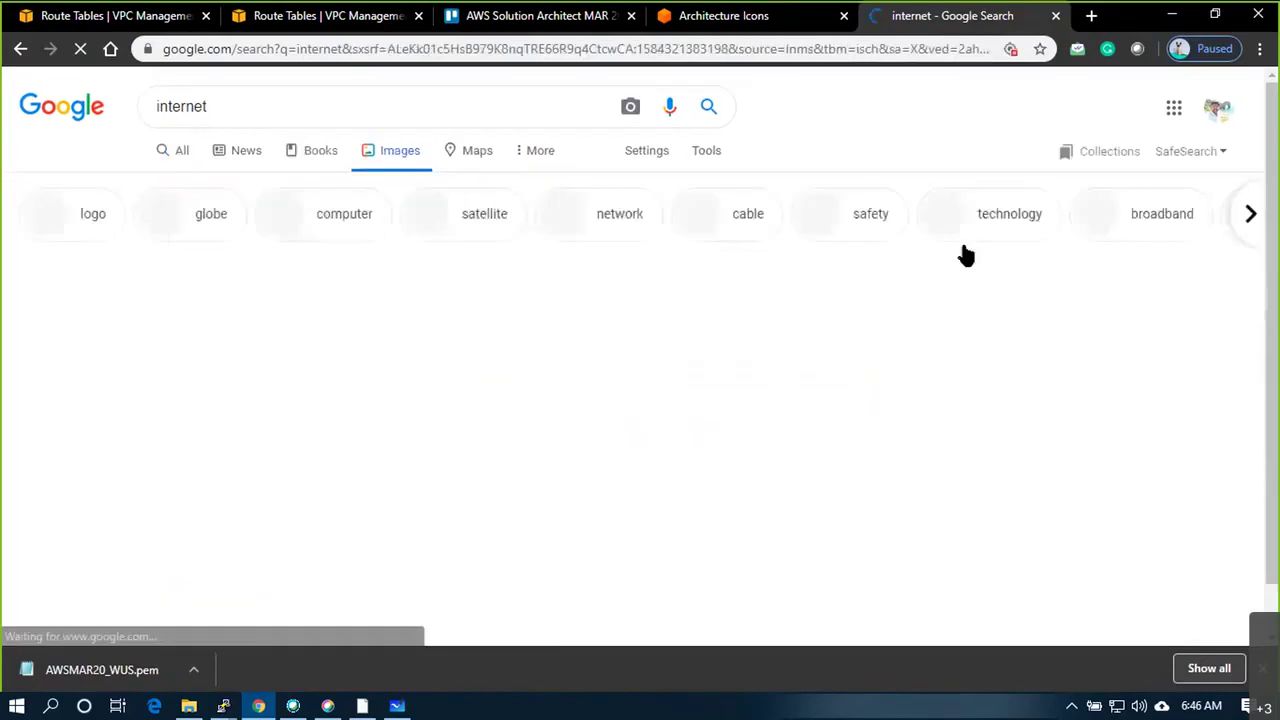
pyautogui.scroll(-1, 965, 255)
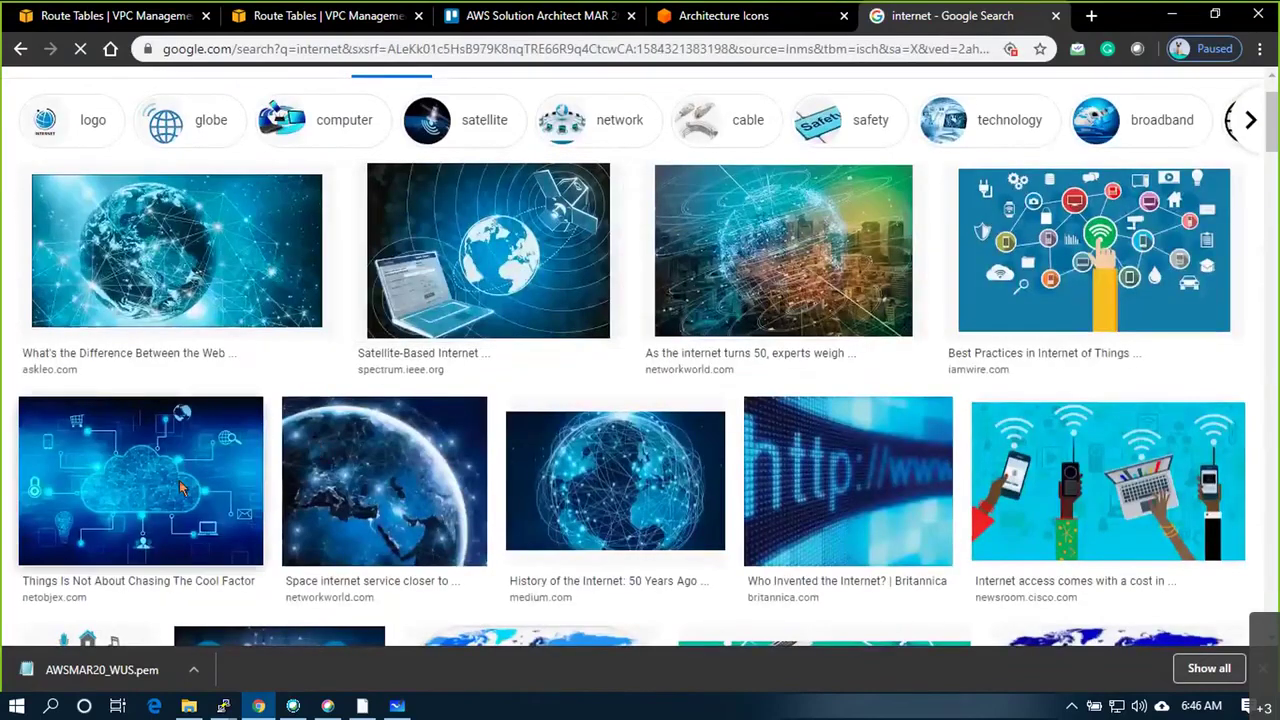
pyautogui.rightClick(180, 197)
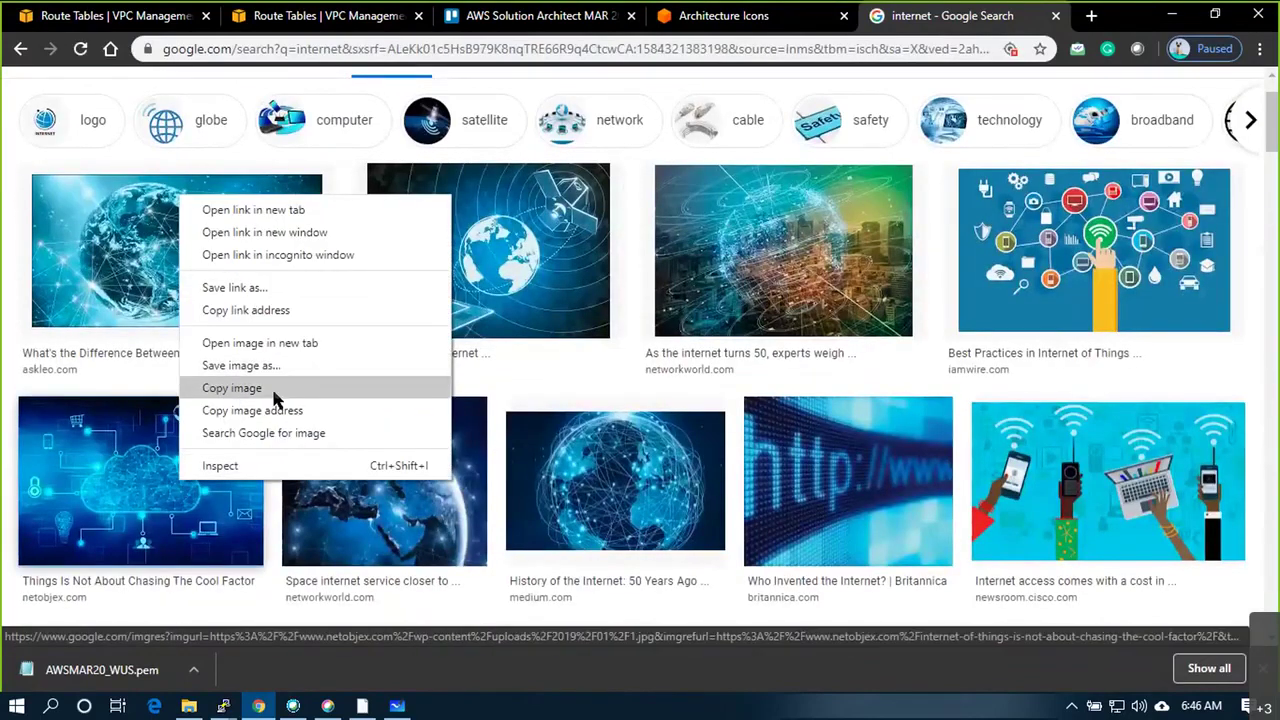
pyautogui.click(277, 389)
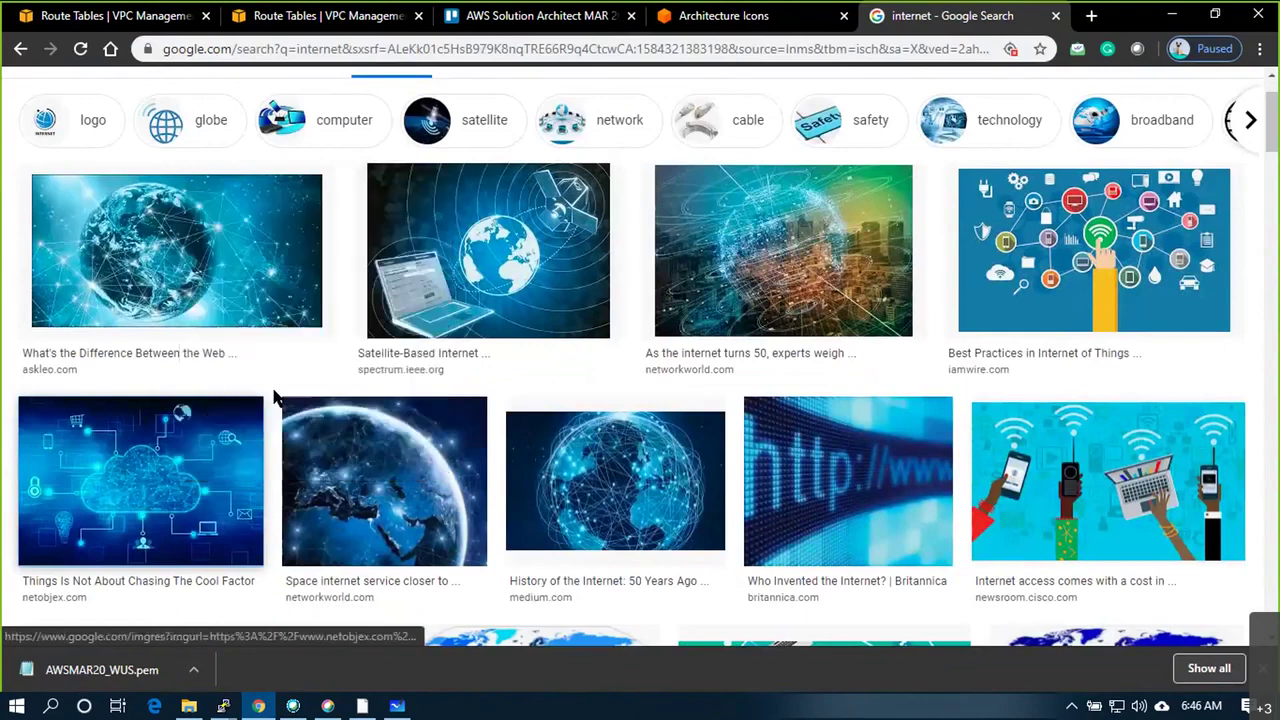
# Try to paste the copied cloud picture onto the whiteboard, and undo the paste
pyautogui.hotkey('alt', 'Tab')
pyautogui.click(67, 491)
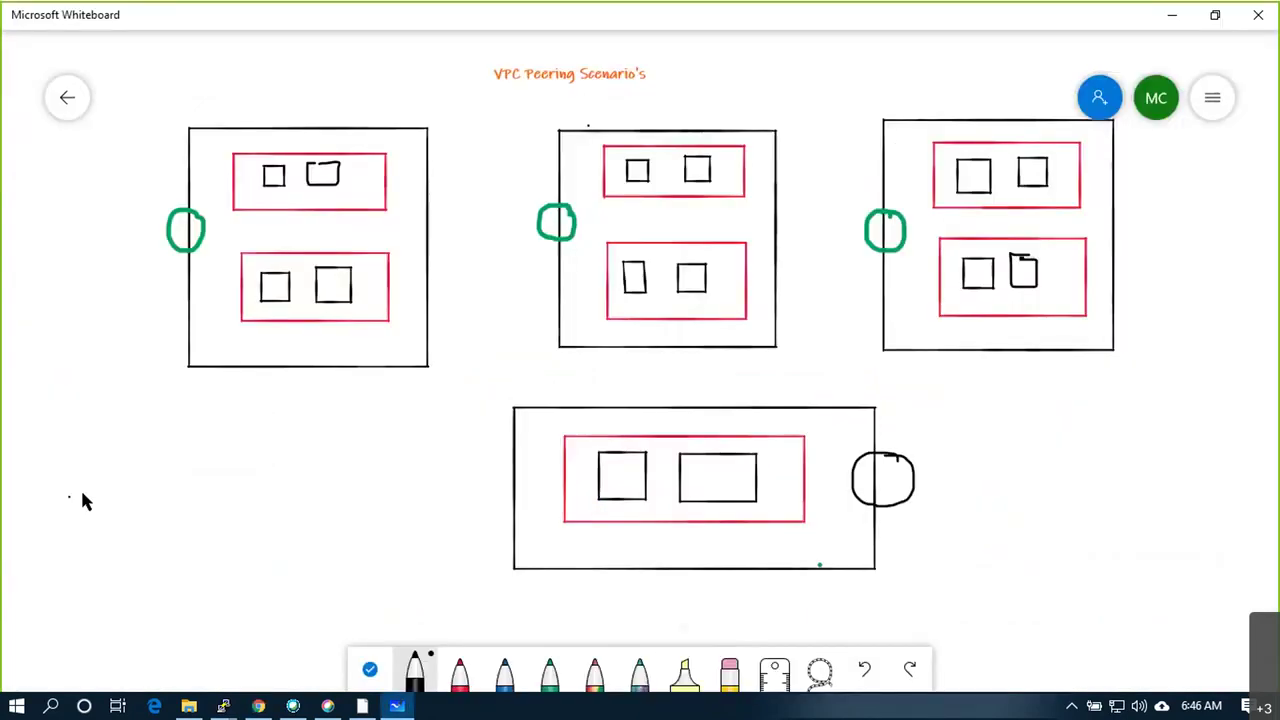
pyautogui.rightClick(76, 519)
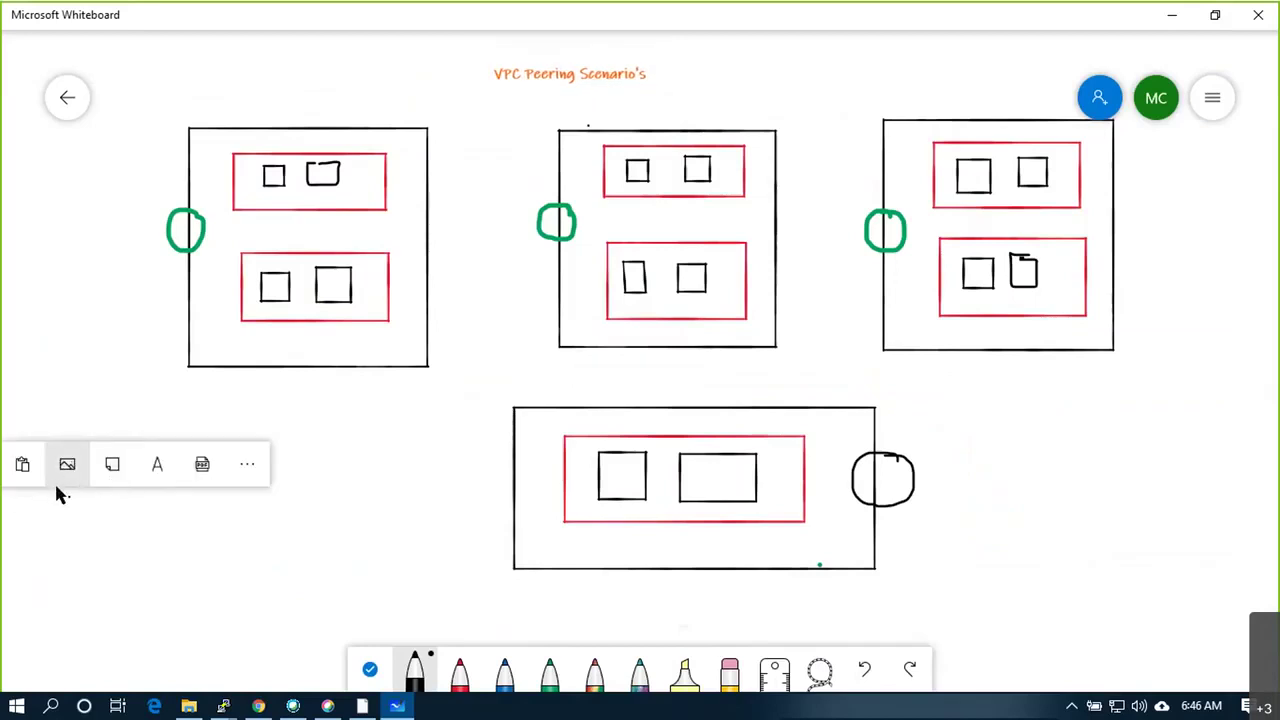
pyautogui.scroll(3, 112, 512)
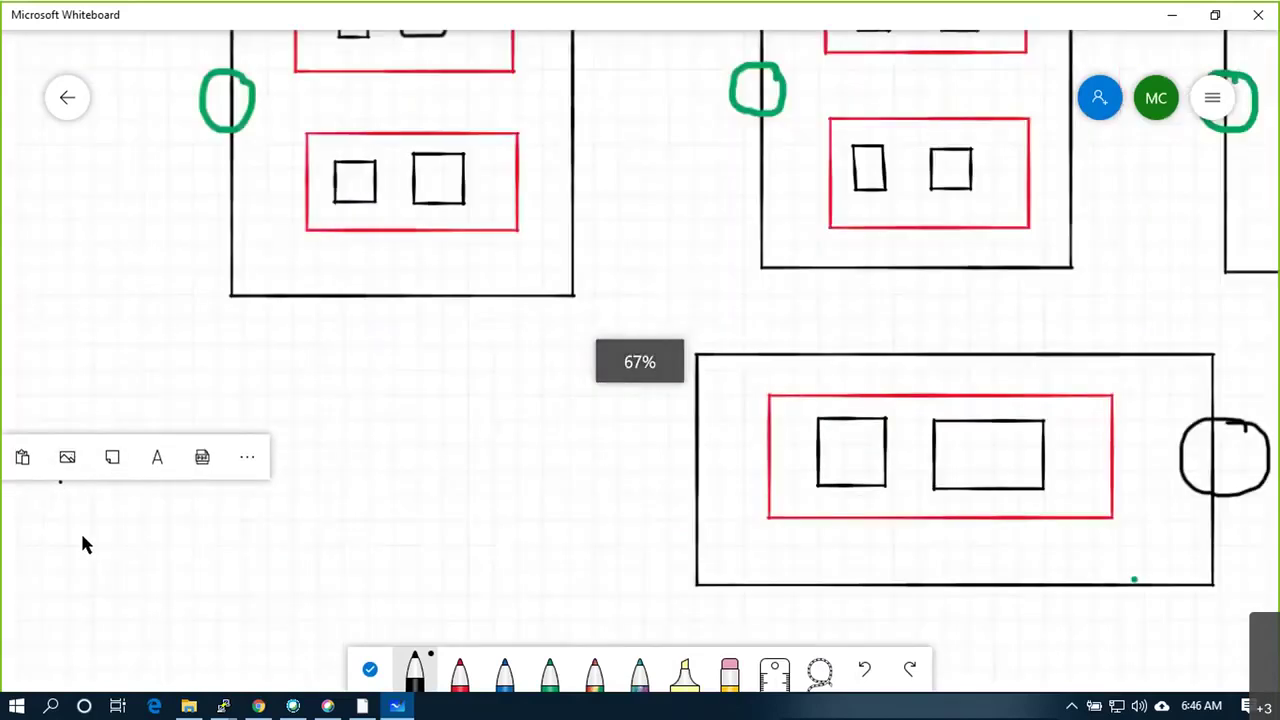
pyautogui.click(83, 536)
pyautogui.hotkey('ctrl', 'v')
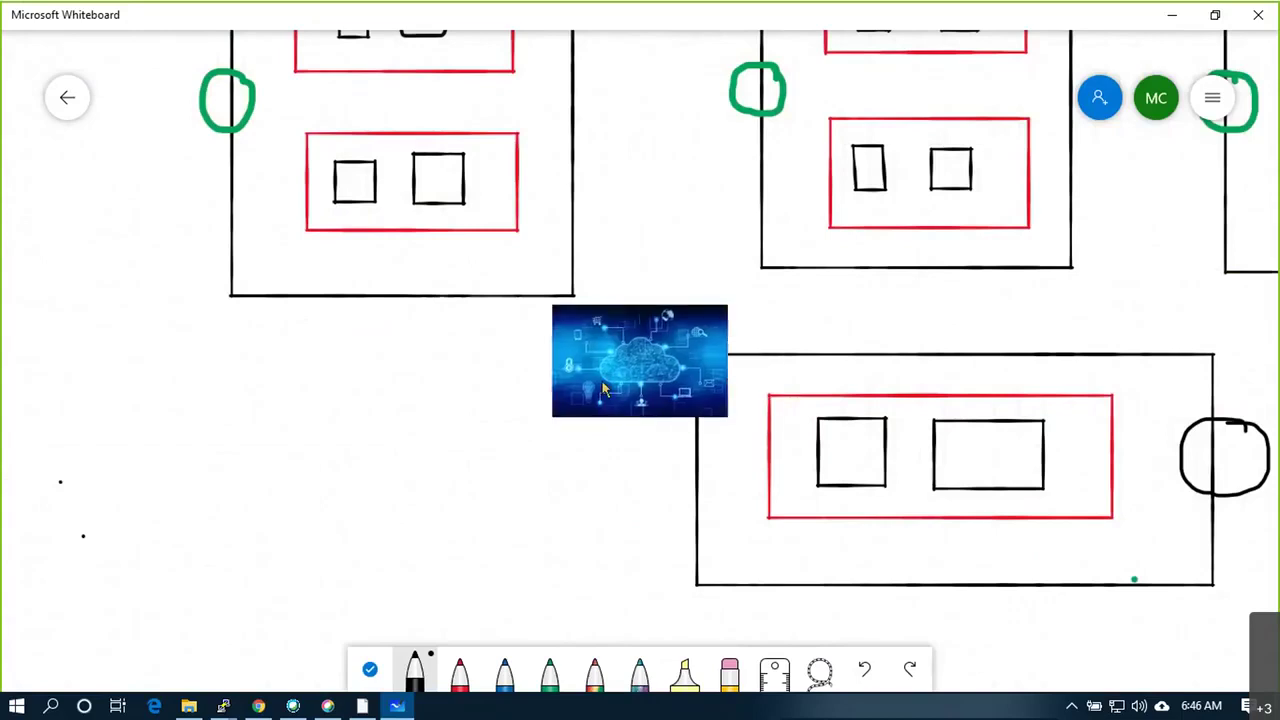
pyautogui.hotkey('ctrl', 'z')
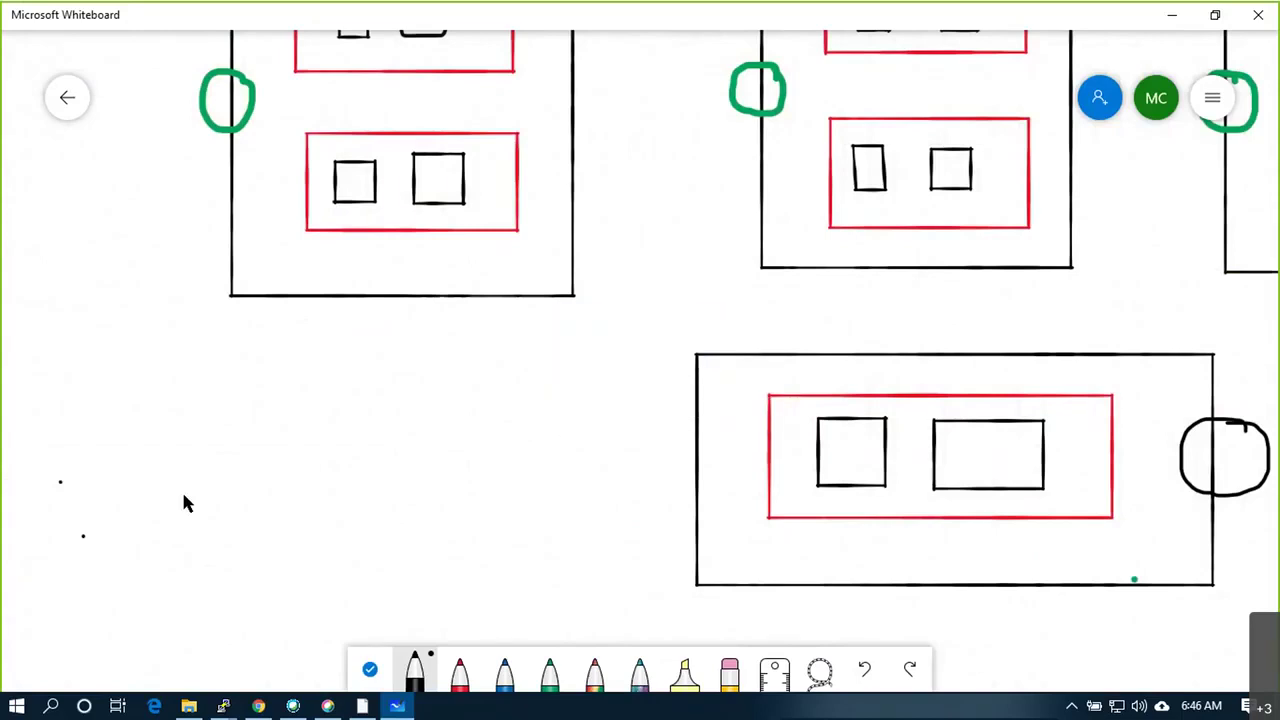
# Reopen the VPC peering diagram from the list of whiteboards
pyautogui.rightClick(140, 490)
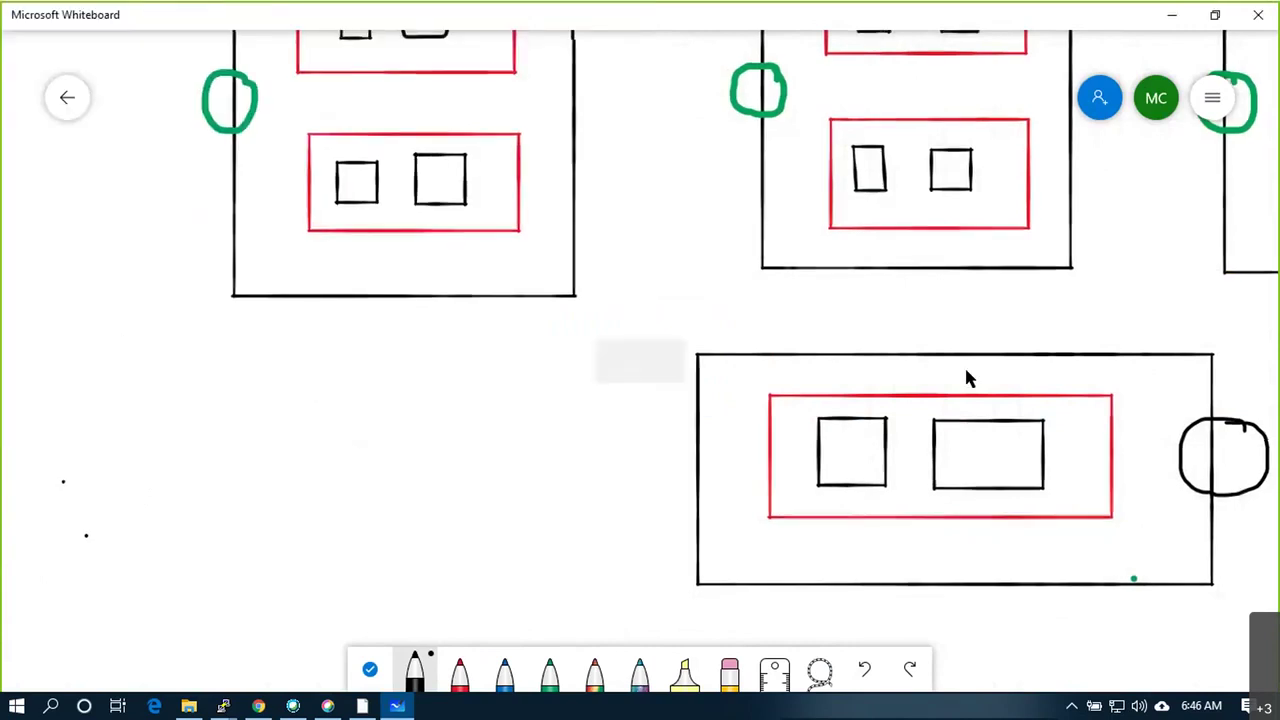
pyautogui.scroll(-3, 966, 378)
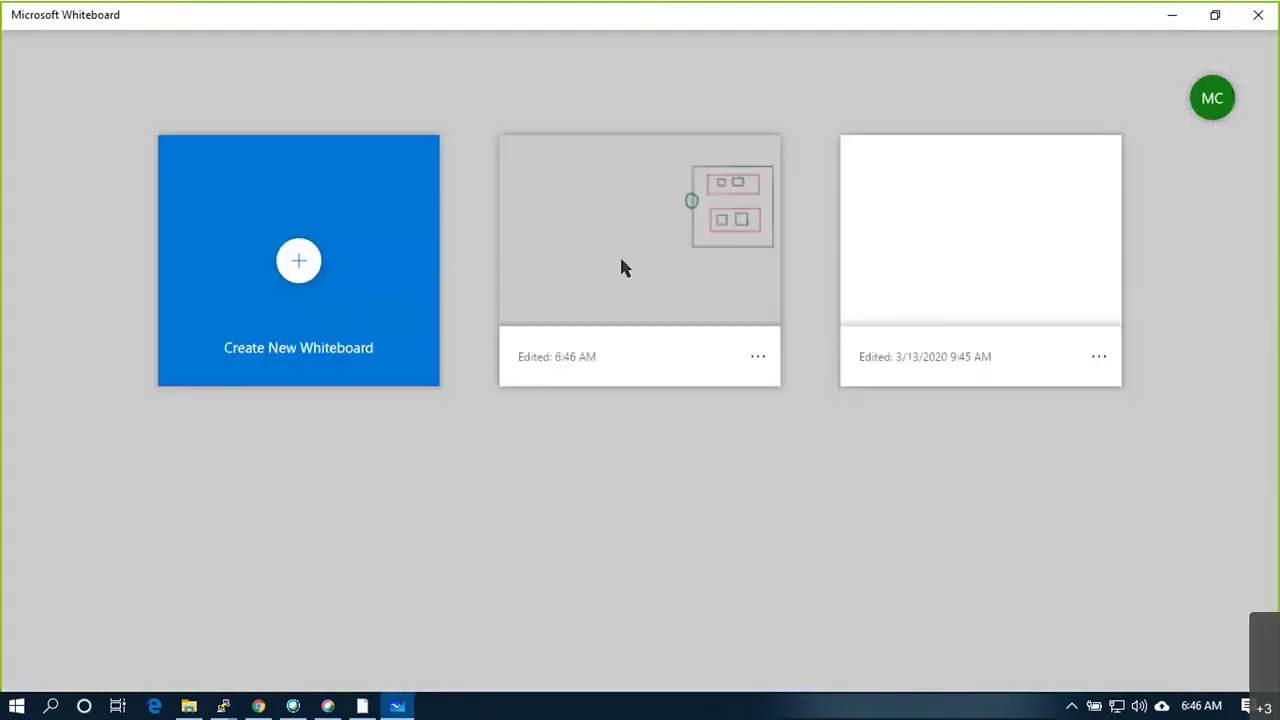
pyautogui.click(619, 254)
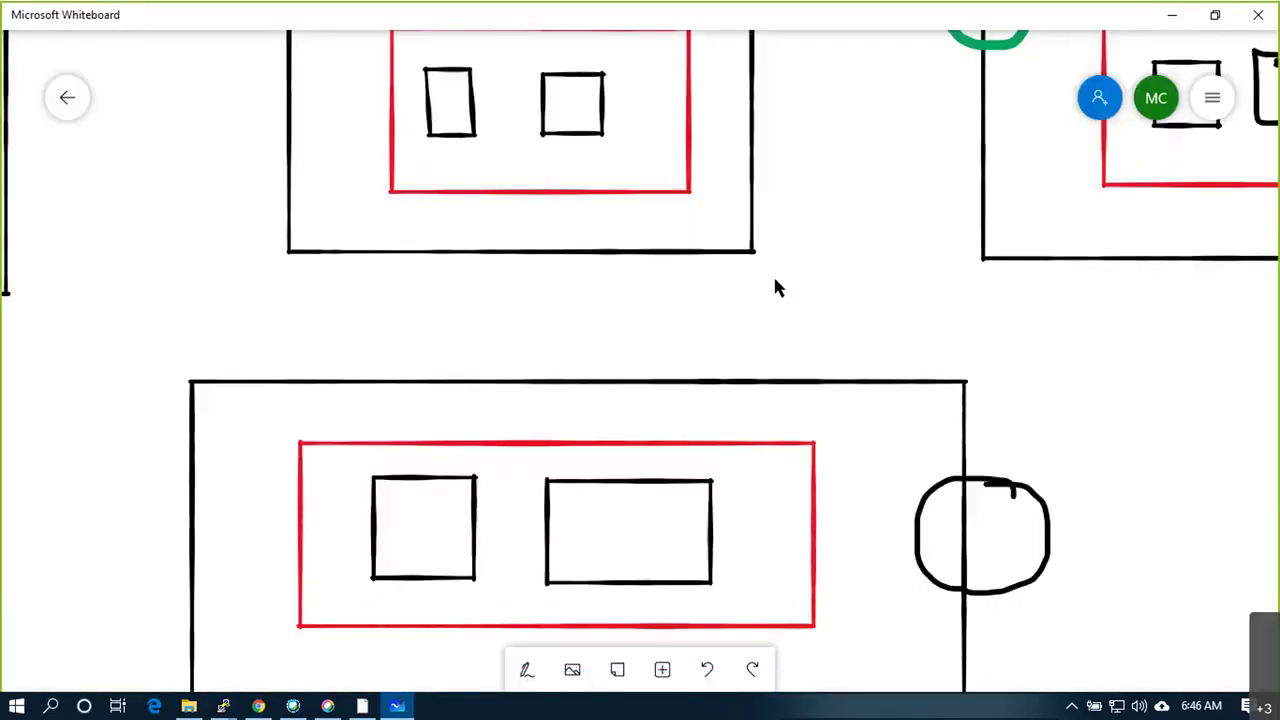
pyautogui.scroll(-5, 773, 288)
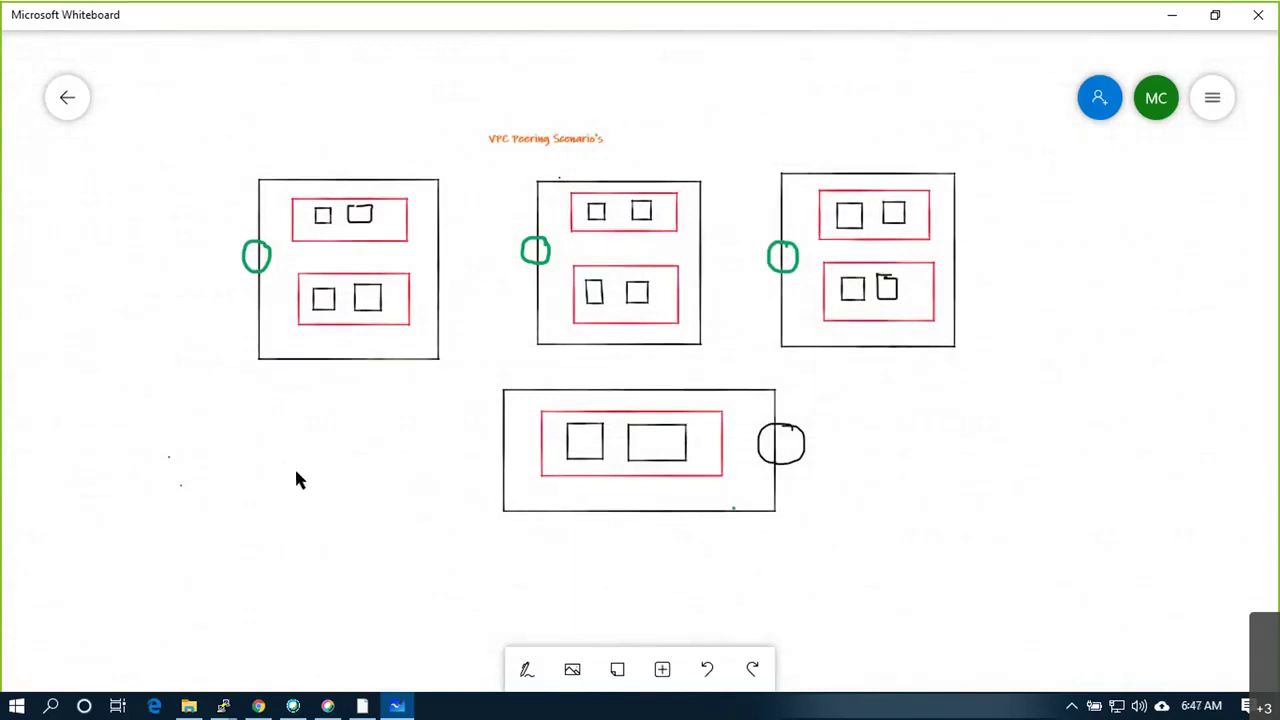
# Draw a black cloud outline in the empty area below the first VPC square and label it "INternet"
pyautogui.click(527, 669)
pyautogui.click(415, 672)
pyautogui.moveTo(258, 472)
pyautogui.mouseDown()
pyautogui.moveTo(206, 540)
pyautogui.moveTo(360, 558)
pyautogui.moveTo(347, 462)
pyautogui.moveTo(251, 472)
pyautogui.mouseUp()
pyautogui.rightClick(229, 509)
pyautogui.click(250, 445)
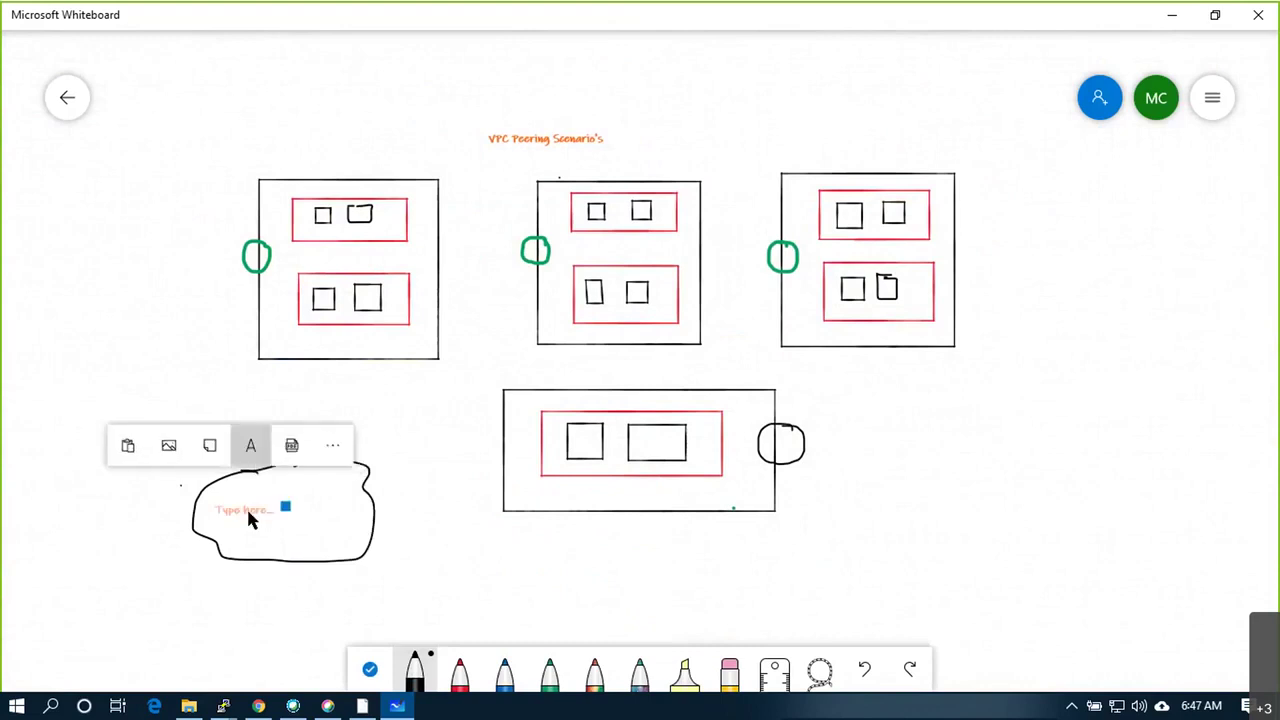
pyautogui.write('Internet')
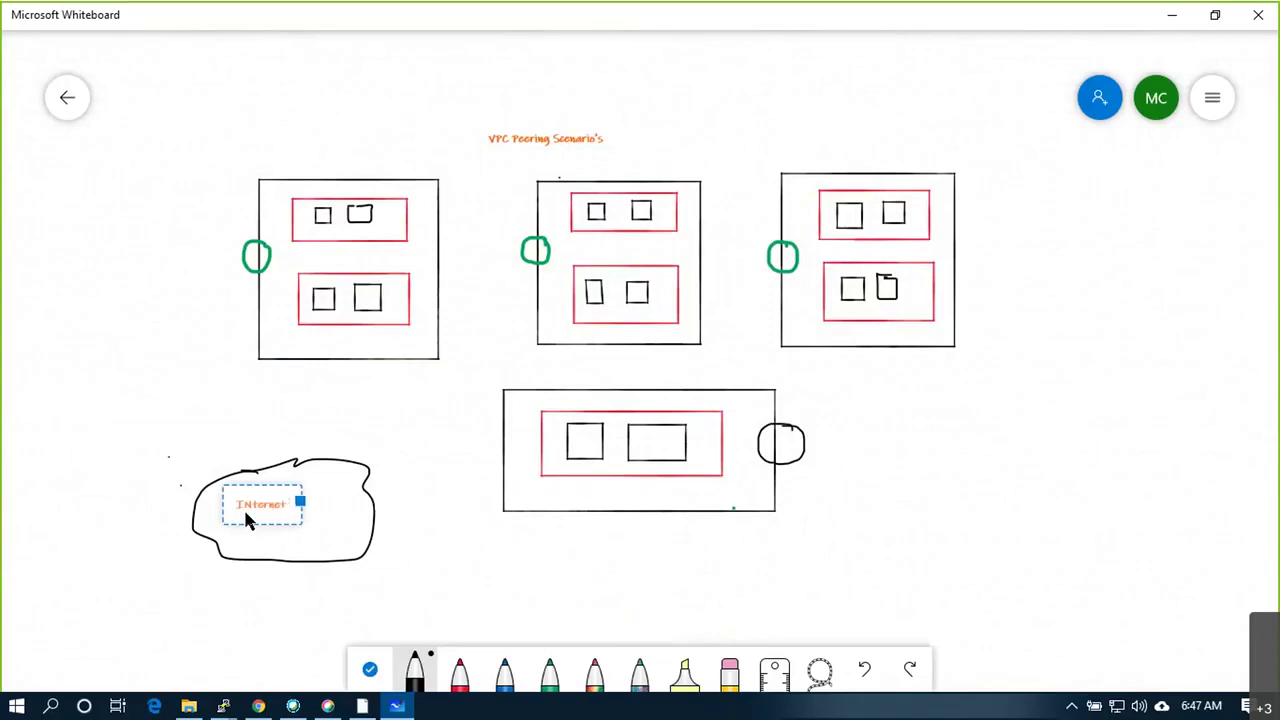
pyautogui.click(340, 512)
# Draw a black box joined to the underside of the cloud by a short line and label it "HOme"
pyautogui.moveTo(238, 581)
pyautogui.mouseDown()
pyautogui.moveTo(304, 581)
pyautogui.moveTo(270, 640)
pyautogui.moveTo(243, 583)
pyautogui.mouseUp()
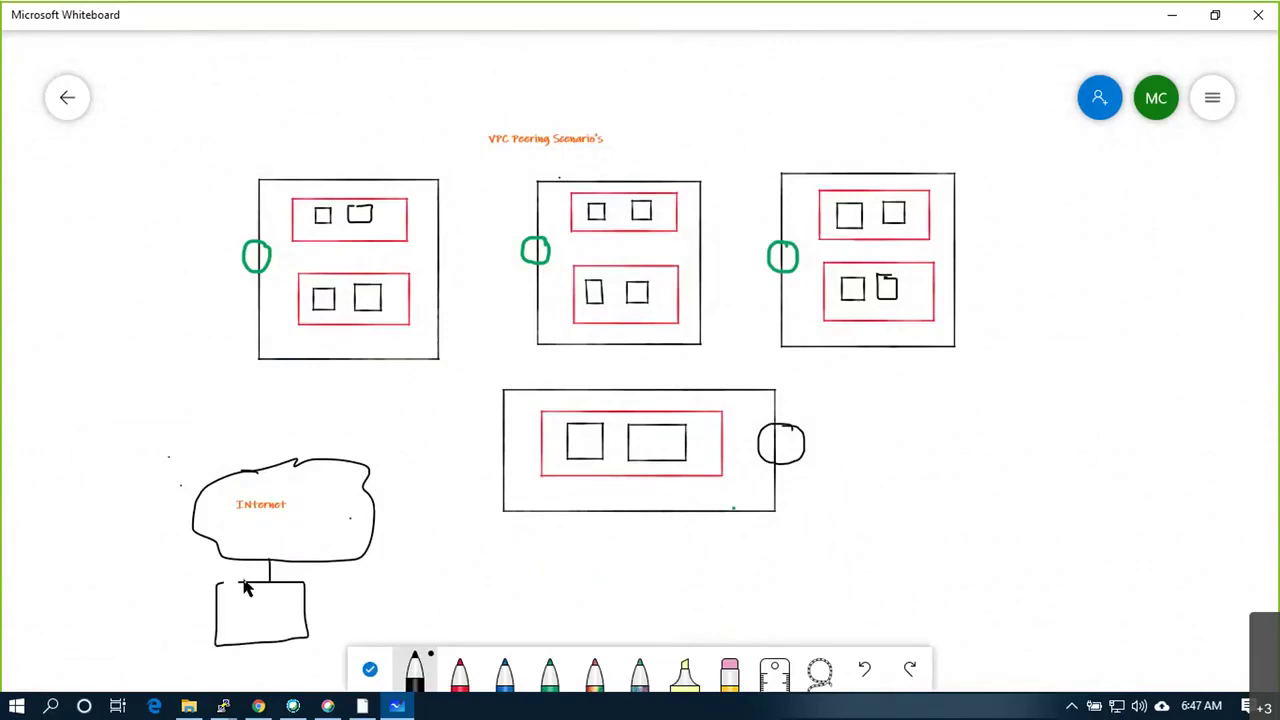
pyautogui.hotkey('ctrl', 'z')
pyautogui.hotkey('ctrl', 'z')
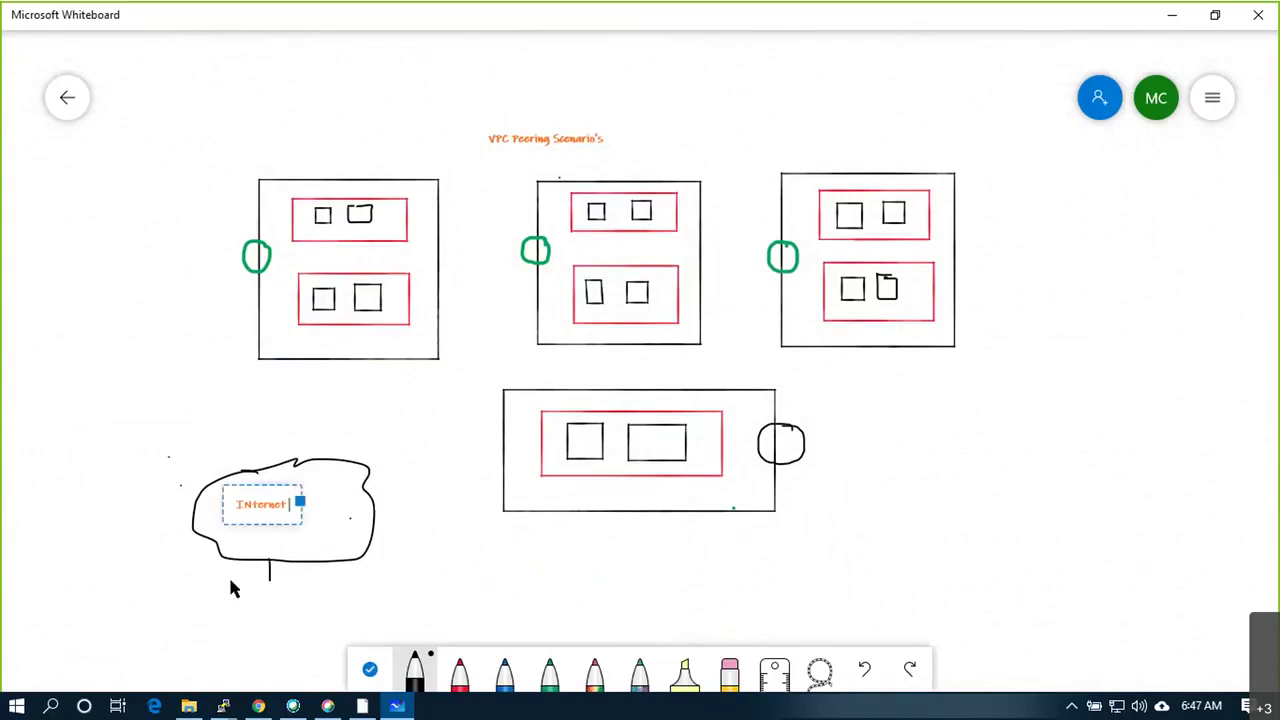
pyautogui.moveTo(291, 637)
pyautogui.mouseDown()
pyautogui.moveTo(218, 634)
pyautogui.moveTo(222, 588)
pyautogui.mouseUp()
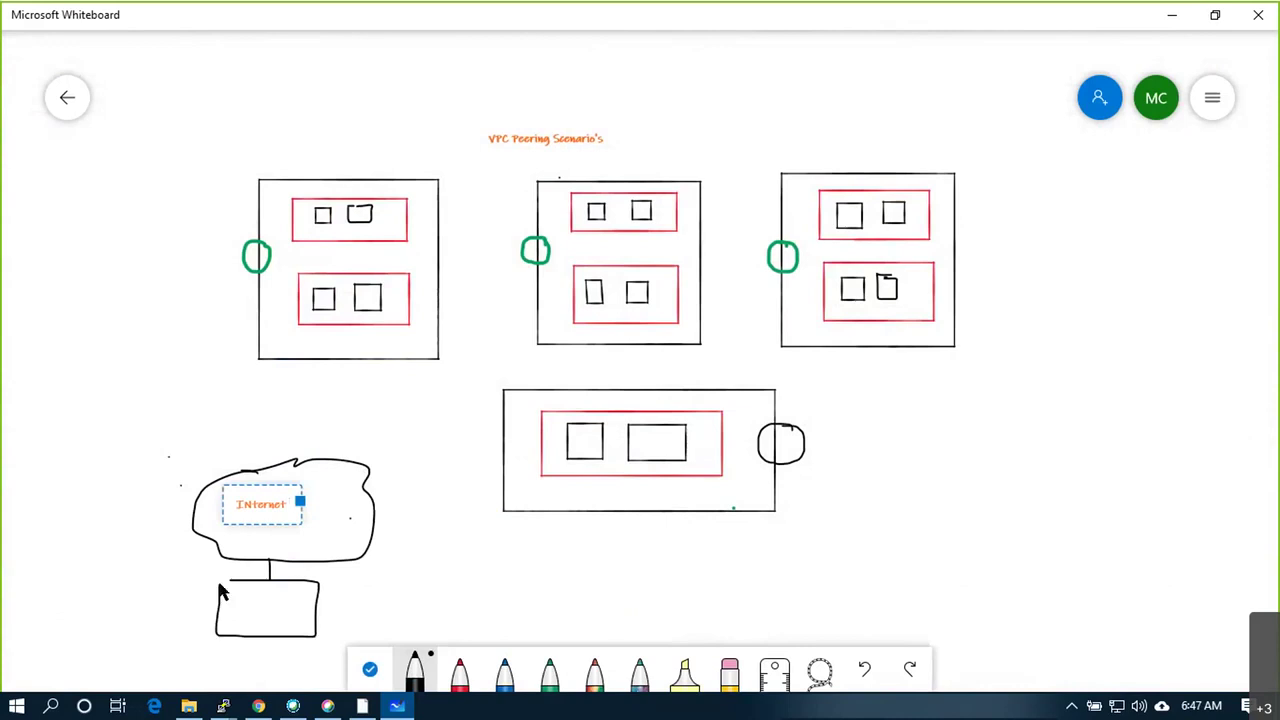
pyautogui.rightClick(228, 612)
pyautogui.click(245, 563)
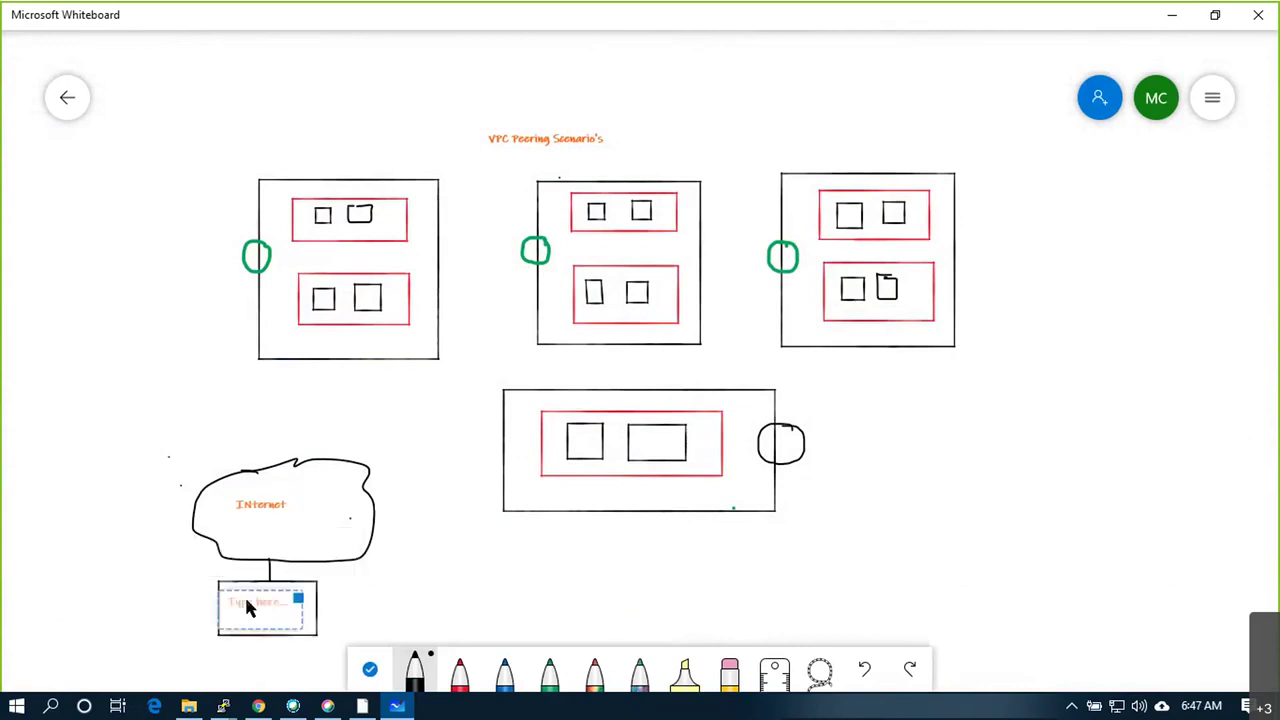
pyautogui.write('Iome')
pyautogui.click(453, 593)
# Add the text label "PROD- US -EAST1" above the first of the three VPC squares
pyautogui.rightClick(306, 156)
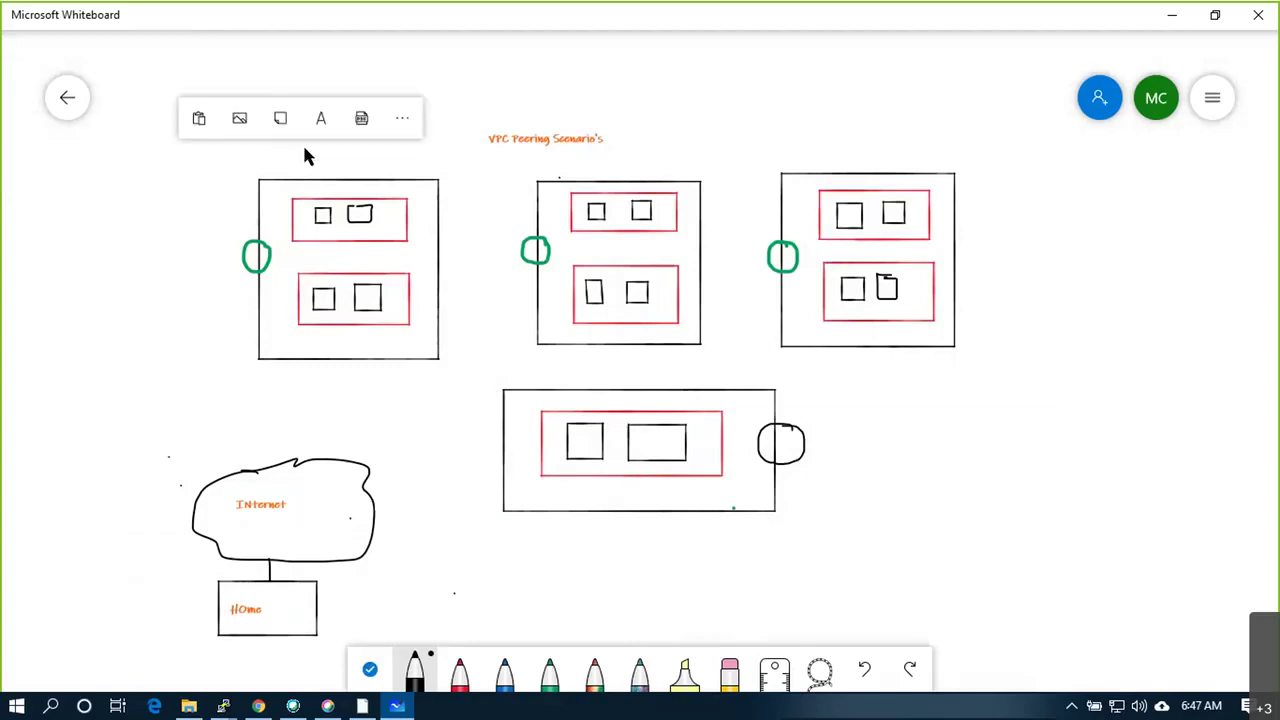
pyautogui.click(319, 116)
pyautogui.write('PROD-EUS')
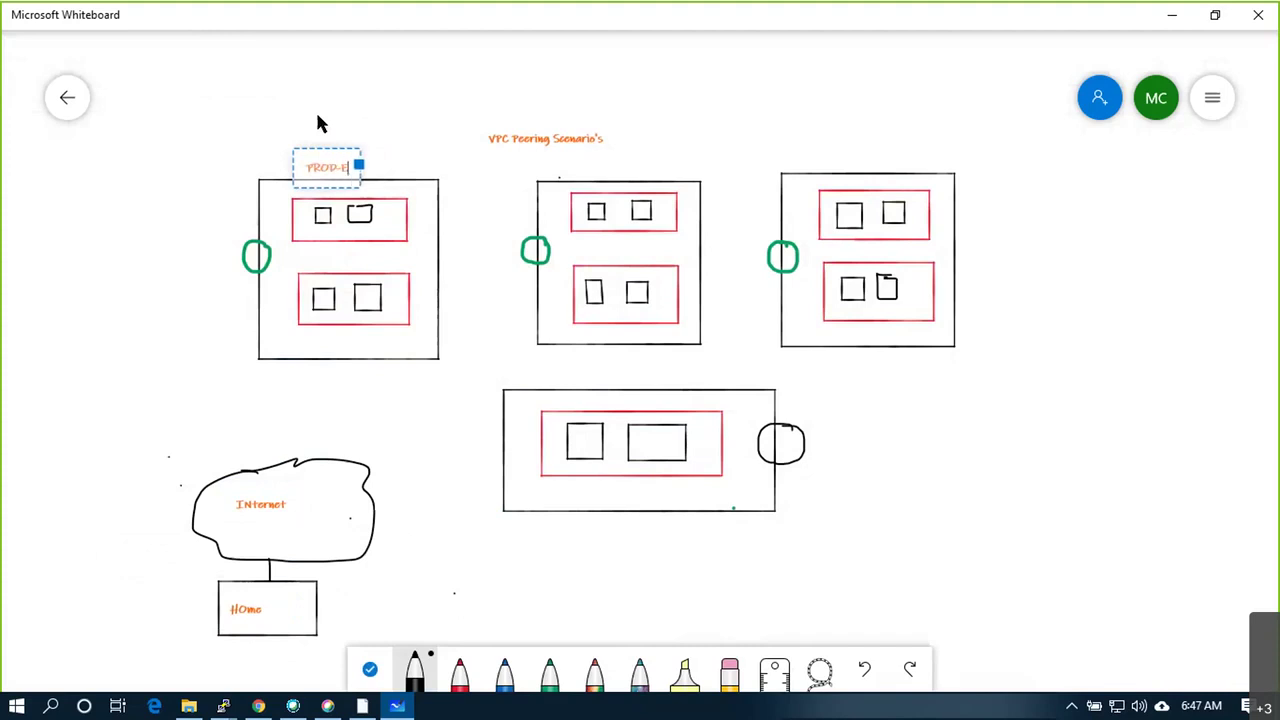
pyautogui.press('BackSpace')
pyautogui.press('BackSpace')
pyautogui.write('AST')
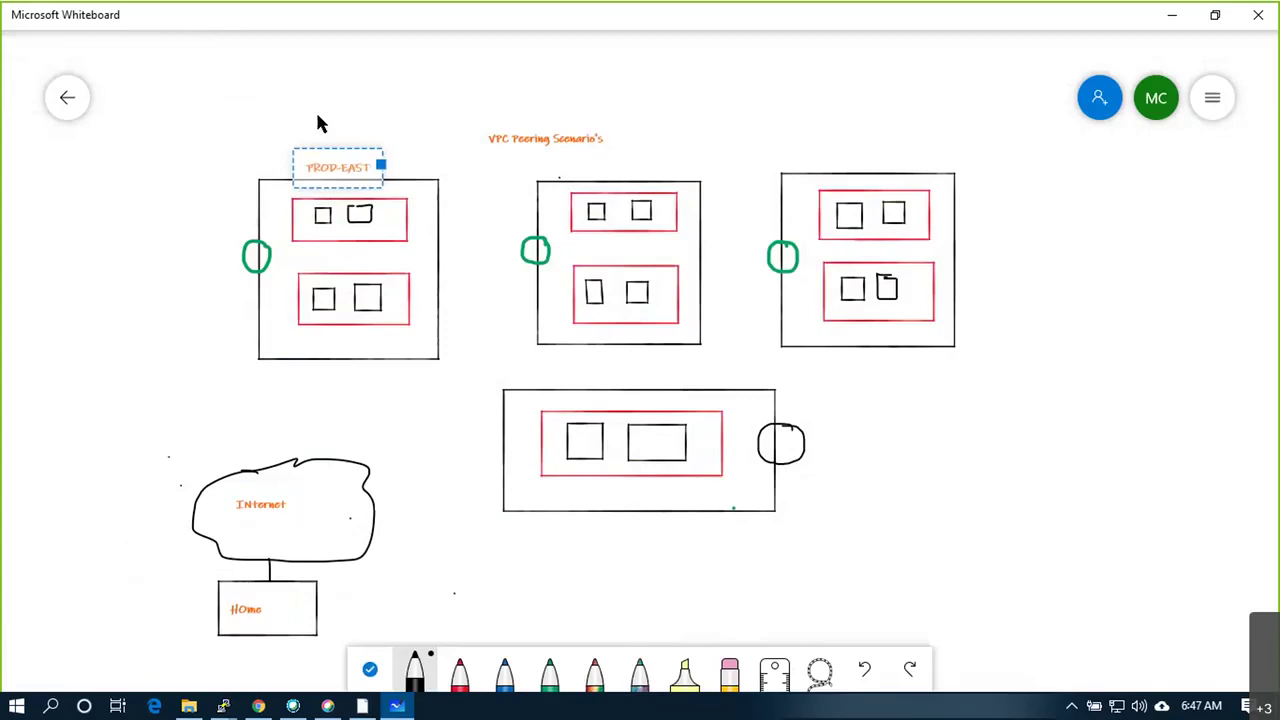
pyautogui.press('BackSpace')
pyautogui.press('BackSpace')
pyautogui.press('BackSpace')
pyautogui.press('BackSpace')
pyautogui.write('US')
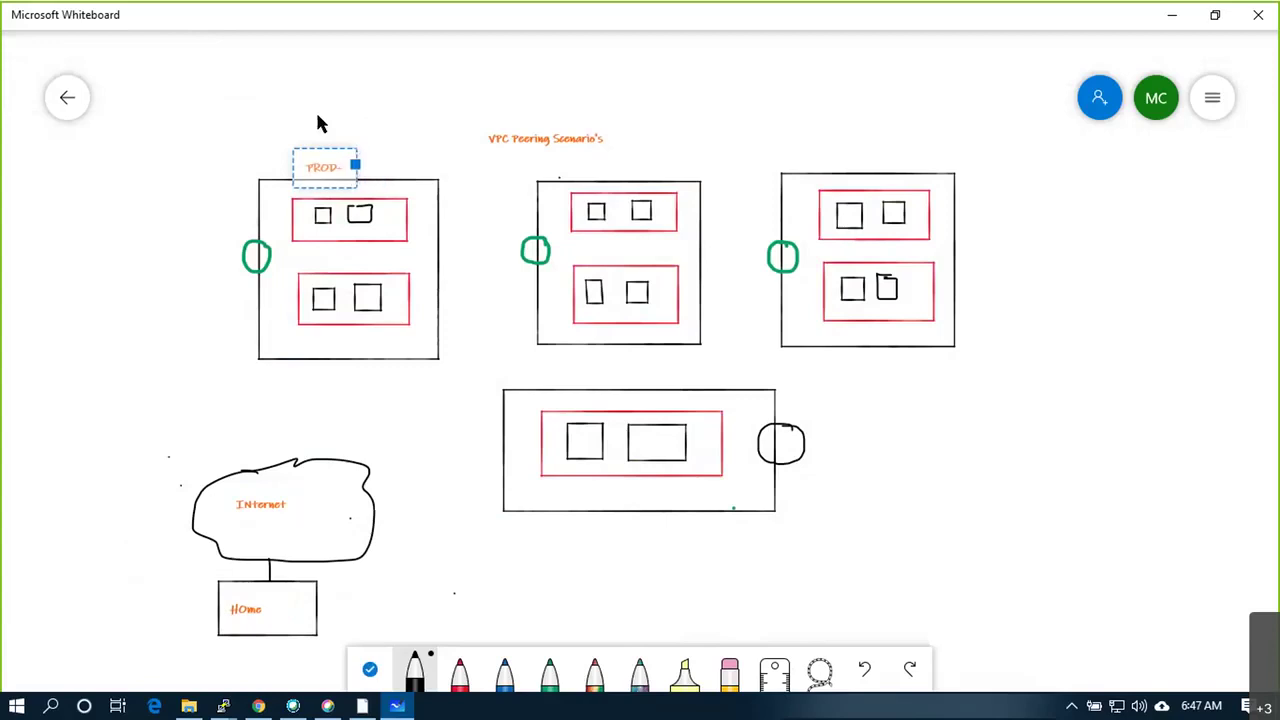
pyautogui.write('-EAST-')
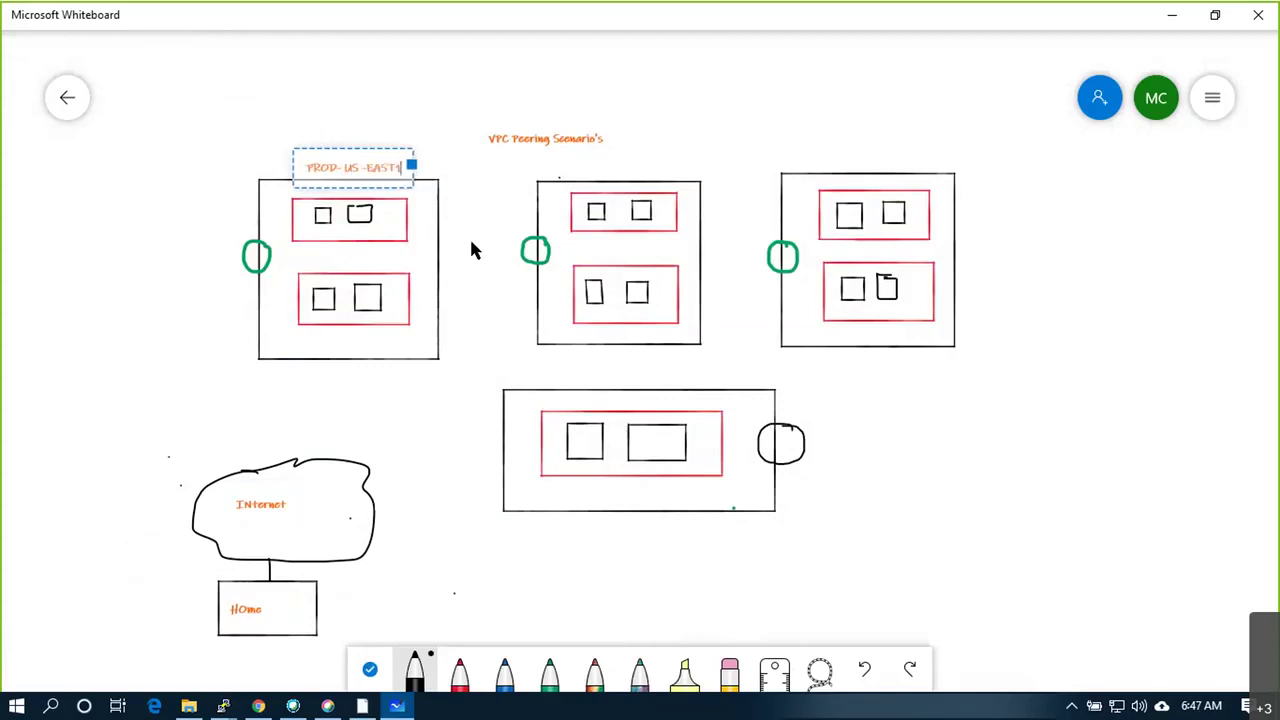
pyautogui.click(469, 236)
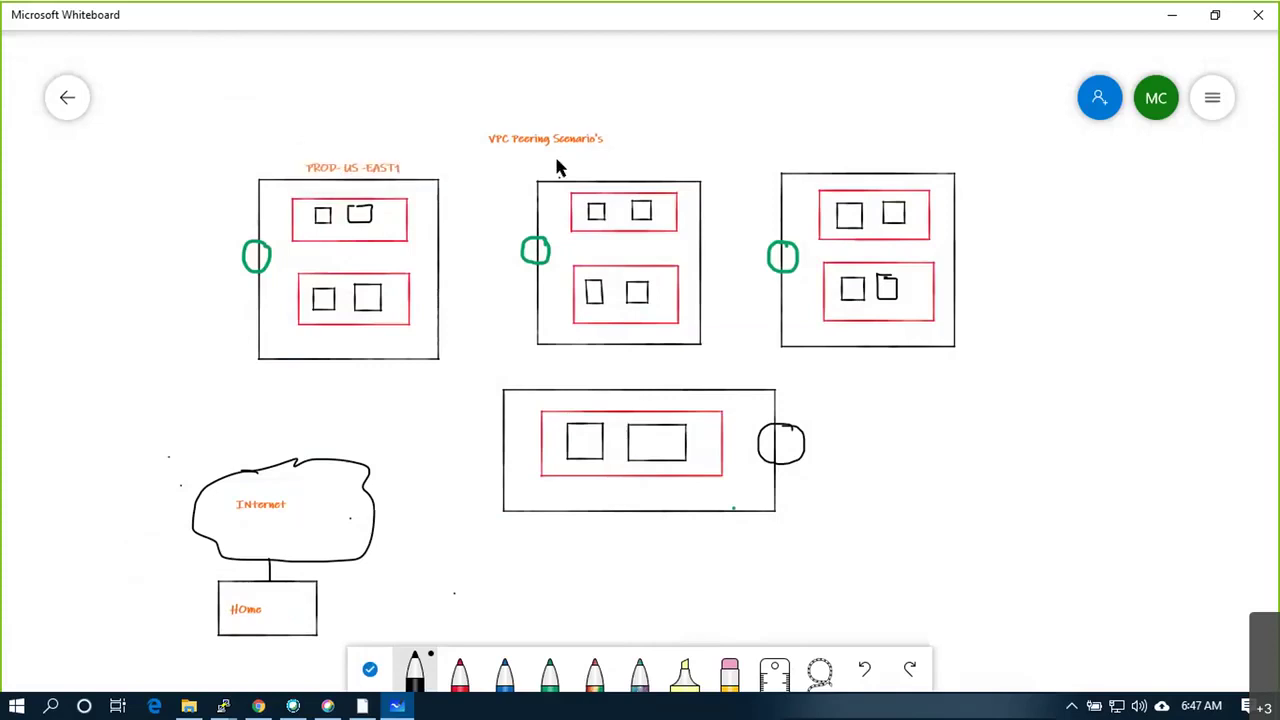
# Add the text label "DEV - US-WEST-1" above the middle VPC square
pyautogui.click(566, 173)
pyautogui.click(587, 118)
pyautogui.write('DEV - WUS-')
pyautogui.press('BackSpace')
pyautogui.press('BackSpace')
pyautogui.press('BackSpace')
pyautogui.press('BackSpace')
pyautogui.write('US-WEST1')
pyautogui.press('BackSpace')
pyautogui.write('-1')
# Add the text label "STAG_US_EAST_1" above the third VPC square
pyautogui.click(817, 160)
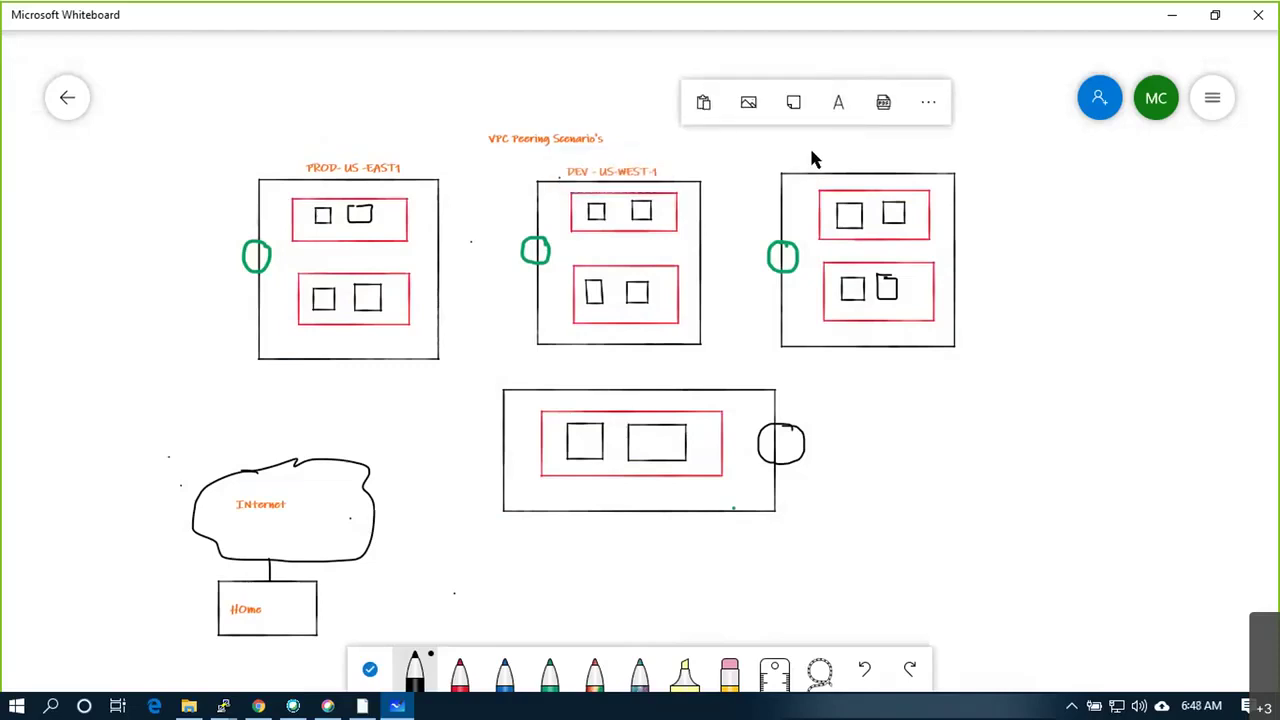
pyautogui.click(834, 112)
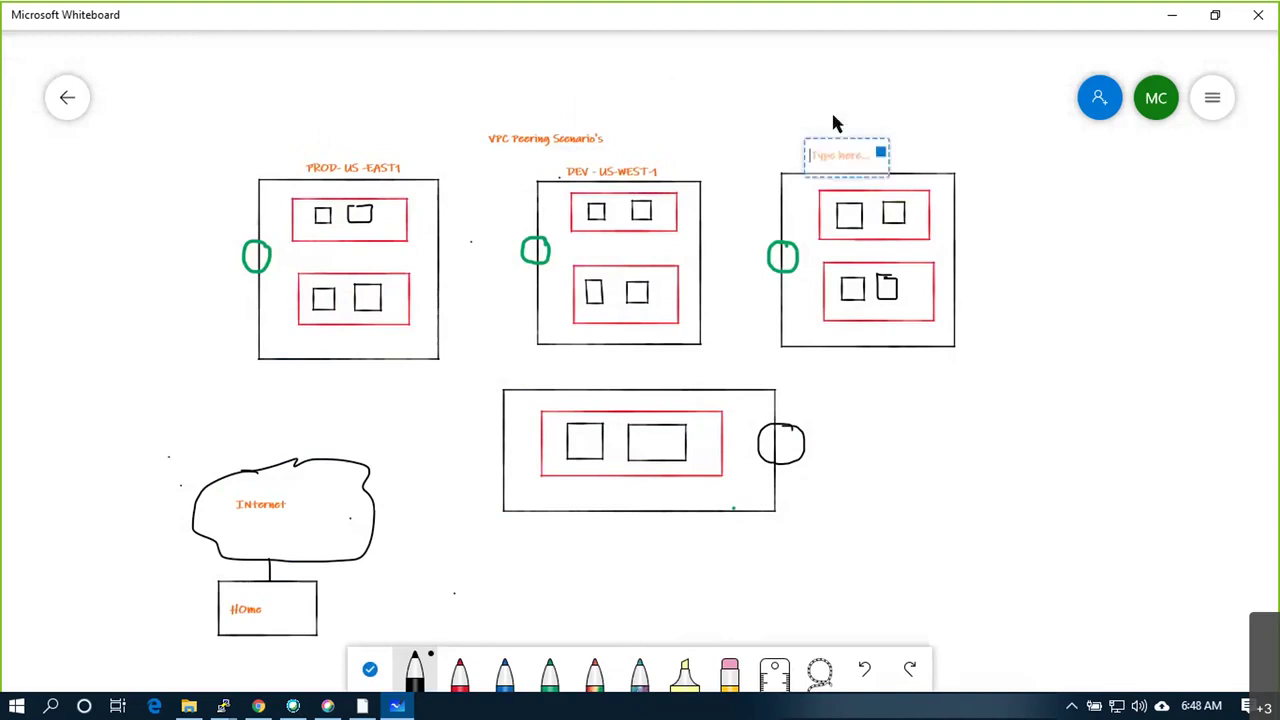
pyautogui.write('STAG')
pyautogui.write('.')
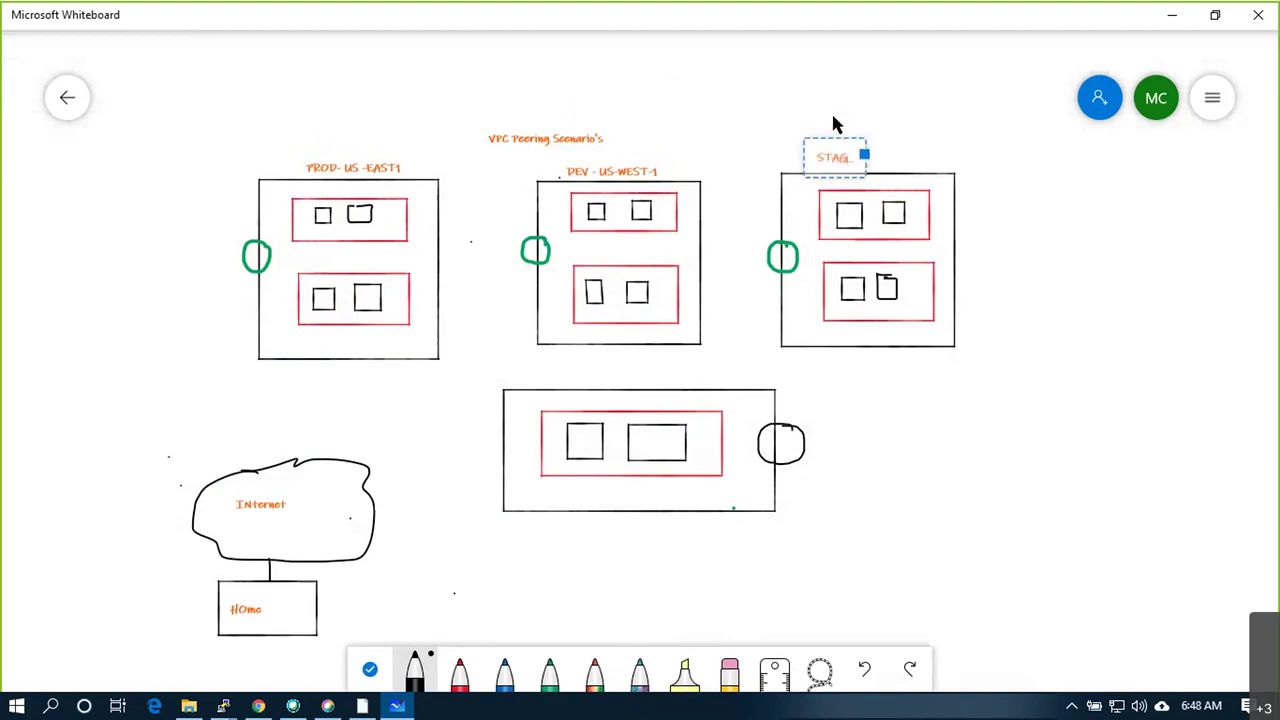
pyautogui.write('US_EAST_1')
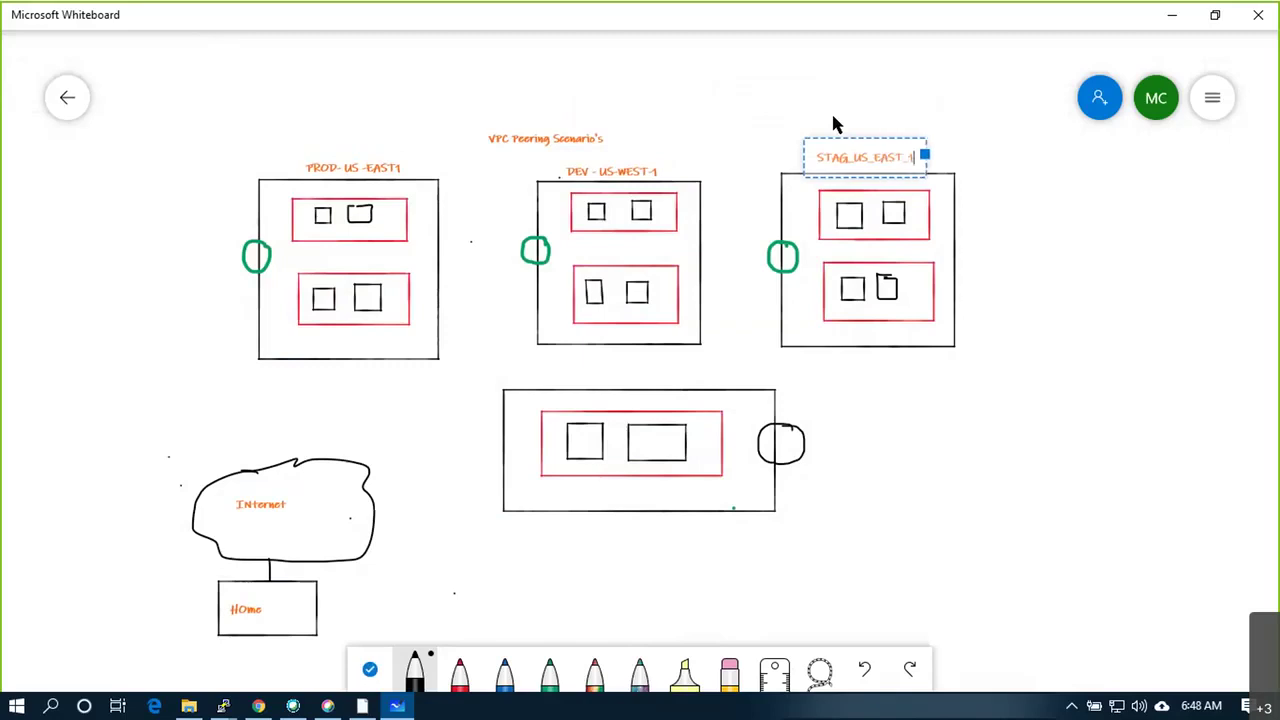
pyautogui.click(742, 530)
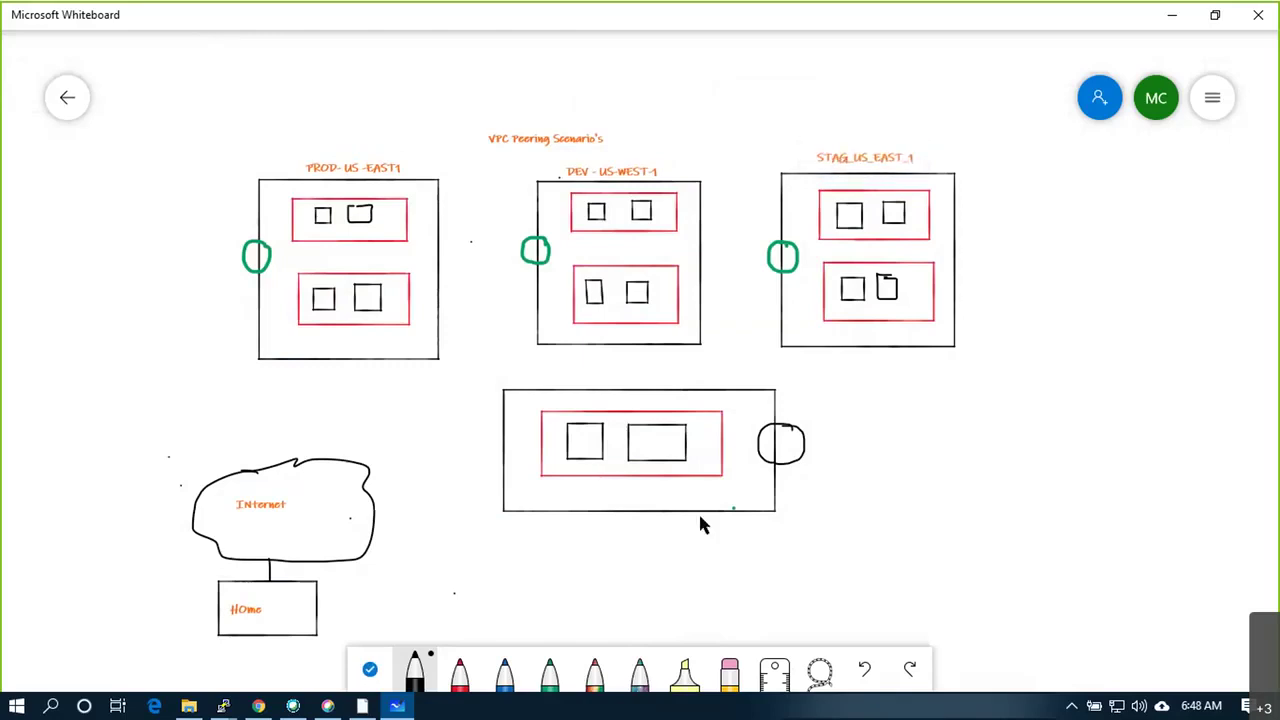
# Add the text label "MGMT_US_WEST_1" below the wide management VPC rectangle
pyautogui.rightClick(563, 517)
pyautogui.click(590, 470)
pyautogui.write('MGMT')
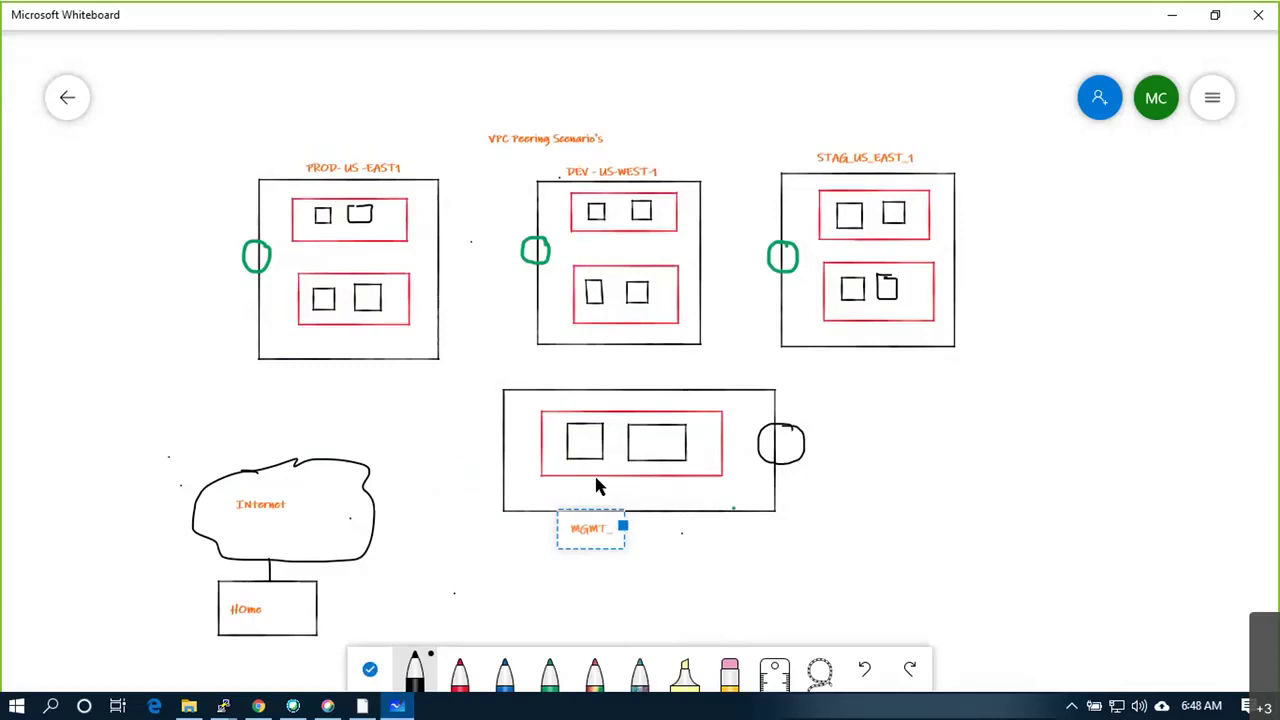
pyautogui.write('_US_WE')
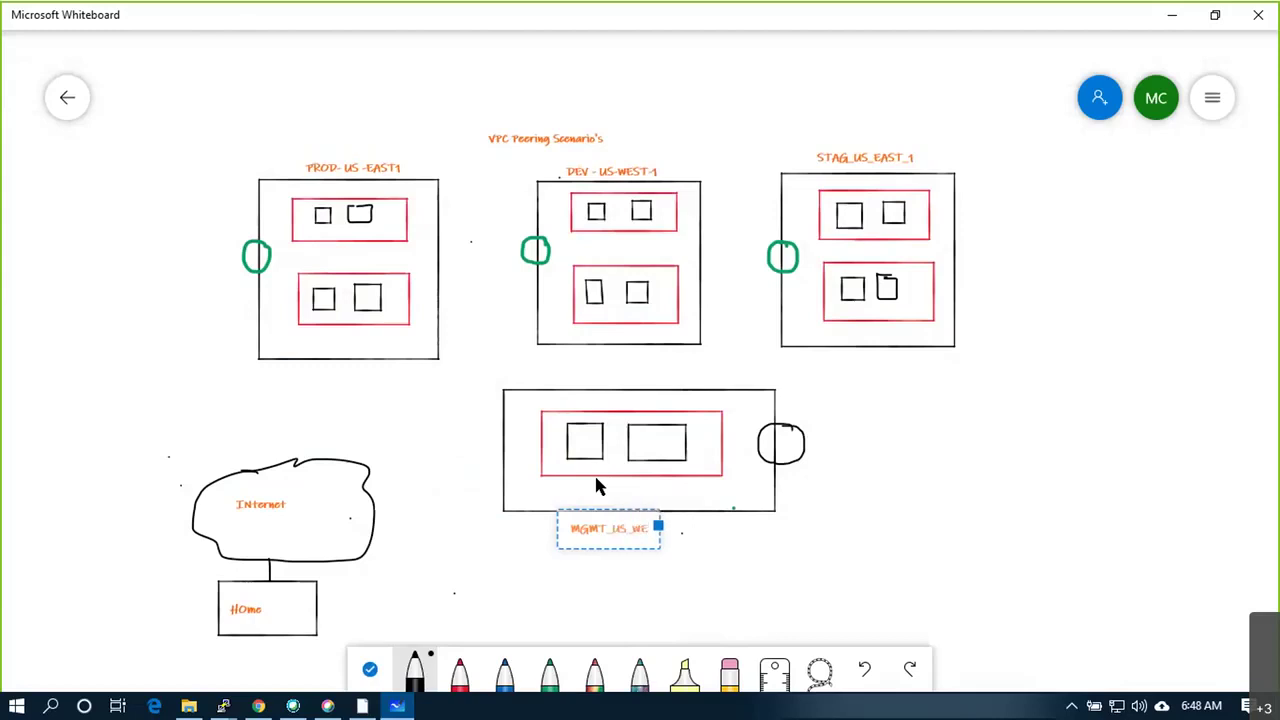
pyautogui.write('ST_1')
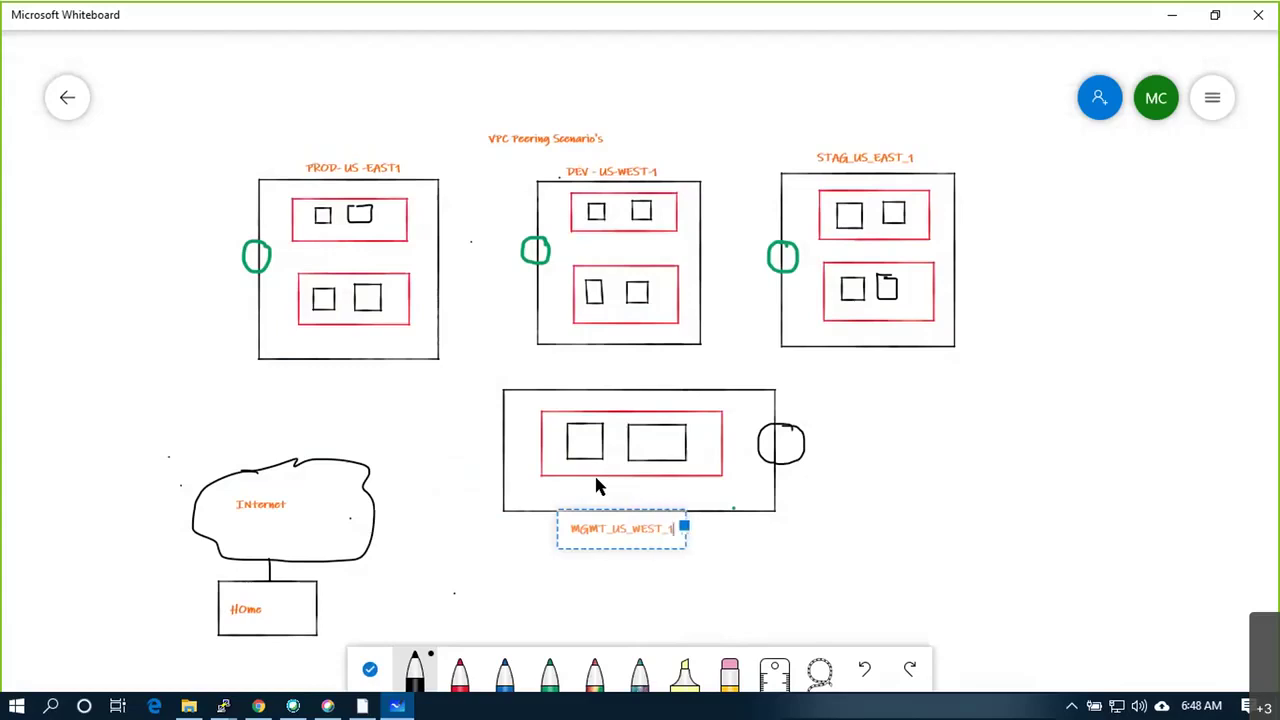
pyautogui.click(722, 534)
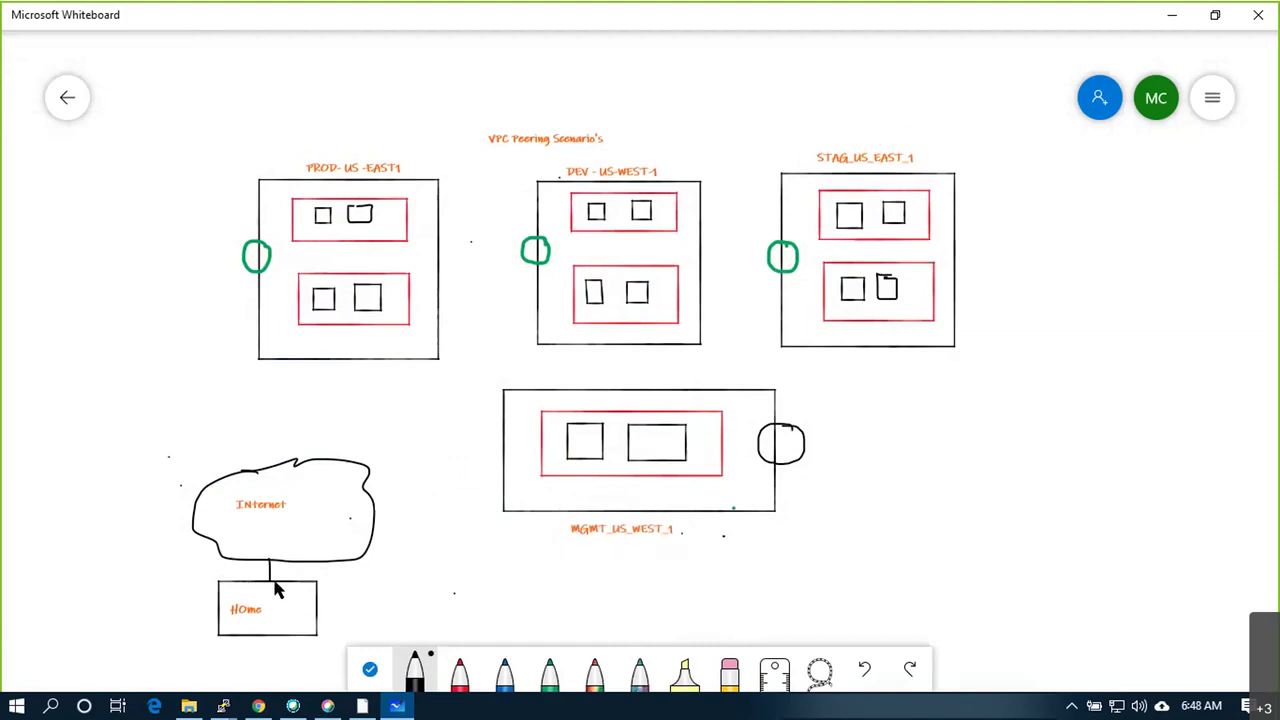
# Draw a black arrow from the home box through the internet cloud to the management VPC's gateway circle and handwrite "IG" above the circle
pyautogui.moveTo(266, 580); pyautogui.dragTo(279, 540)
pyautogui.moveTo(393, 538)
pyautogui.mouseDown()
pyautogui.moveTo(581, 588)
pyautogui.moveTo(730, 595)
pyautogui.moveTo(803, 583)
pyautogui.moveTo(866, 531)
pyautogui.moveTo(866, 491)
pyautogui.moveTo(837, 452)
pyautogui.moveTo(814, 453)
pyautogui.mouseUp()
pyautogui.click(786, 401)
pyautogui.moveTo(786, 401)
pyautogui.mouseDown()
pyautogui.moveTo(786, 415)
pyautogui.moveTo(810, 410)
pyautogui.mouseUp()
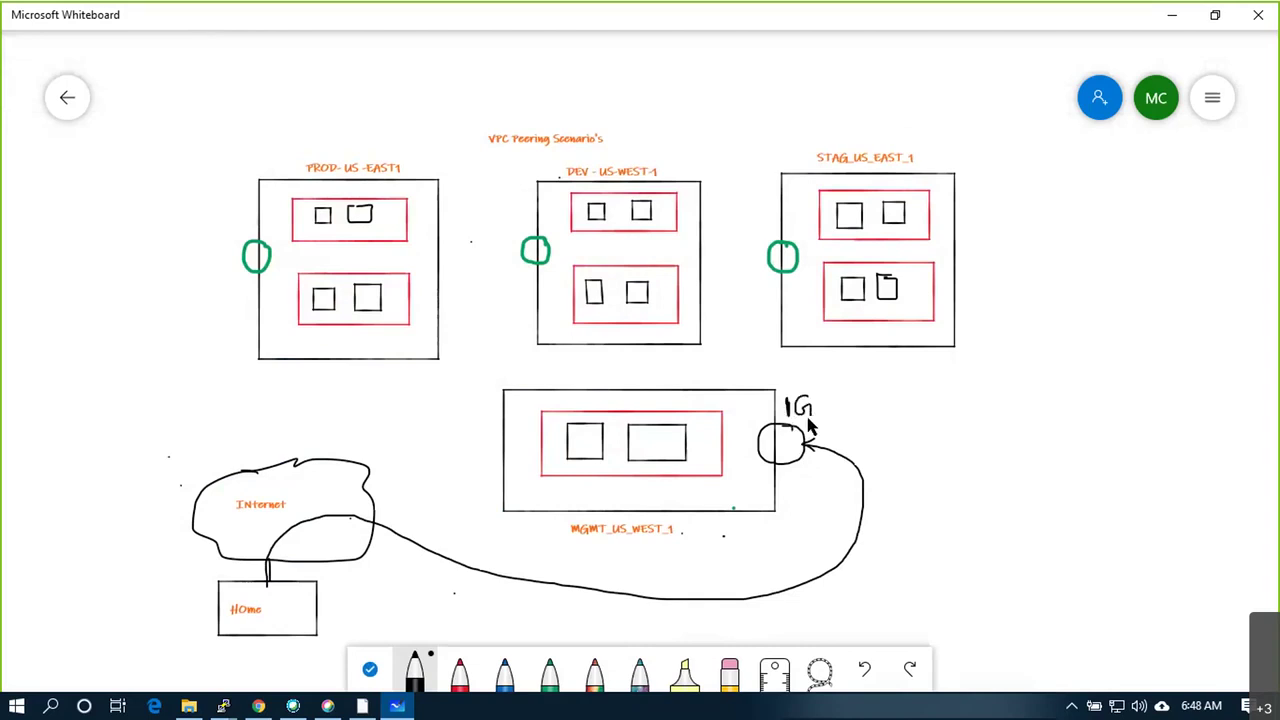
# Add the text "192.168.0.0/16" beside the "MGMT_US_WEST_1" label
pyautogui.rightClick(716, 534)
pyautogui.click(731, 483)
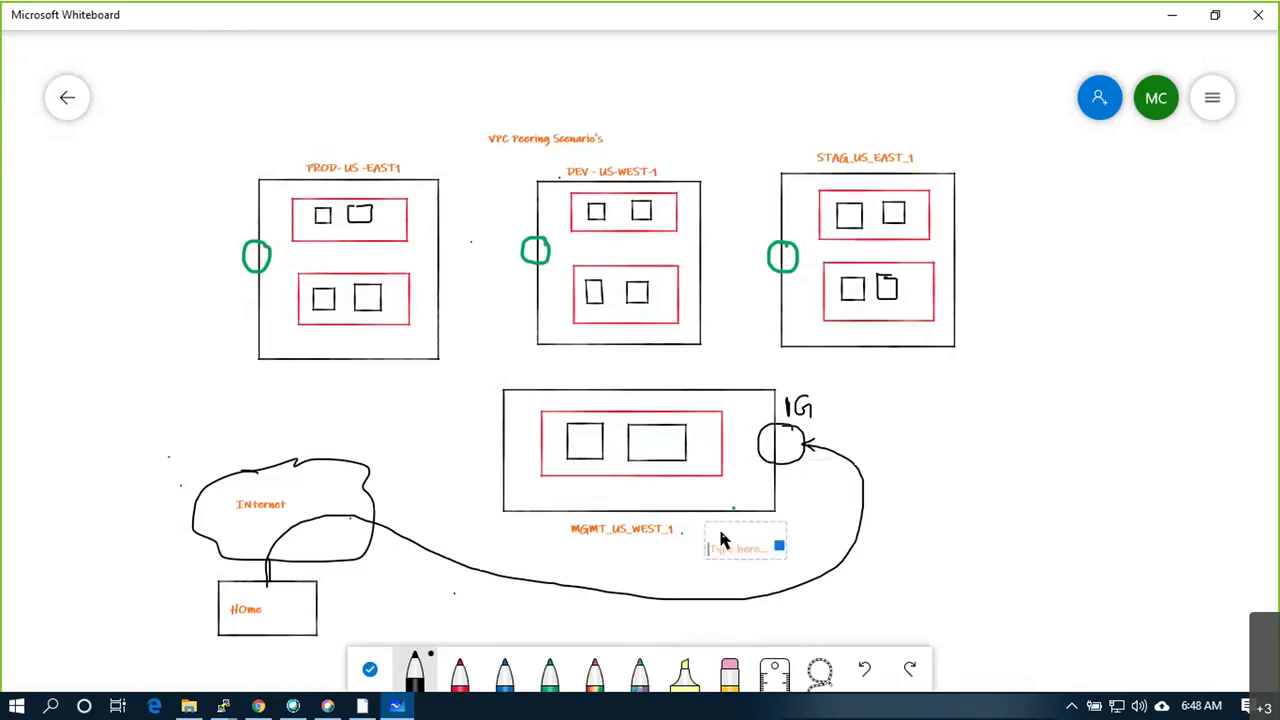
pyautogui.scroll(3, 951, 558)
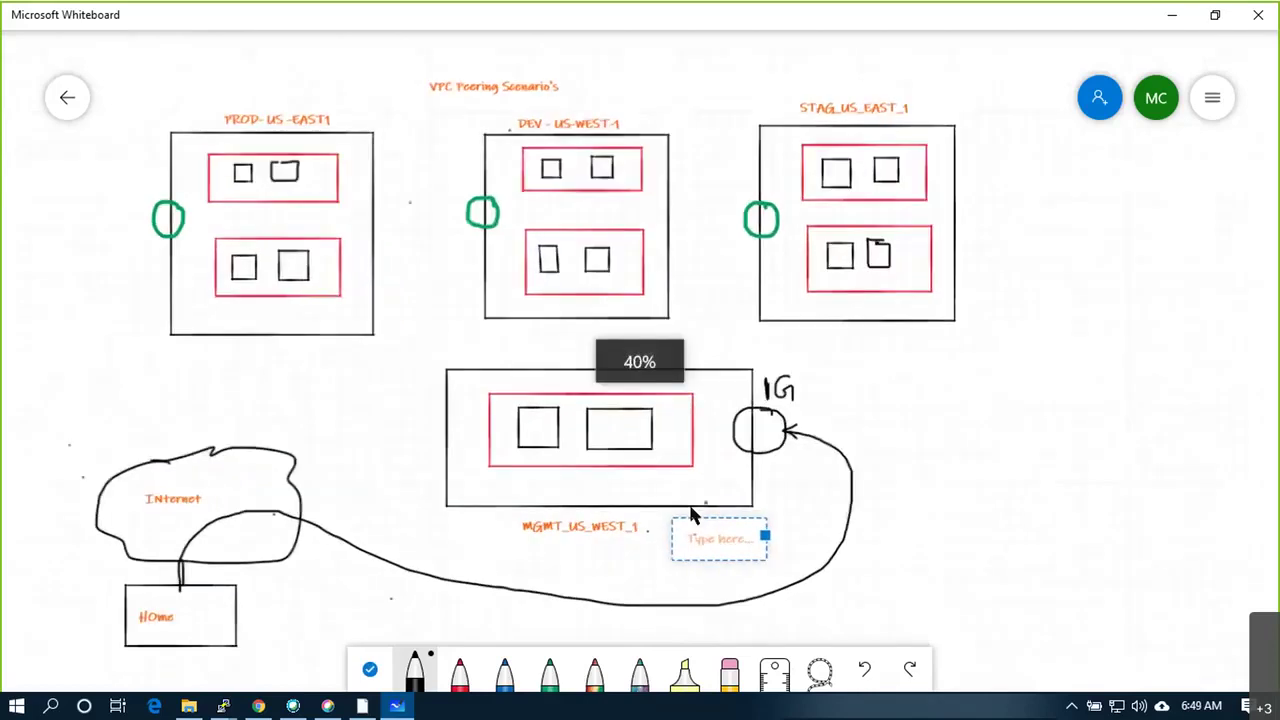
pyautogui.click(634, 536)
pyautogui.rightClick(660, 529)
pyautogui.click(680, 473)
pyautogui.write('192.')
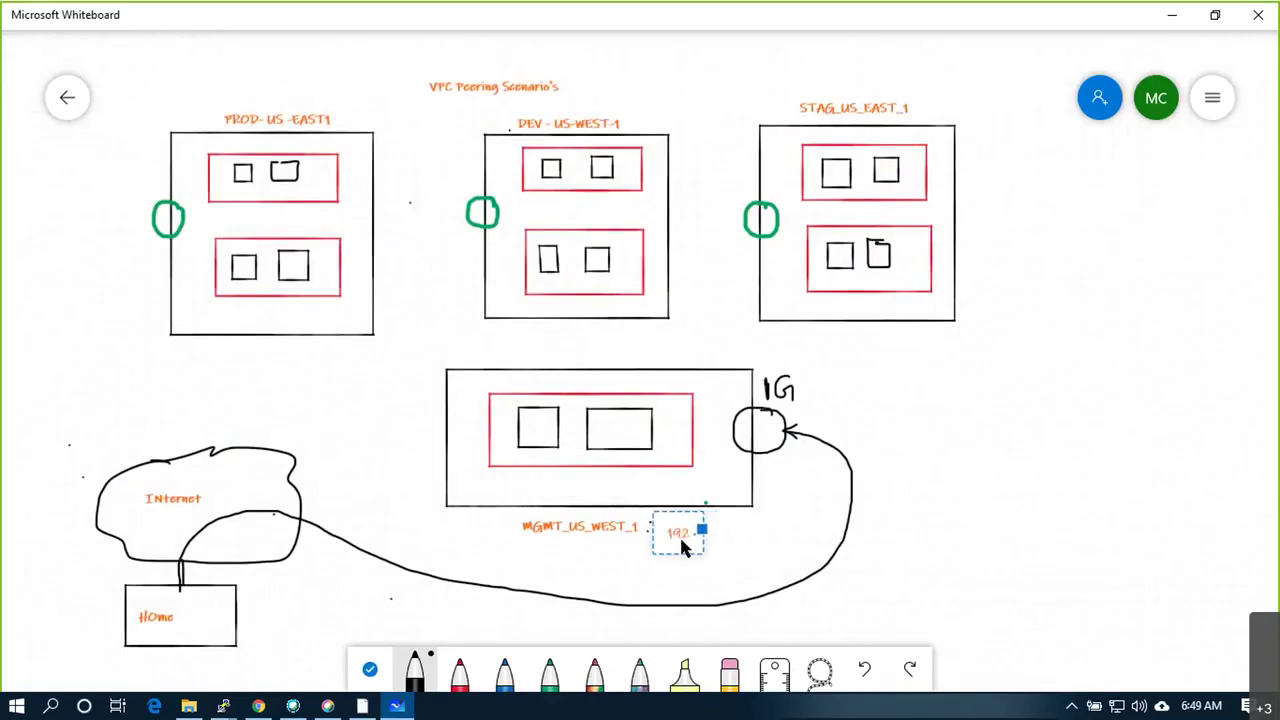
pyautogui.write('168.0.0/16')
pyautogui.click(658, 576)
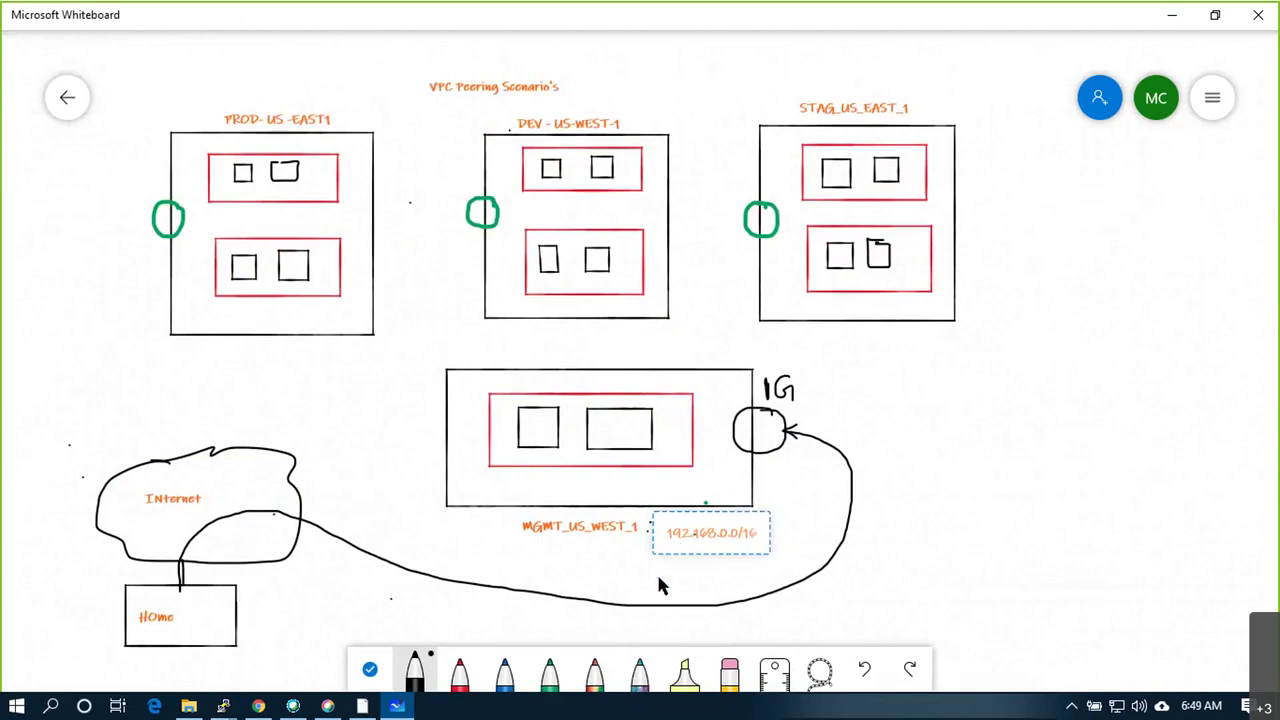
# Add the text "192.168.1.0/24" under the red subnet inside the management VPC
pyautogui.rightClick(563, 497)
pyautogui.click(580, 443)
pyautogui.write('192.16')
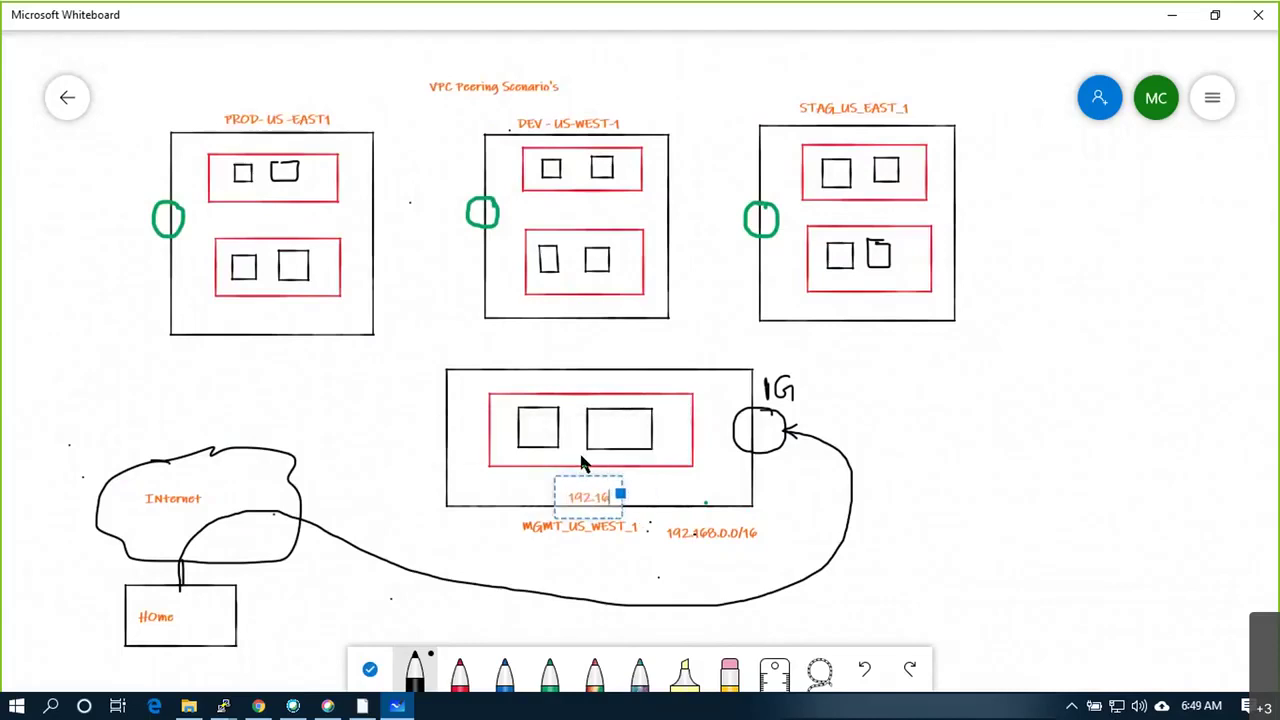
pyautogui.write('8.1.0/24')
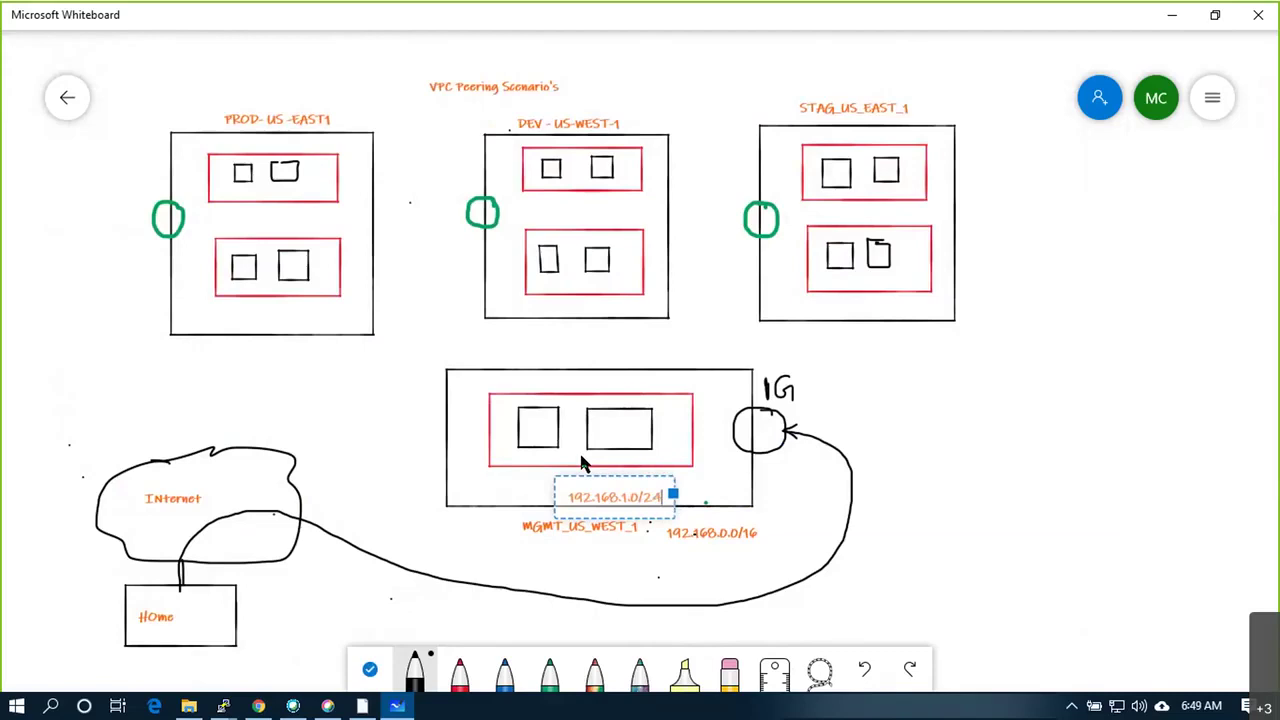
pyautogui.click(988, 440)
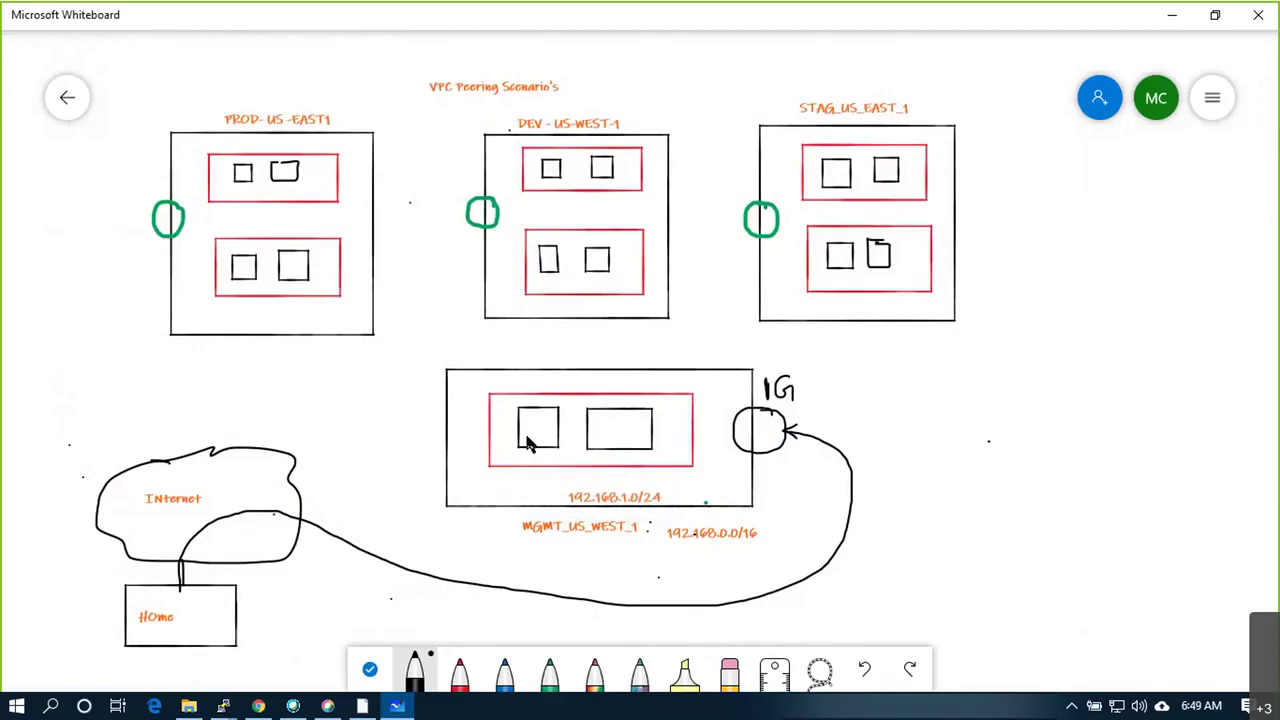
# Handwrite "L" and "WIN" in the management server boxes and link their ticked subnet to the gateway circle with an arrow
pyautogui.click(586, 443)
pyautogui.moveTo(530, 419)
pyautogui.mouseDown()
pyautogui.moveTo(531, 437)
pyautogui.moveTo(612, 438)
pyautogui.moveTo(619, 421)
pyautogui.moveTo(633, 443)
pyautogui.moveTo(646, 414)
pyautogui.mouseUp()
pyautogui.moveTo(664, 493); pyautogui.dragTo(678, 486)
pyautogui.moveTo(690, 446)
pyautogui.mouseDown()
pyautogui.moveTo(710, 421)
pyautogui.moveTo(729, 421)
pyautogui.moveTo(721, 437)
pyautogui.mouseUp()
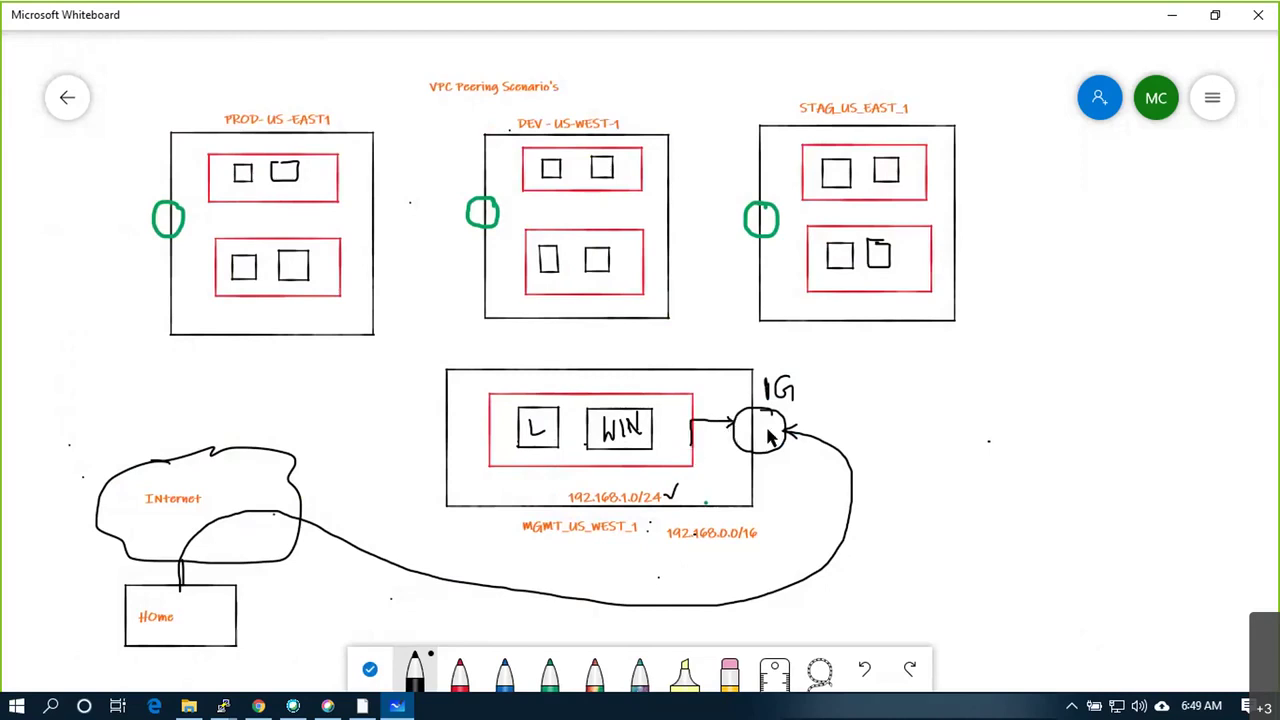
# Add the note "Allow Port 22 & 3389 for Server Access" beside the management VPC's internet gateway
pyautogui.rightClick(810, 406)
pyautogui.click(832, 361)
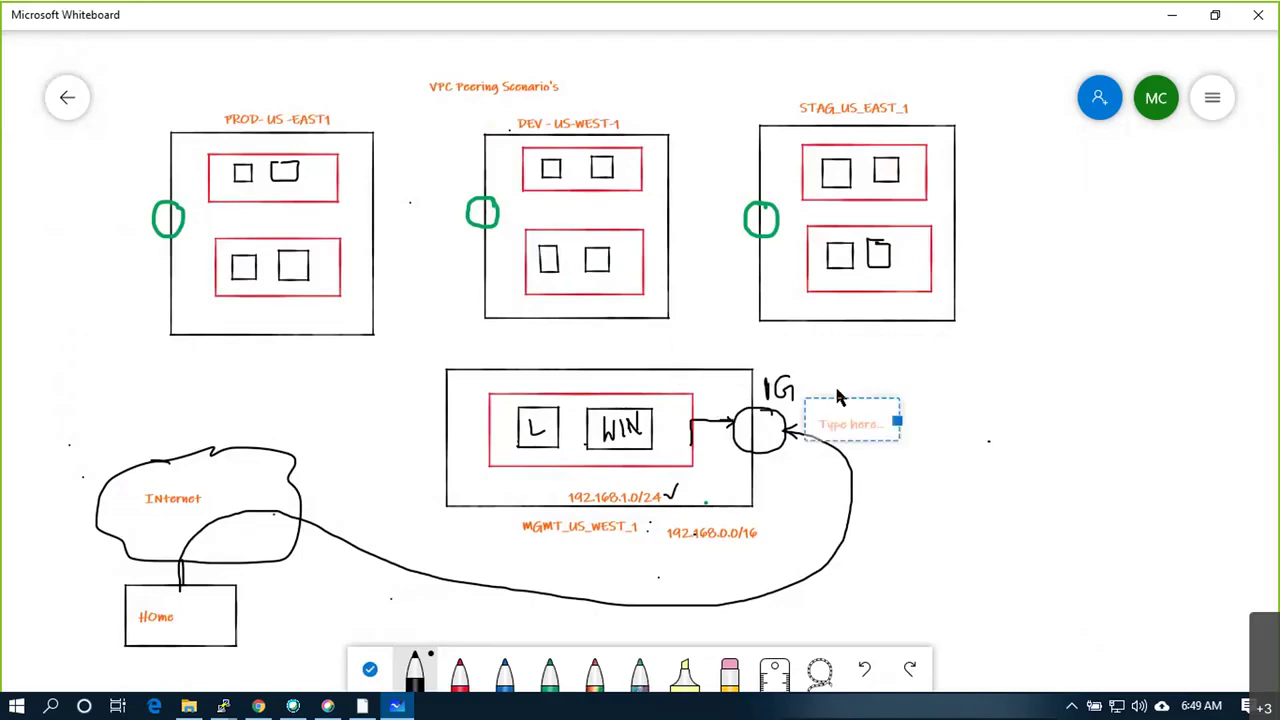
pyautogui.write('Allow Port 22 &')
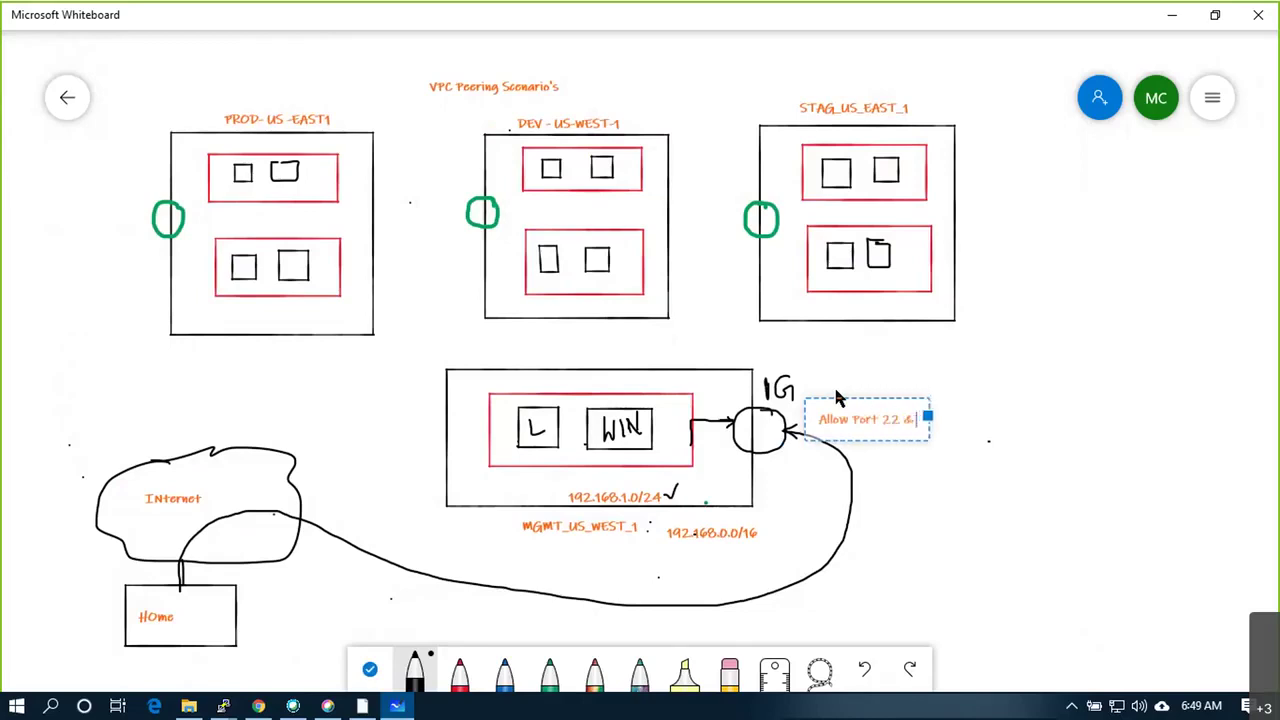
pyautogui.write(' 3389 for ')
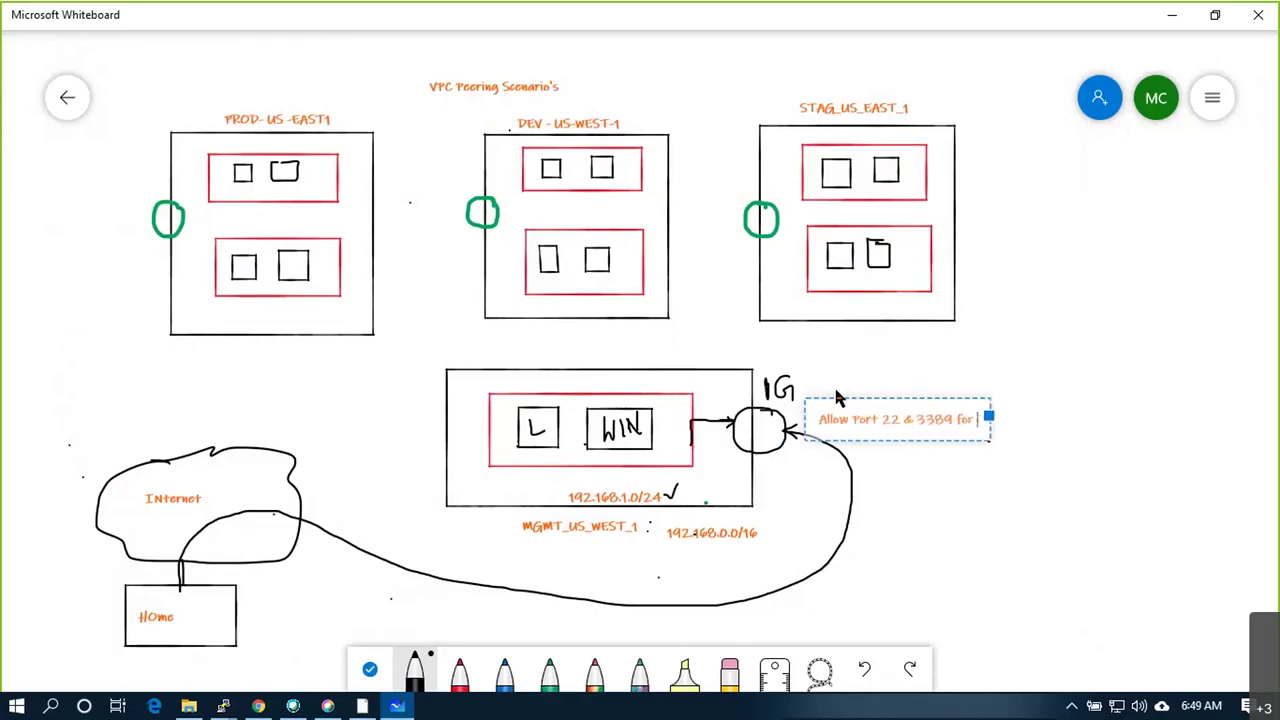
pyautogui.write('Serv')
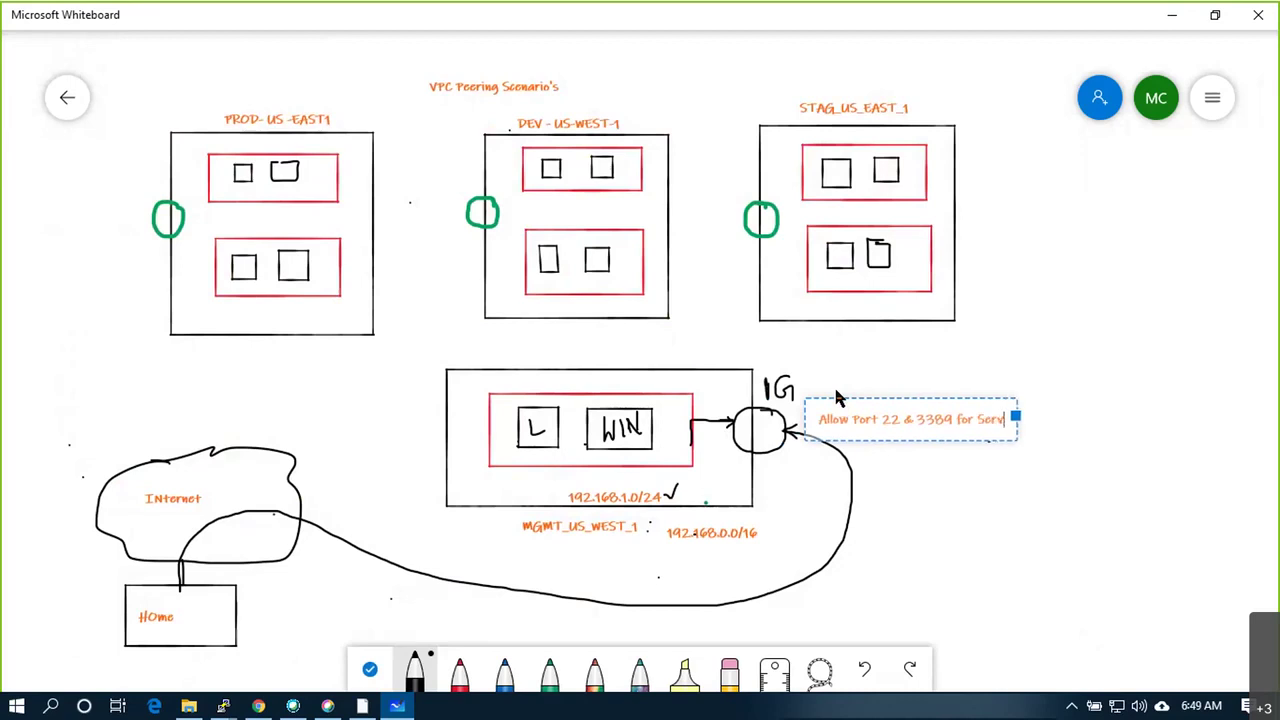
pyautogui.write('er Access')
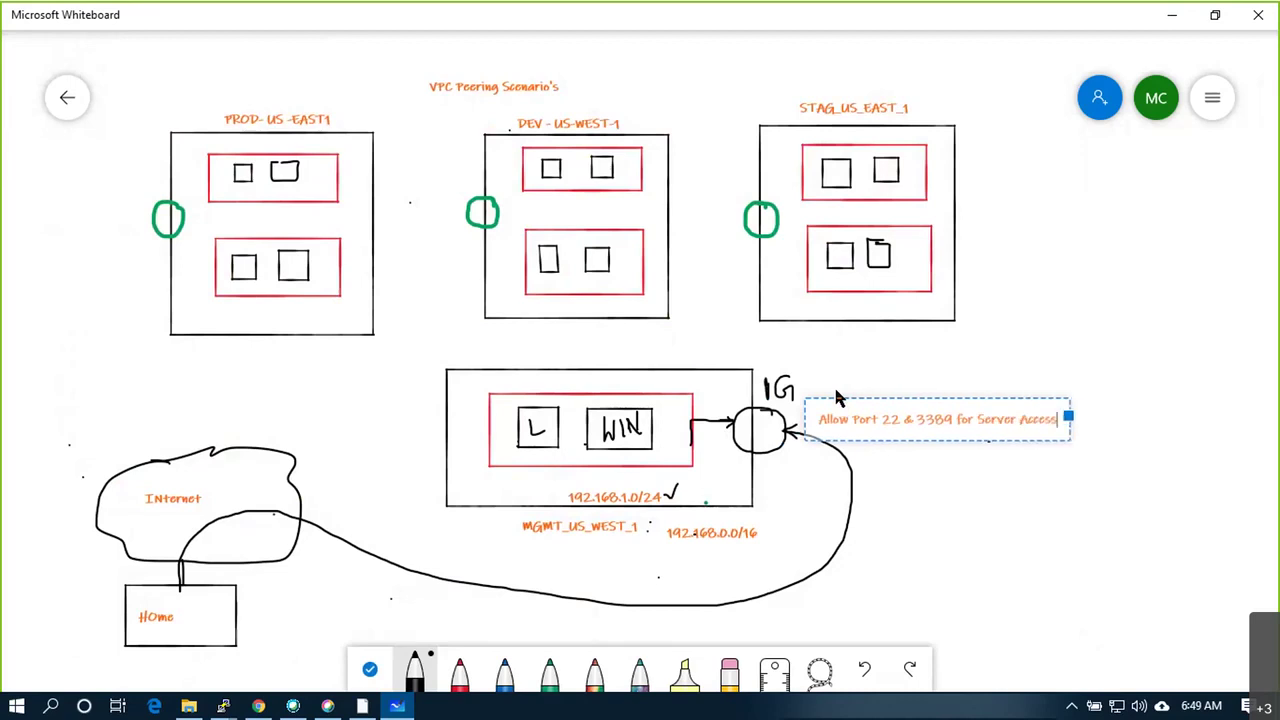
pyautogui.click(987, 553)
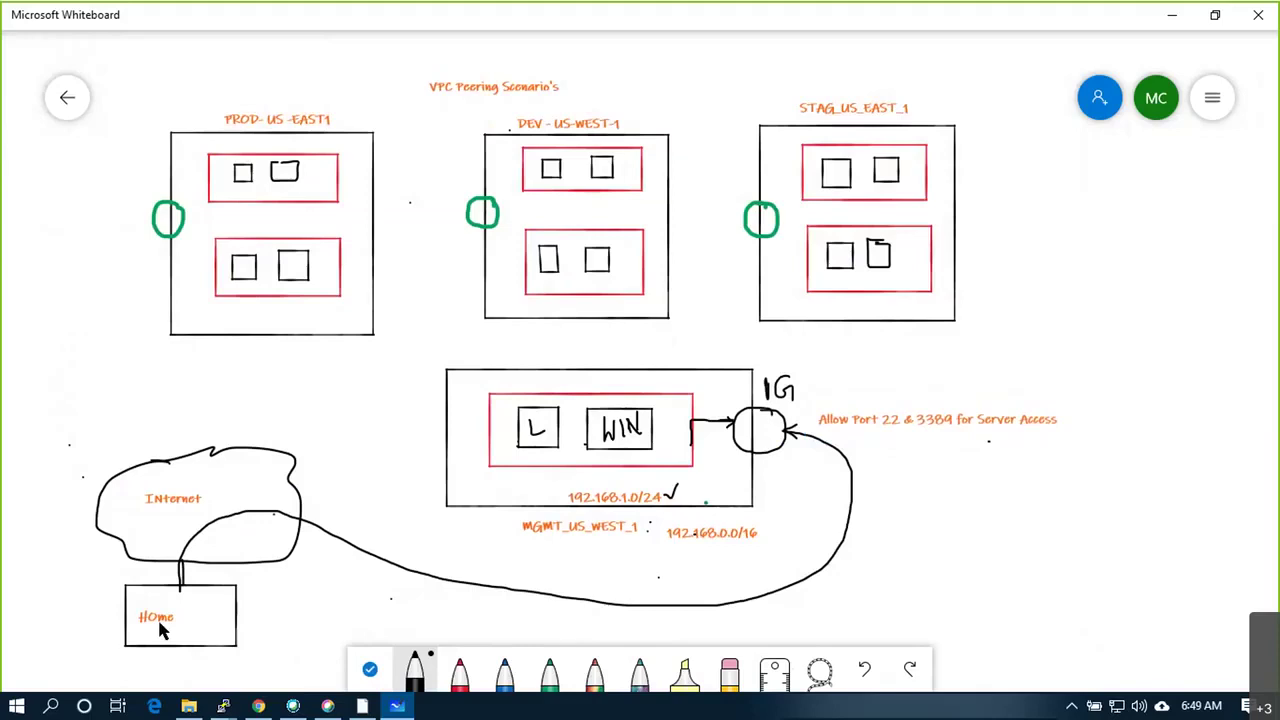
# Strike through the "HOme" label with a black line and add the text "Office" in the same box
pyautogui.moveTo(194, 606); pyautogui.dragTo(160, 628)
pyautogui.rightClick(182, 622)
pyautogui.click(211, 579)
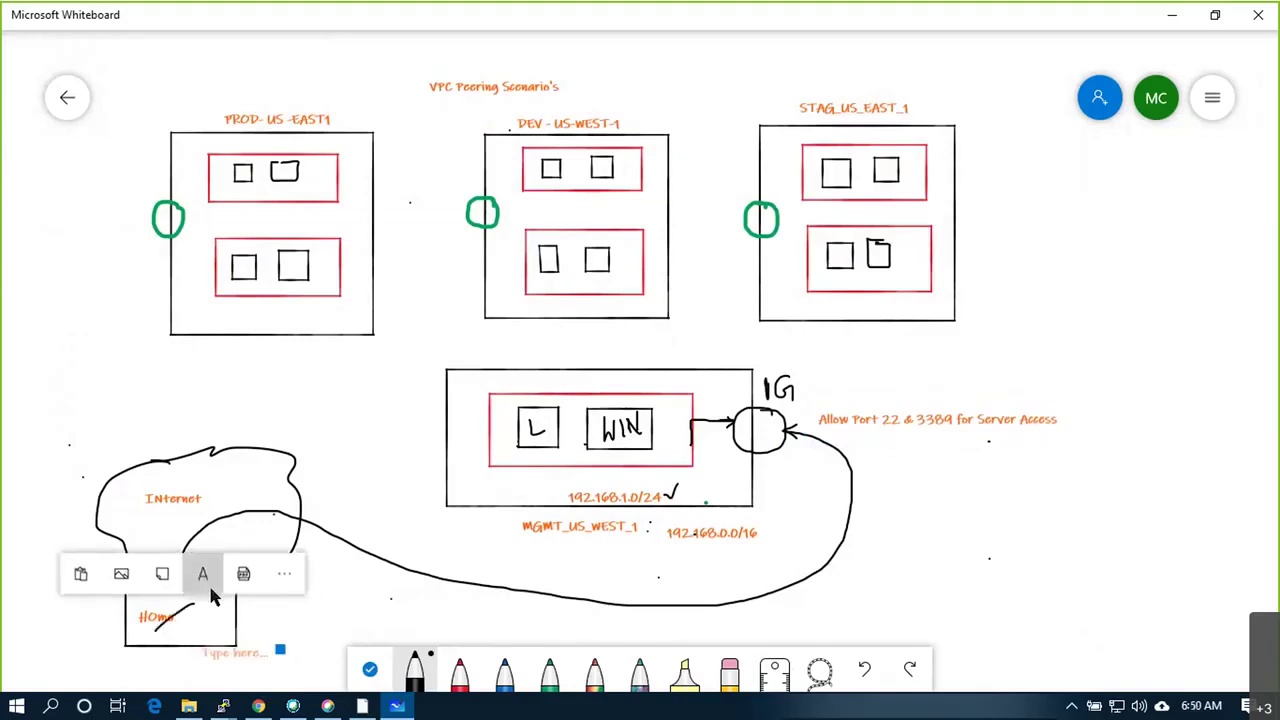
pyautogui.write('Office')
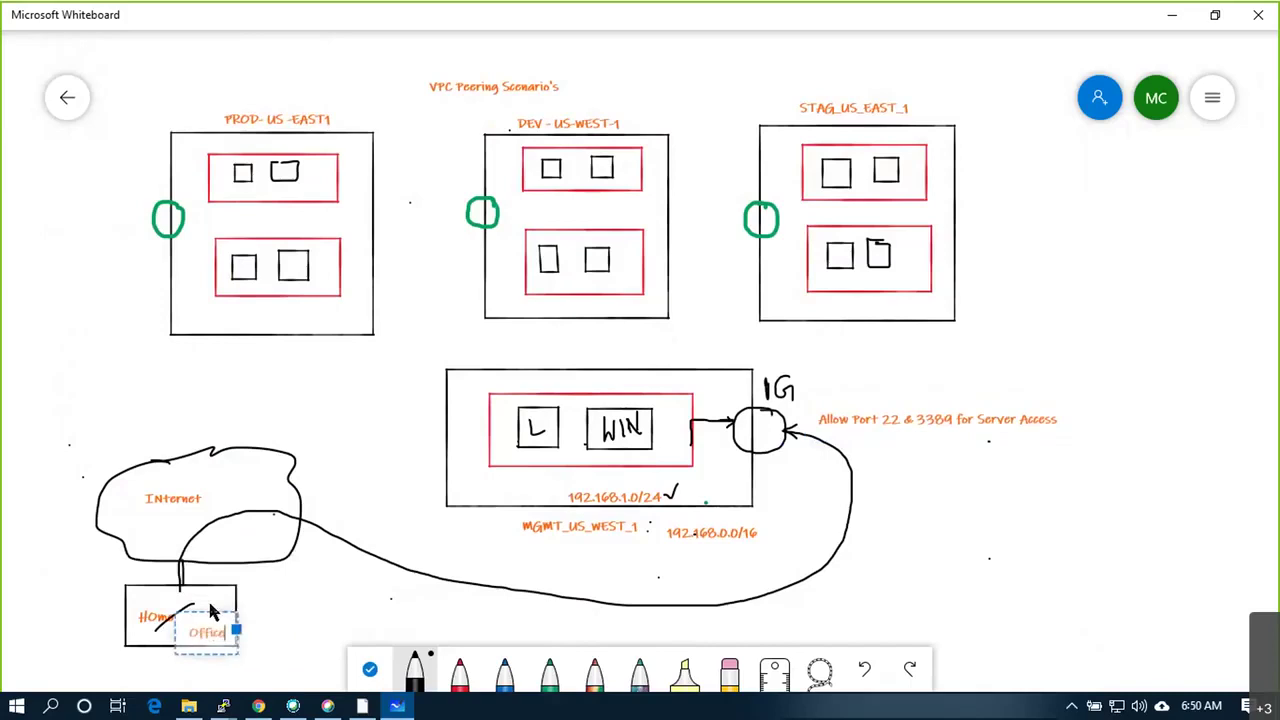
pyautogui.click(478, 594)
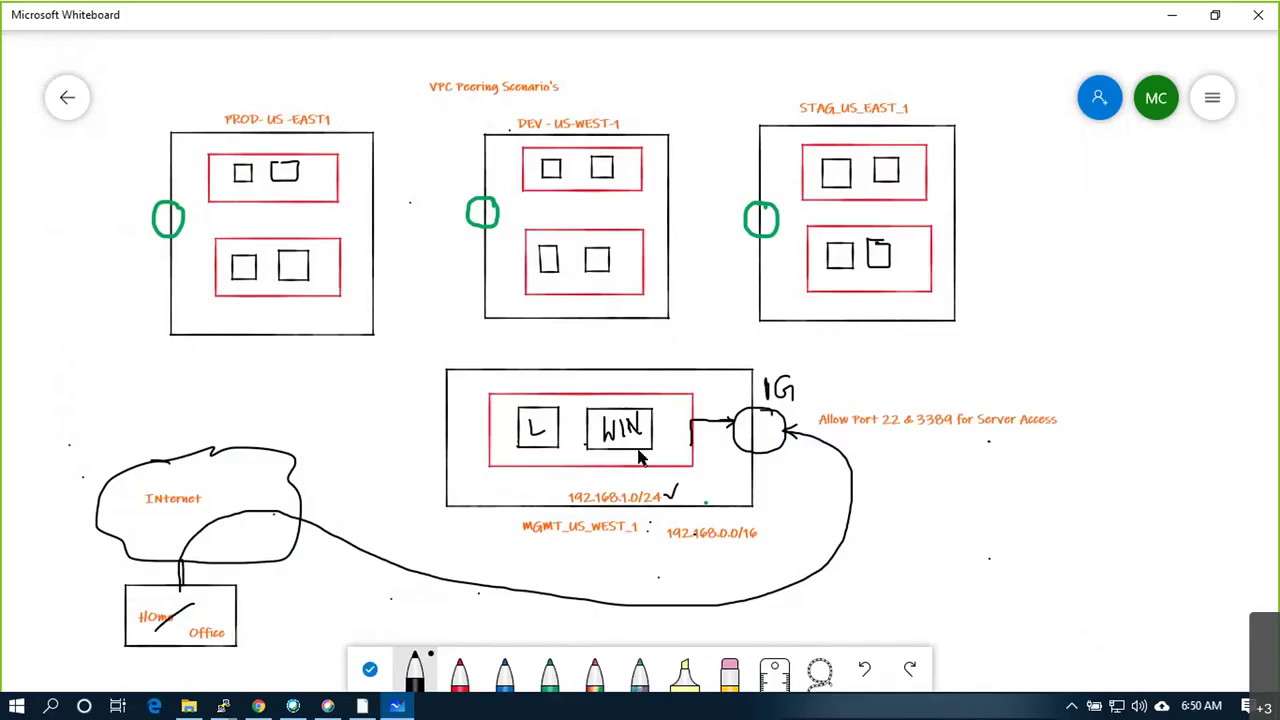
# Draw thicker black lines connecting the management VPC to the staging, development and production VPCs
pyautogui.click(549, 672)
pyautogui.click(416, 675)
pyautogui.click(416, 675)
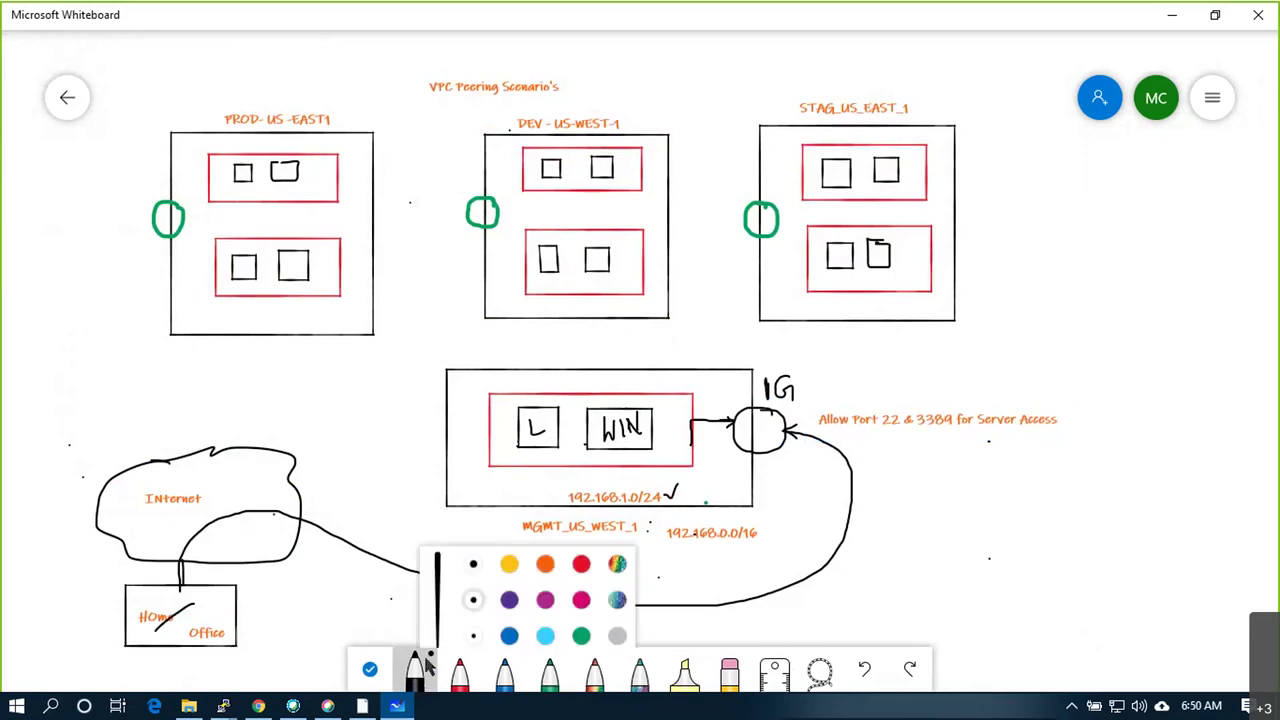
pyautogui.click(458, 492)
pyautogui.moveTo(736, 368); pyautogui.dragTo(800, 322)
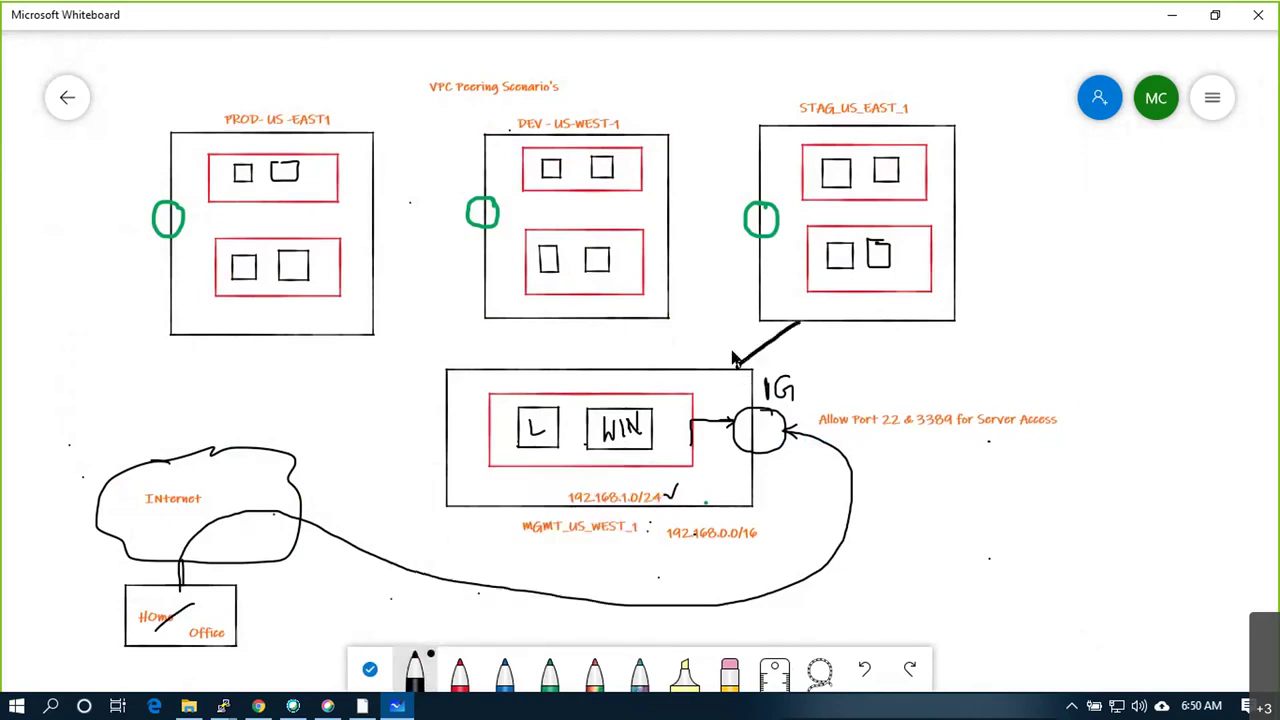
pyautogui.moveTo(570, 368); pyautogui.dragTo(570, 320)
pyautogui.moveTo(462, 371); pyautogui.dragTo(371, 321)
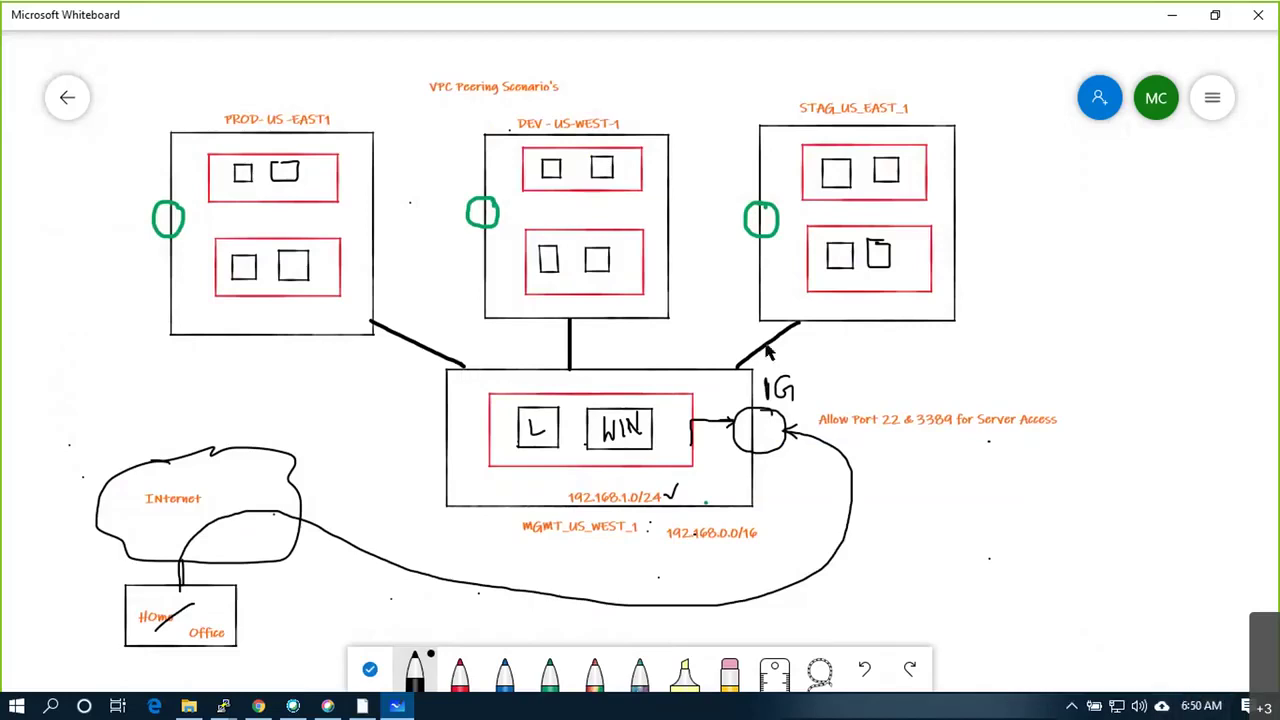
# Add the note "All - SSH & RDP ( Port 22 & Port 3389 Allowed from 192.168.1.0/24 to All 3 VPC's" under the staging VPC
pyautogui.rightClick(617, 355)
pyautogui.rightClick(811, 339)
pyautogui.click(829, 304)
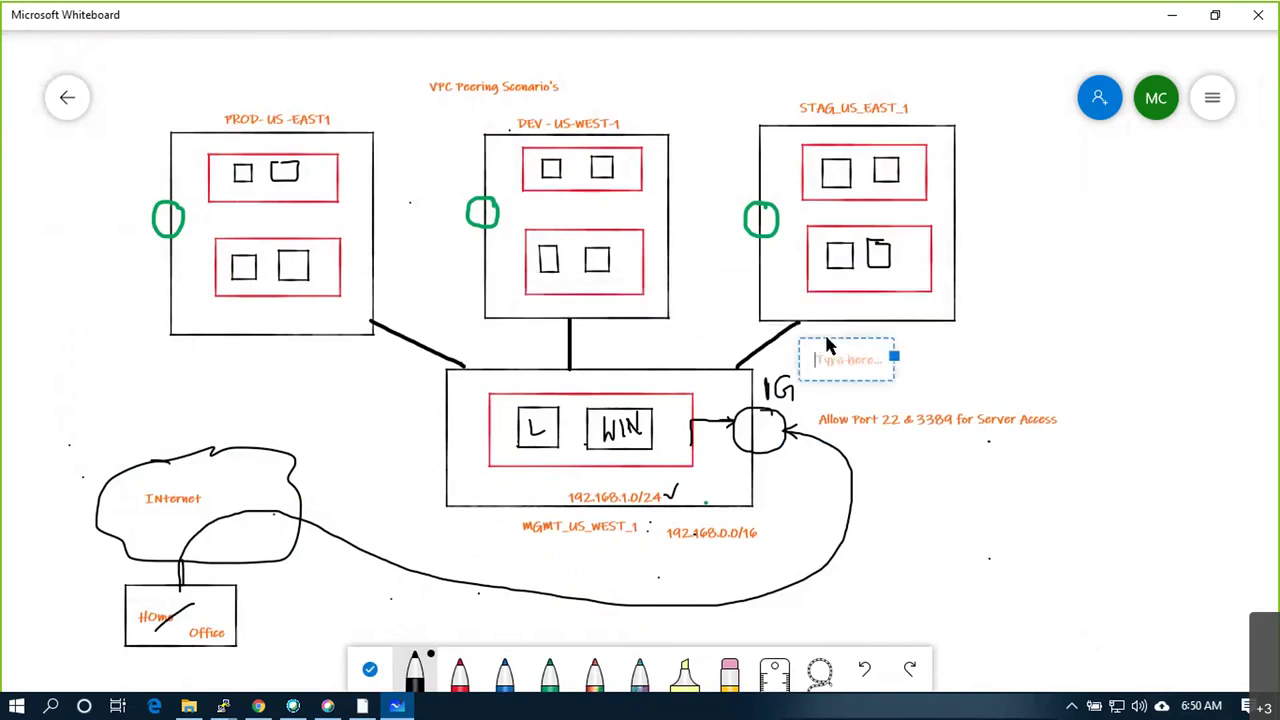
pyautogui.write('All - SSH & RDP (')
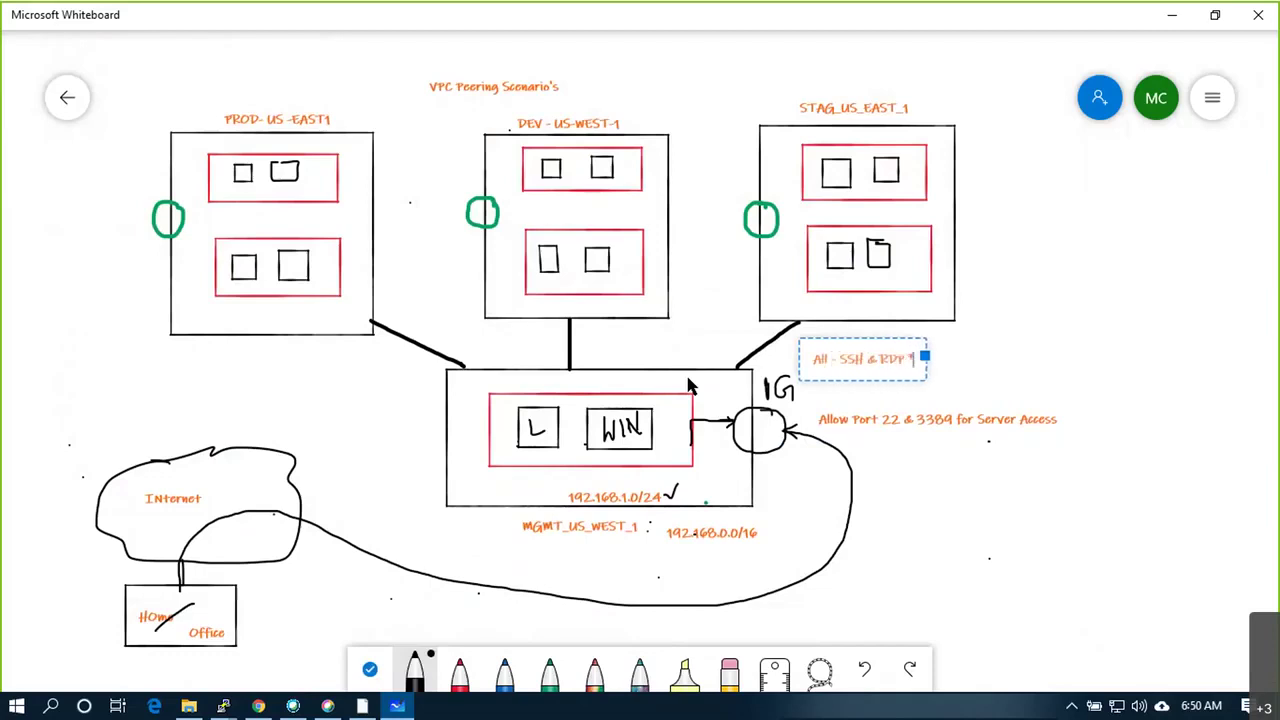
pyautogui.write(' Port')
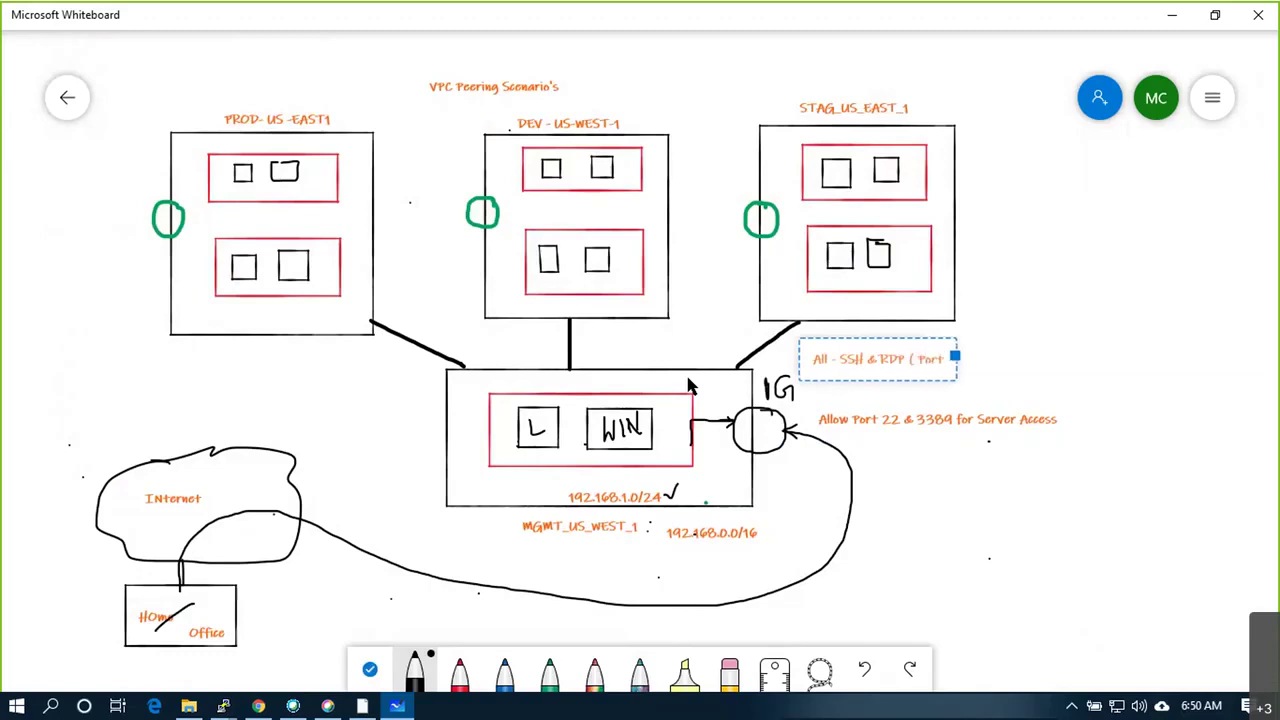
pyautogui.write(' 22 & Por')
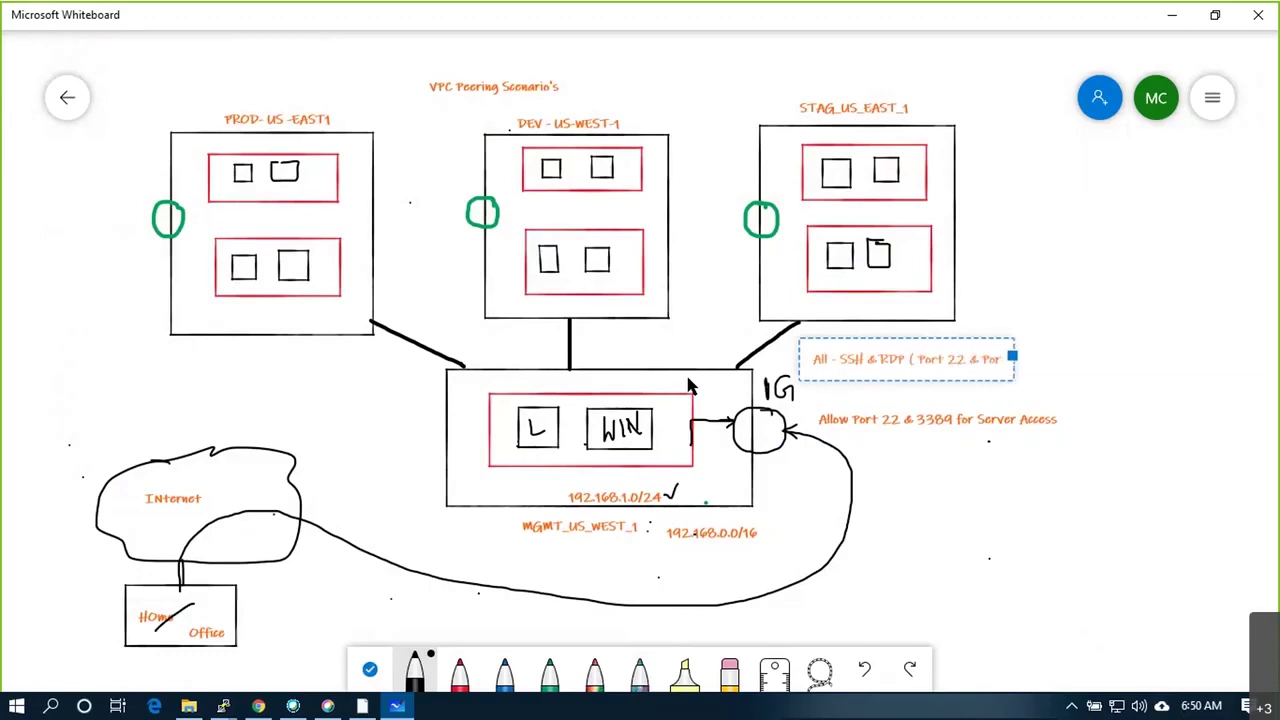
pyautogui.write('t 3389')
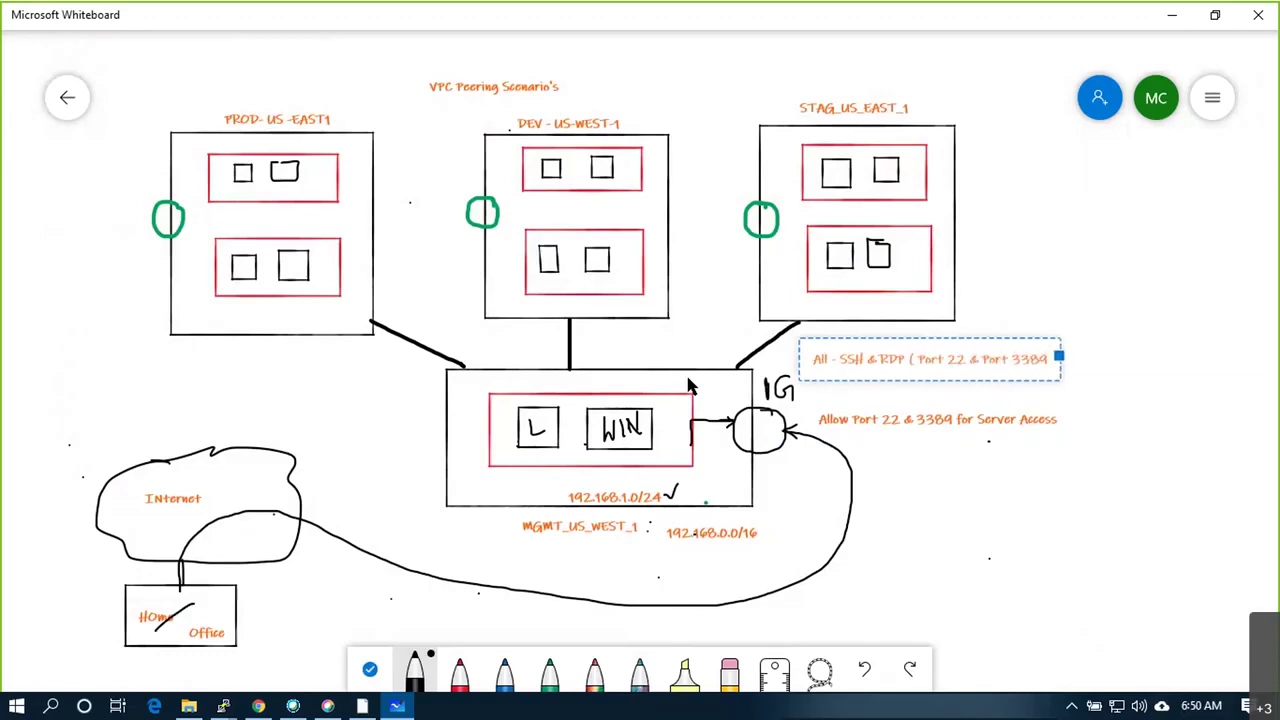
pyautogui.write(' Allowed')
pyautogui.write(' fr')
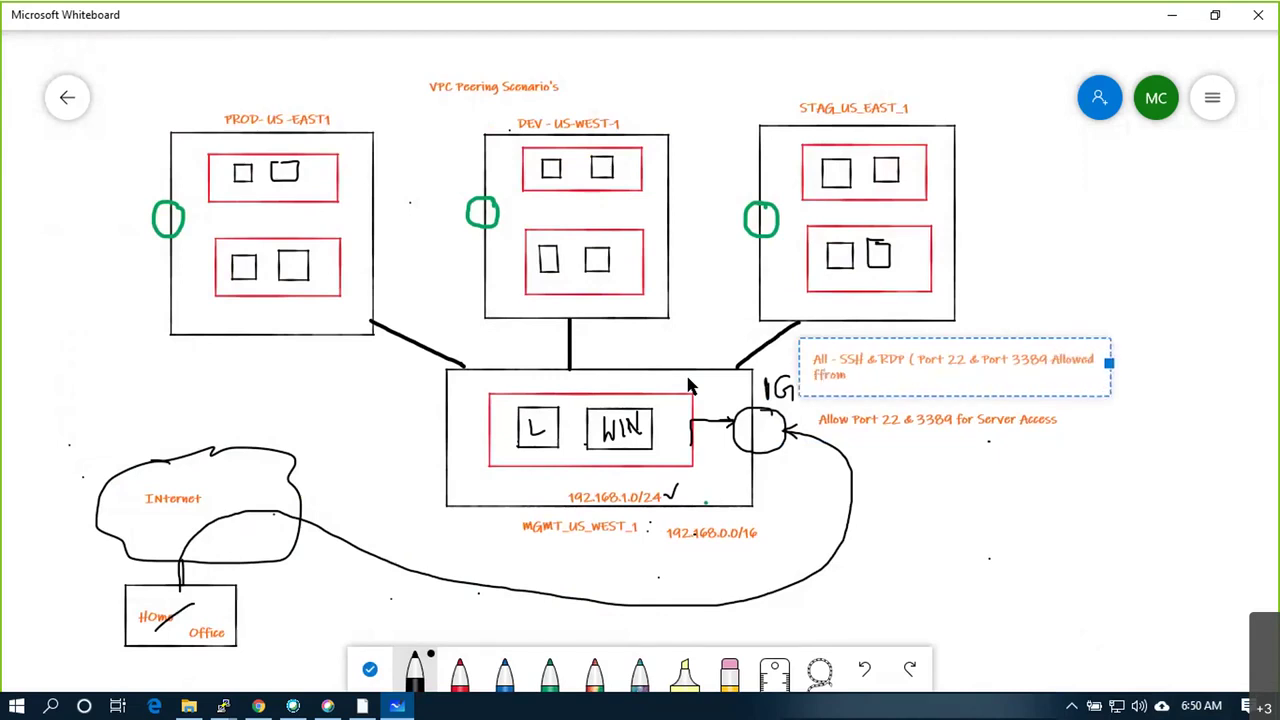
pyautogui.write('om 192')
pyautogui.write('.168')
pyautogui.write('.10.')
pyautogui.press('BackSpace')
pyautogui.press('BackSpace')
pyautogui.write('.0/24 to All')
pyautogui.press('BackSpace')
pyautogui.write("3 VPC's")
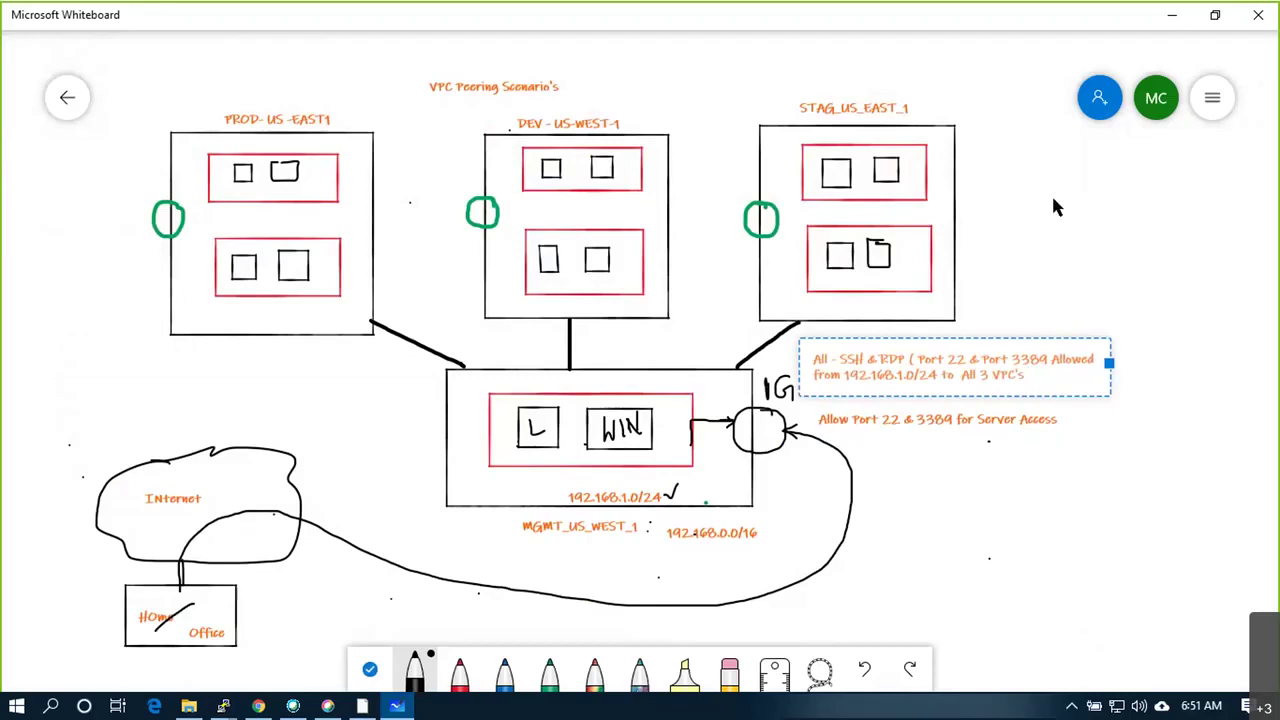
pyautogui.click(955, 215)
# Add the text "10.1.0.0/16" outside the staging VPC, beside its upper subnet
pyautogui.rightClick(964, 198)
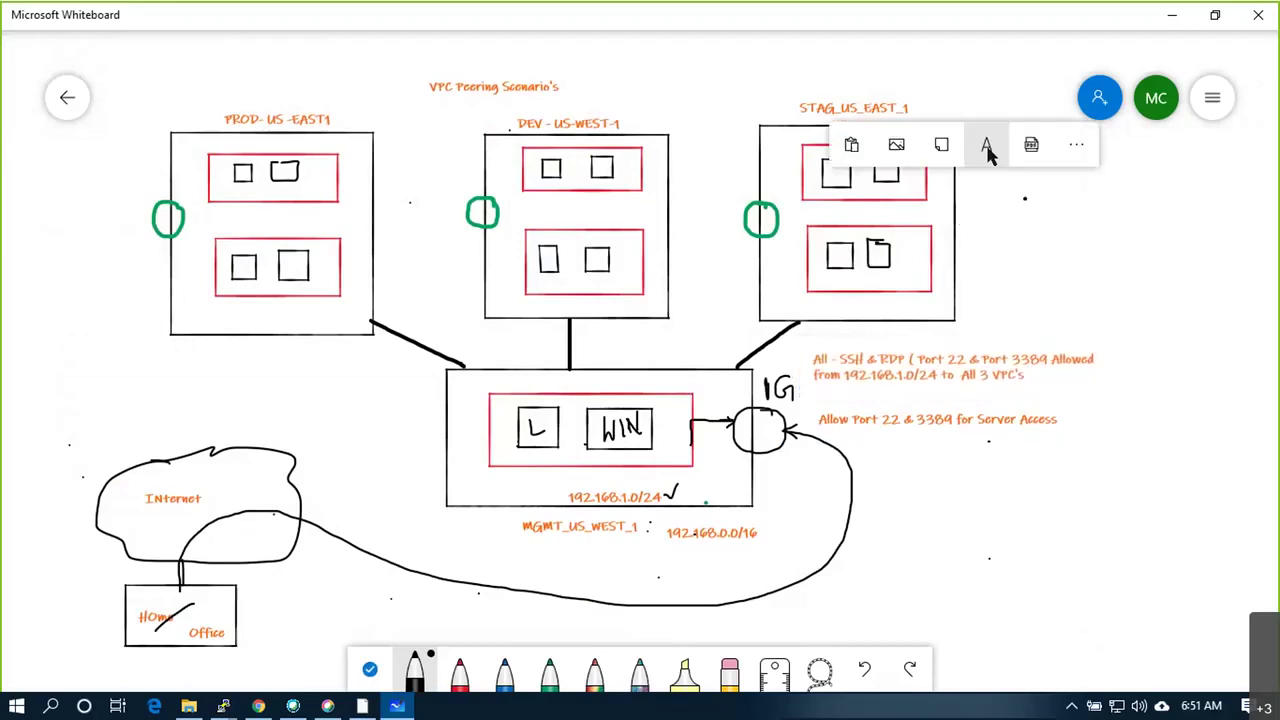
pyautogui.click(985, 143)
pyautogui.write('10.1.')
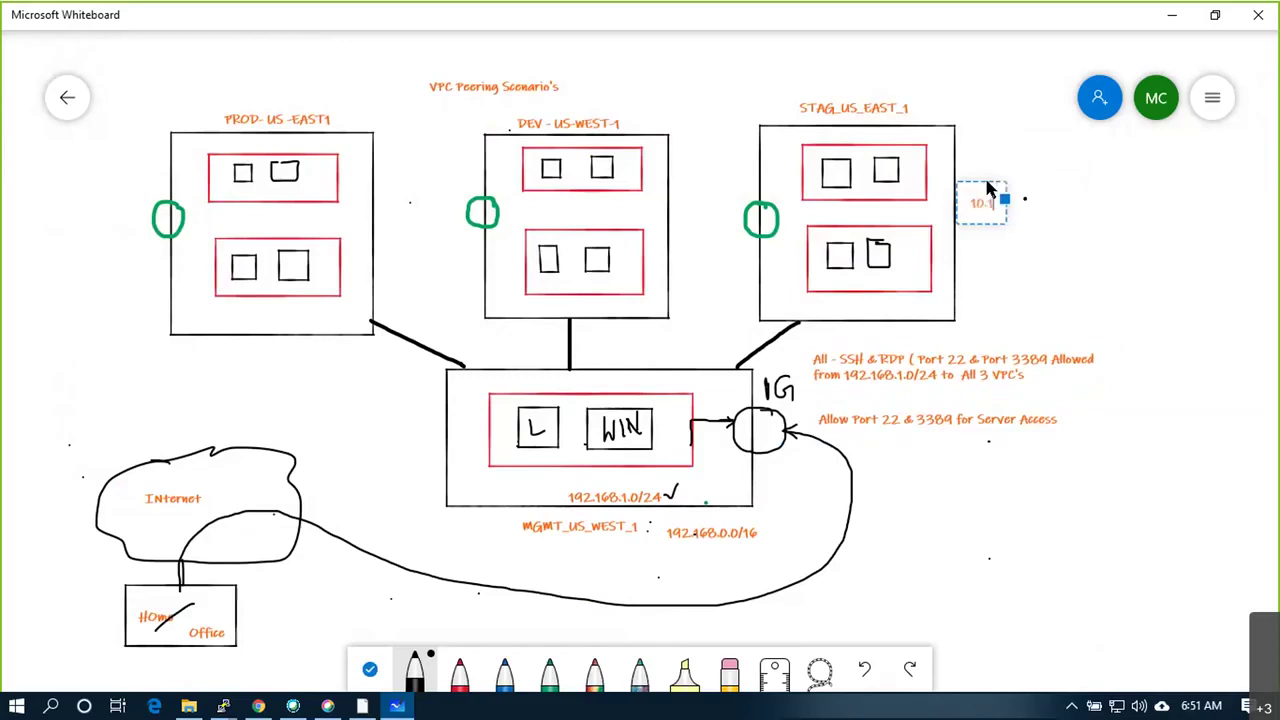
pyautogui.write('1.0')
pyautogui.press('BackSpace')
pyautogui.press('BackSpace')
pyautogui.press('BackSpace')
pyautogui.press('BackSpace')
pyautogui.press('BackSpace')
pyautogui.write('0.0/16')
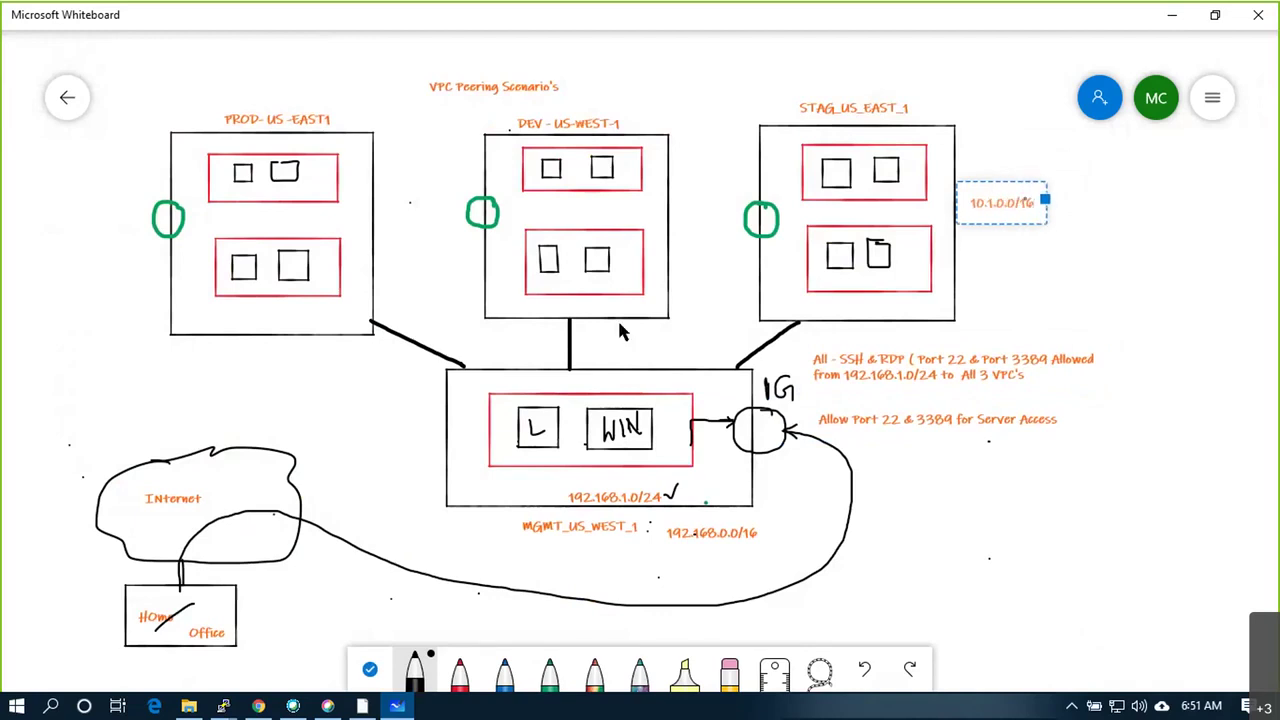
# Add the text "10.2.0.0/16" below the development VPC and draw a black arrow from it up to the VPC box
pyautogui.rightClick(600, 335)
pyautogui.click(617, 288)
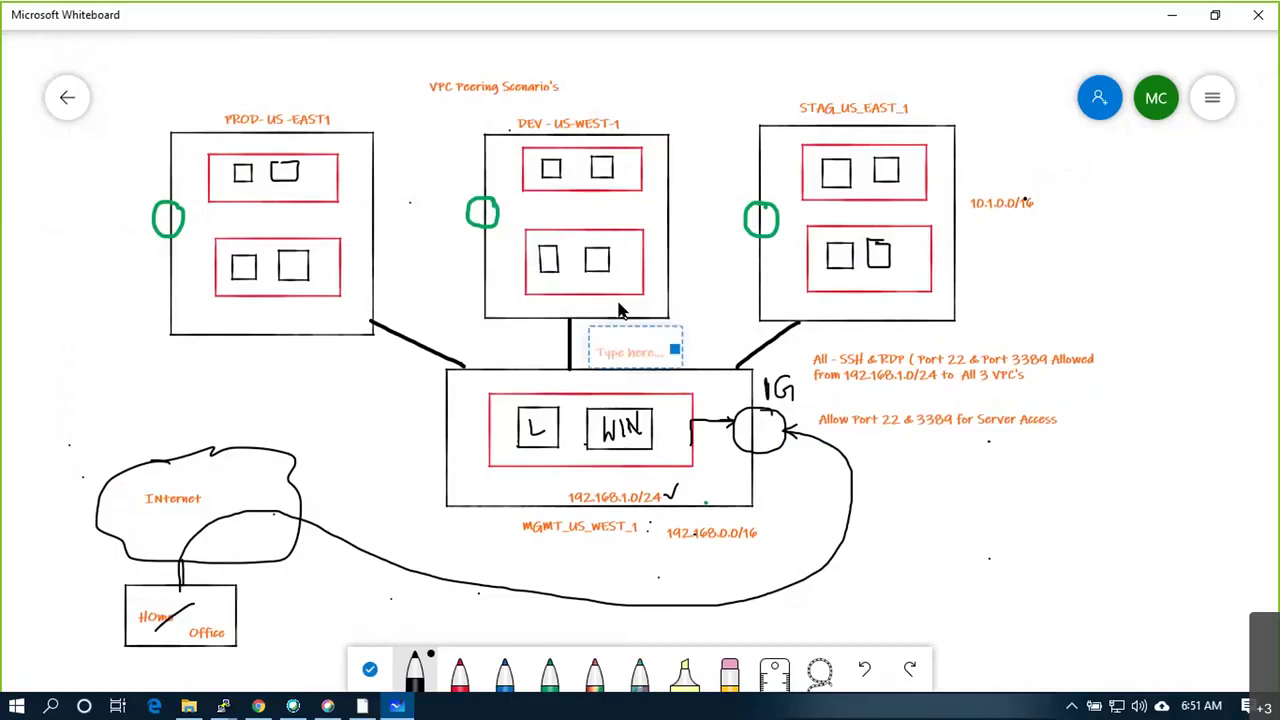
pyautogui.write('10.2.0.0/16')
pyautogui.click(691, 307)
pyautogui.moveTo(657, 340); pyautogui.dragTo(662, 326)
# Add the text "10.3.0.0/16" below the production VPC
pyautogui.rightClick(232, 360)
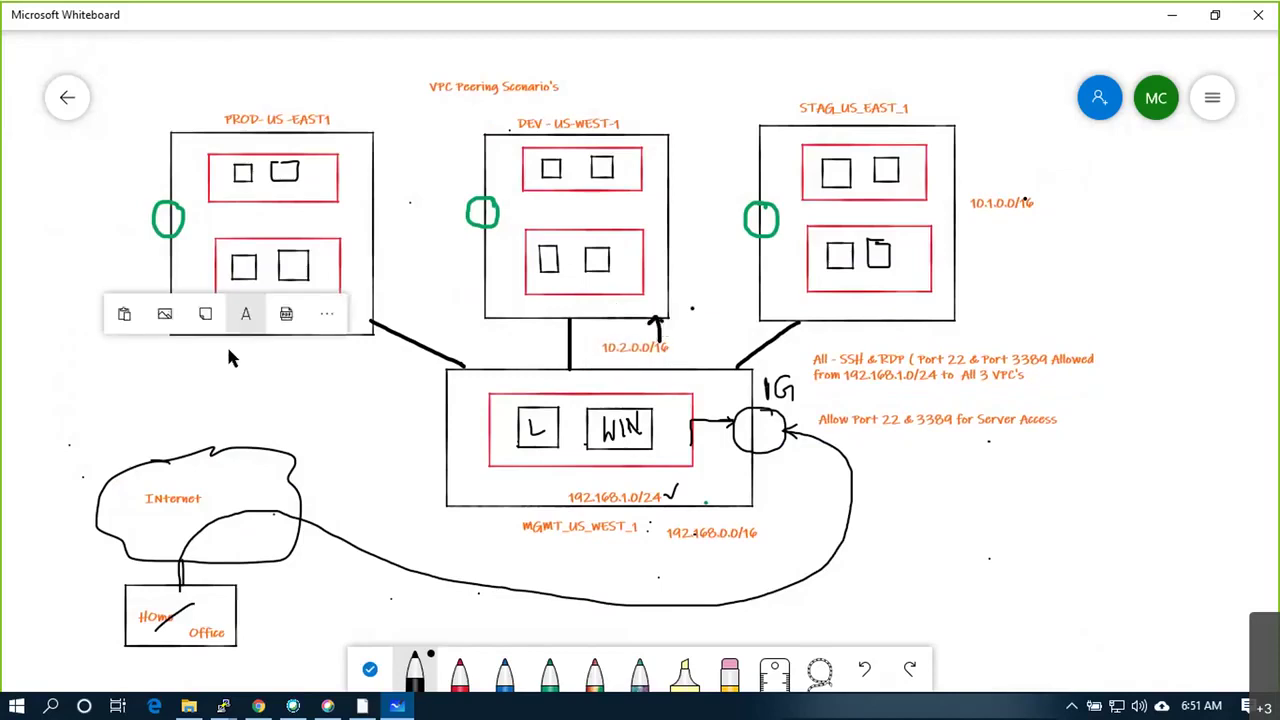
pyautogui.click(250, 300)
pyautogui.write('10.')
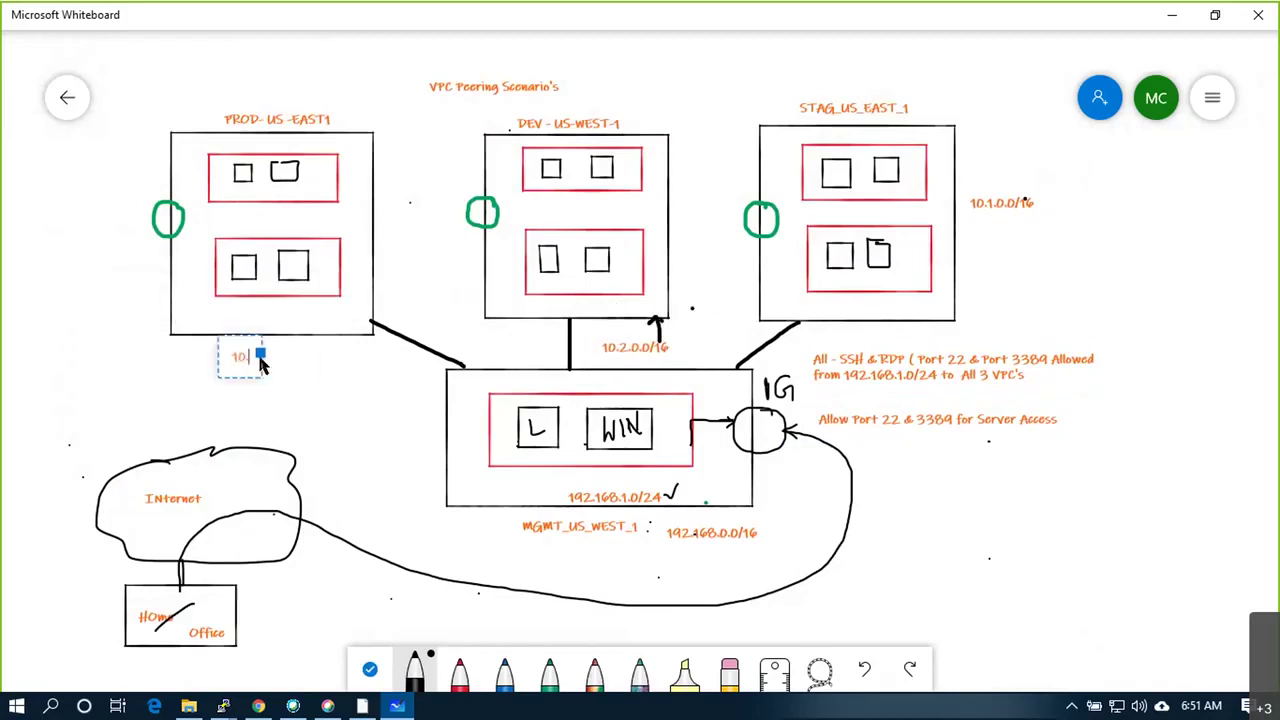
pyautogui.write('3.0.0/16')
pyautogui.click(385, 447)
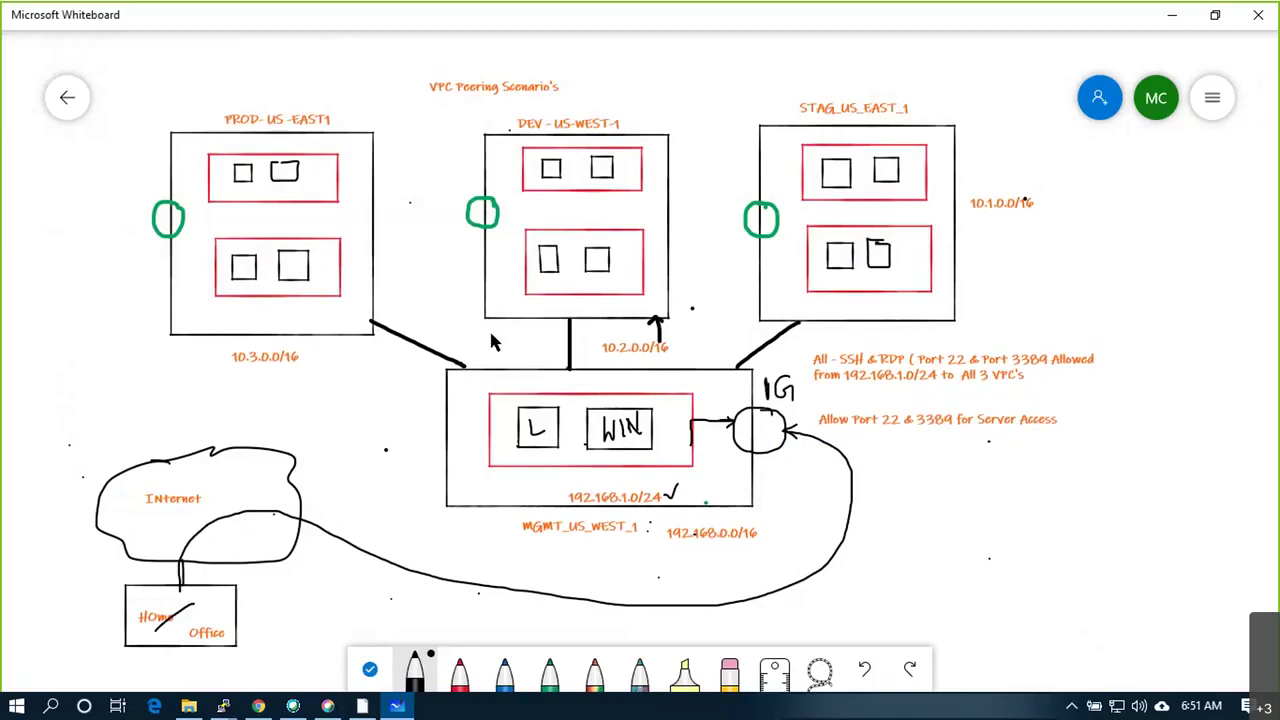
# Mark the region part of the management, development, staging and production VPC names with short black dashes
pyautogui.moveTo(615, 540); pyautogui.dragTo(598, 540)
pyautogui.moveTo(583, 112); pyautogui.dragTo(592, 112)
pyautogui.moveTo(867, 95); pyautogui.dragTo(886, 94)
pyautogui.moveTo(293, 102); pyautogui.dragTo(310, 101)
# Label the link between the management and development VPCs "Inter VPC"
pyautogui.rightClick(544, 340)
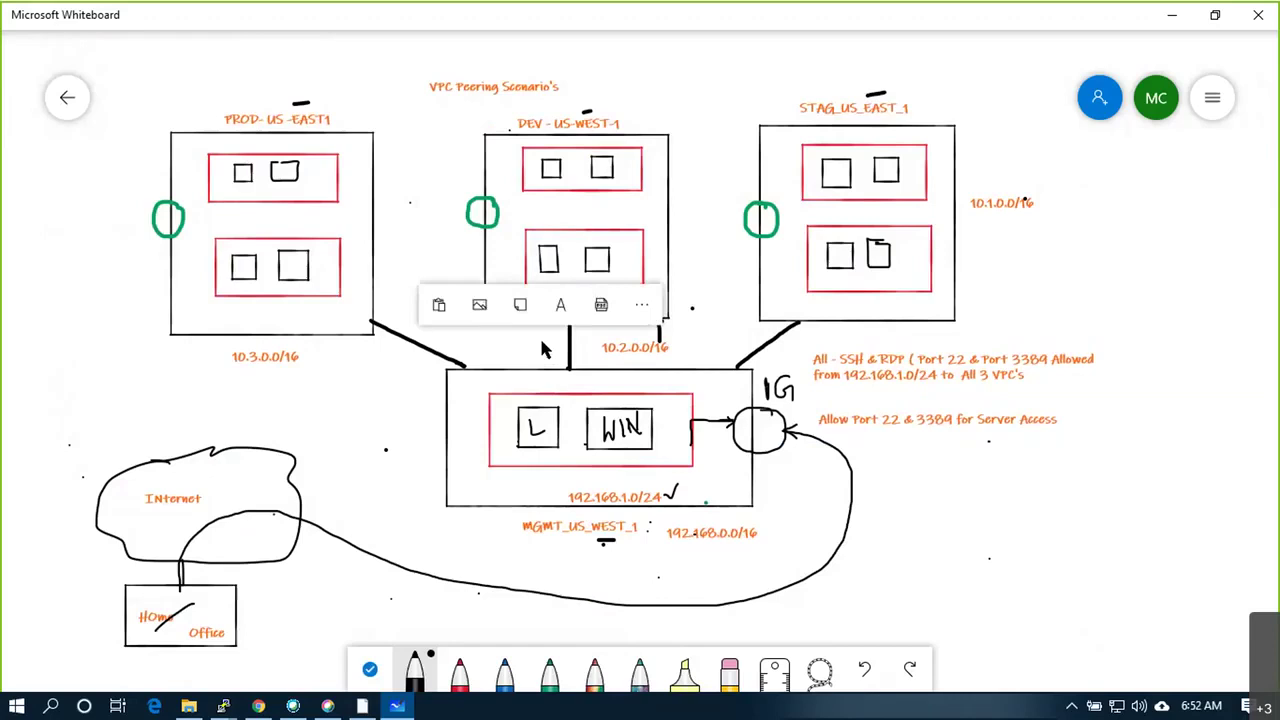
pyautogui.click(566, 297)
pyautogui.write('Inter P')
pyautogui.write('PC')
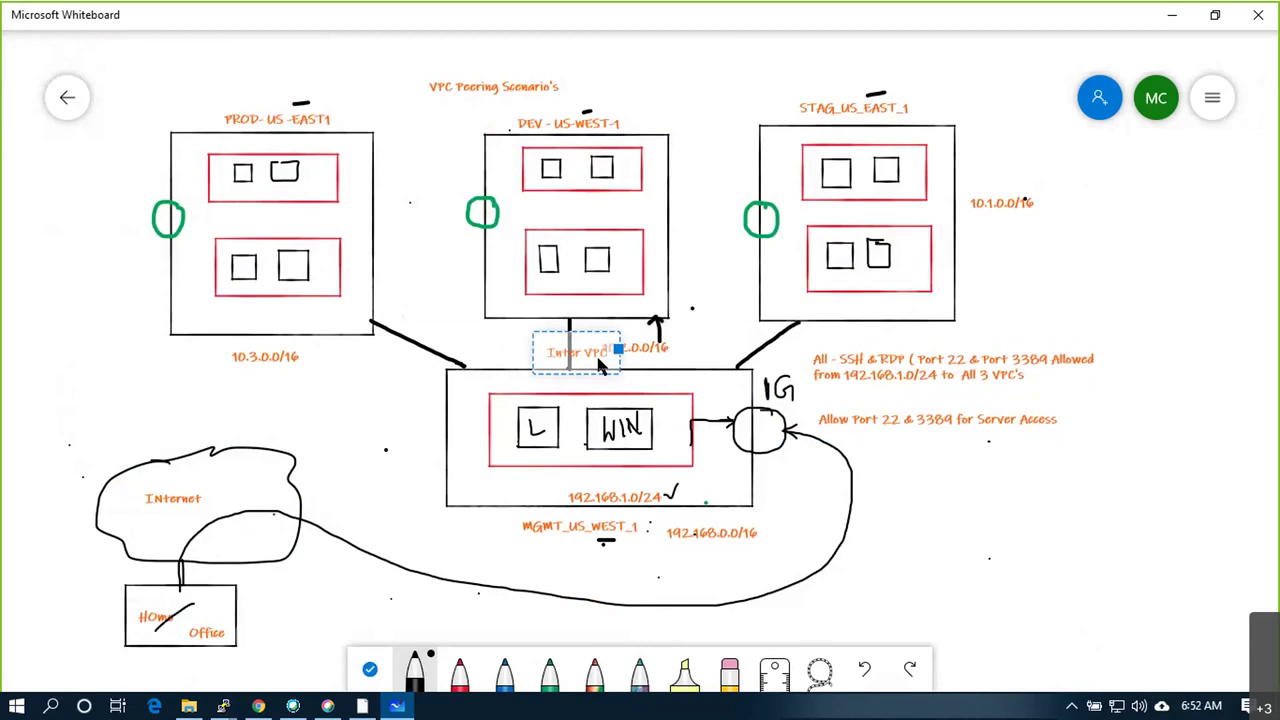
# Label the links from the management VPC to the staging and production VPCs "Intra VPC"
pyautogui.rightClick(748, 346)
pyautogui.click(726, 286)
pyautogui.write('Inter VP')
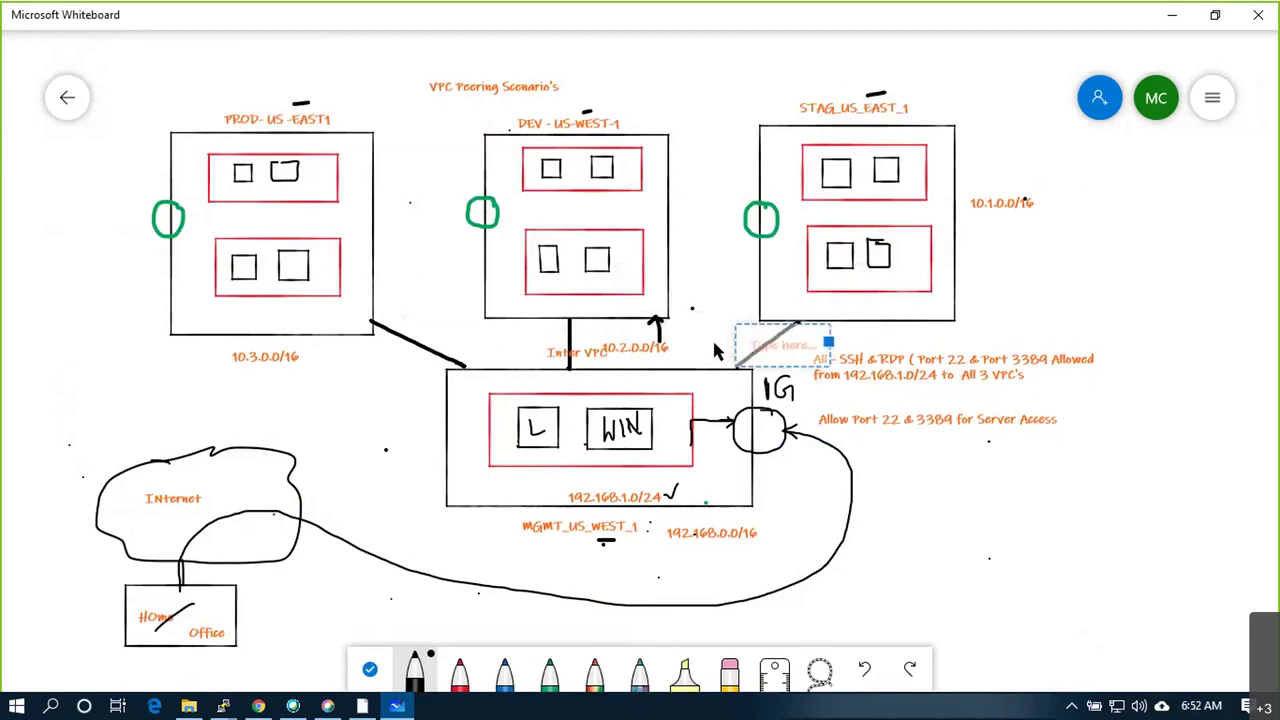
pyautogui.write('C')
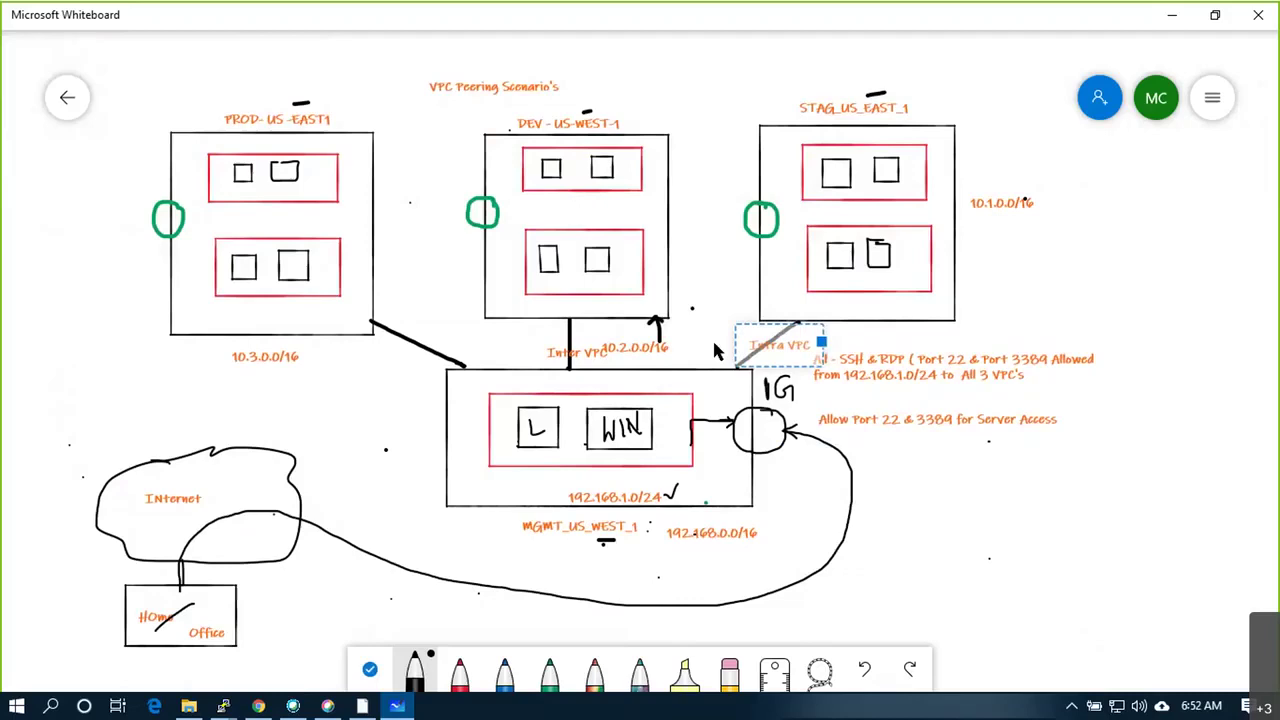
pyautogui.click(352, 345)
pyautogui.rightClick(365, 360)
pyautogui.click(382, 298)
pyautogui.write('Intra VPC')
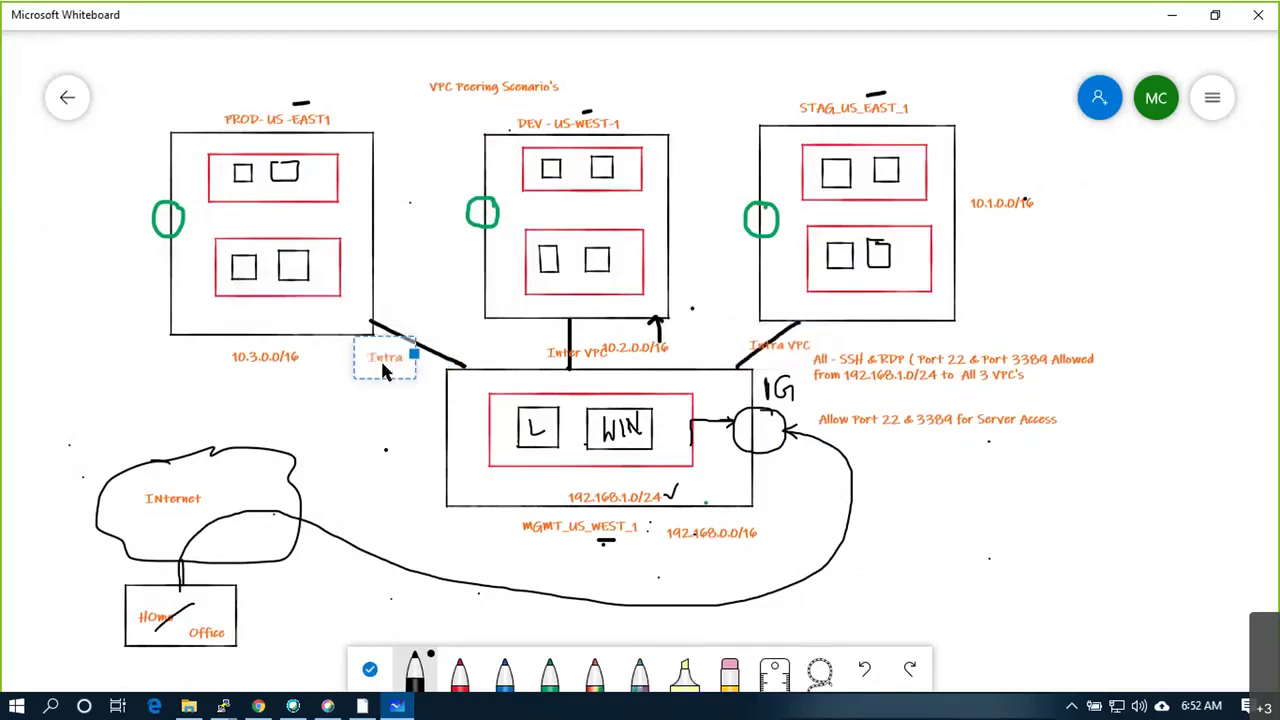
pyautogui.click(333, 420)
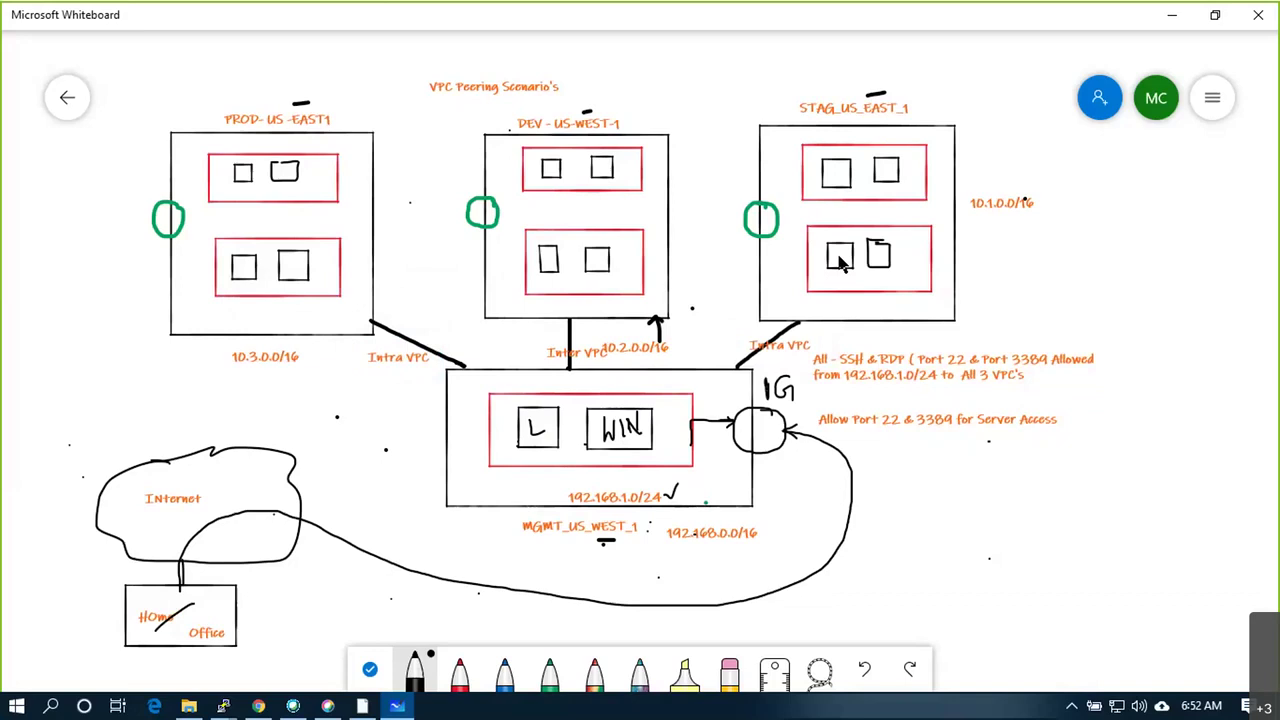
pyautogui.moveTo(292, 460)
pyautogui.mouseDown()
pyautogui.moveTo(250, 427)
pyautogui.moveTo(94, 373)
pyautogui.moveTo(91, 244)
pyautogui.moveTo(190, 213)
pyautogui.moveTo(206, 191)
pyautogui.moveTo(198, 247)
pyautogui.mouseUp()
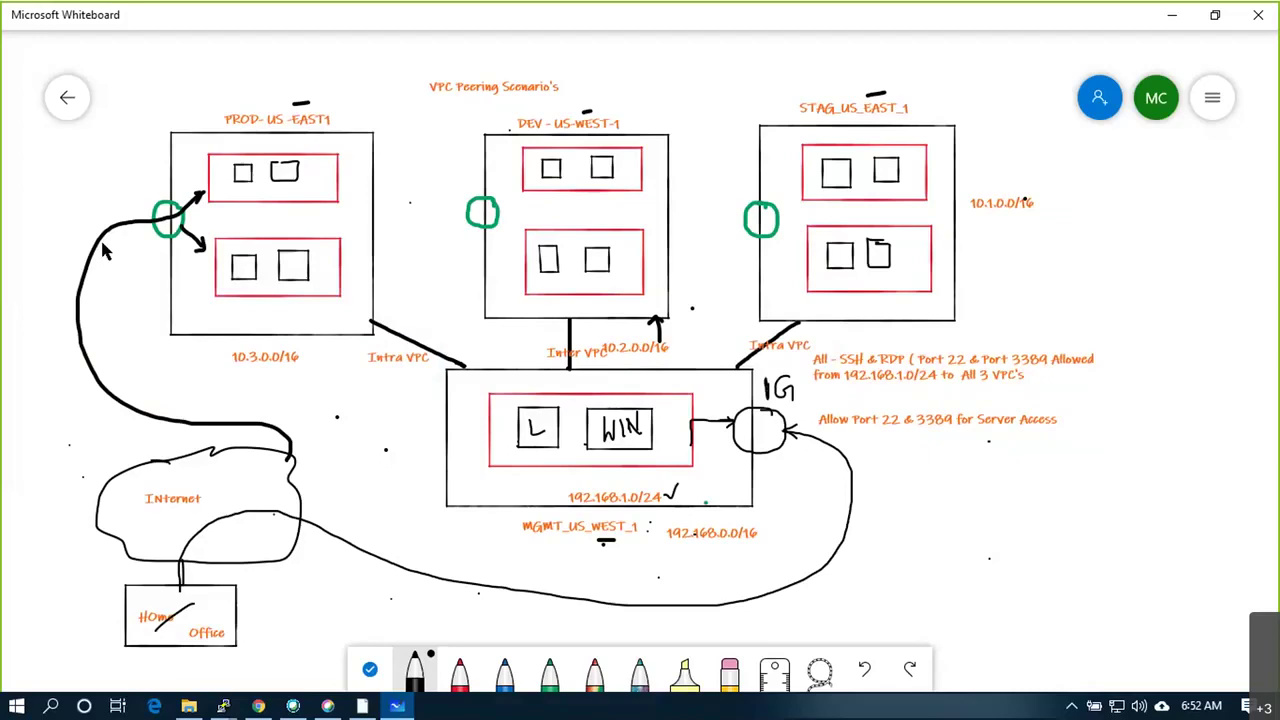
pyautogui.hotkey('ctrl', 'z')
pyautogui.hotkey('ctrl', 'z')
pyautogui.hotkey('ctrl', 'z')
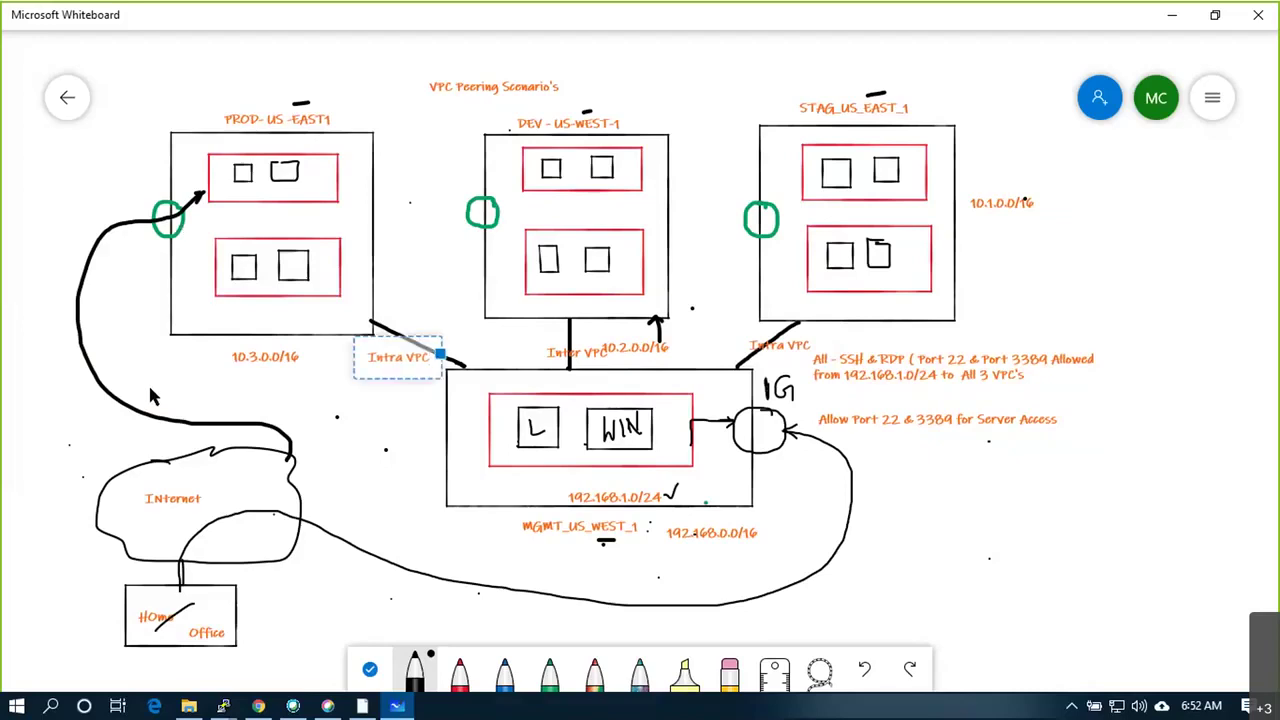
# Draw a red arrow from the office through the internet to production's upper subnet, cross it out, and add a pointer at the green gateway
pyautogui.click(459, 672)
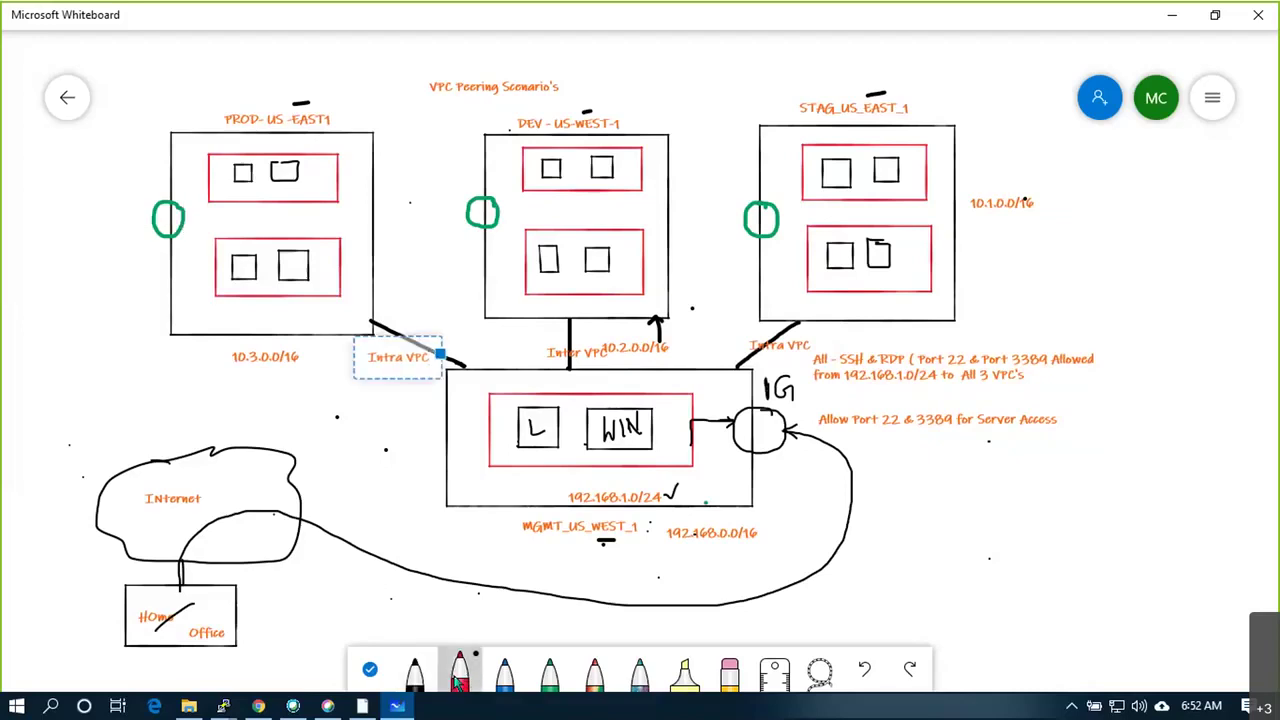
pyautogui.click(459, 672)
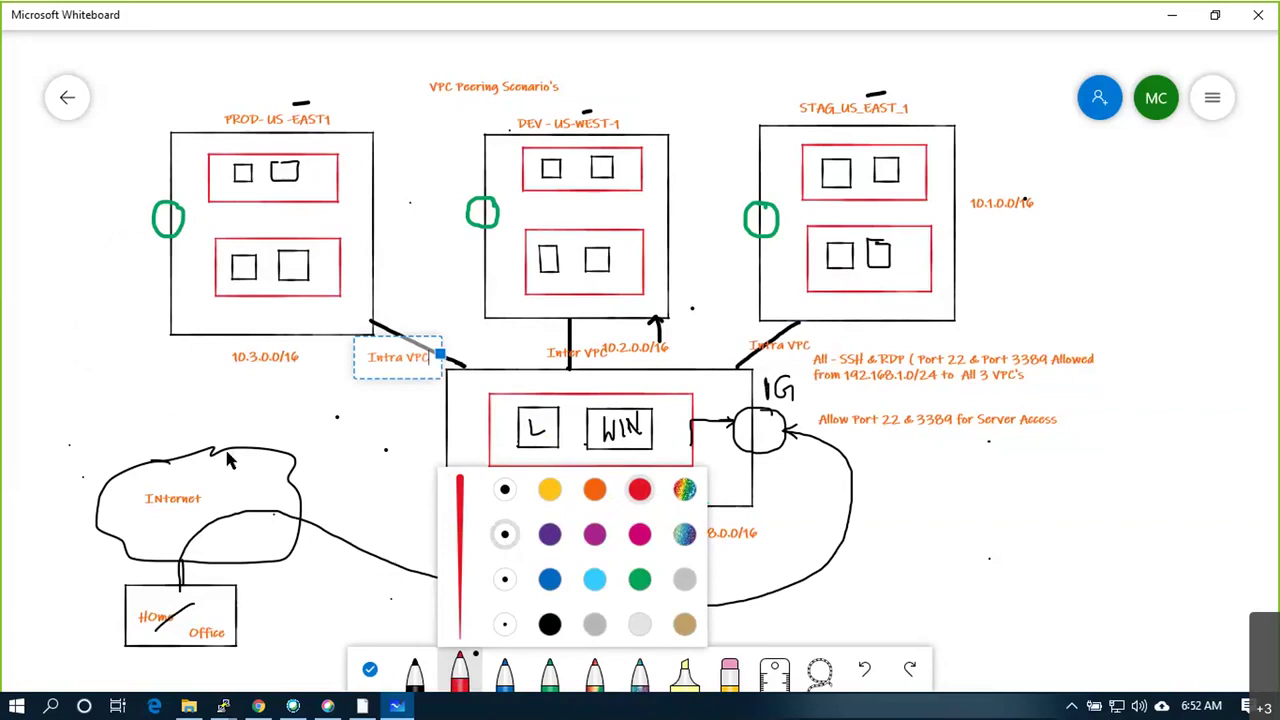
pyautogui.click(183, 573)
pyautogui.moveTo(180, 588)
pyautogui.mouseDown()
pyautogui.moveTo(205, 510)
pyautogui.moveTo(178, 422)
pyautogui.moveTo(63, 310)
pyautogui.moveTo(150, 225)
pyautogui.moveTo(200, 200)
pyautogui.mouseUp()
pyautogui.moveTo(73, 244)
pyautogui.mouseDown()
pyautogui.moveTo(107, 264)
pyautogui.moveTo(77, 266)
pyautogui.mouseUp()
pyautogui.moveTo(163, 207); pyautogui.dragTo(132, 189)
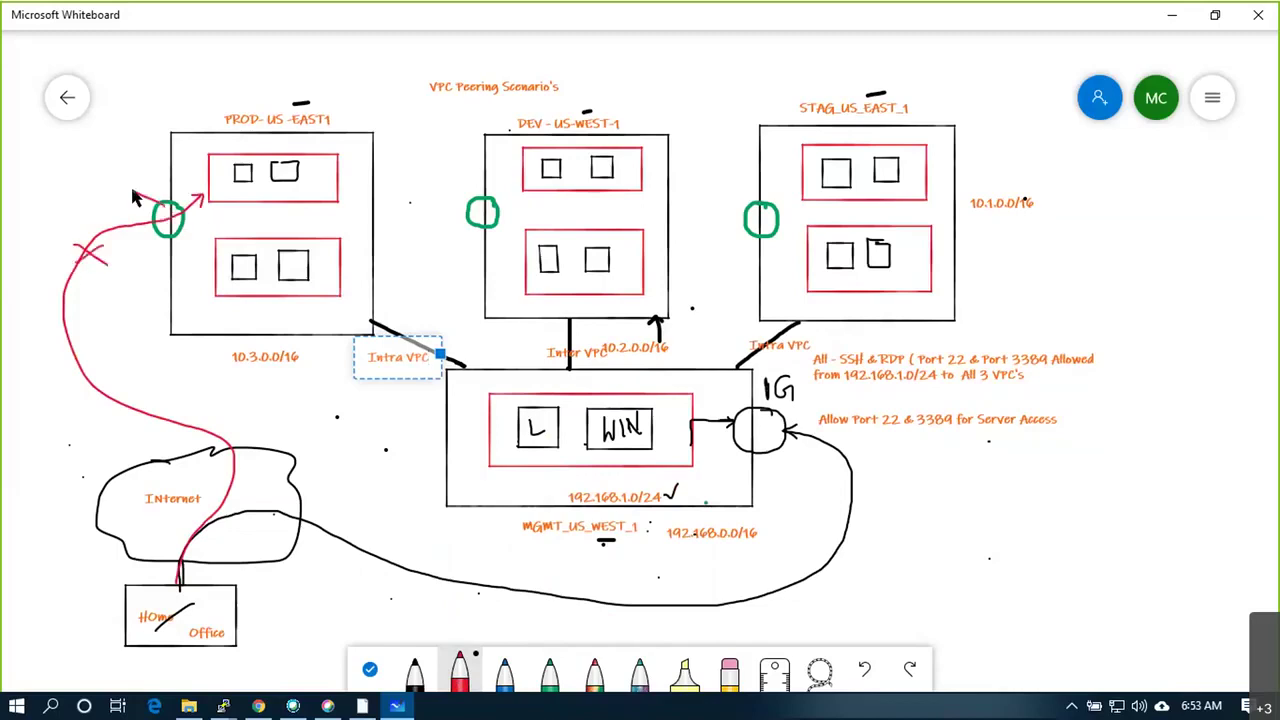
# Add the text "Deny 22 & 3389" beside the production VPC's green gateway circle
pyautogui.rightClick(79, 176)
pyautogui.click(153, 137)
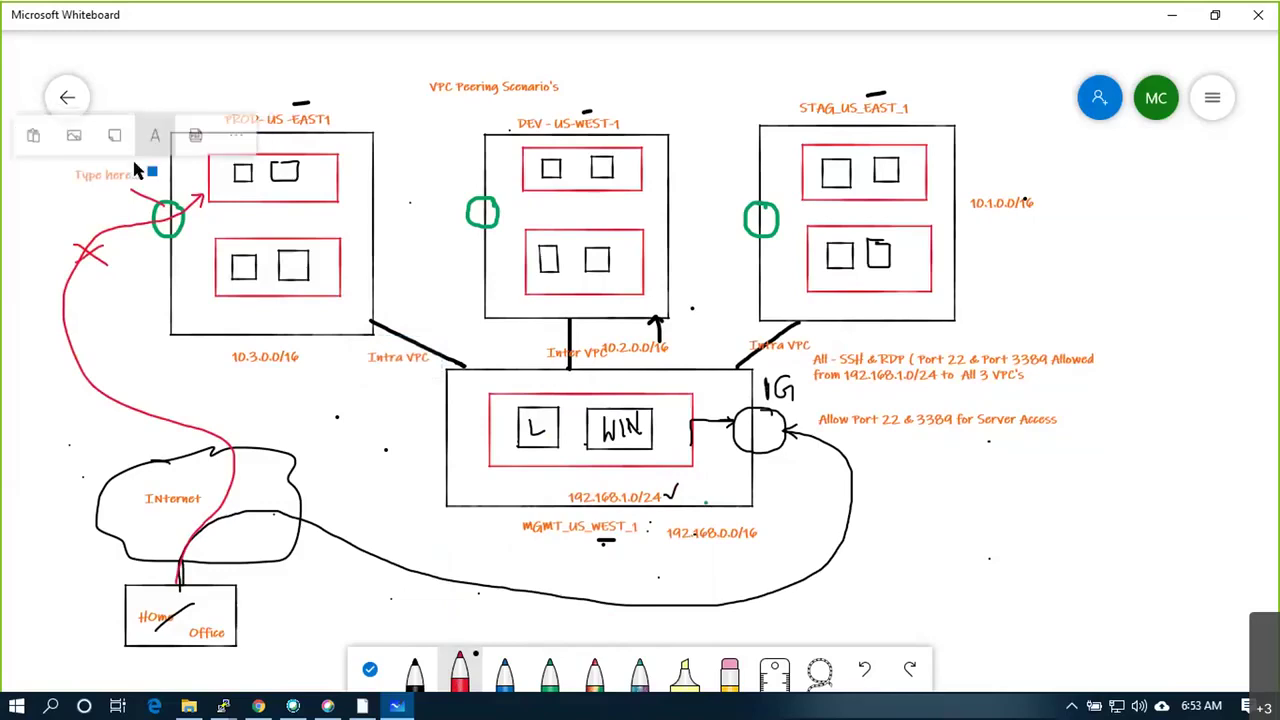
pyautogui.write('Dev')
pyautogui.press('BackSpace')
pyautogui.press('BackSpace')
pyautogui.write('eny')
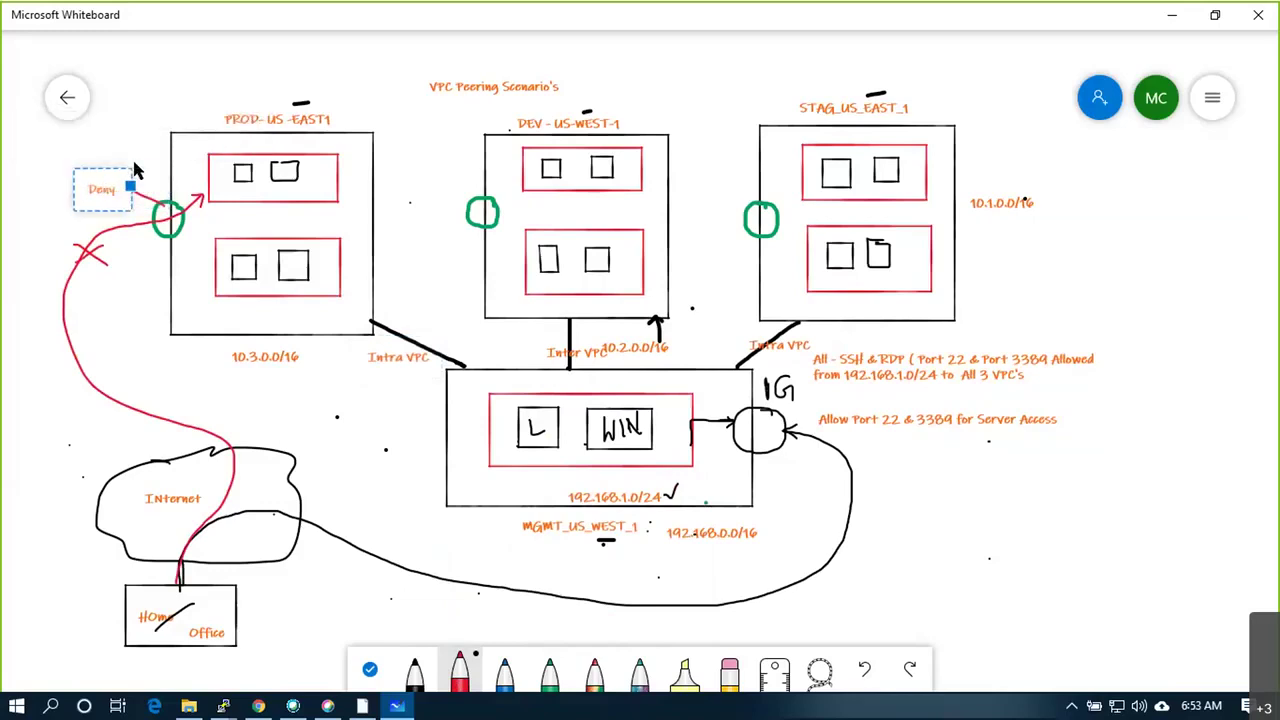
pyautogui.write(' 22 & 3389')
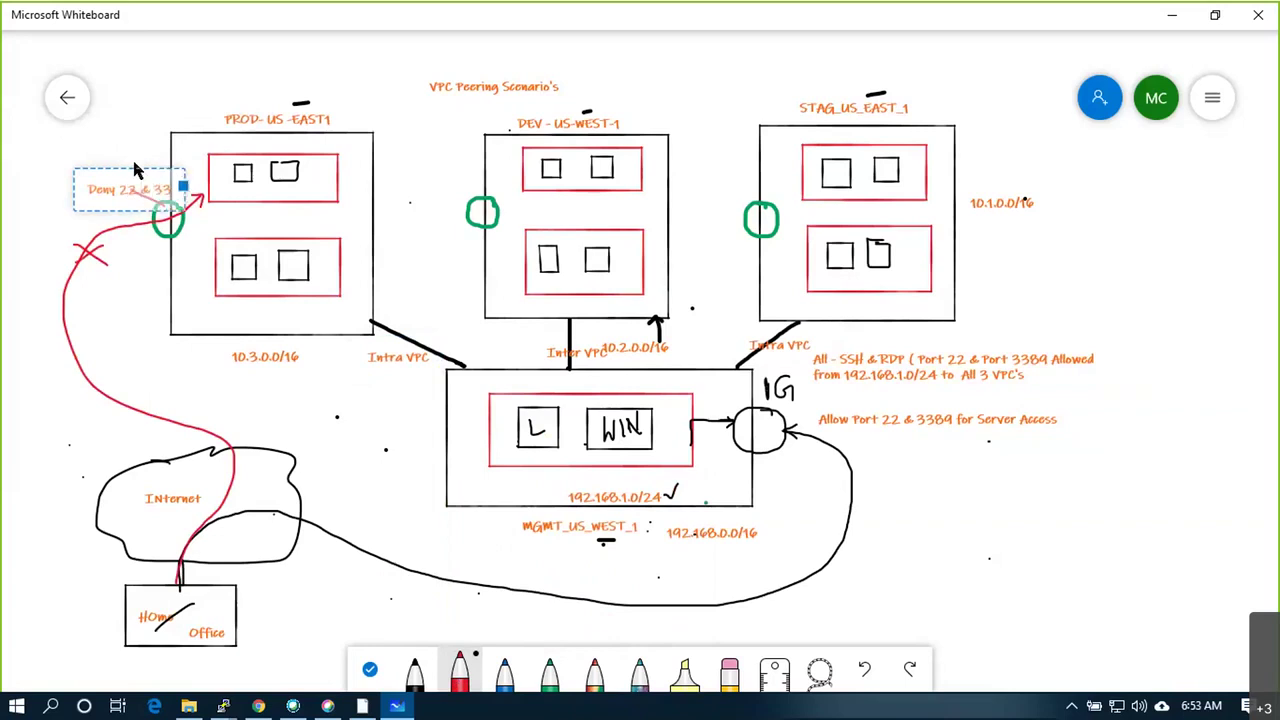
pyautogui.click(307, 410)
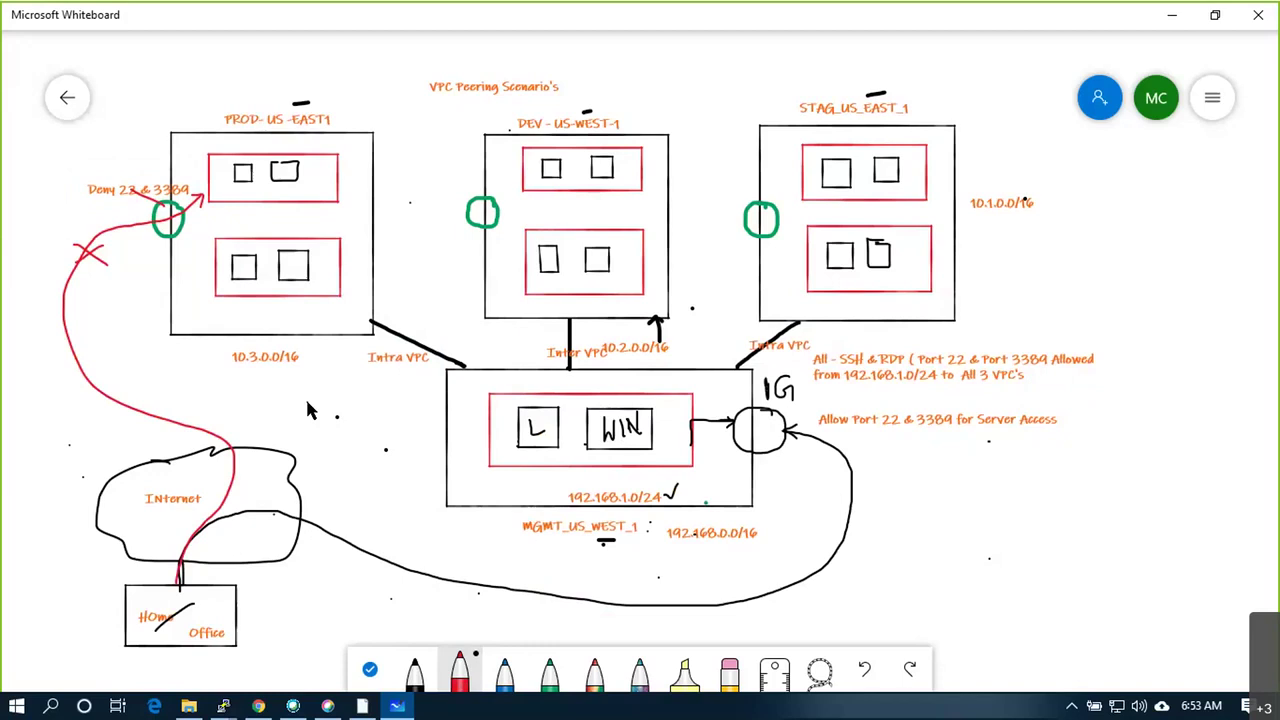
# Draw red check marks by the three upper VPC names, the 10.3.0.0/16 label and the management VPC, plus a red cross at production's corner
pyautogui.moveTo(221, 85); pyautogui.dragTo(255, 64)
pyautogui.moveTo(790, 89); pyautogui.dragTo(816, 67)
pyautogui.moveTo(333, 338); pyautogui.dragTo(327, 356)
pyautogui.moveTo(392, 441); pyautogui.dragTo(407, 418)
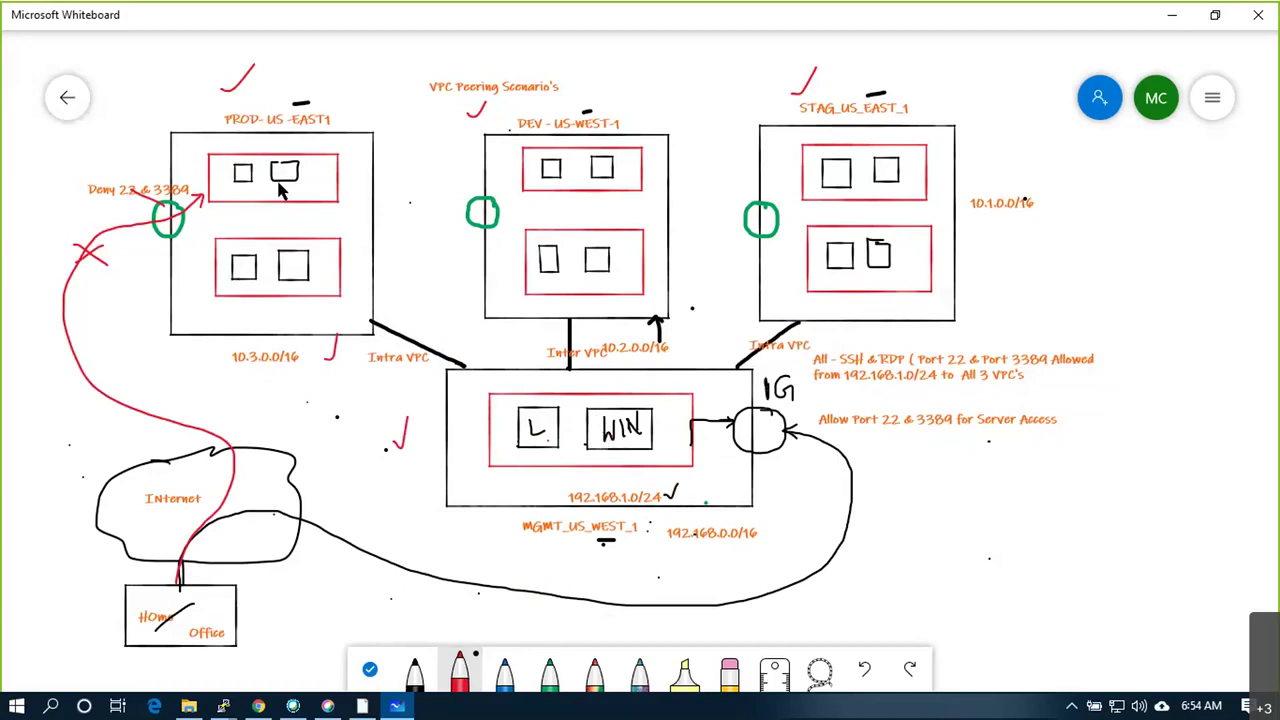
pyautogui.moveTo(171, 121); pyautogui.dragTo(174, 140)
pyautogui.click(226, 706)
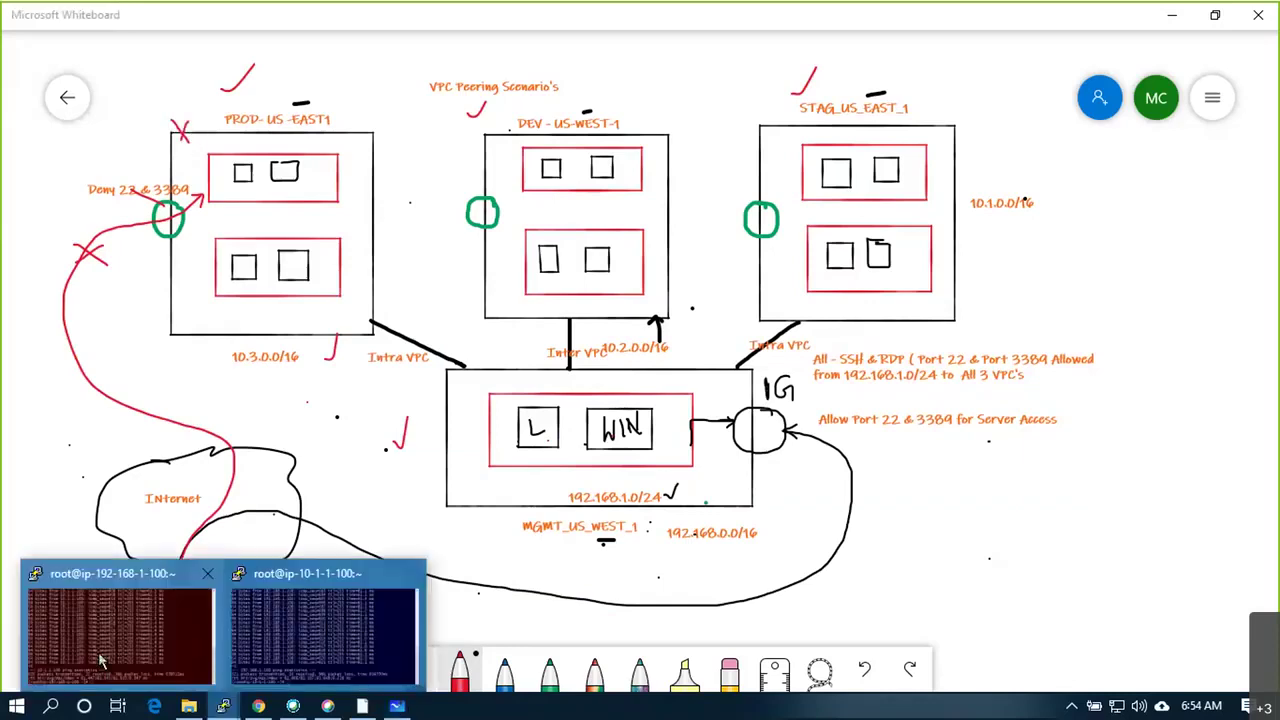
pyautogui.click(100, 660)
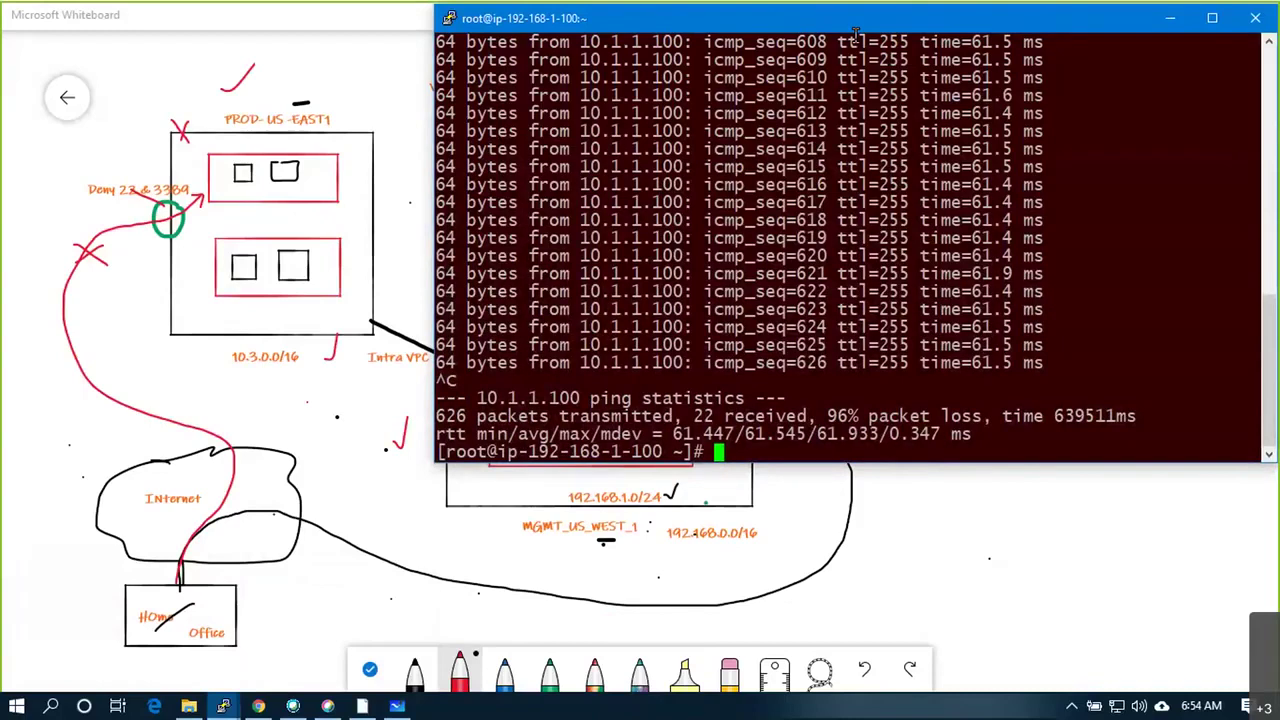
pyautogui.press('Up')
pyautogui.press('Return')
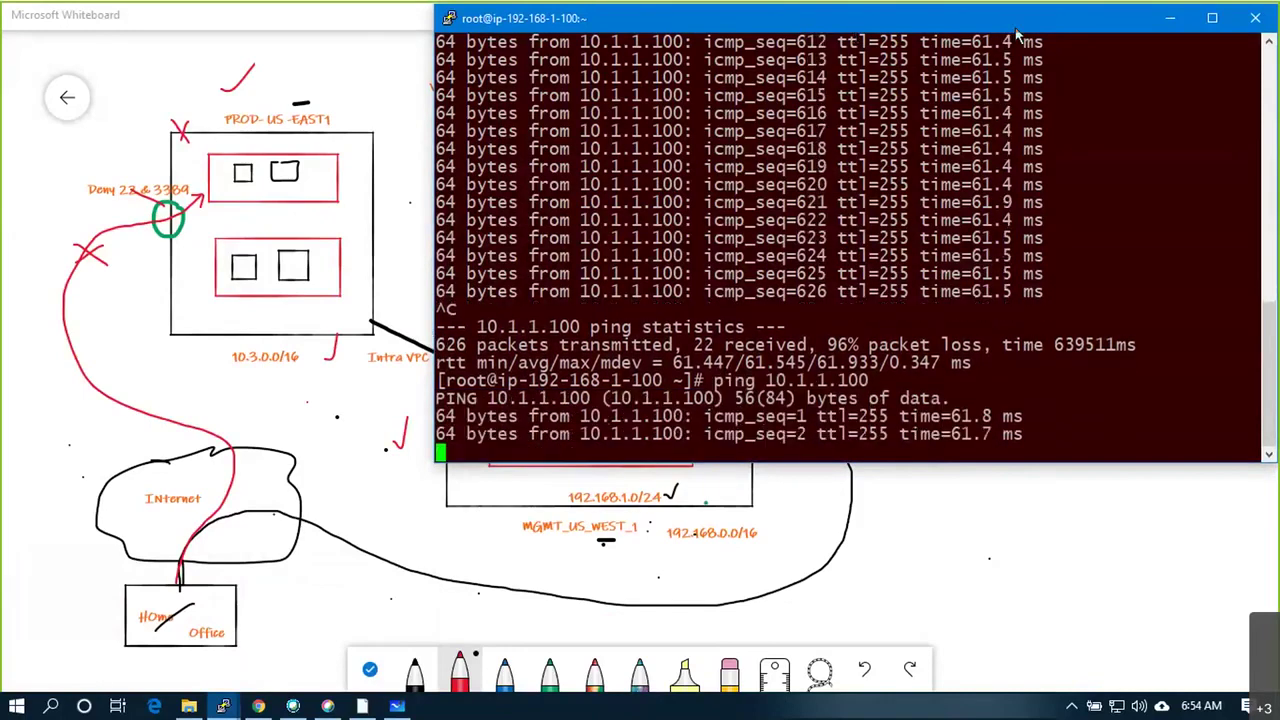
pyautogui.moveTo(906, 18); pyautogui.dragTo(843, 147)
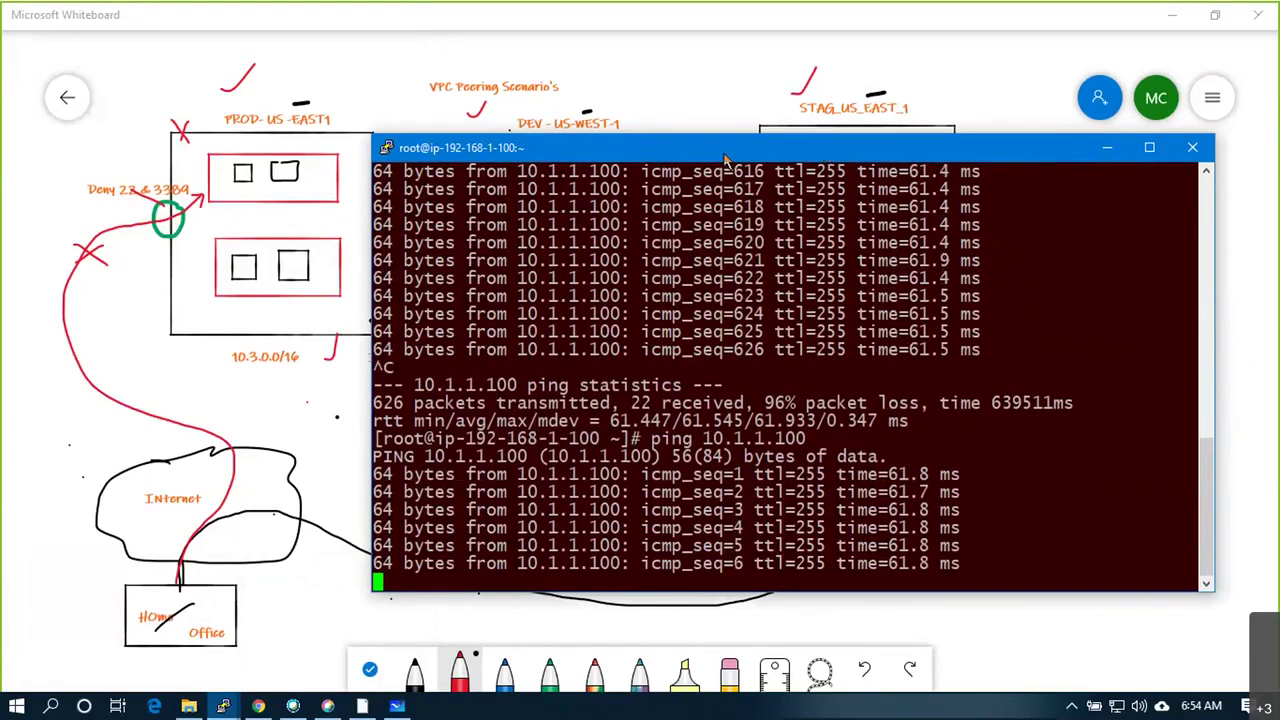
# Switch to the AWS console in Chrome and review the running EC2 instances in the N. Virginia region
pyautogui.click(236, 707)
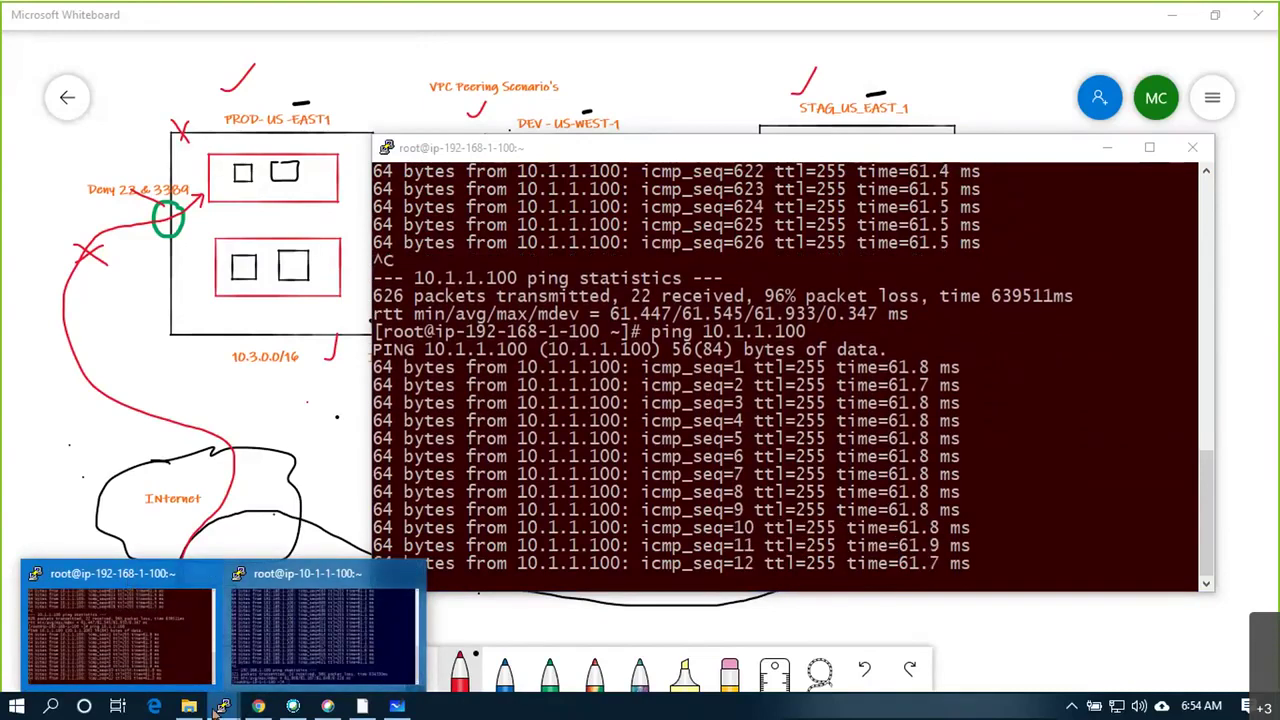
pyautogui.click(258, 706)
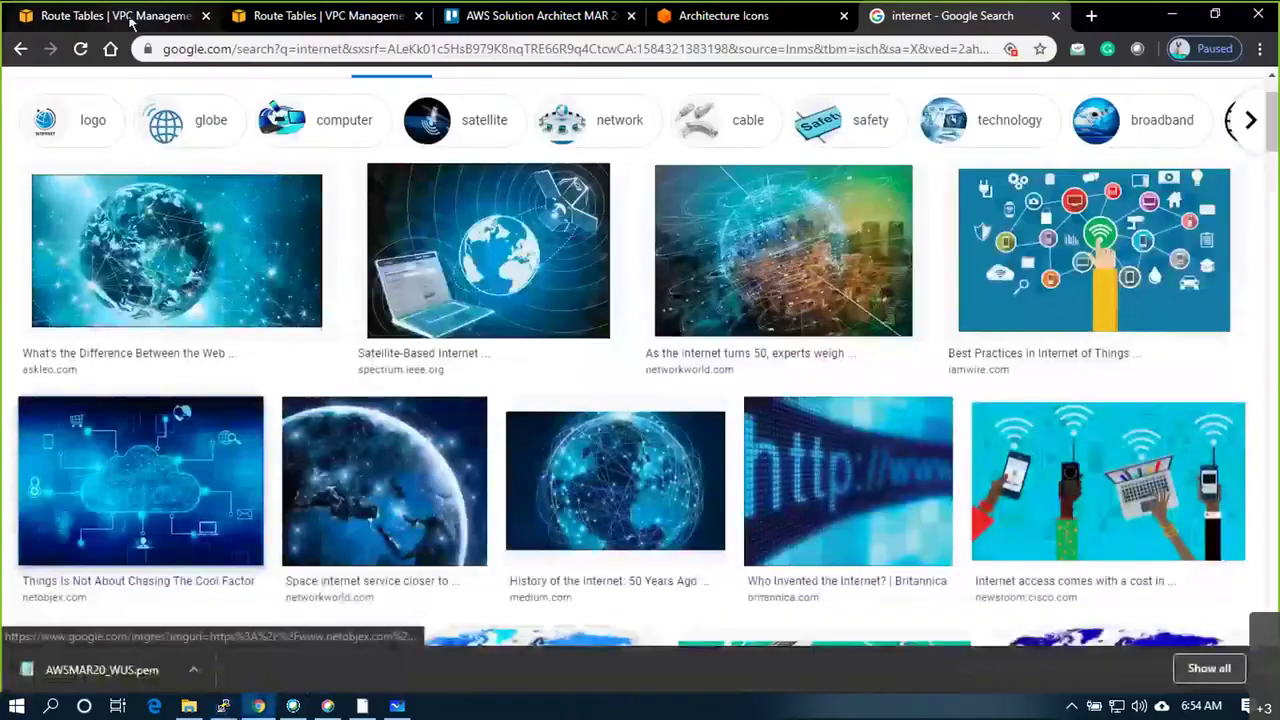
pyautogui.click(115, 15)
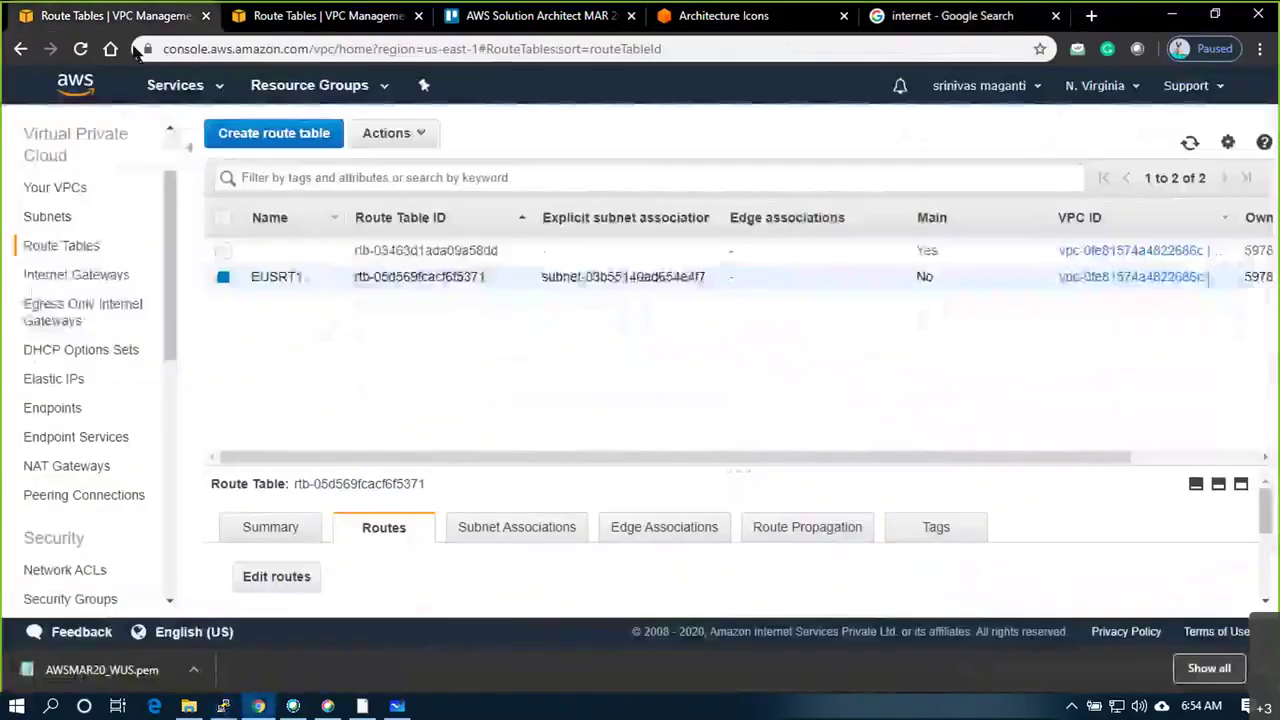
pyautogui.click(200, 88)
pyautogui.click(58, 206)
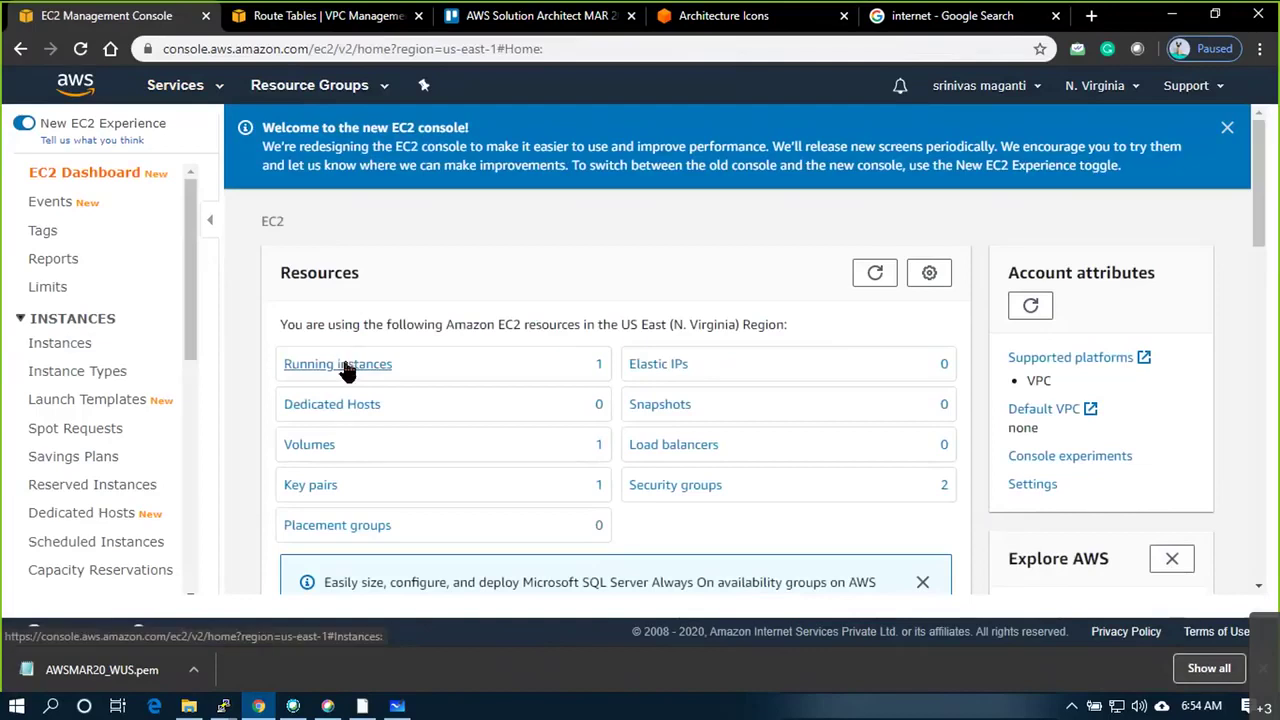
pyautogui.click(345, 366)
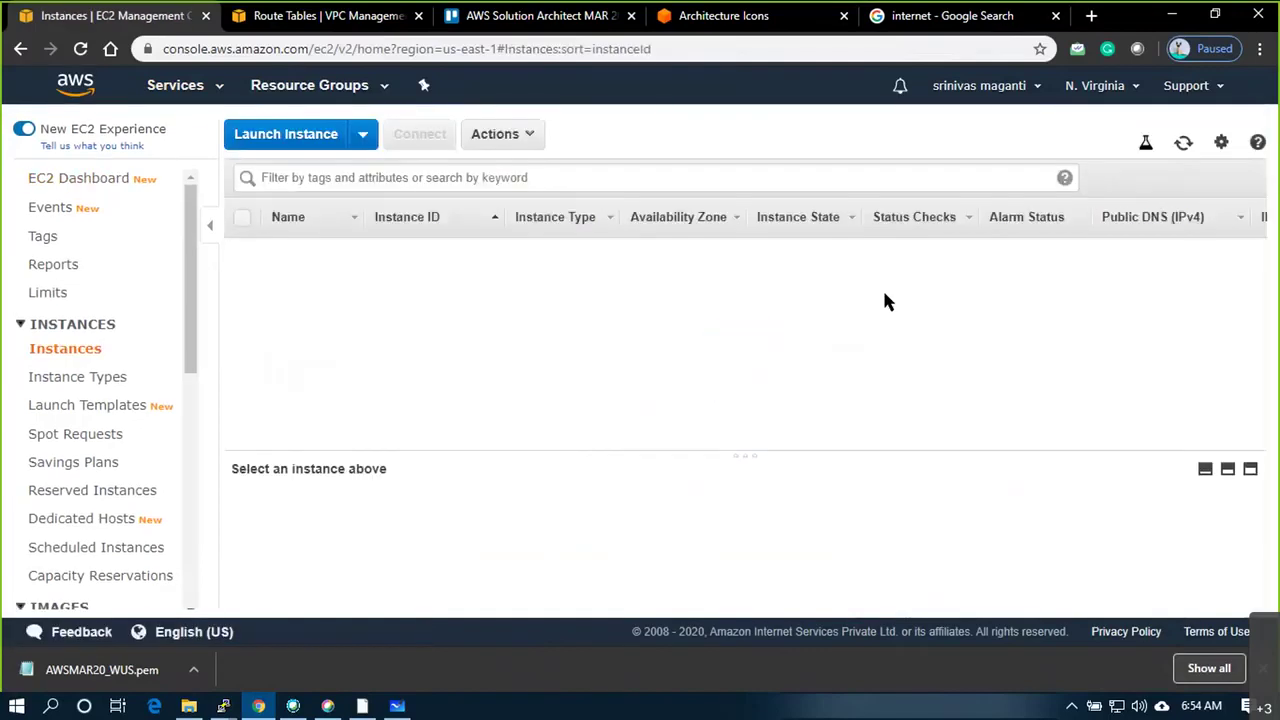
pyautogui.scroll(-3, 1012, 512)
pyautogui.scroll(3, 998, 496)
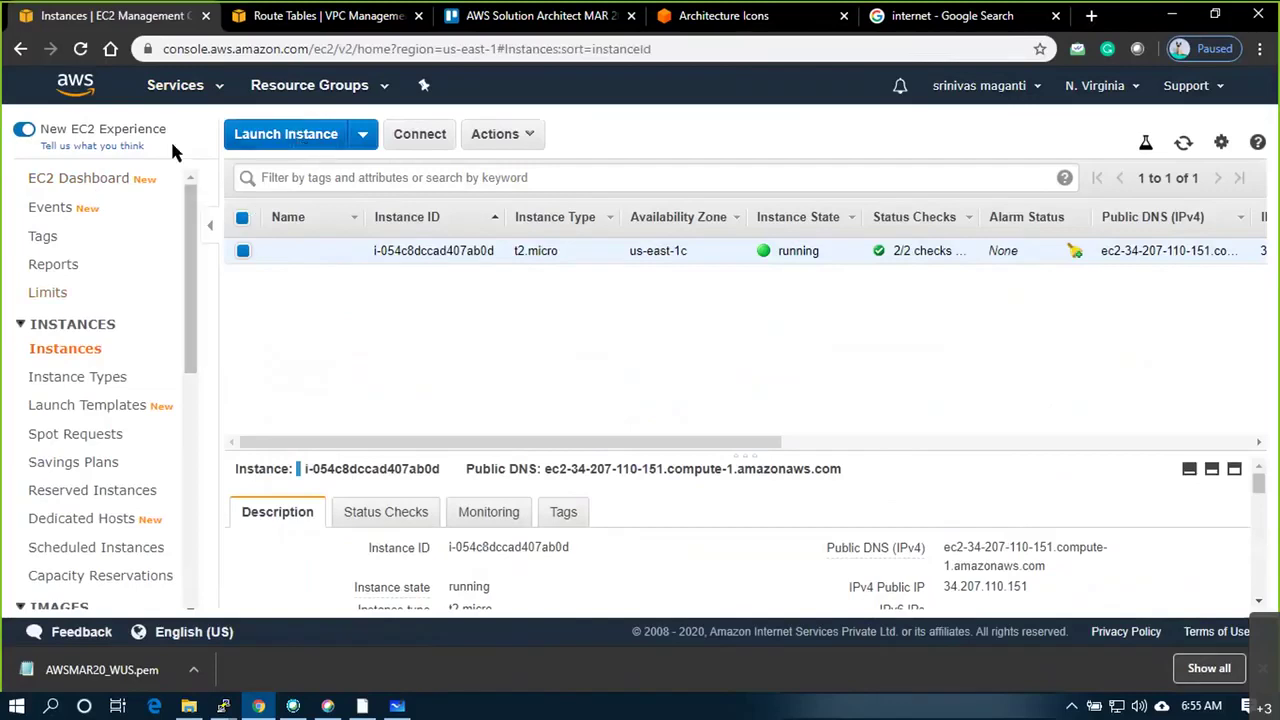
# Open the list of VPC security groups for the N. Virginia region
pyautogui.click(178, 88)
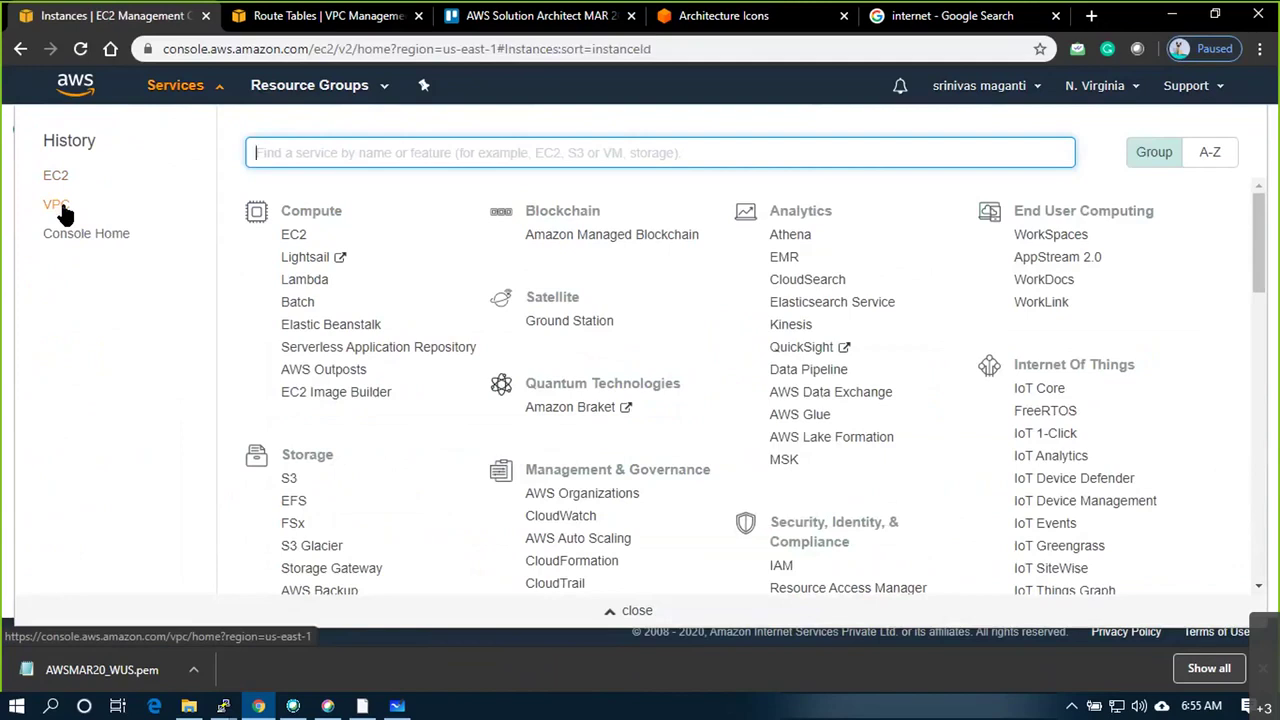
pyautogui.click(60, 206)
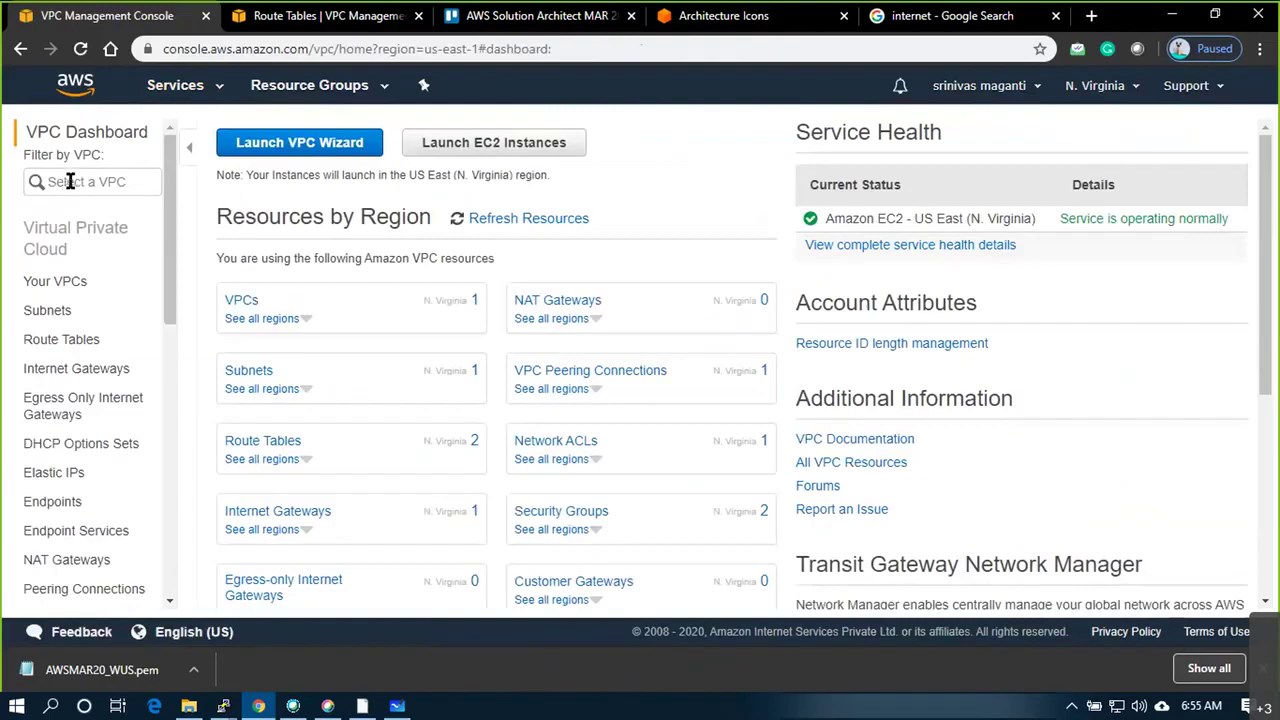
pyautogui.scroll(-2, 138, 340)
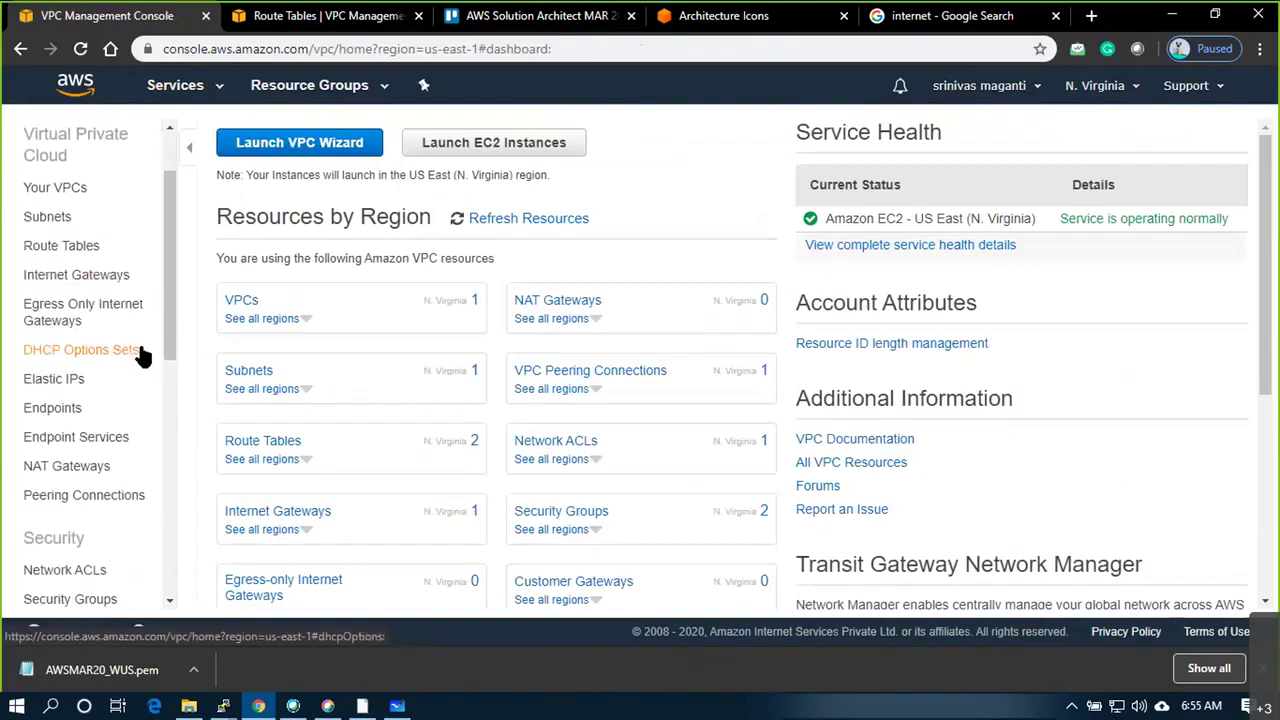
pyautogui.scroll(-4, 140, 352)
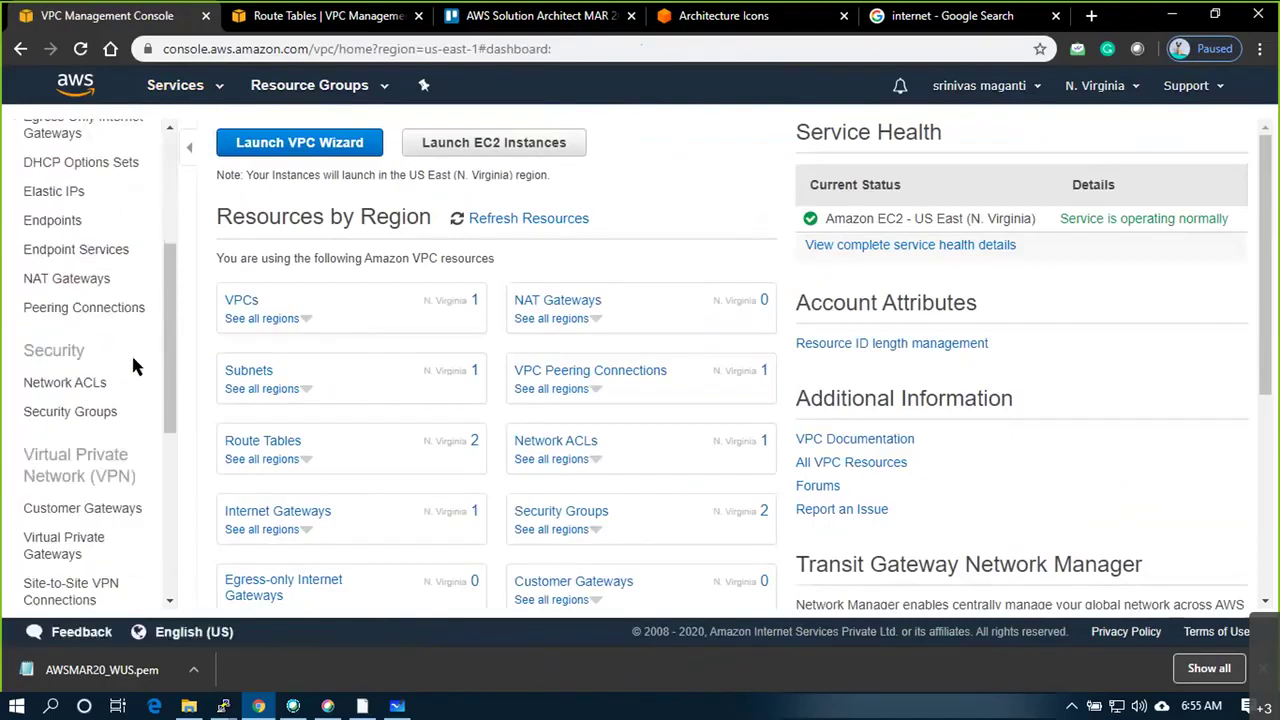
pyautogui.scroll(-2, 131, 367)
pyautogui.click(84, 323)
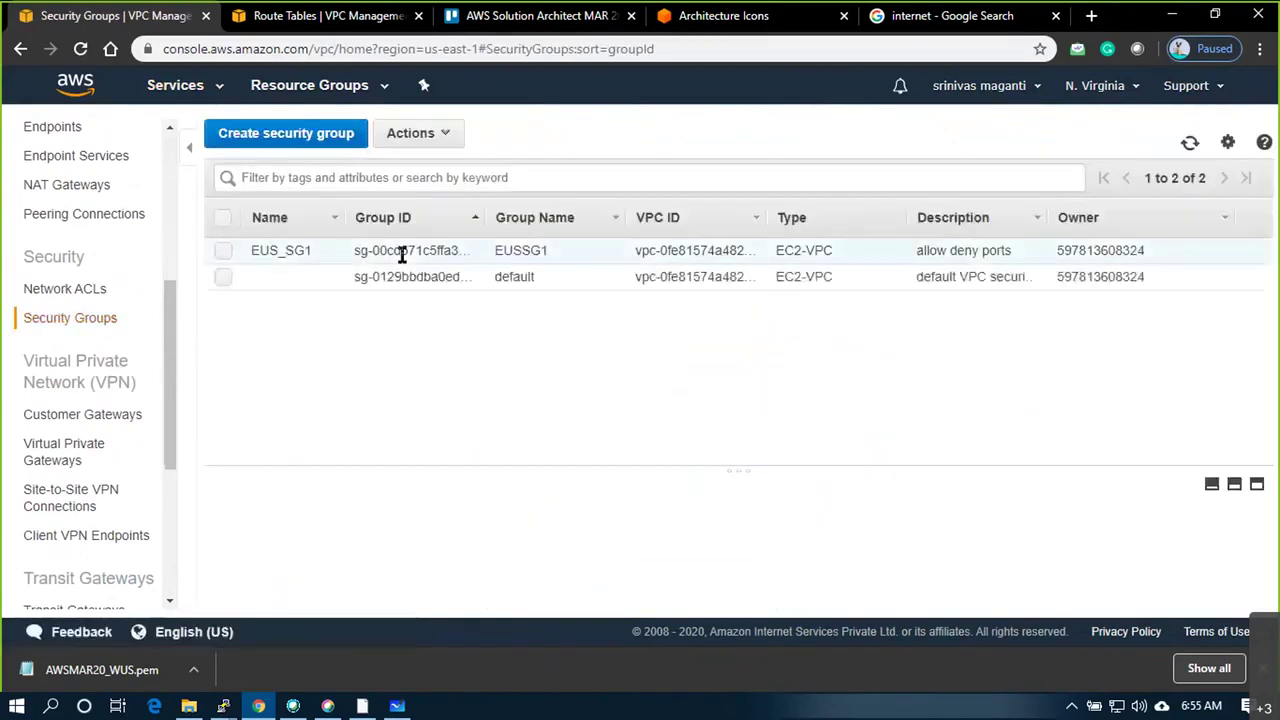
# Open the inbound rules of the EUS_SG1 security group for editing
pyautogui.click(421, 250)
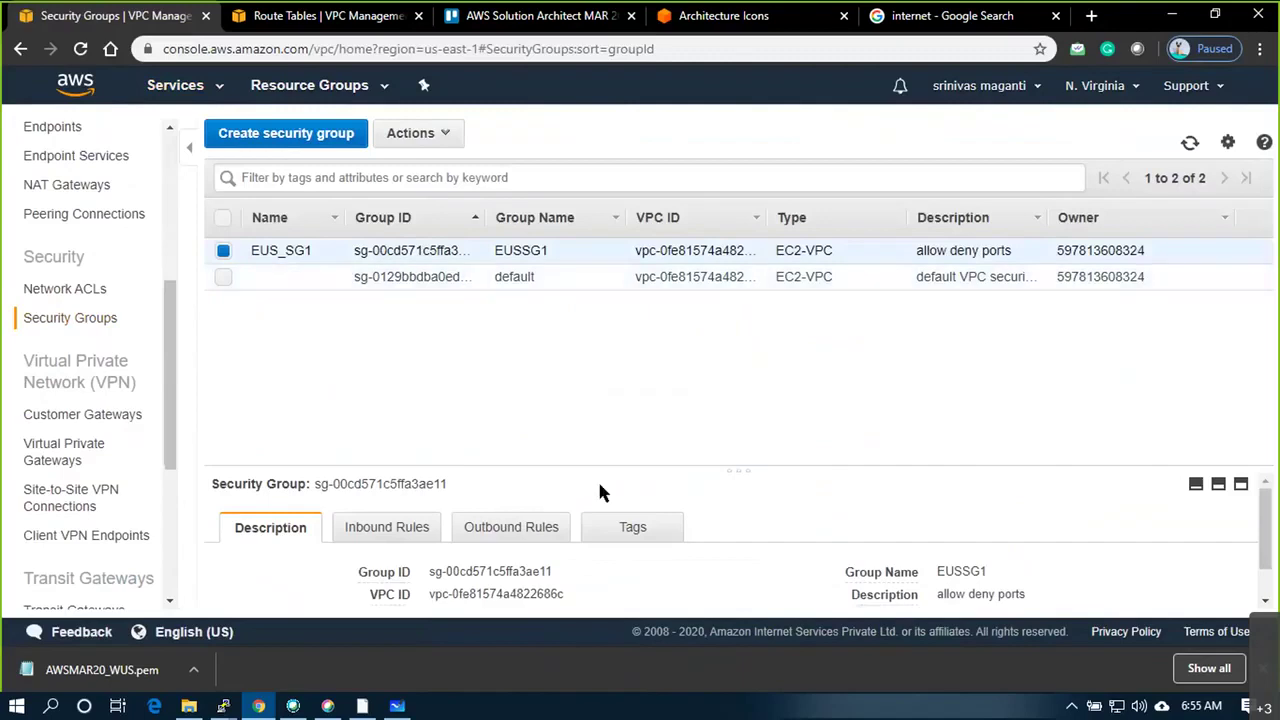
pyautogui.moveTo(749, 467); pyautogui.dragTo(767, 312)
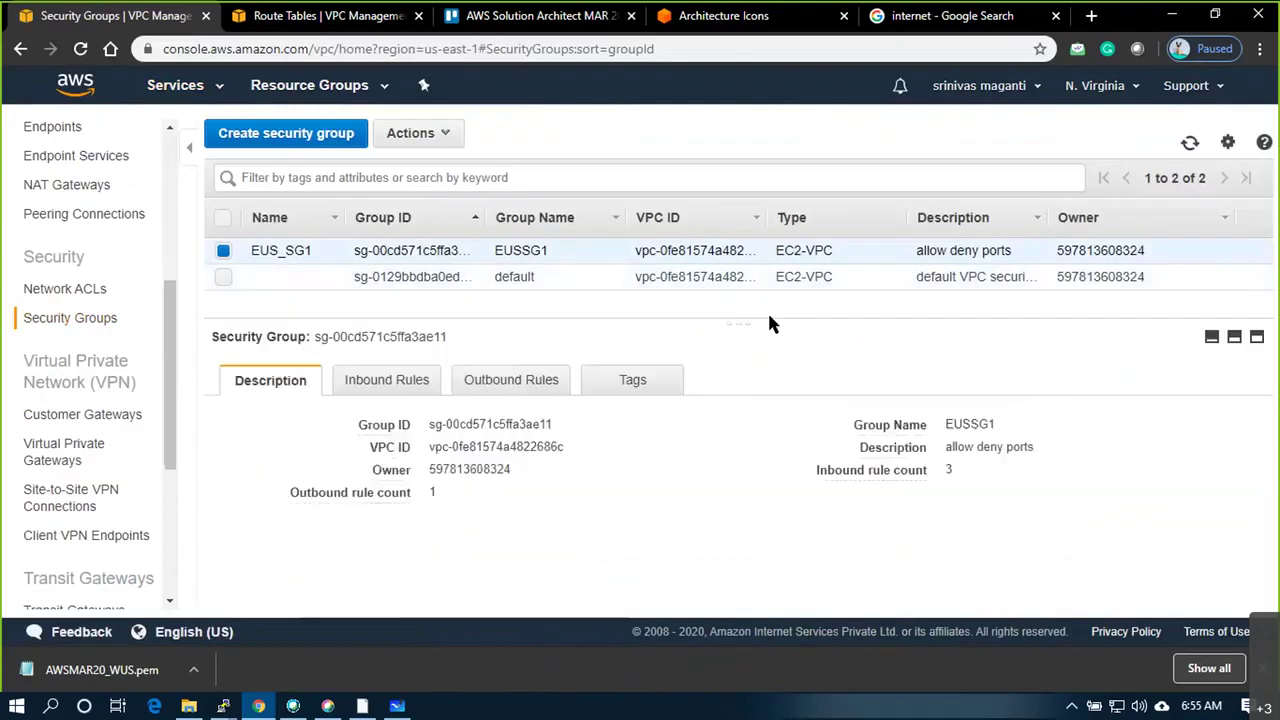
pyautogui.click(389, 378)
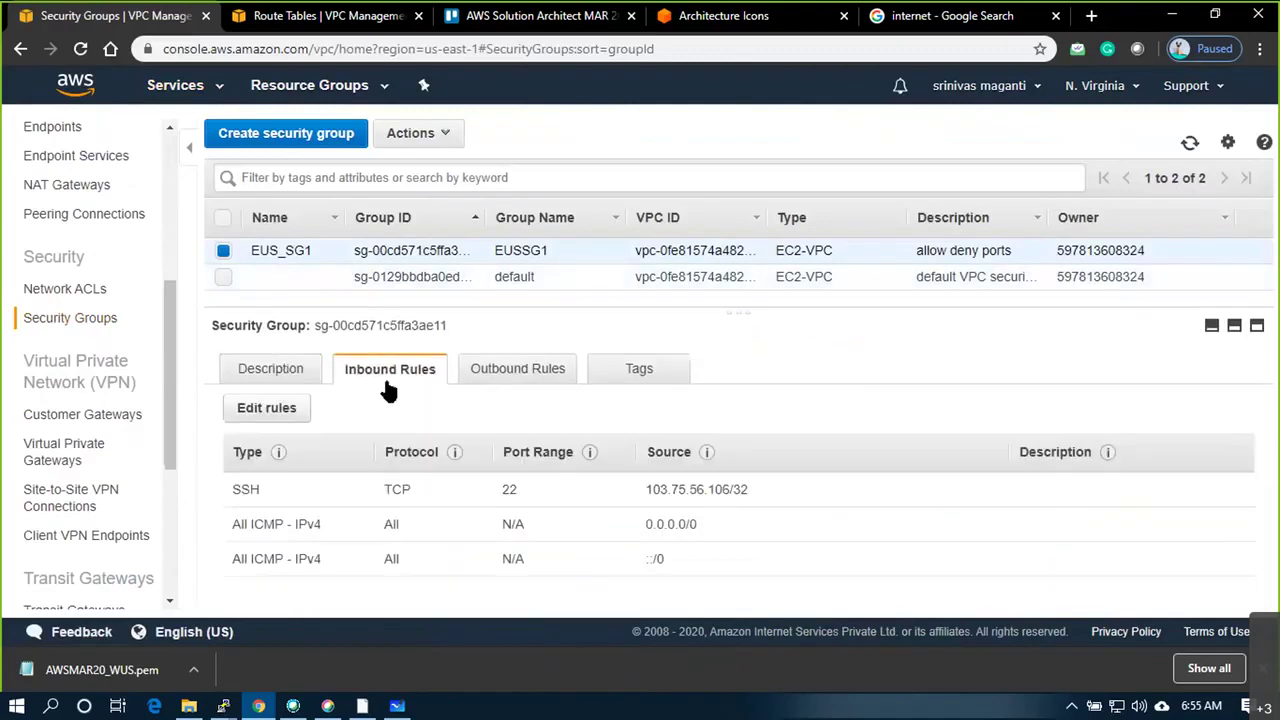
pyautogui.click(266, 410)
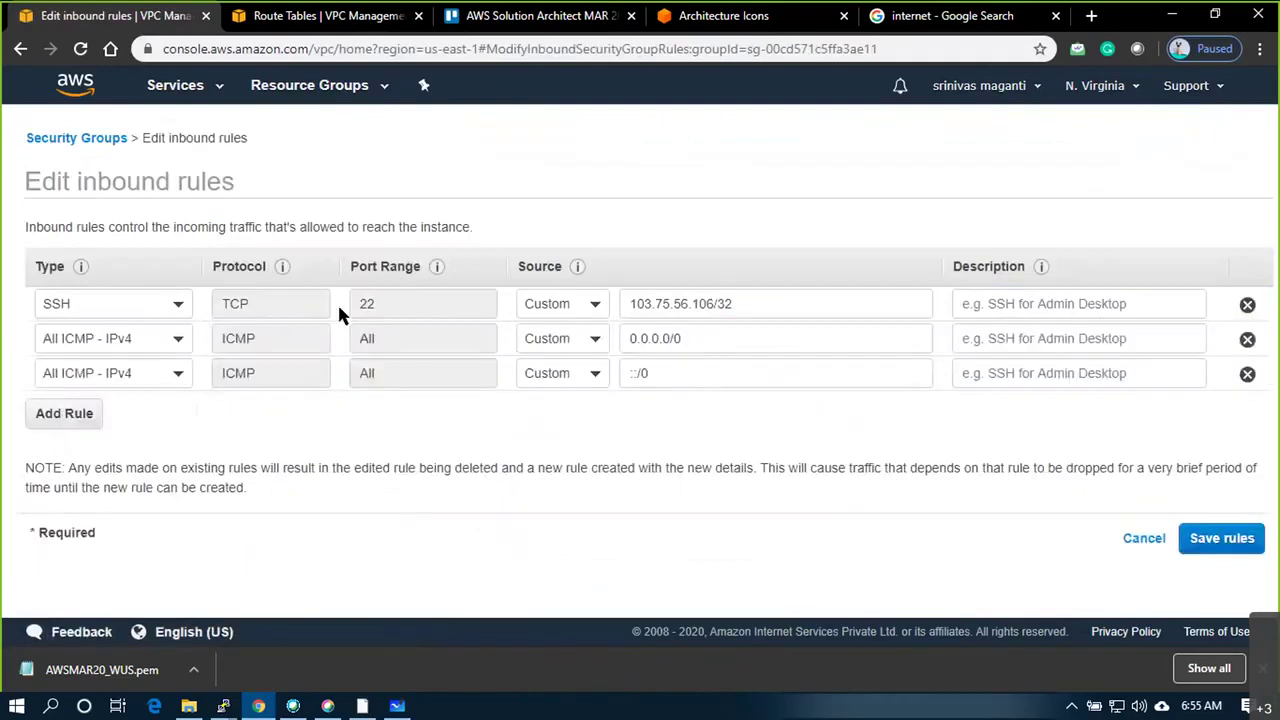
# Set the custom source of the inbound SSH rule to 192.168.0.0/16
pyautogui.moveTo(797, 306); pyautogui.dragTo(632, 297)
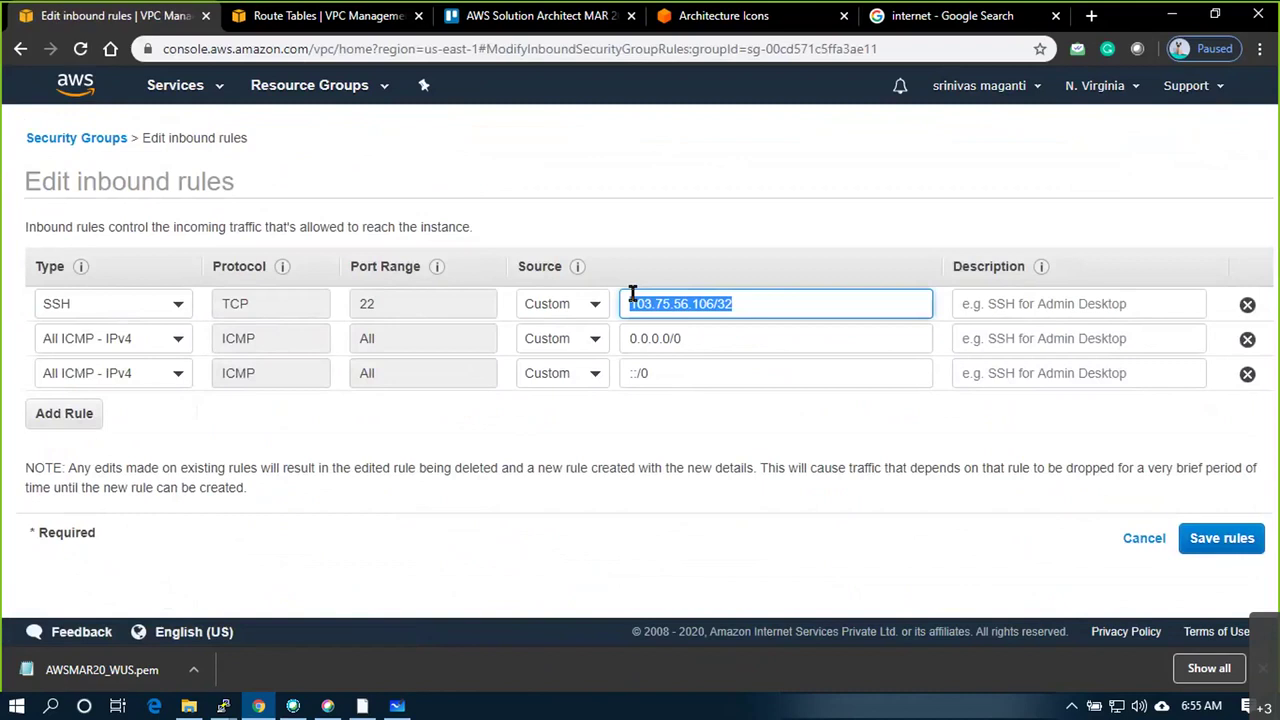
pyautogui.press('BackSpace')
pyautogui.click(604, 306)
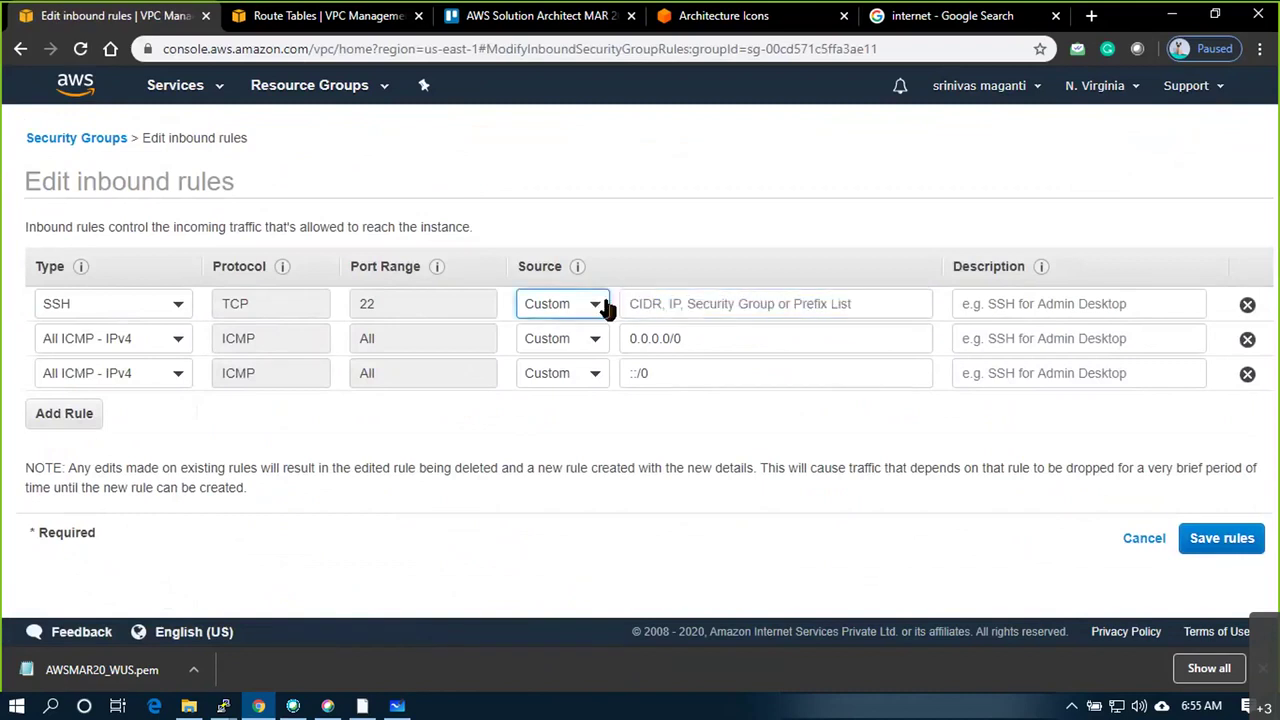
pyautogui.click(604, 306)
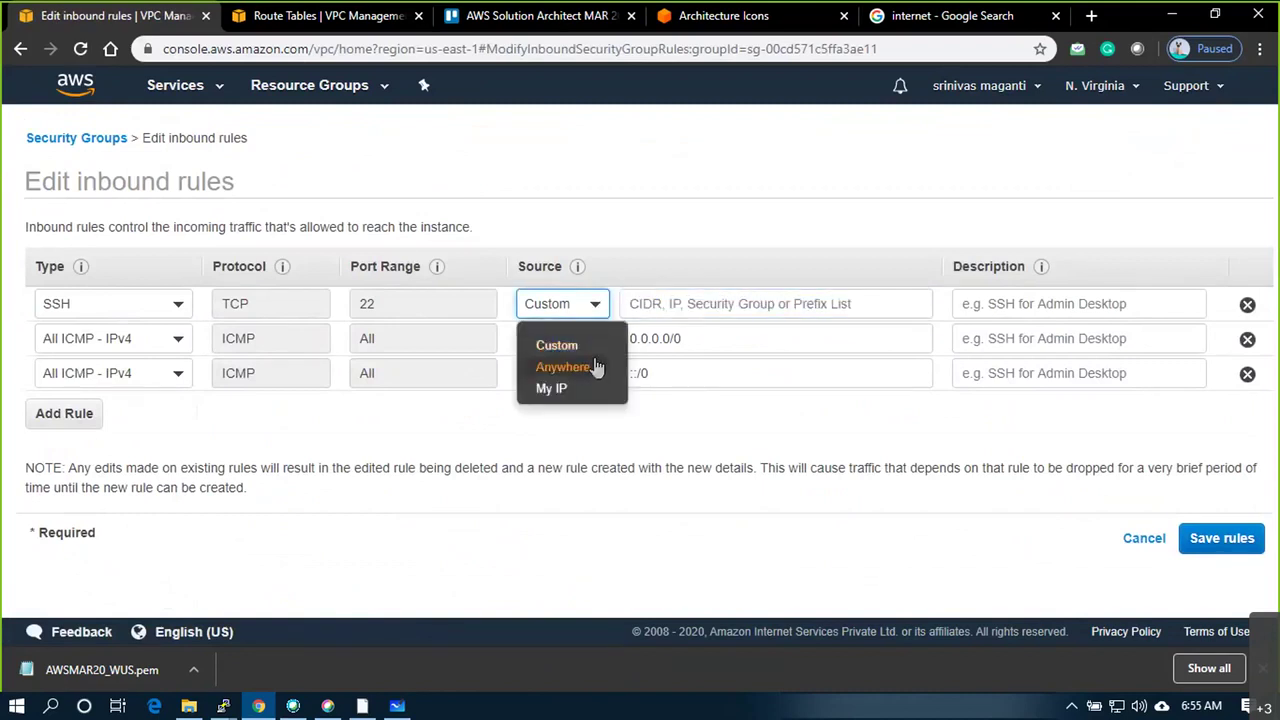
pyautogui.click(640, 306)
pyautogui.write('192.168.')
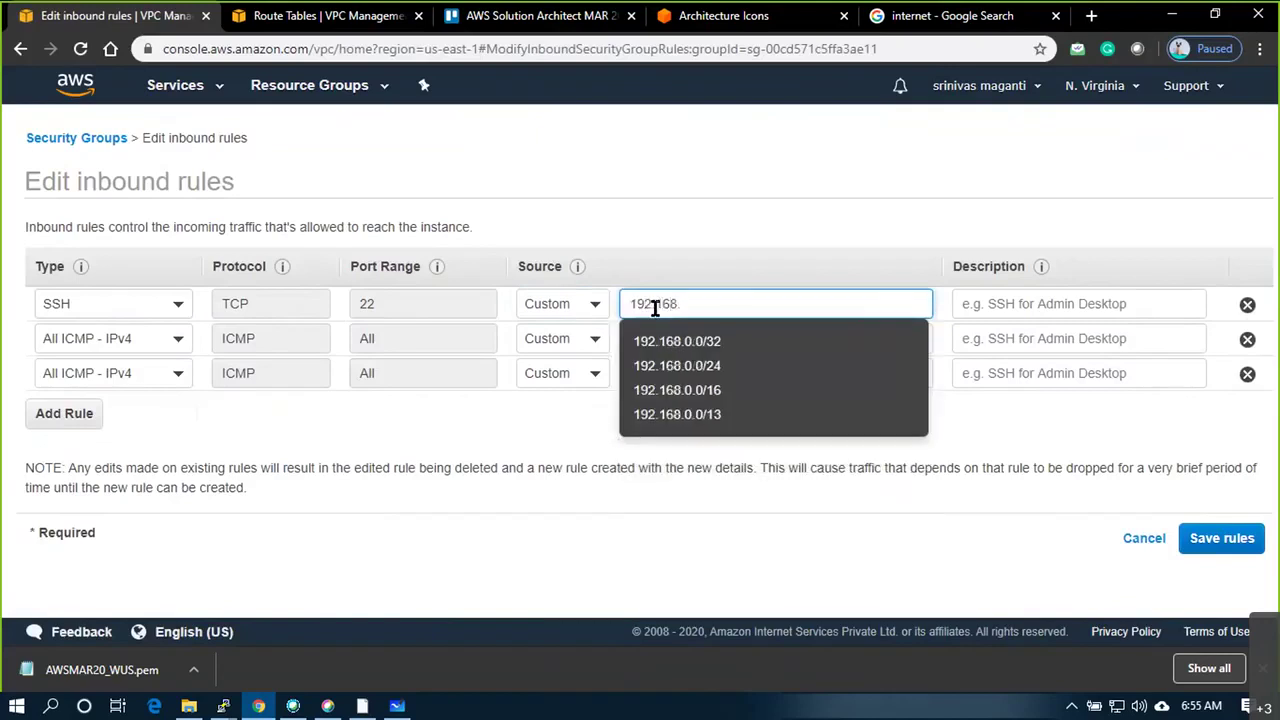
pyautogui.write('0.0/16')
# Describe the inbound SSH rule as "from MGMT Server only"
pyautogui.click(997, 311)
pyautogui.write('from MG')
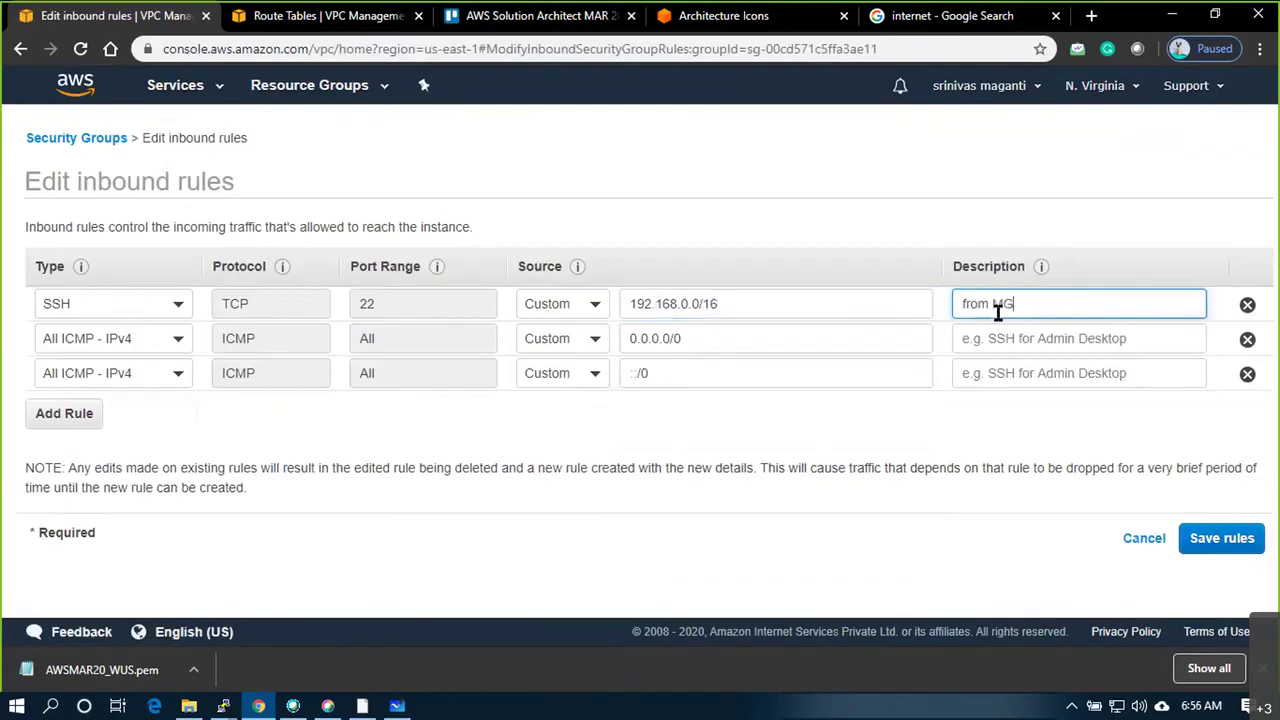
pyautogui.write('MT Server only')
# Compare the SSH source range with the management VPC on the whiteboard and save the inbound rules
pyautogui.click(735, 306)
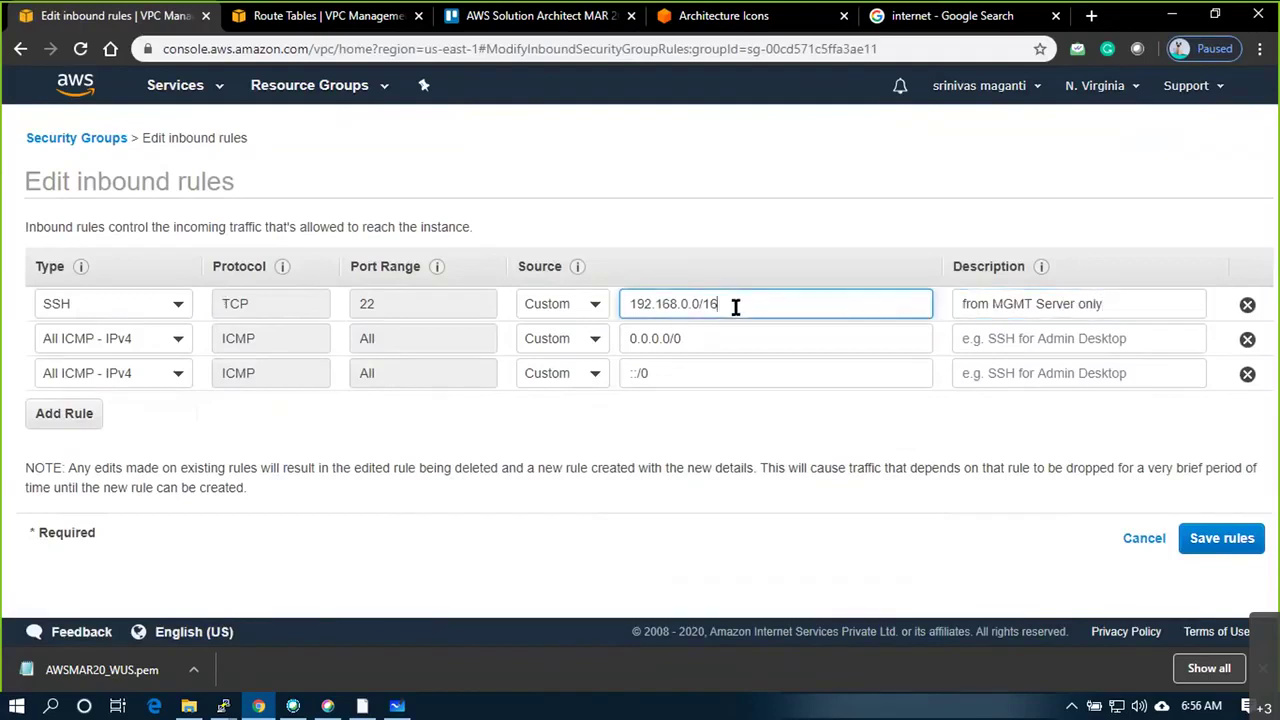
pyautogui.moveTo(735, 306); pyautogui.dragTo(634, 308)
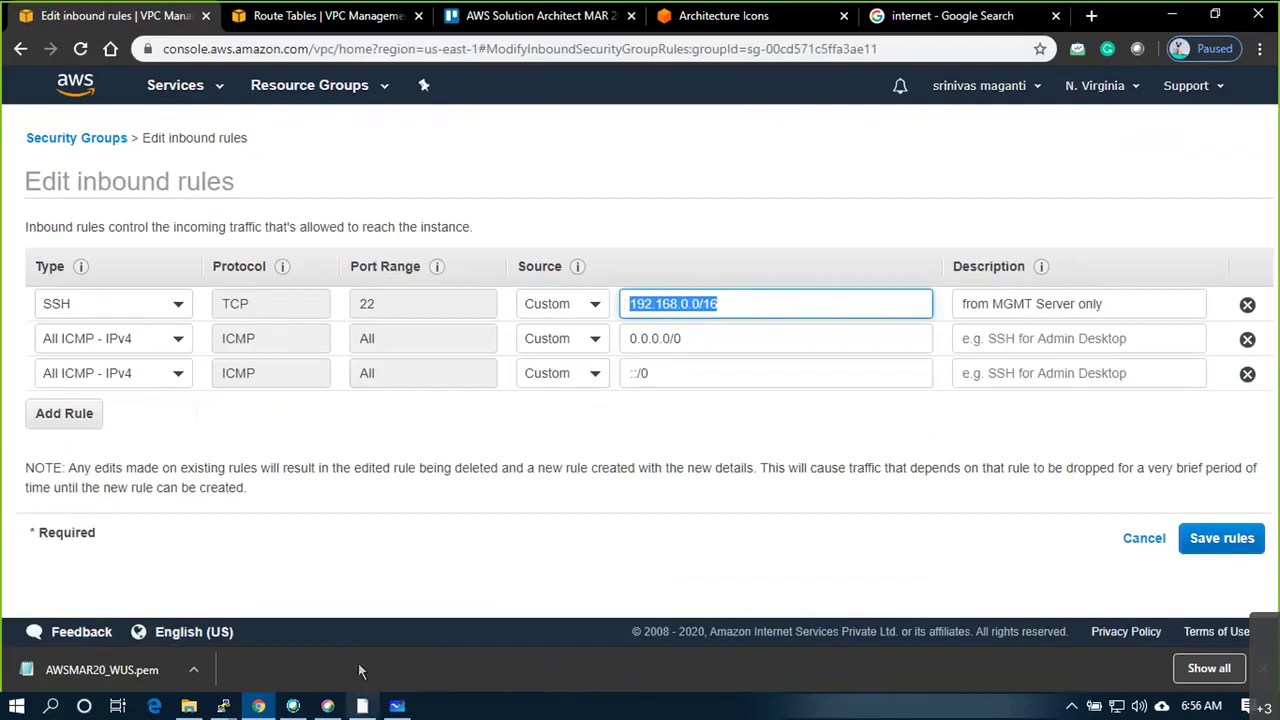
pyautogui.click(397, 707)
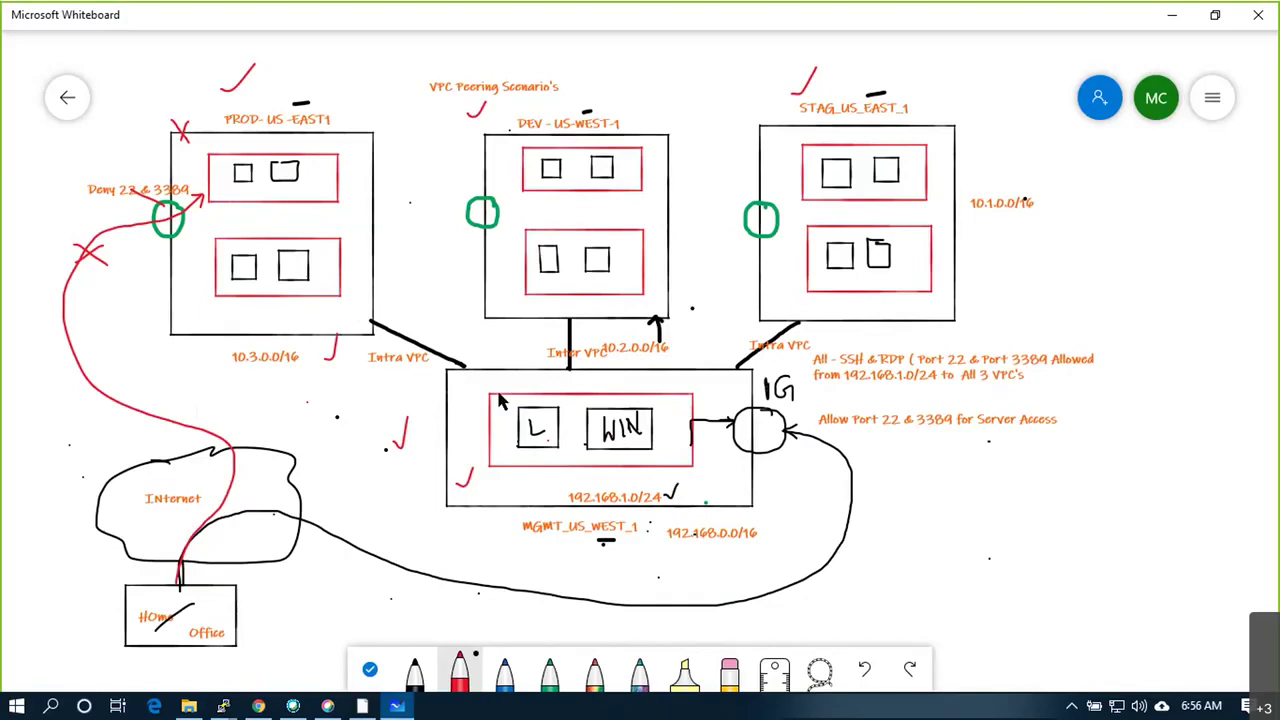
pyautogui.click(397, 707)
pyautogui.click(1223, 537)
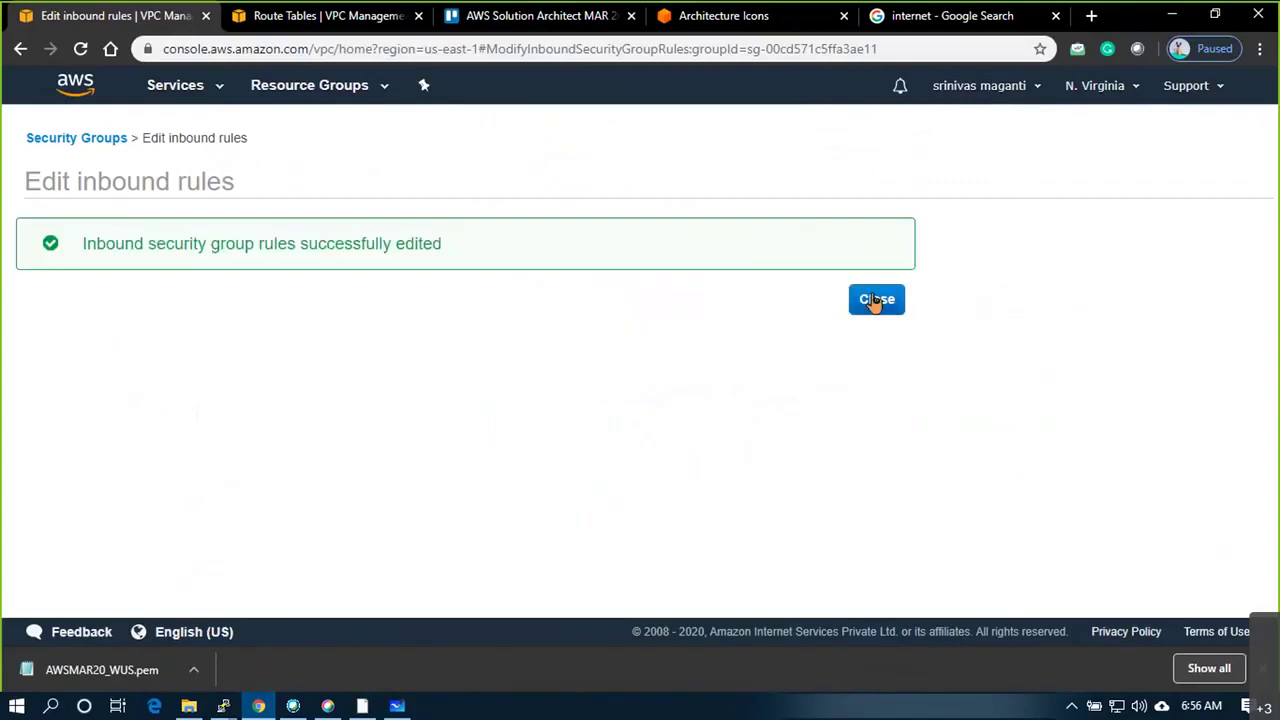
pyautogui.click(876, 300)
pyautogui.click(240, 705)
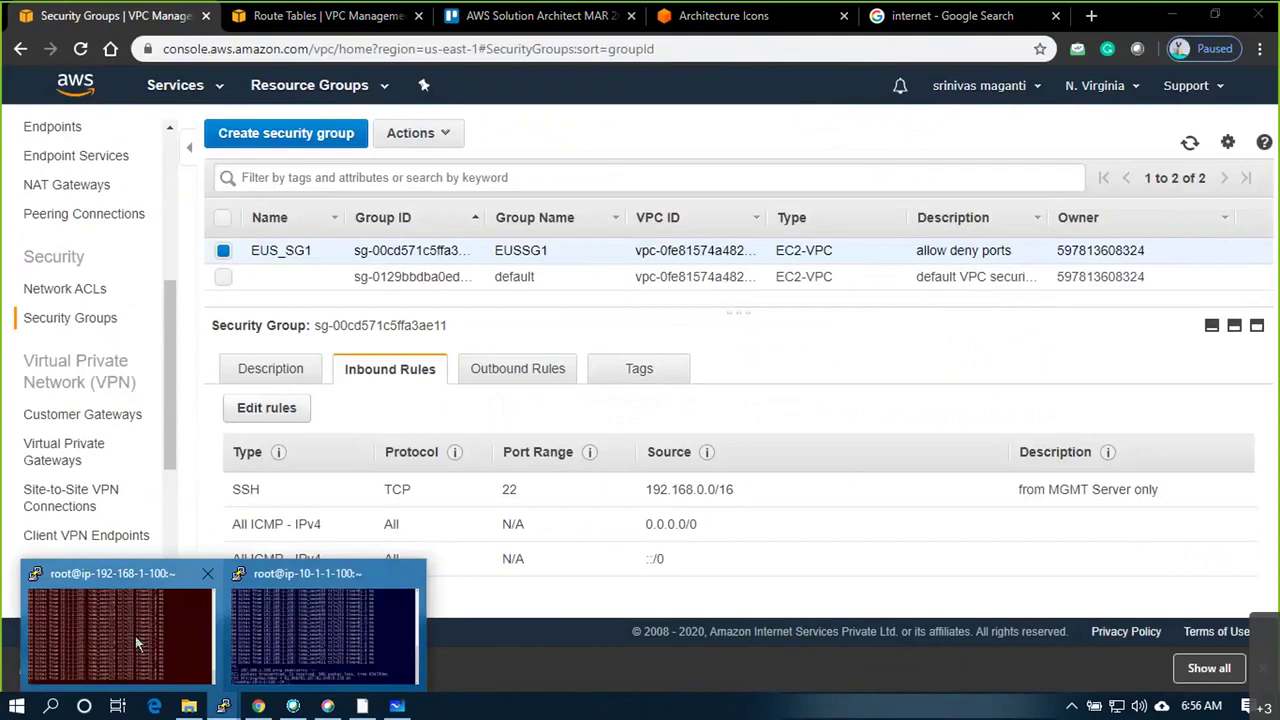
pyautogui.click(110, 630)
pyautogui.hotkey('ctrl', 'c')
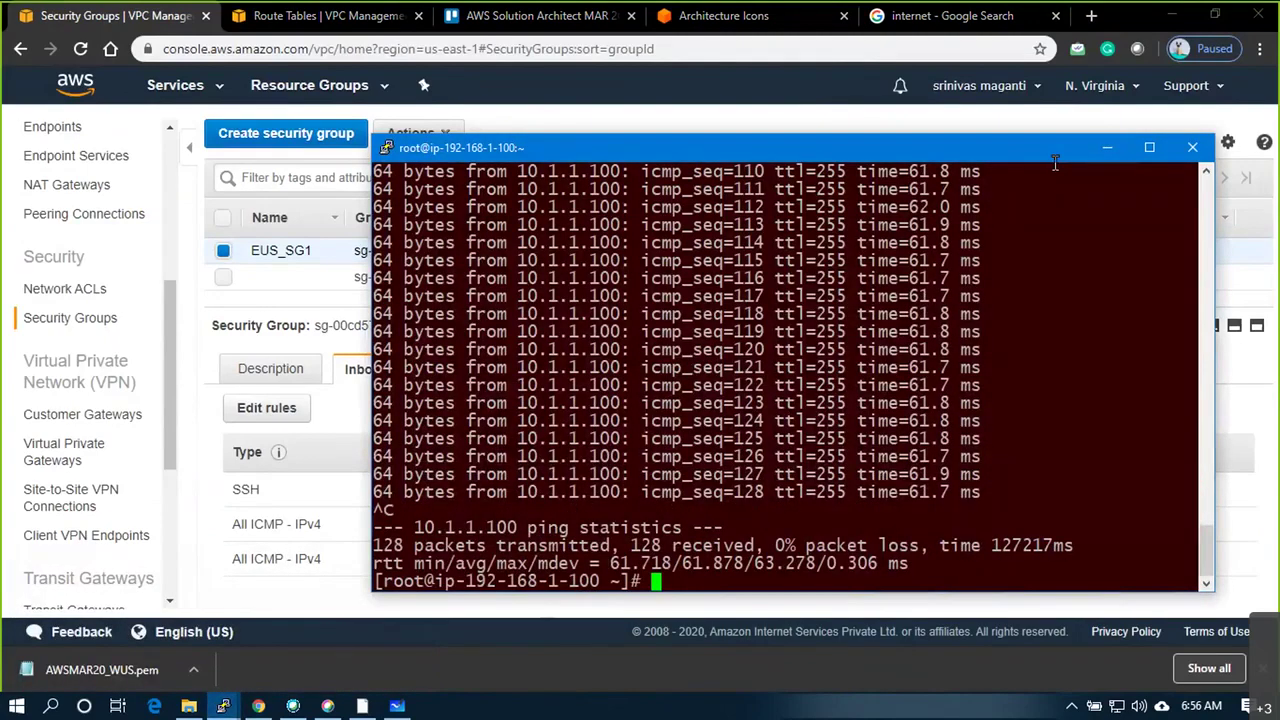
# Minimize all windows, bring up the ip-10-1-1-100 terminal session maximized and add several blank prompt lines
pyautogui.press('super+d')
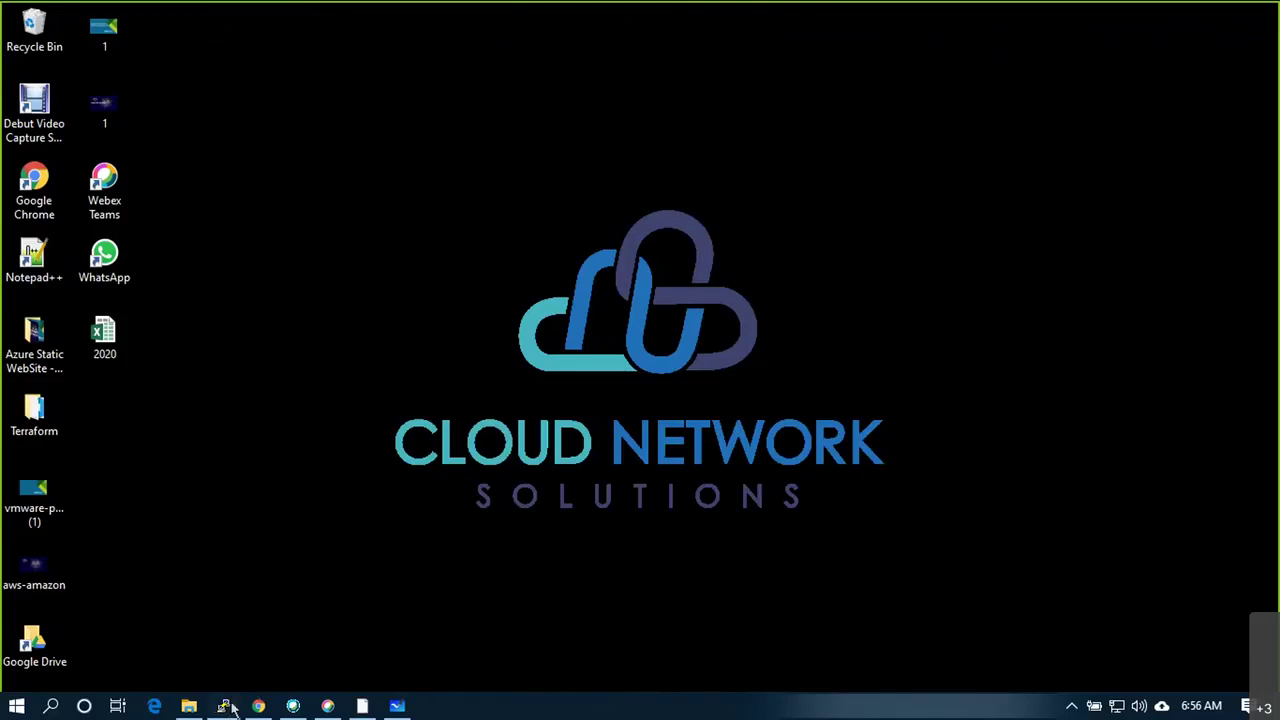
pyautogui.moveTo(229, 706)
pyautogui.click(308, 655)
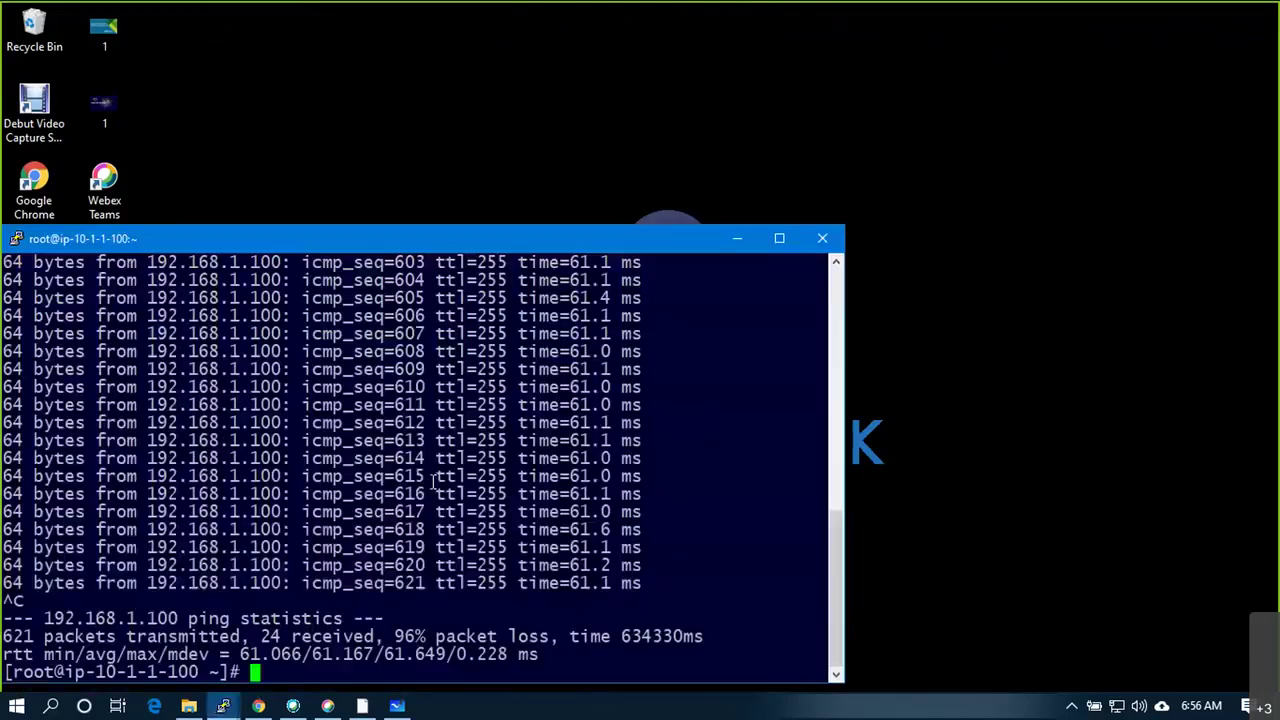
pyautogui.doubleClick(450, 240)
pyautogui.press('Return')
pyautogui.press('Return')
pyautogui.press('Return')
pyautogui.press('Return')
pyautogui.press('Return')
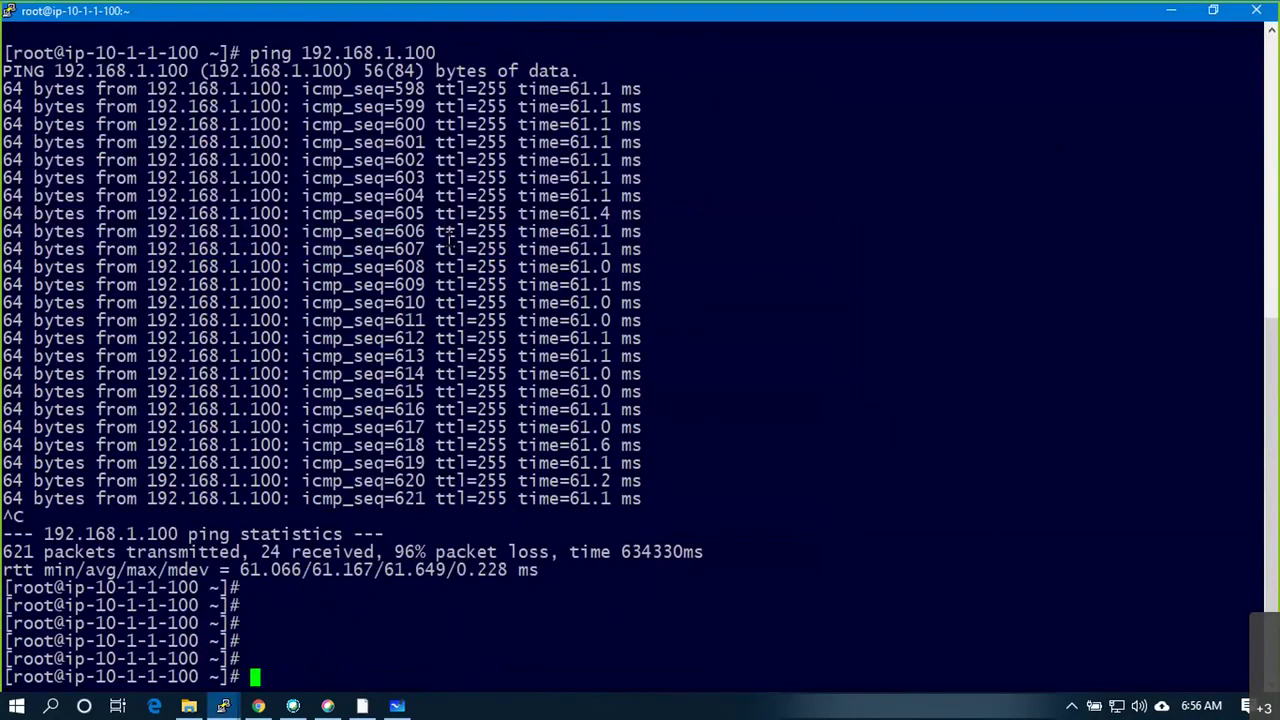
pyautogui.hotkey('alt', 'Tab')
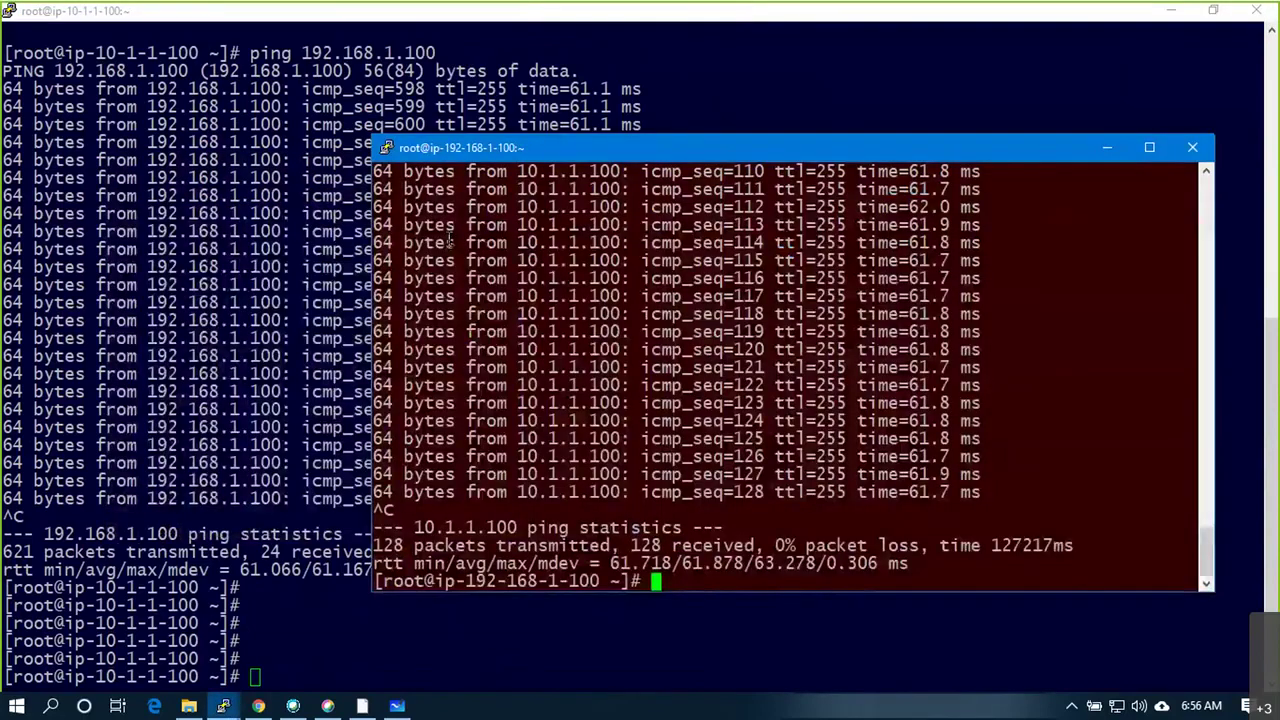
pyautogui.hotkey('ctrl', 'c')
pyautogui.hotkey('ctrl', 'c')
pyautogui.press('Return')
pyautogui.press('Return')
pyautogui.press('Return')
pyautogui.press('Return')
pyautogui.press('Return')
pyautogui.press('Return')
pyautogui.press('Return')
pyautogui.press('Return')
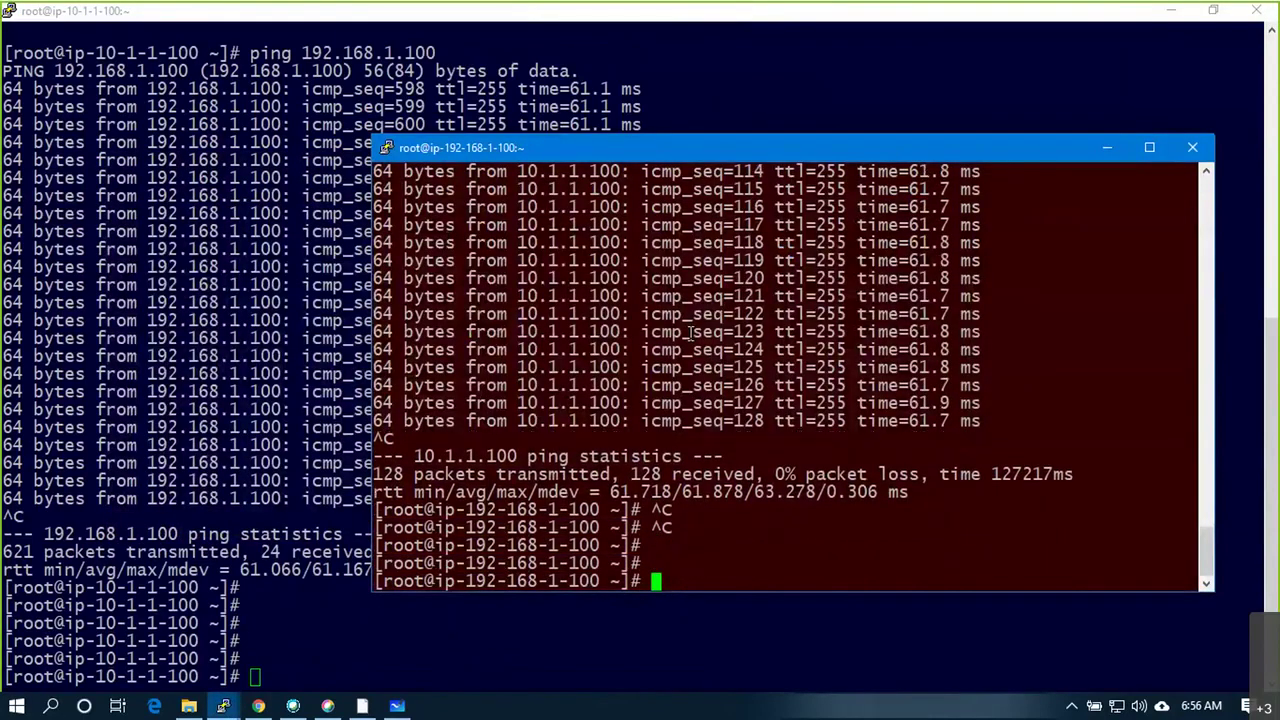
pyautogui.write('this is ')
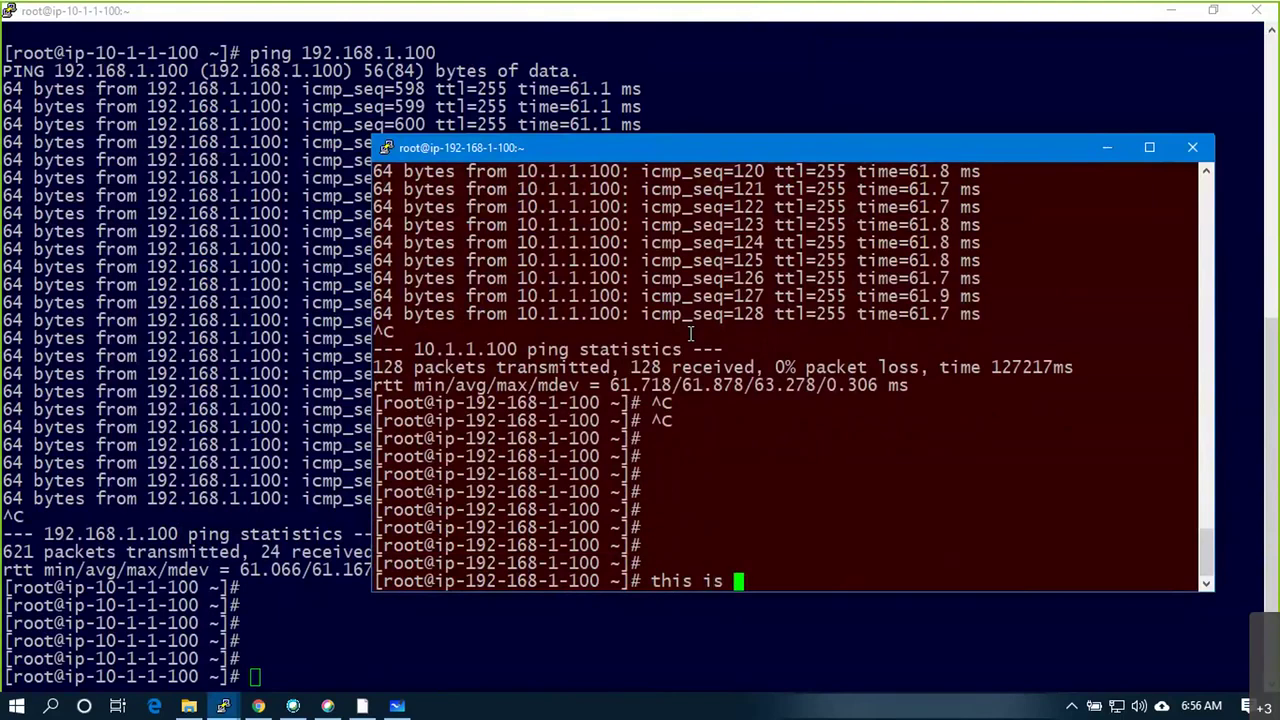
pyautogui.write('JUMP')
pyautogui.moveTo(1190, 581); pyautogui.dragTo(386, 565)
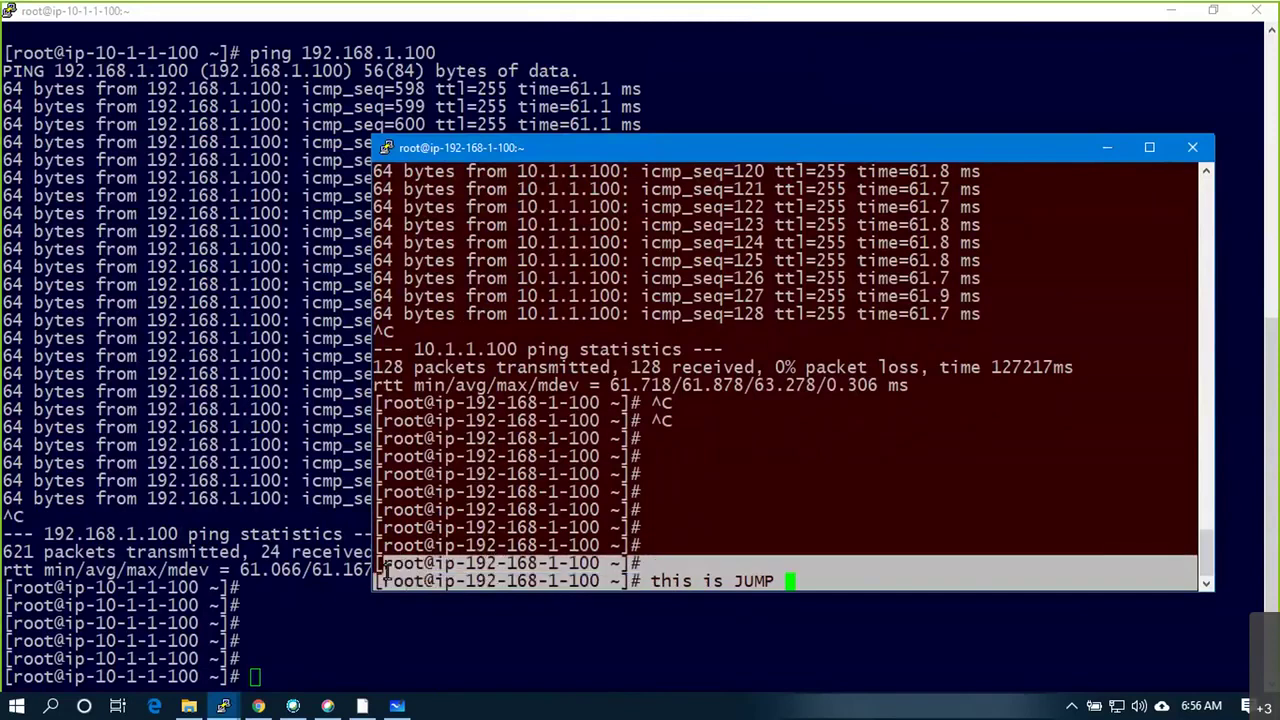
# Return to the ip-10-1-1-100 terminal and close its PuTTY session
pyautogui.click(325, 600)
pyautogui.tripleClick(130, 641)
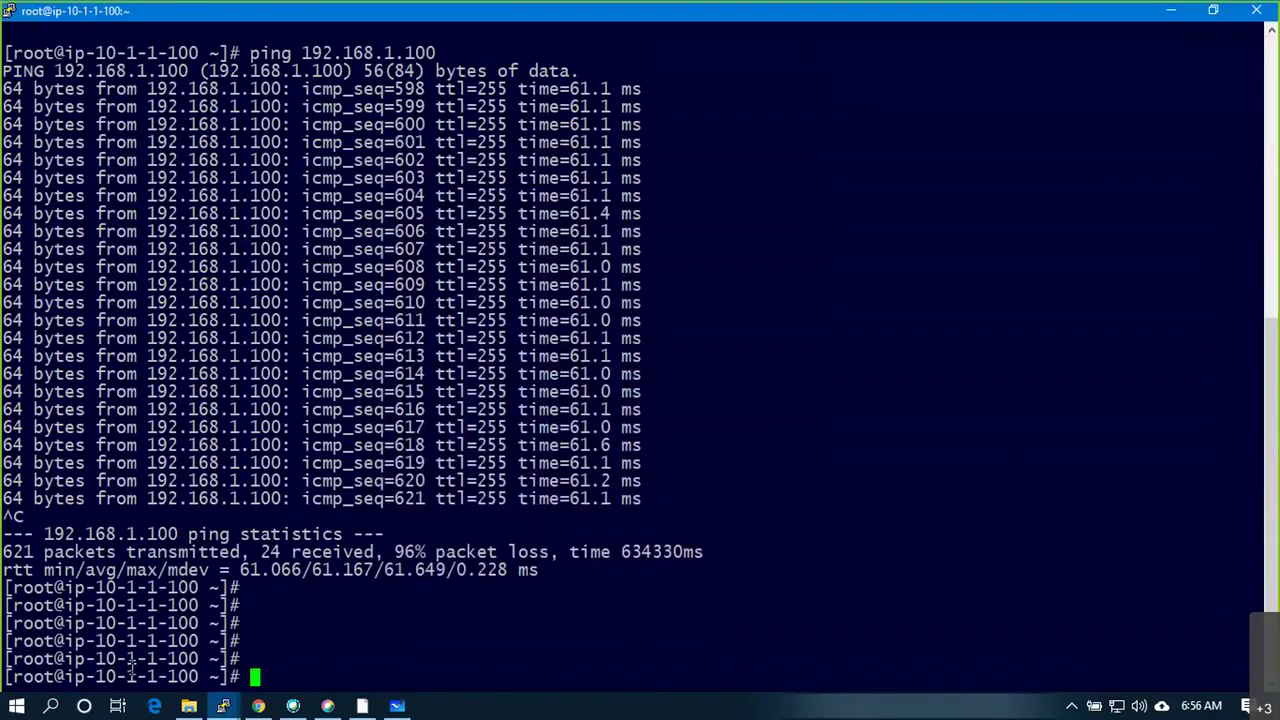
pyautogui.doubleClick(130, 676)
pyautogui.click(302, 662)
pyautogui.click(1256, 10)
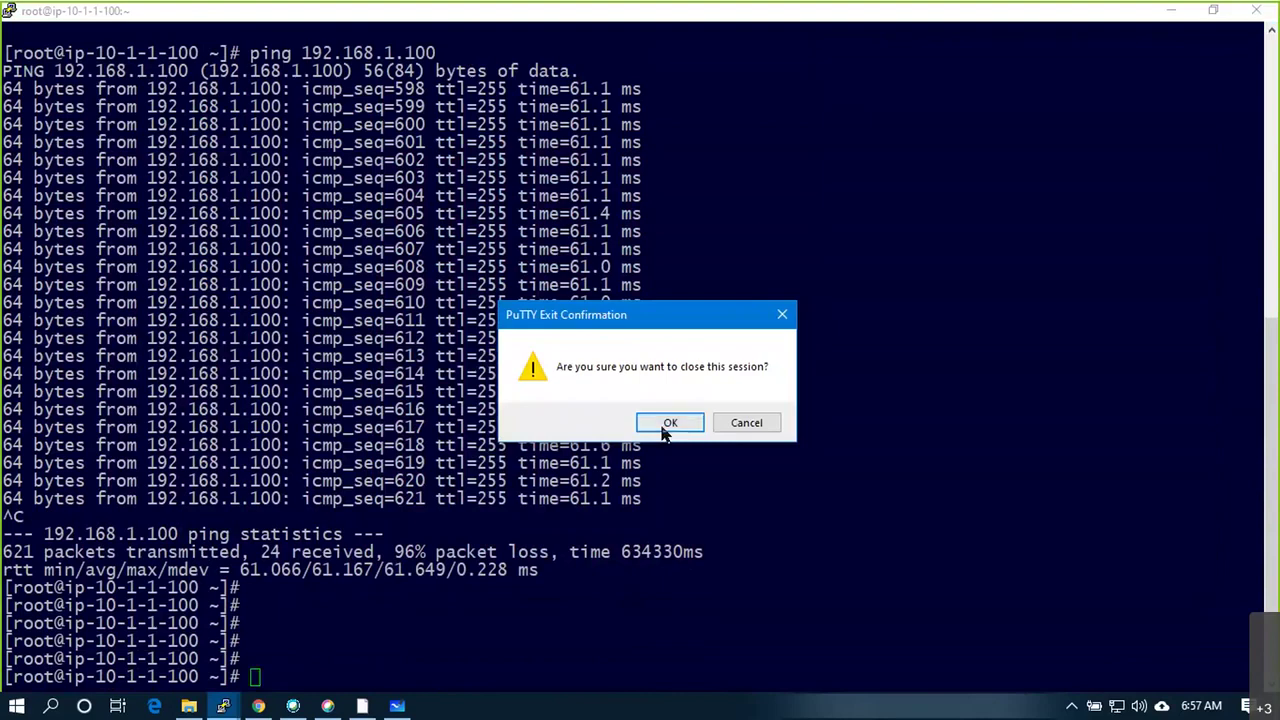
pyautogui.click(667, 424)
# Start a new PuTTY session configuration and enter ec2-user@ as the beginning of the host name
pyautogui.click(225, 706)
pyautogui.click(225, 706)
pyautogui.click(225, 706)
pyautogui.rightClick(224, 706)
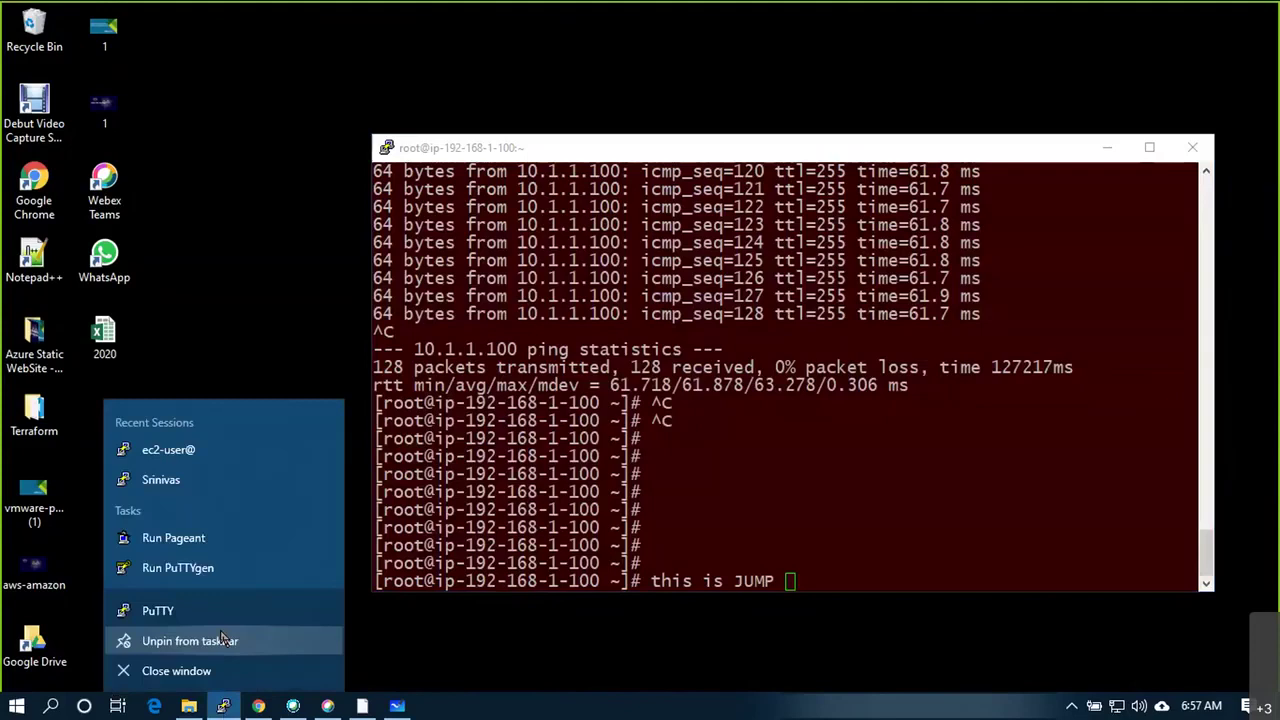
pyautogui.click(219, 613)
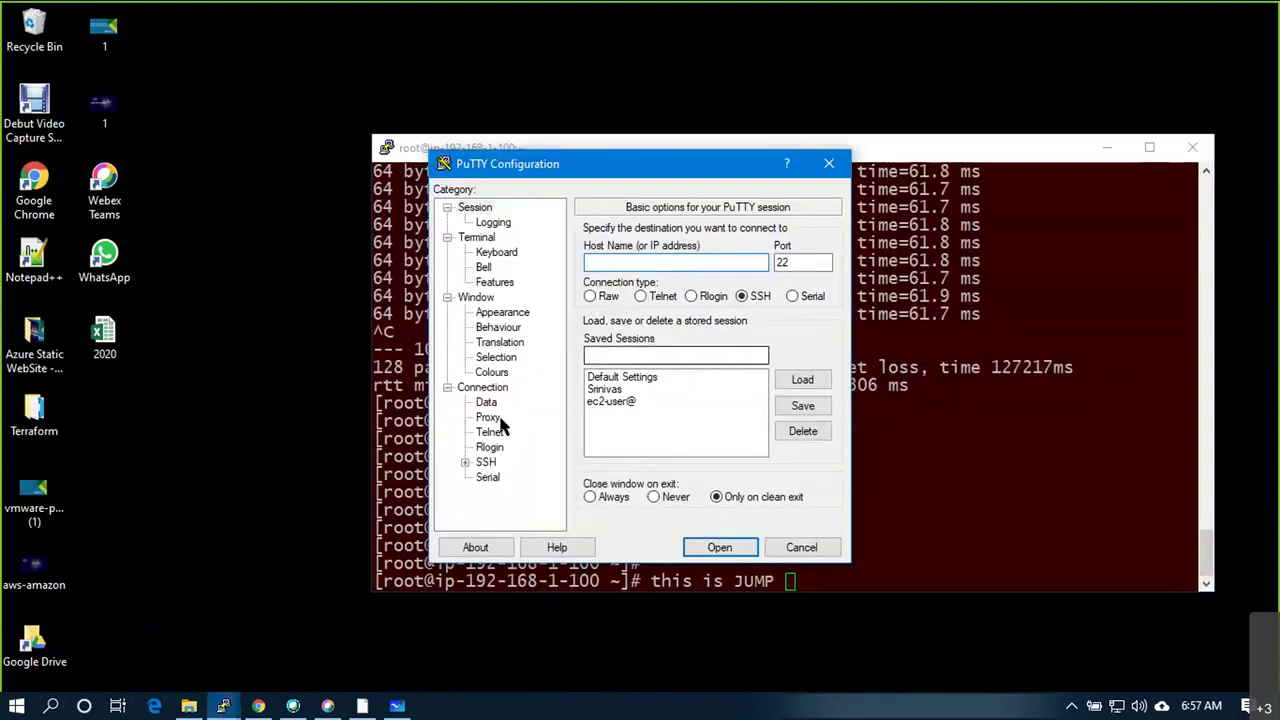
pyautogui.click(486, 462)
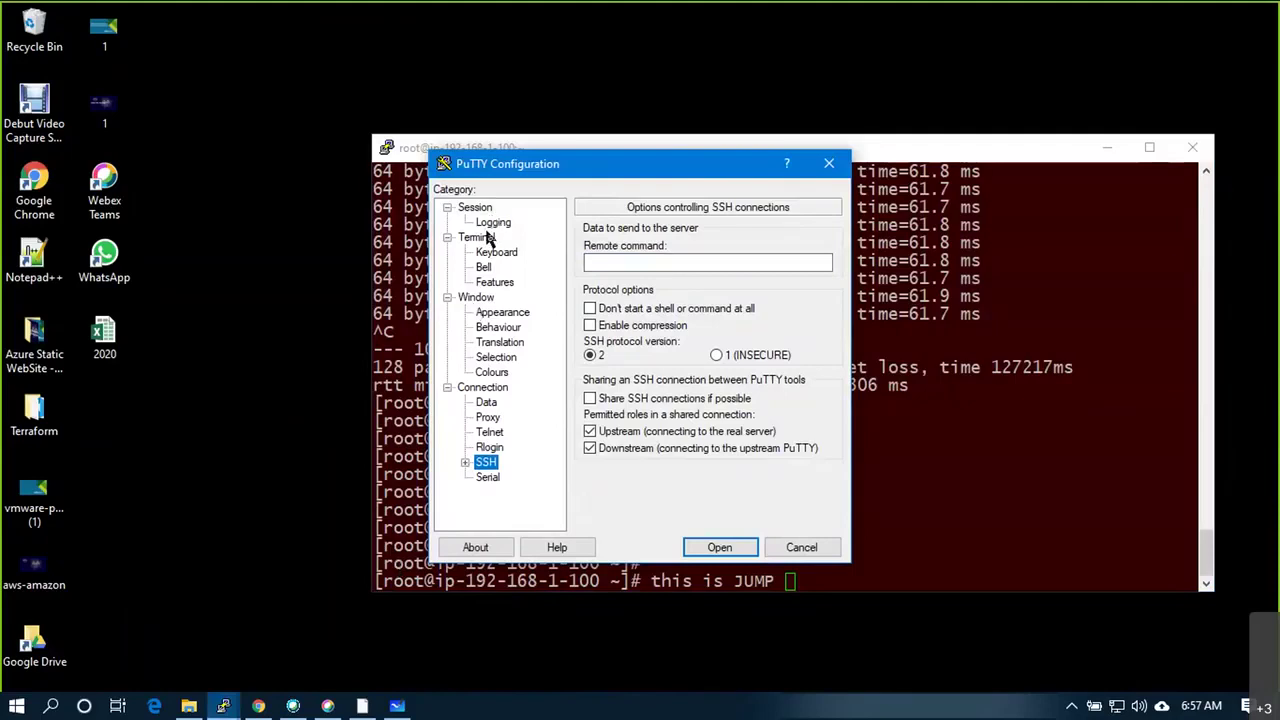
pyautogui.click(491, 222)
pyautogui.click(487, 208)
pyautogui.click(603, 261)
pyautogui.write('ec2-user@')
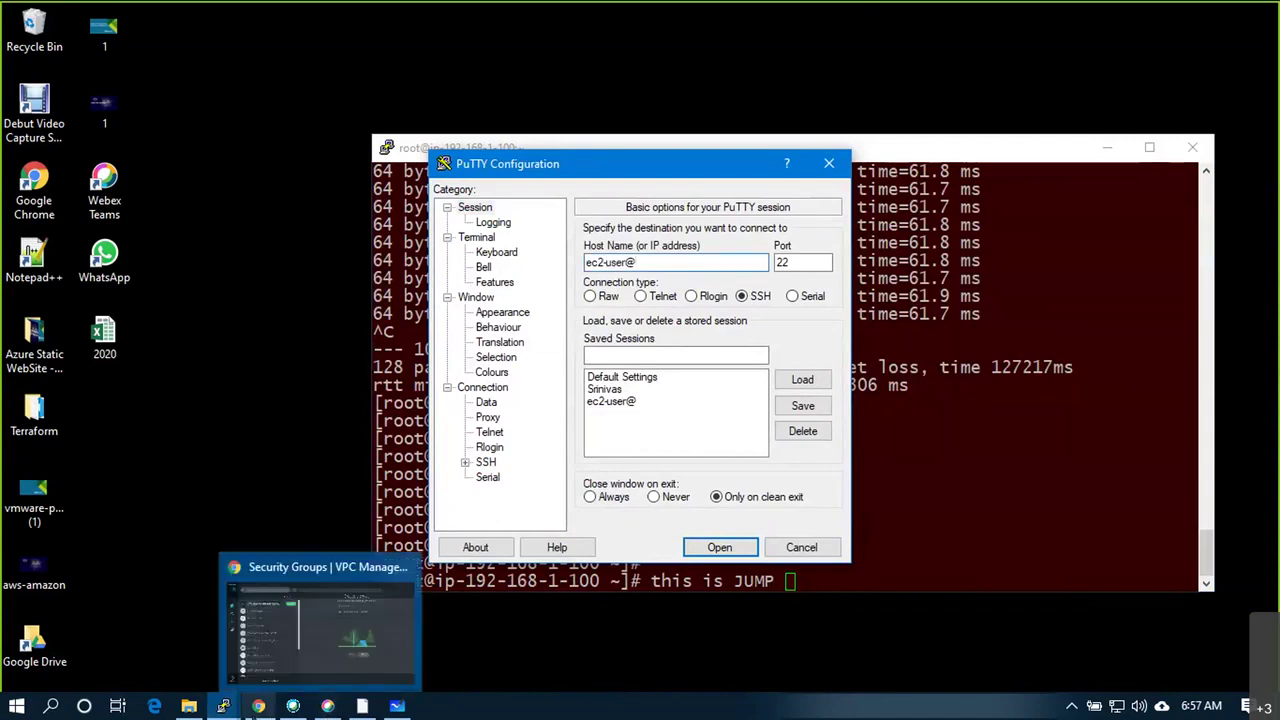
# Copy the running N. Virginia instance's public DNS, ec2-34-207-110-151.compute-1.amazonaws.com, from the EC2 console and append it to PuTTY's host name
pyautogui.click(258, 706)
pyautogui.click(175, 85)
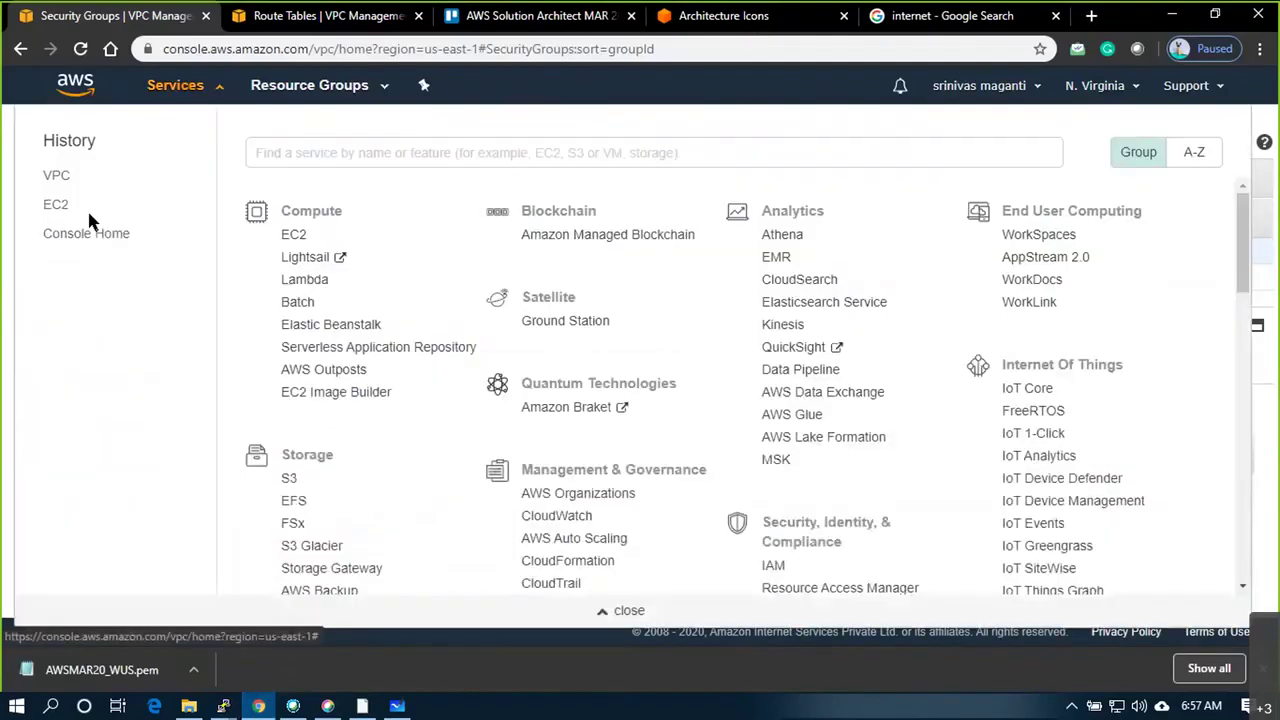
pyautogui.click(87, 206)
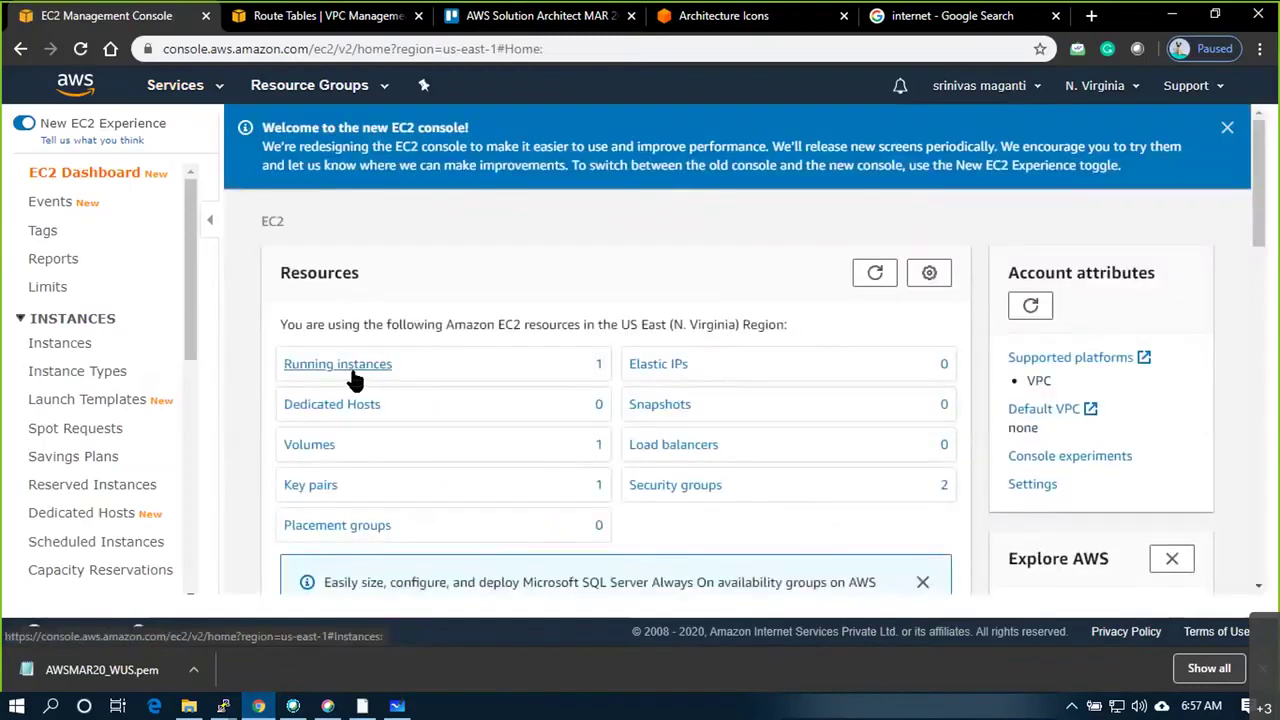
pyautogui.click(351, 366)
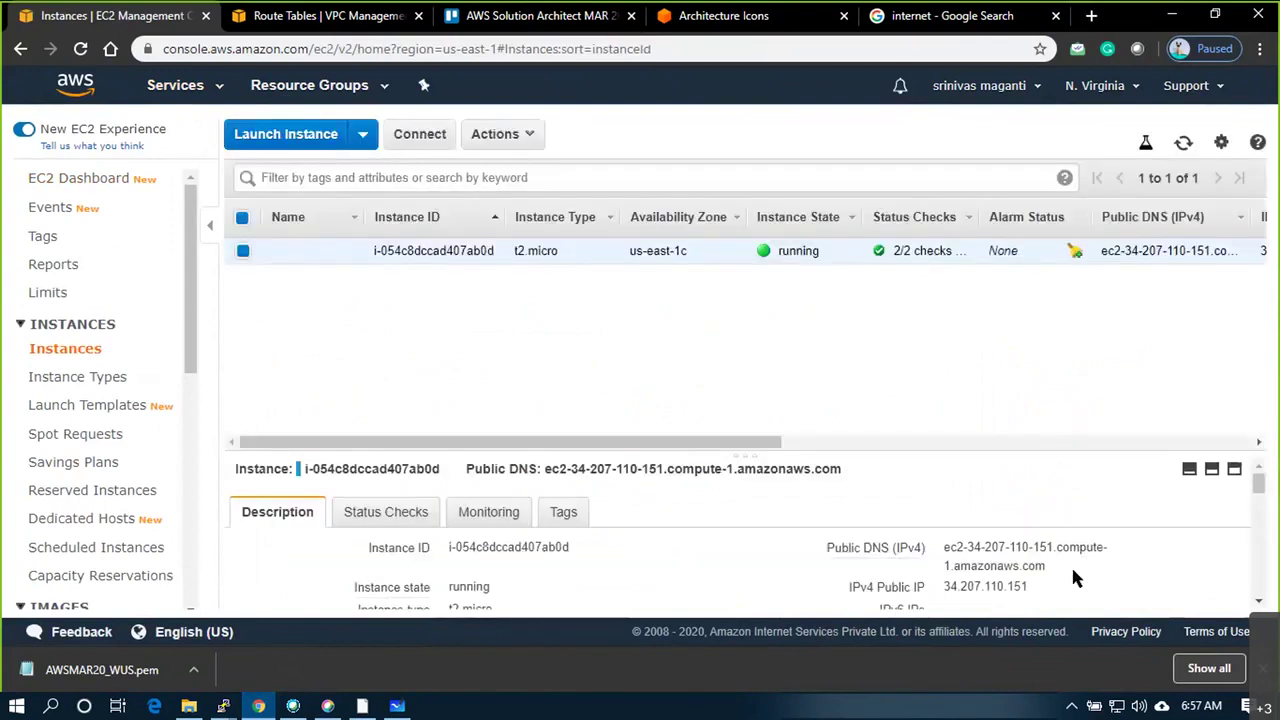
pyautogui.click(1060, 567)
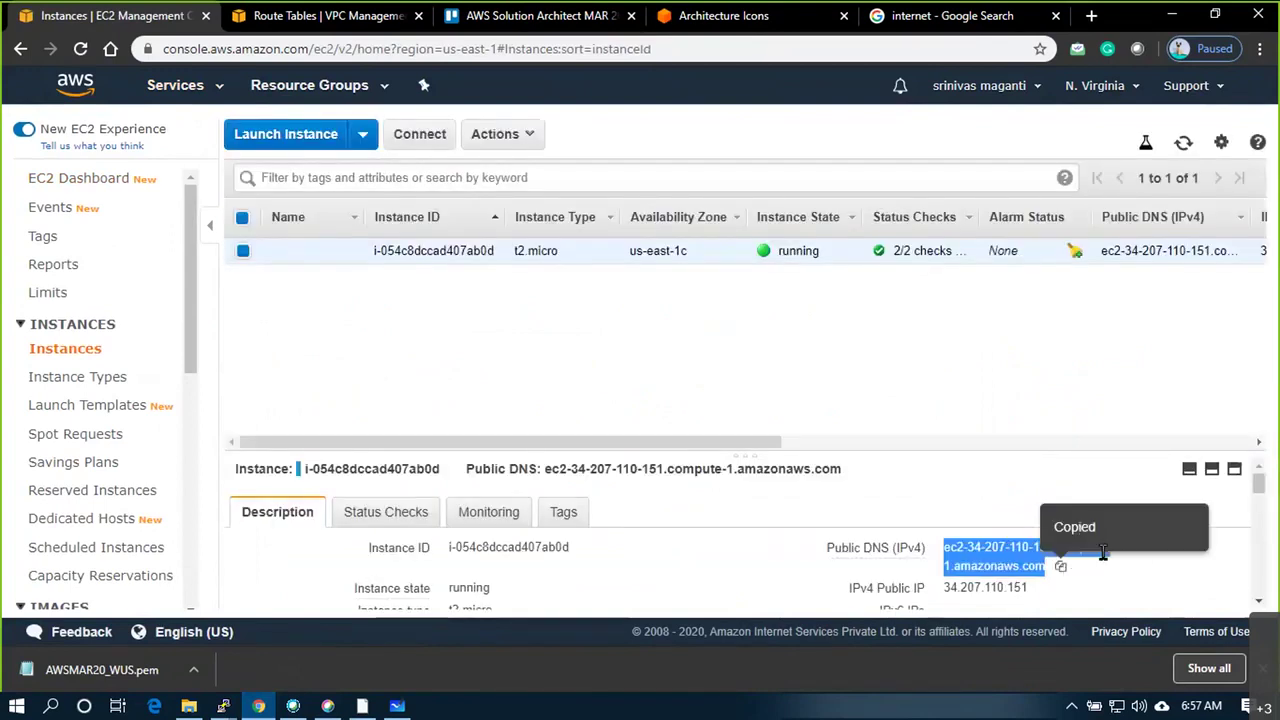
pyautogui.hotkey('alt', 'Tab')
pyautogui.hotkey('ctrl', 'v')
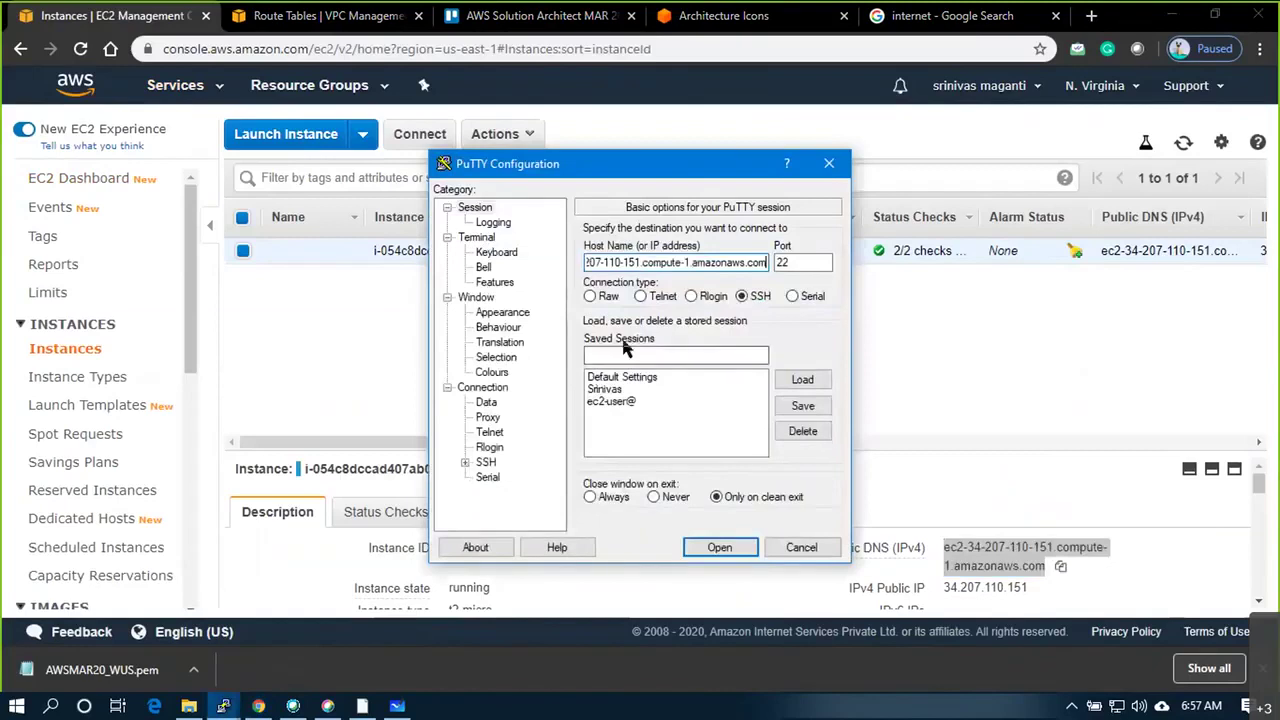
# Choose awsmar20_eus from the AWS Keys folder as the private key file for SSH authentication
pyautogui.click(486, 462)
pyautogui.click(503, 447)
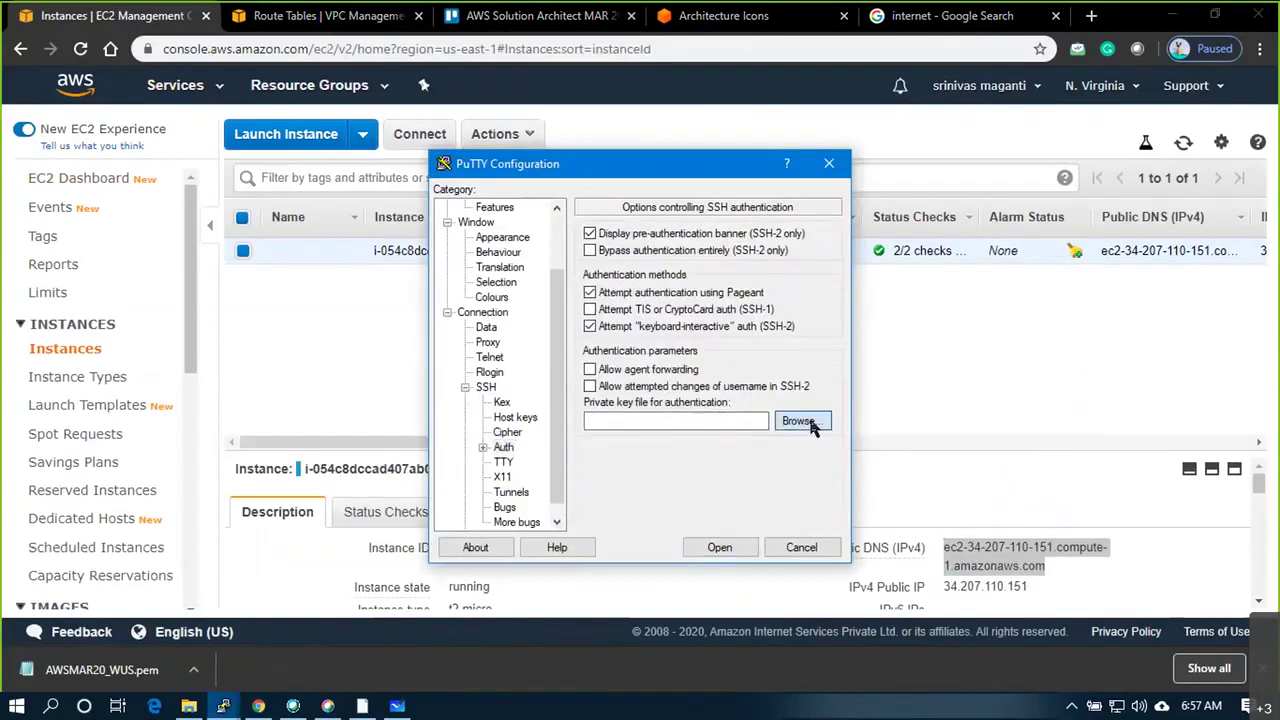
pyautogui.click(780, 422)
pyautogui.doubleClick(657, 315)
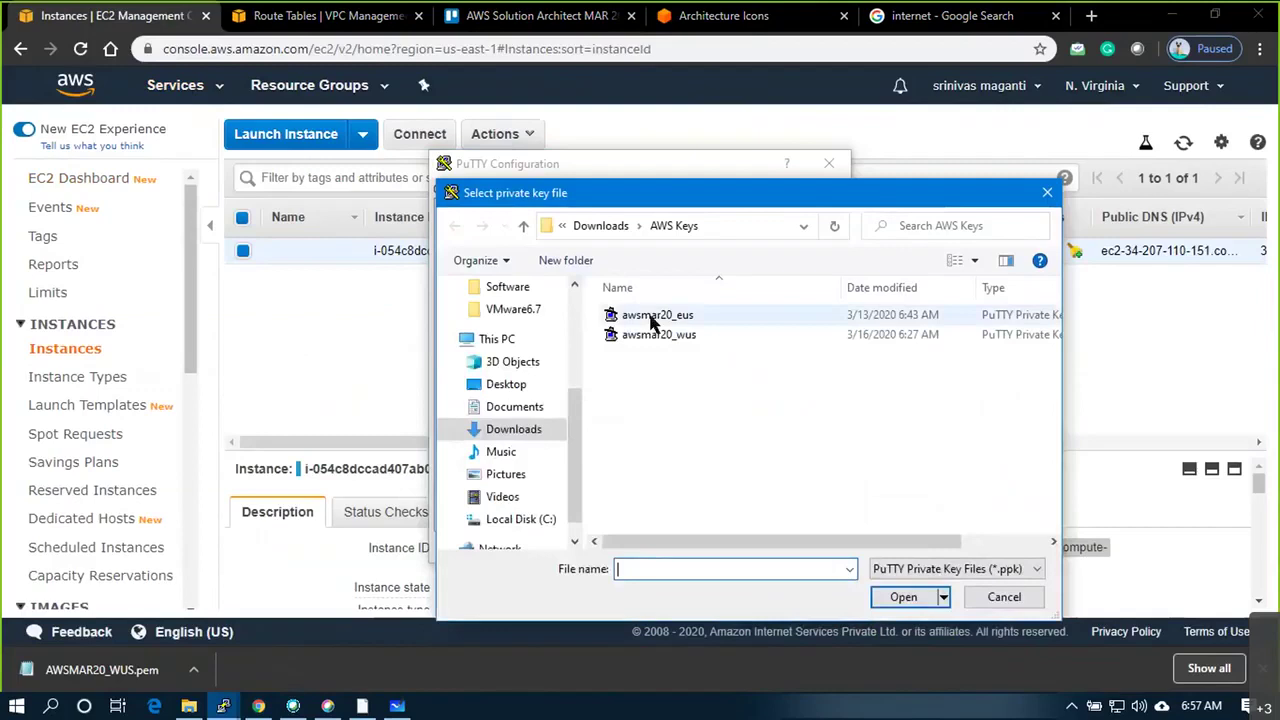
# Open the PuTTY connection to the N. Virginia instance and mark a red X on the whiteboard's red access path just above the Internet cloud
pyautogui.click(718, 548)
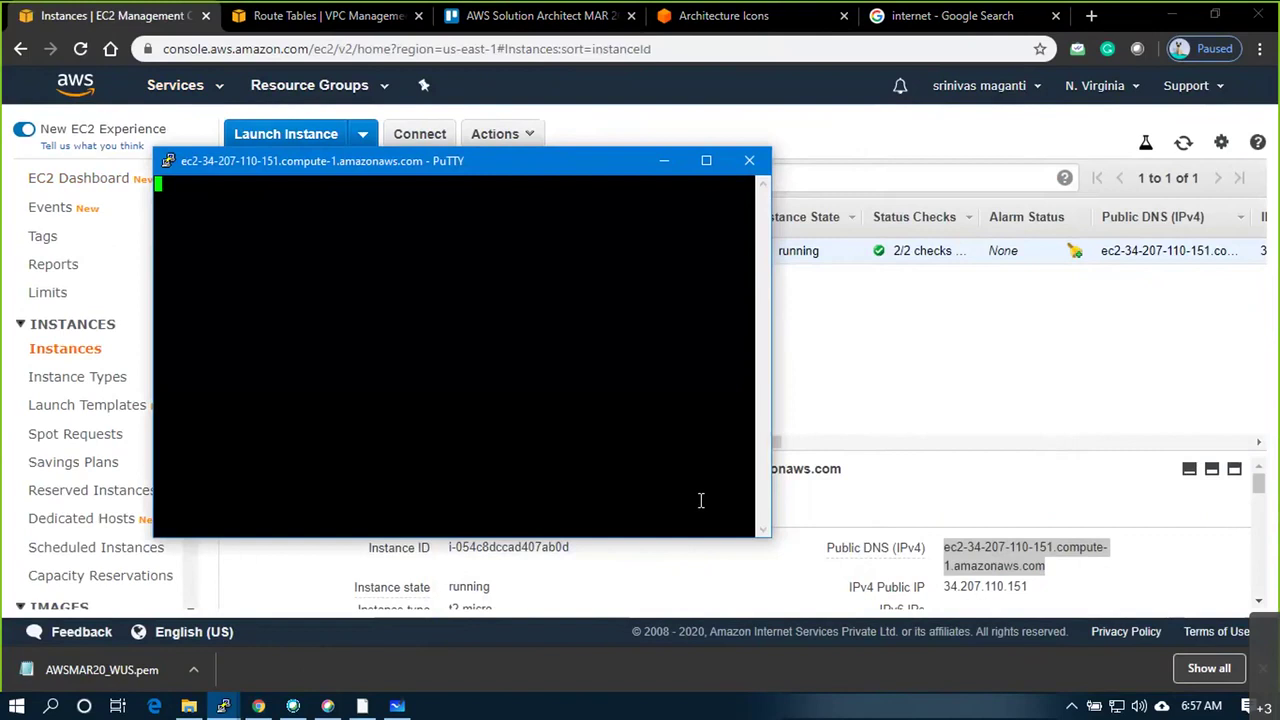
pyautogui.hotkey('alt', 'Tab')
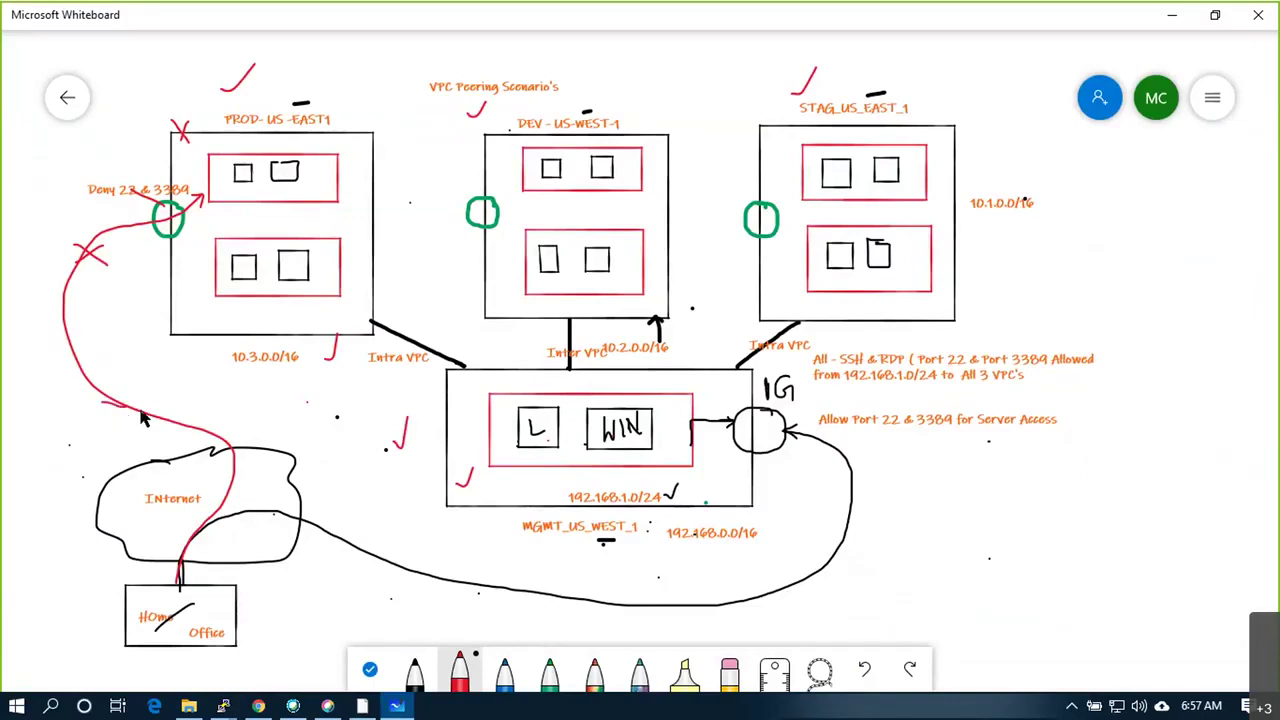
pyautogui.moveTo(104, 400); pyautogui.dragTo(132, 404)
pyautogui.moveTo(131, 395); pyautogui.dragTo(127, 418)
pyautogui.hotkey('alt', 'Tab')
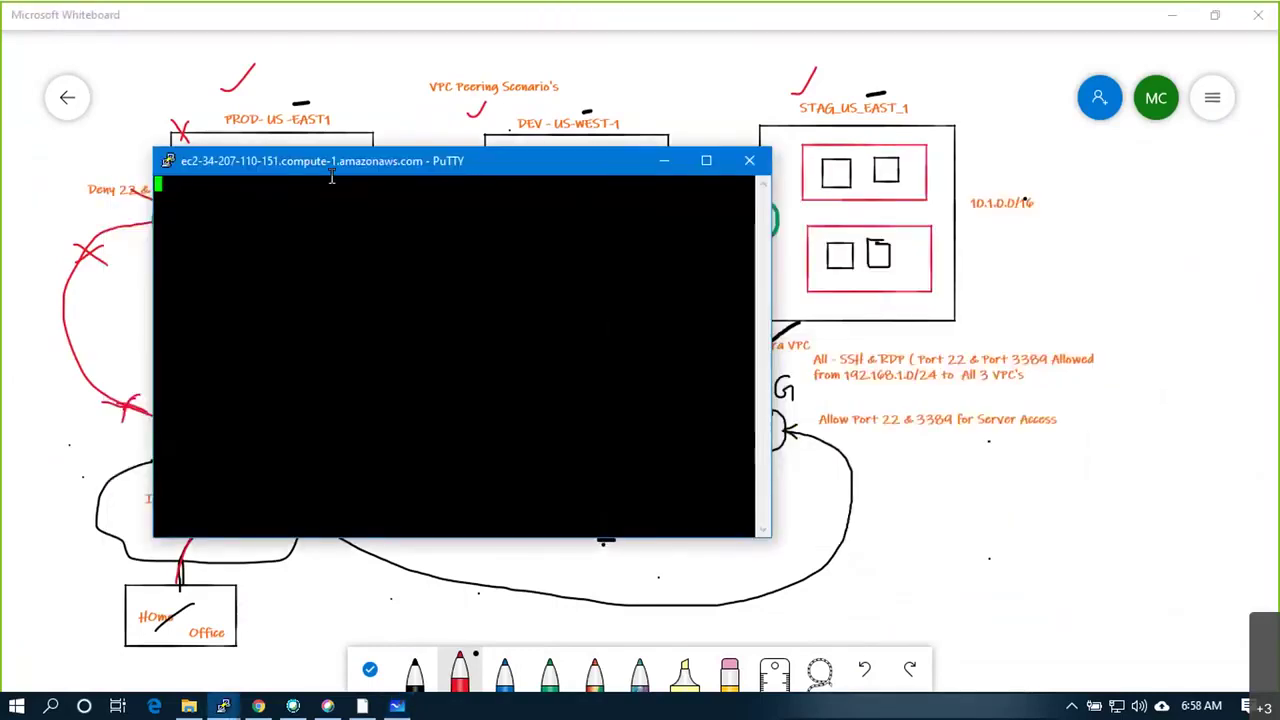
pyautogui.click(223, 706)
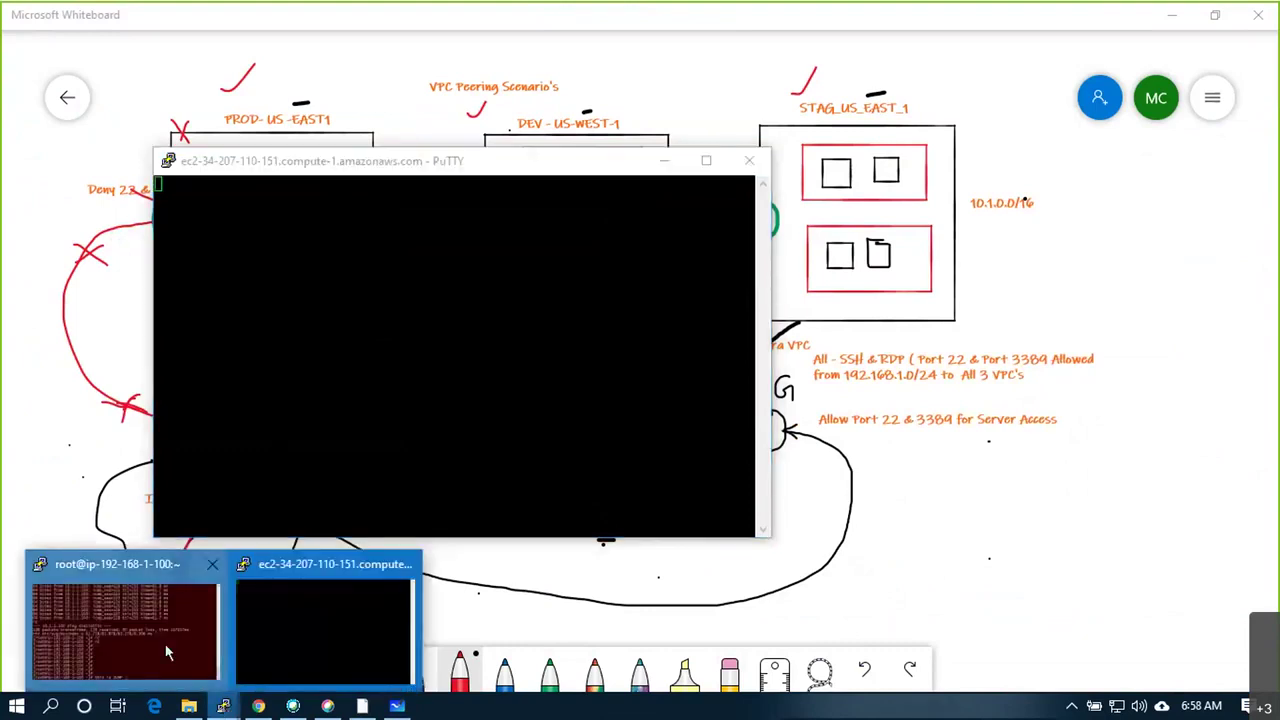
pyautogui.click(167, 652)
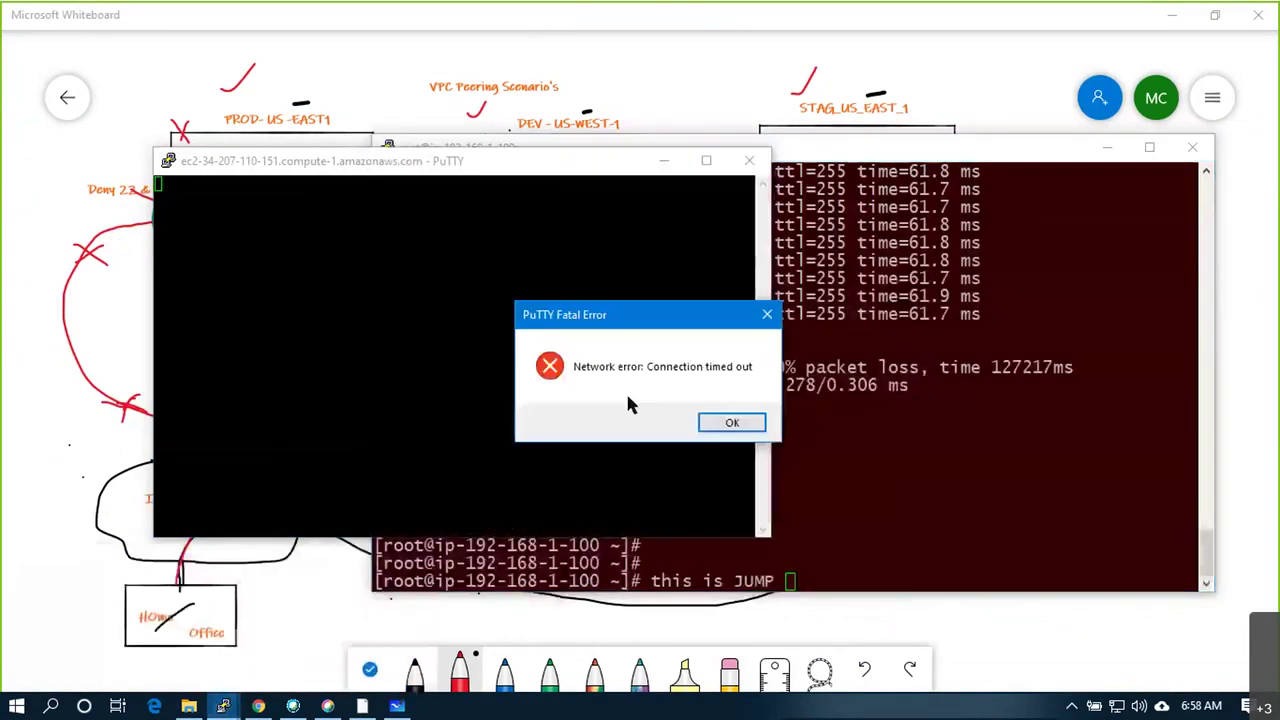
pyautogui.click(710, 415)
pyautogui.click(841, 433)
# Clear the "this is JUMP" text from the prompt, run ping 10.1.1.100 and stop it after a few replies
pyautogui.write('this is JUMP')
pyautogui.press('BackSpace')
pyautogui.press('BackSpace')
pyautogui.press('BackSpace')
pyautogui.press('BackSpace')
pyautogui.press('BackSpace')
pyautogui.press('BackSpace')
pyautogui.press('BackSpace')
pyautogui.press('BackSpace')
pyautogui.press('BackSpace')
pyautogui.press('BackSpace')
pyautogui.press('BackSpace')
pyautogui.press('BackSpace')
pyautogui.press('BackSpace')
pyautogui.write('ping ')
pyautogui.write('19')
pyautogui.press('BackSpace')
pyautogui.write('0.1.1.100')
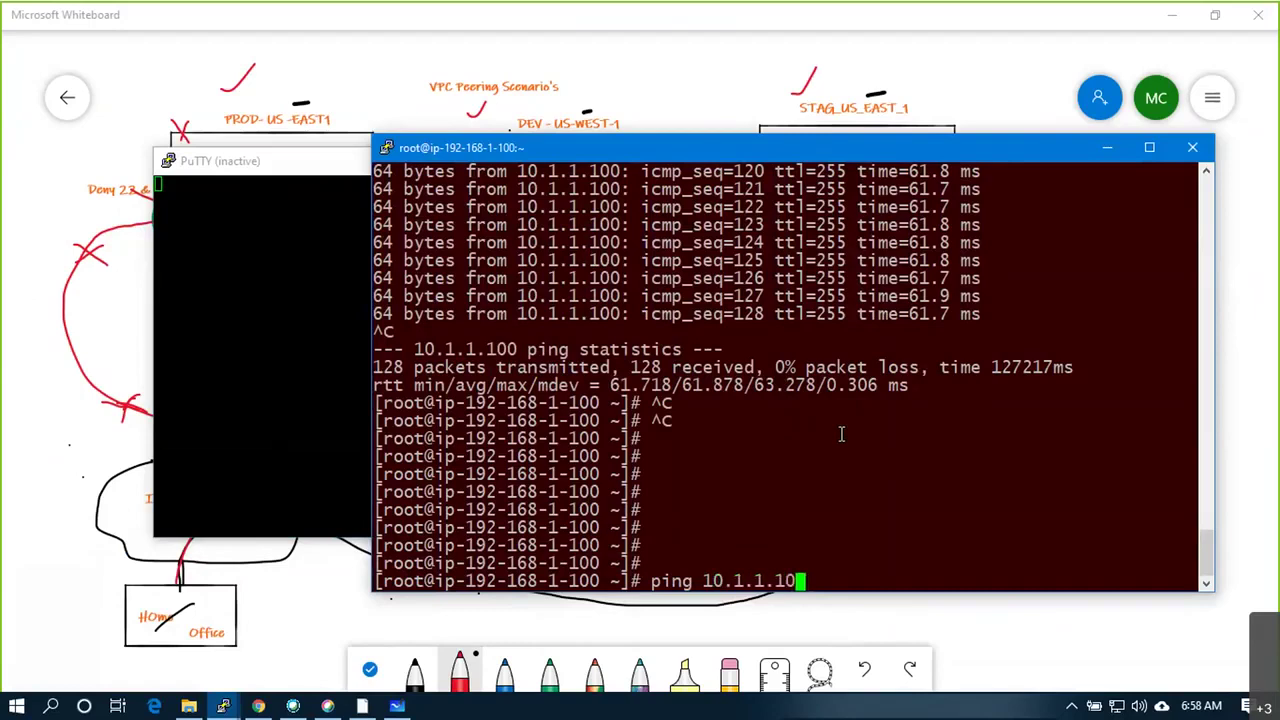
pyautogui.press('Return')
pyautogui.hotkey('ctrl', 'c')
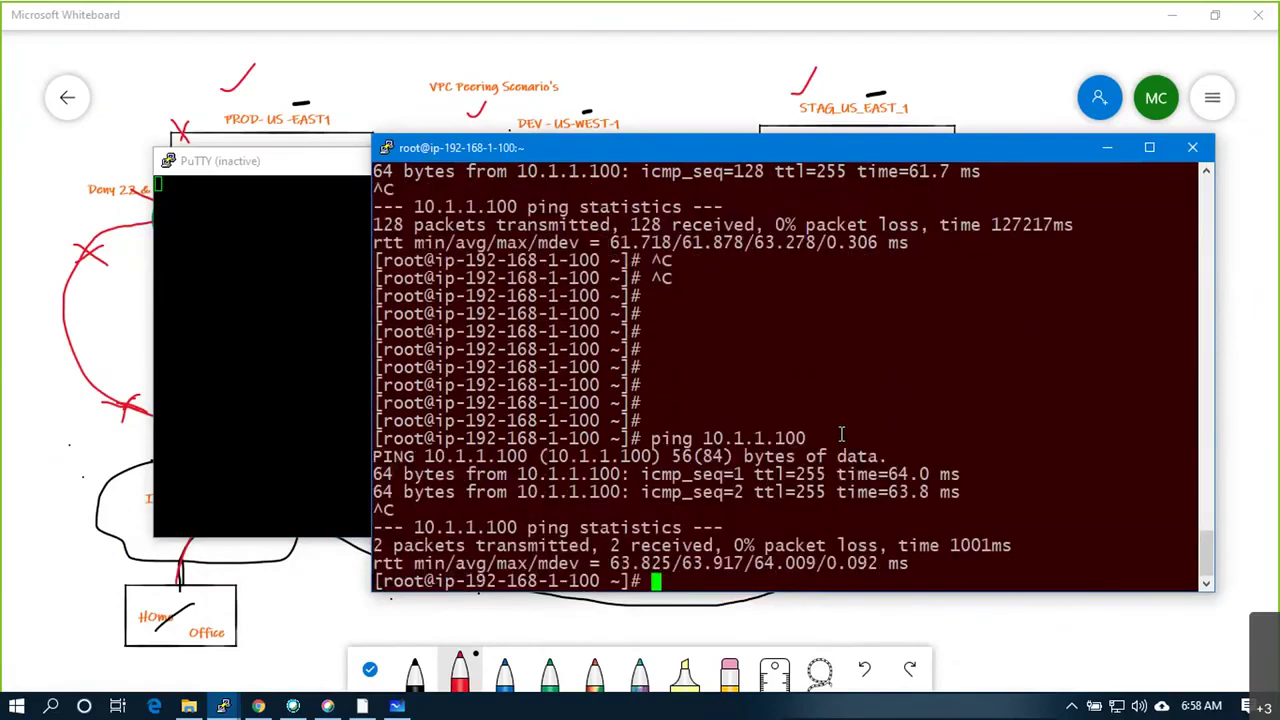
pyautogui.doubleClick(871, 157)
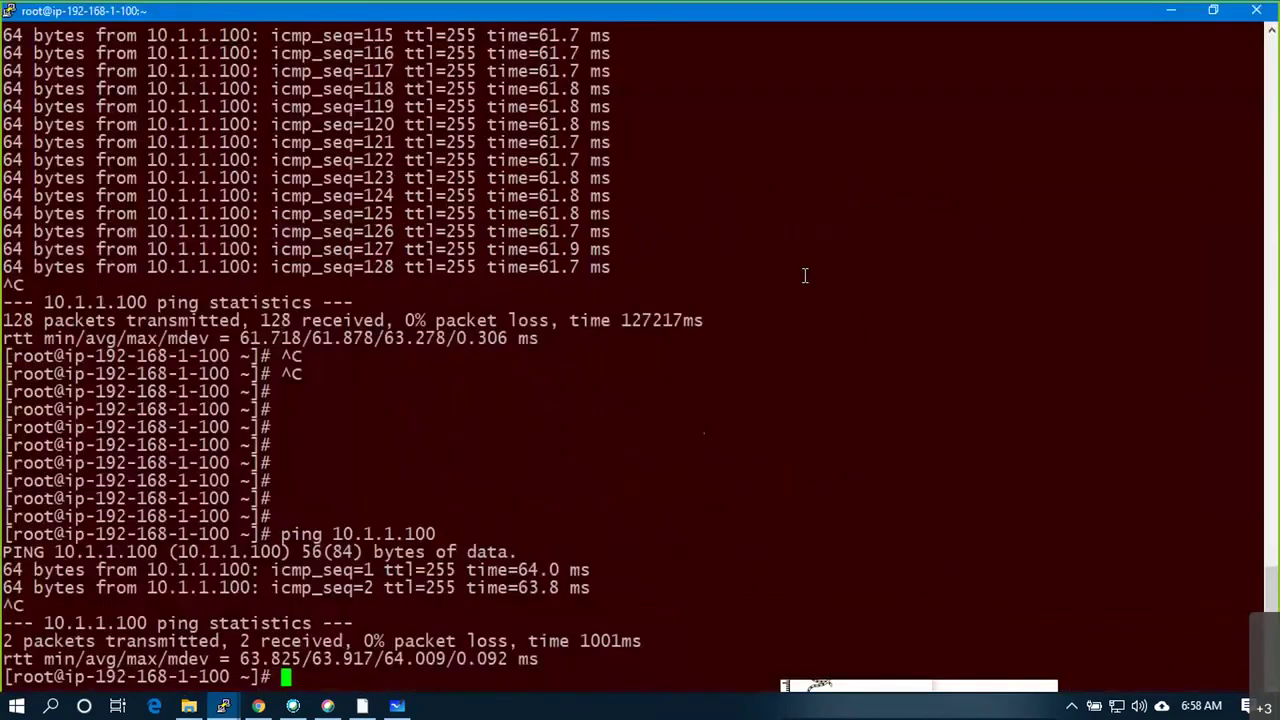
pyautogui.press('Return')
pyautogui.press('Return')
pyautogui.press('Return')
pyautogui.press('Return')
pyautogui.press('Return')
pyautogui.press('Return')
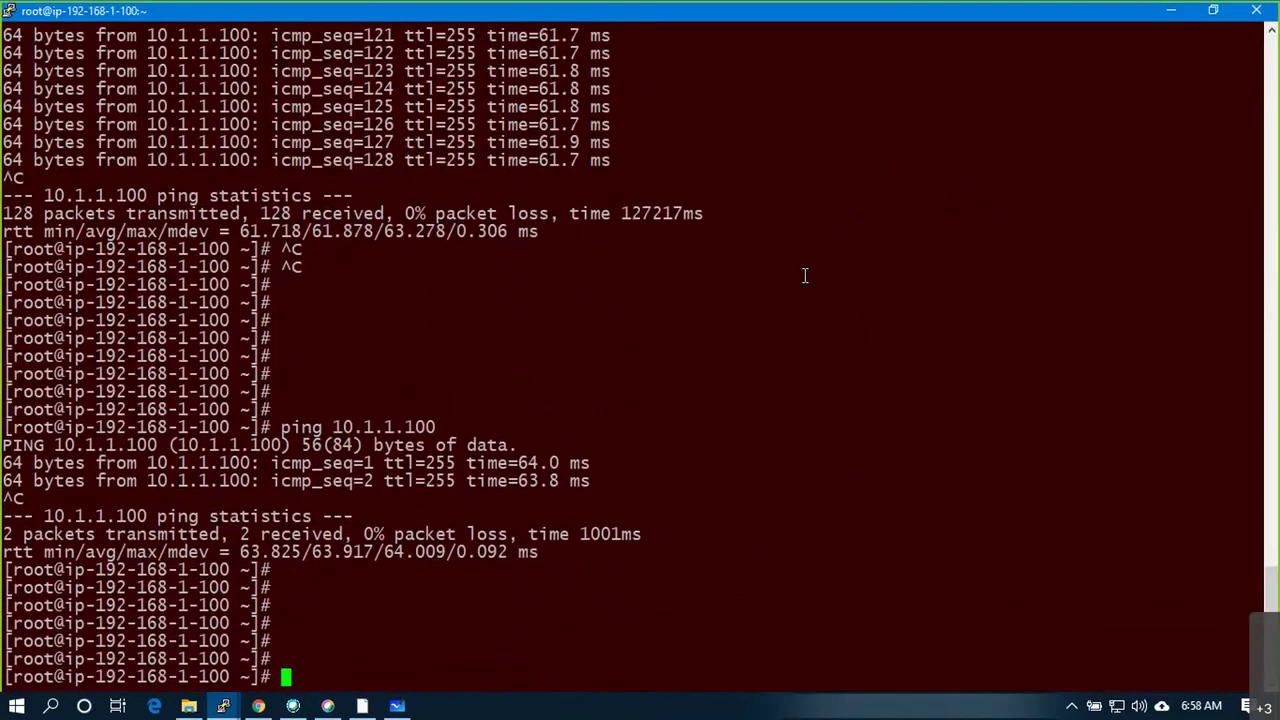
pyautogui.write('ssh 10')
pyautogui.press('BackSpace')
pyautogui.press('BackSpace')
pyautogui.write('ec2-user')
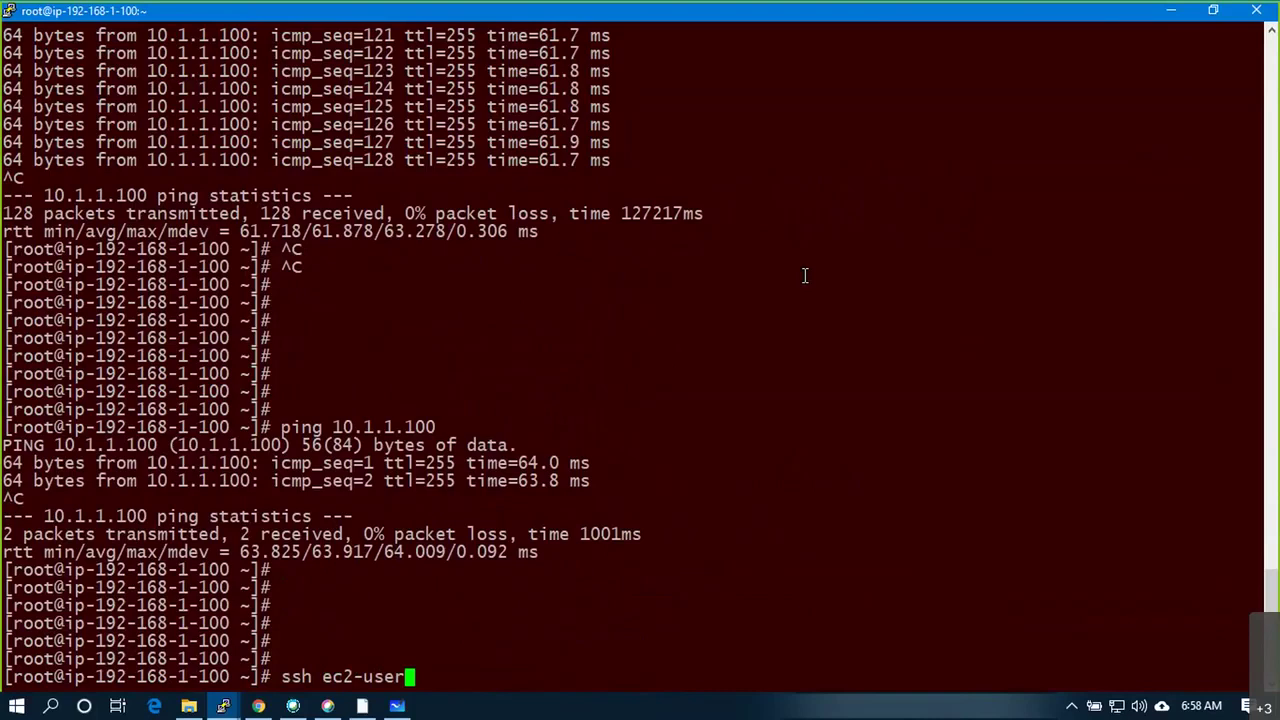
pyautogui.hotkey('ctrl', 'c')
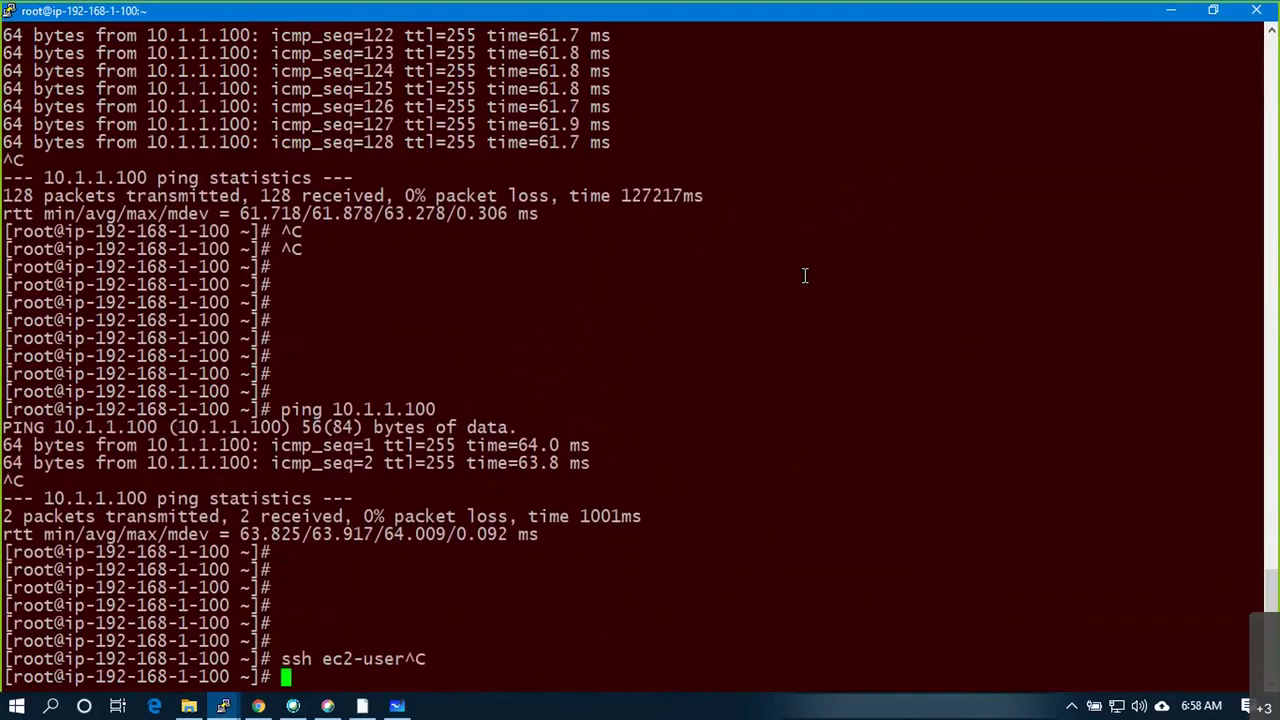
# Add blank prompt lines and print the jump server's current working directory with pwd
pyautogui.press('Return')
pyautogui.press('Return')
pyautogui.press('Return')
pyautogui.press('Return')
pyautogui.press('Return')
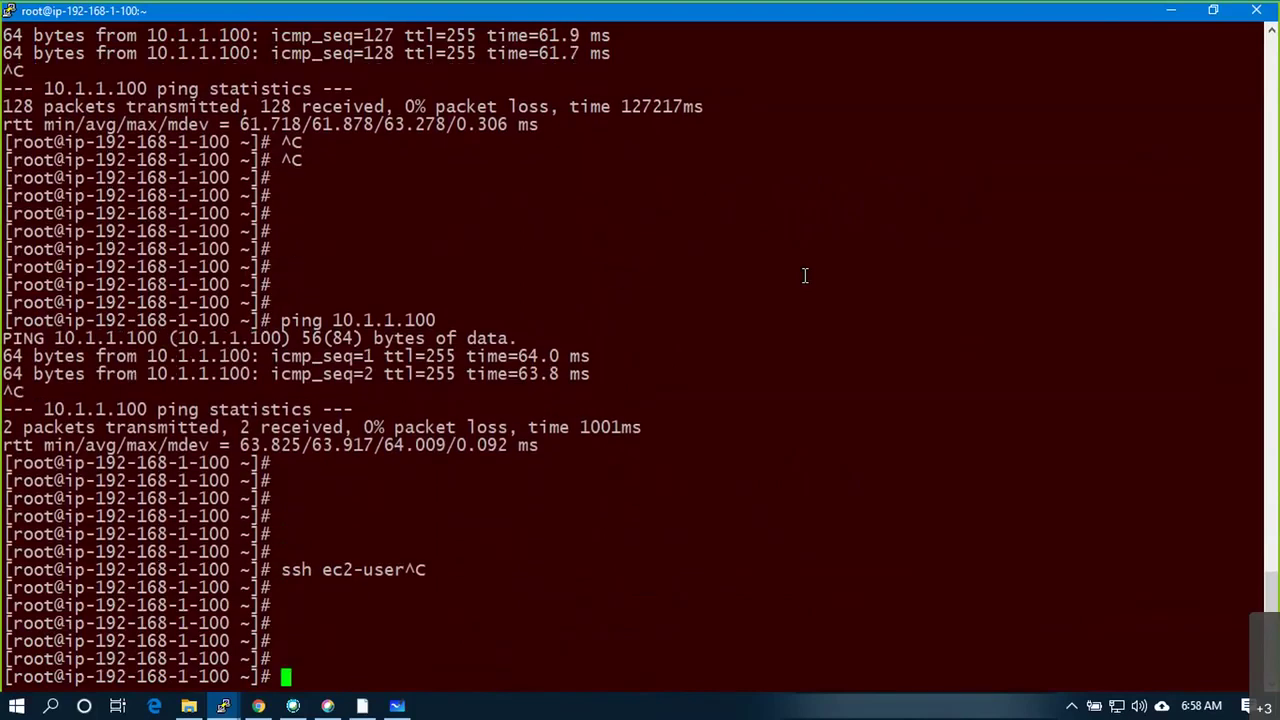
pyautogui.write('pwd')
pyautogui.press('Return')
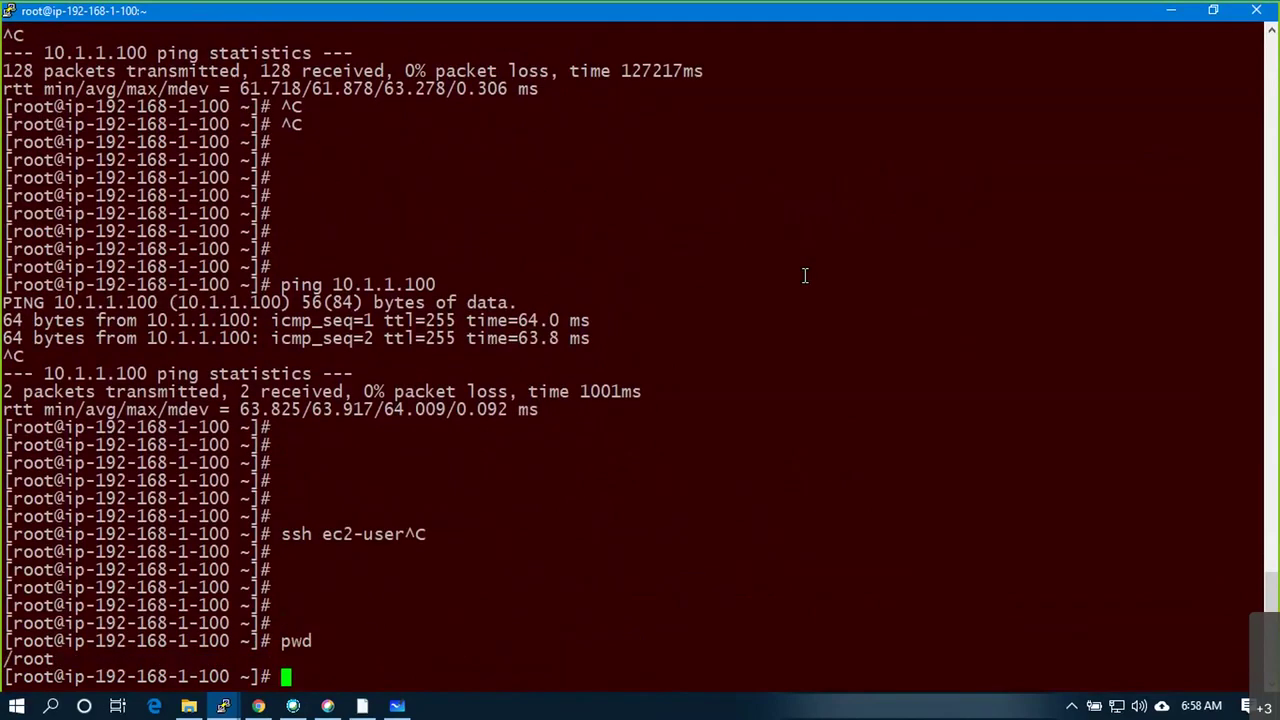
# Create a new file login.pem in vi and enter insert mode
pyautogui.write('vi')
pyautogui.write('login')
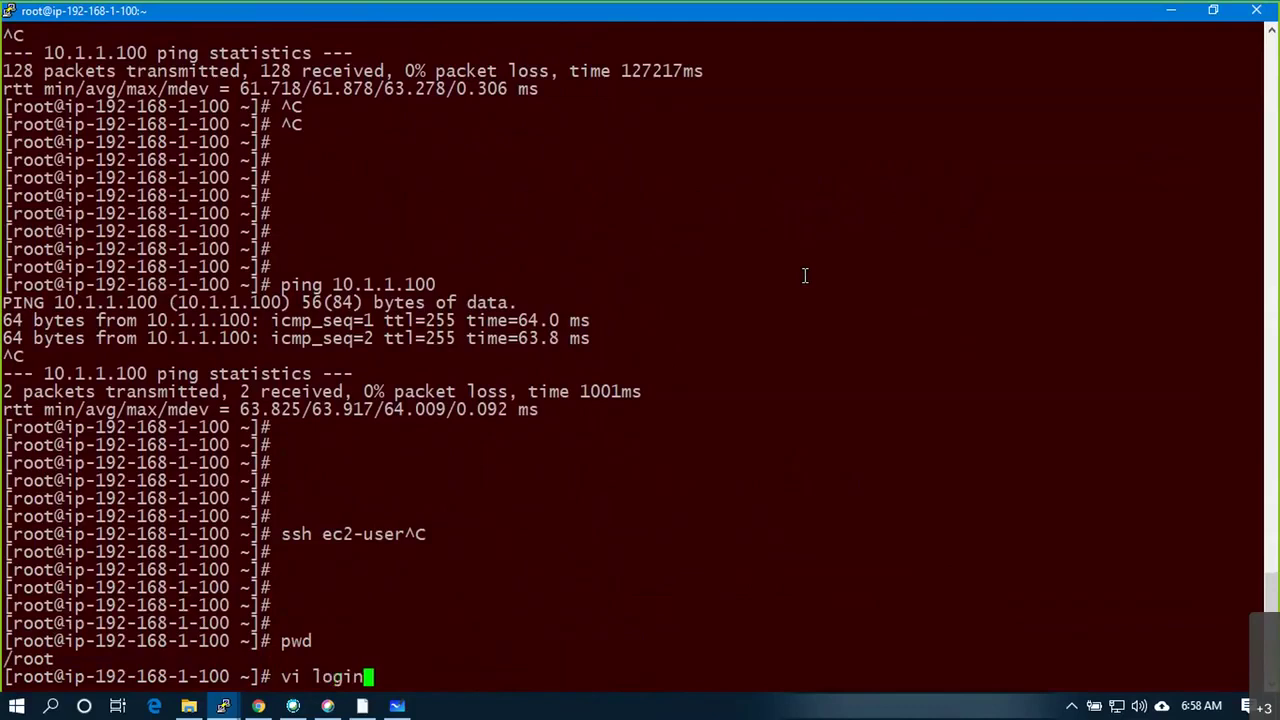
pyautogui.write('.pem')
pyautogui.press('Return')
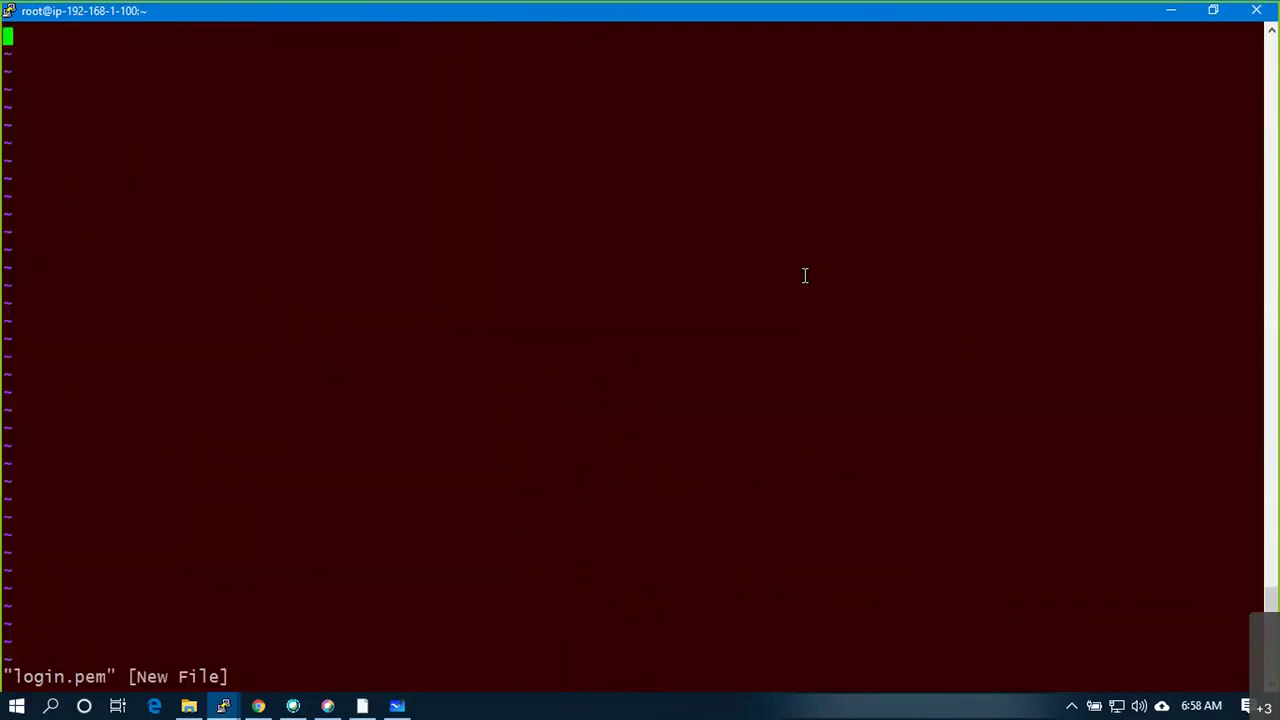
pyautogui.press('i')
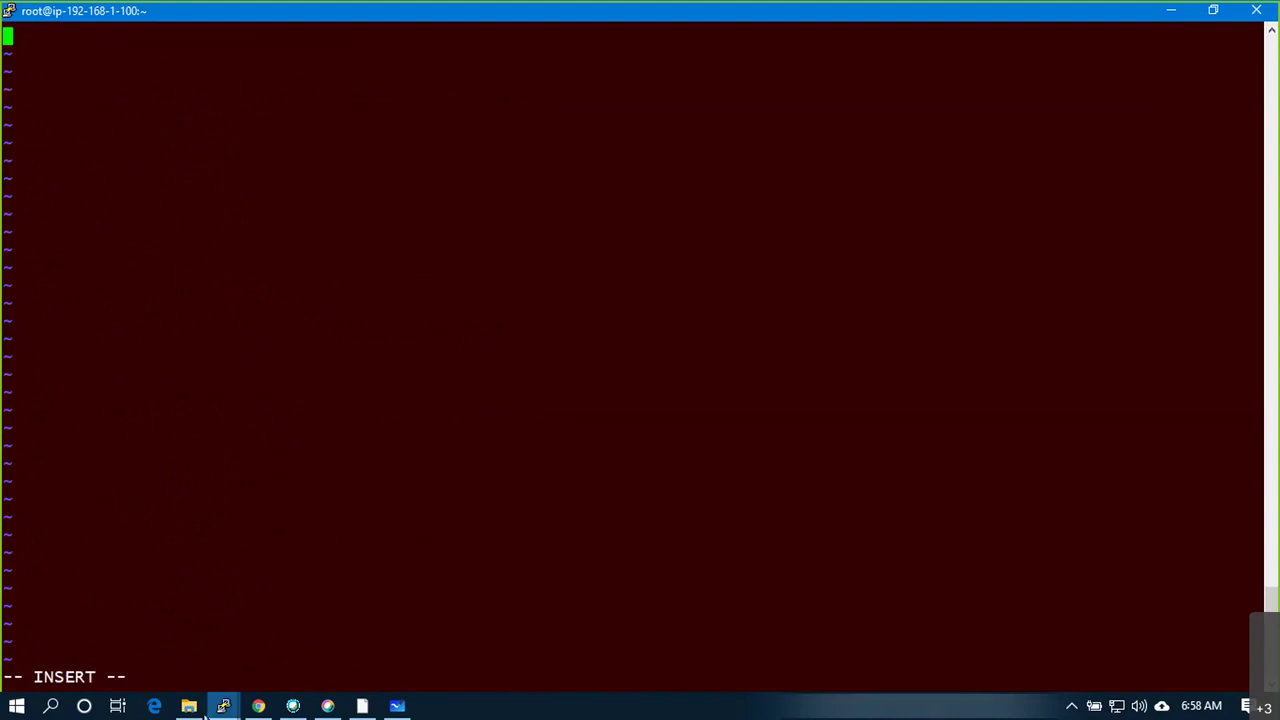
# Open the awsmar20 PEM file from the AWS Keys folder in Downloads and select its entire private key text
pyautogui.click(190, 706)
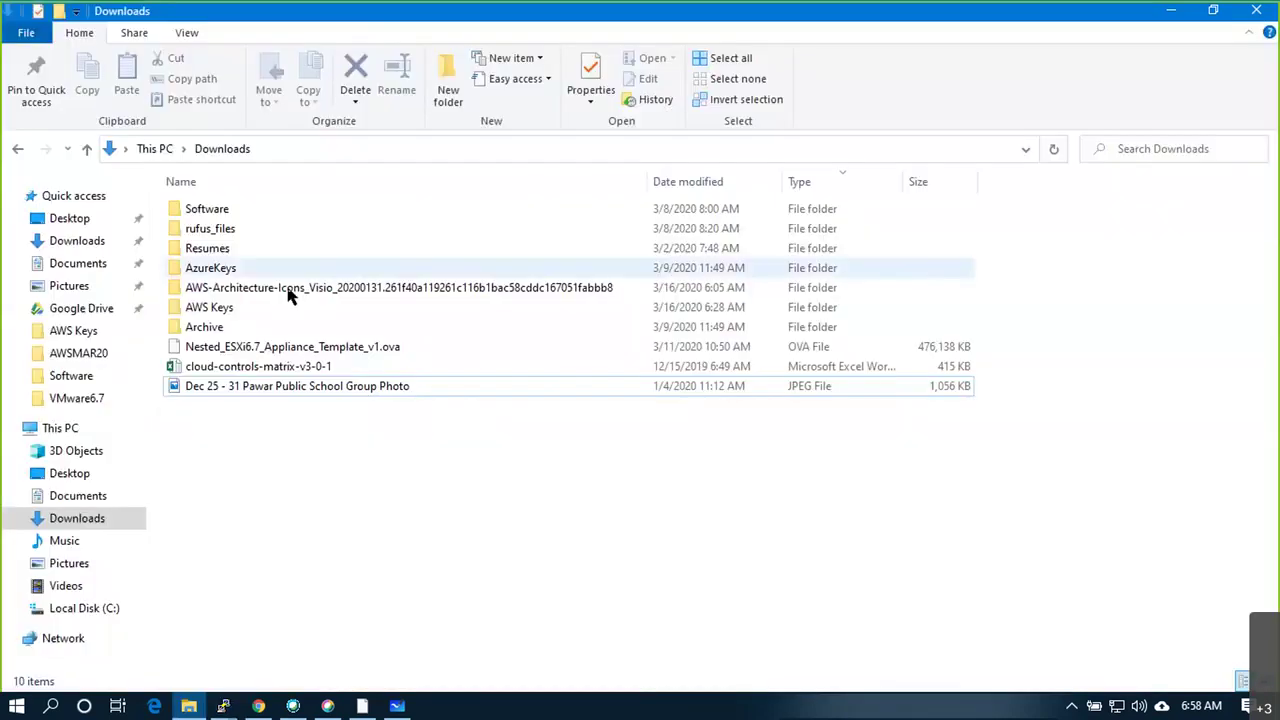
pyautogui.doubleClick(212, 310)
pyautogui.click(240, 212)
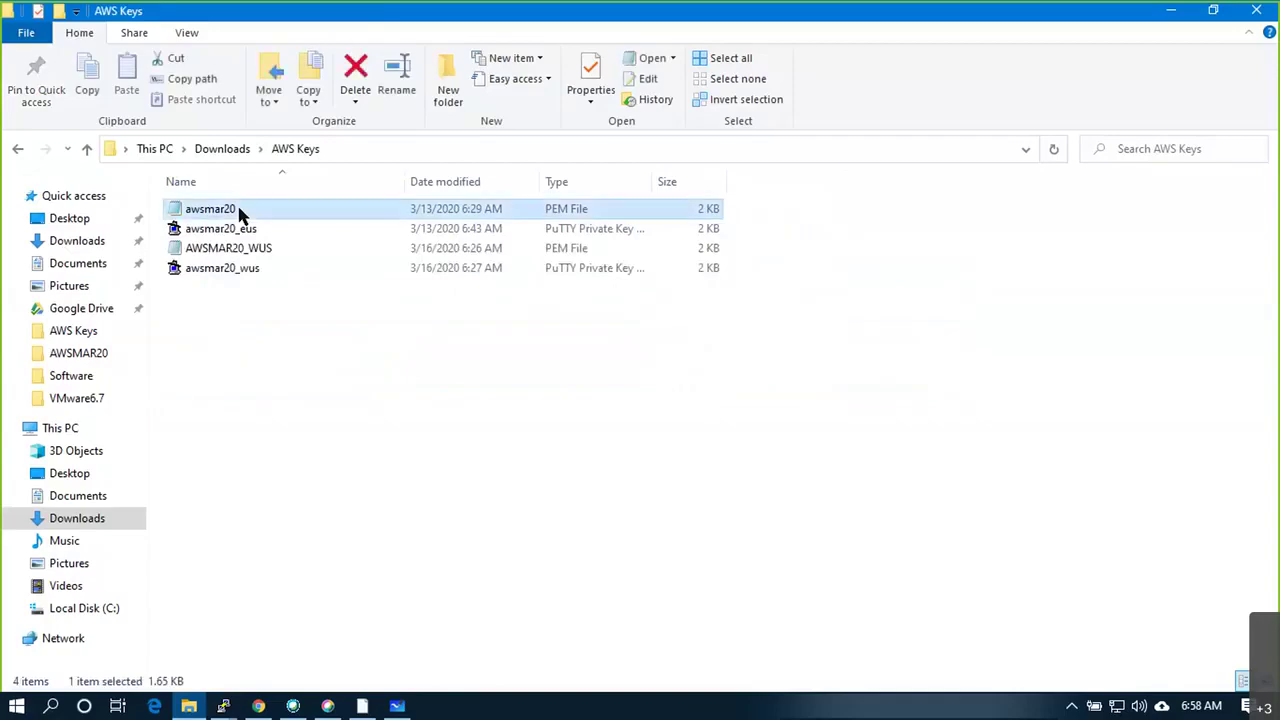
pyautogui.doubleClick(240, 212)
pyautogui.hotkey('ctrl', 'a')
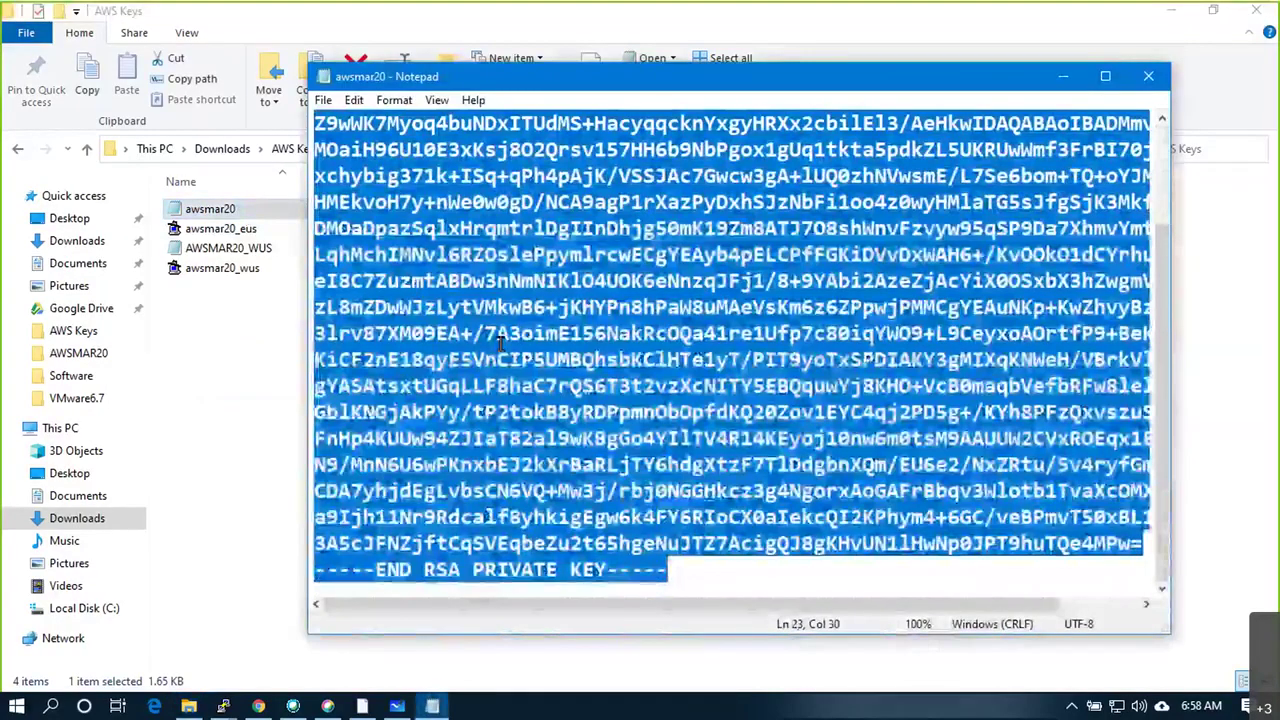
# Paste the private key into login.pem on the jump server, then save the file and quit vi
pyautogui.hotkey('alt', 'Tab')
pyautogui.press('Tab')
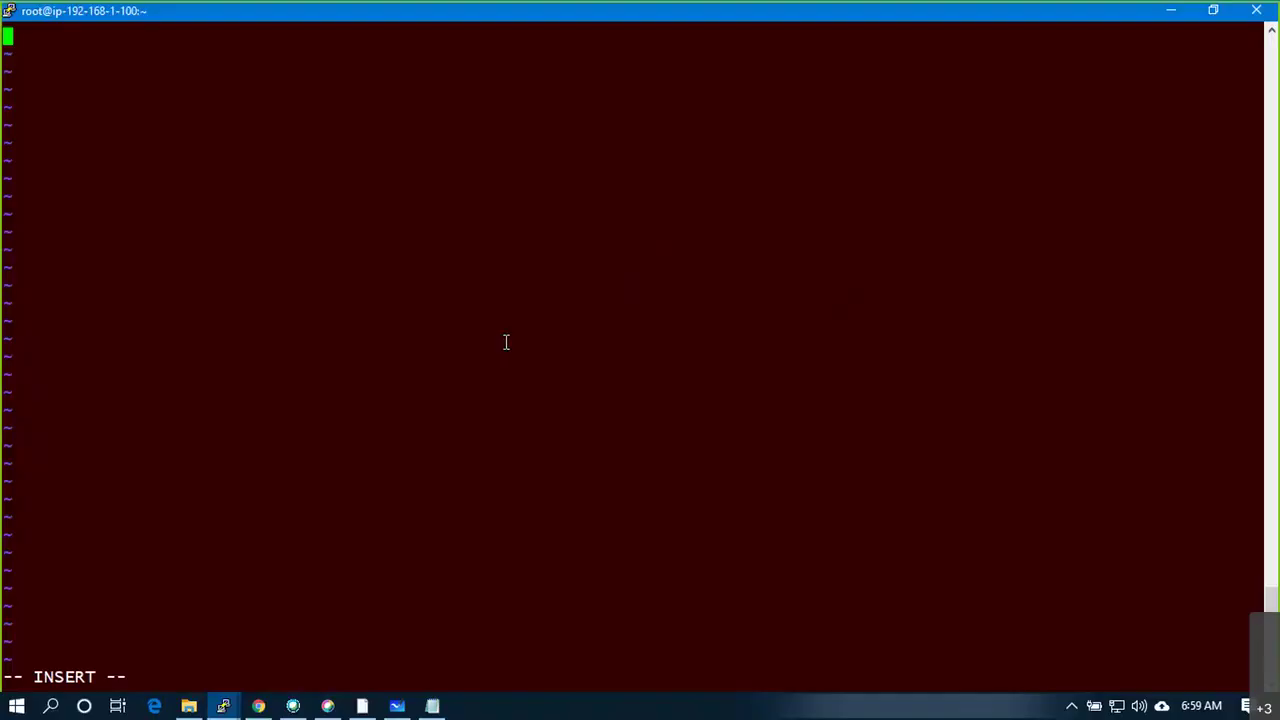
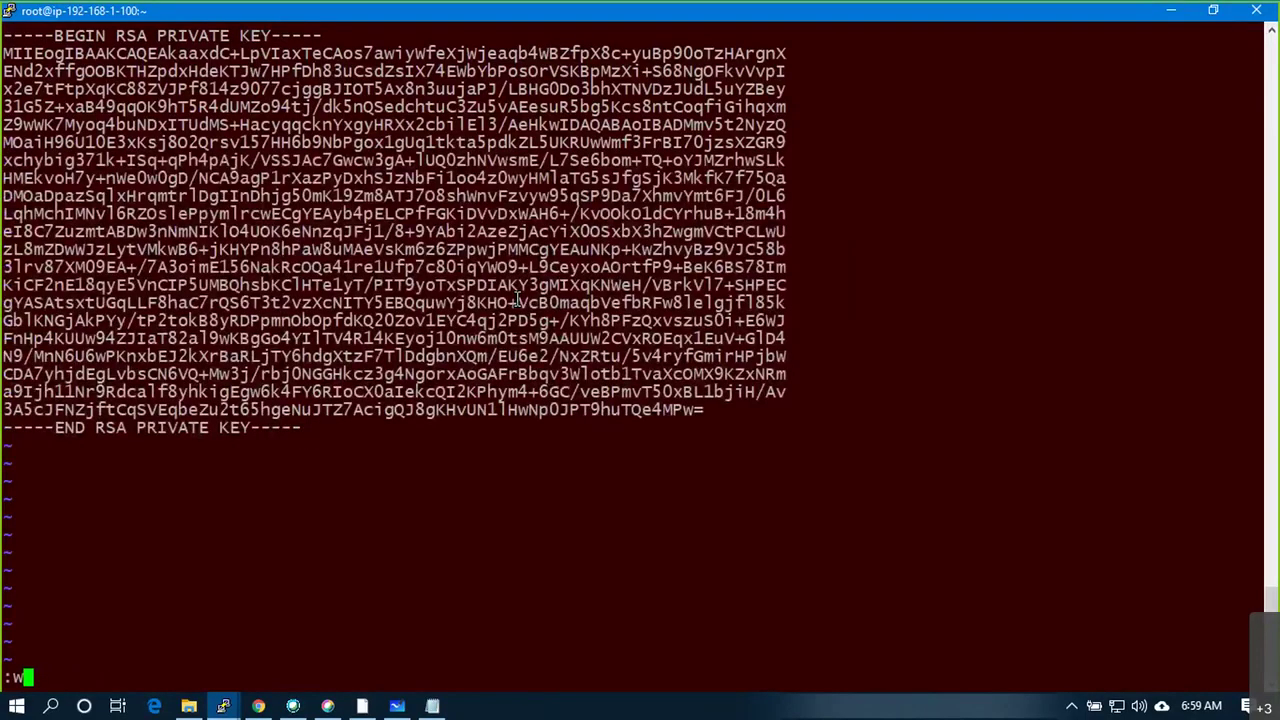
pyautogui.write('q')
pyautogui.press('Return')
pyautogui.press('Return')
pyautogui.press('Return')
pyautogui.press('Return')
pyautogui.press('Return')
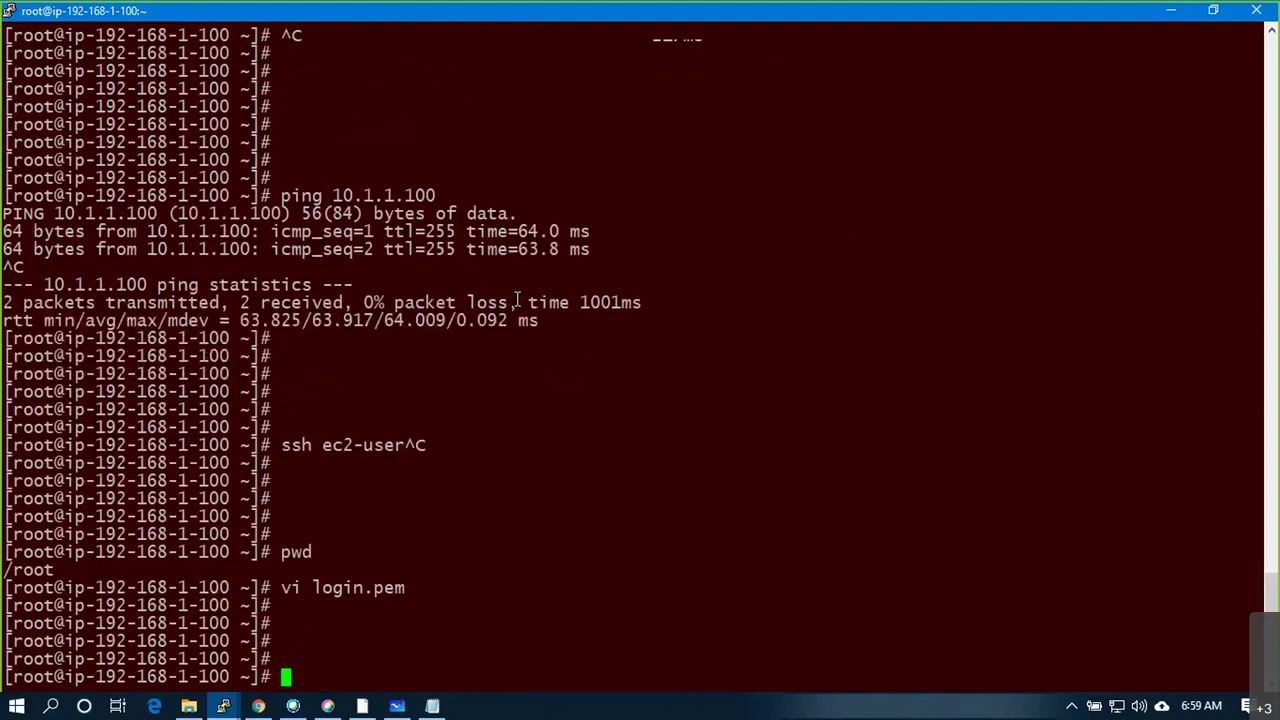
pyautogui.write('ssh ece')
pyautogui.press('BackSpace')
pyautogui.write('2-user@10.')
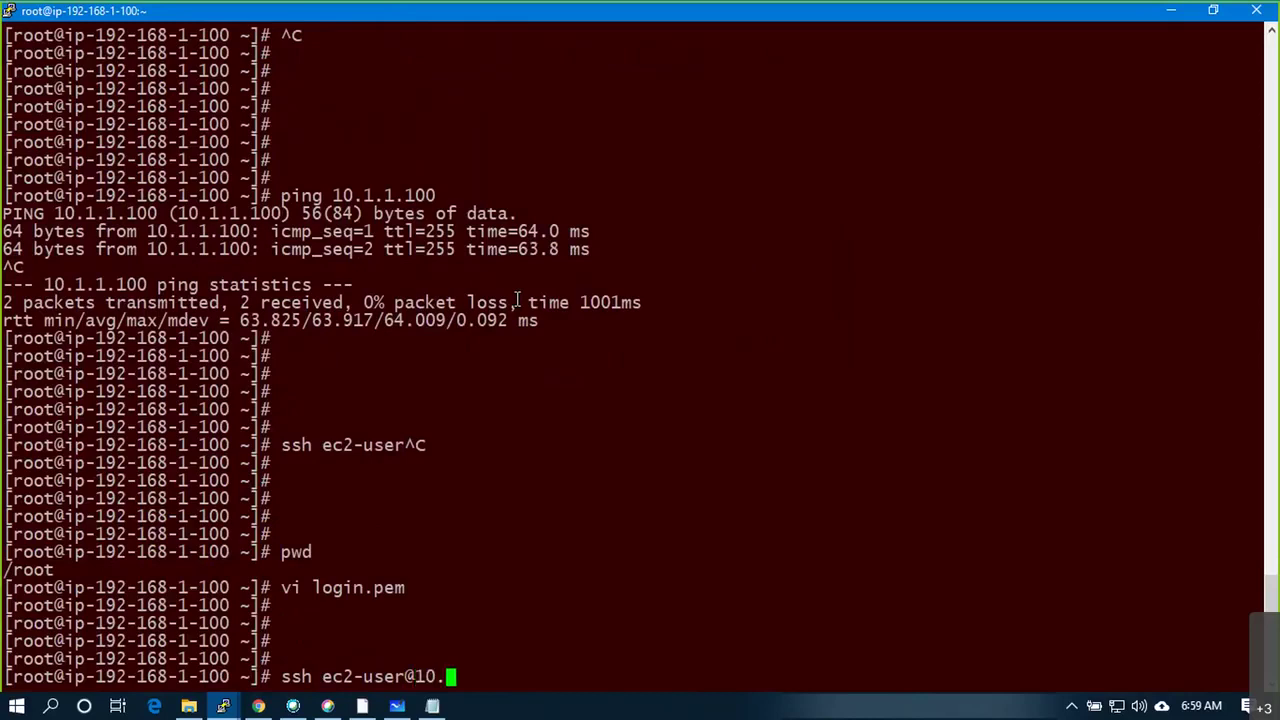
pyautogui.write('1.1.100 -')
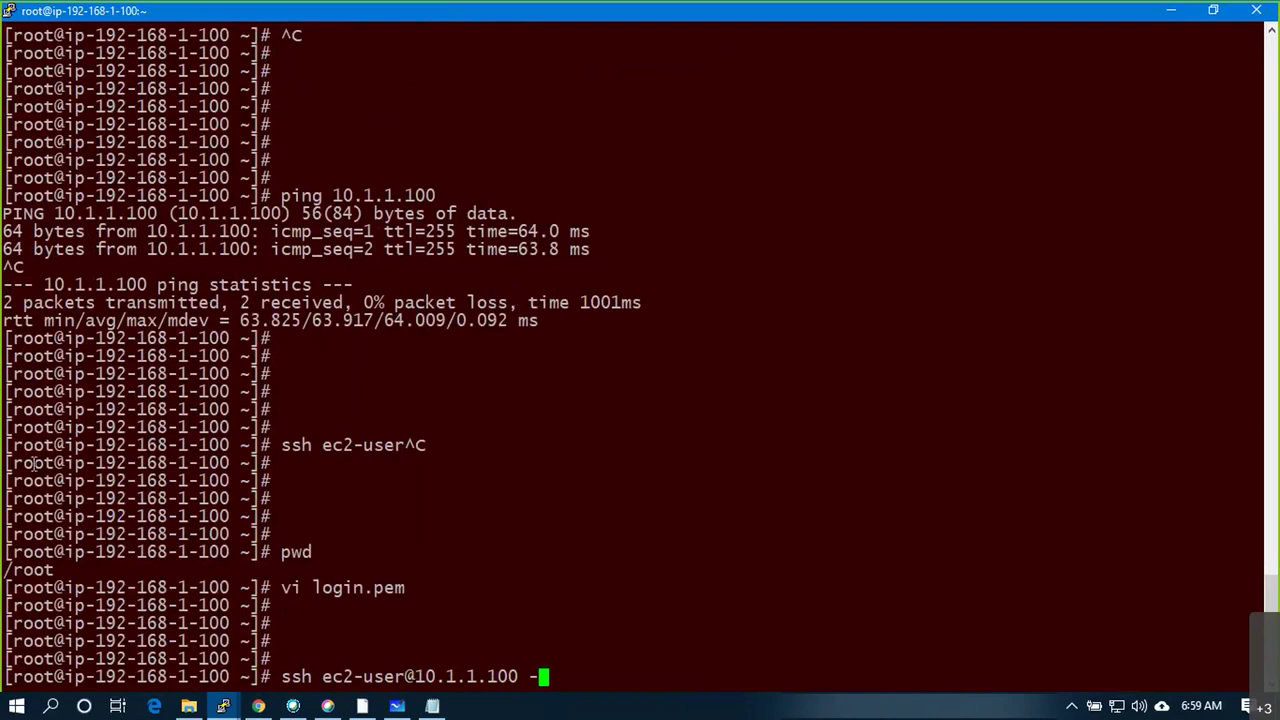
# Switch to Chrome and search Google for "how to give pem file linux" in the internet search tab
pyautogui.hotkey('alt', 'Tab')
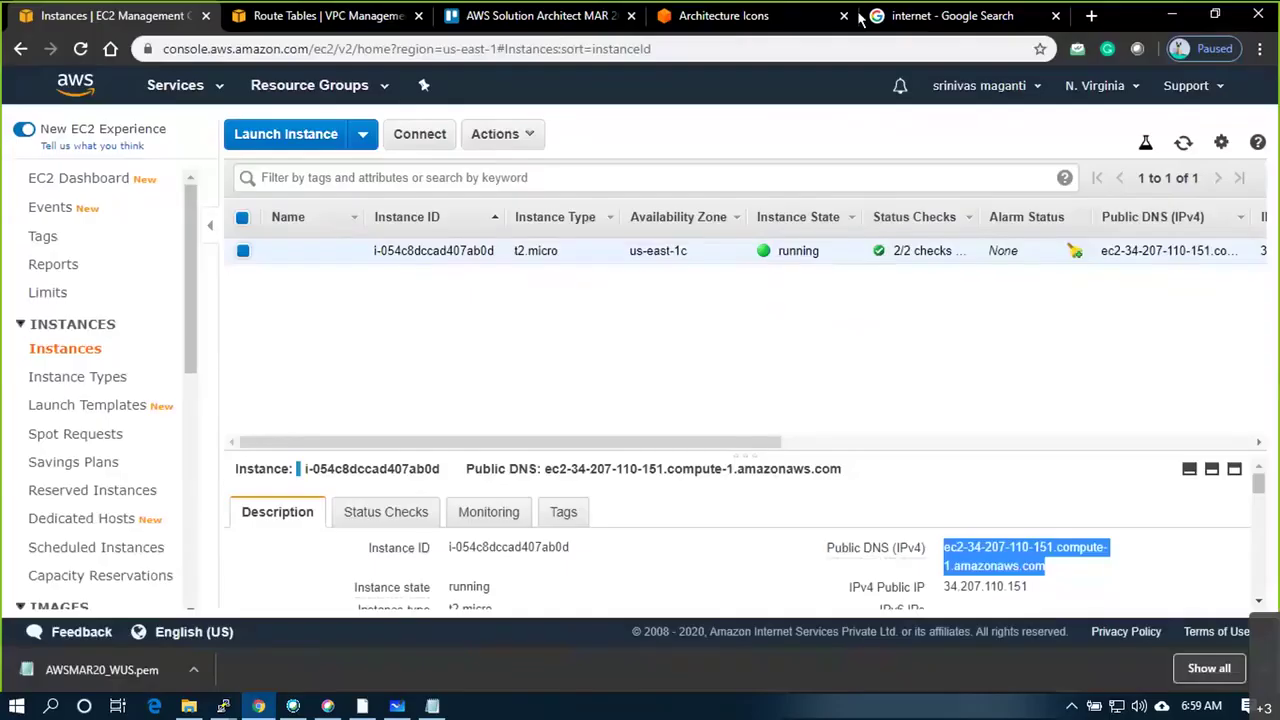
pyautogui.click(860, 18)
pyautogui.click(454, 52)
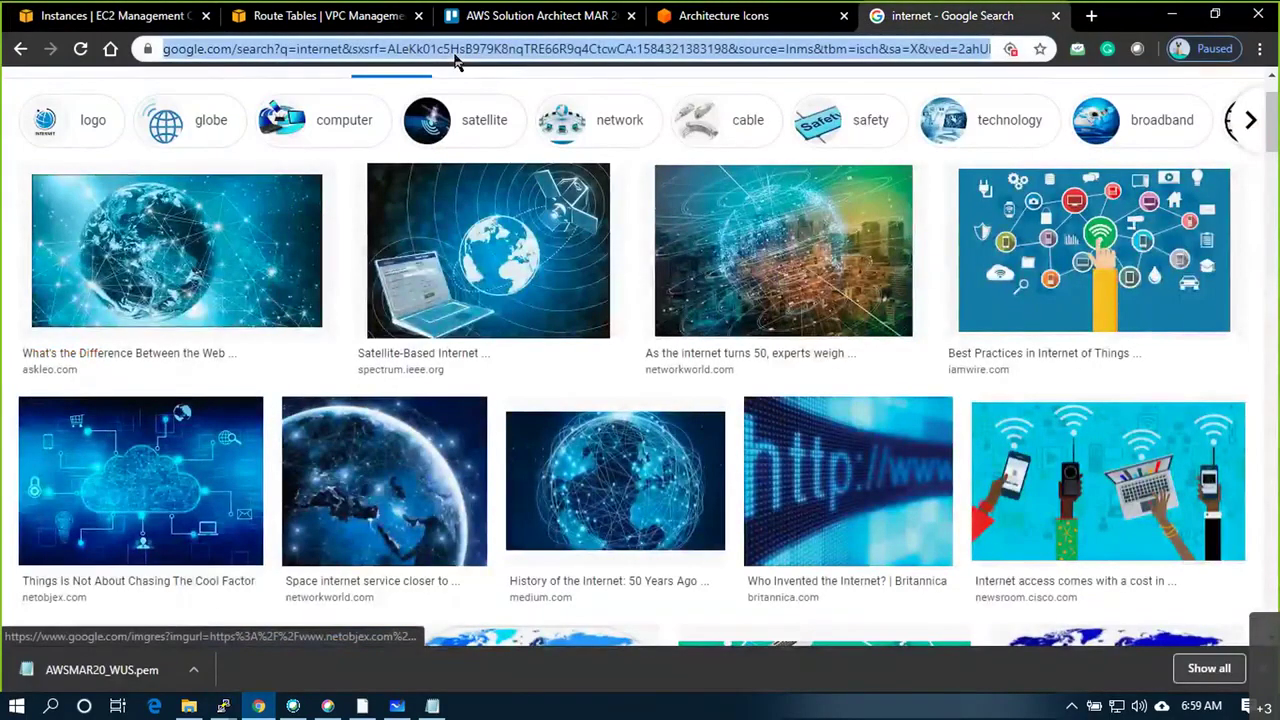
pyautogui.write('how to provide p')
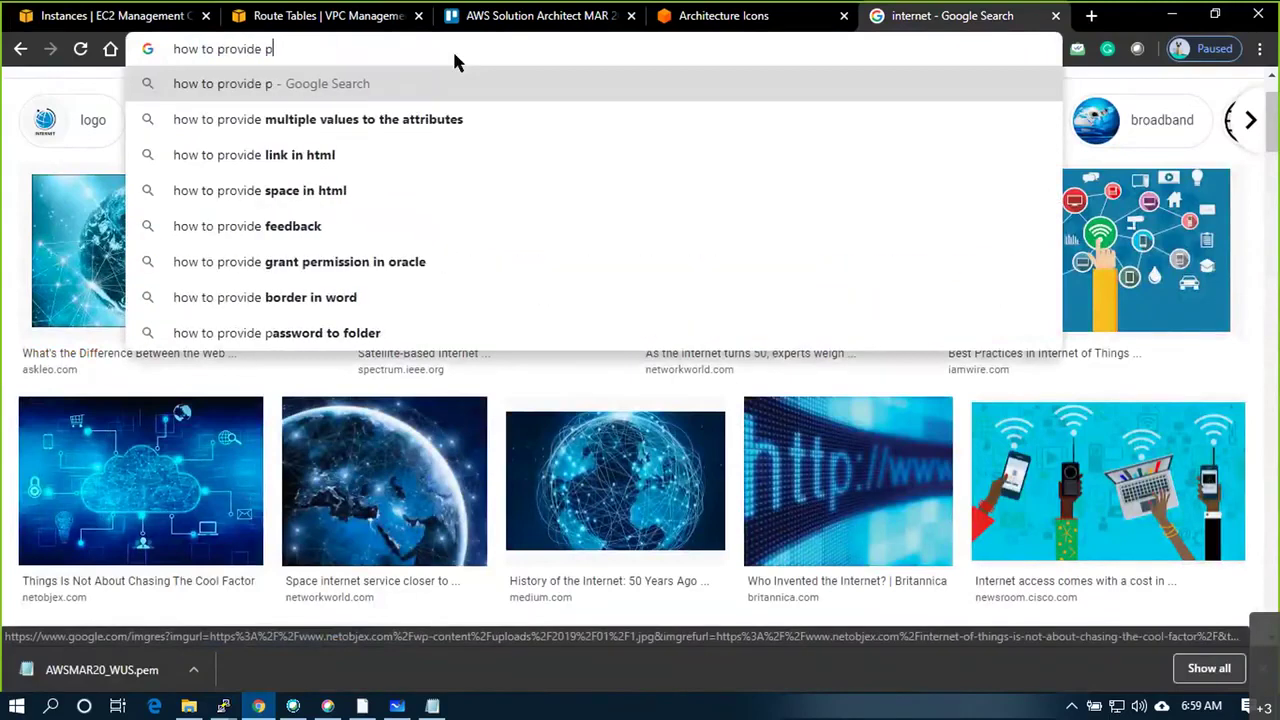
pyautogui.write('em')
pyautogui.press('Down')
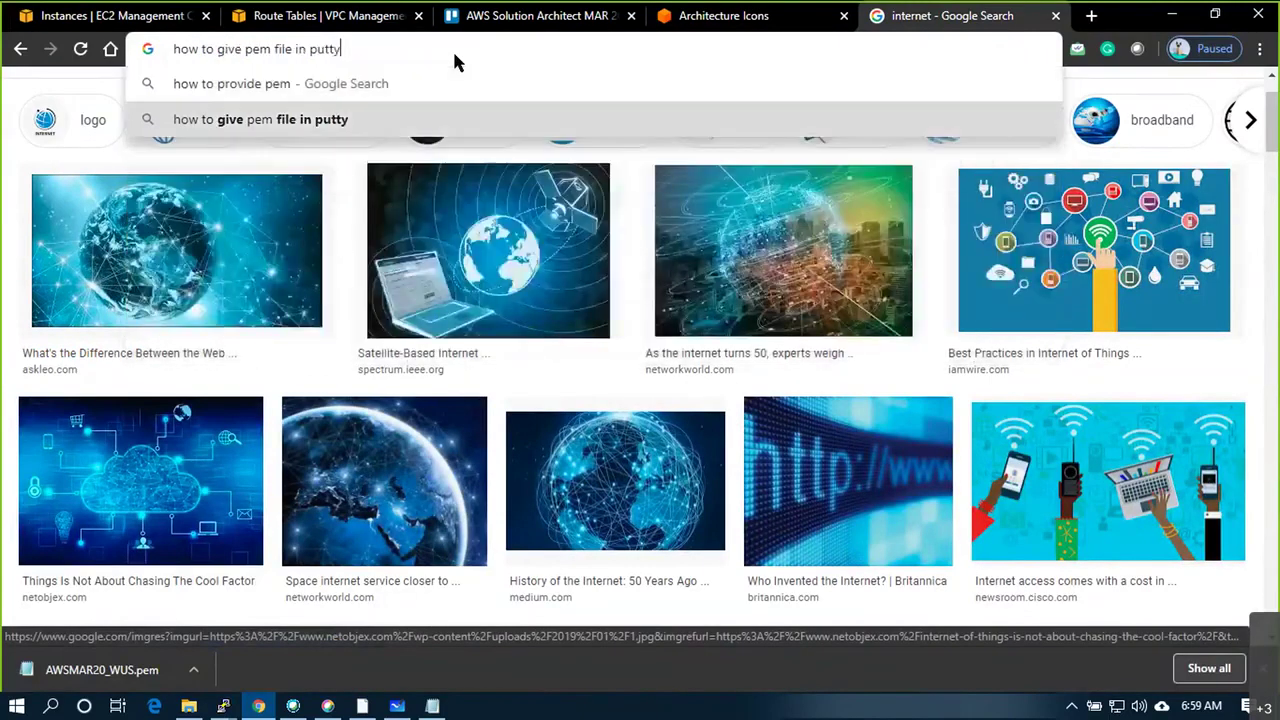
pyautogui.press('BackSpace')
pyautogui.press('BackSpace')
pyautogui.press('BackSpace')
pyautogui.press('BackSpace')
pyautogui.press('BackSpace')
pyautogui.press('BackSpace')
pyautogui.press('BackSpace')
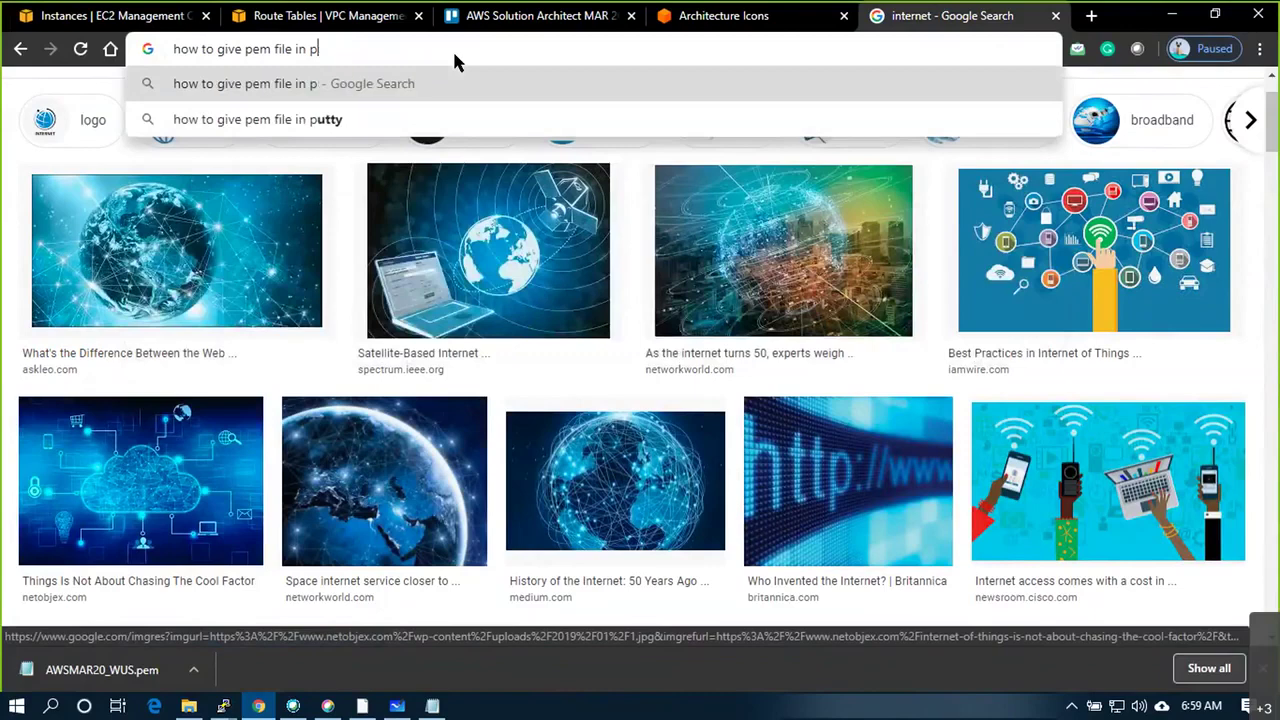
pyautogui.press('BackSpace')
pyautogui.write('lini')
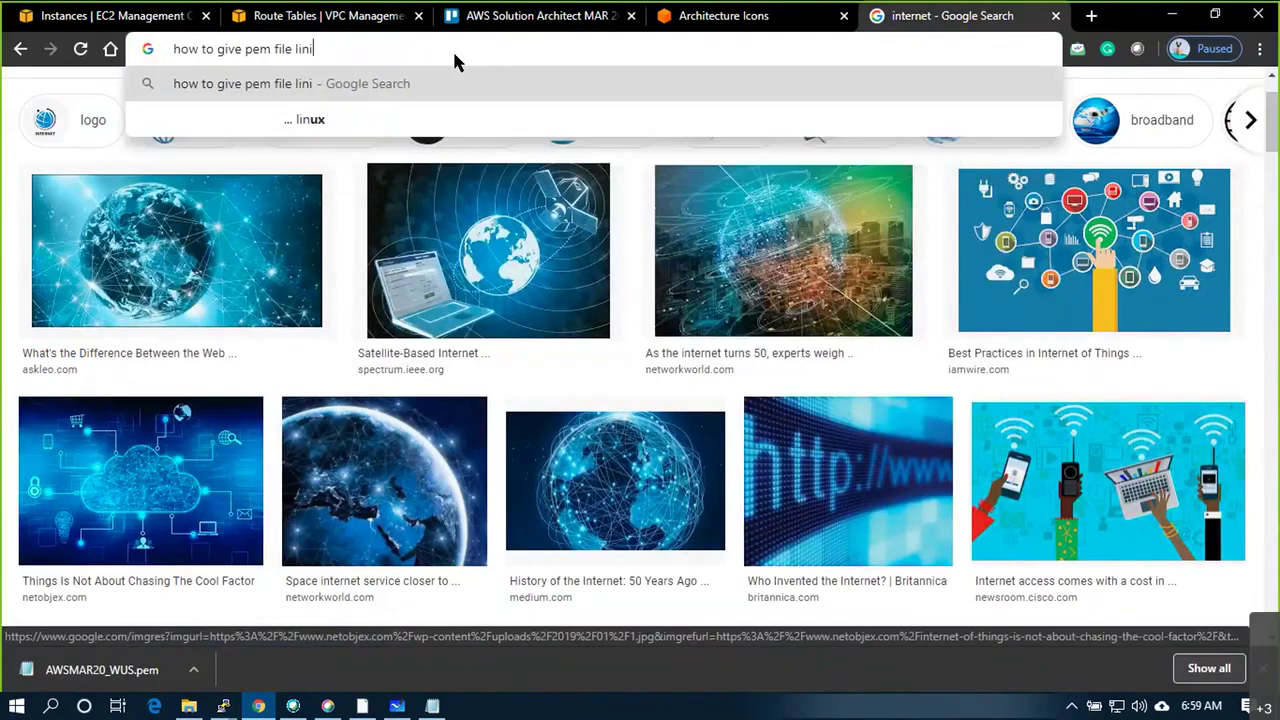
pyautogui.press('Down')
pyautogui.press('Return')
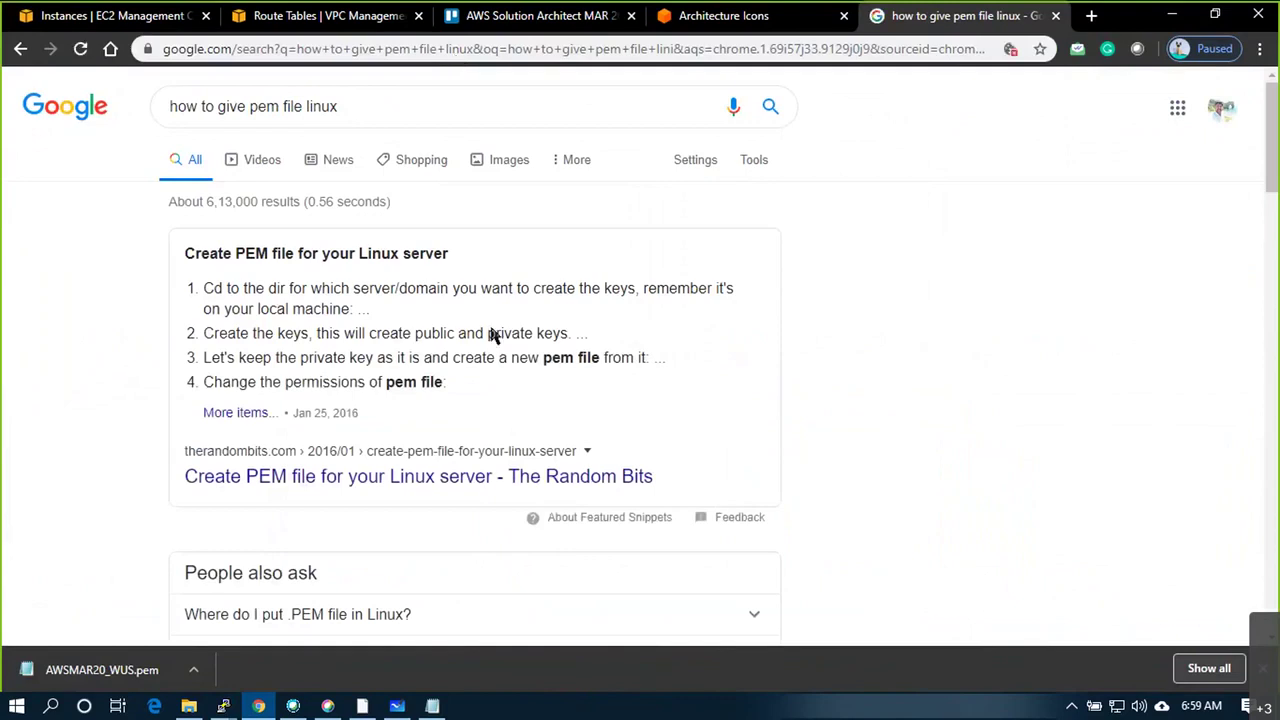
# Check the search results, then search Google for "how to give pem file in linux for jump login"
pyautogui.scroll(-2, 557, 457)
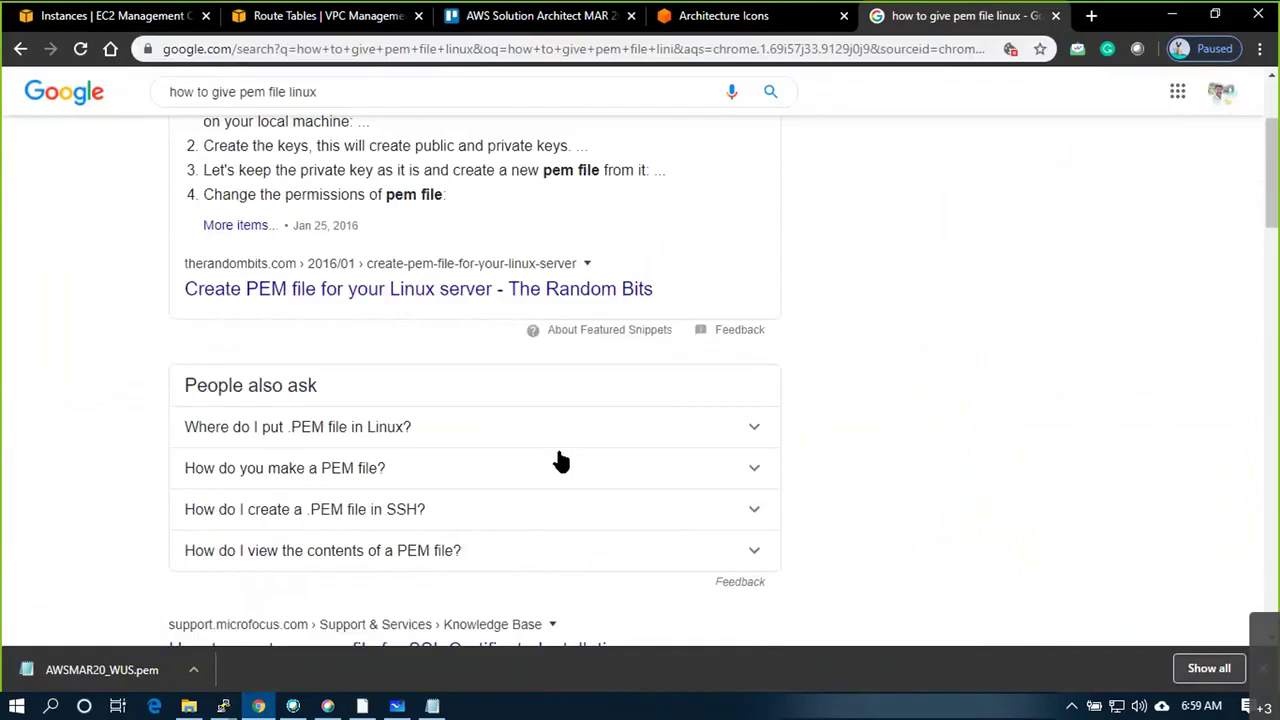
pyautogui.scroll(-3, 560, 458)
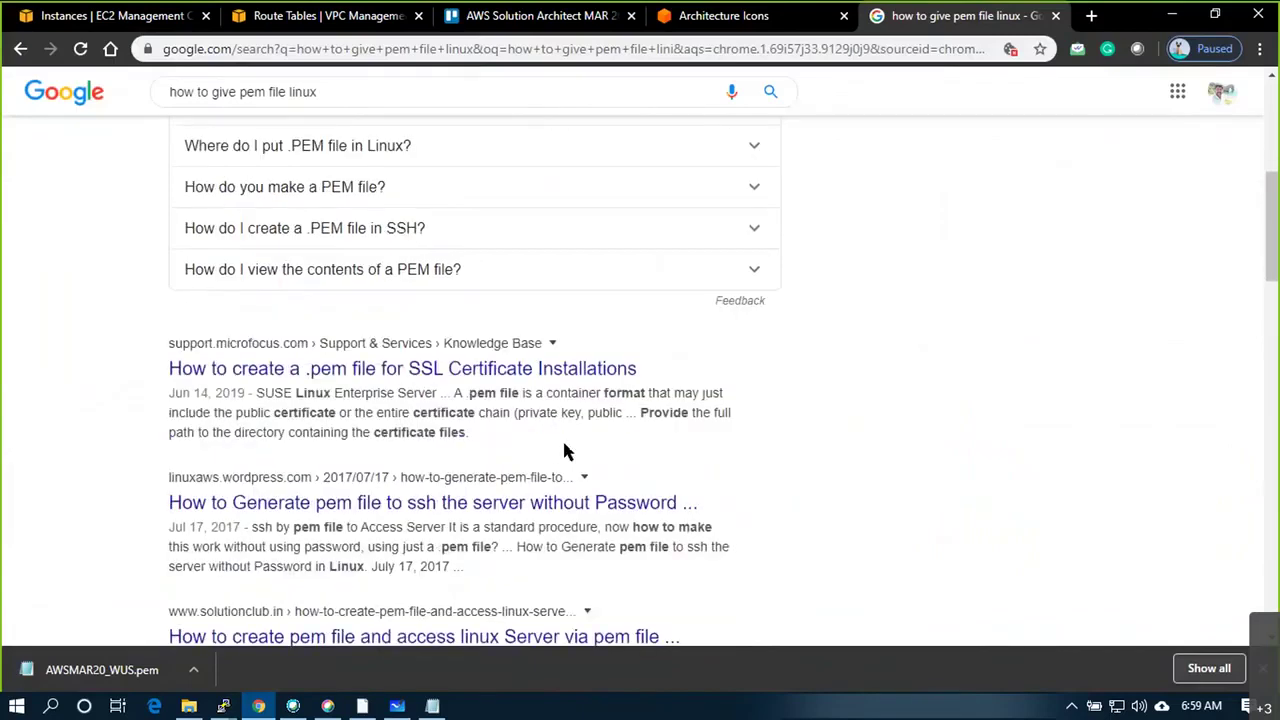
pyautogui.scroll(5, 550, 448)
pyautogui.click(407, 112)
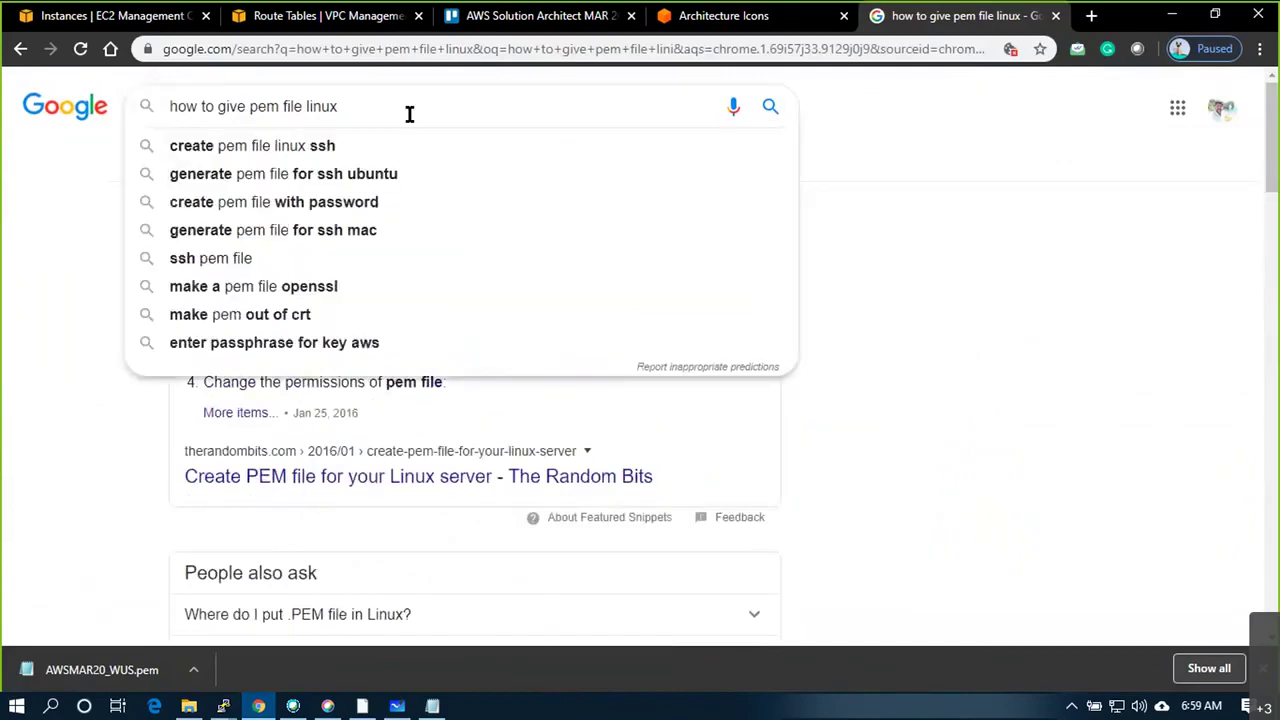
pyautogui.press('Escape')
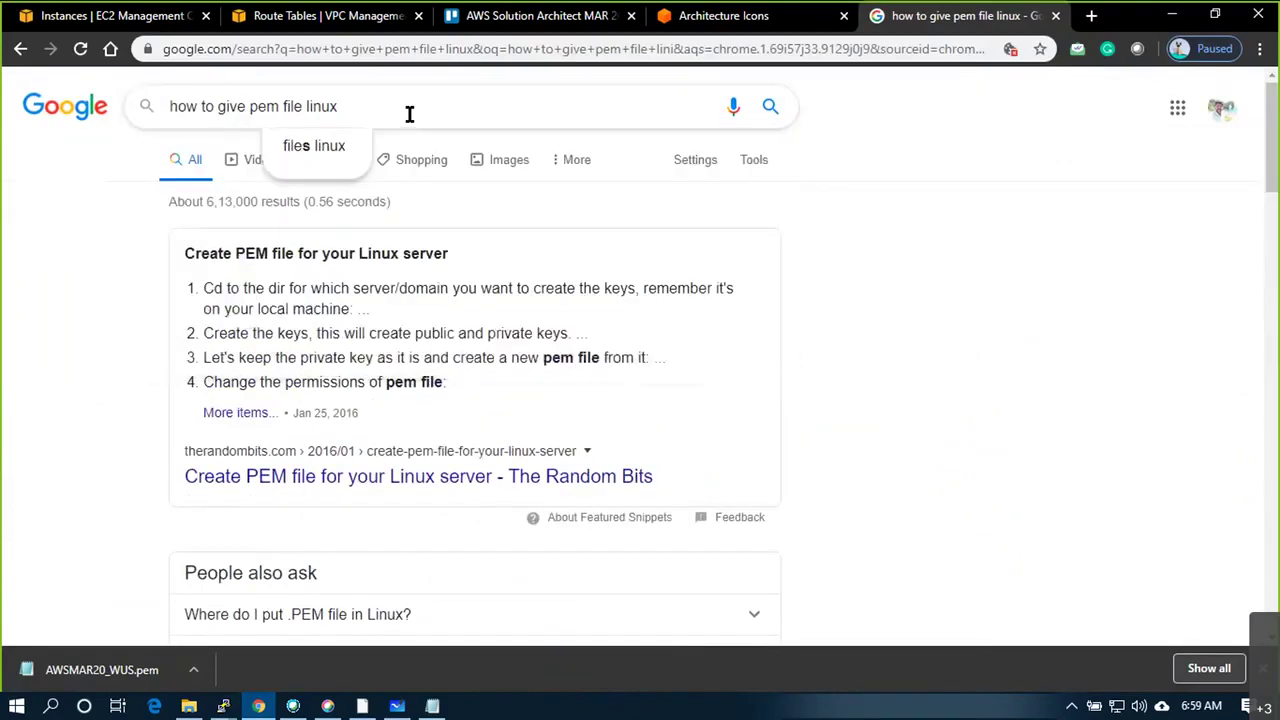
pyautogui.write('to')
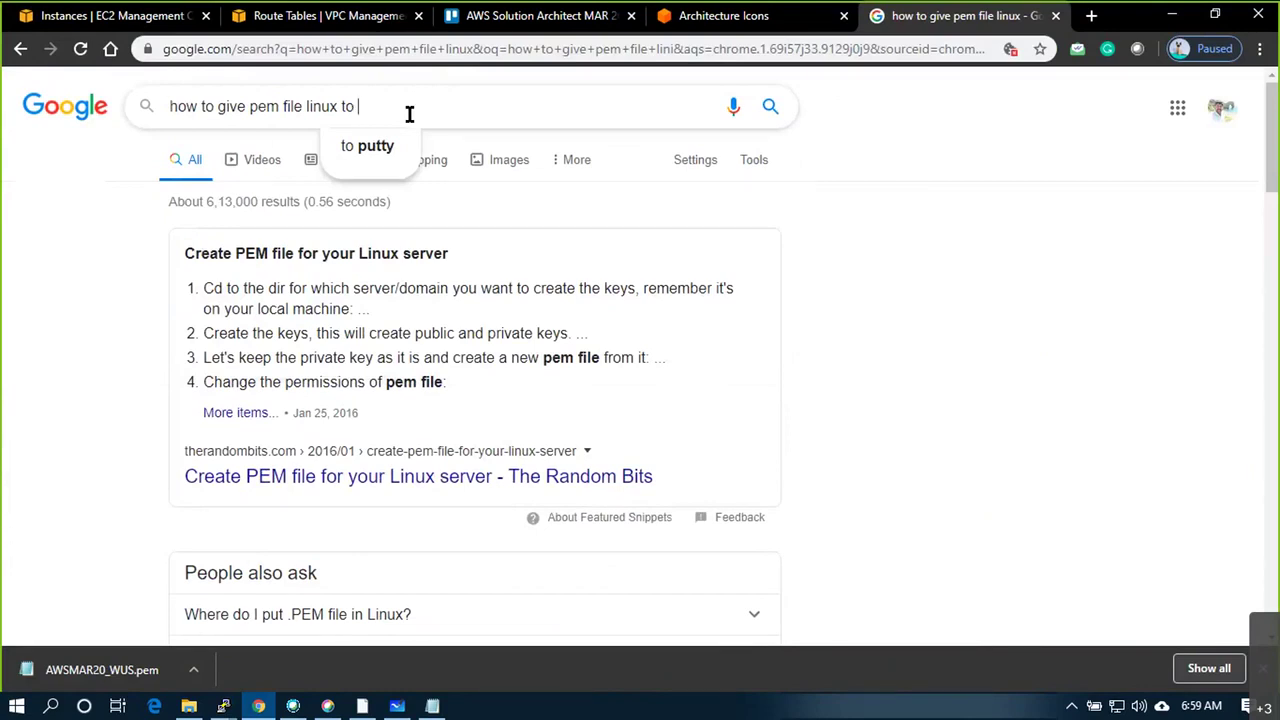
pyautogui.press('BackSpace')
pyautogui.press('BackSpace')
pyautogui.press('BackSpace')
pyautogui.press('BackSpace')
pyautogui.press('BackSpace')
pyautogui.press('BackSpace')
pyautogui.press('BackSpace')
pyautogui.press('BackSpace')
pyautogui.press('BackSpace')
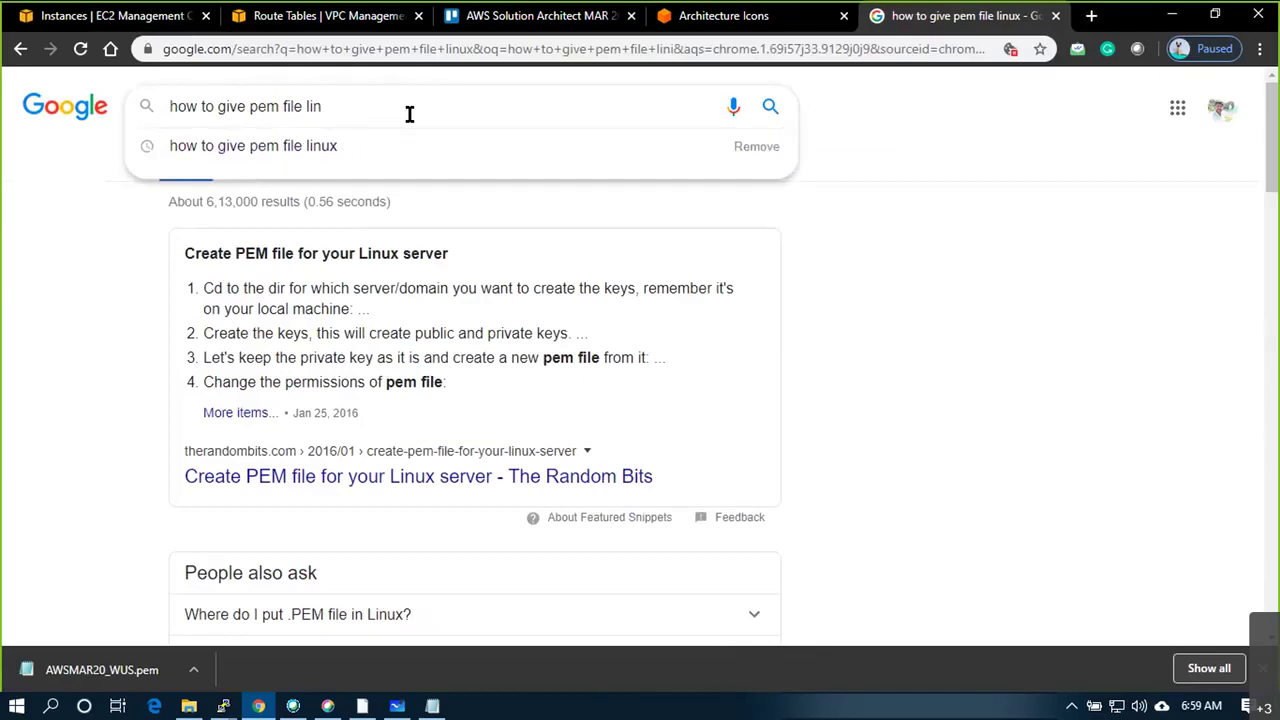
pyautogui.write('in li')
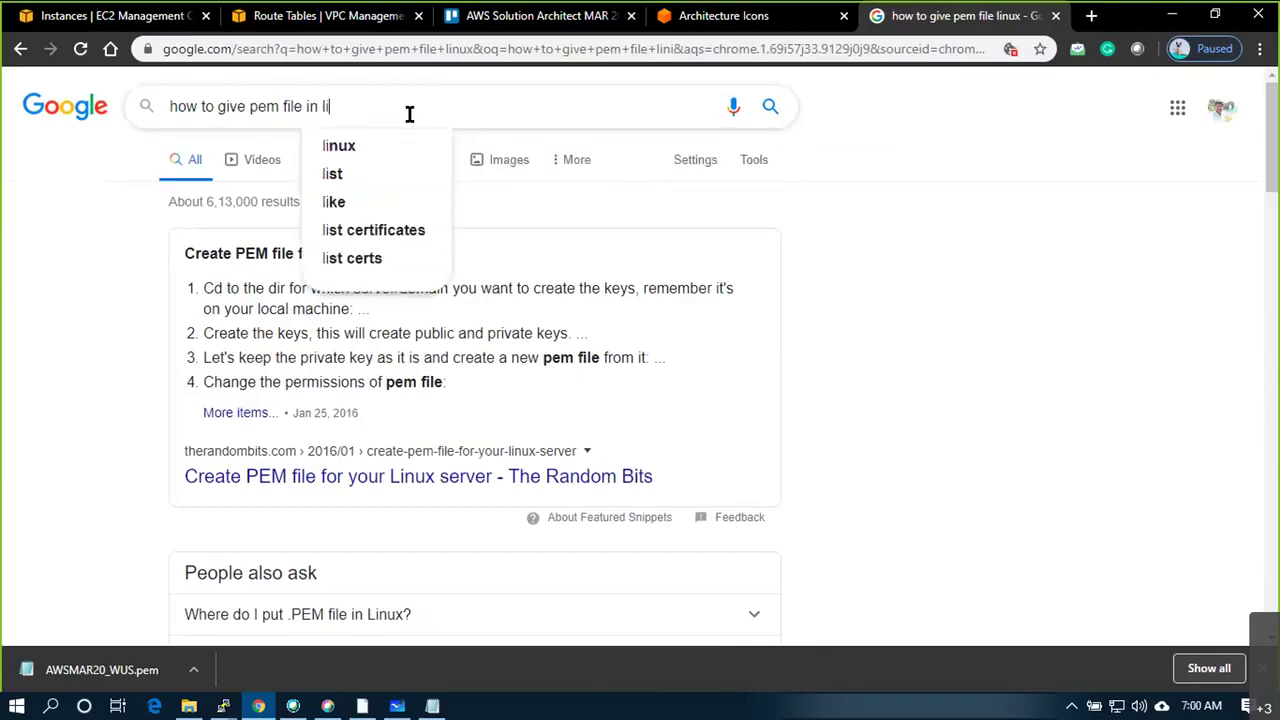
pyautogui.write('nux for jump link')
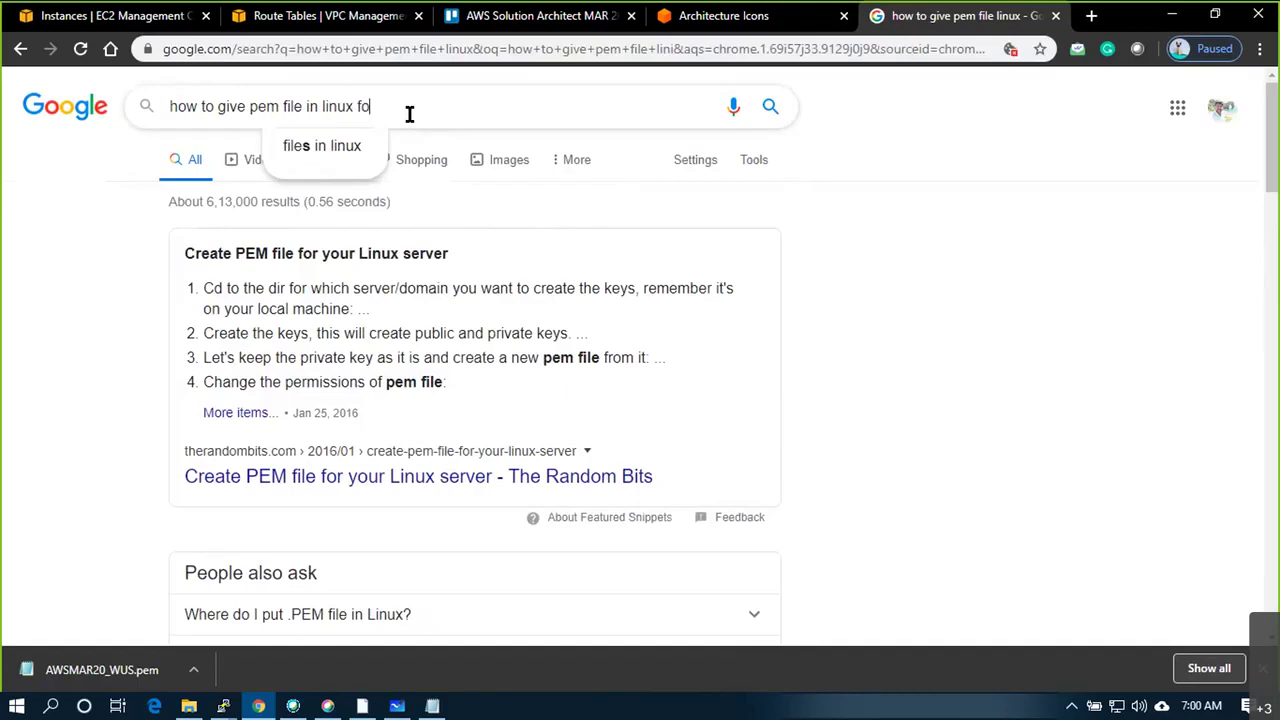
pyautogui.press('BackSpace')
pyautogui.press('BackSpace')
pyautogui.press('BackSpace')
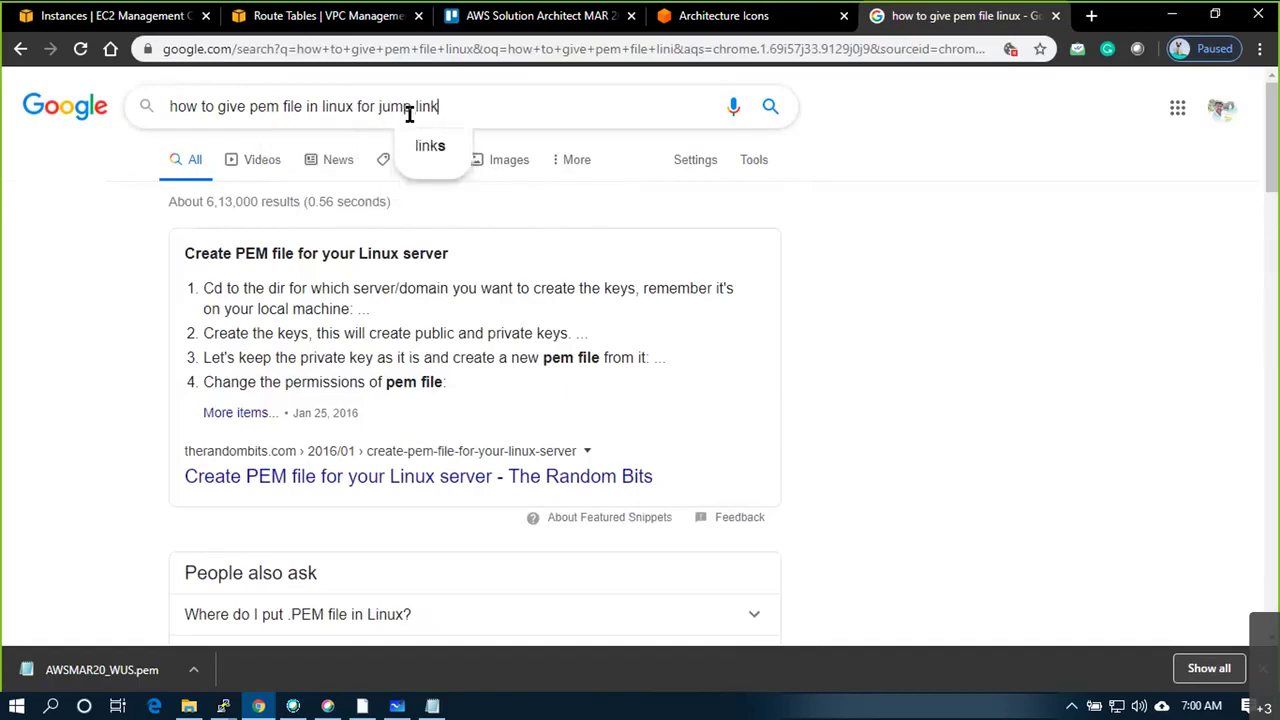
pyautogui.write('ogin')
pyautogui.press('Return')
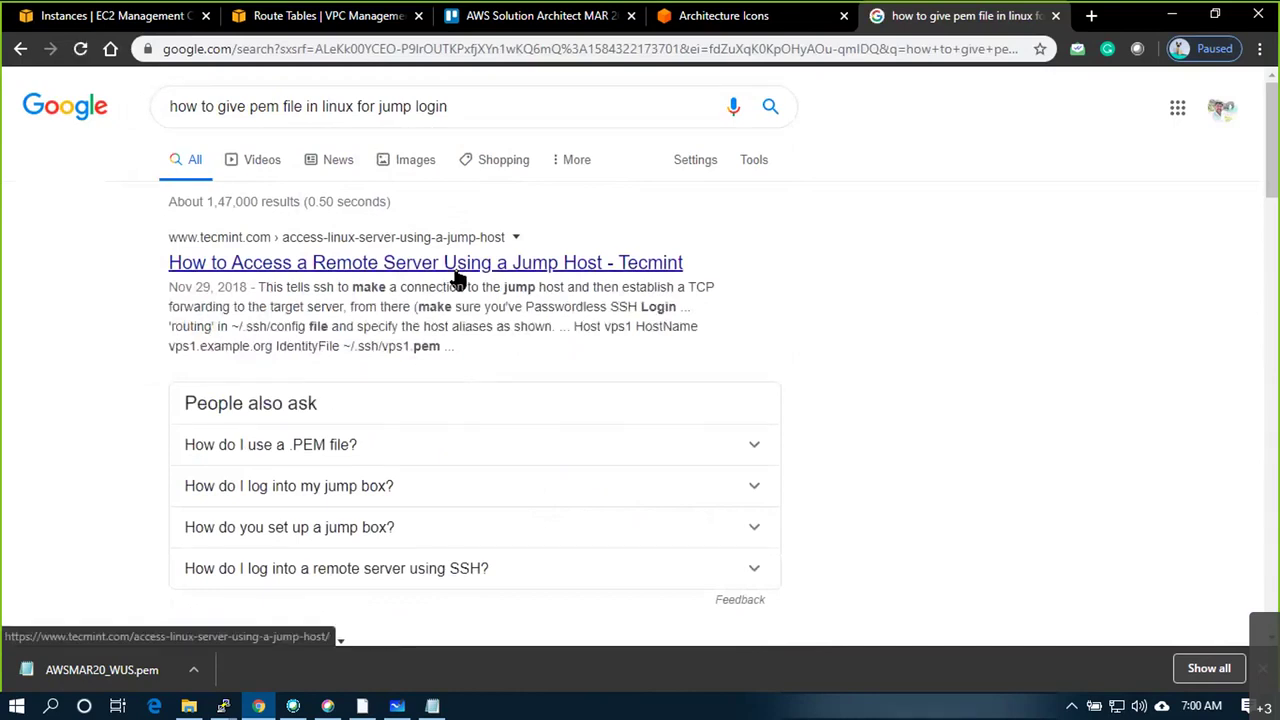
# Open the Tecmint article on accessing a remote server using a jump host and examine its SSH command examples
pyautogui.click(455, 276)
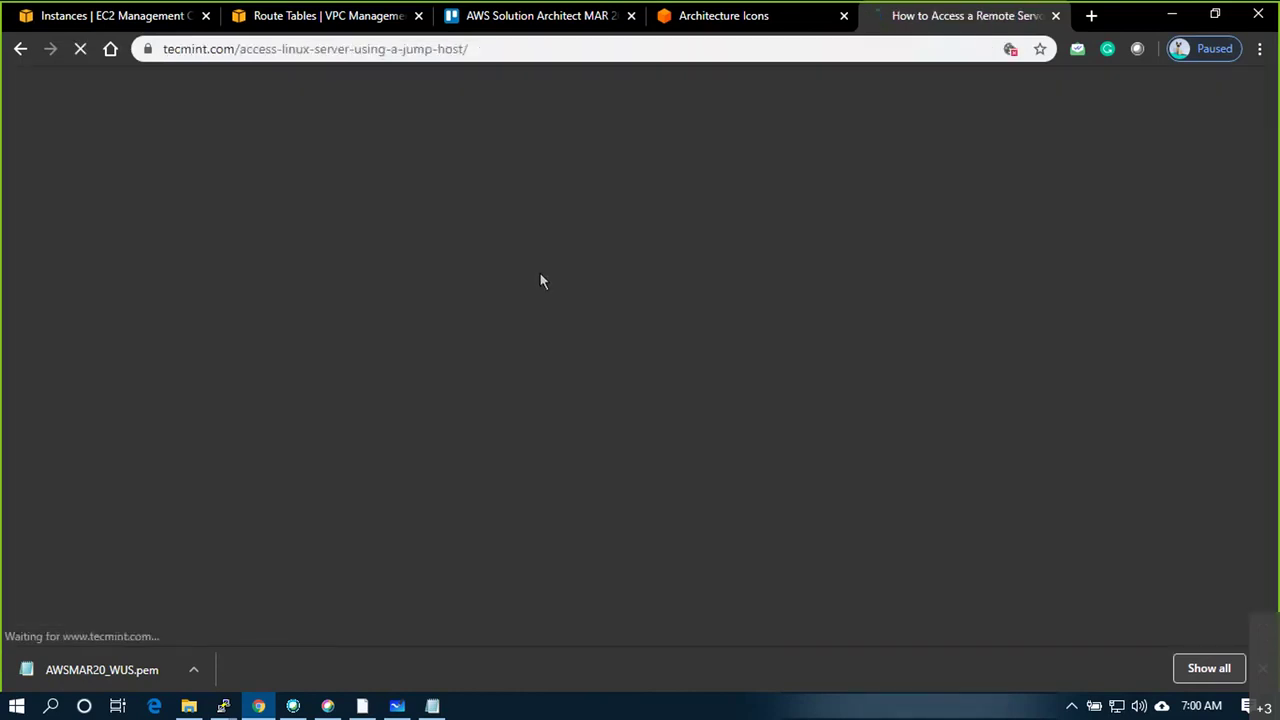
pyautogui.scroll(-4, 800, 353)
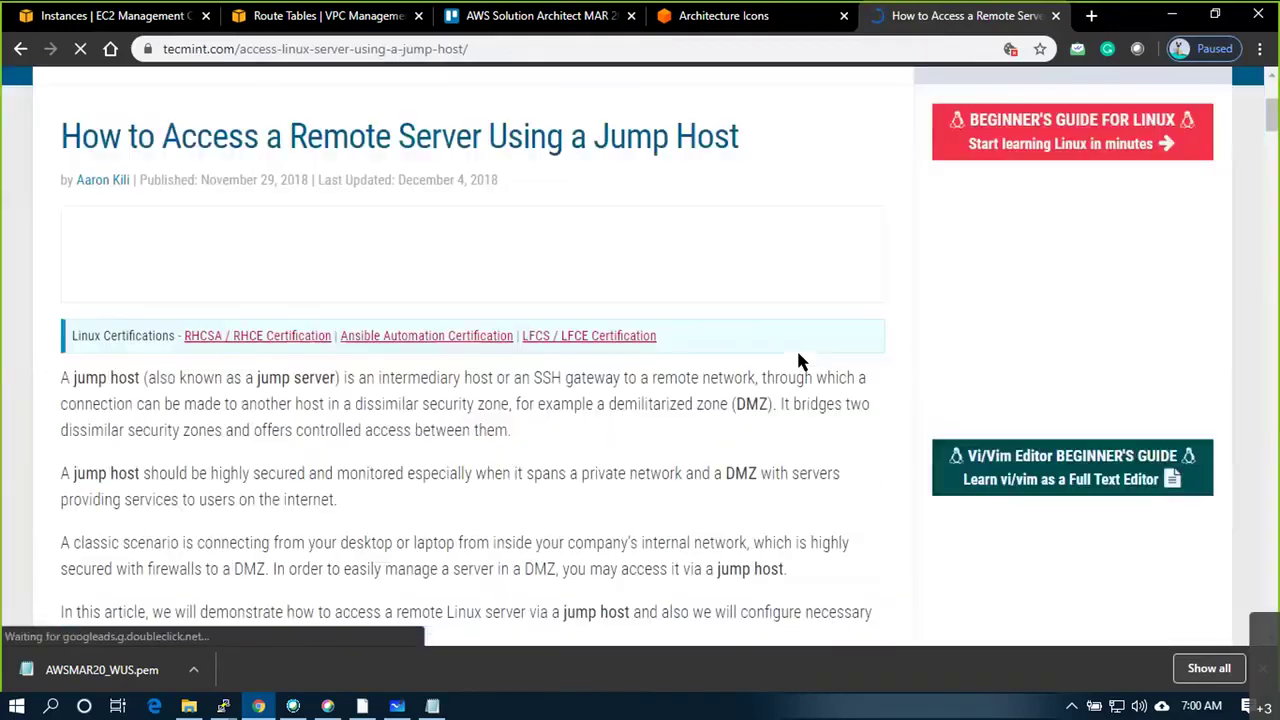
pyautogui.scroll(-5, 800, 360)
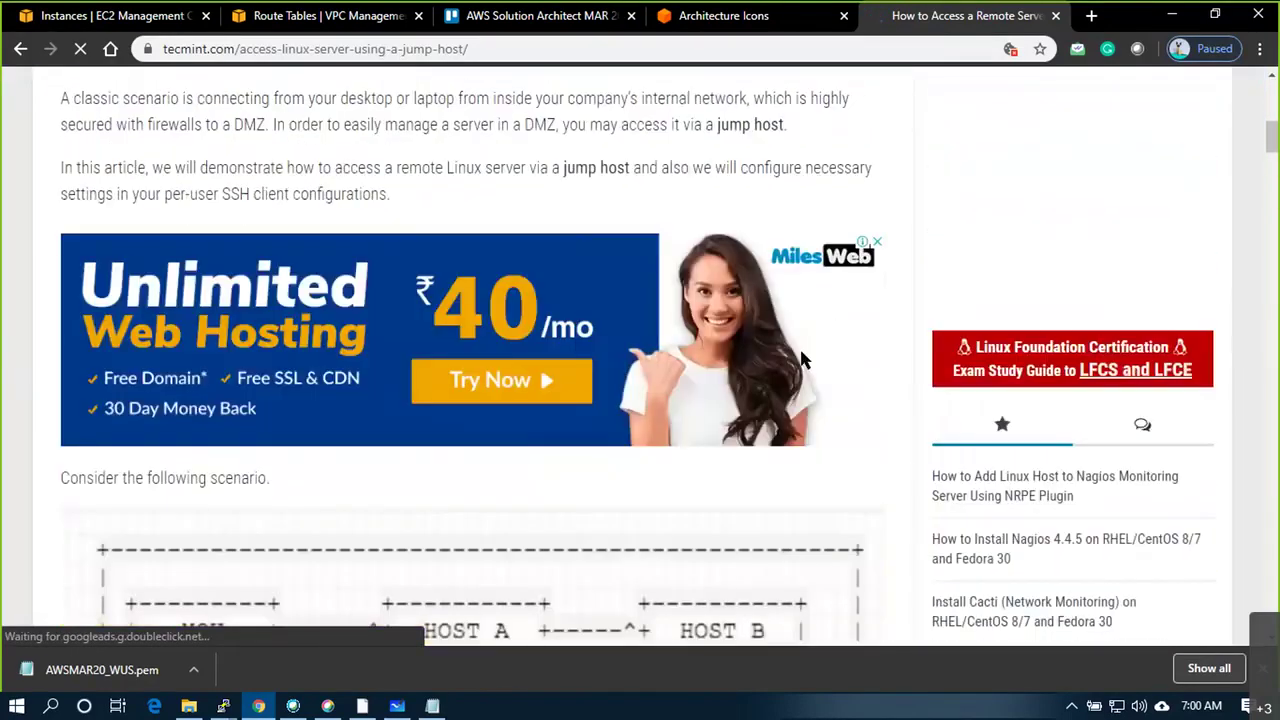
pyautogui.scroll(-5, 804, 361)
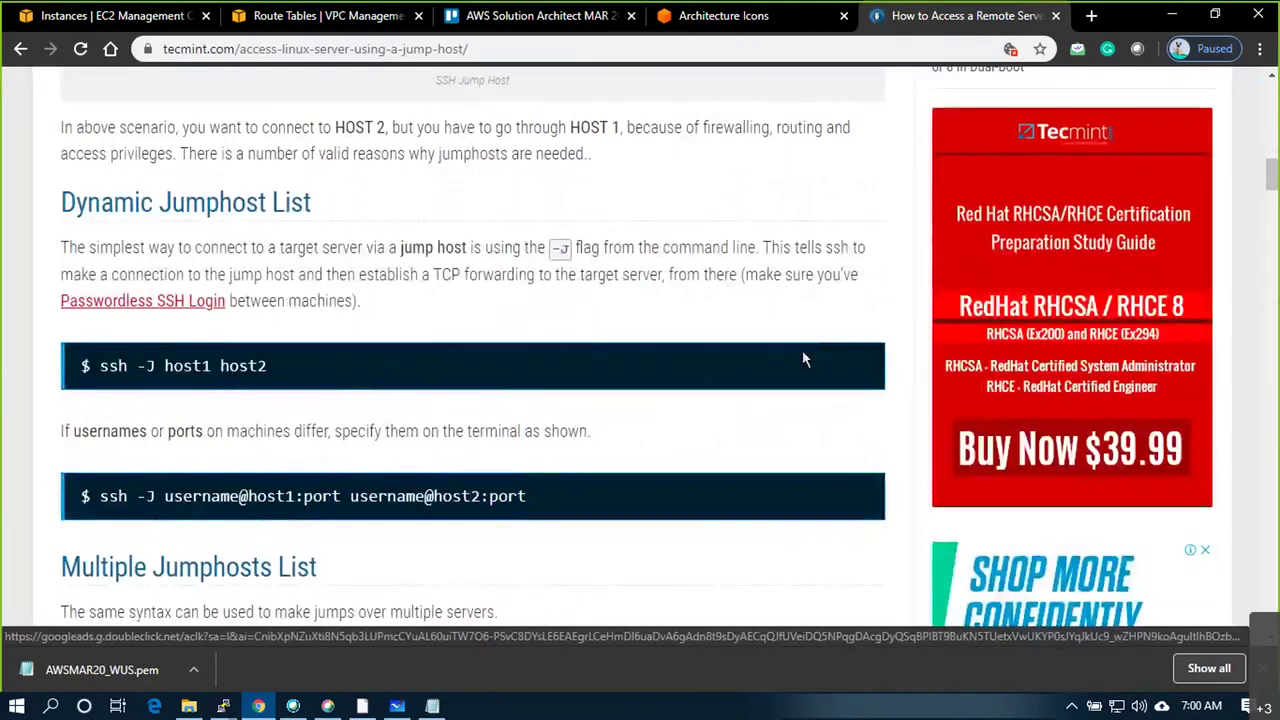
pyautogui.scroll(-2, 804, 359)
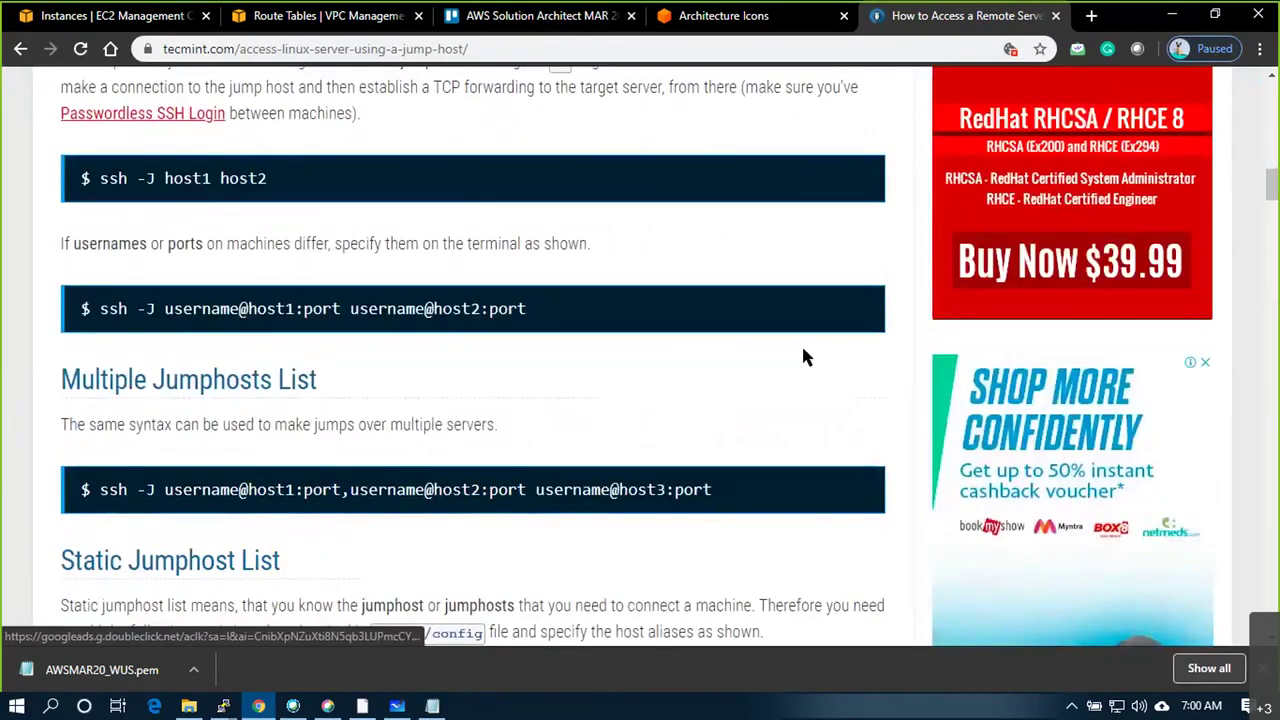
pyautogui.scroll(-3, 805, 357)
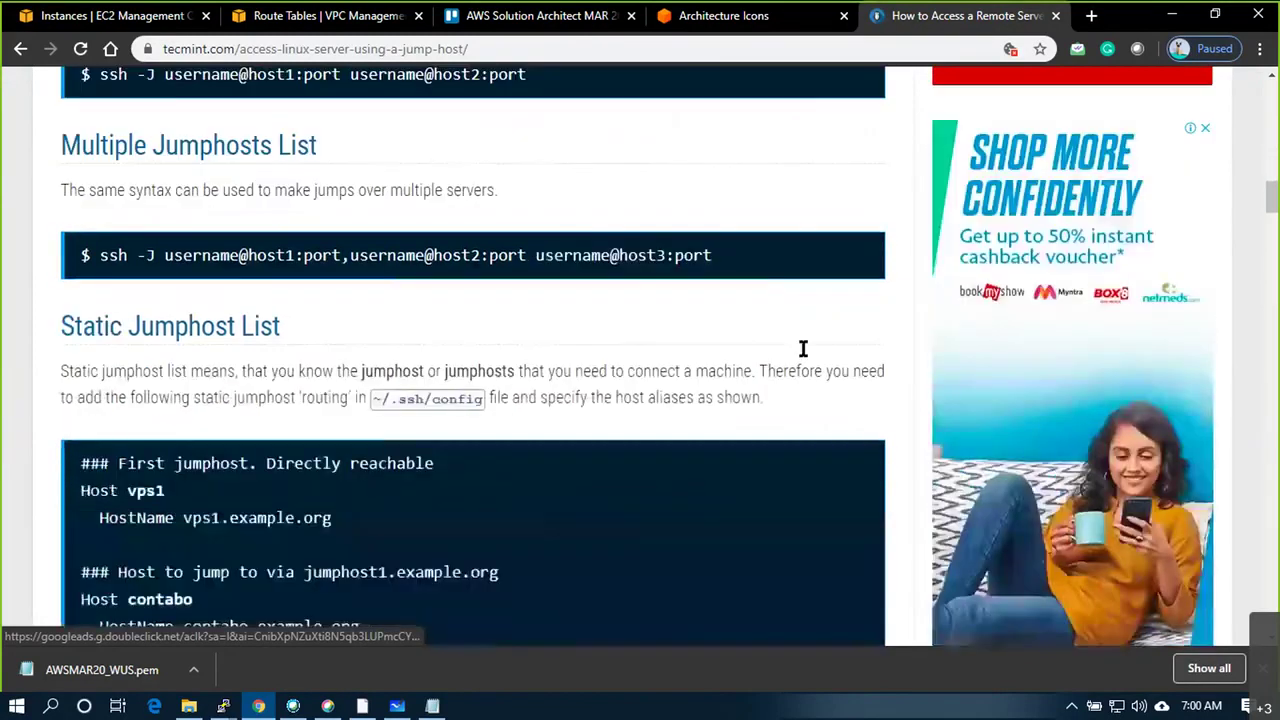
pyautogui.scroll(-2, 805, 357)
pyautogui.scroll(-3, 805, 357)
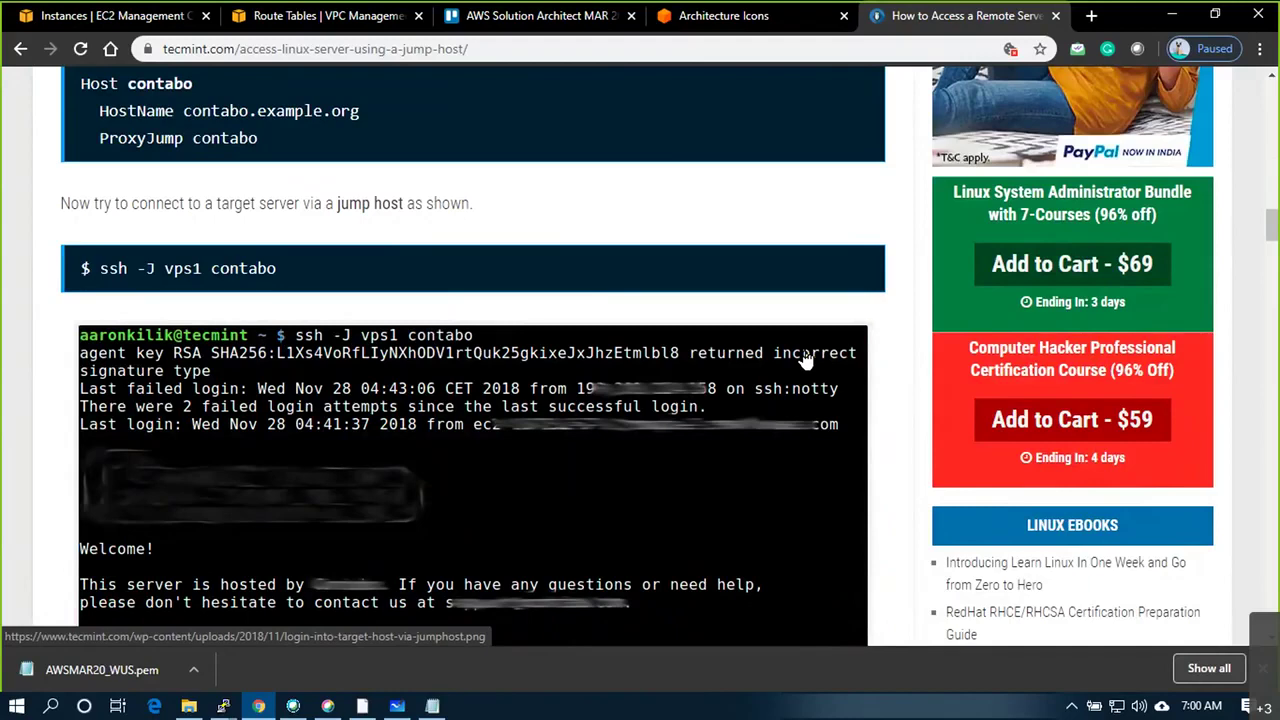
pyautogui.scroll(-3, 805, 357)
pyautogui.scroll(-9, 805, 350)
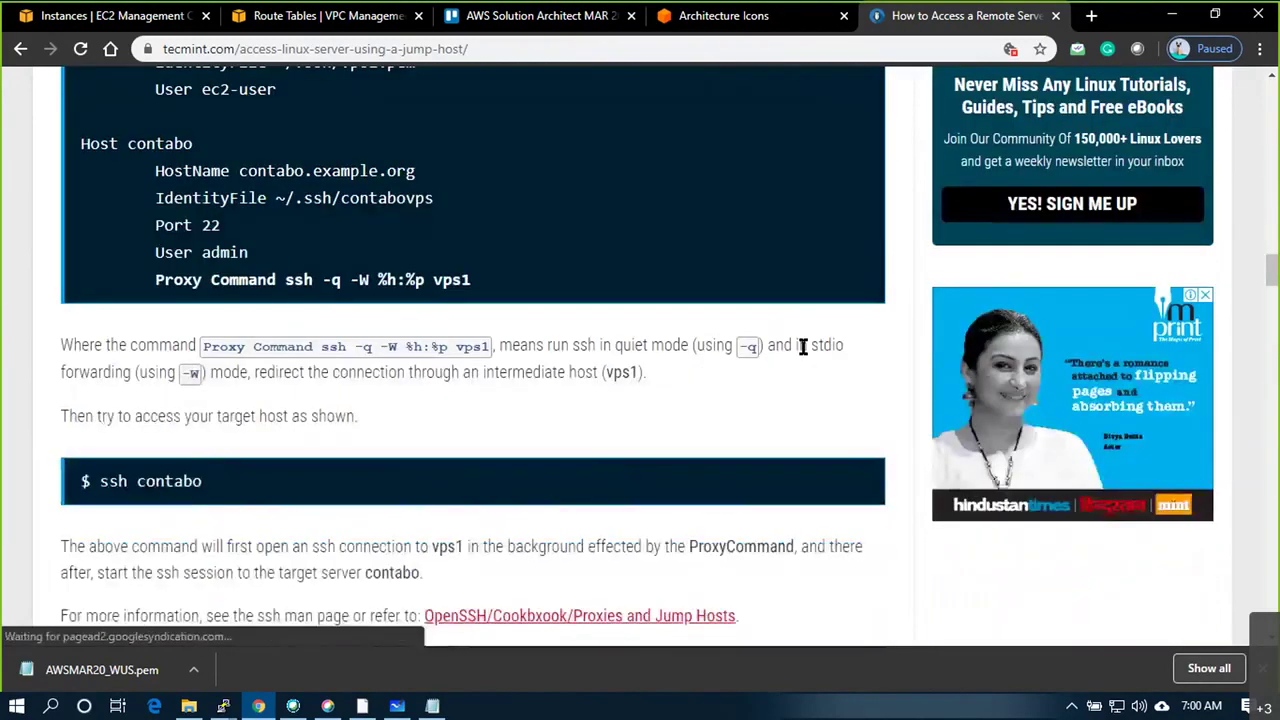
pyautogui.scroll(-5, 803, 343)
pyautogui.scroll(-4, 805, 353)
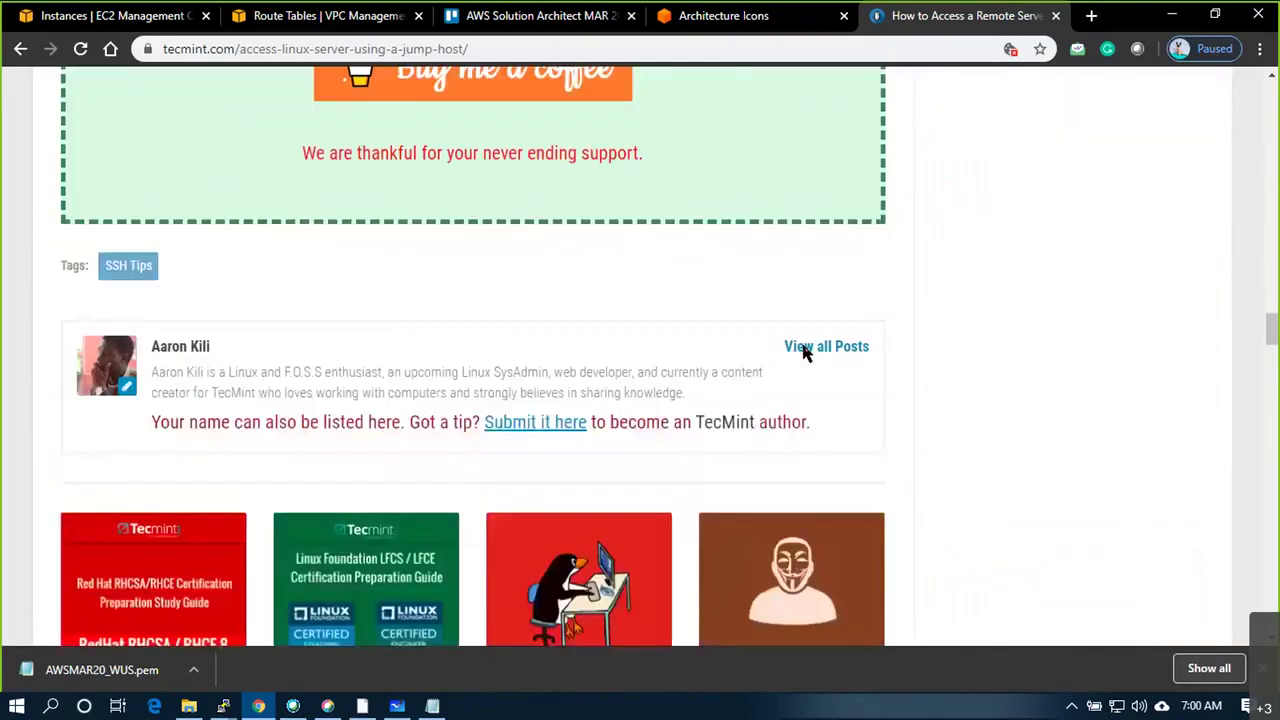
pyautogui.hotkey('alt', 'Tab')
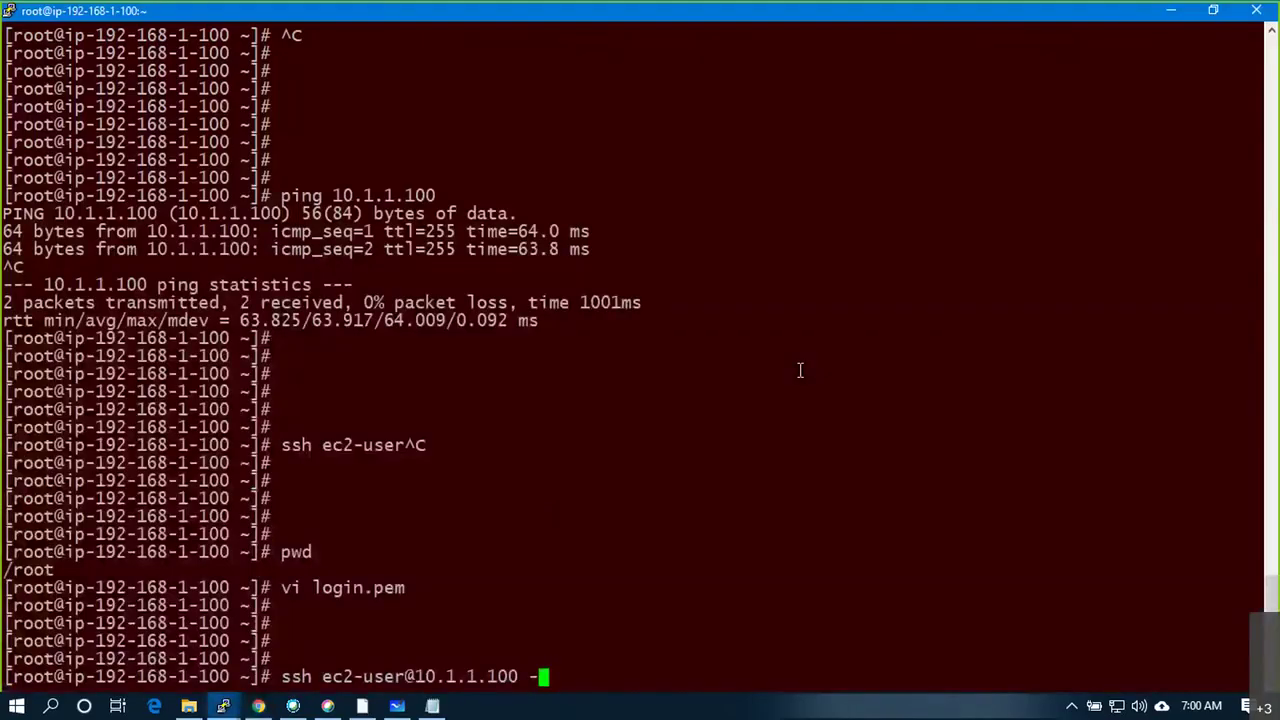
pyautogui.press('BackSpace')
pyautogui.press('Return')
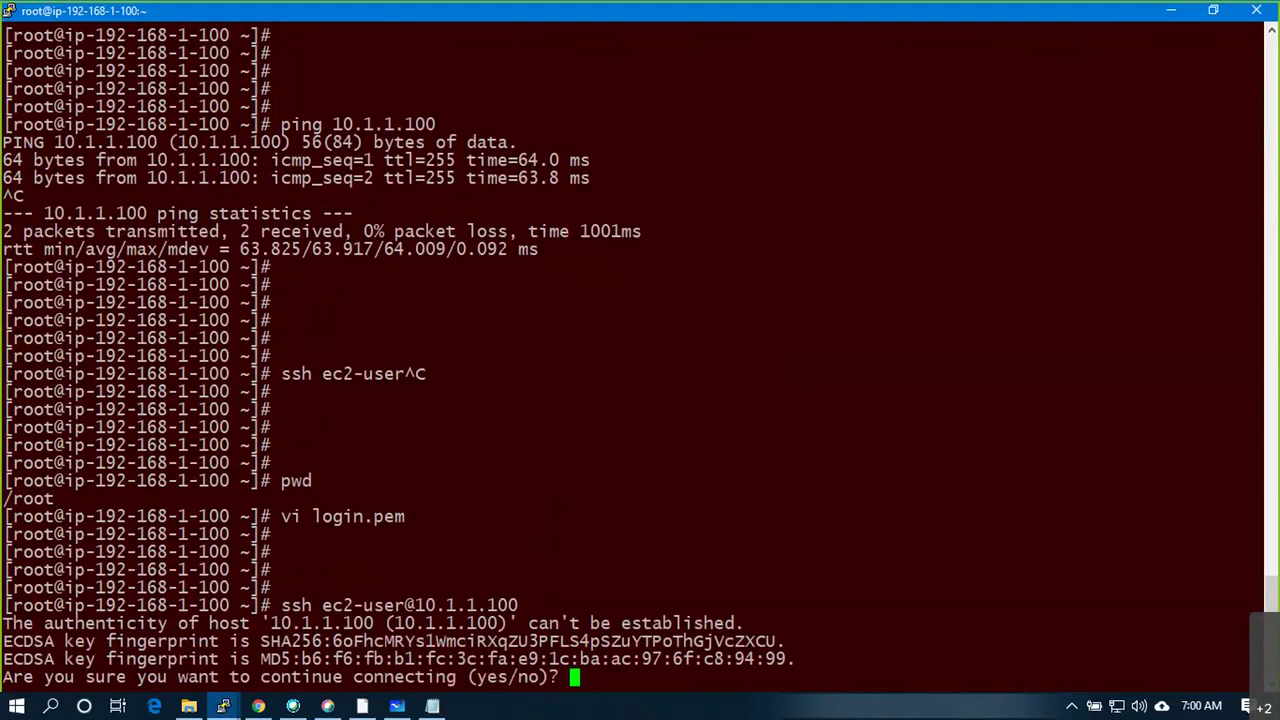
pyautogui.write('yes')
pyautogui.press('Return')
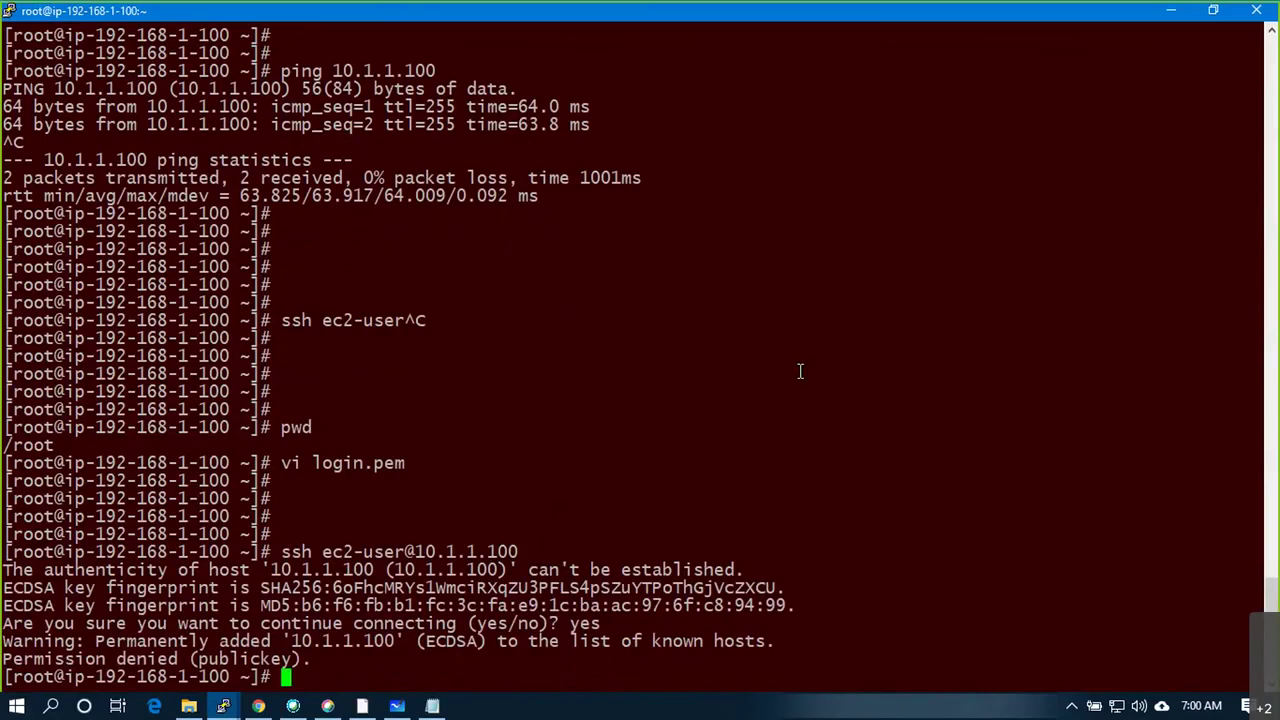
pyautogui.press('Up')
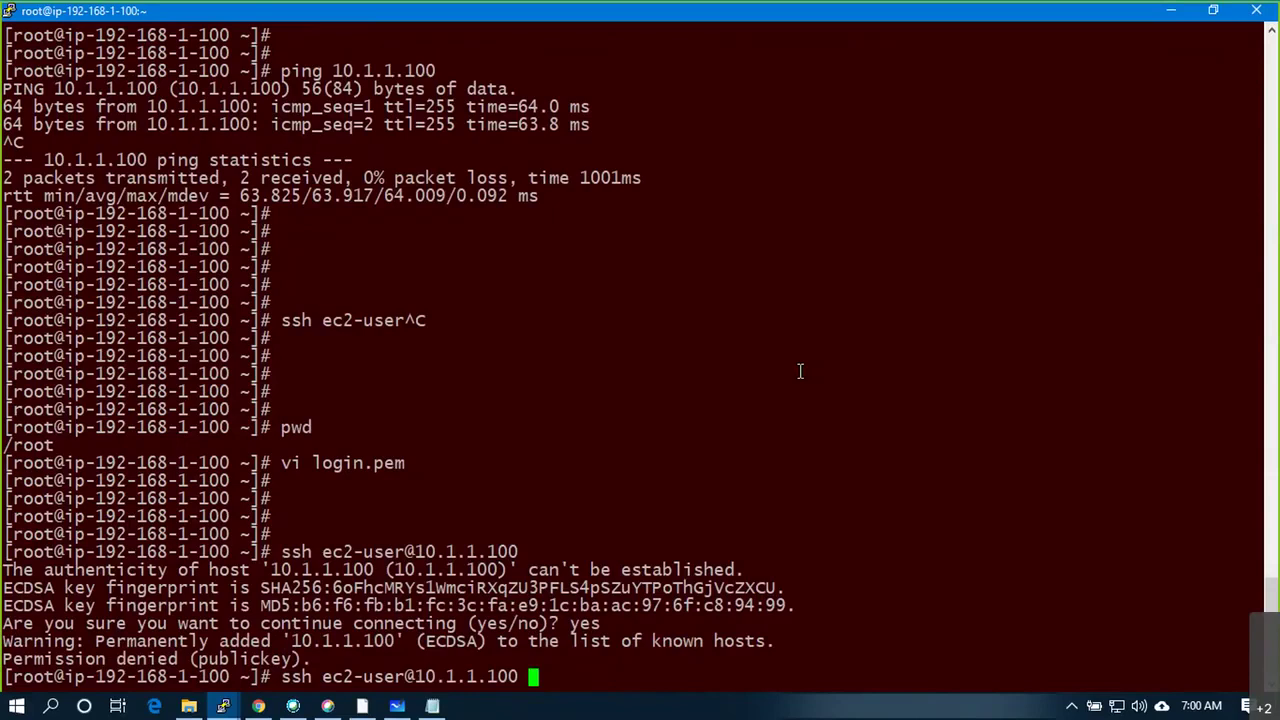
pyautogui.write('-')
pyautogui.press('BackSpace')
pyautogui.write('-')
pyautogui.press('BackSpace')
# Switch to Chrome and recheck the Tecmint article's ProxyCommand and jumphost list sections for the key file syntax
pyautogui.hotkey('alt', 'Tab')
pyautogui.scroll(5, 485, 359)
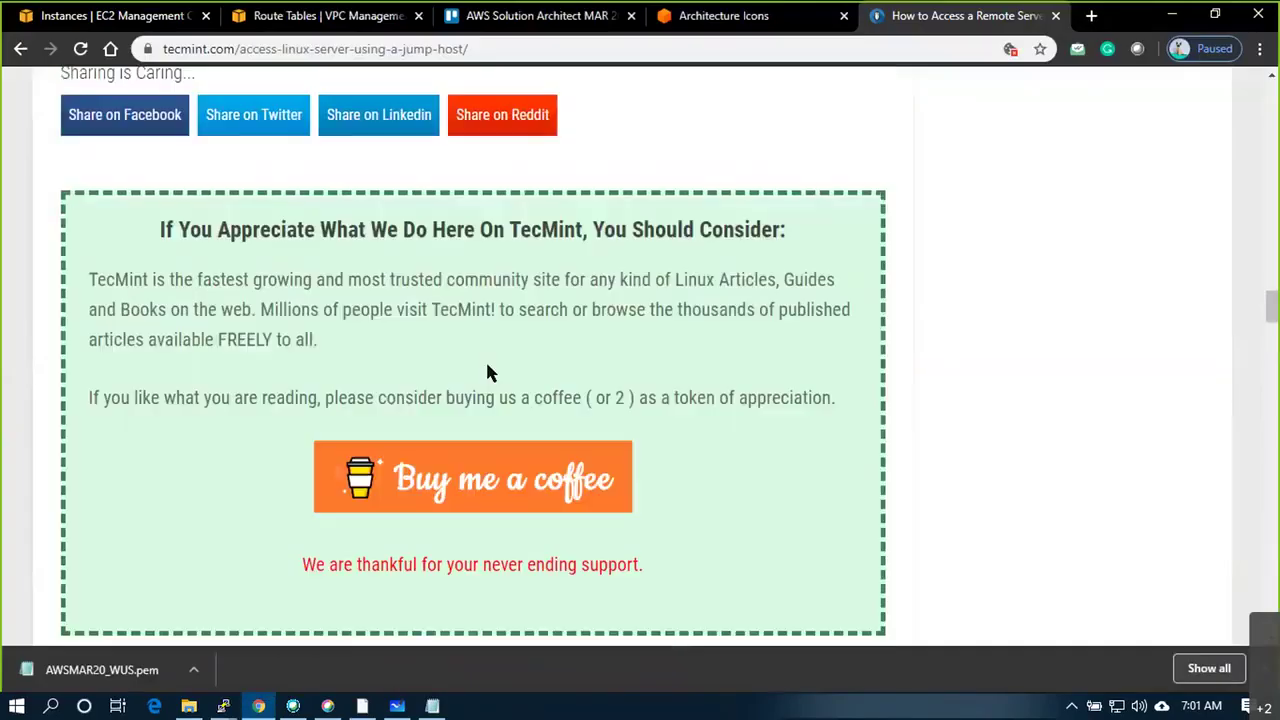
pyautogui.scroll(5, 489, 364)
pyautogui.scroll(10, 489, 364)
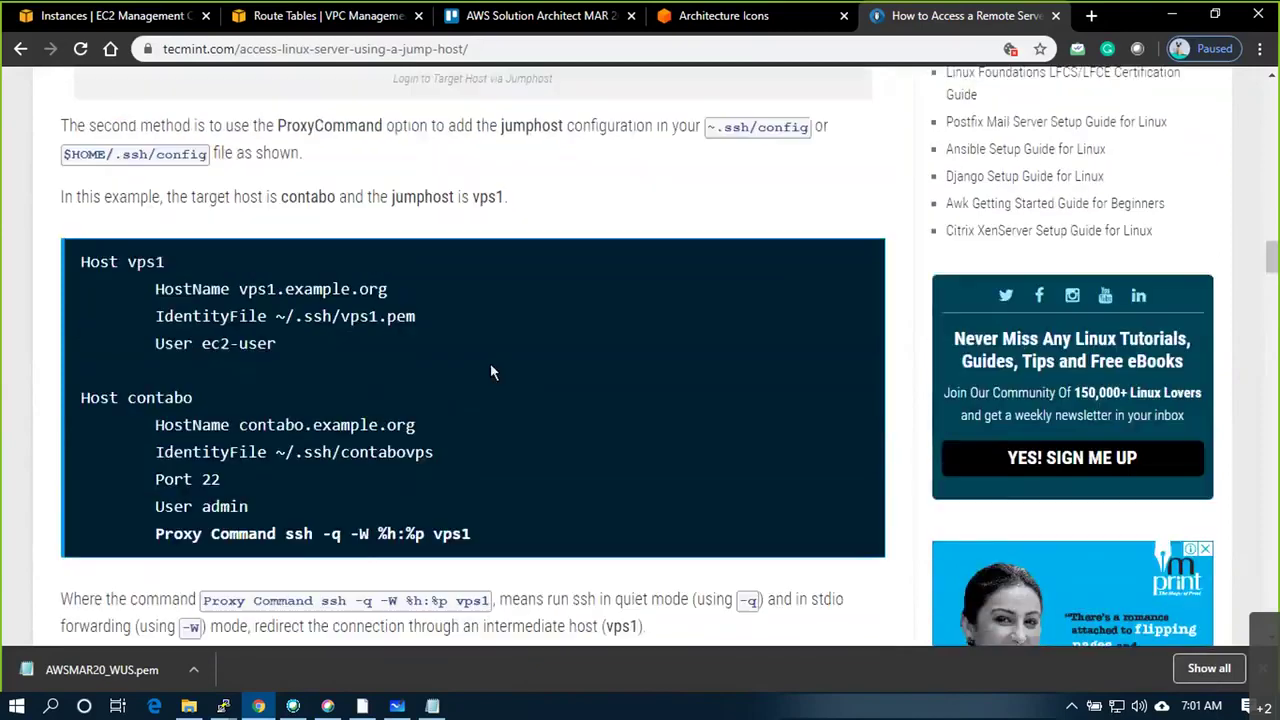
pyautogui.scroll(10, 491, 370)
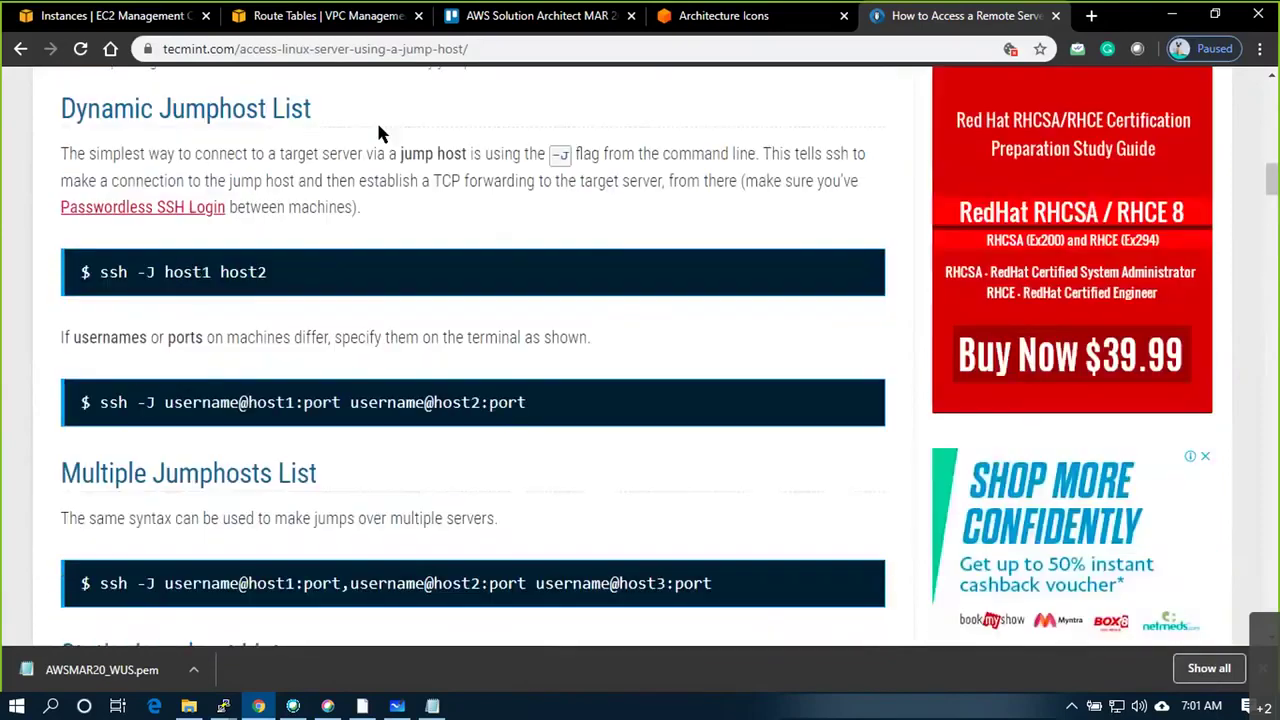
pyautogui.moveTo(1274, 145); pyautogui.dragTo(1274, 78)
# Return to the Google results and search for "how to login from mac using pem file"
pyautogui.hotkey('alt', 'Left')
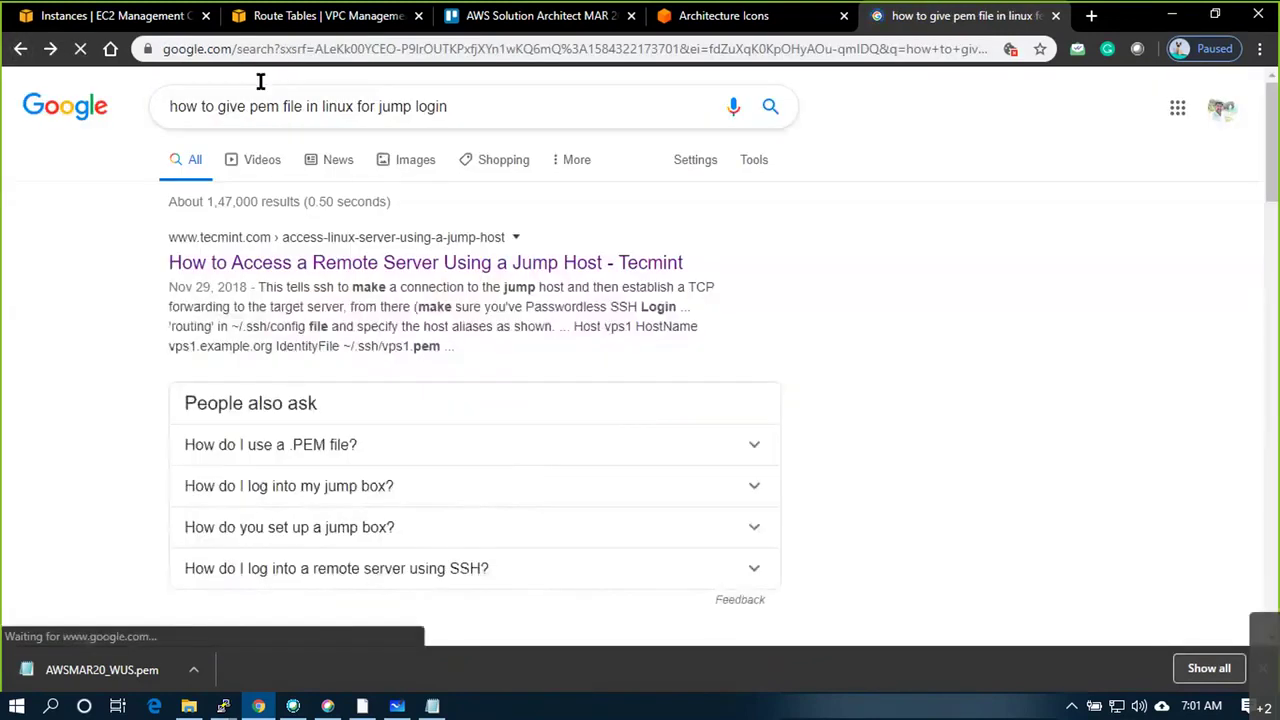
pyautogui.tripleClick(262, 104)
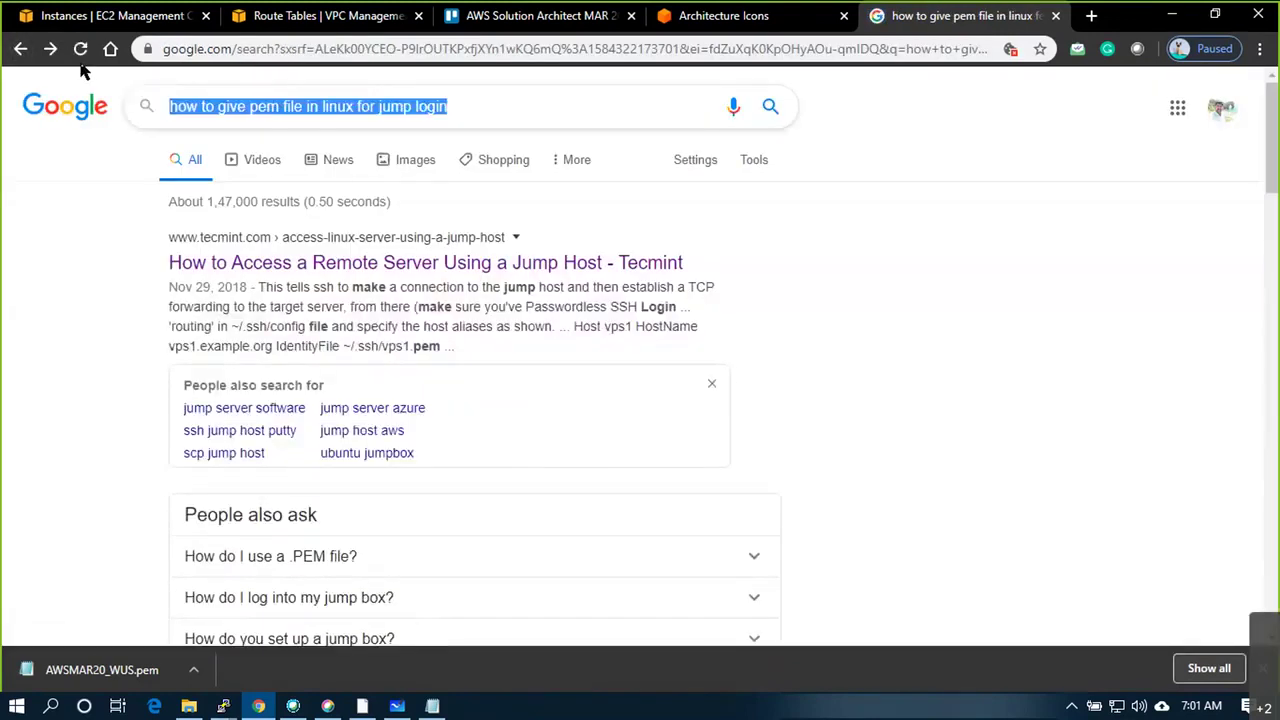
pyautogui.write('how to login ')
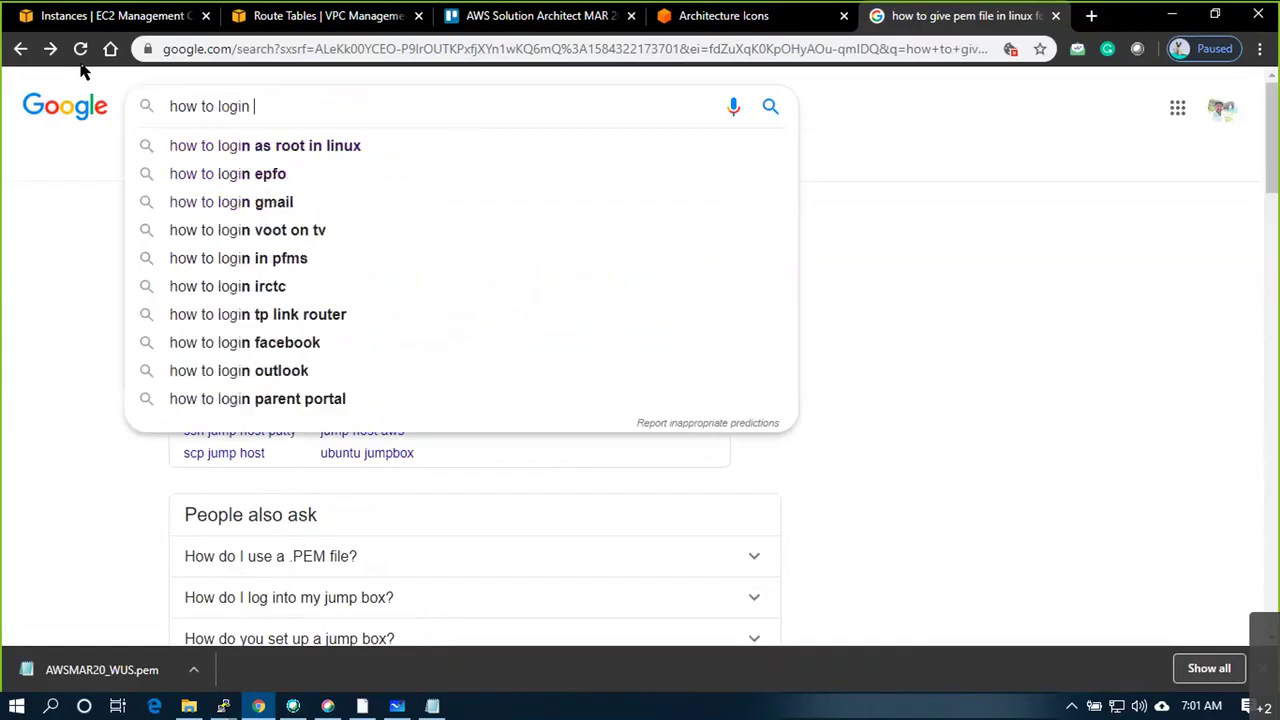
pyautogui.write('from mac ')
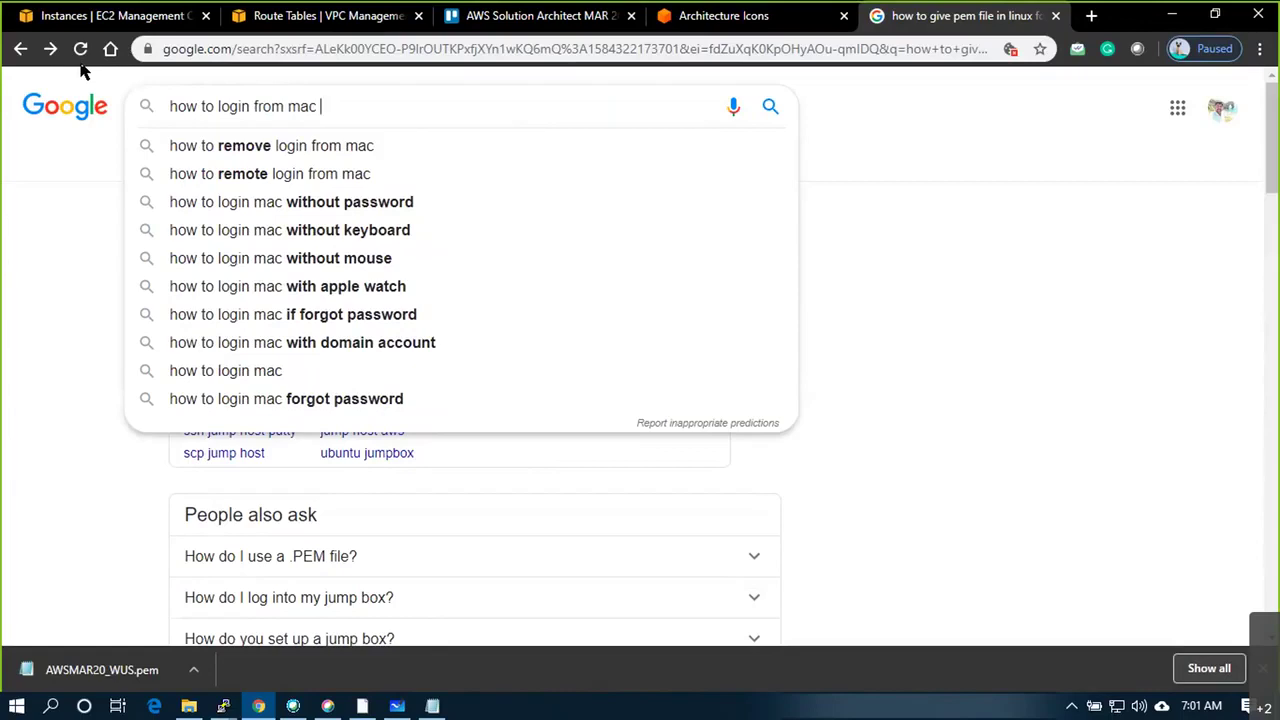
pyautogui.write('using k')
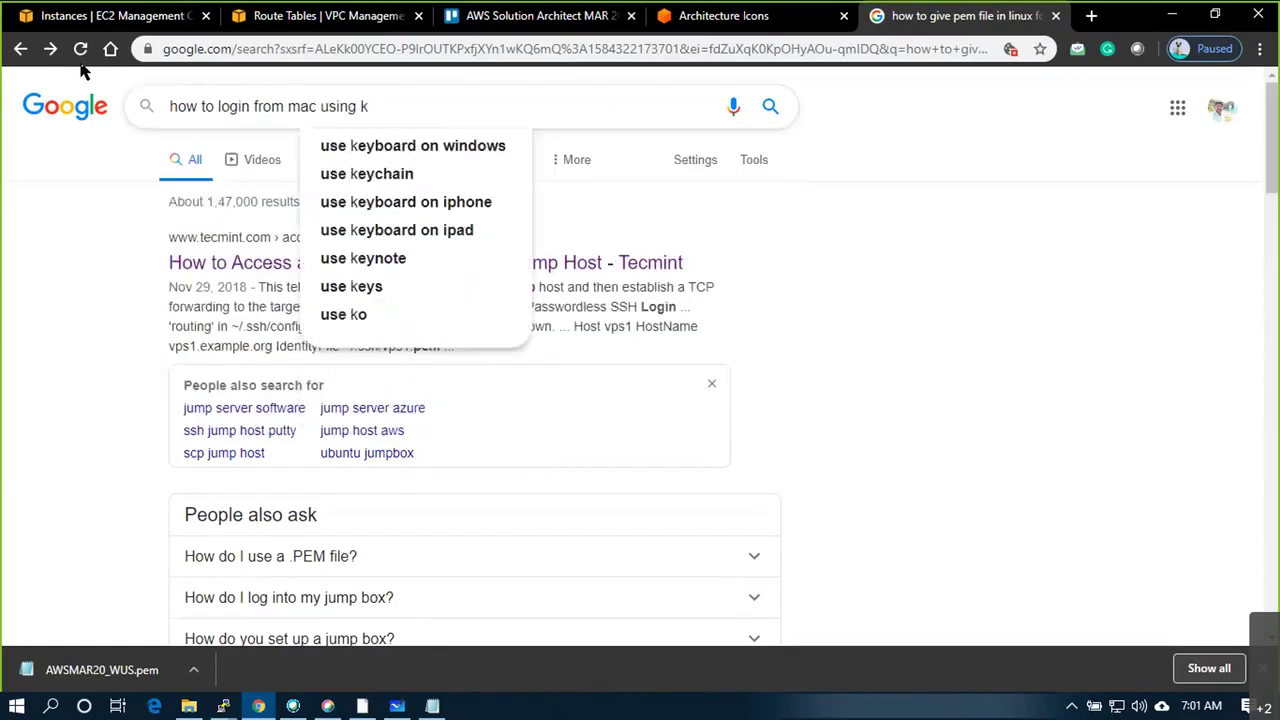
pyautogui.press('BackSpace')
pyautogui.write('ro')
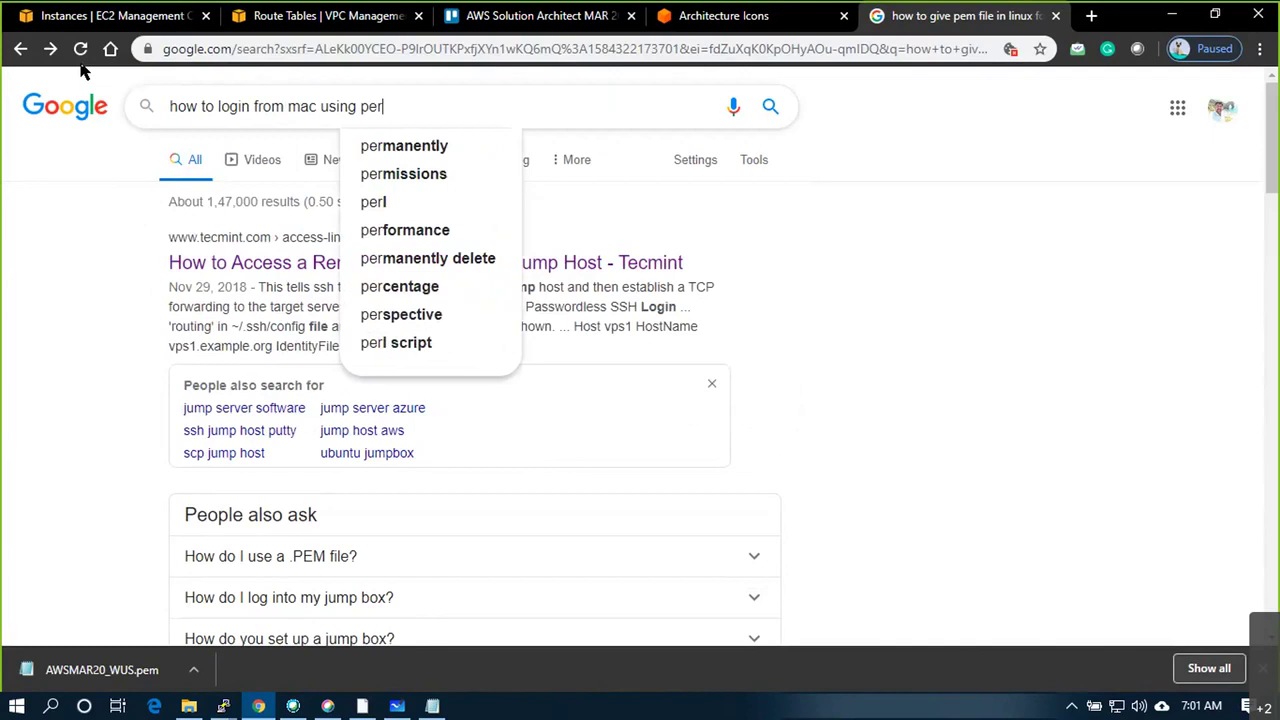
pyautogui.write('m')
pyautogui.press('BackSpace')
pyautogui.press('BackSpace')
pyautogui.write('m file')
pyautogui.press('Return')
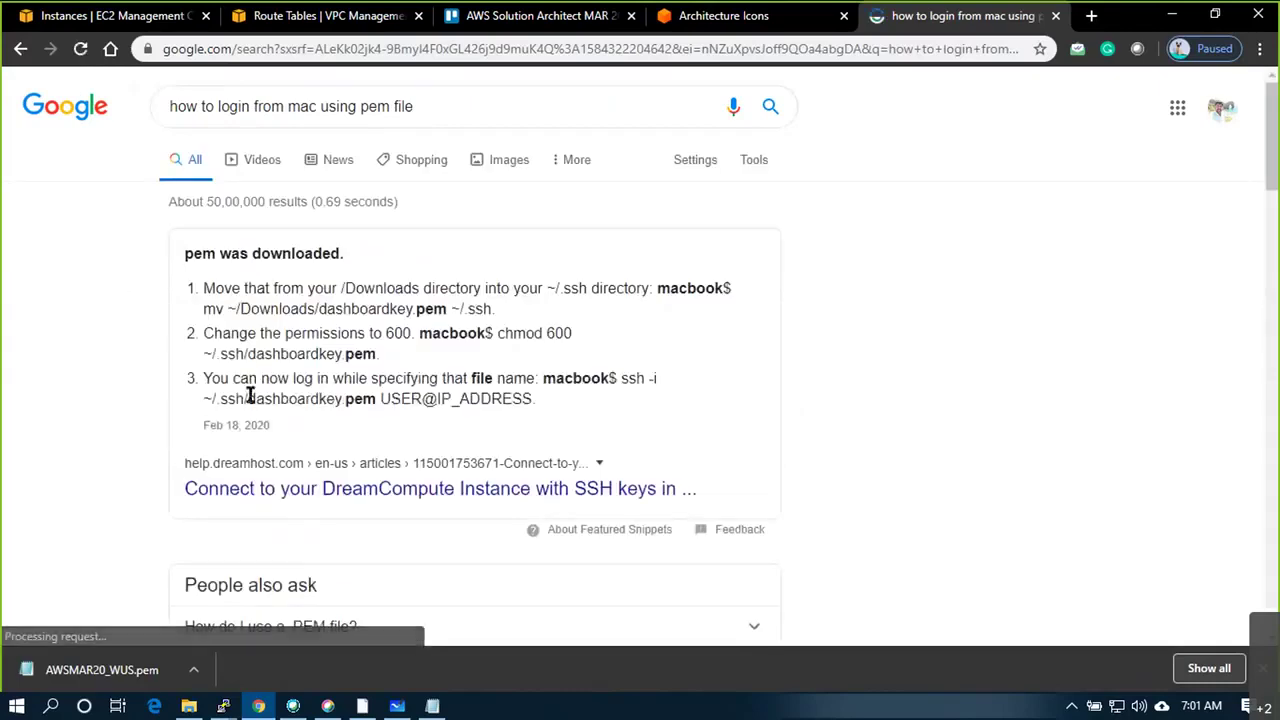
# Open the DreamHost article on connecting with SSH keys in Mac or Linux and examine its .pem login commands and config file section
pyautogui.click(408, 489)
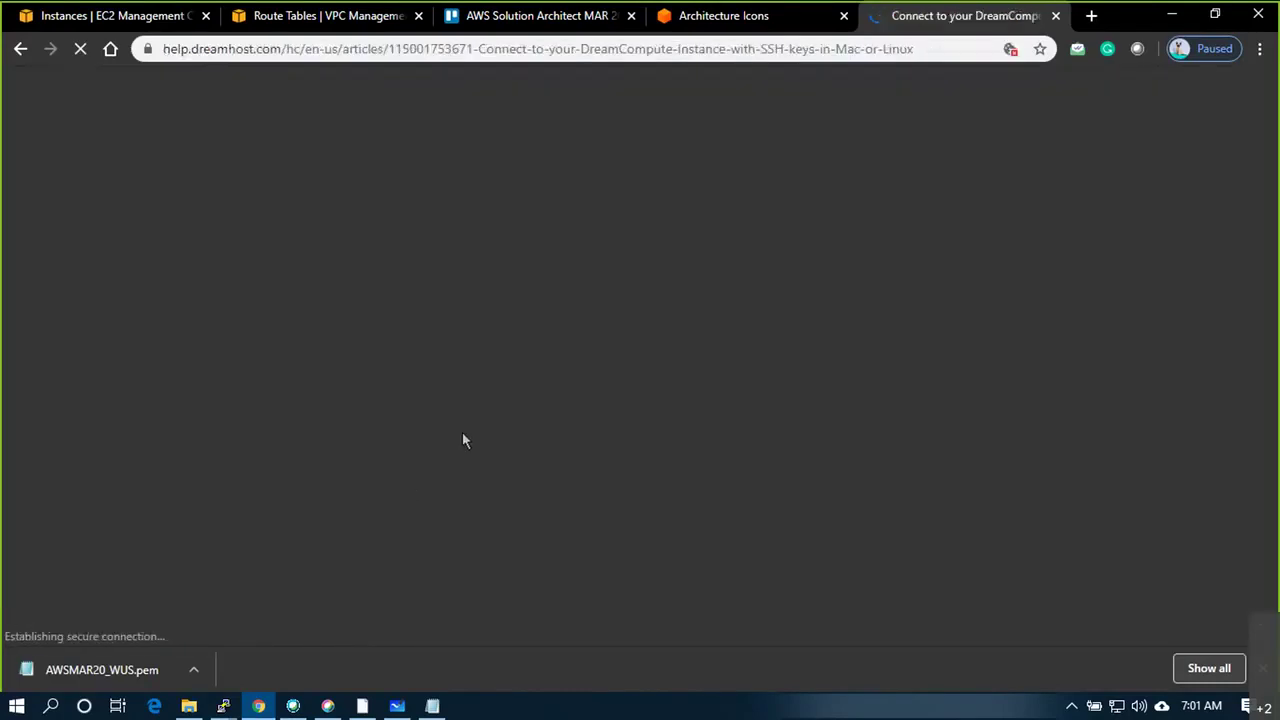
pyautogui.scroll(-2, 557, 413)
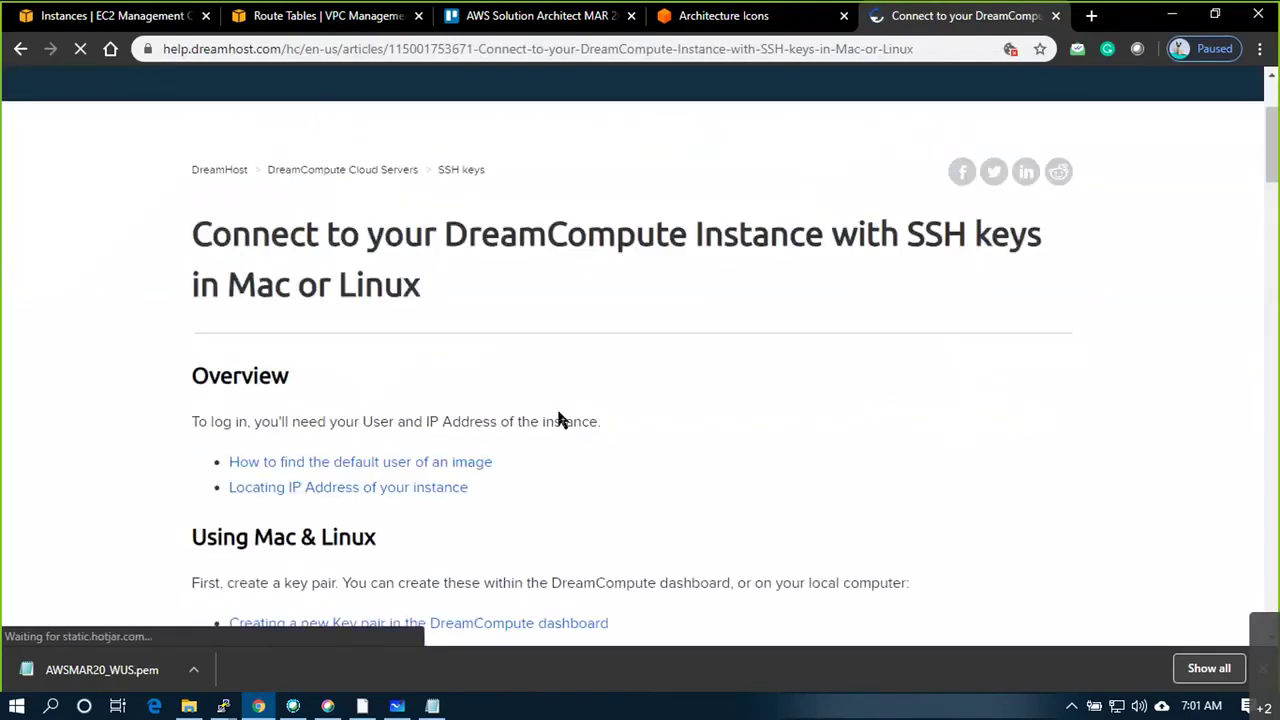
pyautogui.scroll(-4, 560, 420)
pyautogui.scroll(-1, 560, 420)
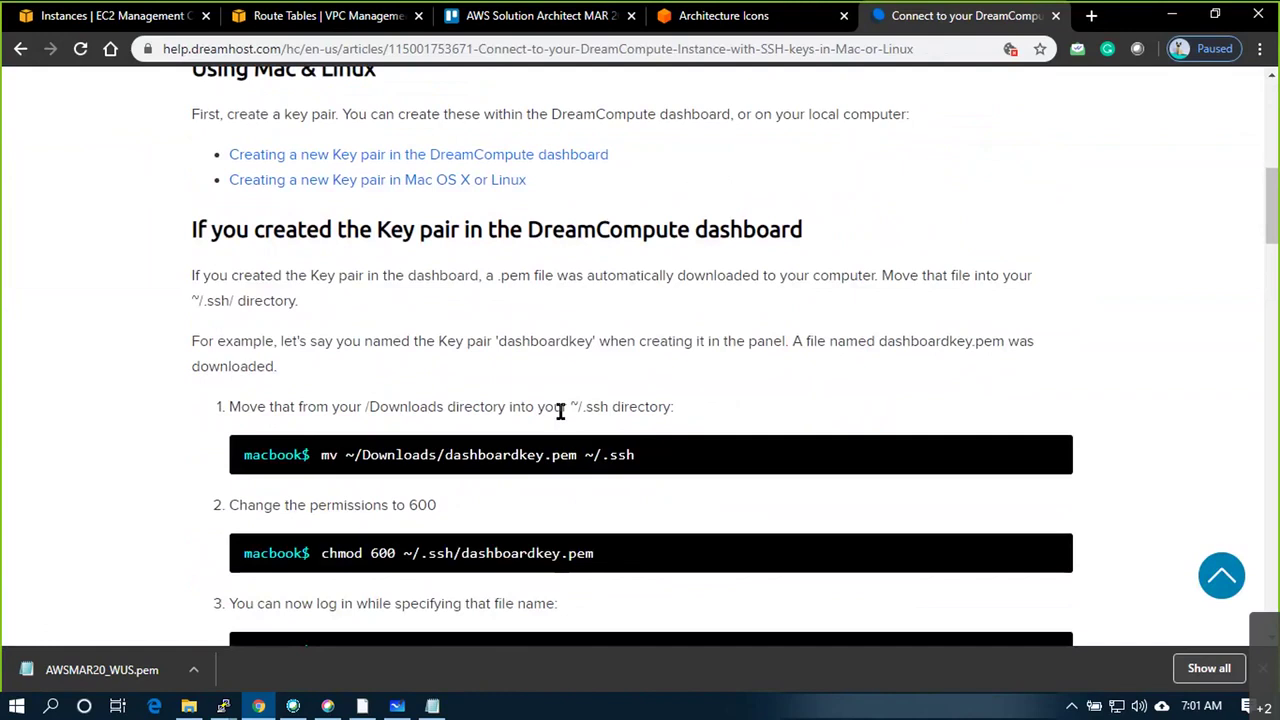
pyautogui.scroll(-3, 560, 412)
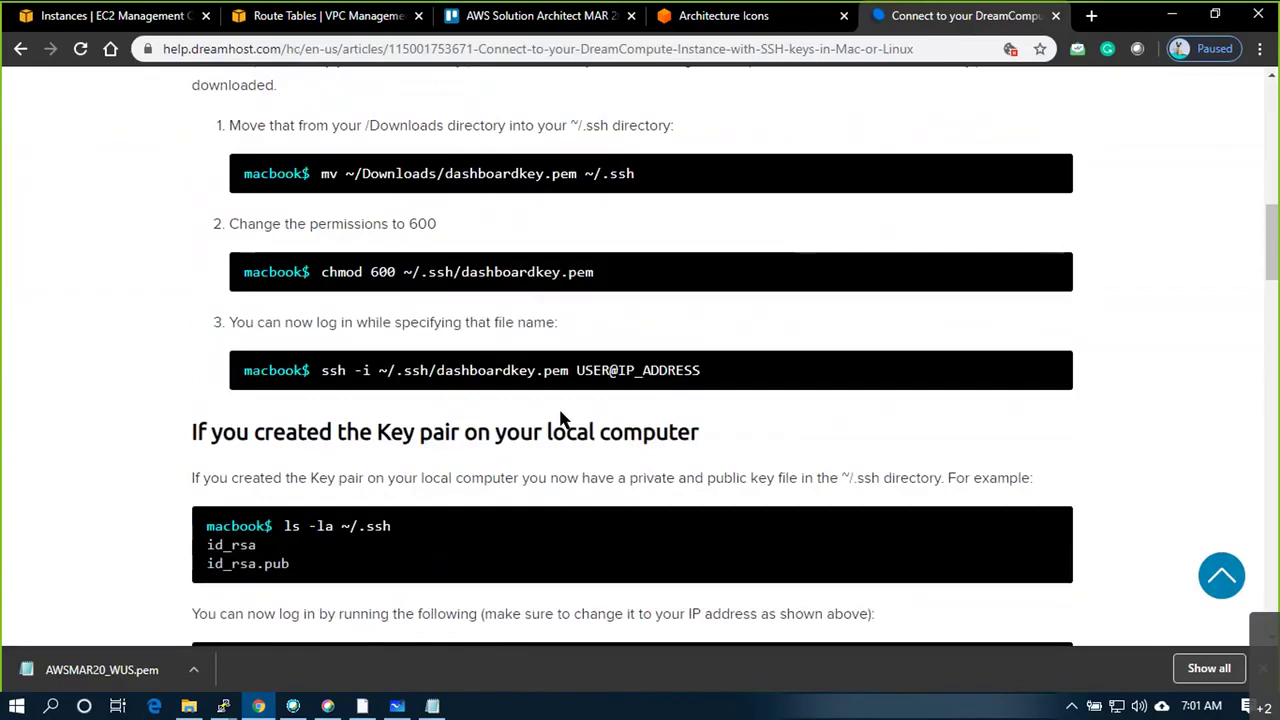
pyautogui.scroll(-2, 560, 420)
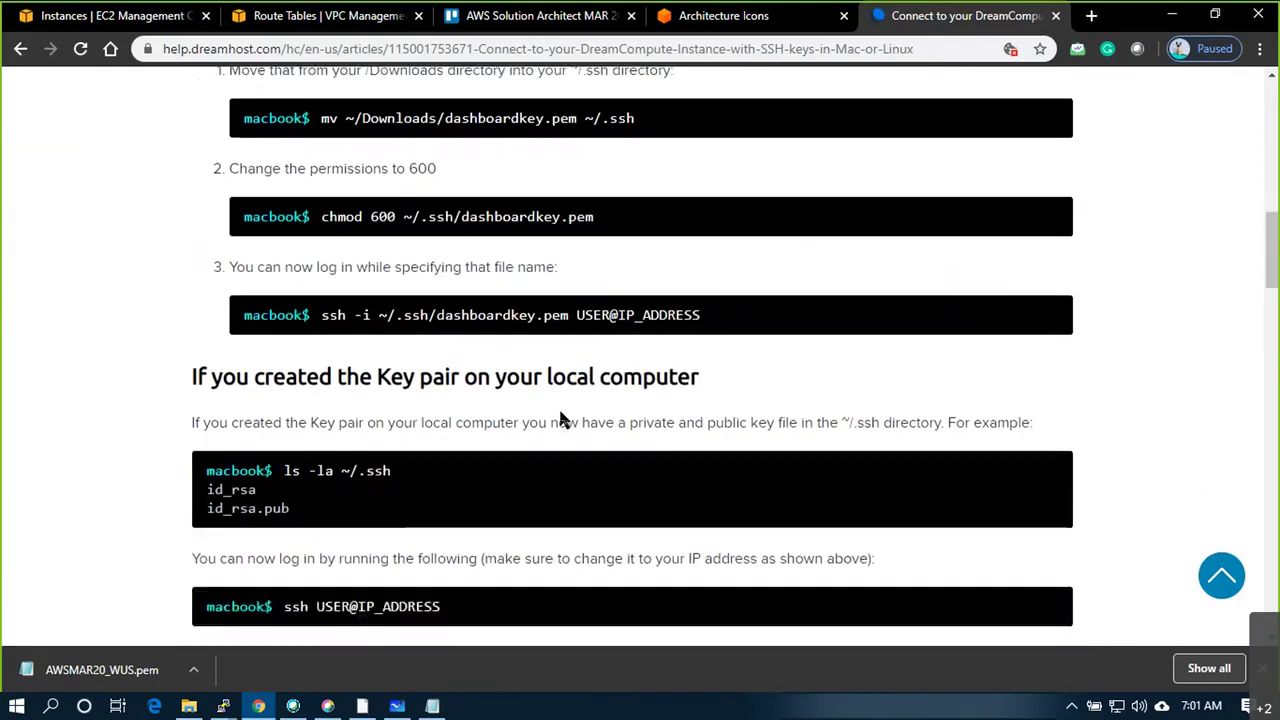
pyautogui.scroll(-2, 562, 420)
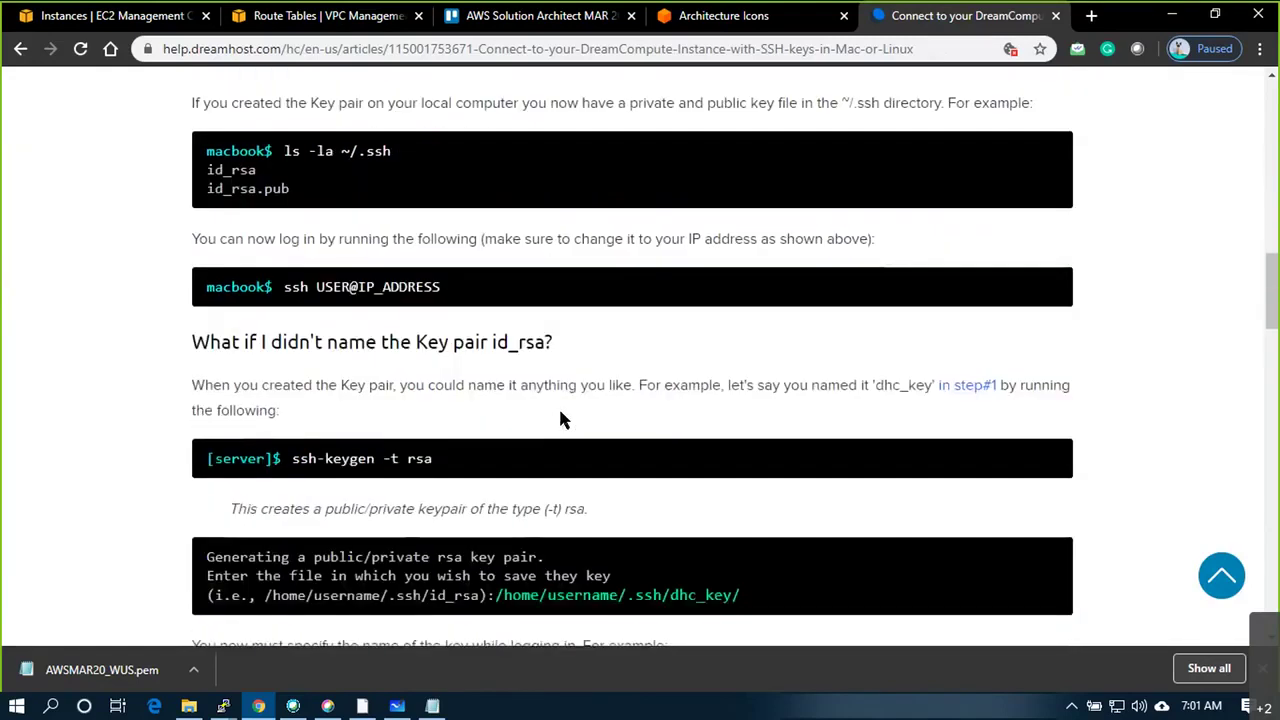
pyautogui.scroll(-2, 560, 413)
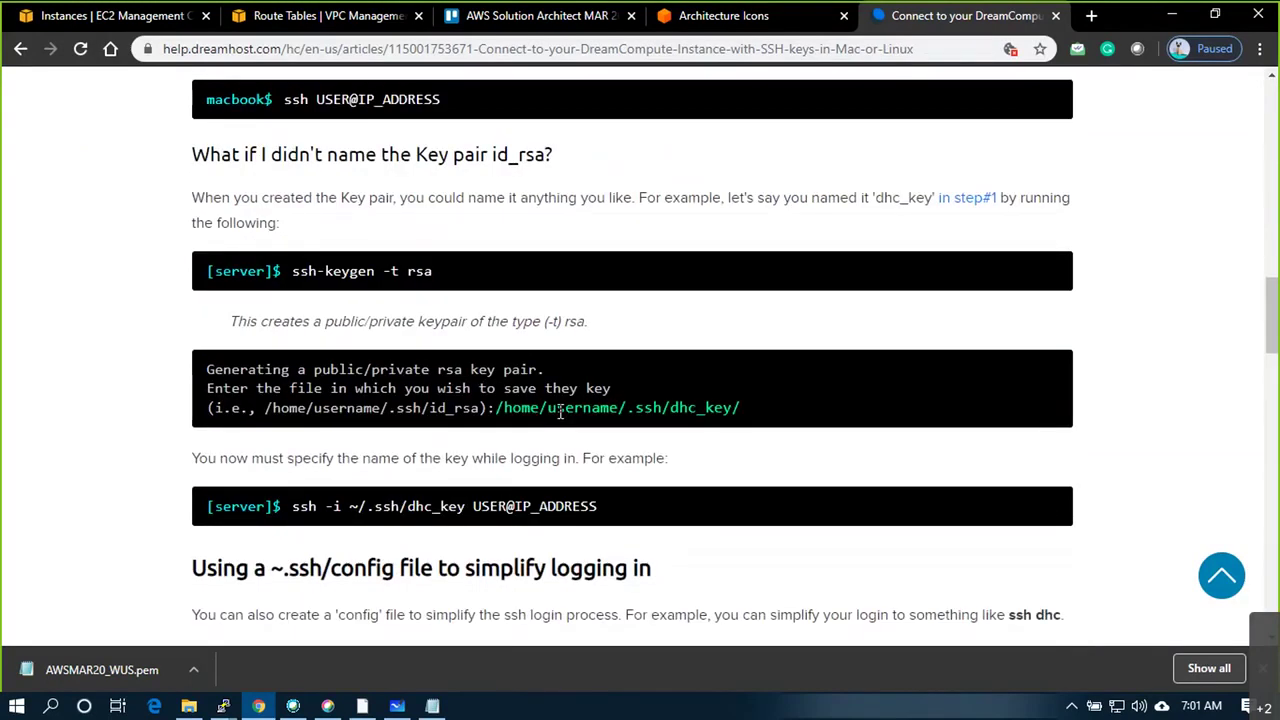
pyautogui.scroll(-2, 560, 413)
pyautogui.scroll(-3, 558, 406)
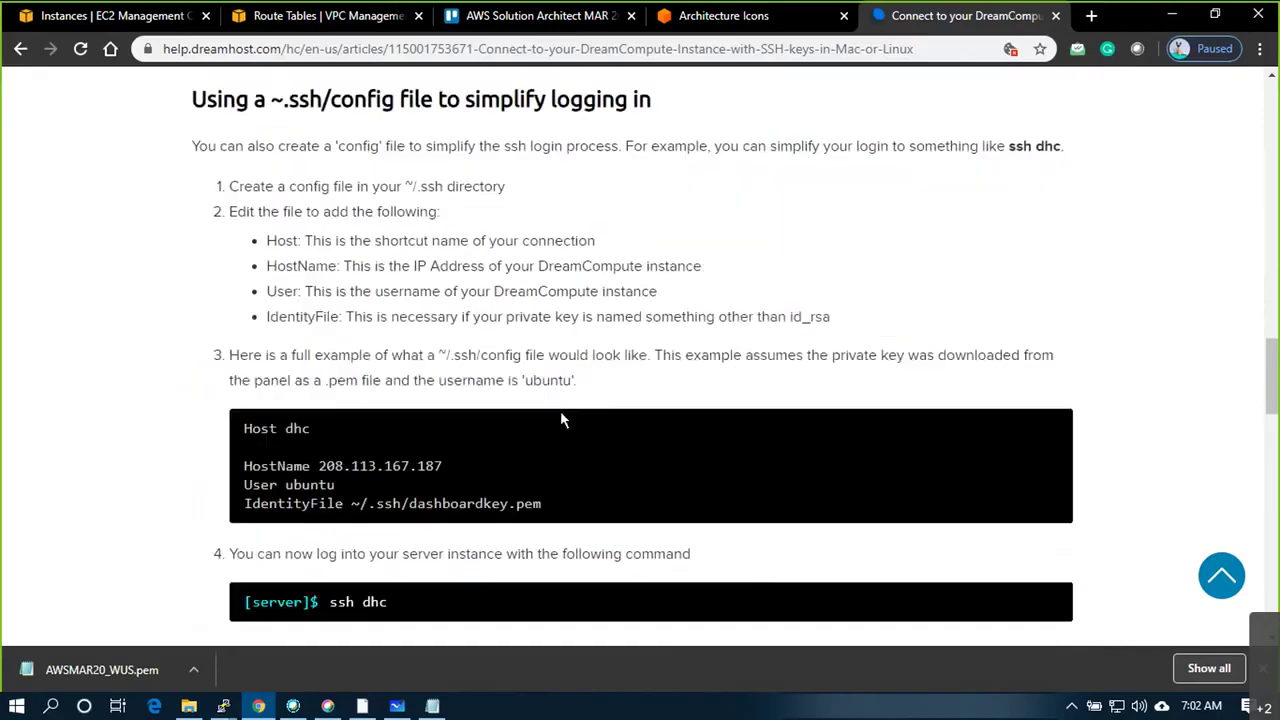
pyautogui.scroll(-5, 560, 418)
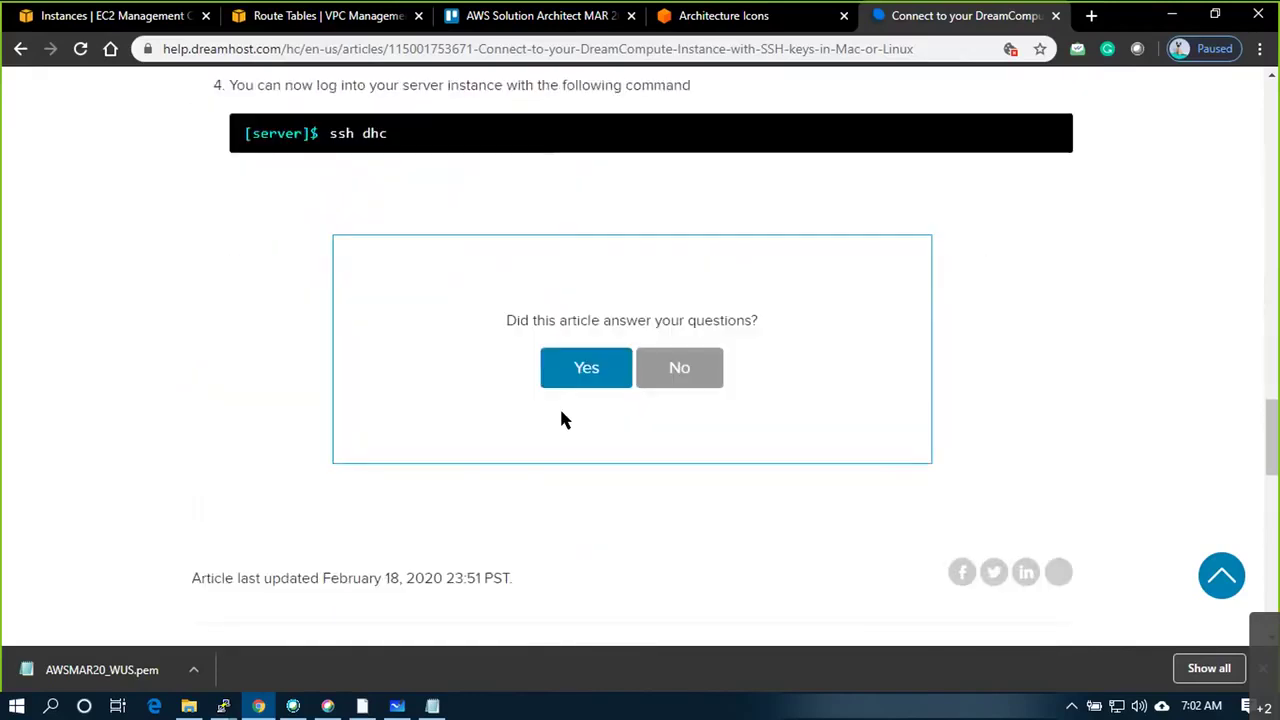
pyautogui.scroll(1, 560, 418)
pyautogui.scroll(5, 562, 420)
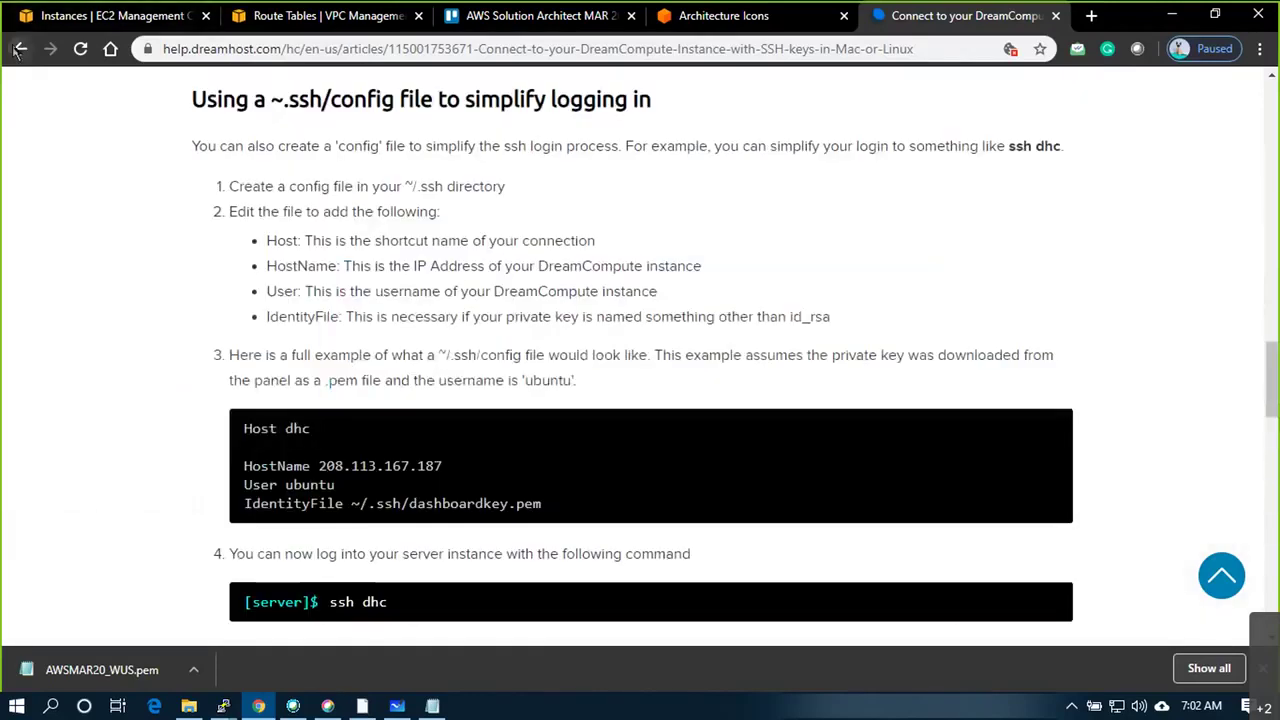
# Go back and open the AWS Quick Start guide on connecting to an instance, and highlight the -i /path/my-key-pair.pem part of its SSH command
pyautogui.click(19, 49)
pyautogui.scroll(-2, 535, 415)
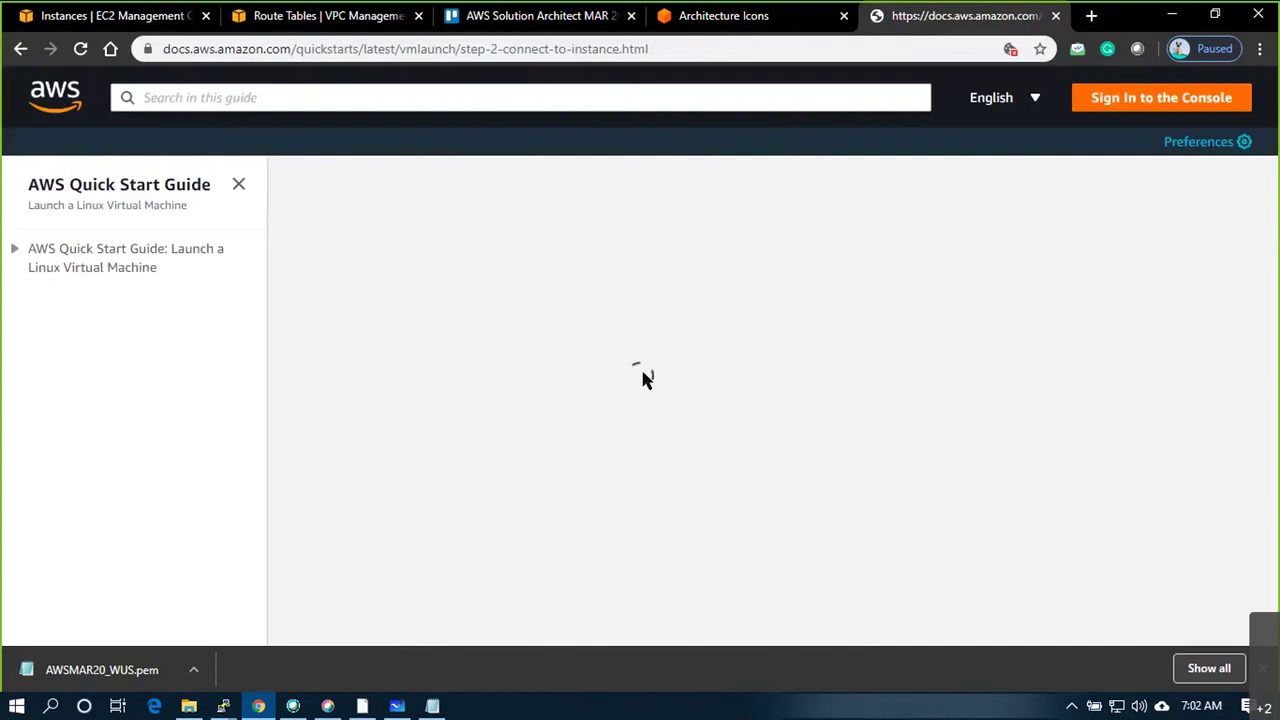
pyautogui.scroll(-3, 645, 377)
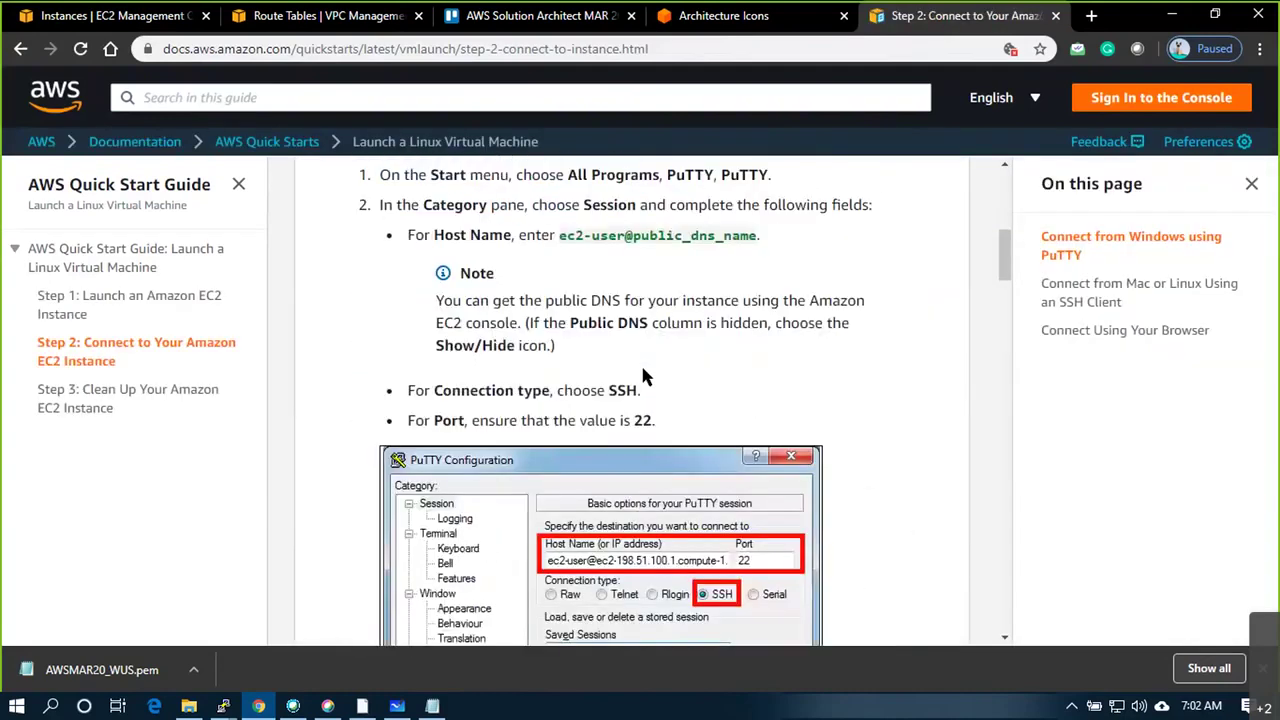
pyautogui.scroll(-1, 645, 377)
pyautogui.scroll(-5, 645, 377)
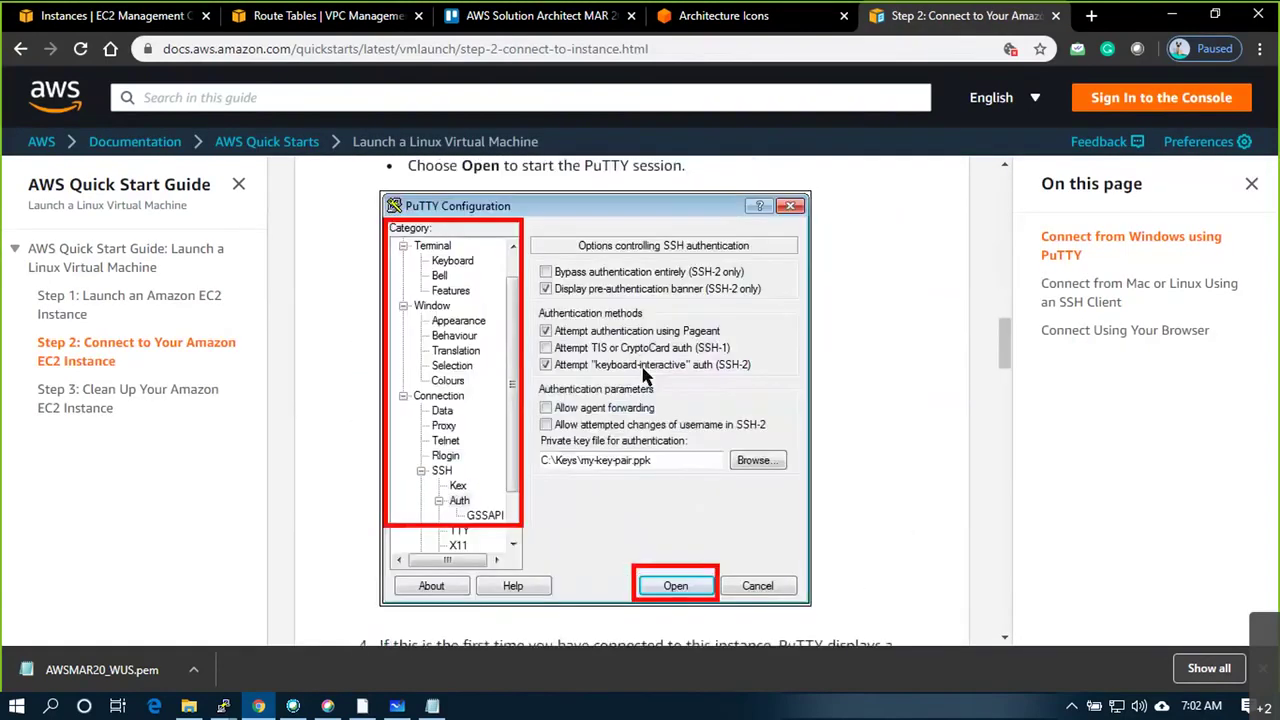
pyautogui.scroll(-10, 643, 375)
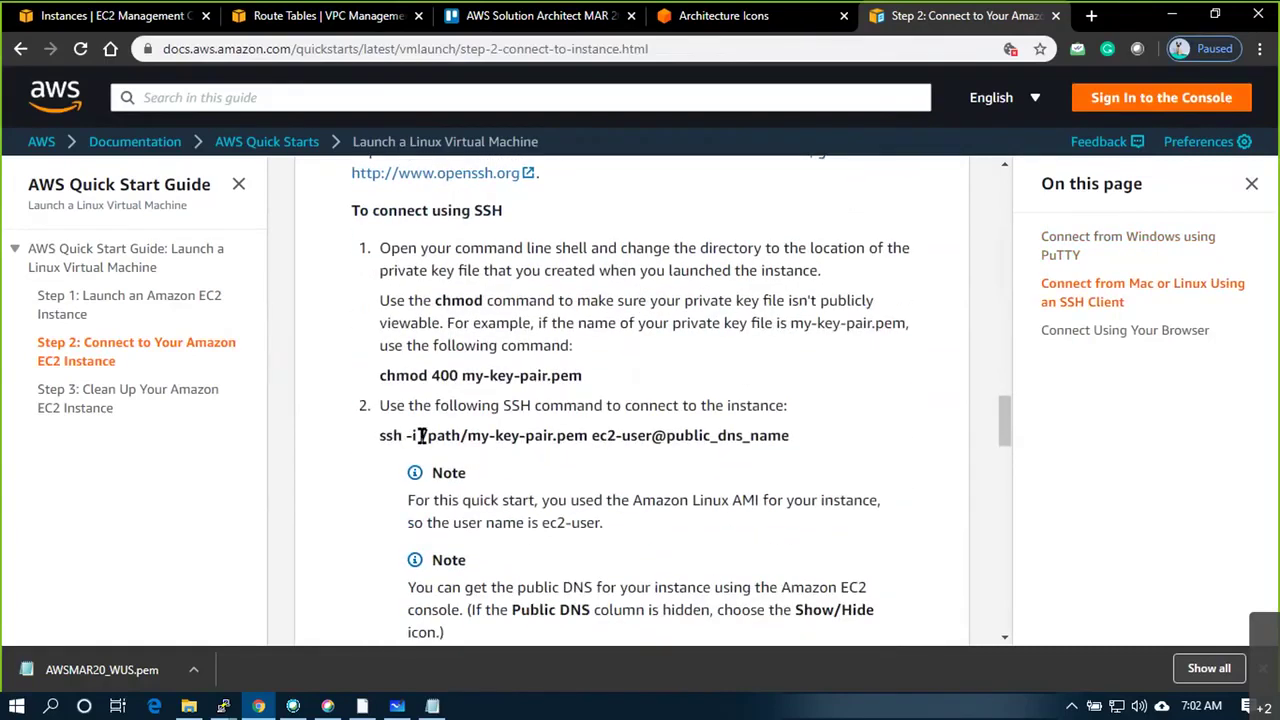
pyautogui.moveTo(405, 436); pyautogui.dragTo(588, 436)
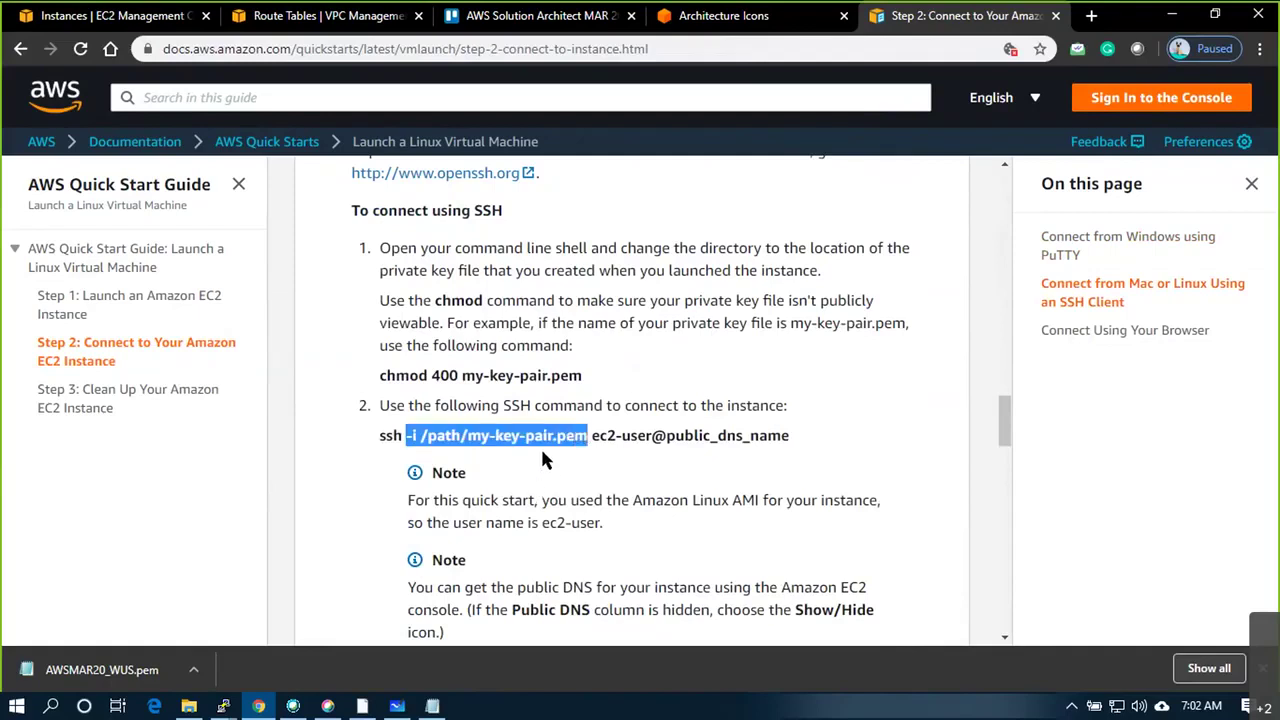
pyautogui.hotkey('alt', 'Tab')
pyautogui.write('ssh')
pyautogui.hotkey('alt', 'Tab')
pyautogui.hotkey('alt', 'Tab')
pyautogui.write('-i ')
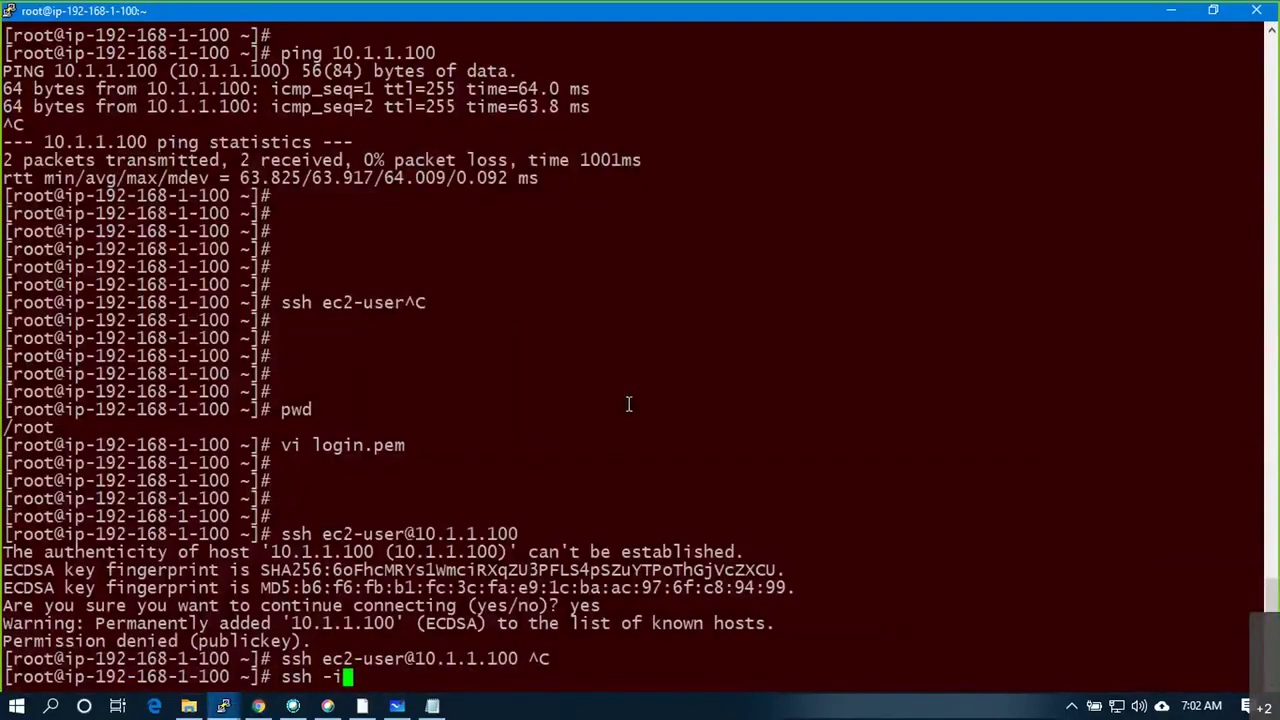
pyautogui.write('/root/')
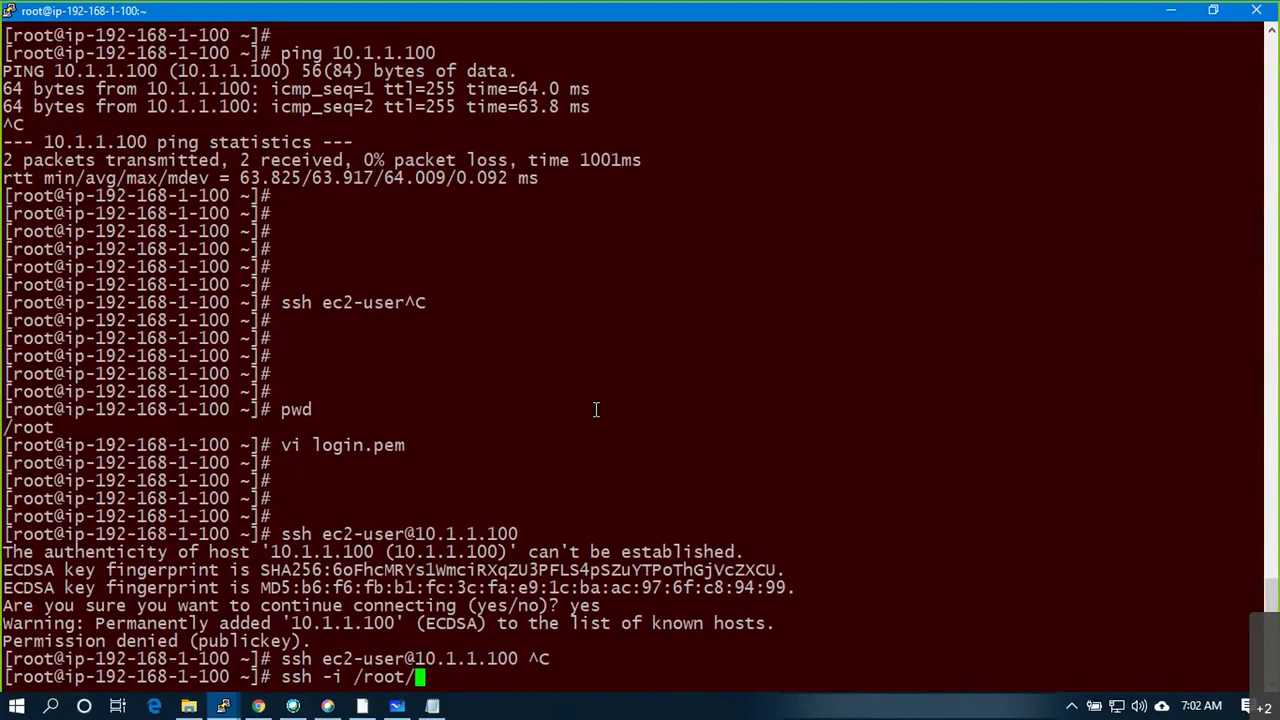
pyautogui.write('login.pem')
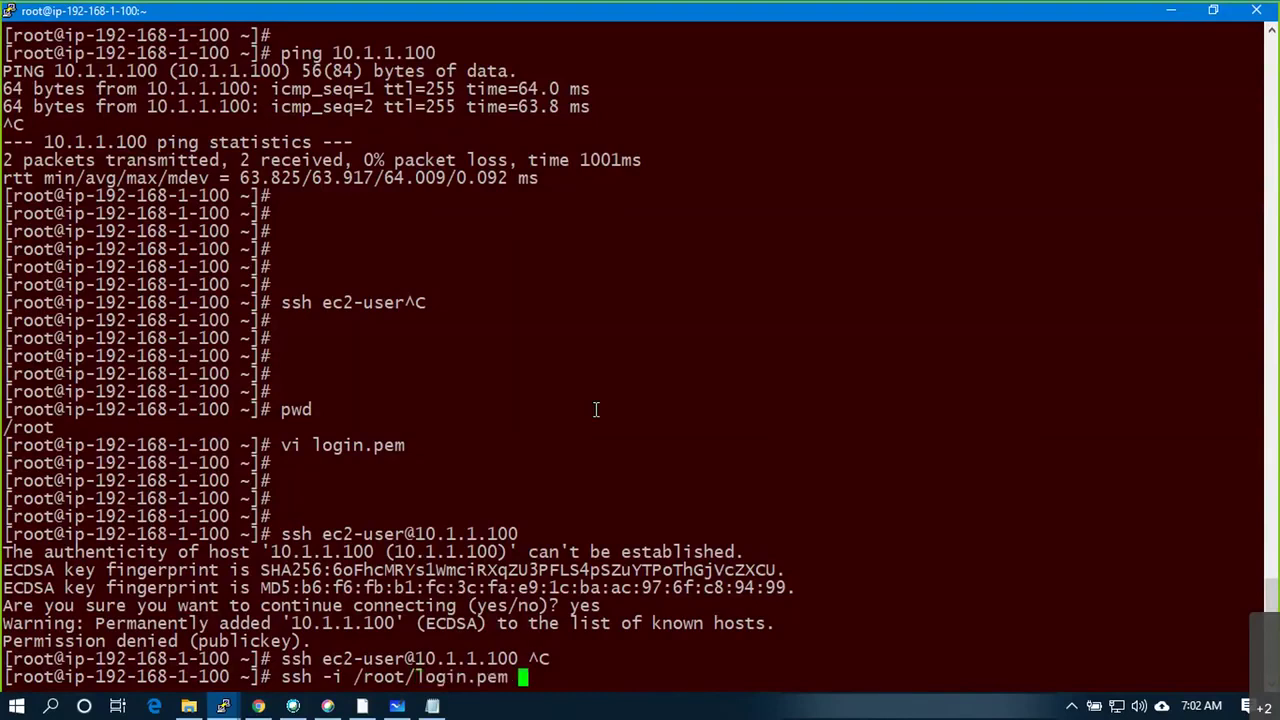
pyautogui.hotkey('alt', 'Tab')
pyautogui.hotkey('alt', 'Tab')
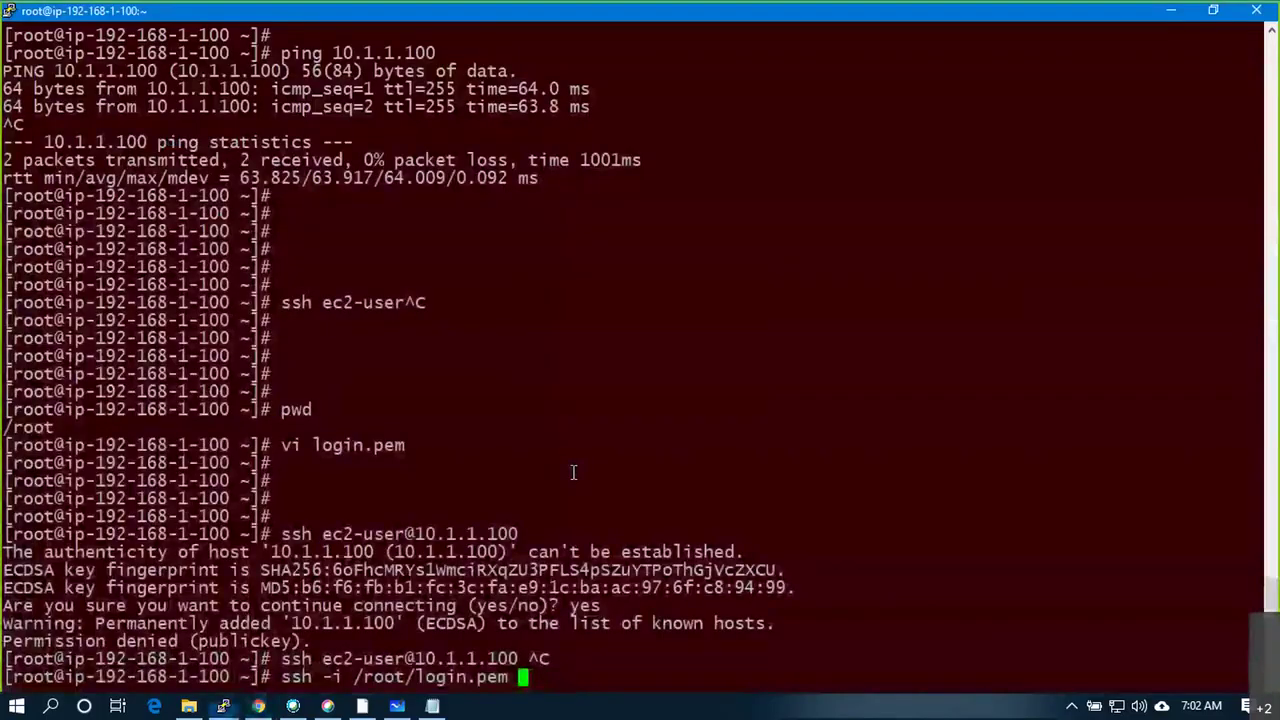
pyautogui.moveTo(325, 534); pyautogui.dragTo(516, 534)
pyautogui.rightClick(474, 536)
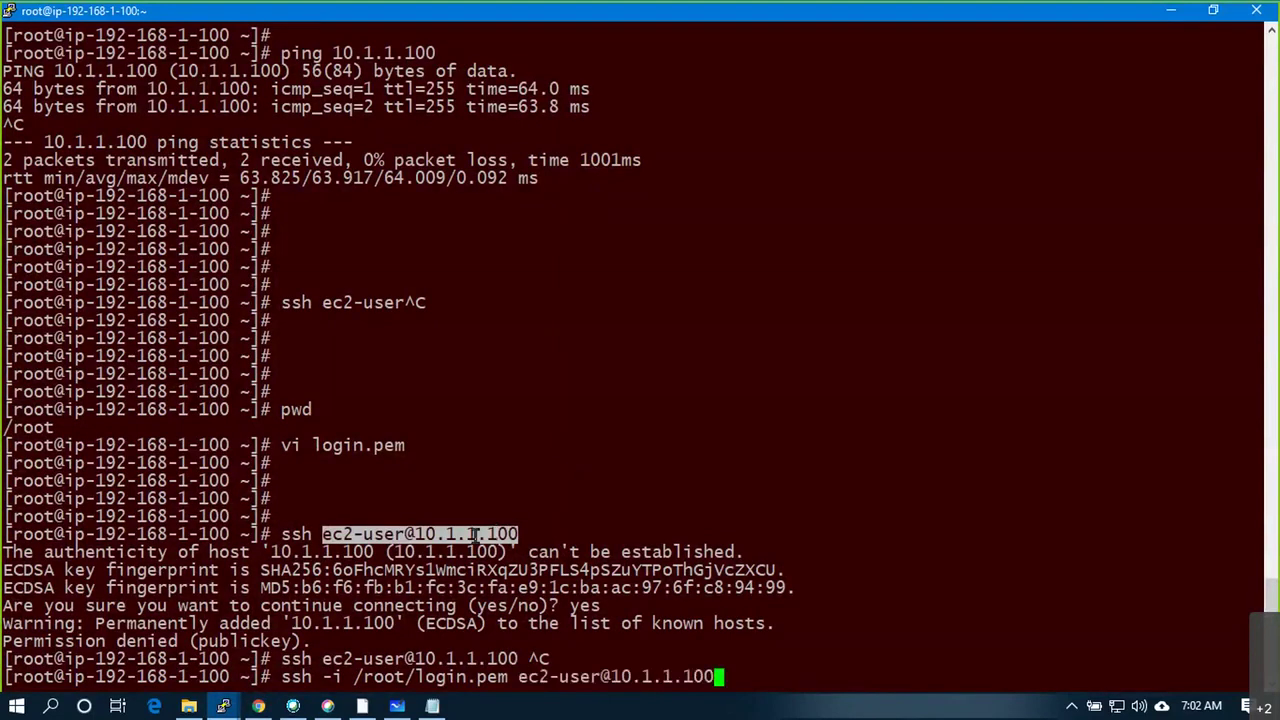
pyautogui.press('Return')
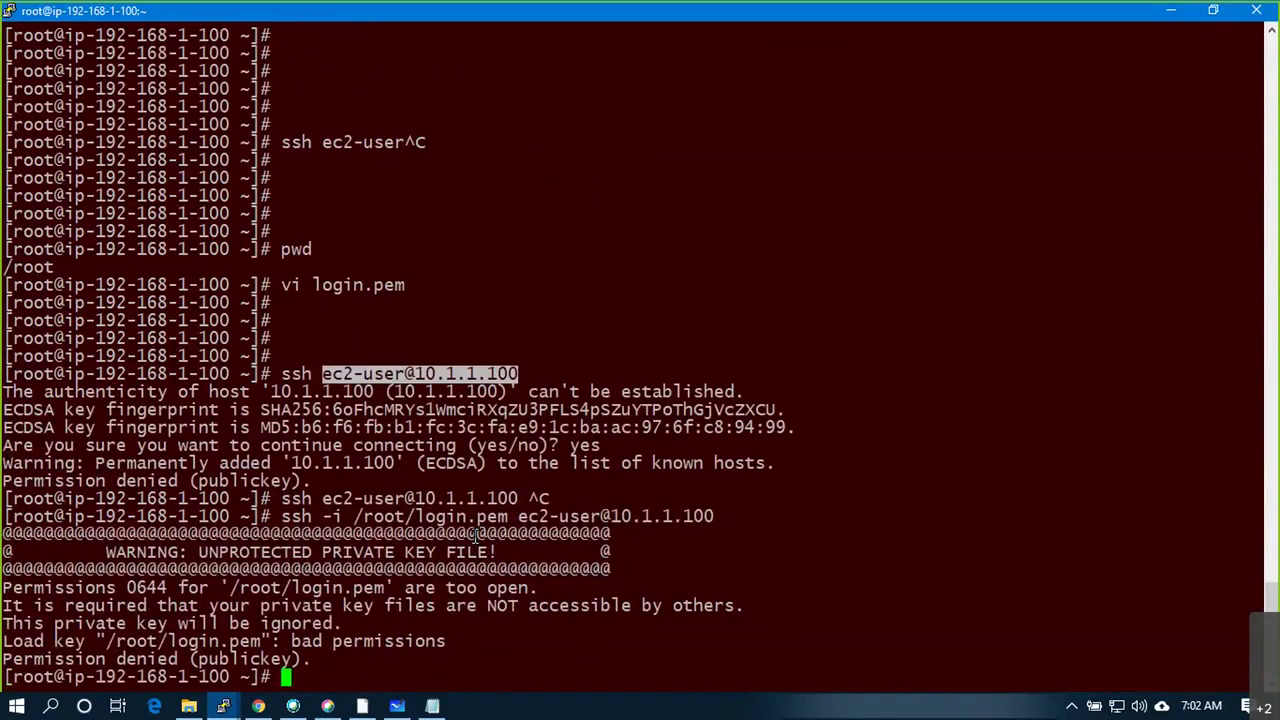
pyautogui.press('Return')
pyautogui.press('Return')
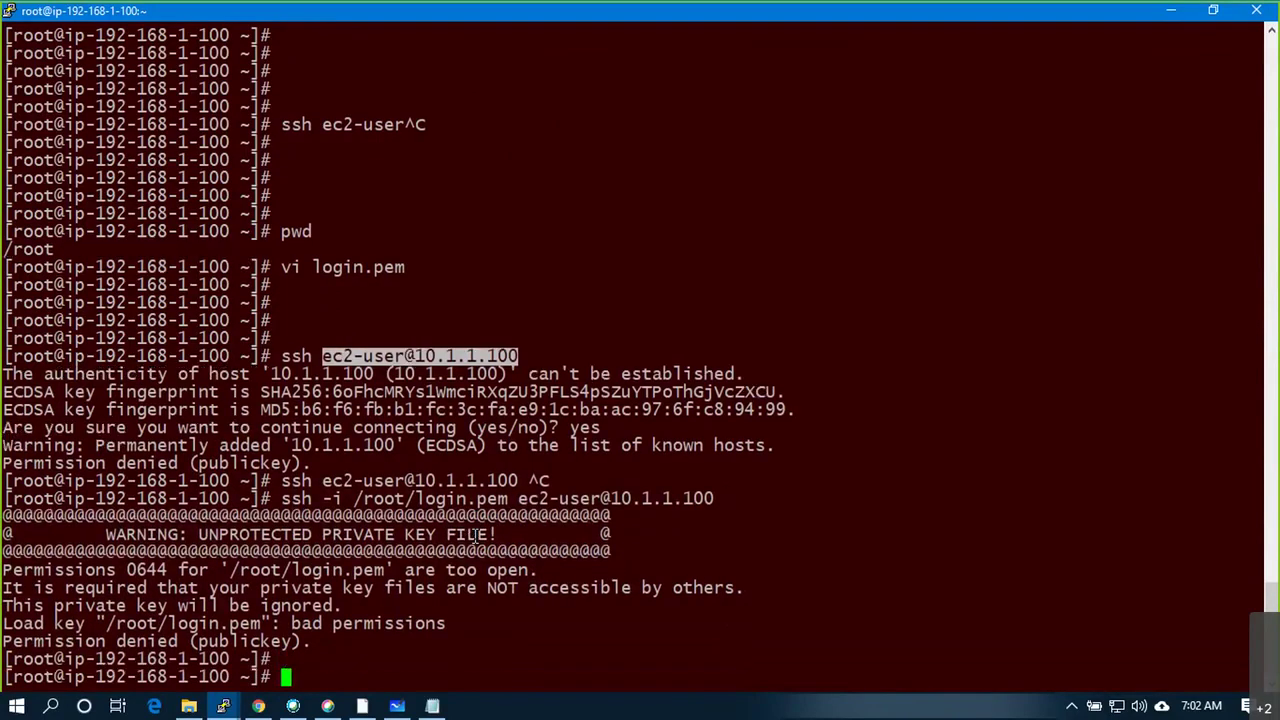
# List the directory's files with ls -ltr and change the key file's permissions with chmod 666 login.pem
pyautogui.write('ls -ltr')
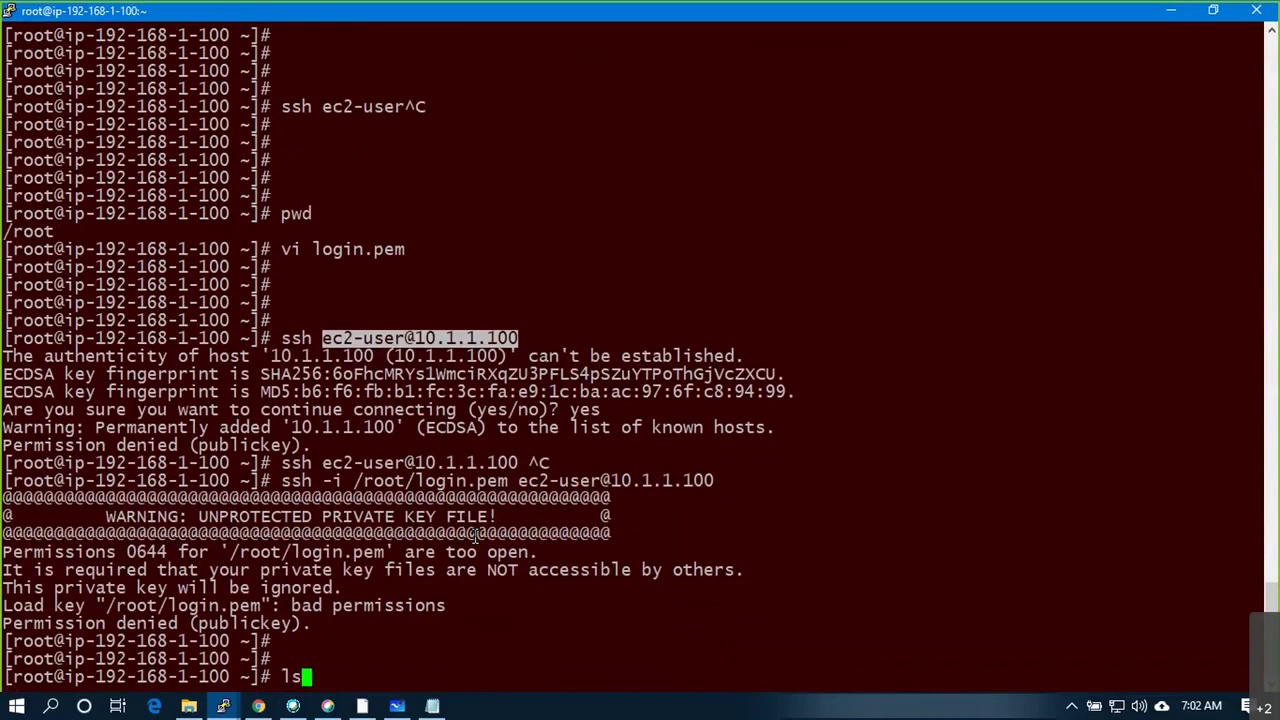
pyautogui.press('Return')
pyautogui.write('chmow')
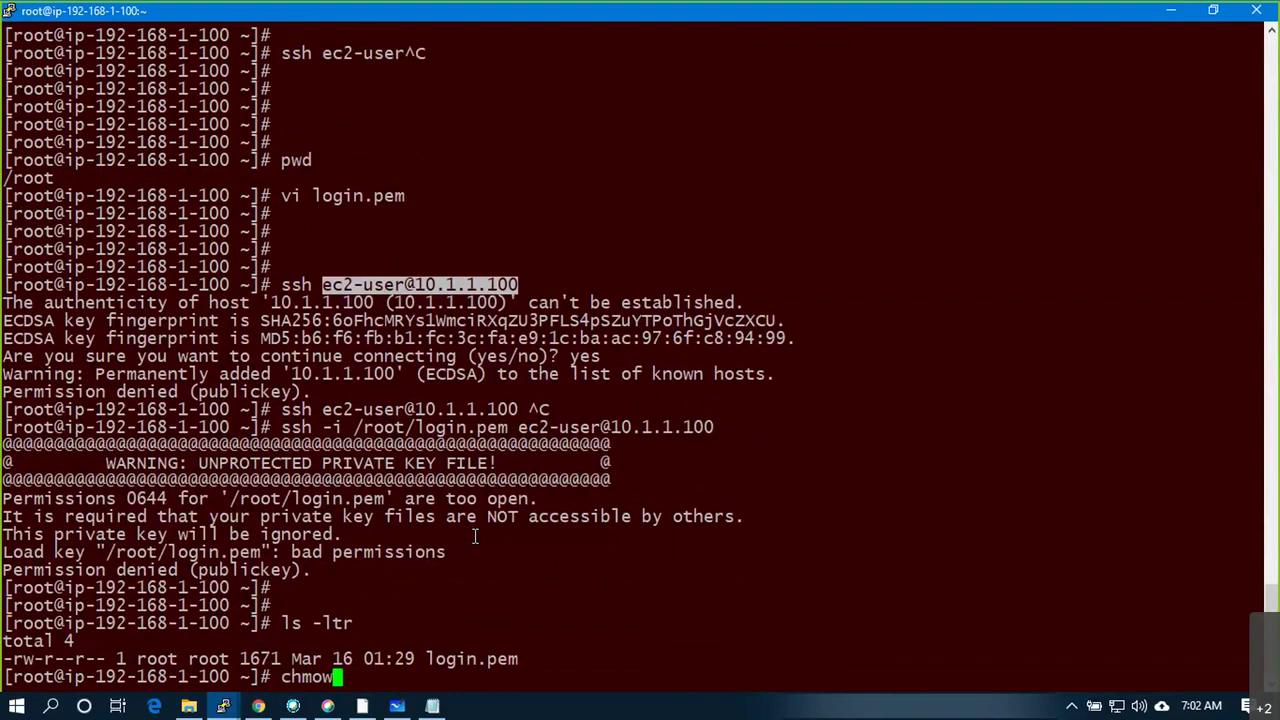
pyautogui.press('BackSpace')
pyautogui.press('BackSpace')
pyautogui.write('d 666')
pyautogui.doubleClick(455, 660)
pyautogui.rightClick(452, 661)
pyautogui.press('Return')
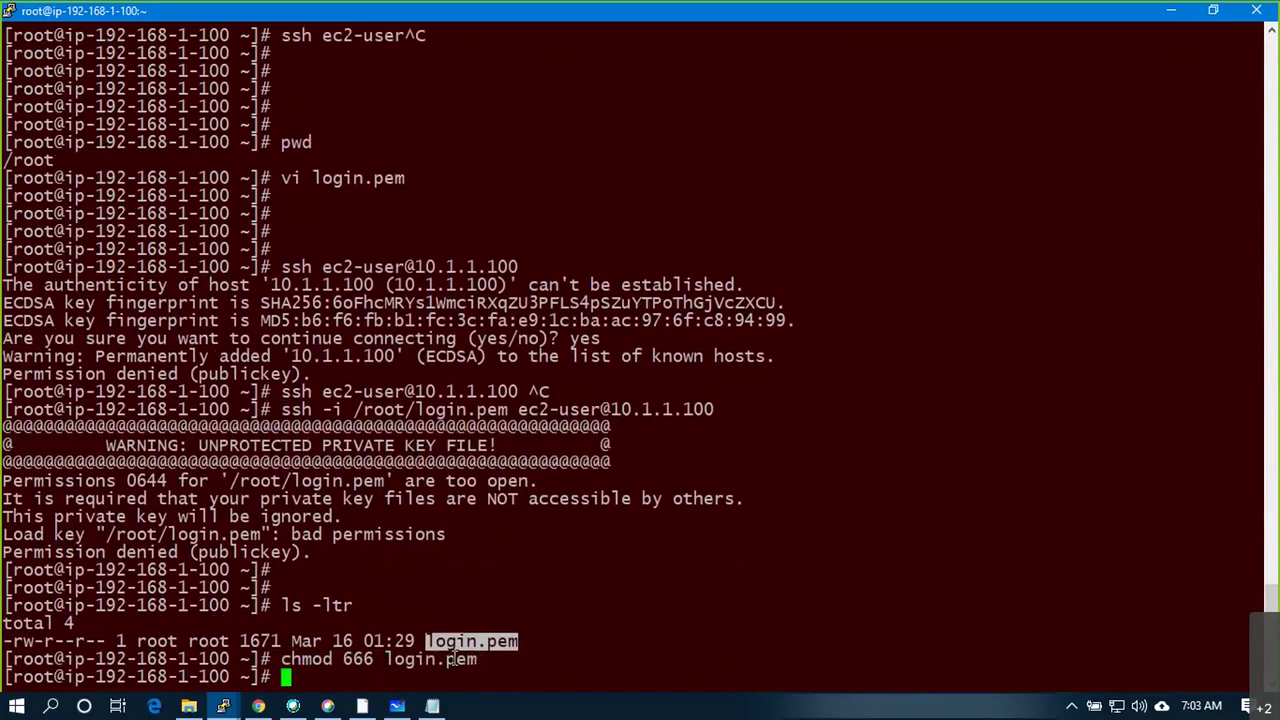
pyautogui.press('Up')
pyautogui.press('Up')
pyautogui.press('Up')
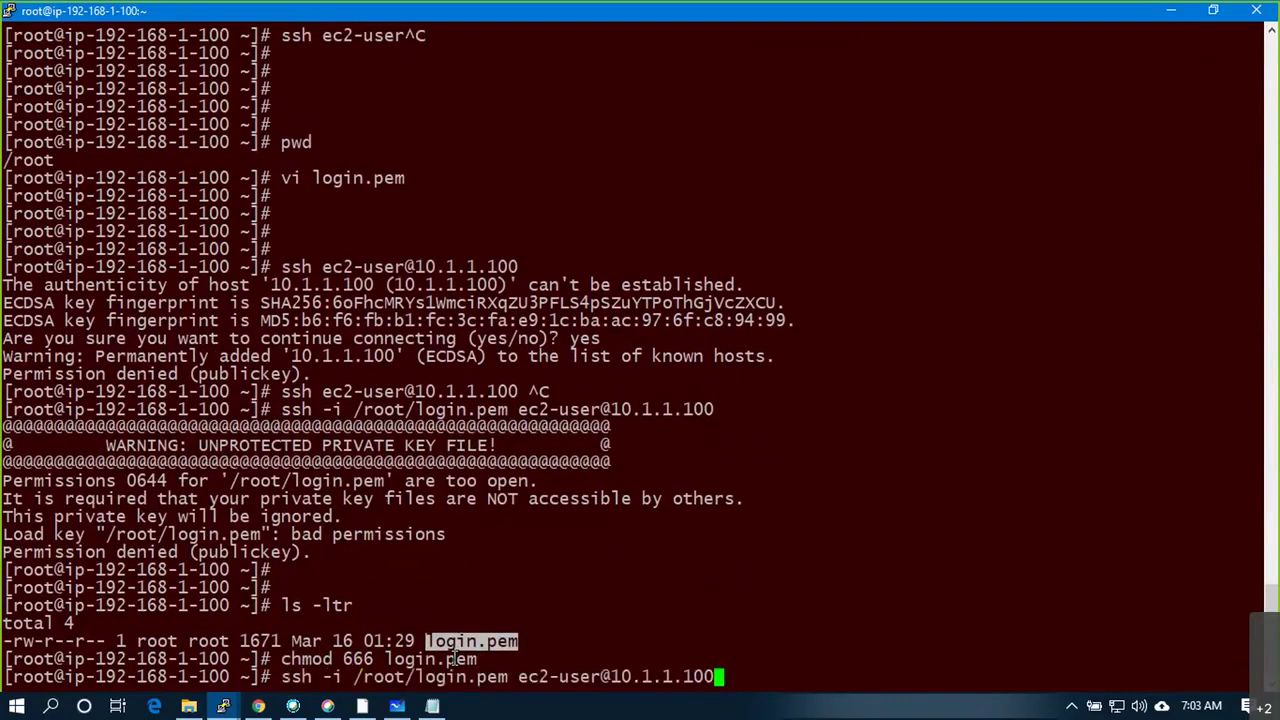
pyautogui.press('Return')
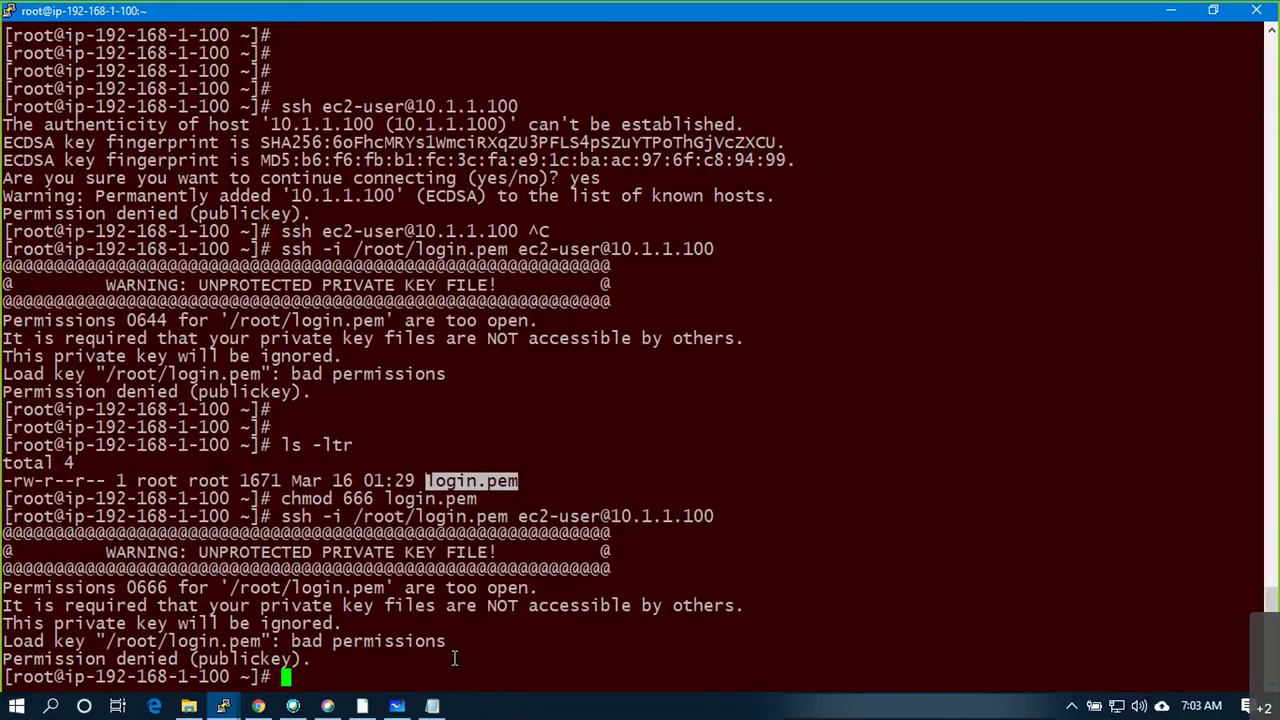
# Check the chmod command in the AWS guide in Chrome, return to PuTTY and run chmod 400 login.pem on the jump server
pyautogui.press('Up')
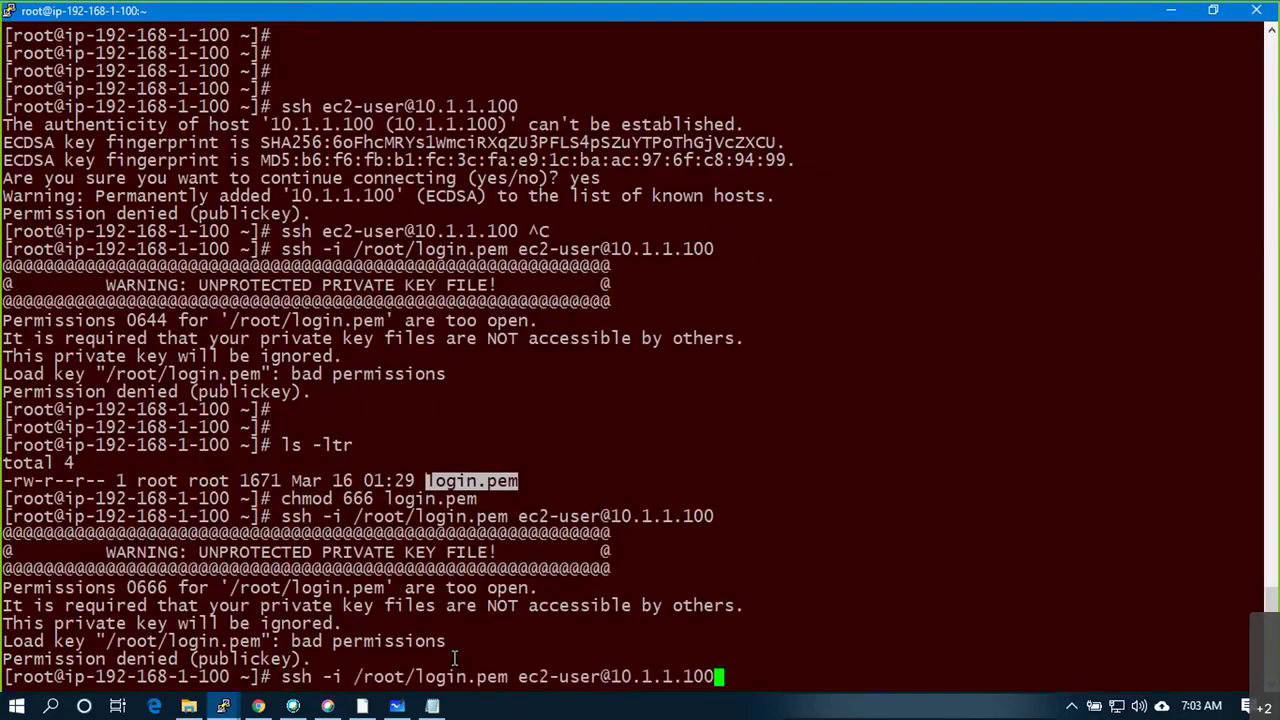
pyautogui.hotkey('alt', 'Tab')
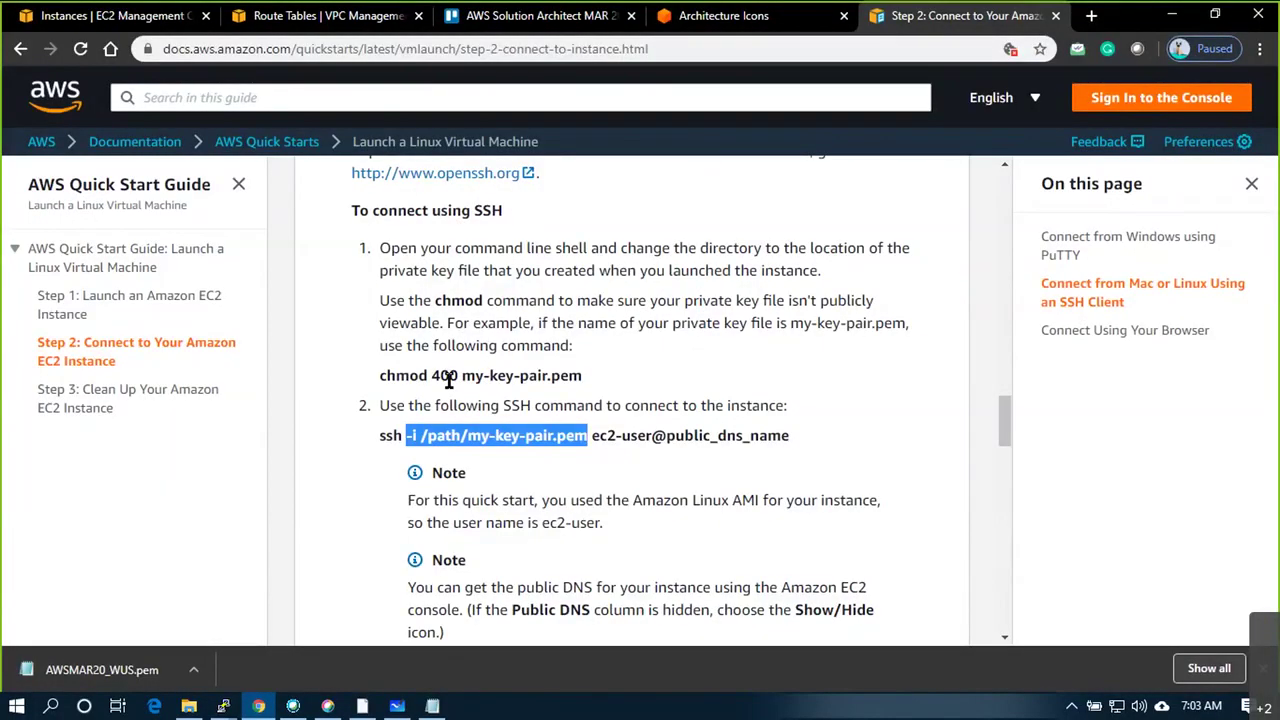
pyautogui.hotkey('alt', 'Tab')
pyautogui.hotkey('ctrl', 'c')
pyautogui.write('chmod ')
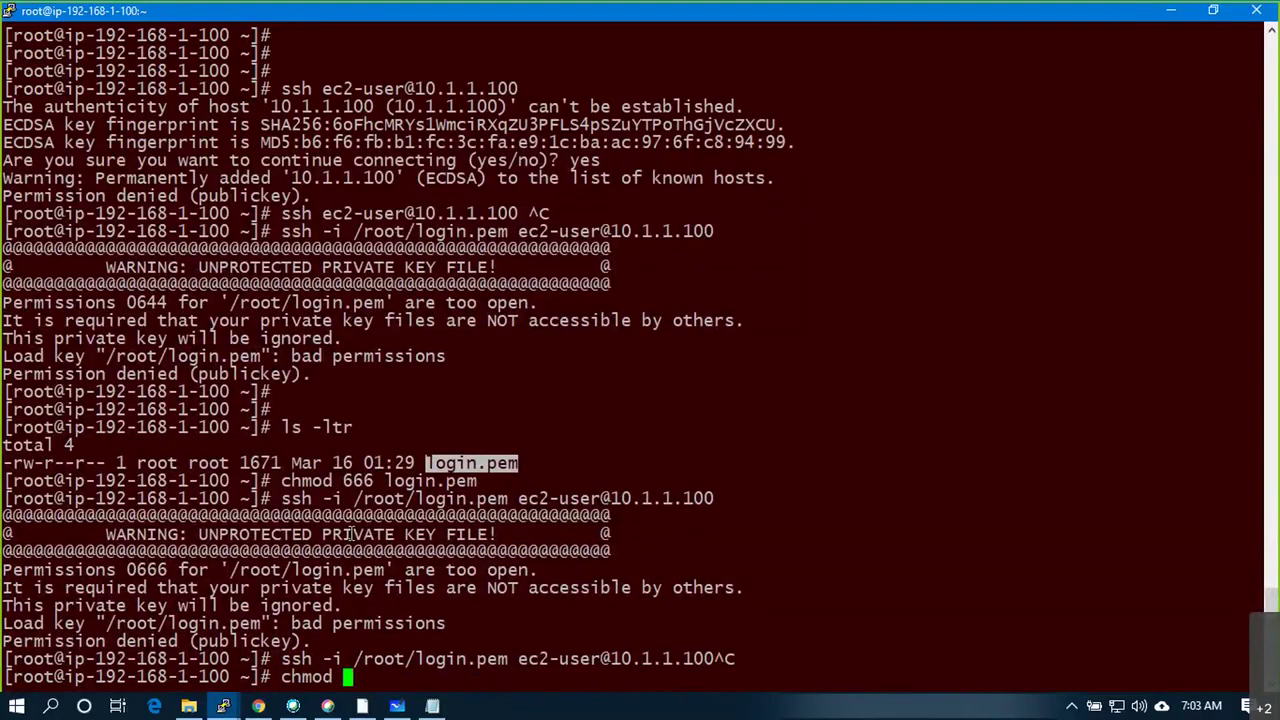
pyautogui.write('400')
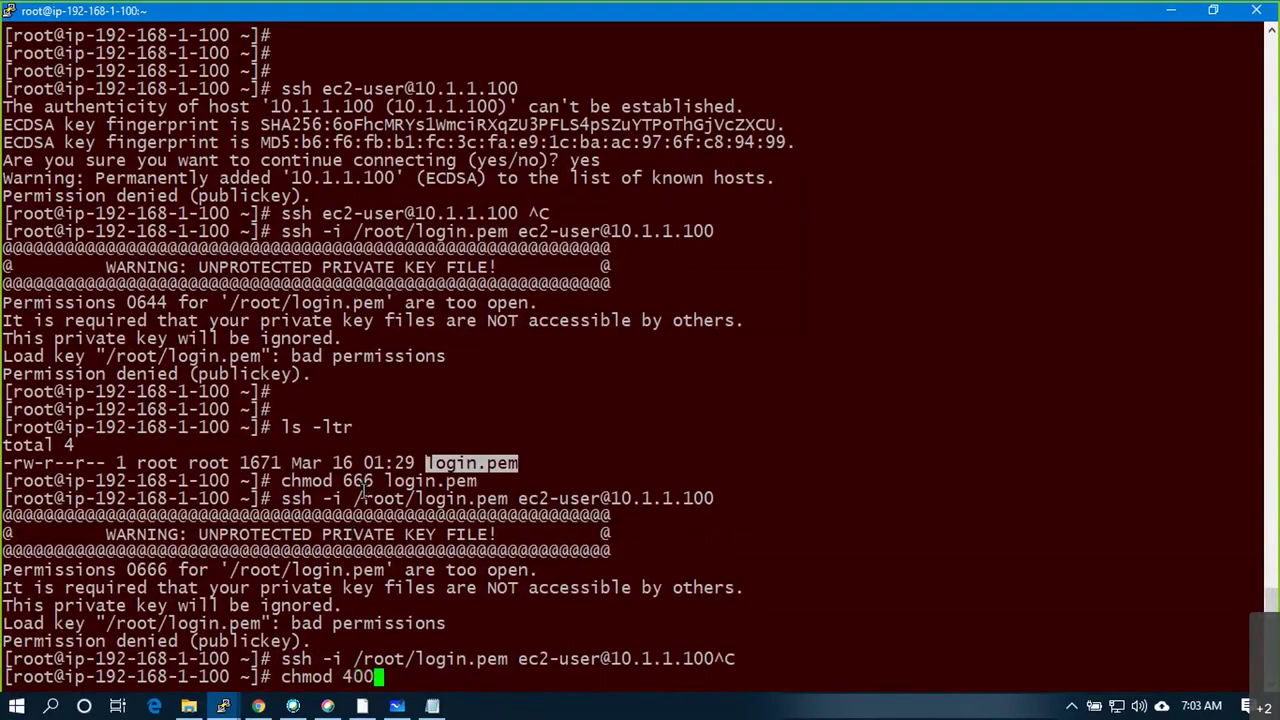
pyautogui.rightClick(467, 460)
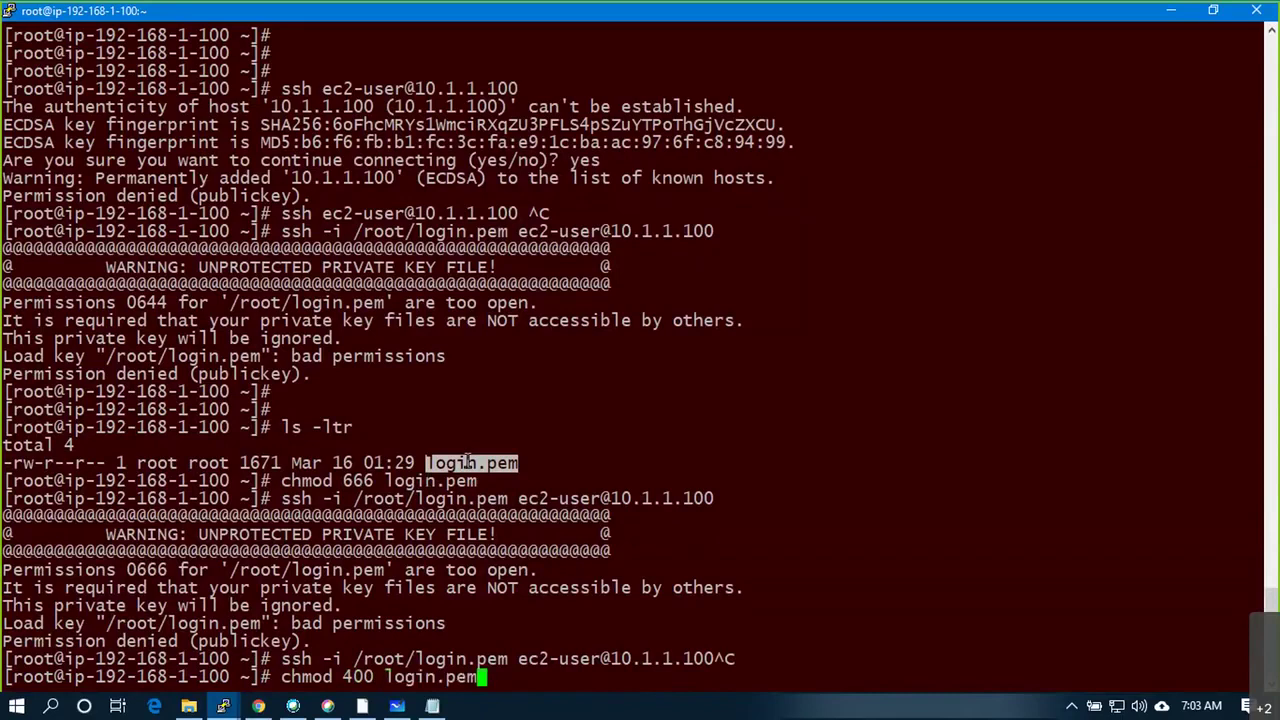
pyautogui.press('Return')
pyautogui.press('Up')
pyautogui.press('Up')
pyautogui.press('Up')
pyautogui.press('Up')
pyautogui.press('Return')
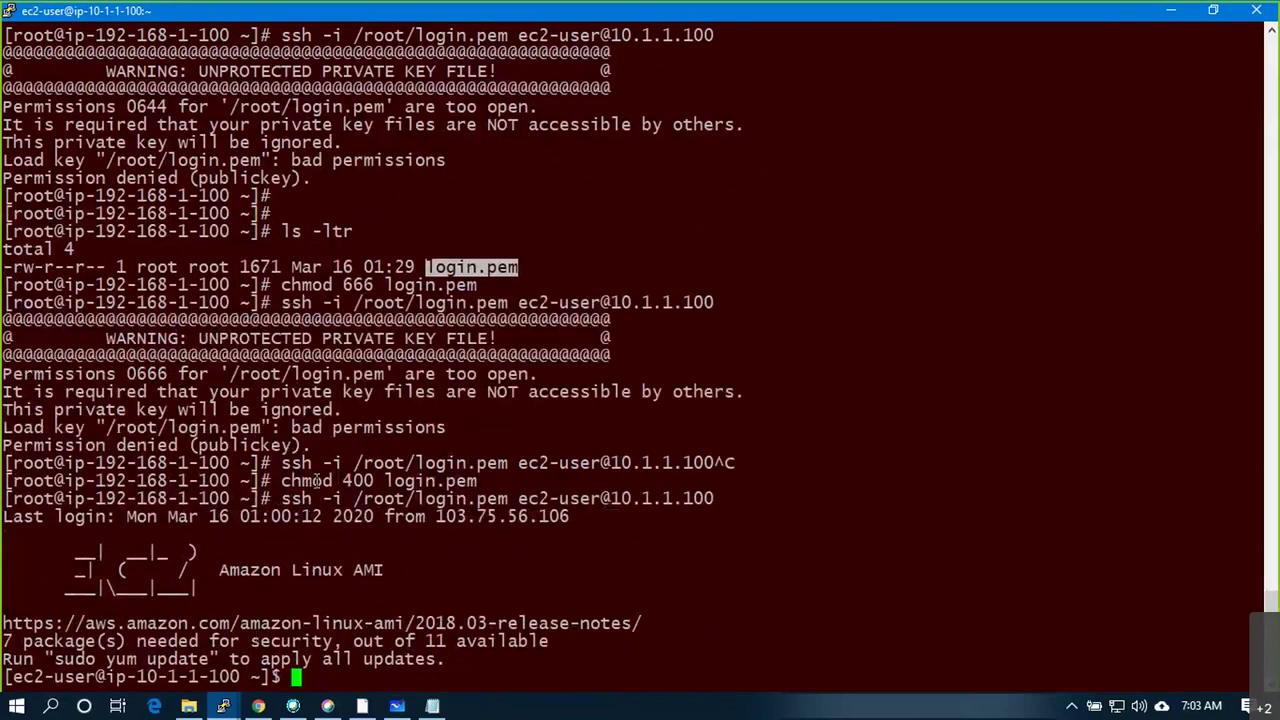
# Highlight the chmod 400 login.pem command and the output line about private key file accessibility in the terminal
pyautogui.moveTo(284, 481); pyautogui.dragTo(478, 481)
pyautogui.click(460, 418)
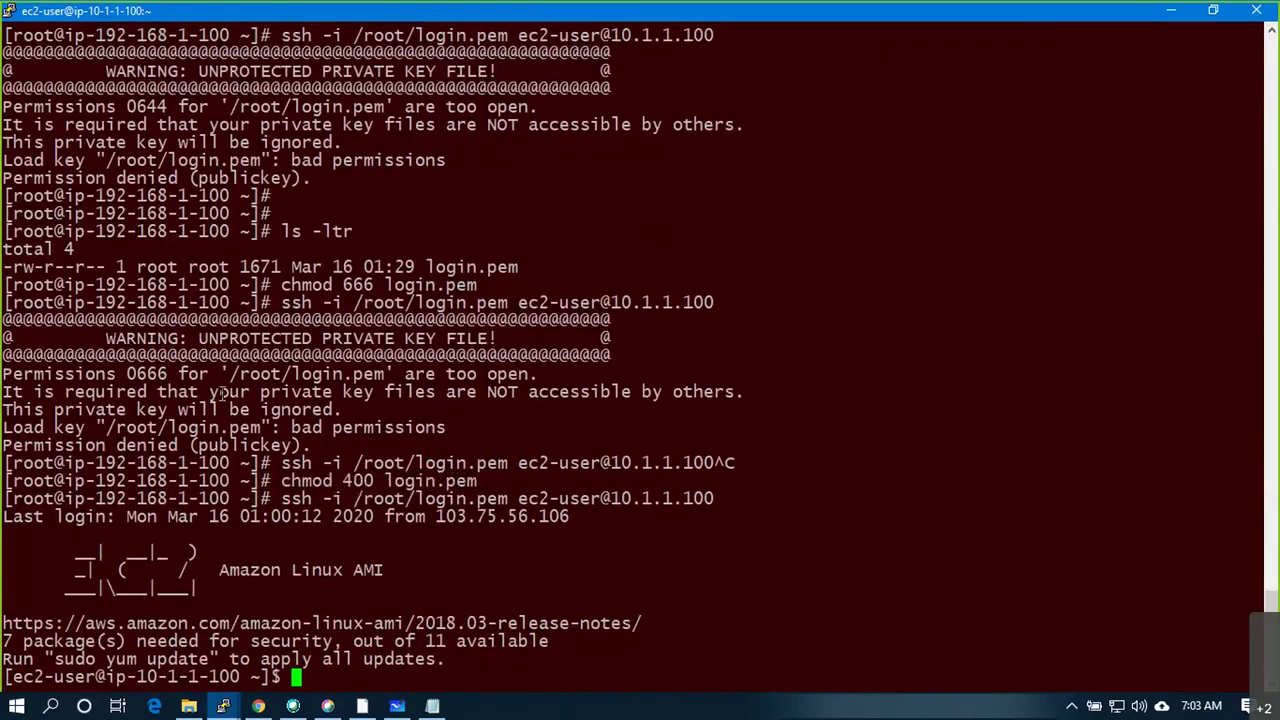
pyautogui.moveTo(8, 392); pyautogui.dragTo(735, 392)
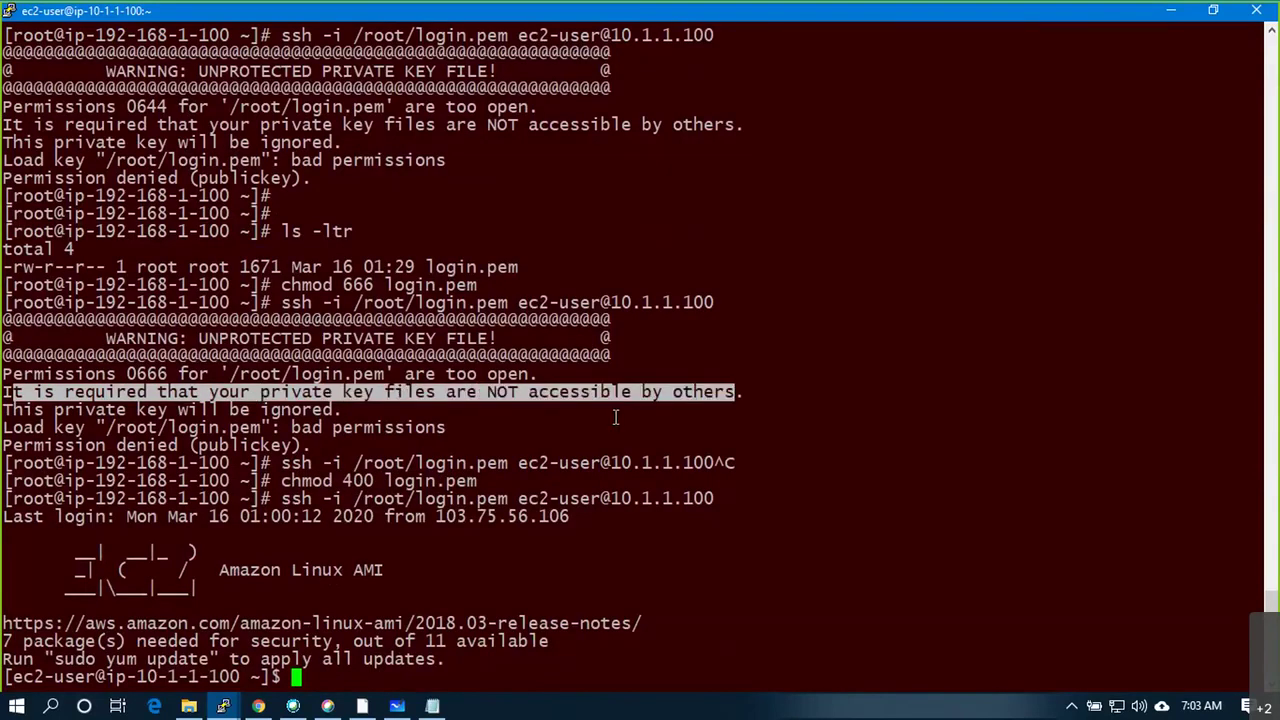
# Highlight the ignored-key and bad permissions lines, the chmod 400 login.pem command and the 10-1-1-100 host name in the terminal
pyautogui.moveTo(54, 410); pyautogui.dragTo(343, 410)
pyautogui.moveTo(46, 427); pyautogui.dragTo(430, 427)
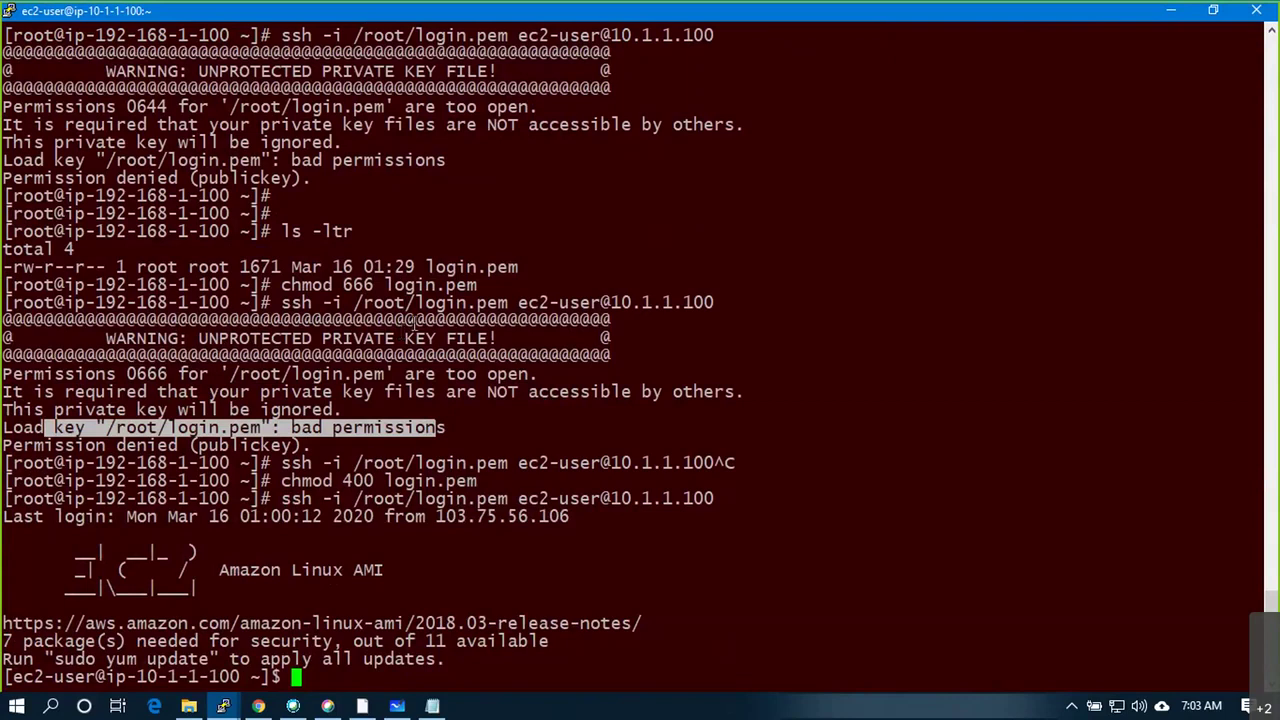
pyautogui.moveTo(282, 480); pyautogui.dragTo(484, 481)
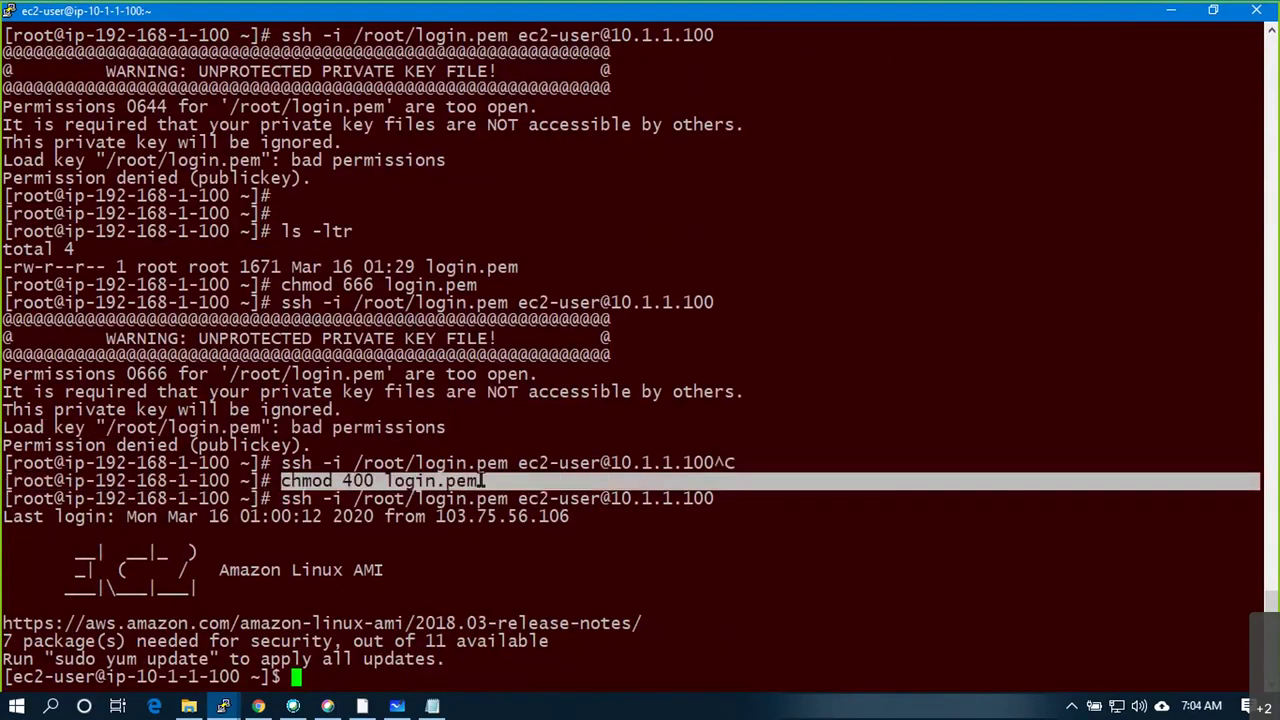
pyautogui.click(476, 500)
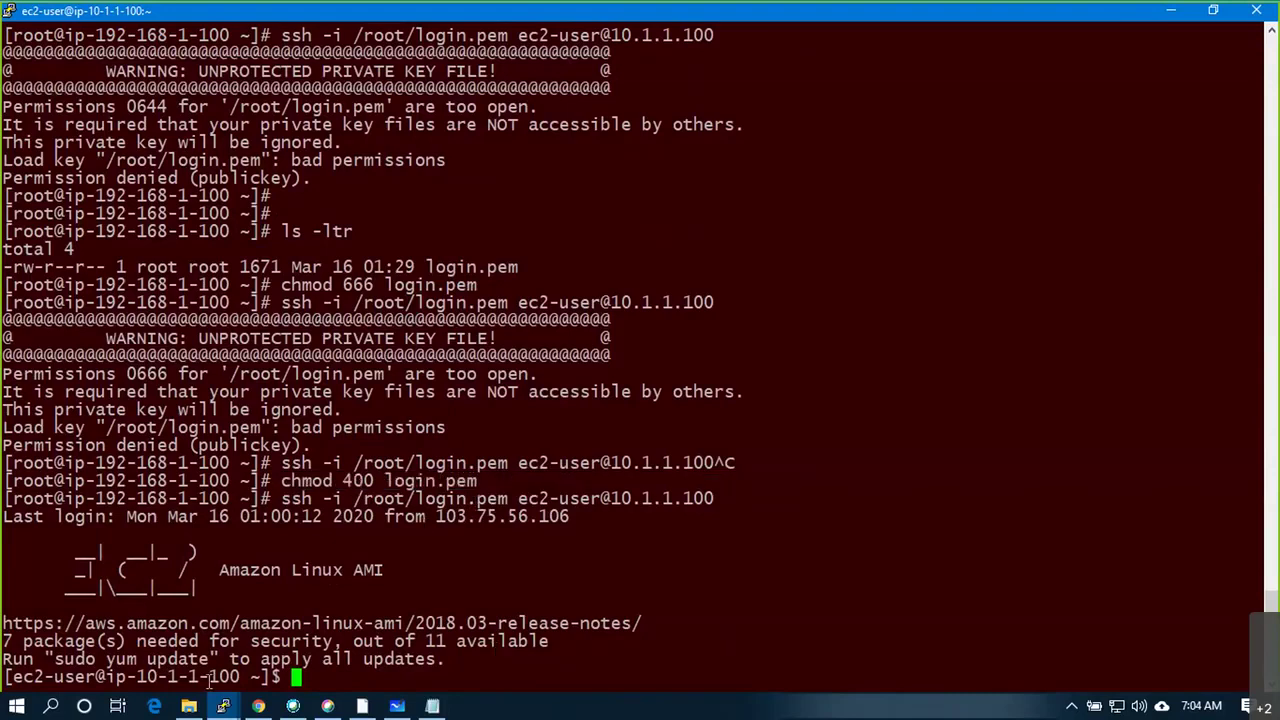
pyautogui.moveTo(96, 498); pyautogui.dragTo(250, 677)
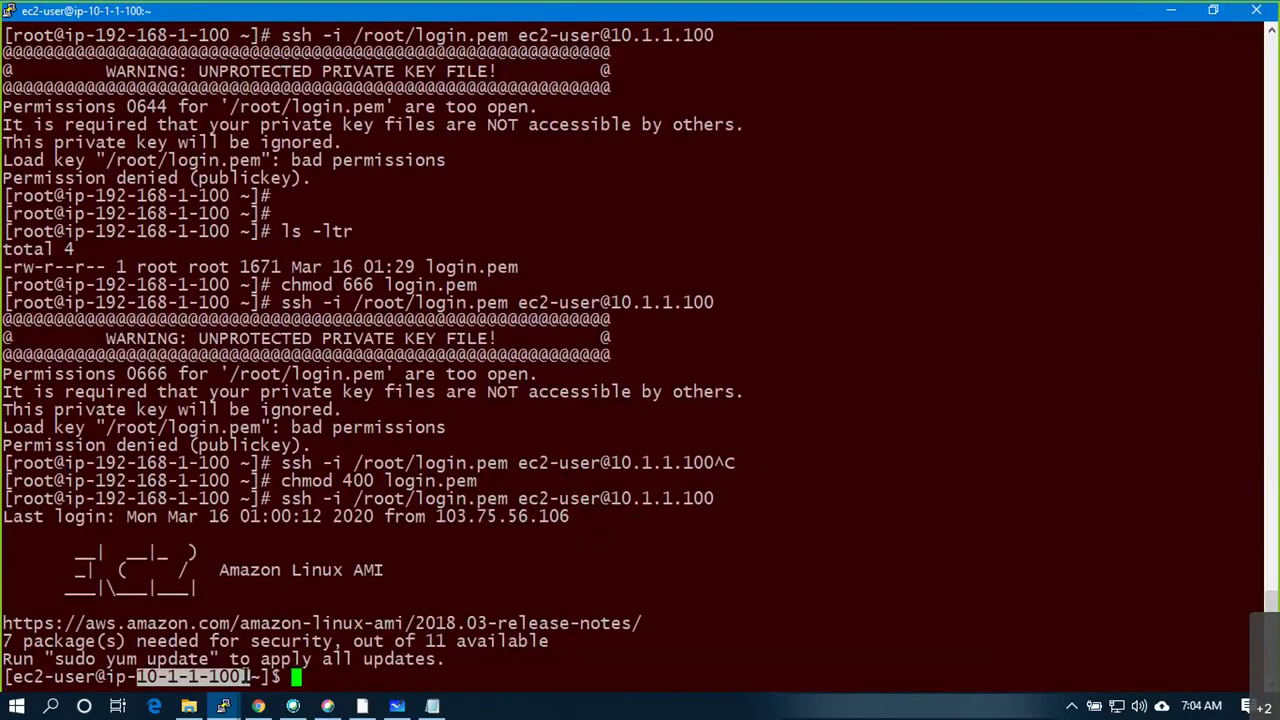
# In Microsoft Whiteboard, draw a red path from Home/Office through IG and server L to a PROD server, and cross the direct route again
pyautogui.hotkey('alt', 'Tab')
pyautogui.hotkey('alt', 'Tab')
pyautogui.press('Tab')
pyautogui.press('Tab')
pyautogui.press('Tab')
pyautogui.press('Tab')
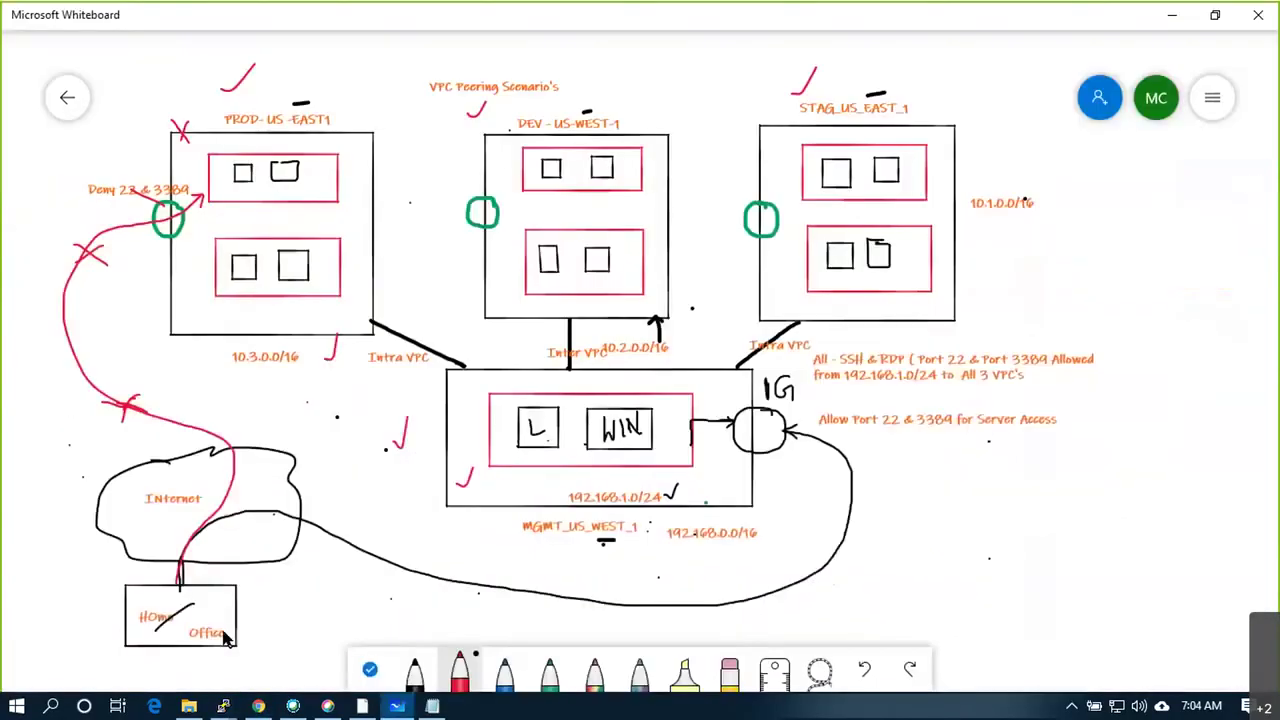
pyautogui.moveTo(177, 557)
pyautogui.mouseDown()
pyautogui.moveTo(232, 530)
pyautogui.moveTo(400, 590)
pyautogui.moveTo(638, 613)
pyautogui.moveTo(830, 545)
pyautogui.moveTo(846, 464)
pyautogui.moveTo(768, 436)
pyautogui.moveTo(532, 466)
pyautogui.moveTo(533, 428)
pyautogui.moveTo(510, 386)
pyautogui.moveTo(314, 323)
pyautogui.moveTo(288, 287)
pyautogui.mouseUp()
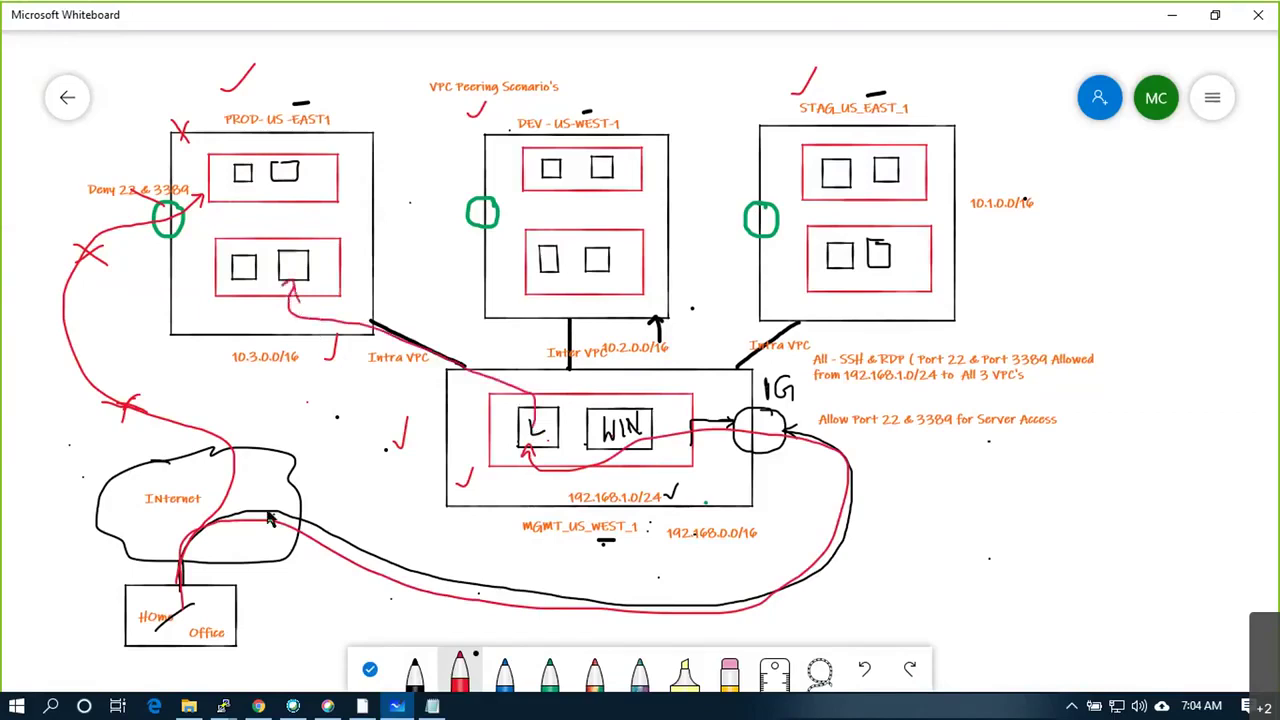
pyautogui.moveTo(143, 392); pyautogui.dragTo(114, 428)
pyautogui.click(327, 706)
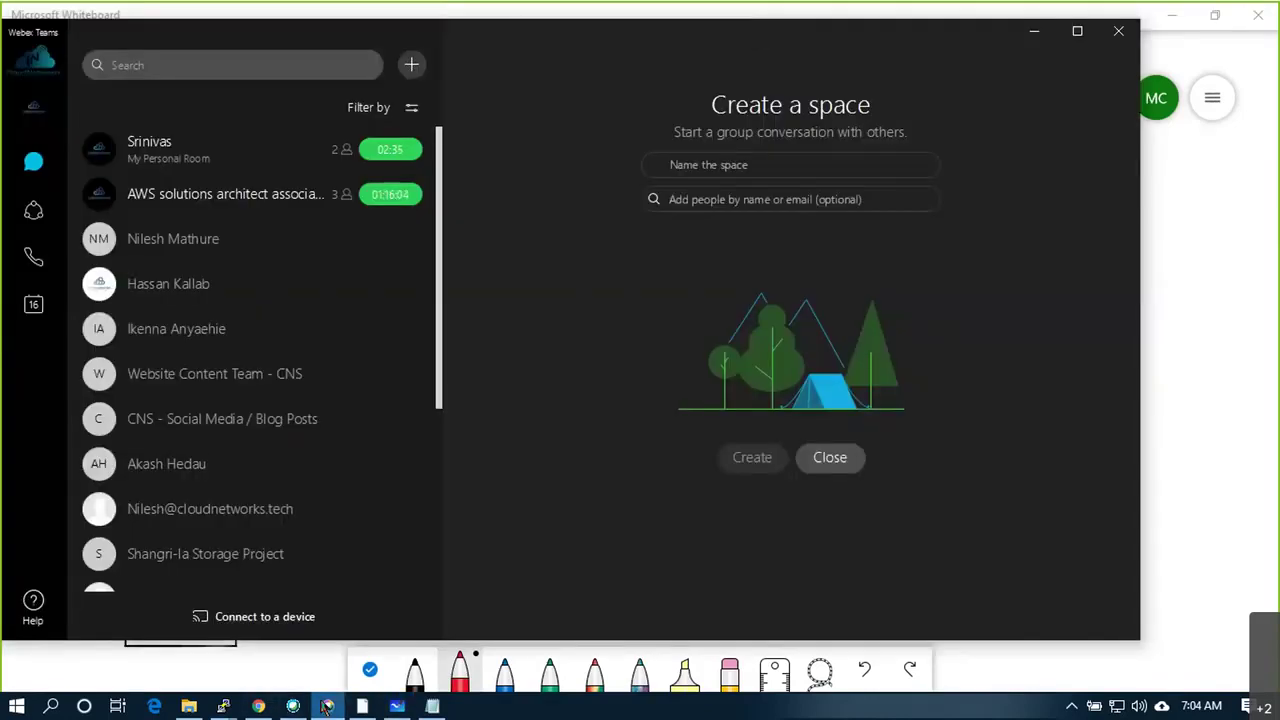
pyautogui.click(327, 706)
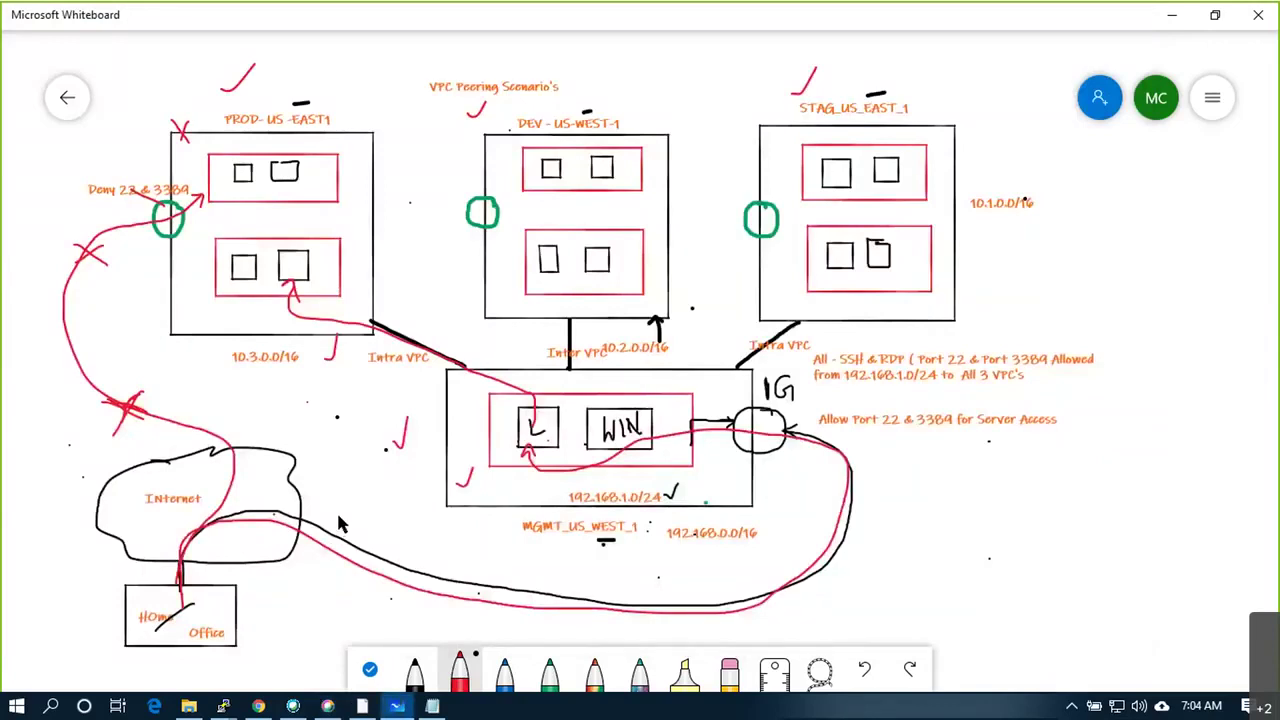